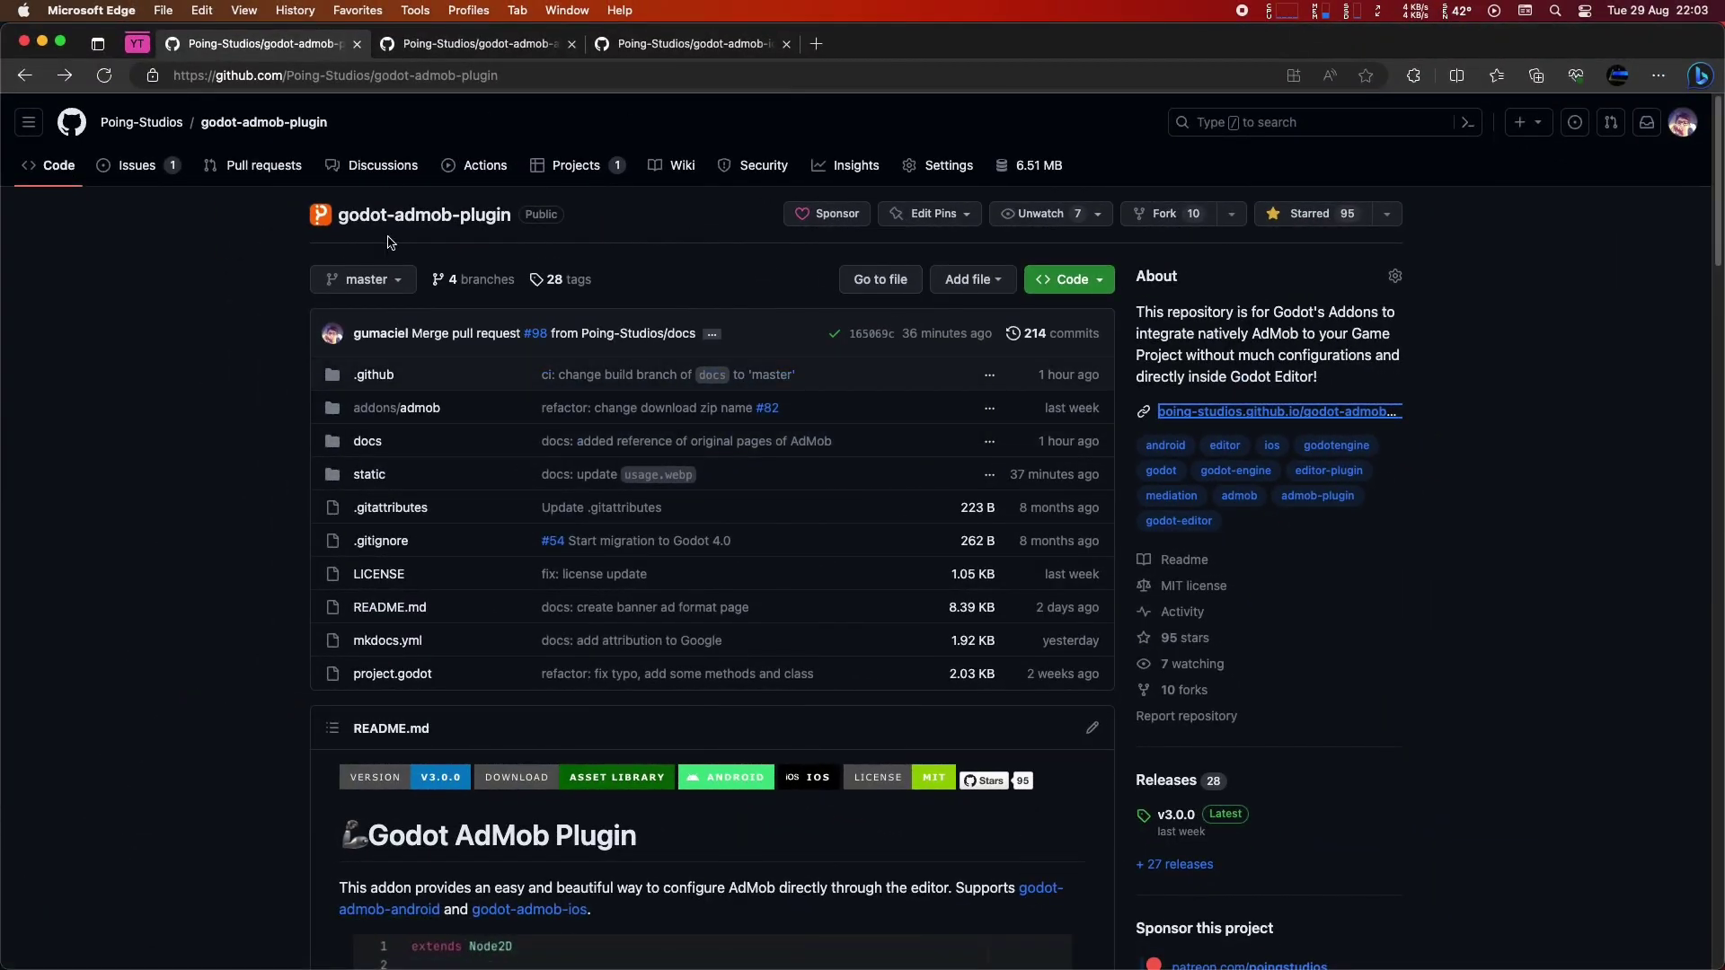
pyautogui.hotkey('ctrl', 'Tab')
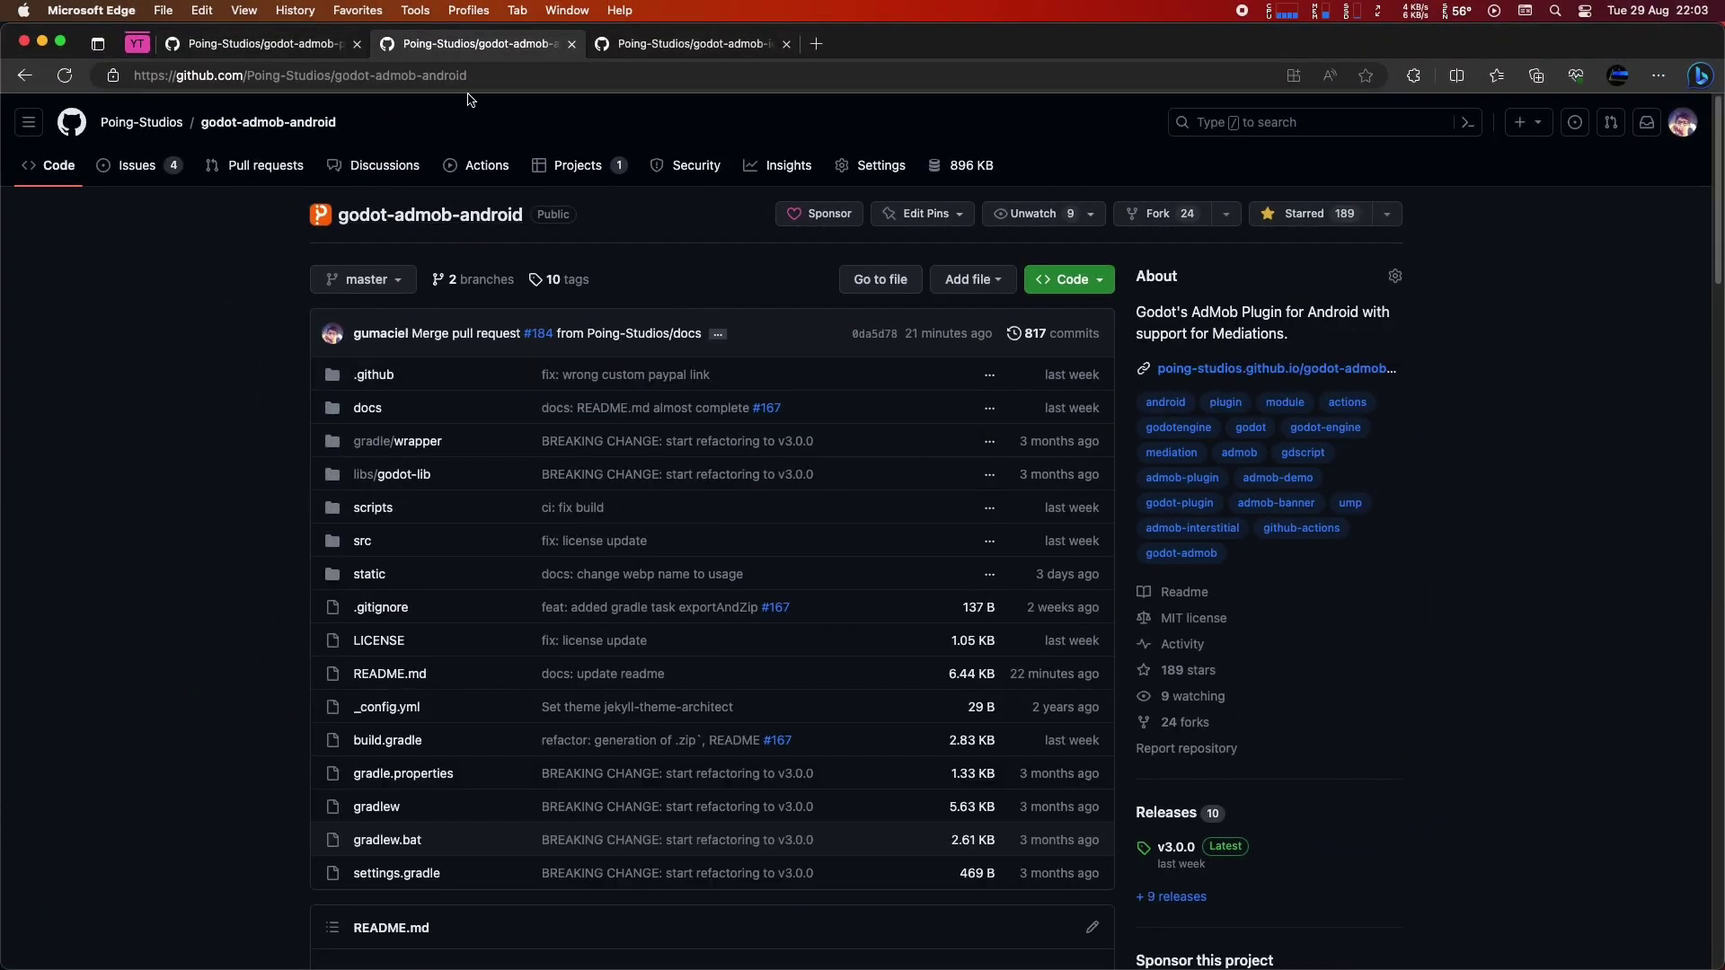
pyautogui.hotkey('ctrl', 'Tab')
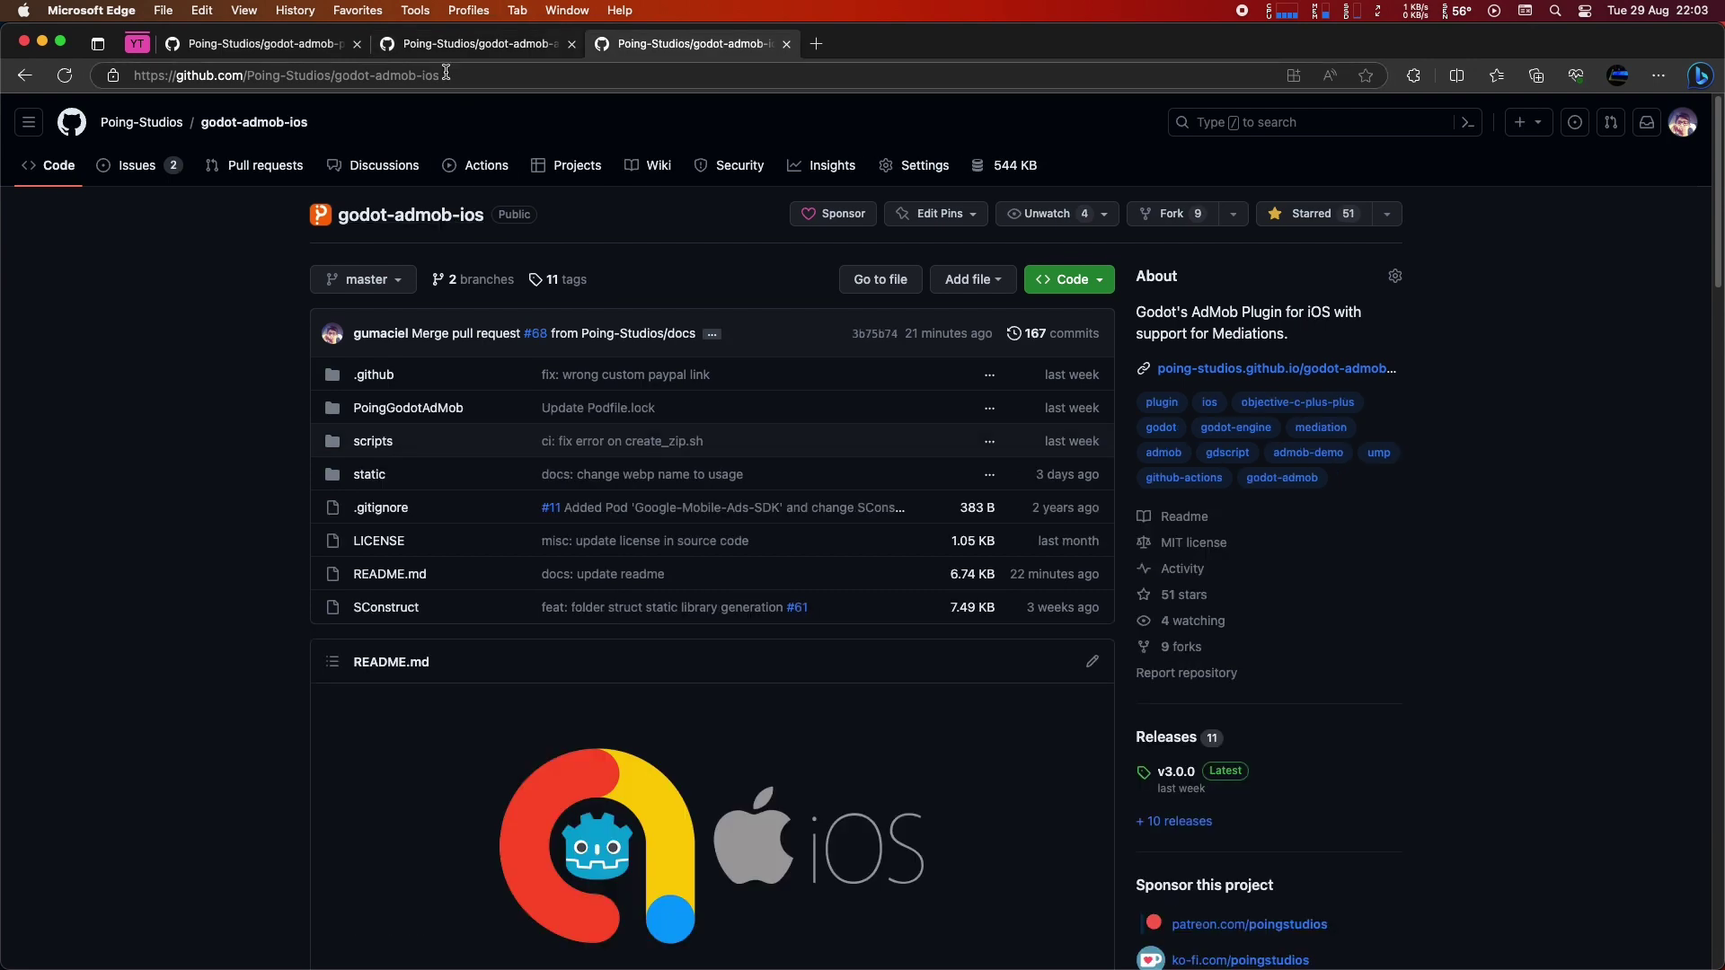
pyautogui.hotkey('ctrl', 'Tab')
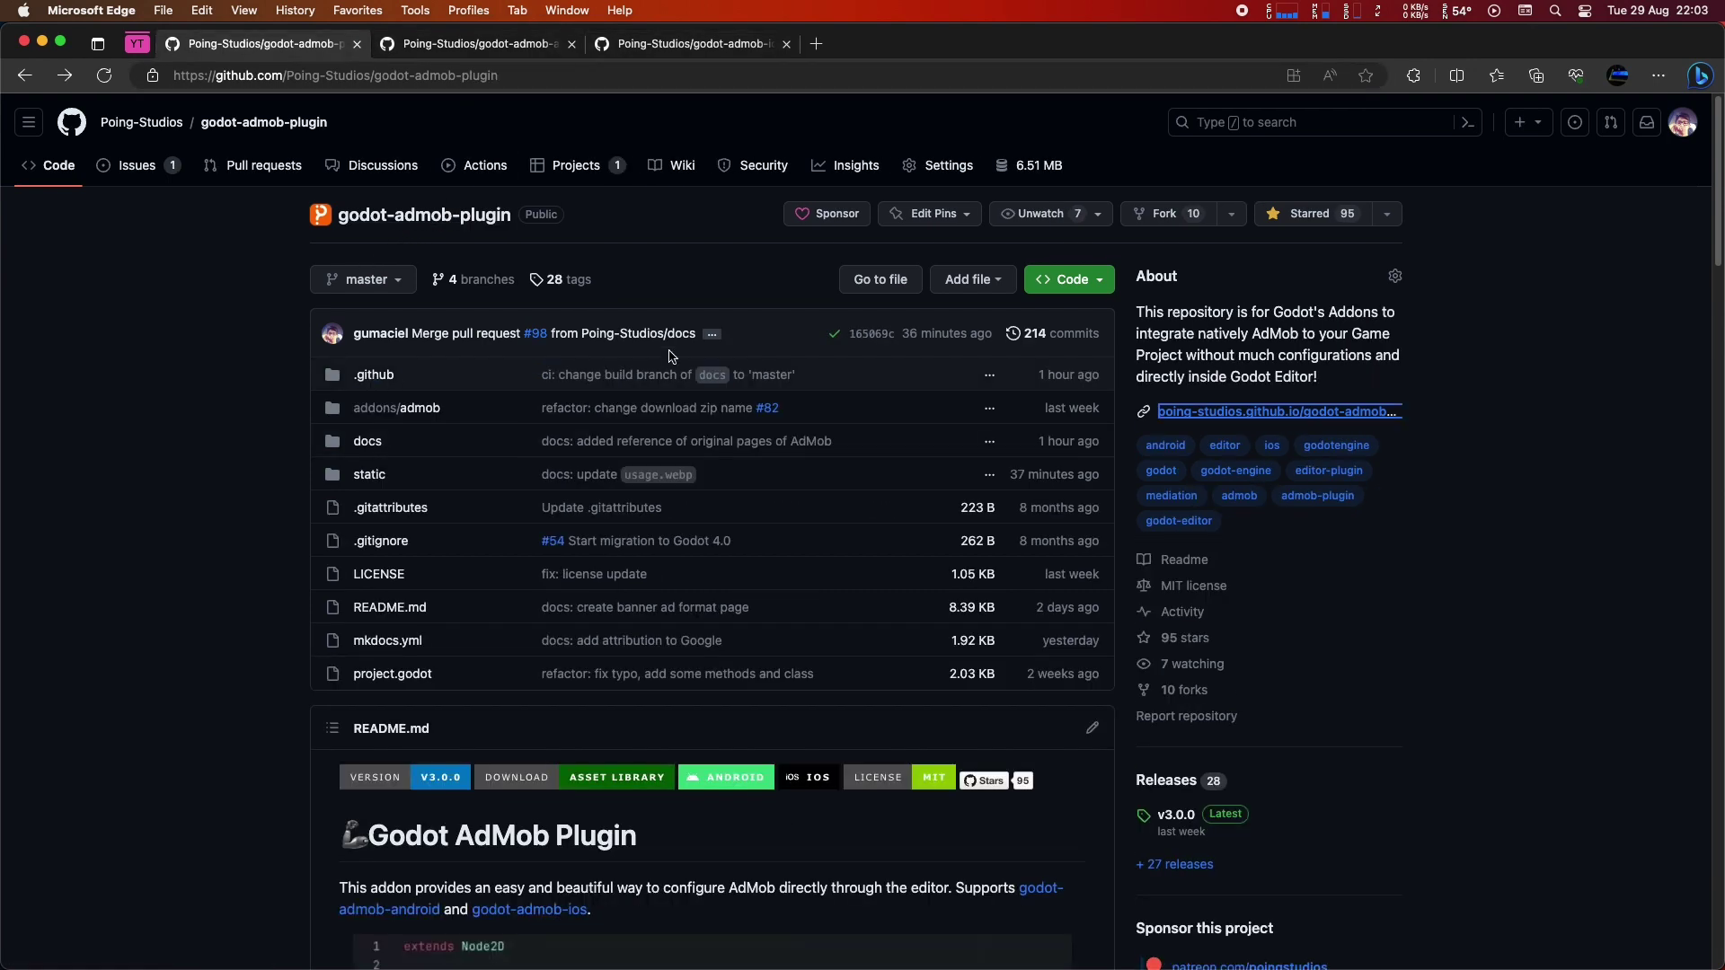
pyautogui.scroll(-7, 288, 431)
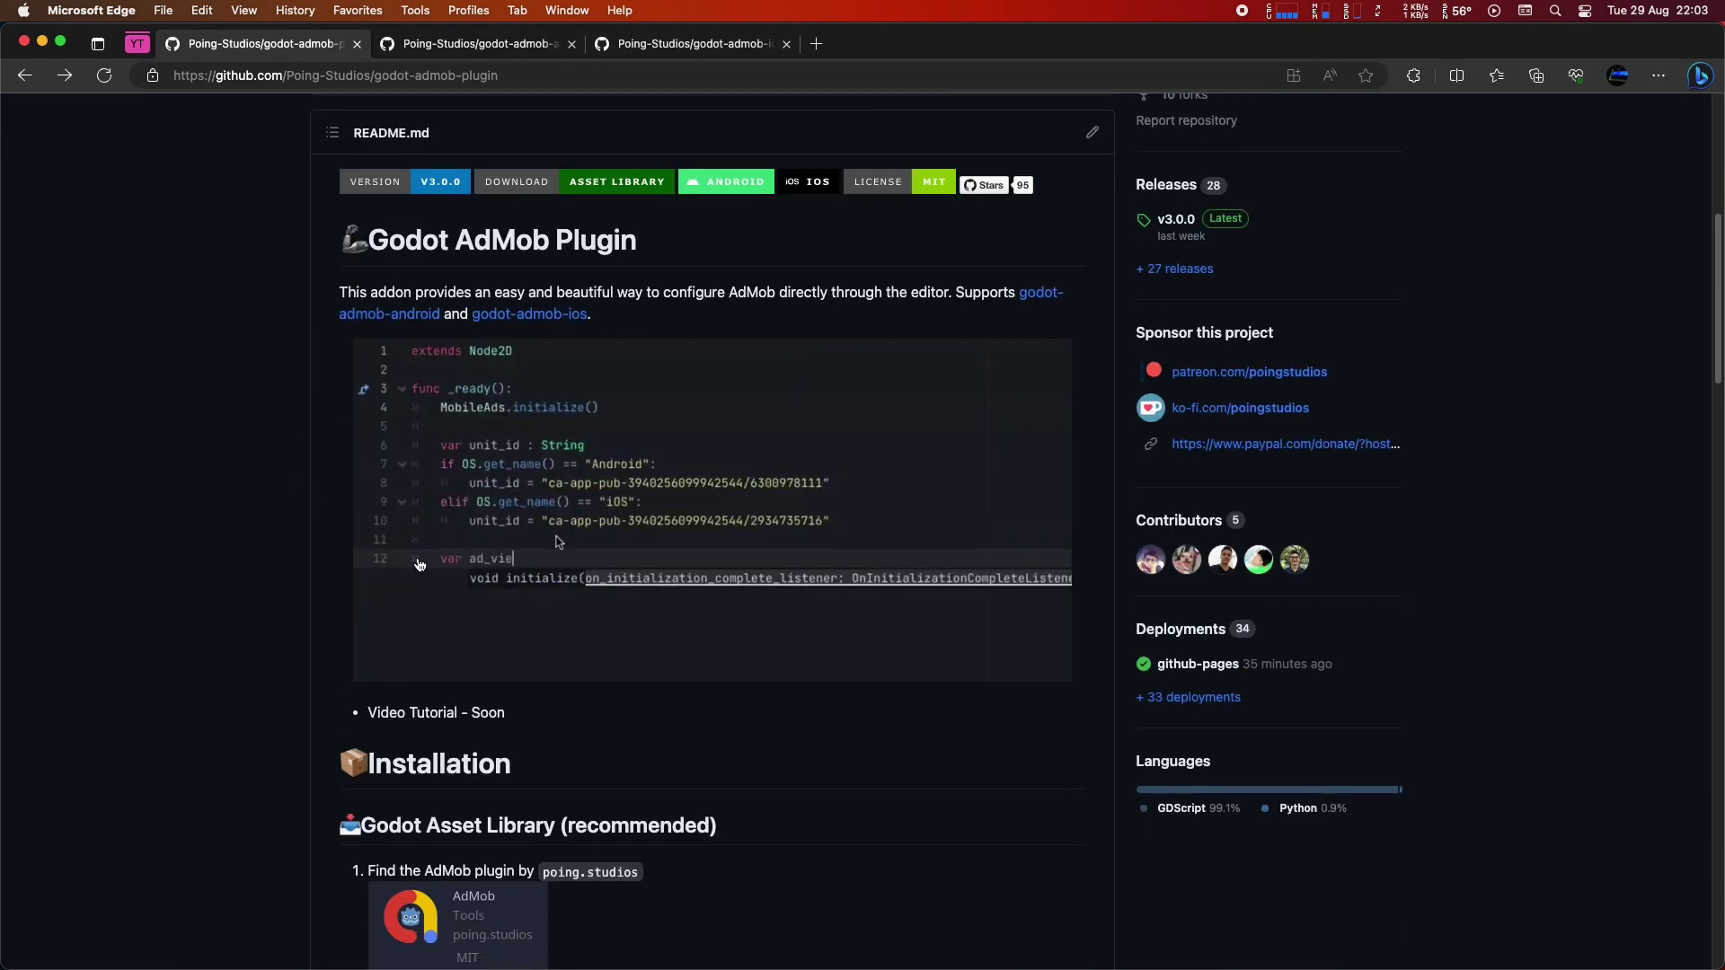
pyautogui.scroll(-7, 558, 542)
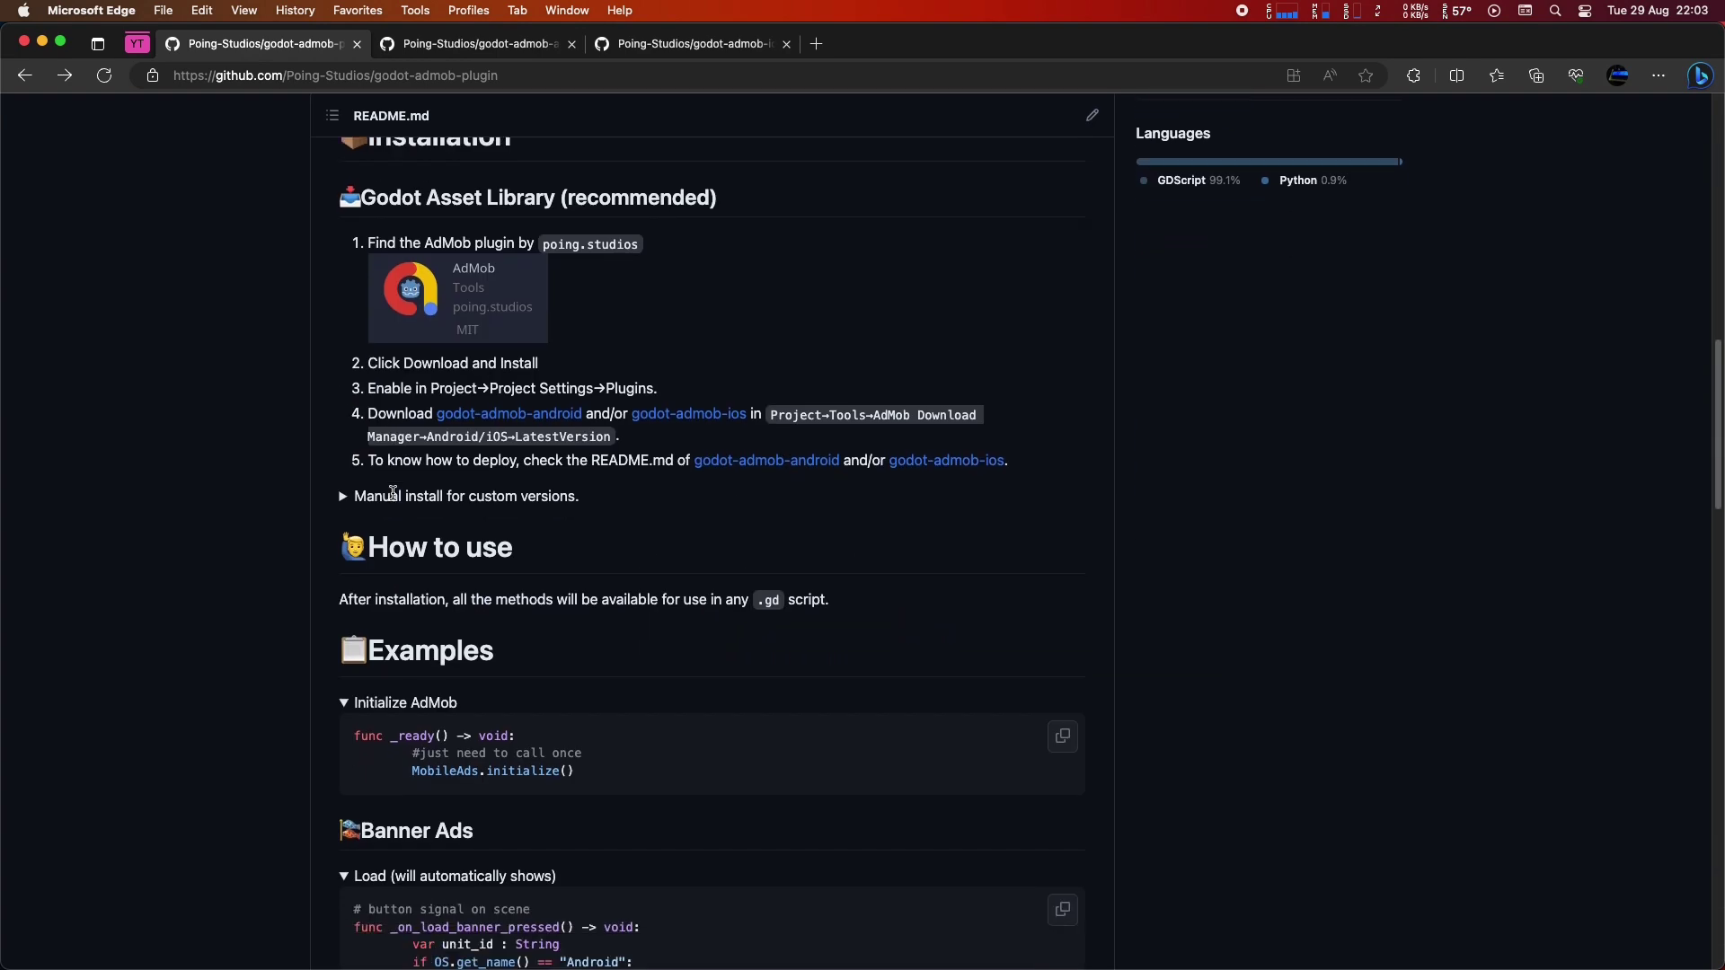
pyautogui.scroll(-2, 393, 492)
pyautogui.scroll(-11, 393, 557)
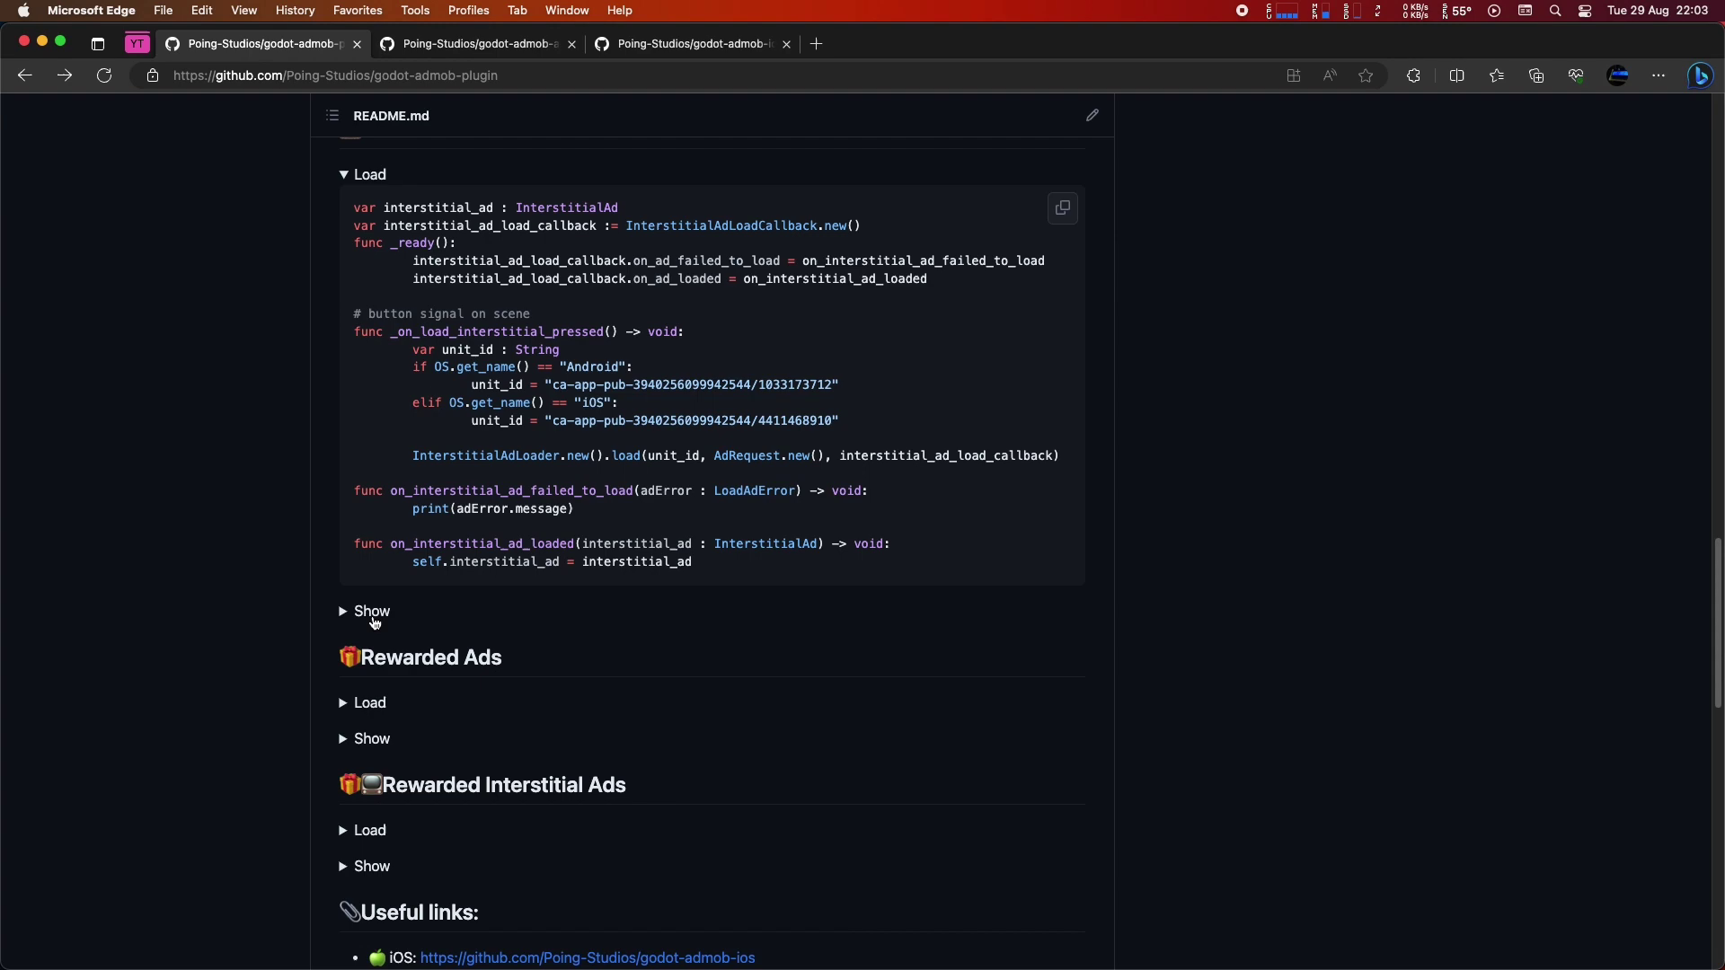
pyautogui.click(373, 613)
pyautogui.click(373, 613)
pyautogui.scroll(-4, 369, 611)
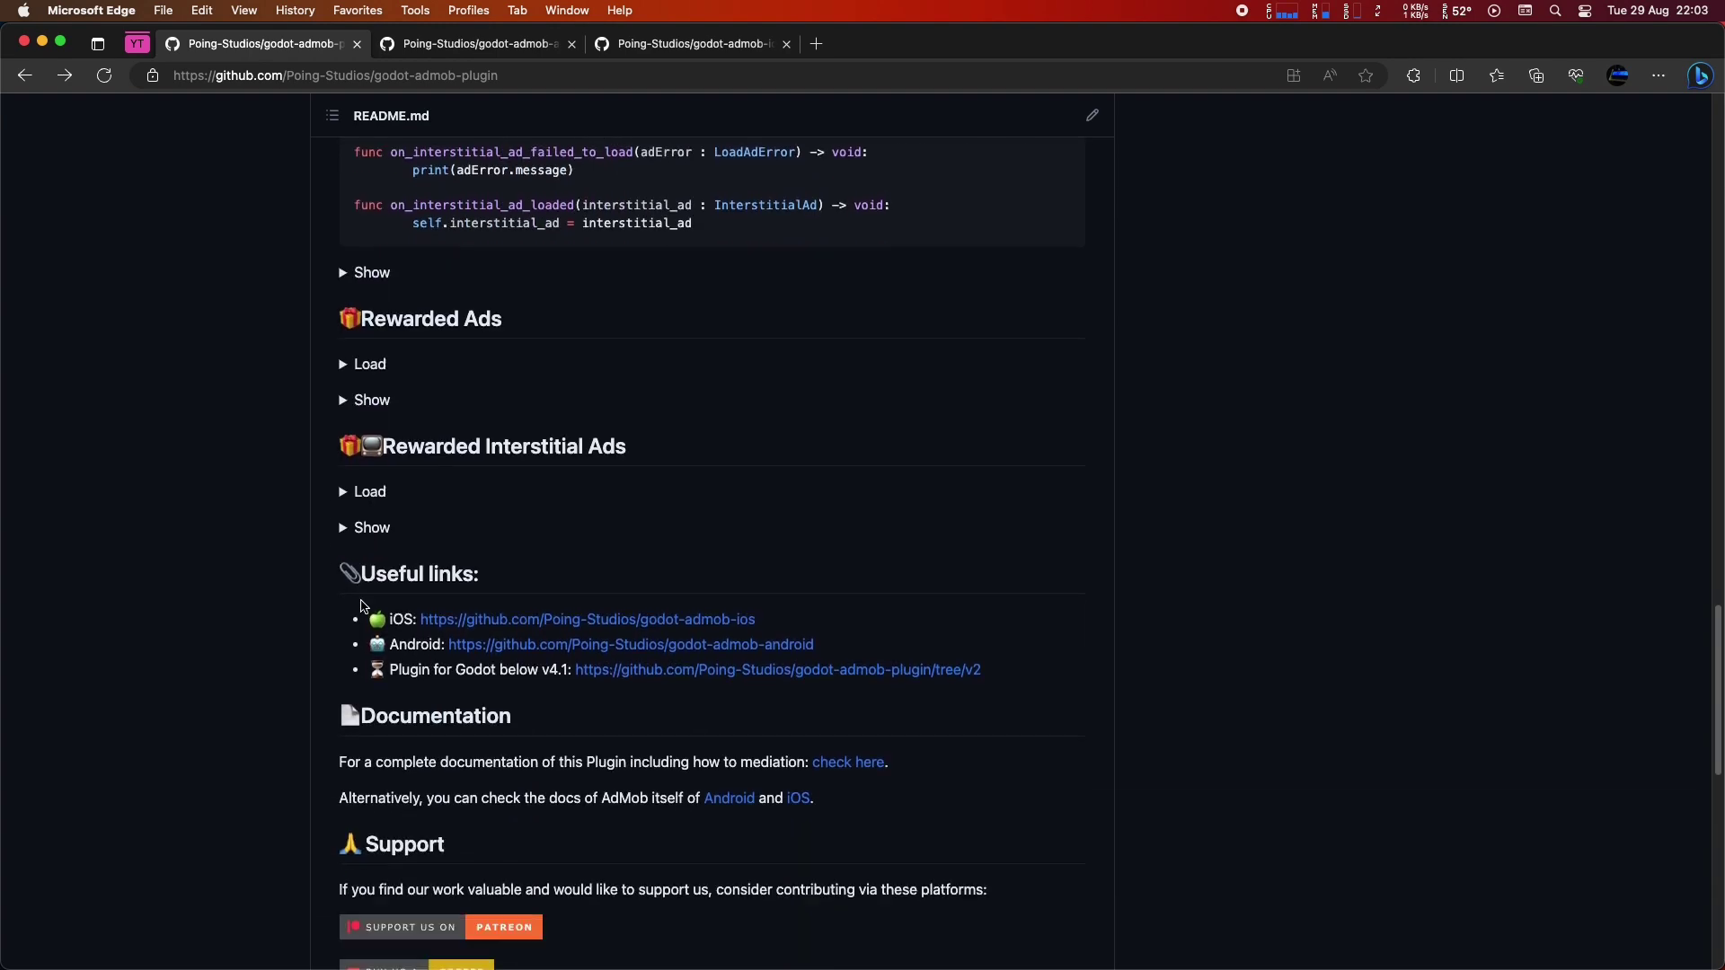
pyautogui.scroll(-10, 364, 607)
pyautogui.hotkey('ctrl', 'Tab')
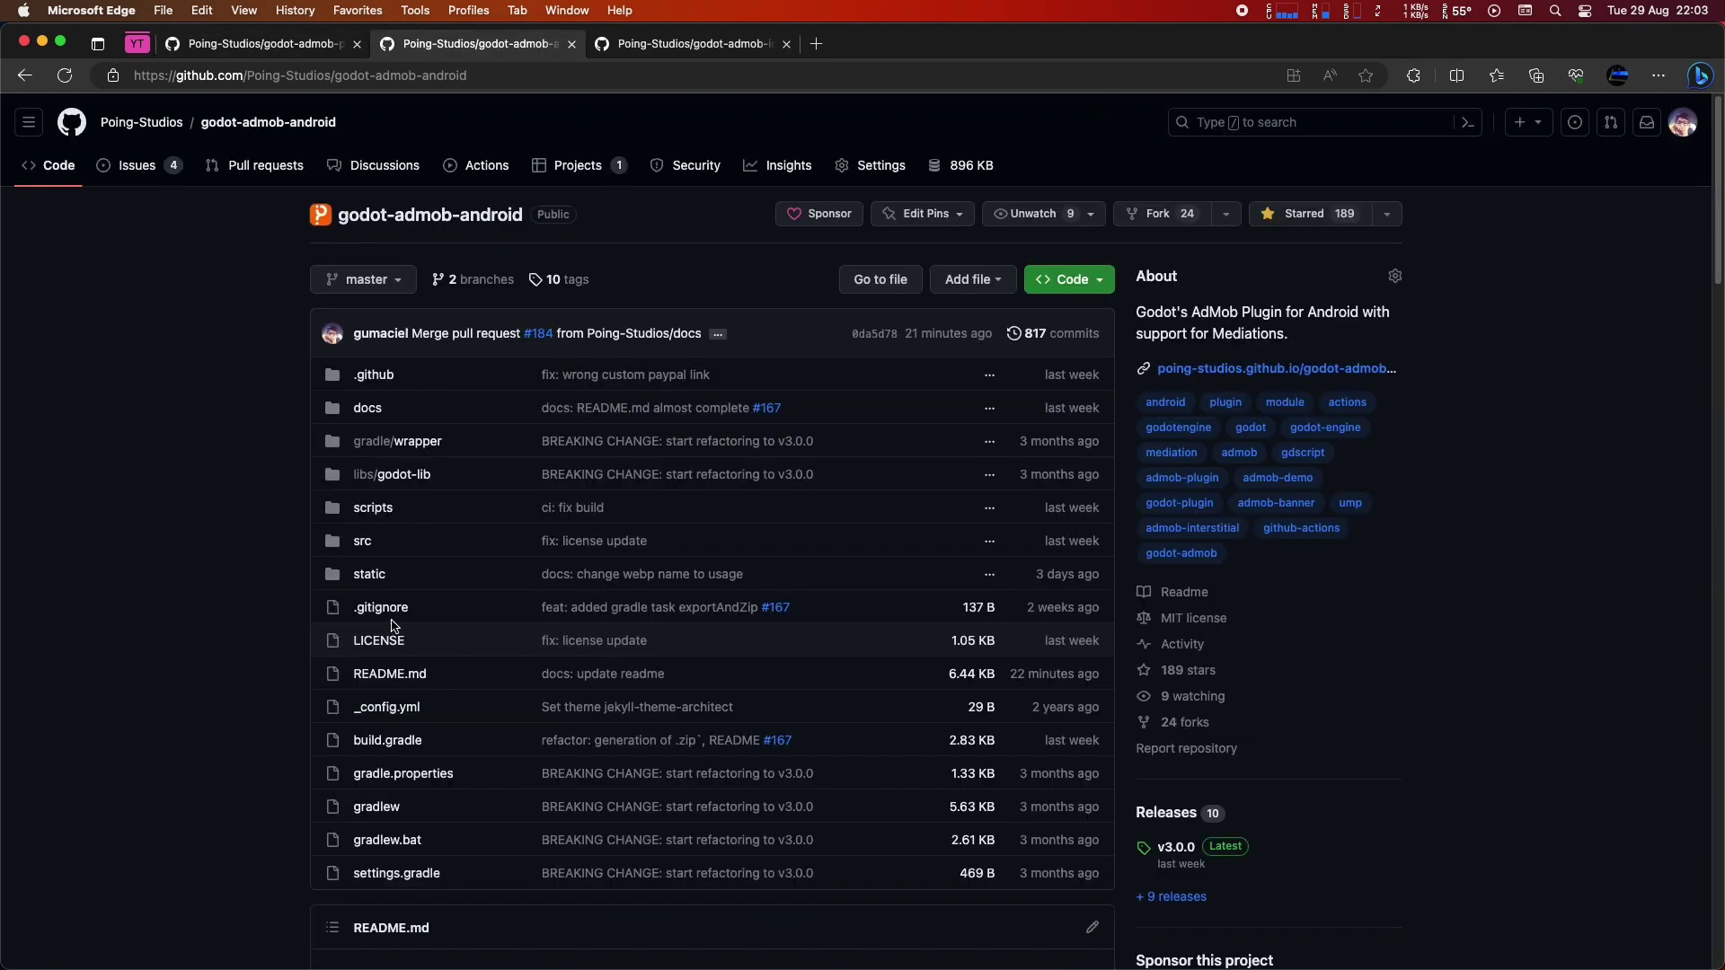
pyautogui.scroll(-16, 393, 626)
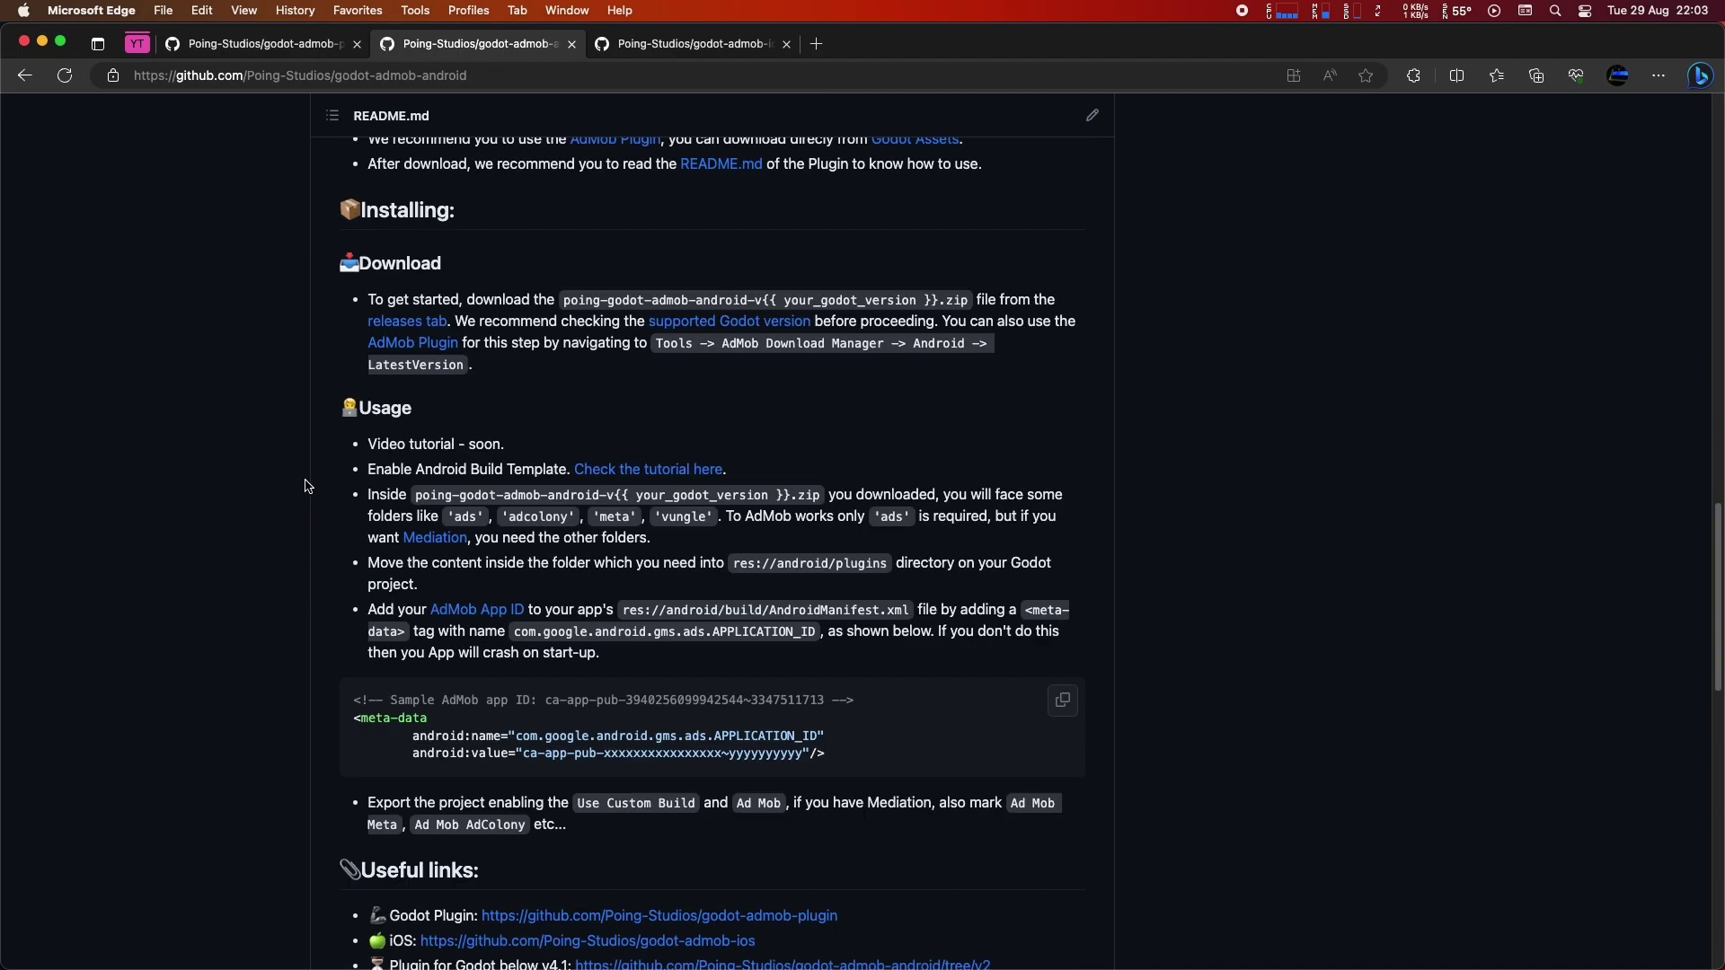
pyautogui.scroll(-15, 310, 494)
pyautogui.hotkey('ctrl', 'Tab')
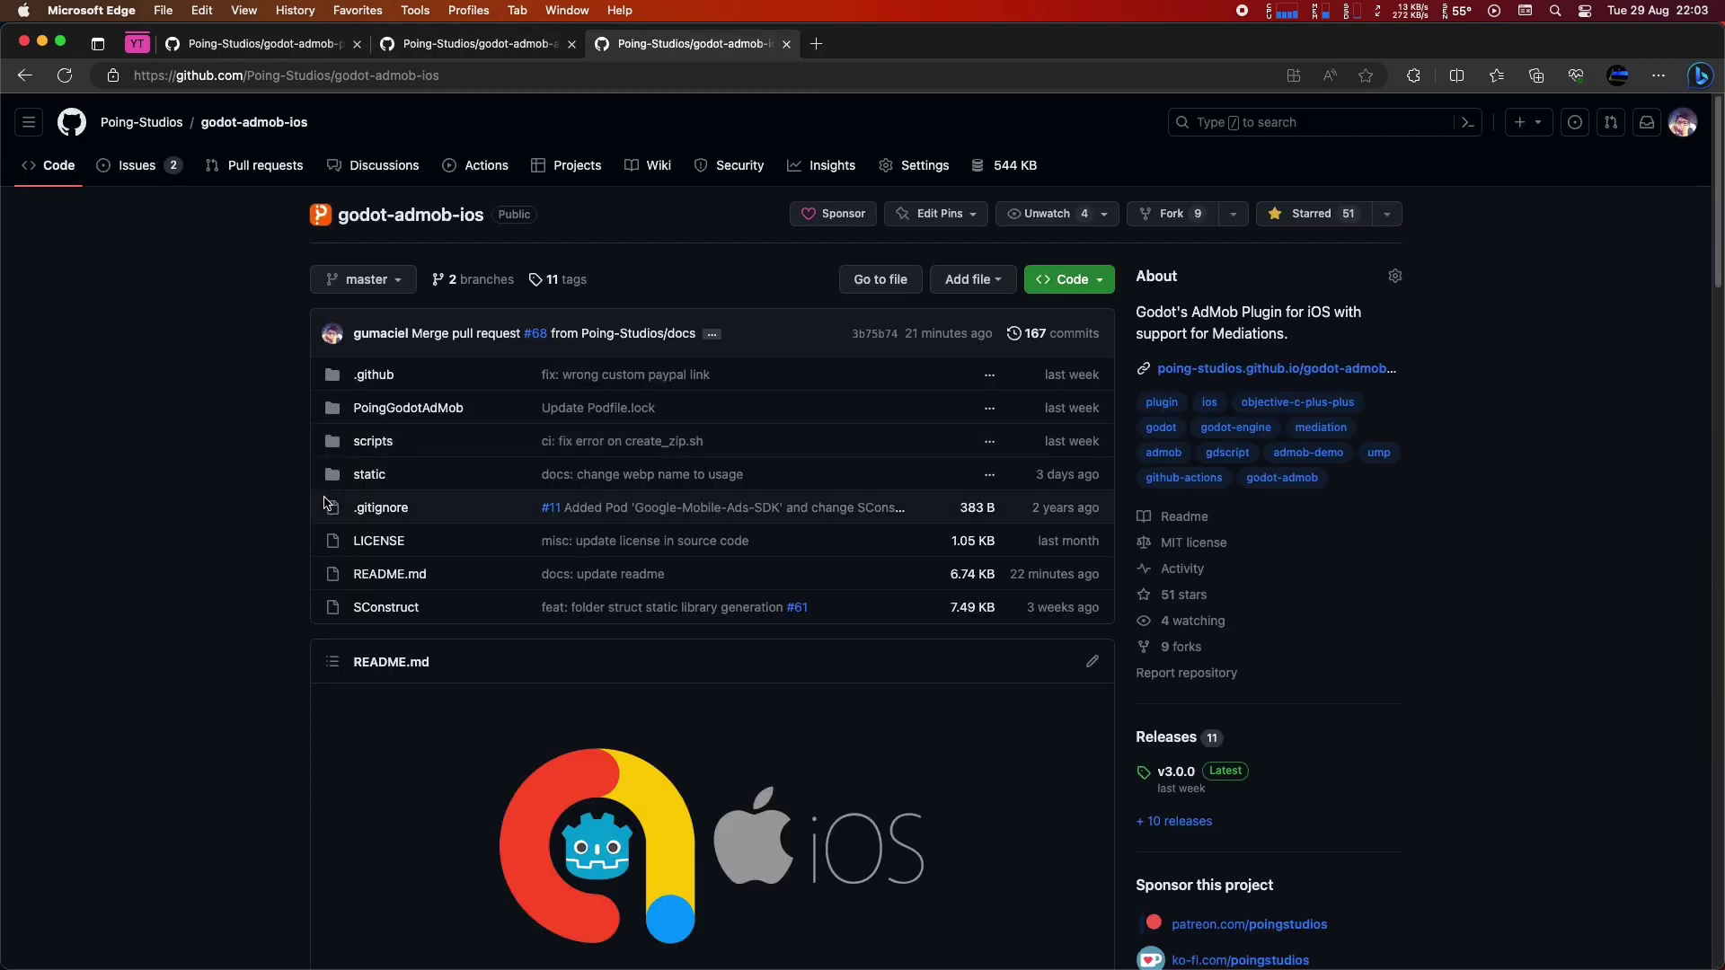
pyautogui.scroll(-15, 325, 485)
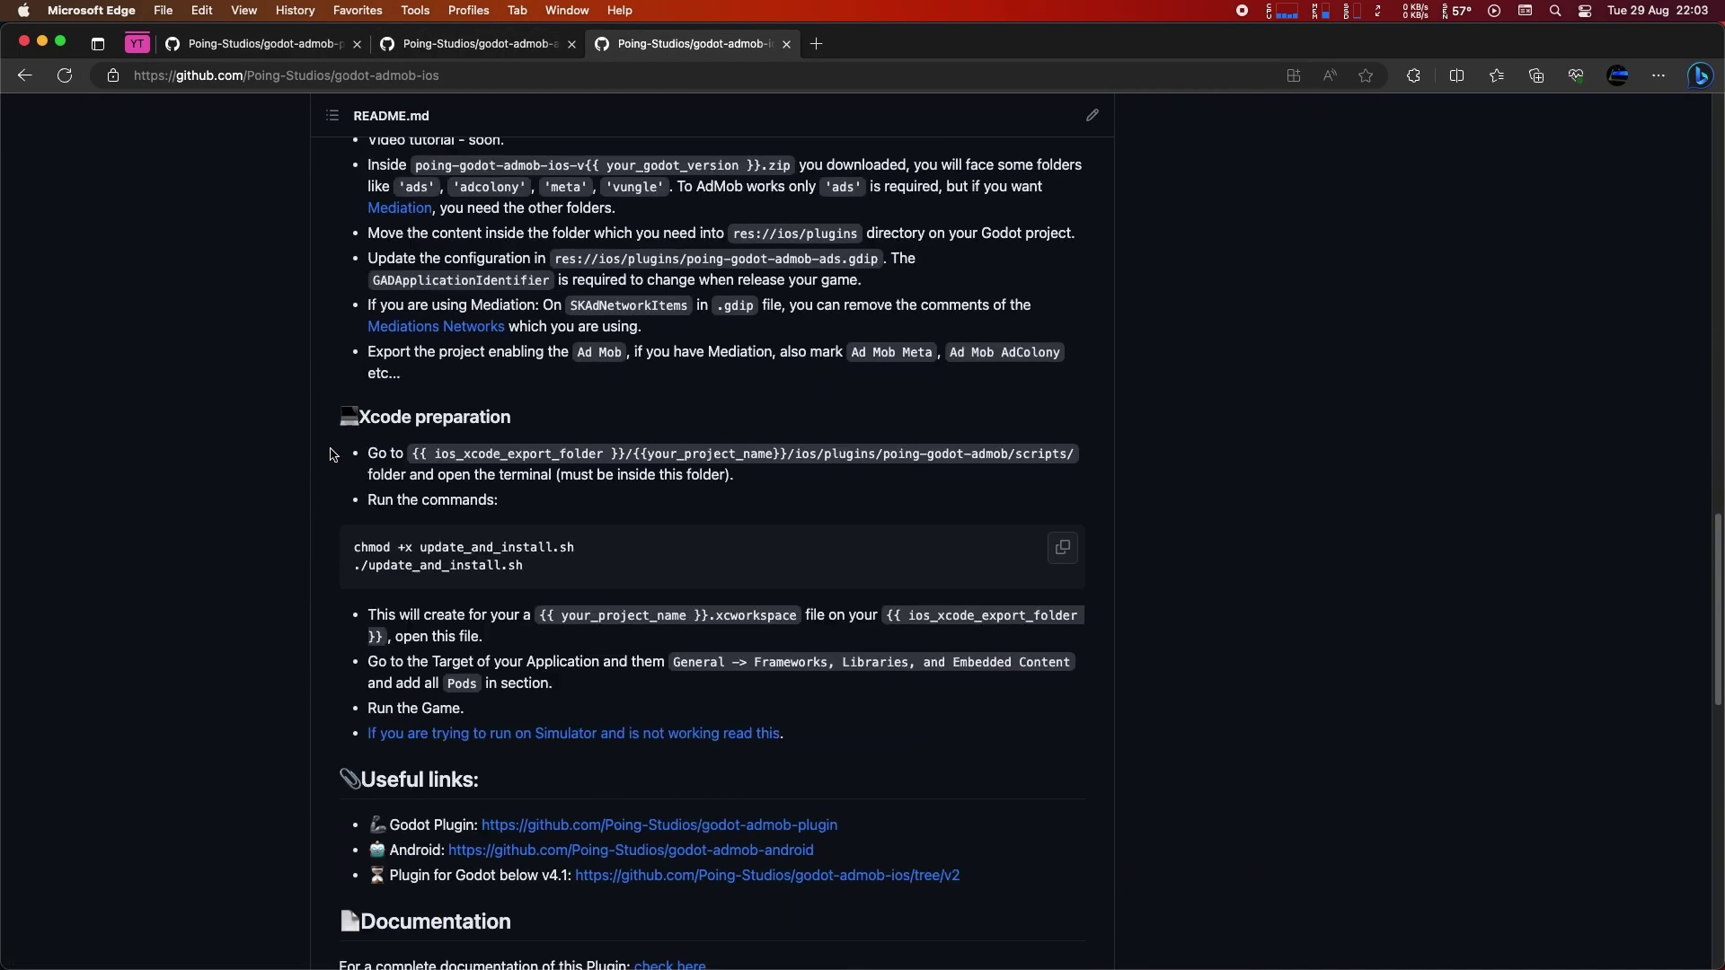
pyautogui.moveTo(330, 454); pyautogui.dragTo(535, 575)
pyautogui.click(297, 571)
pyautogui.scroll(-6, 298, 575)
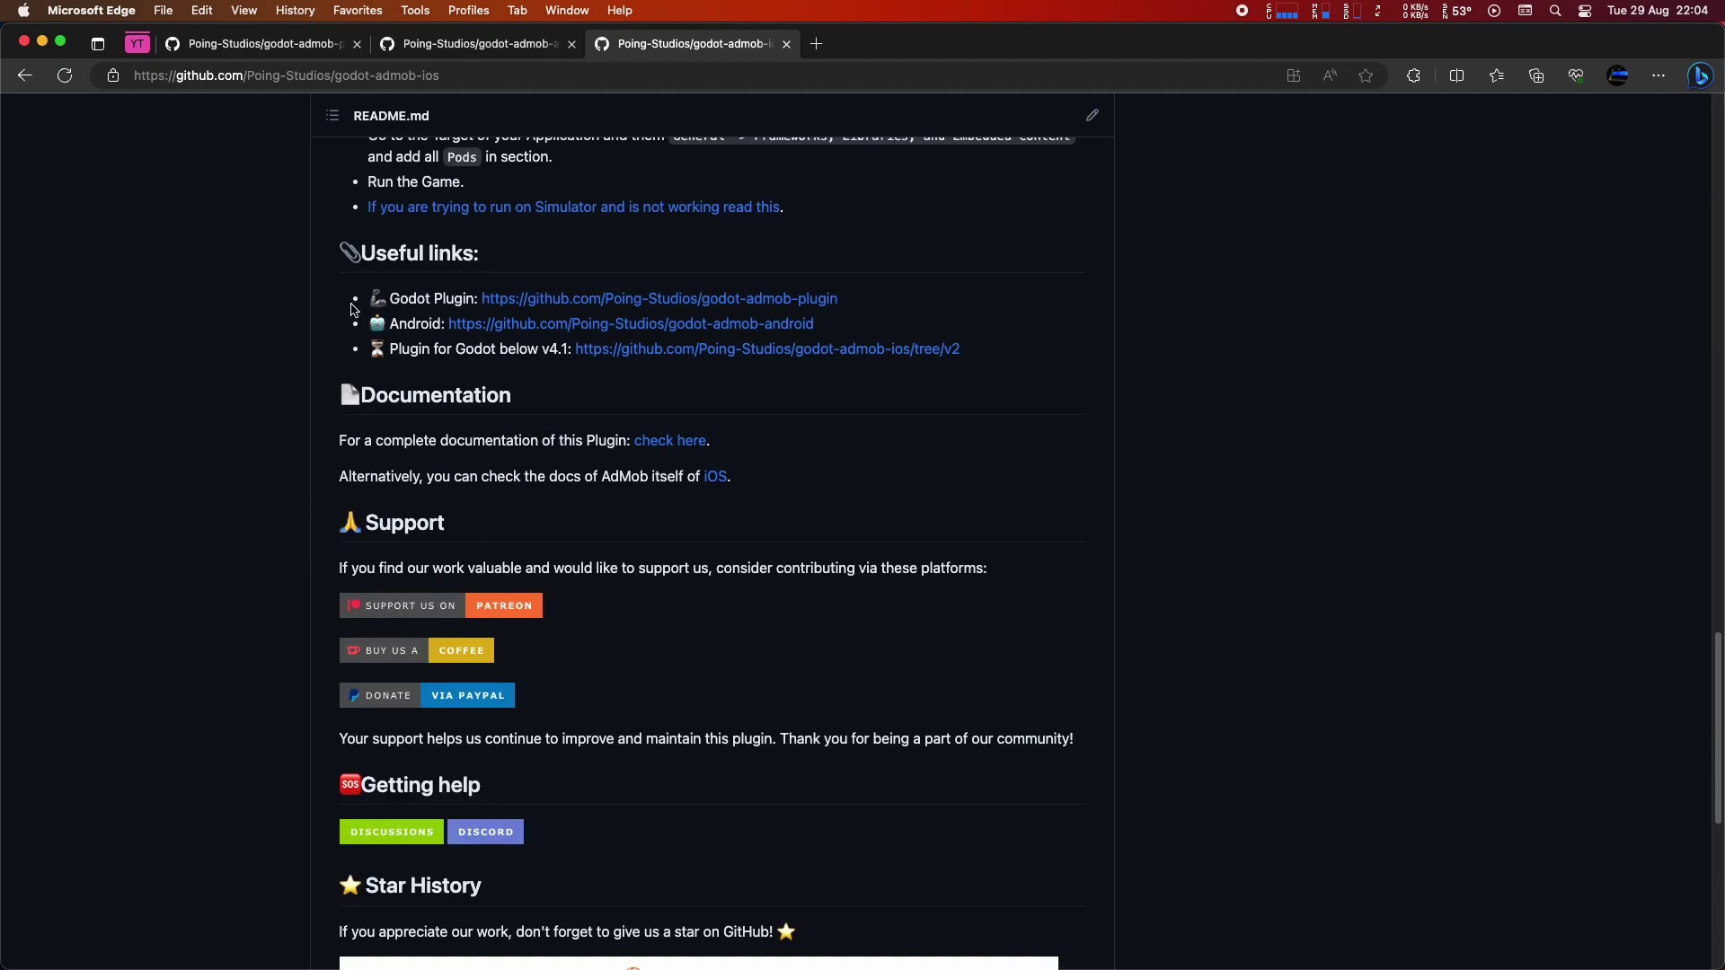
pyautogui.scroll(-5, 314, 377)
pyautogui.scroll(20, 300, 500)
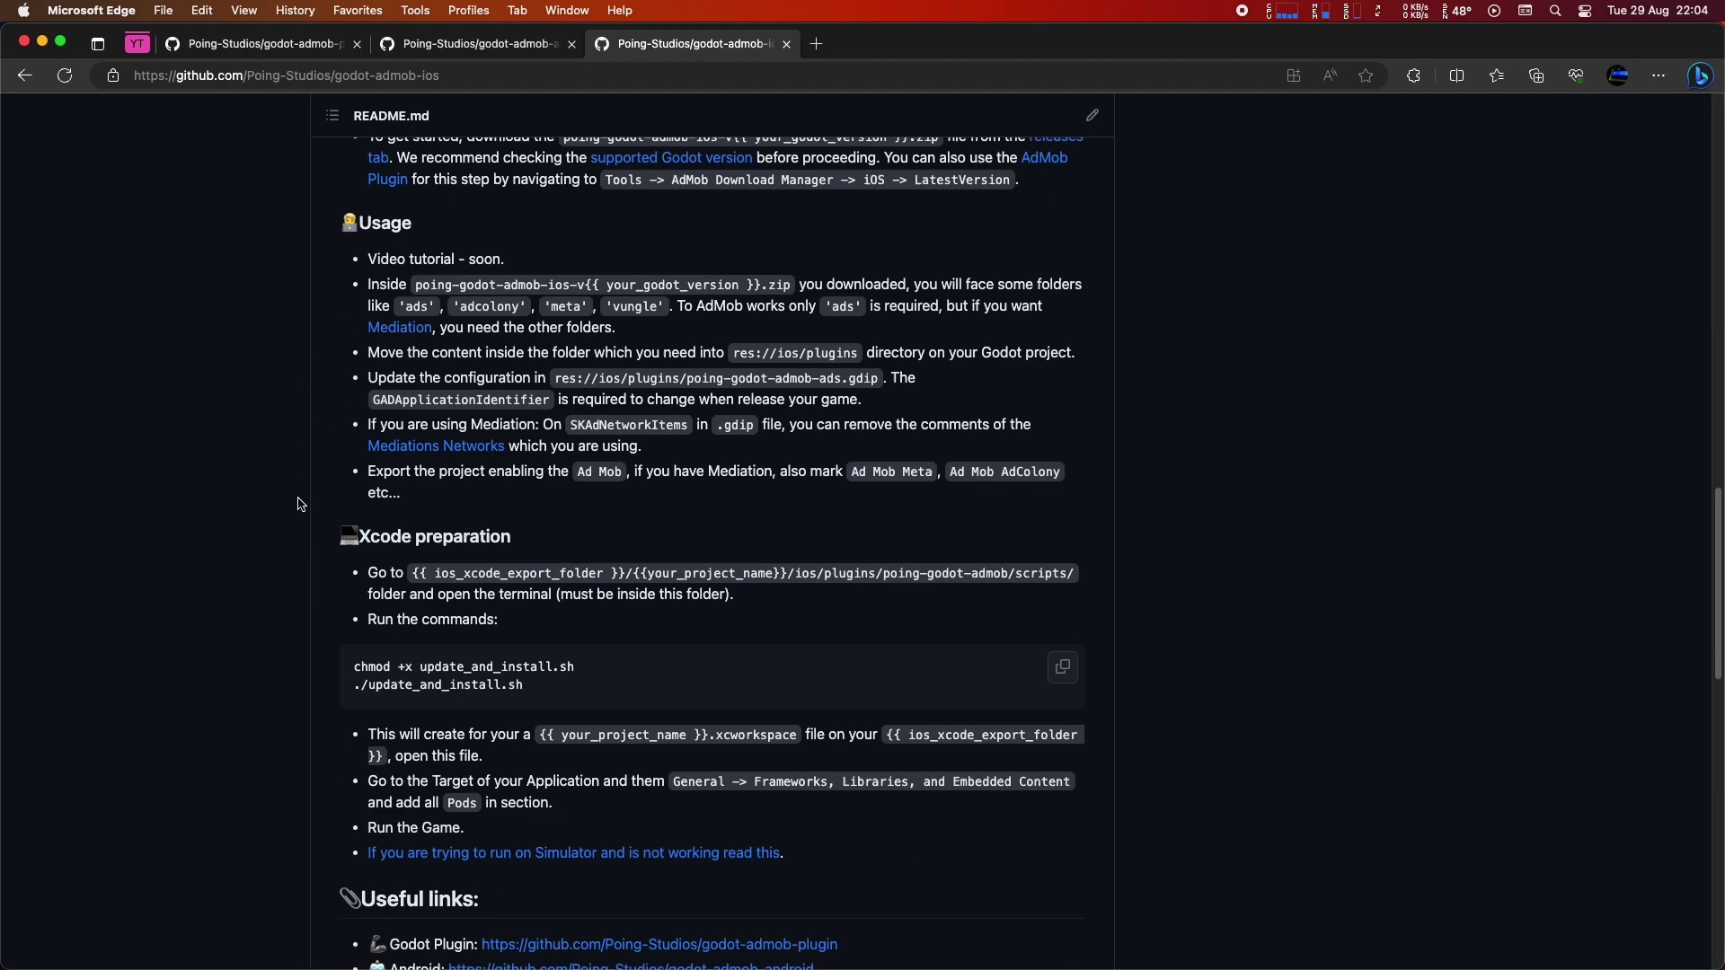
pyautogui.hotkey('ctrl', 'Tab')
pyautogui.scroll(5, 1034, 440)
pyautogui.scroll(15, 1034, 441)
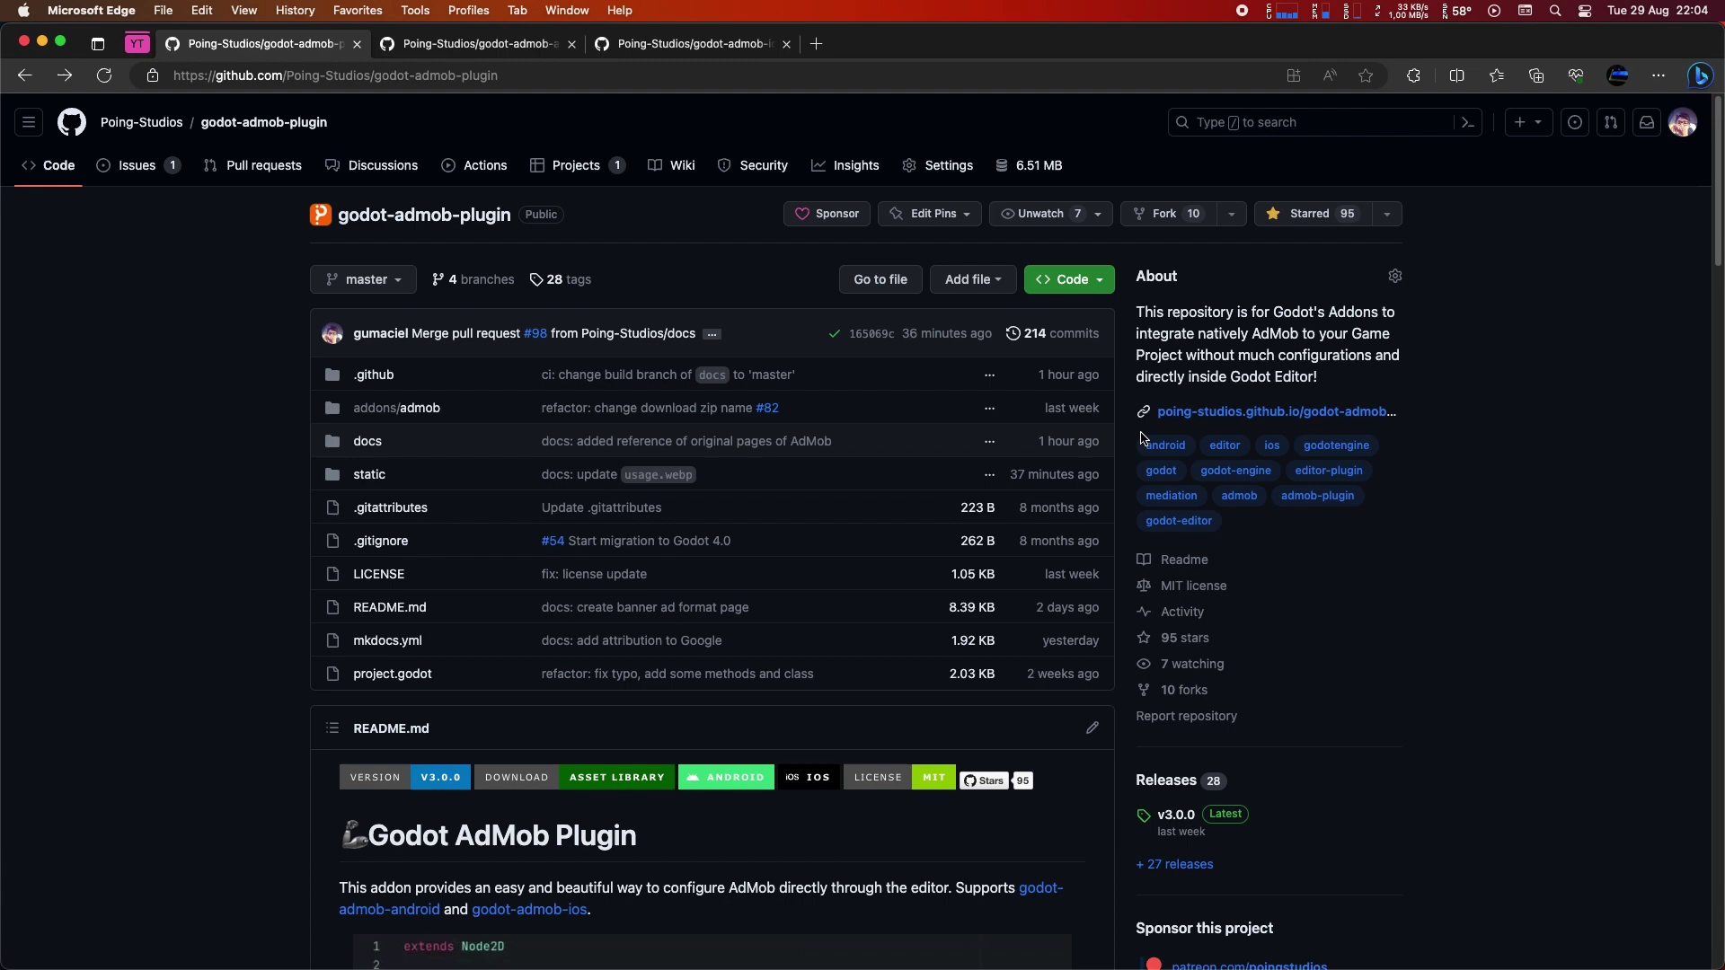
# Open the poing-studios.github.io docs from the About panel and move that tab to first position.
pyautogui.keyDown('super'); pyautogui.click(1254, 410); pyautogui.keyUp('super')
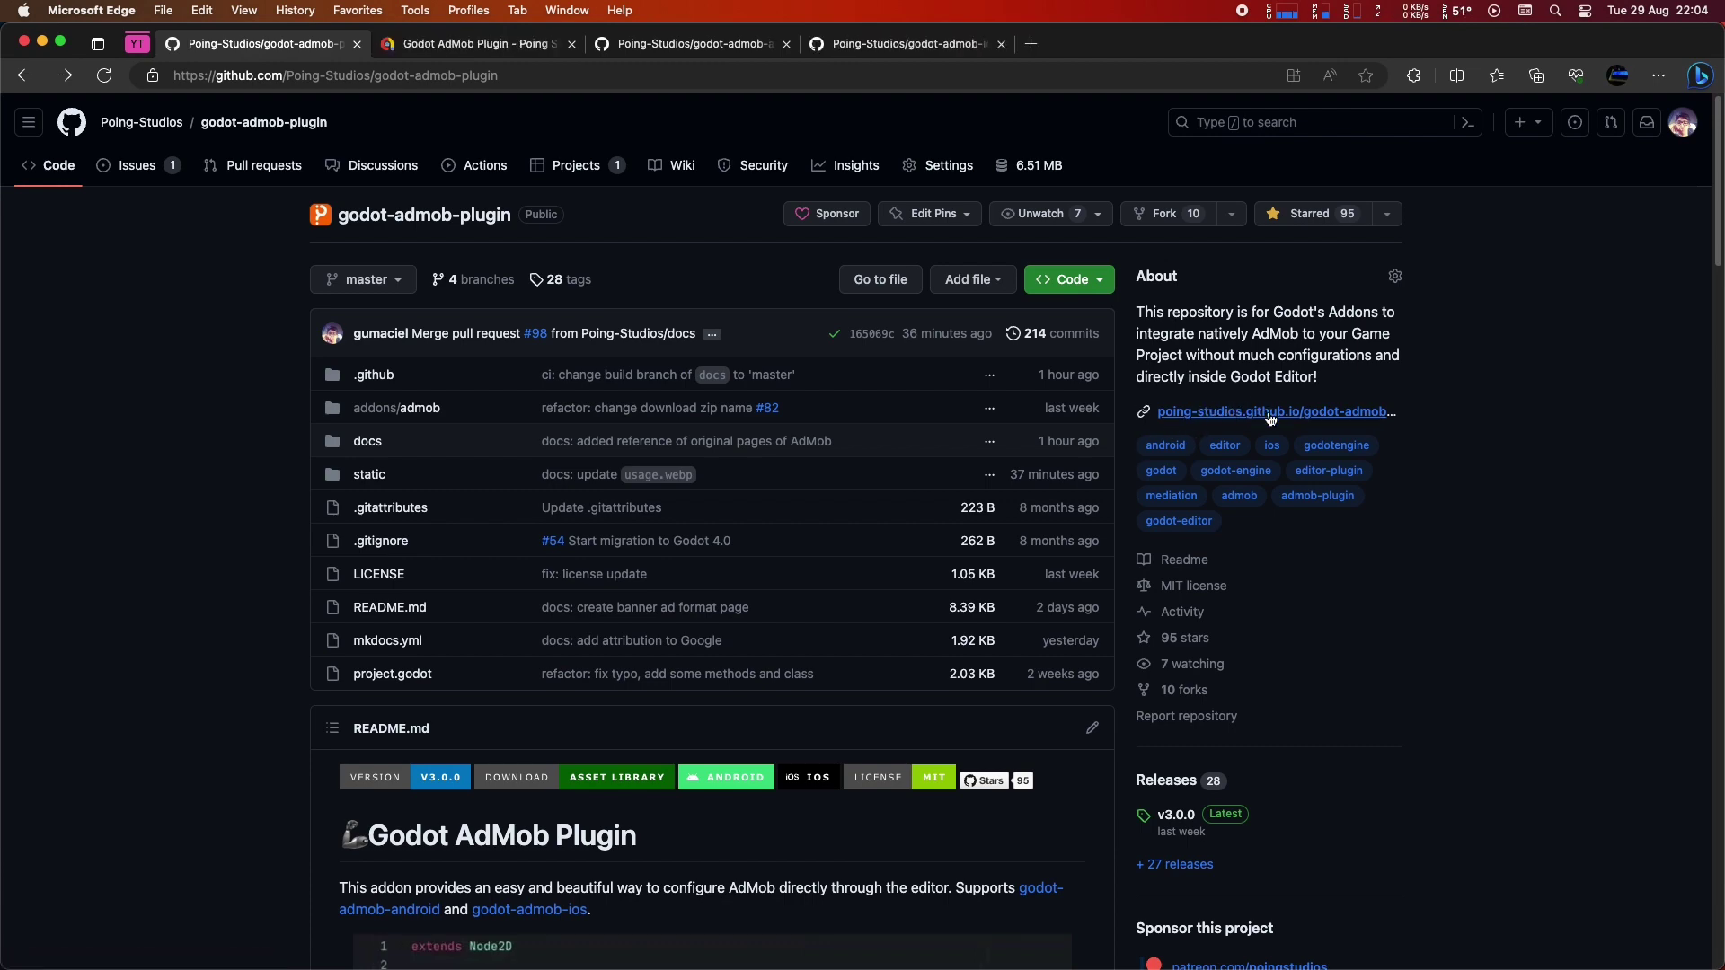
pyautogui.moveTo(481, 43); pyautogui.dragTo(339, 49)
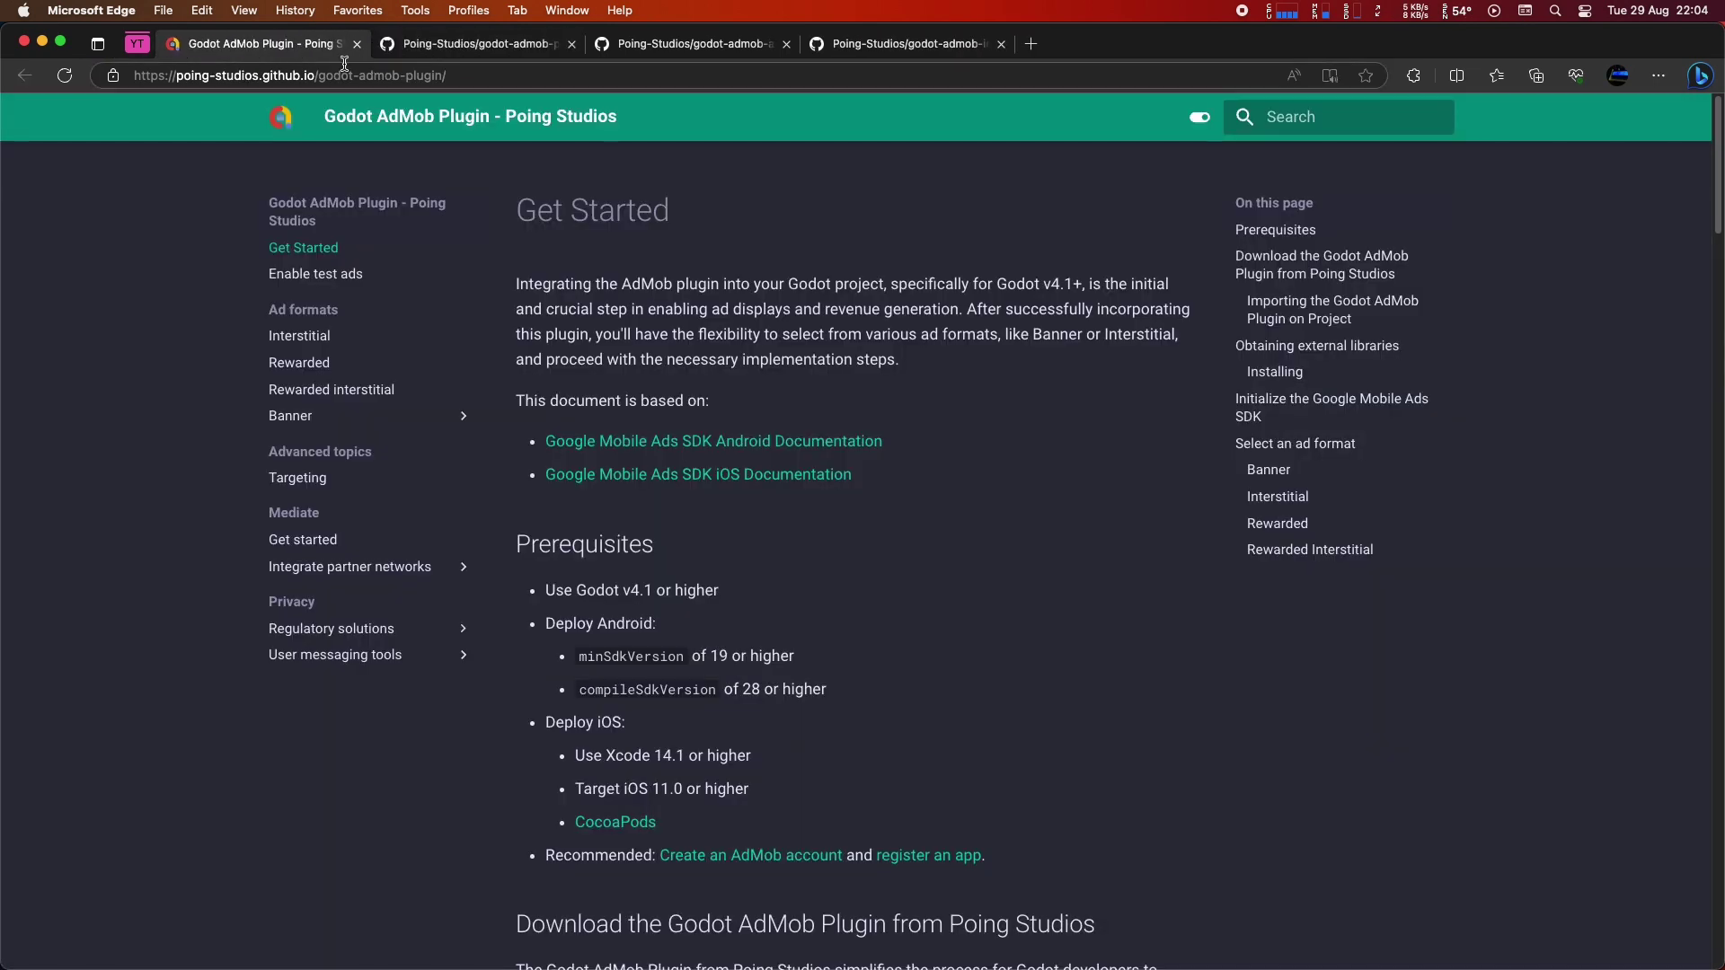
pyautogui.moveTo(550, 201); pyautogui.dragTo(674, 212)
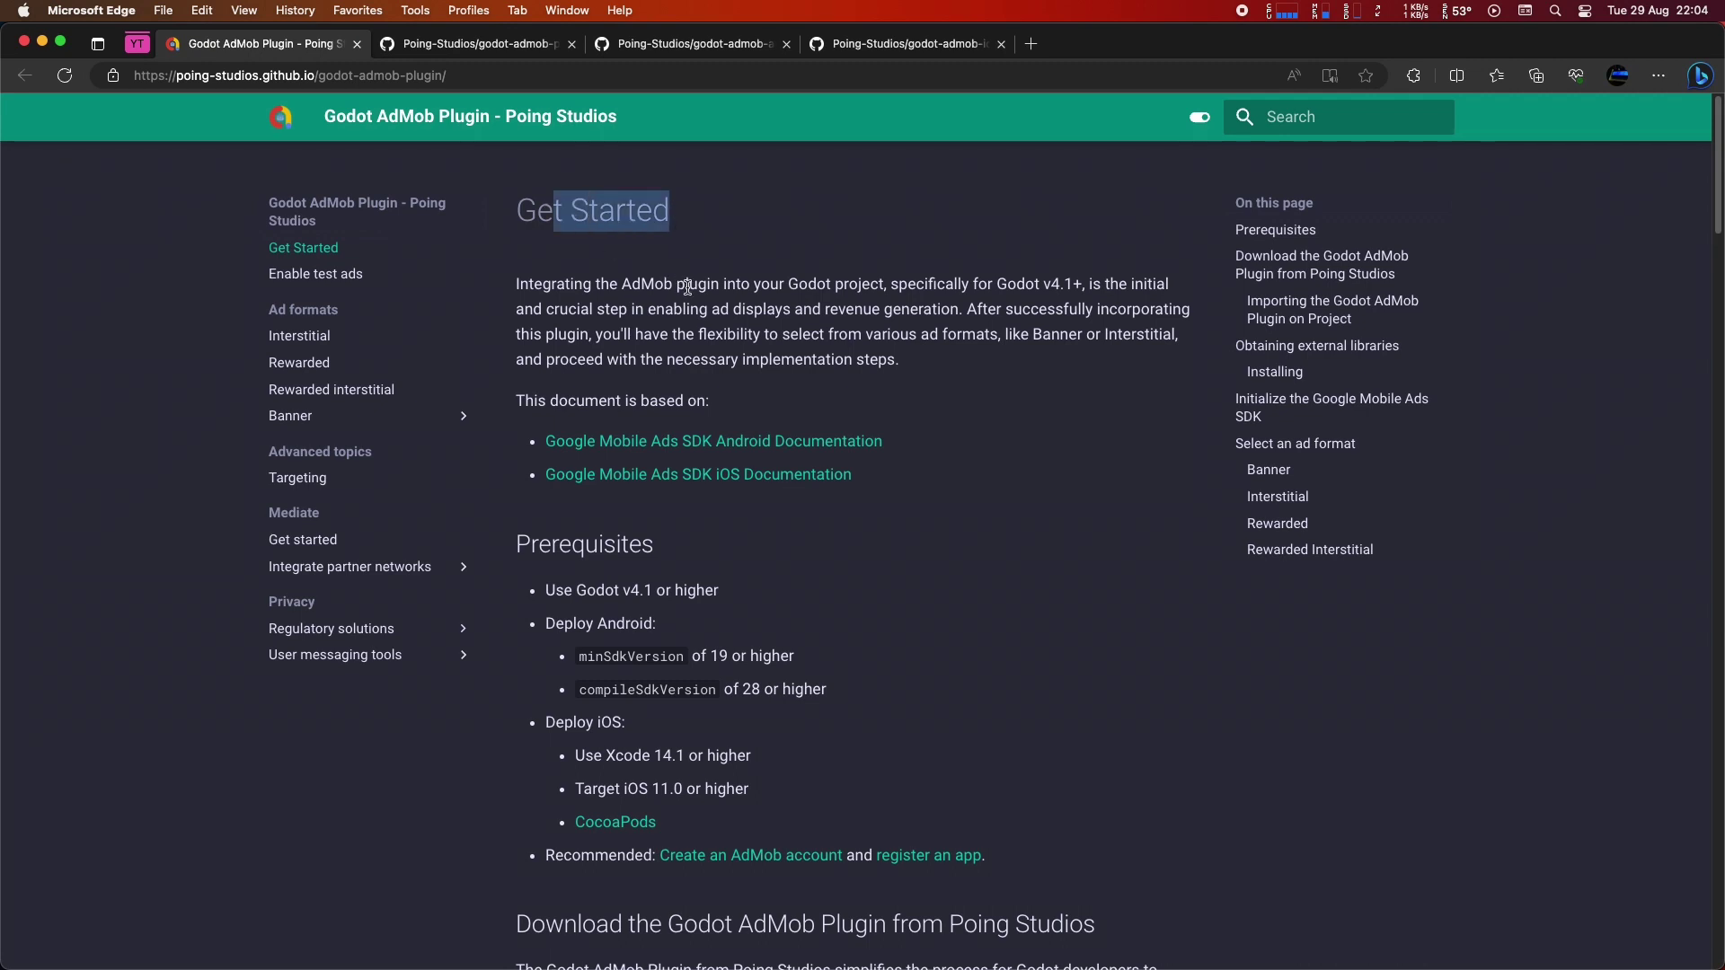
pyautogui.click(751, 679)
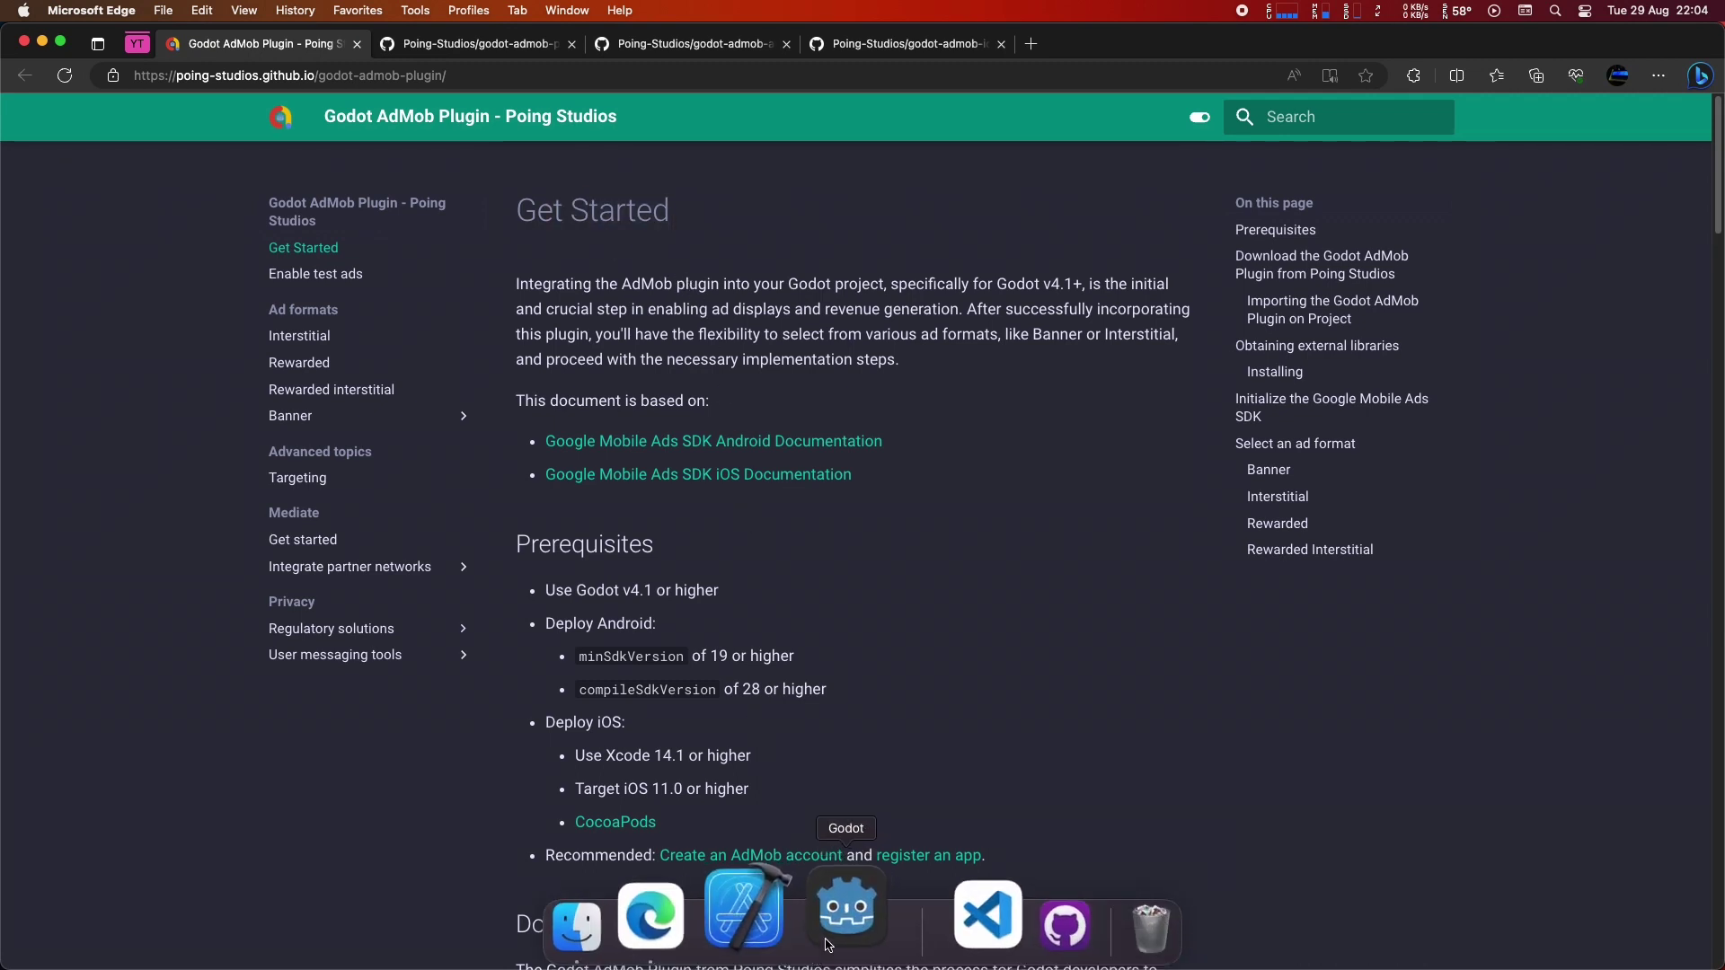
# Create and open a Compatibility-renderer project named AdMobSample in its own folder, showing the Output log.
pyautogui.click(832, 940)
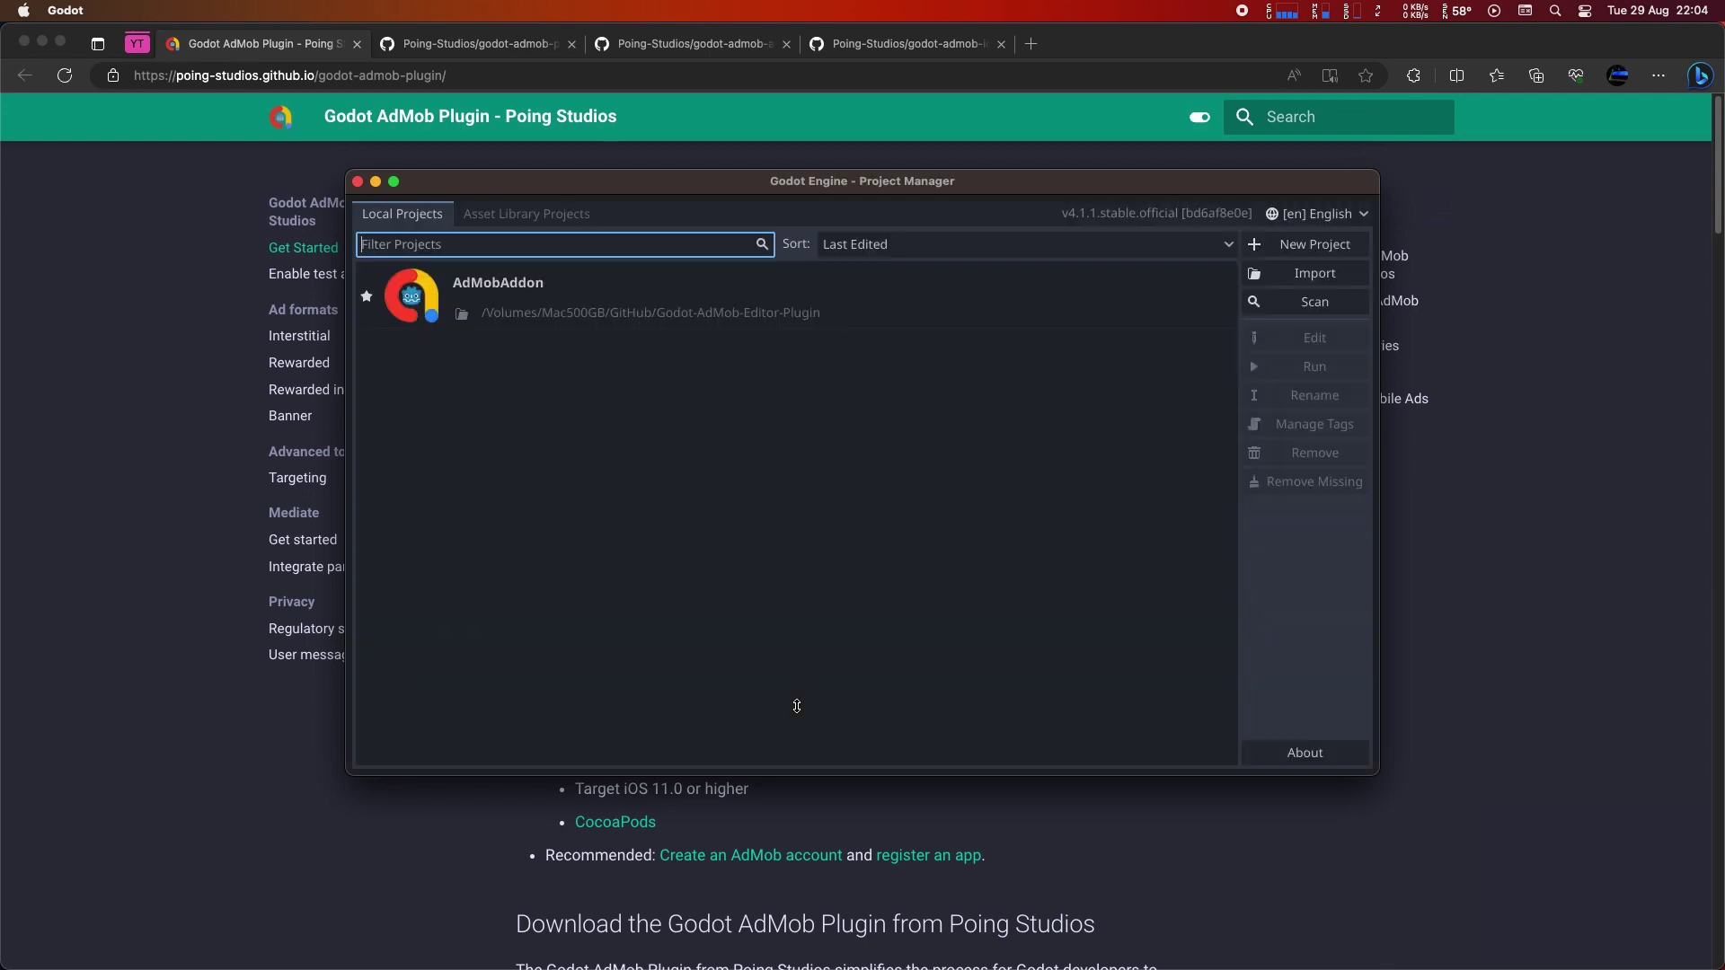
pyautogui.click(1293, 245)
pyautogui.write('AdMobSam')
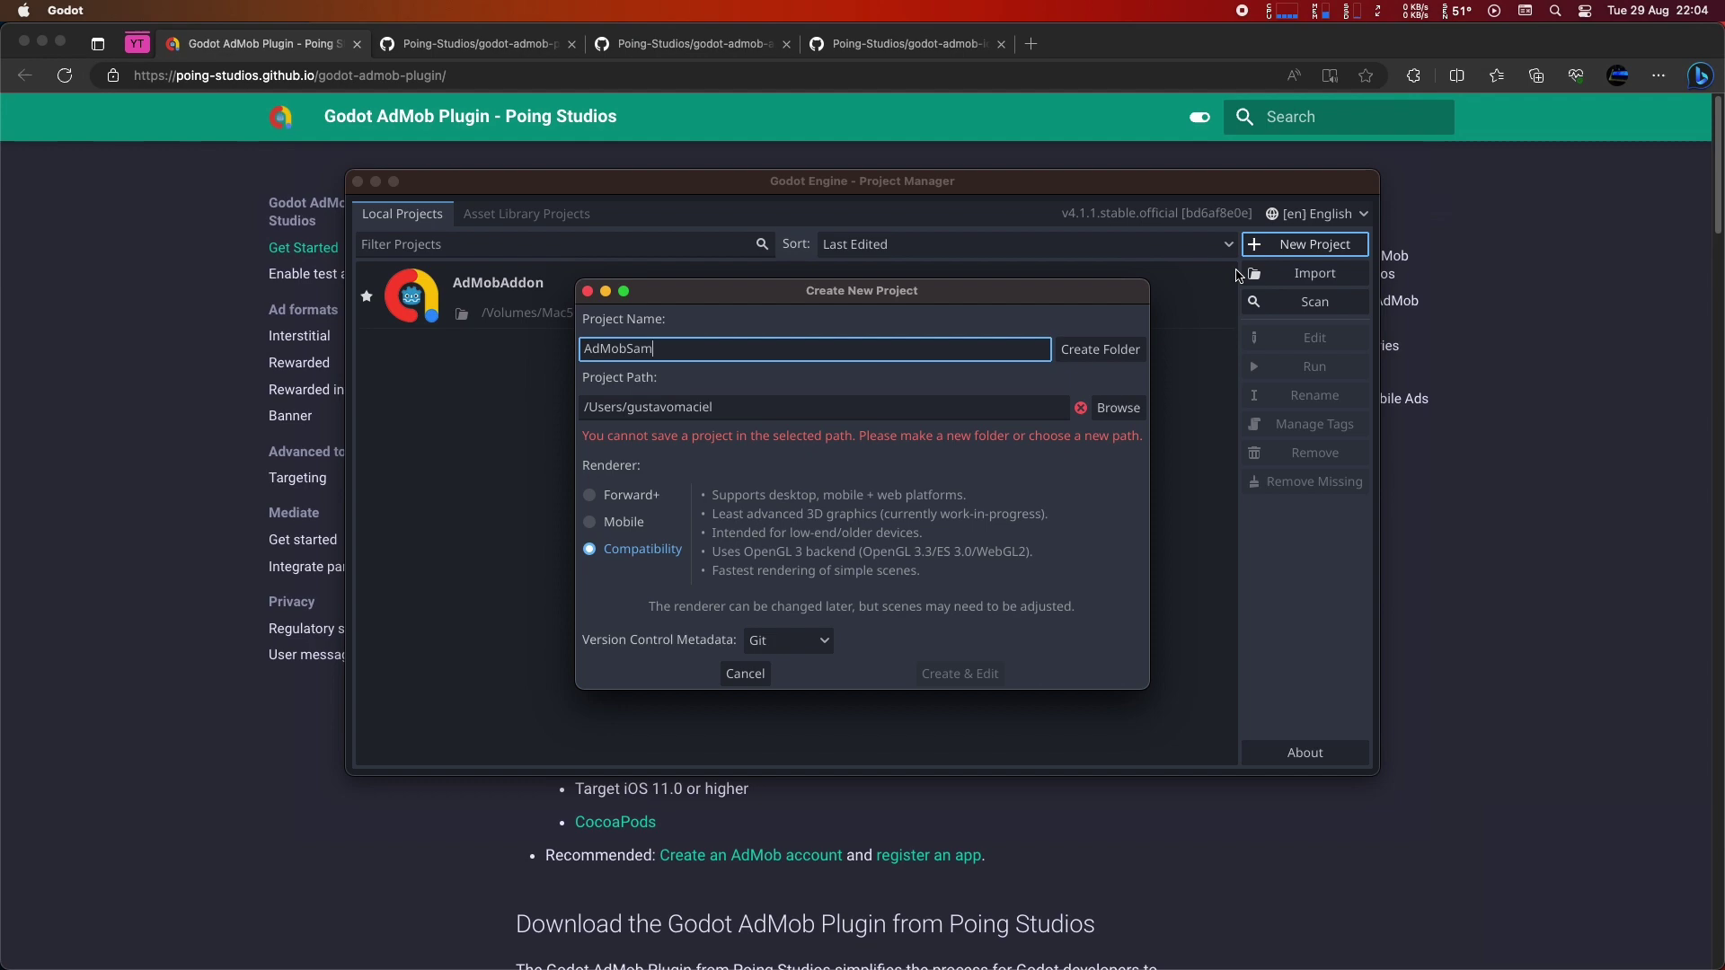
pyautogui.write('ple')
pyautogui.click(1100, 349)
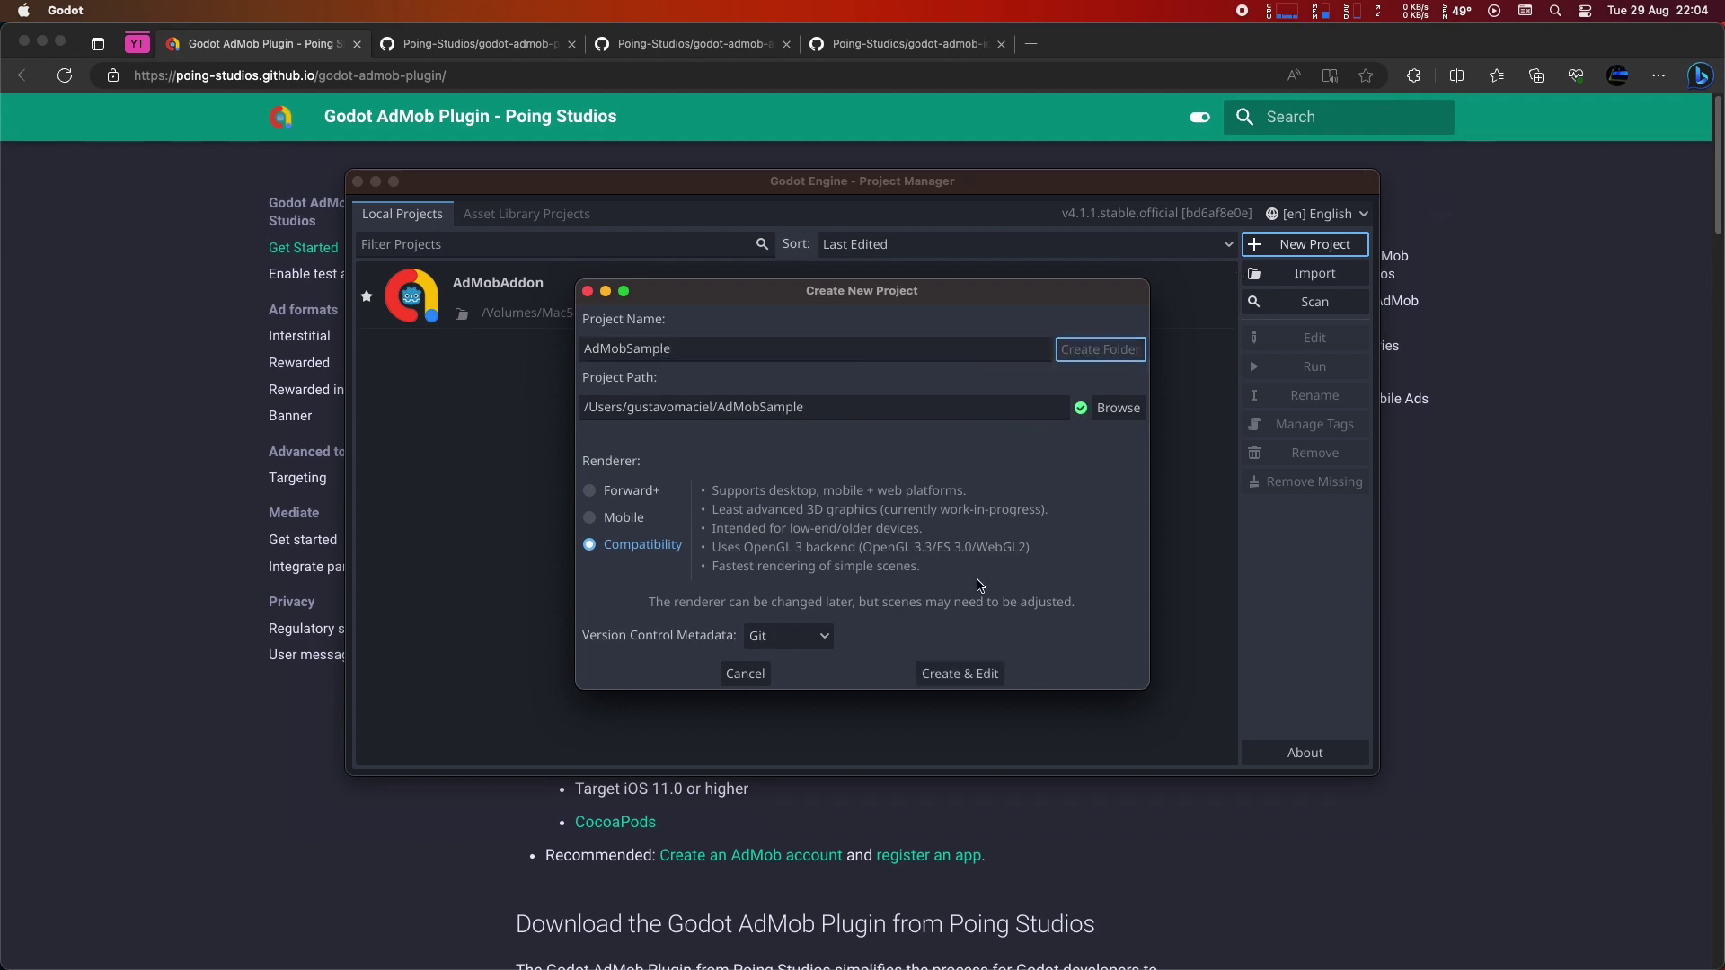
pyautogui.click(959, 673)
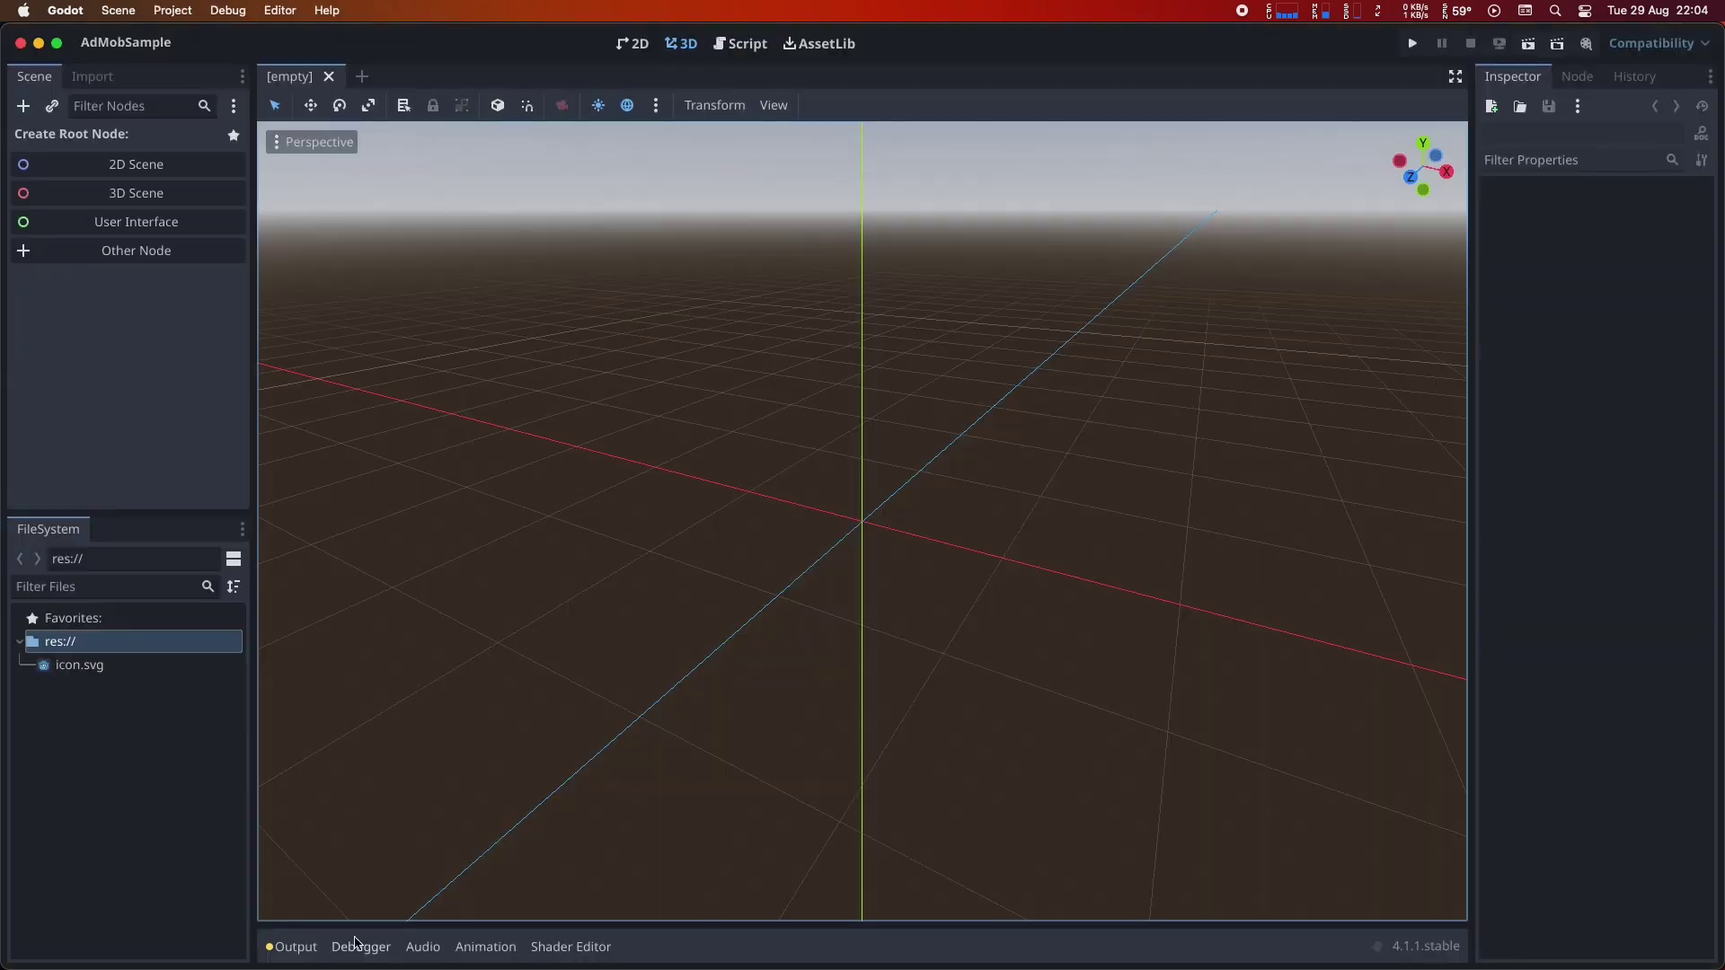
pyautogui.click(292, 946)
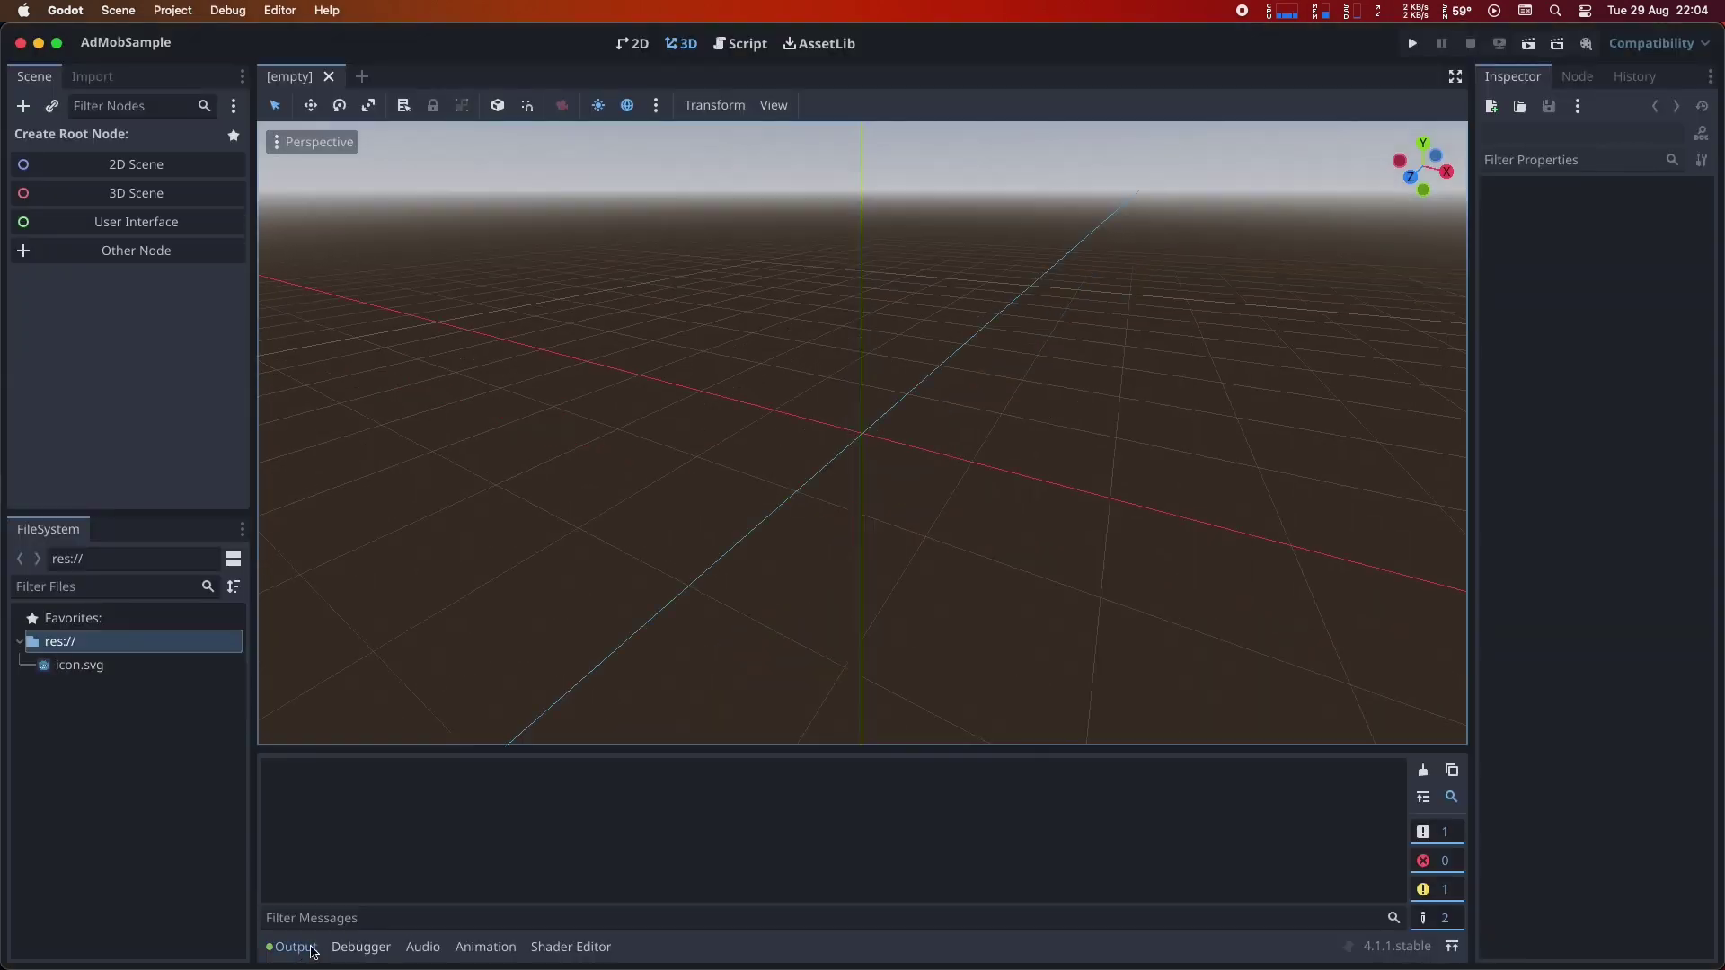
# Clear the Output log and read the docs' plugin download section.
pyautogui.click(1422, 771)
pyautogui.press('super+Tab')
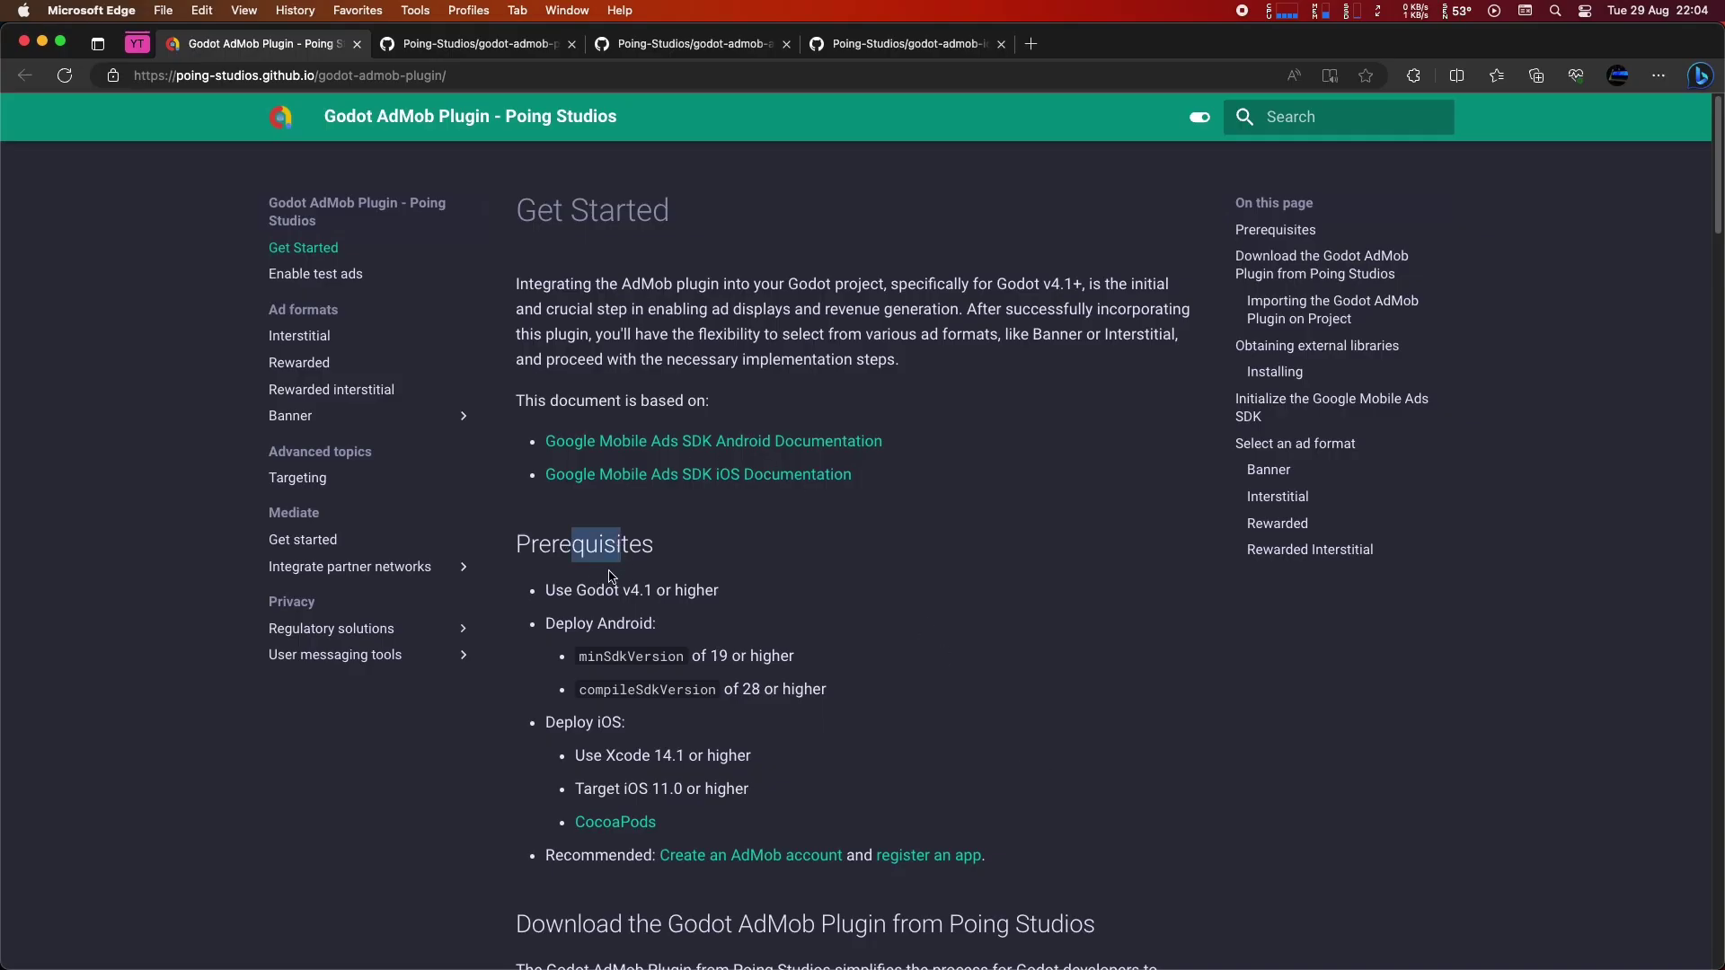
pyautogui.moveTo(546, 590); pyautogui.dragTo(719, 590)
pyautogui.scroll(-5, 612, 594)
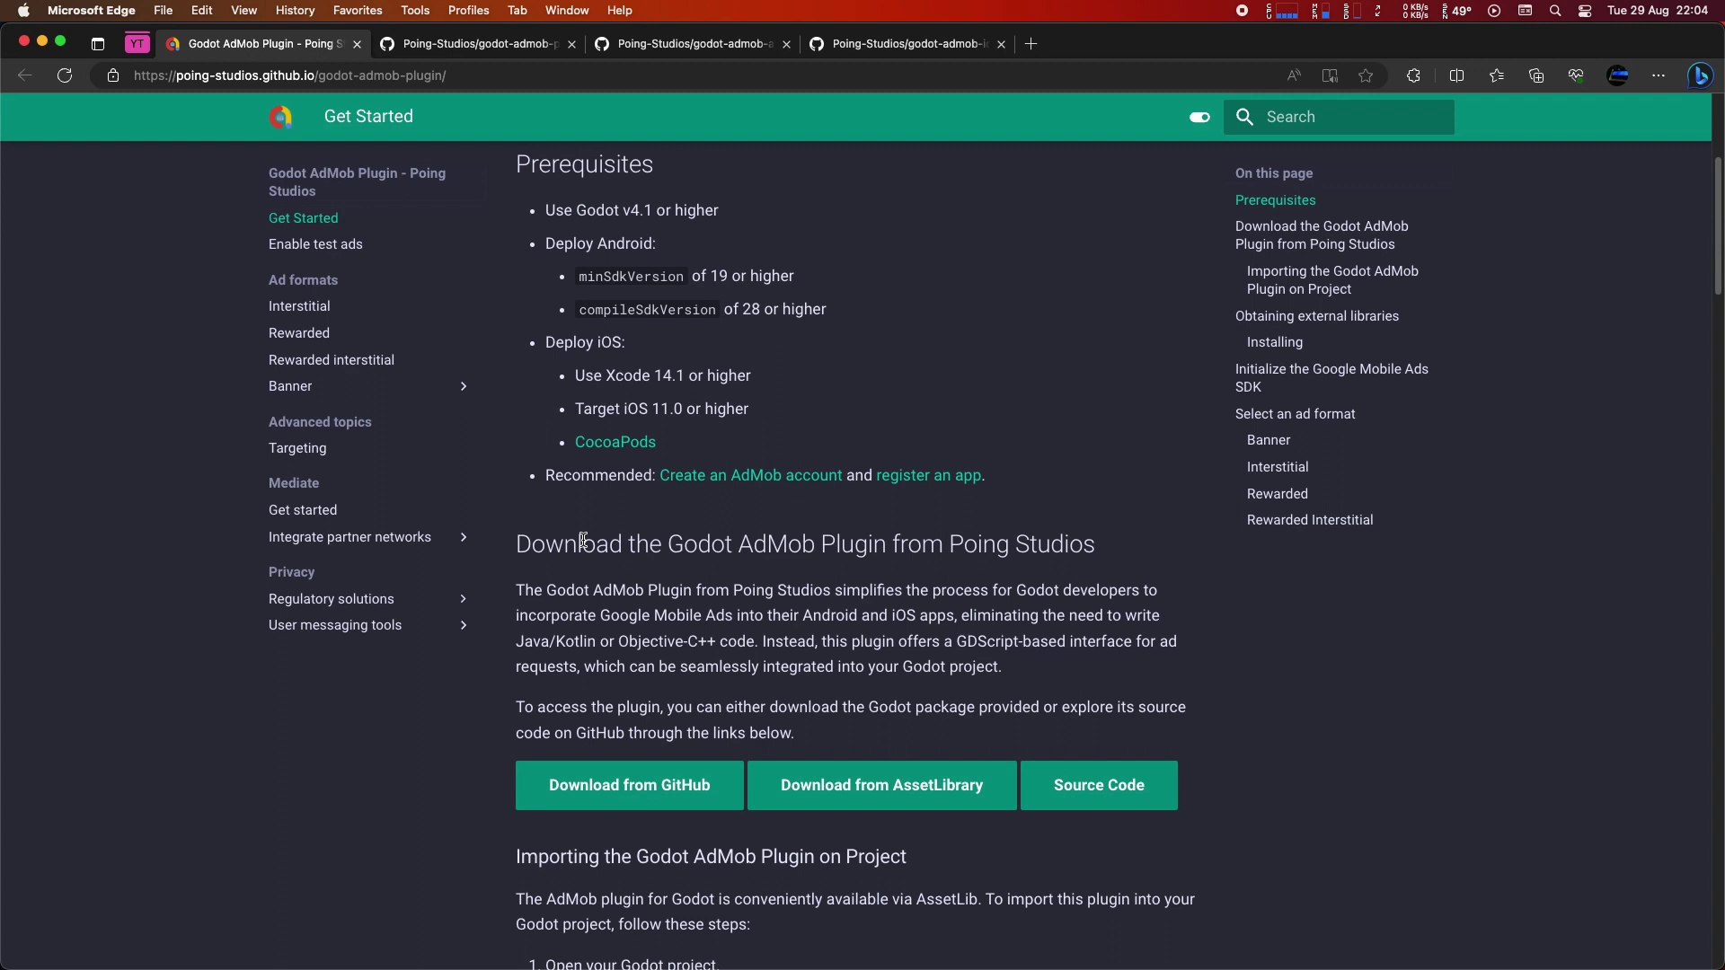
pyautogui.tripleClick(584, 541)
pyautogui.scroll(-1, 629, 584)
pyautogui.moveTo(641, 608); pyautogui.dragTo(757, 667)
pyautogui.scroll(-1, 758, 668)
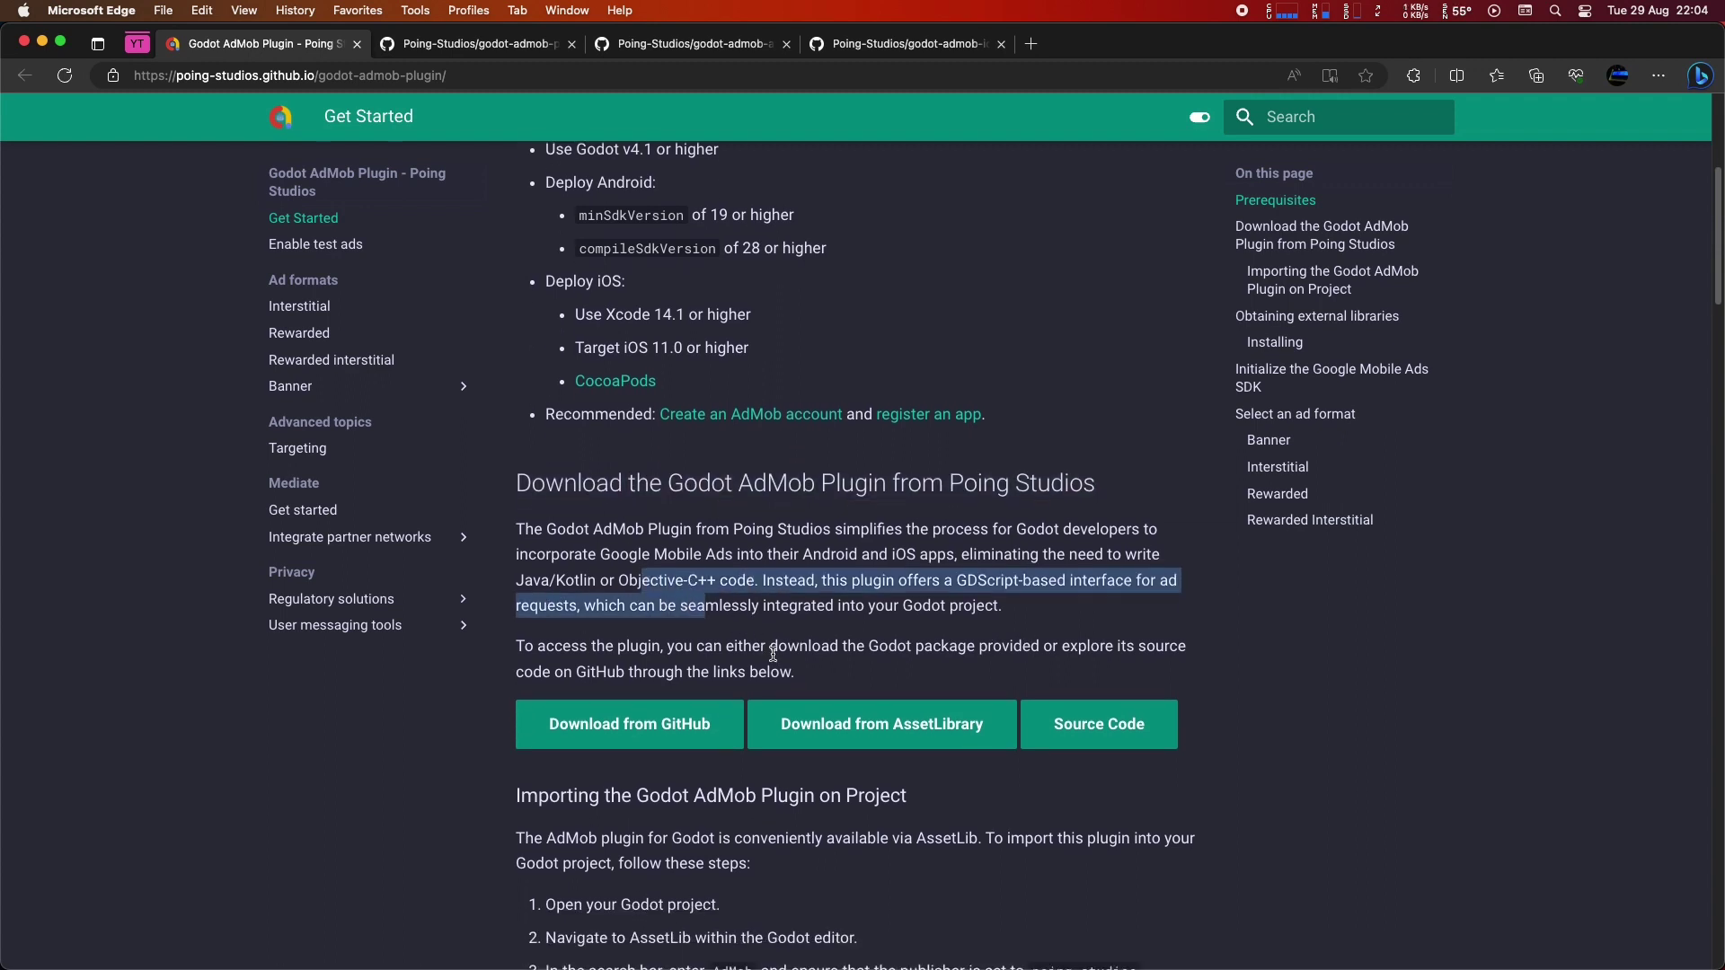
pyautogui.click(780, 647)
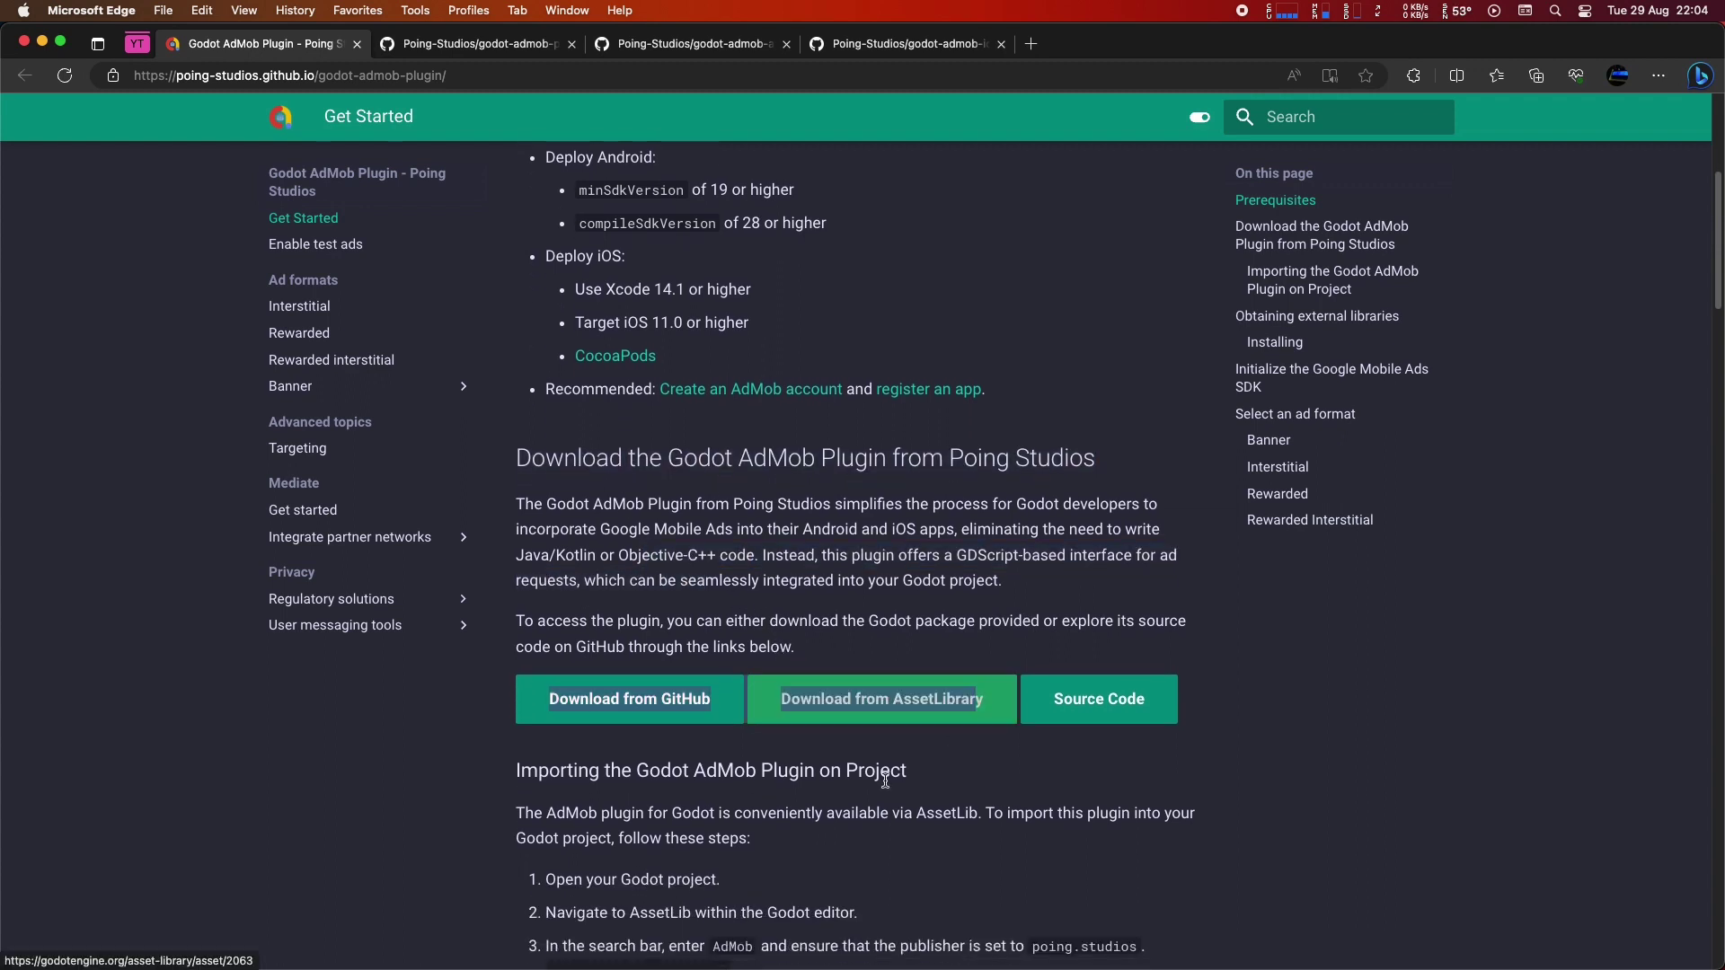
pyautogui.scroll(-3, 702, 665)
pyautogui.scroll(-3, 629, 620)
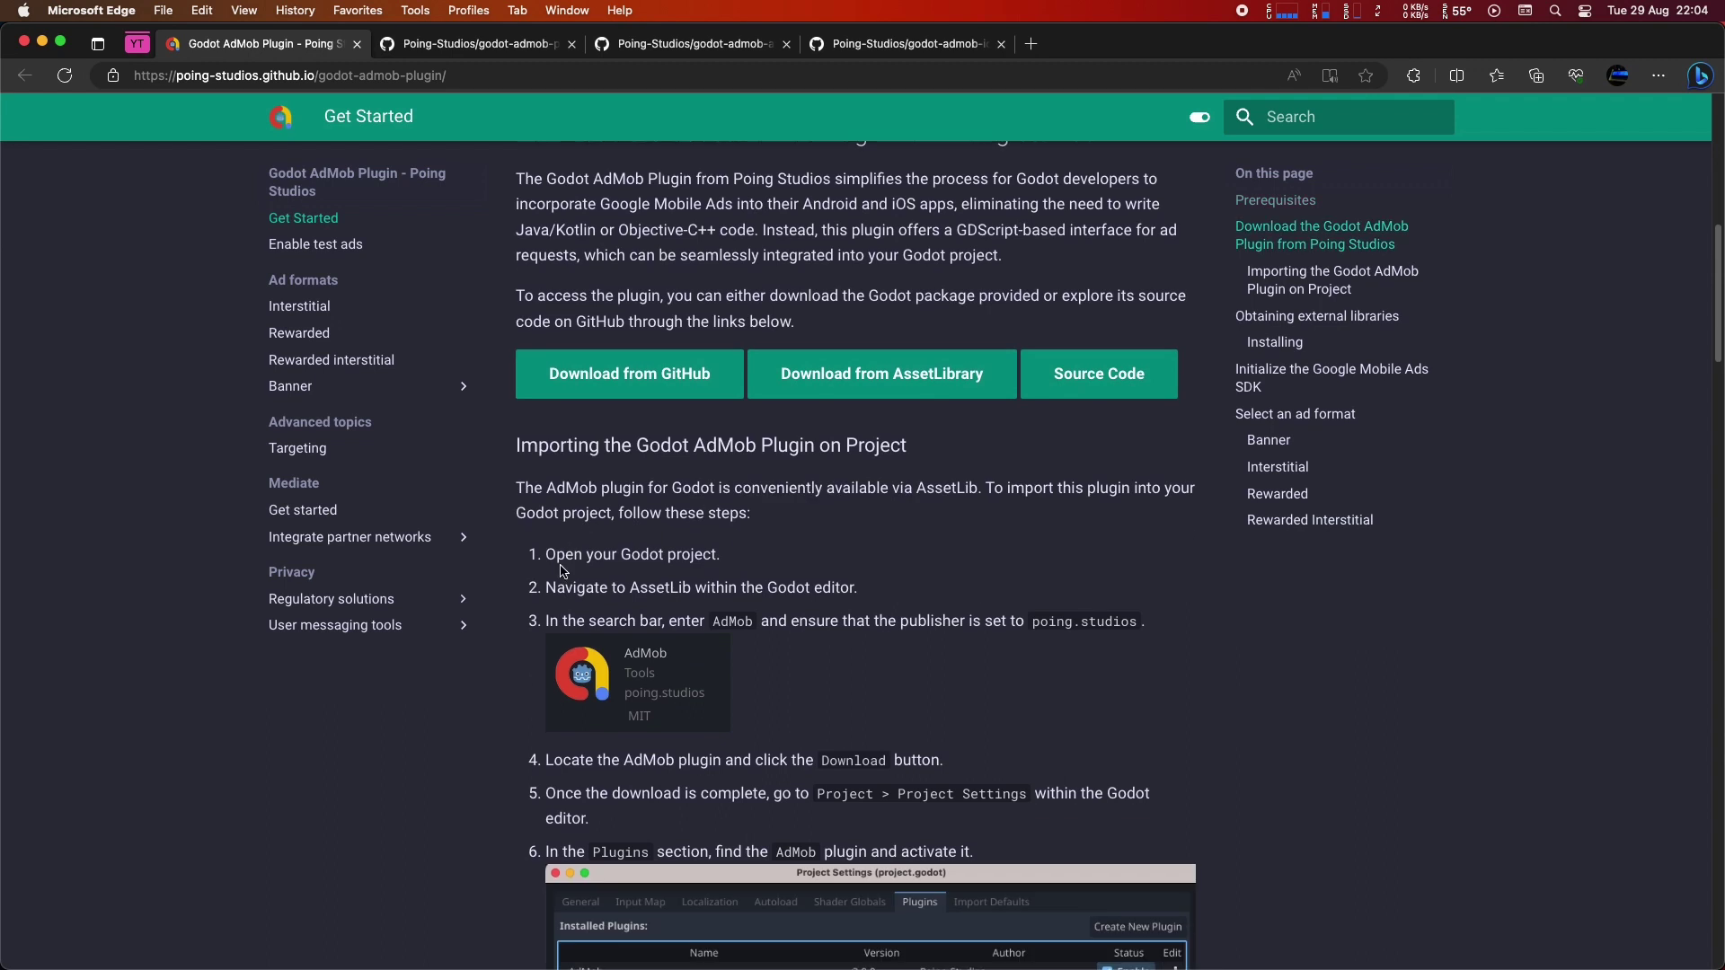
# Review the import steps: AssetLib, search term AdMob, and publisher poing.studios.
pyautogui.tripleClick(560, 449)
pyautogui.moveTo(618, 557); pyautogui.dragTo(714, 585)
pyautogui.doubleClick(665, 587)
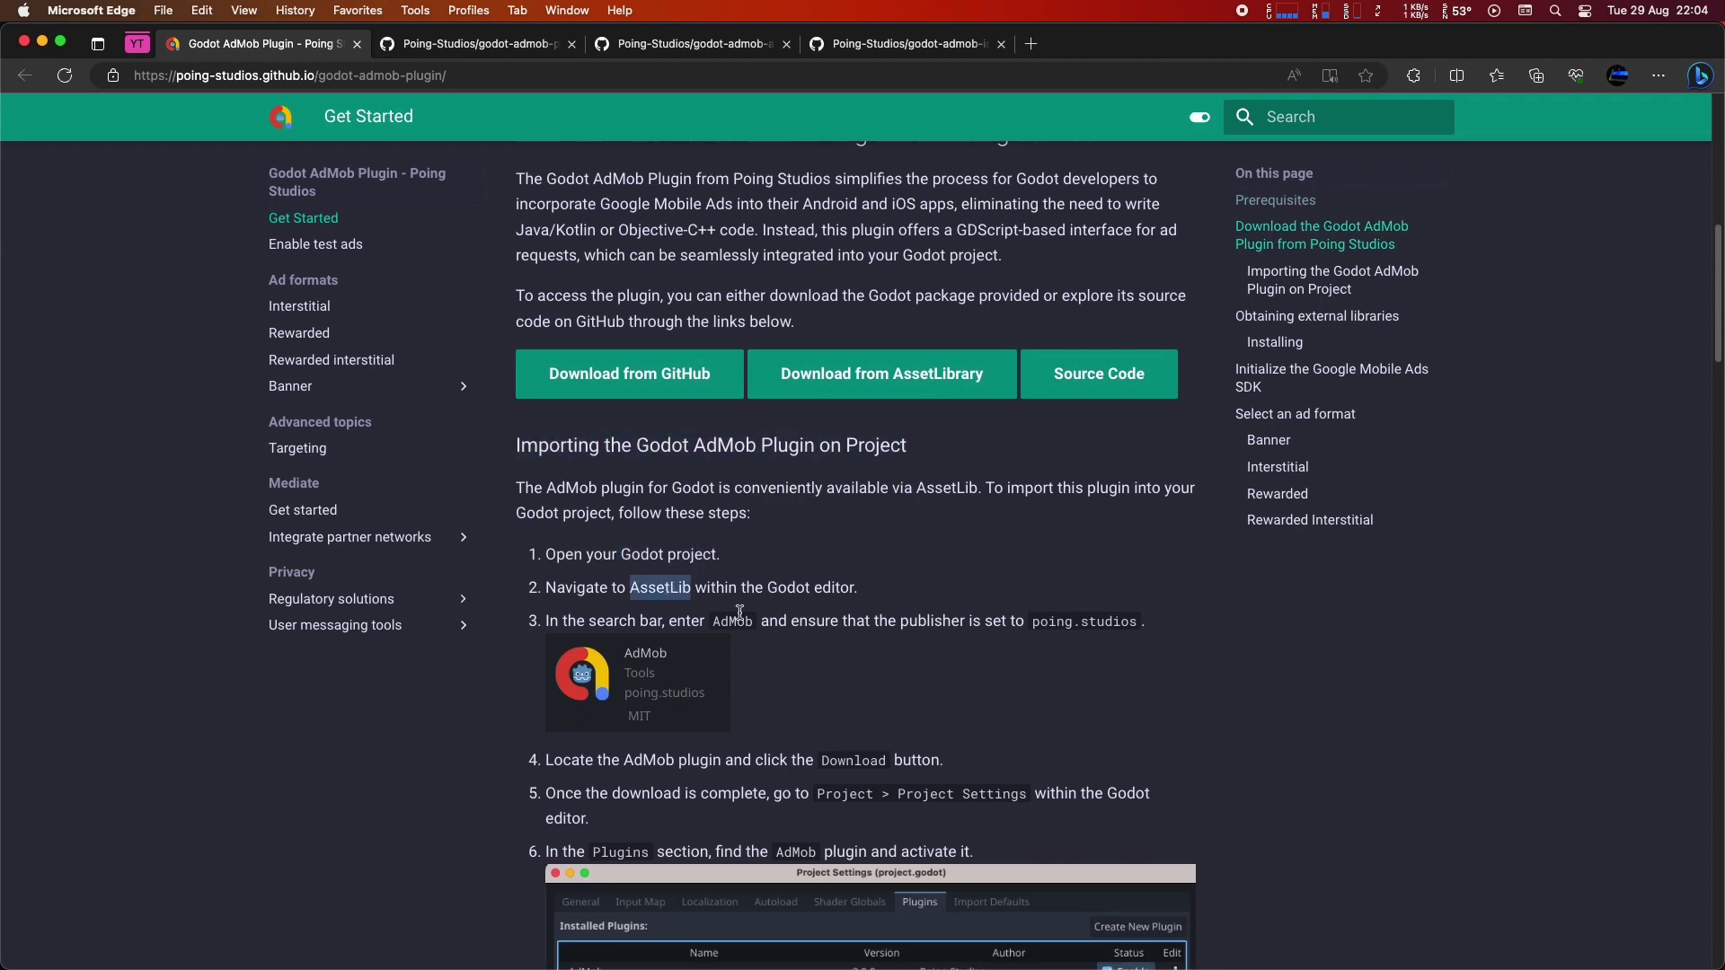
pyautogui.doubleClick(732, 621)
pyautogui.doubleClick(675, 588)
pyautogui.doubleClick(723, 621)
pyautogui.press('super+c')
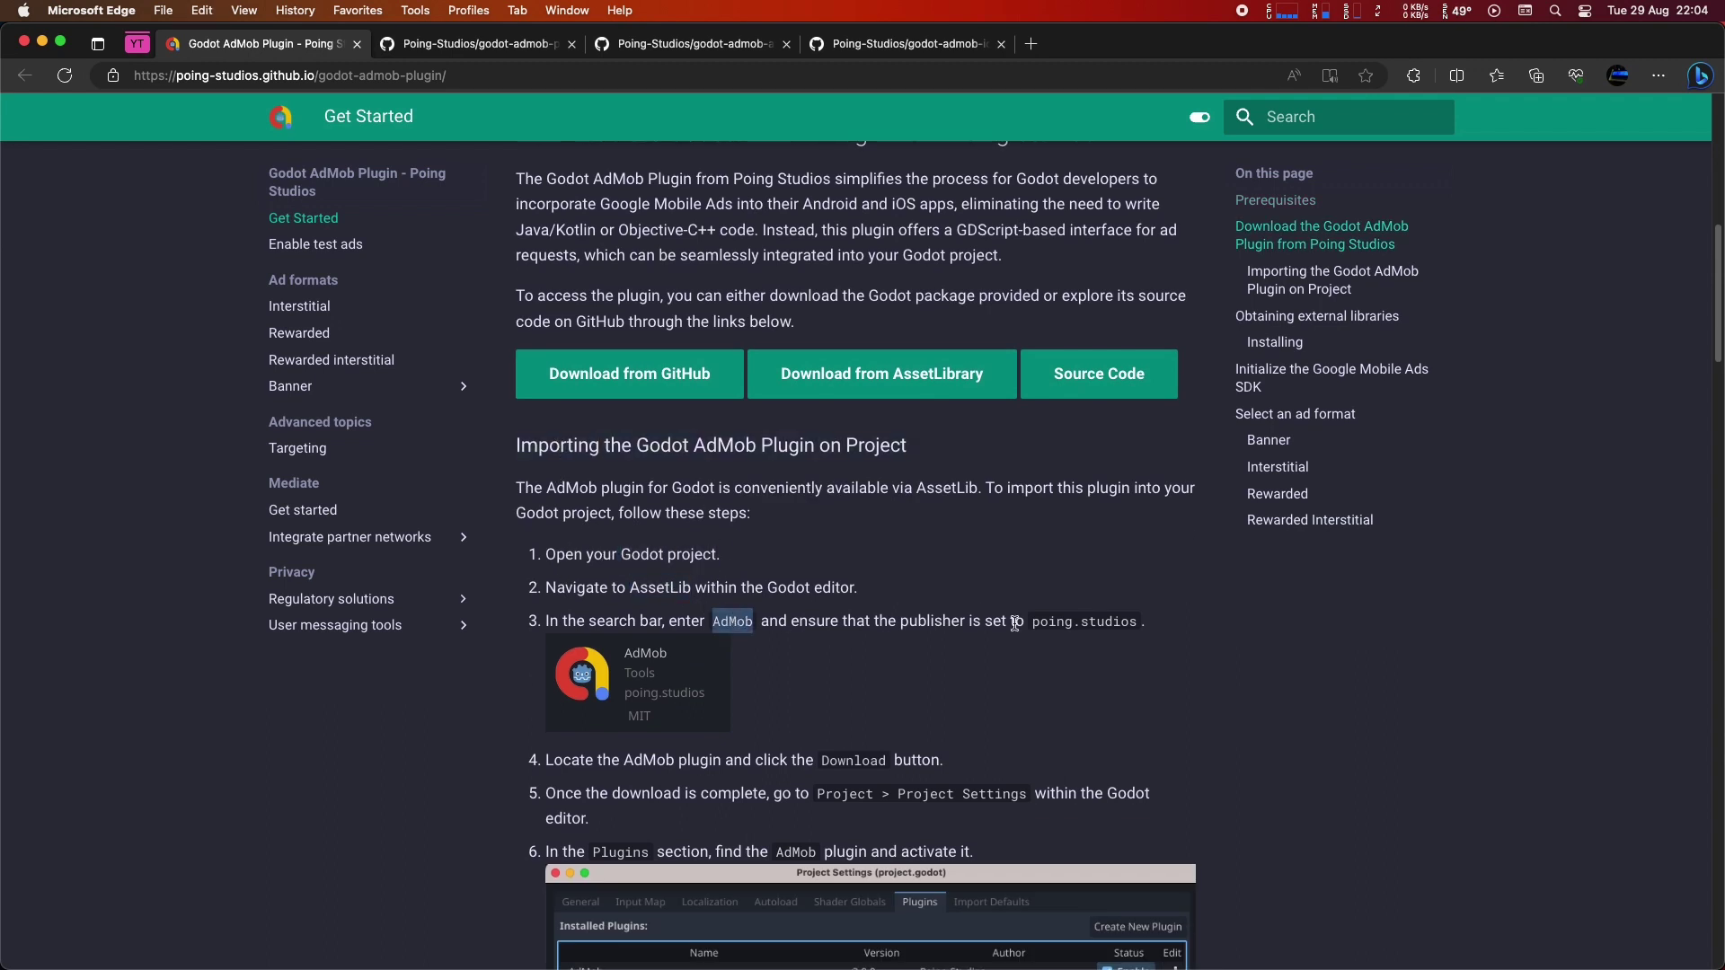
pyautogui.moveTo(1027, 622); pyautogui.dragTo(1142, 621)
# Search AssetLib for AdMob and download the poing.studios AdMob asset.
pyautogui.press('super+Tab')
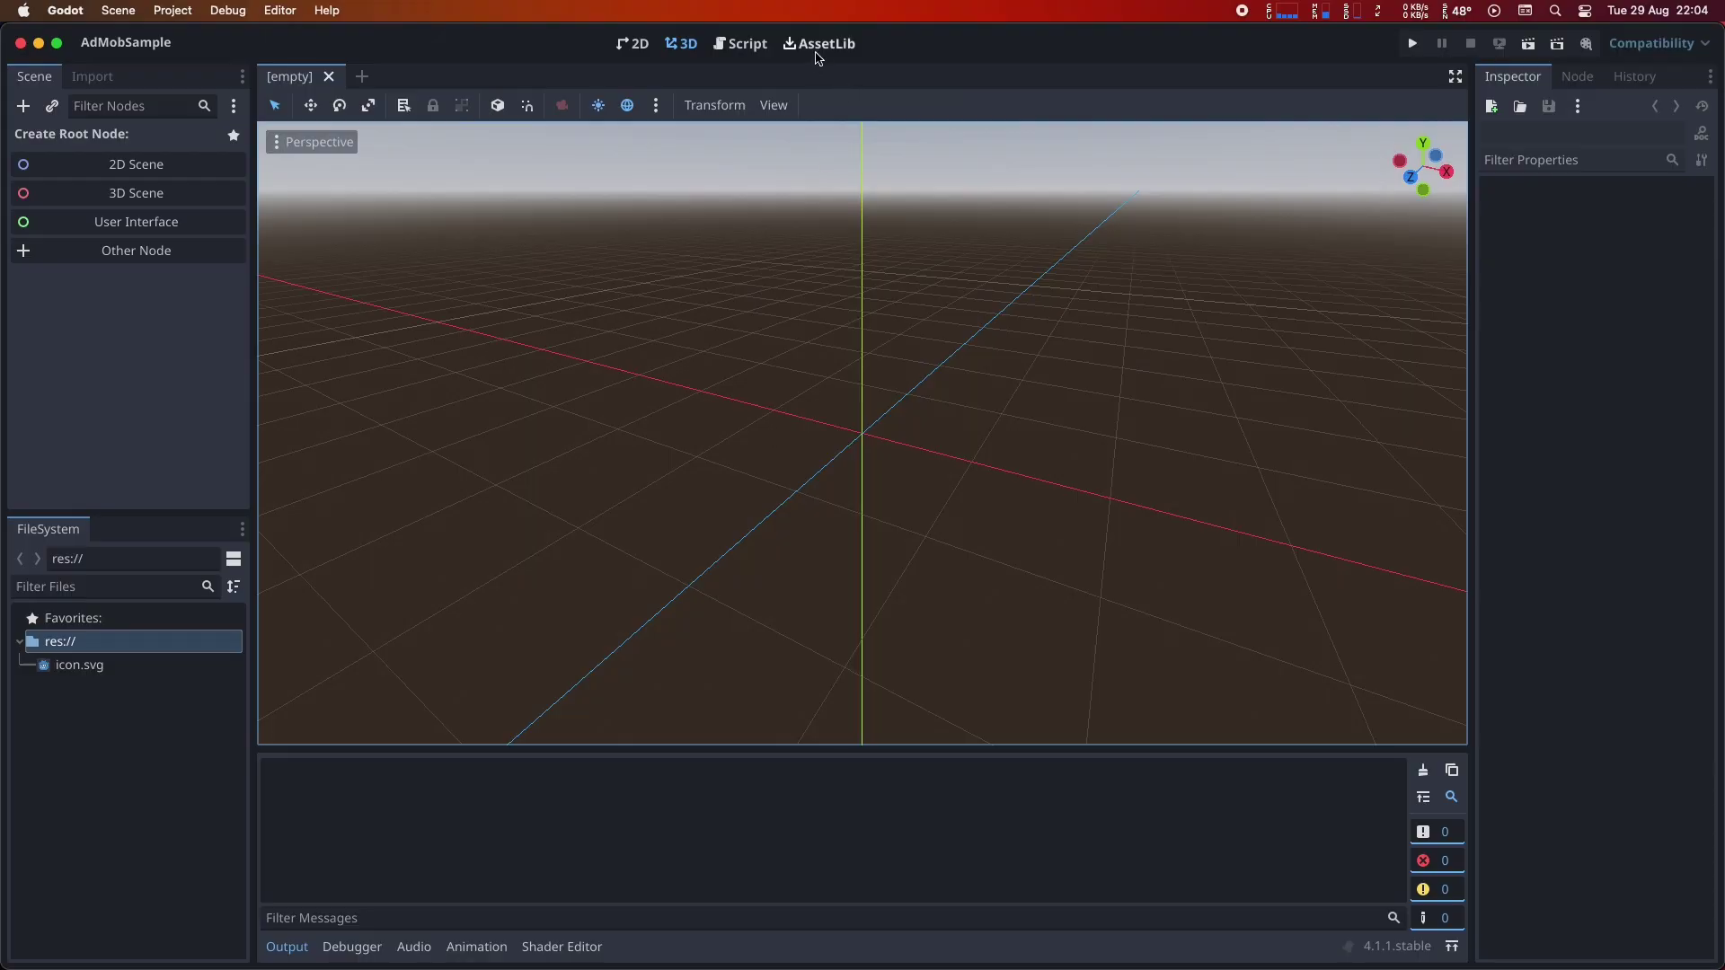
pyautogui.click(819, 44)
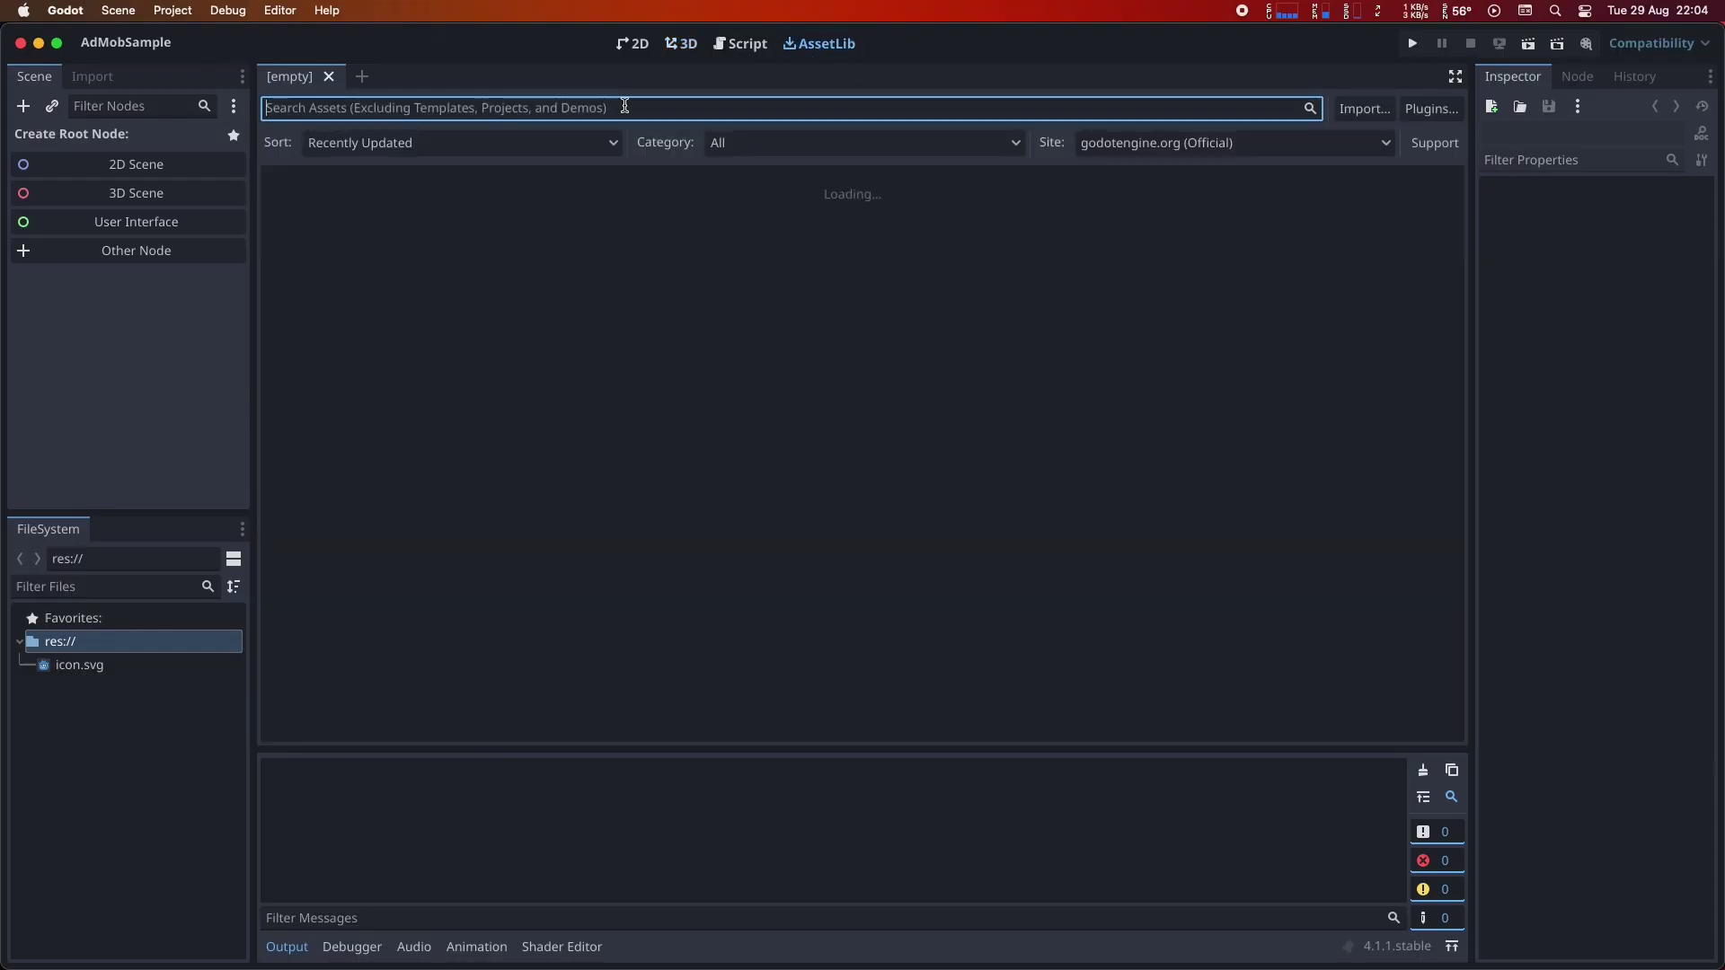
pyautogui.press('super+v')
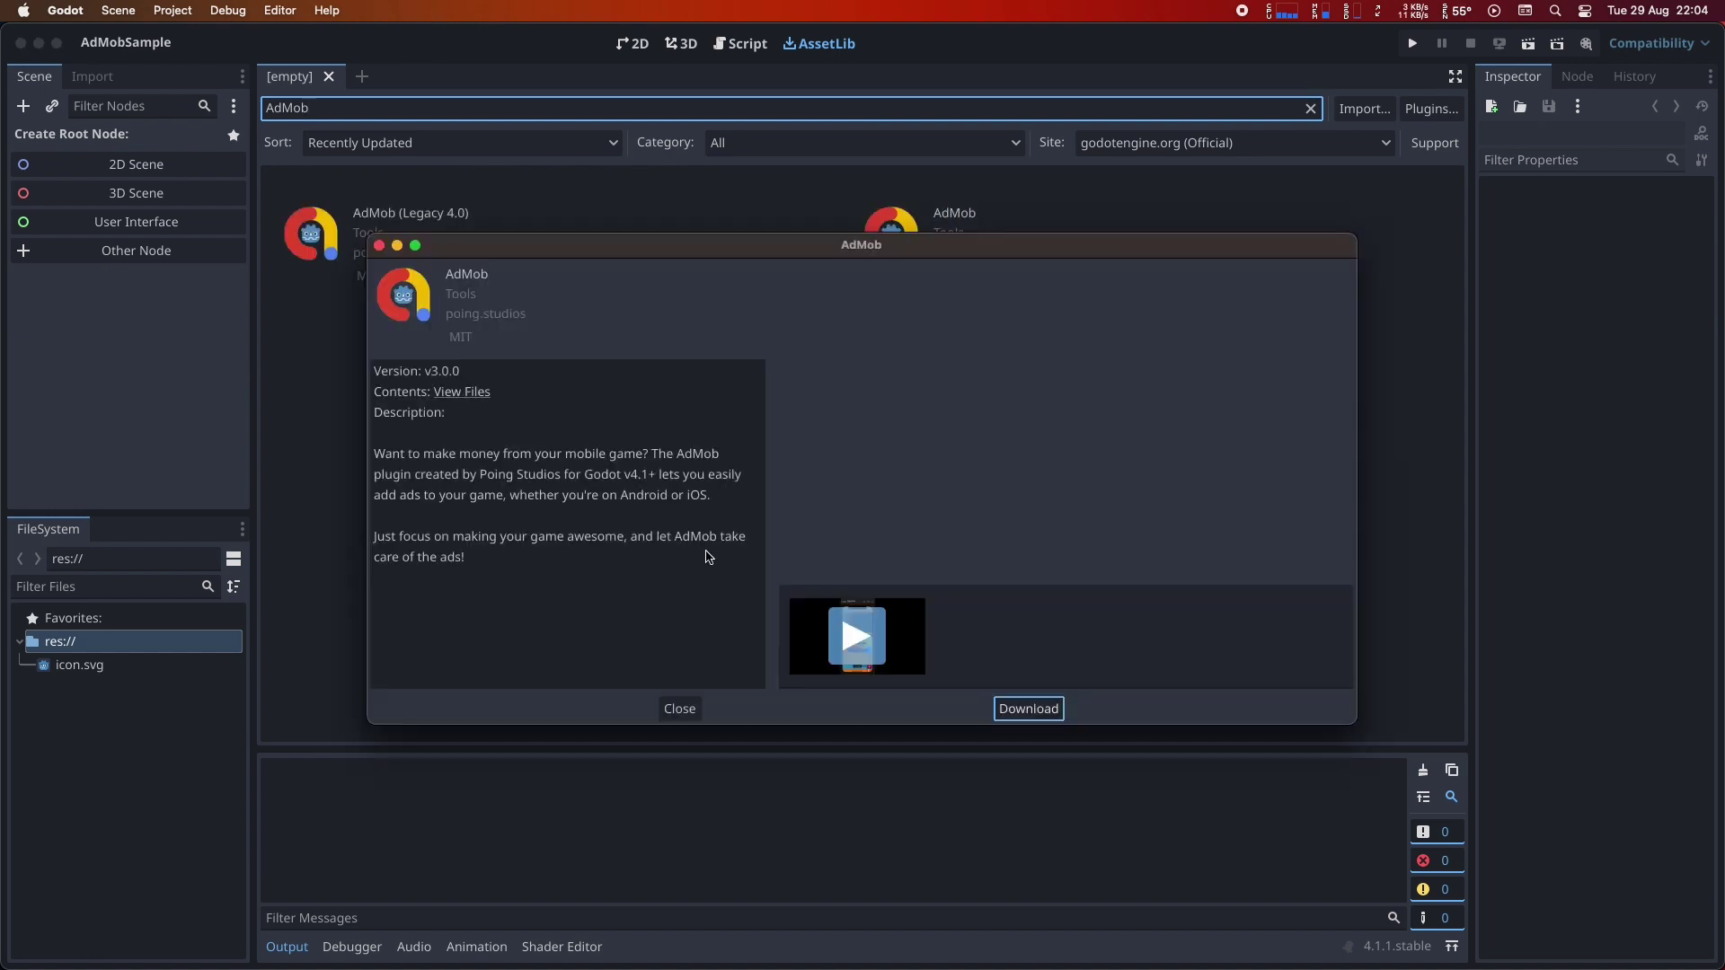
pyautogui.click(1033, 713)
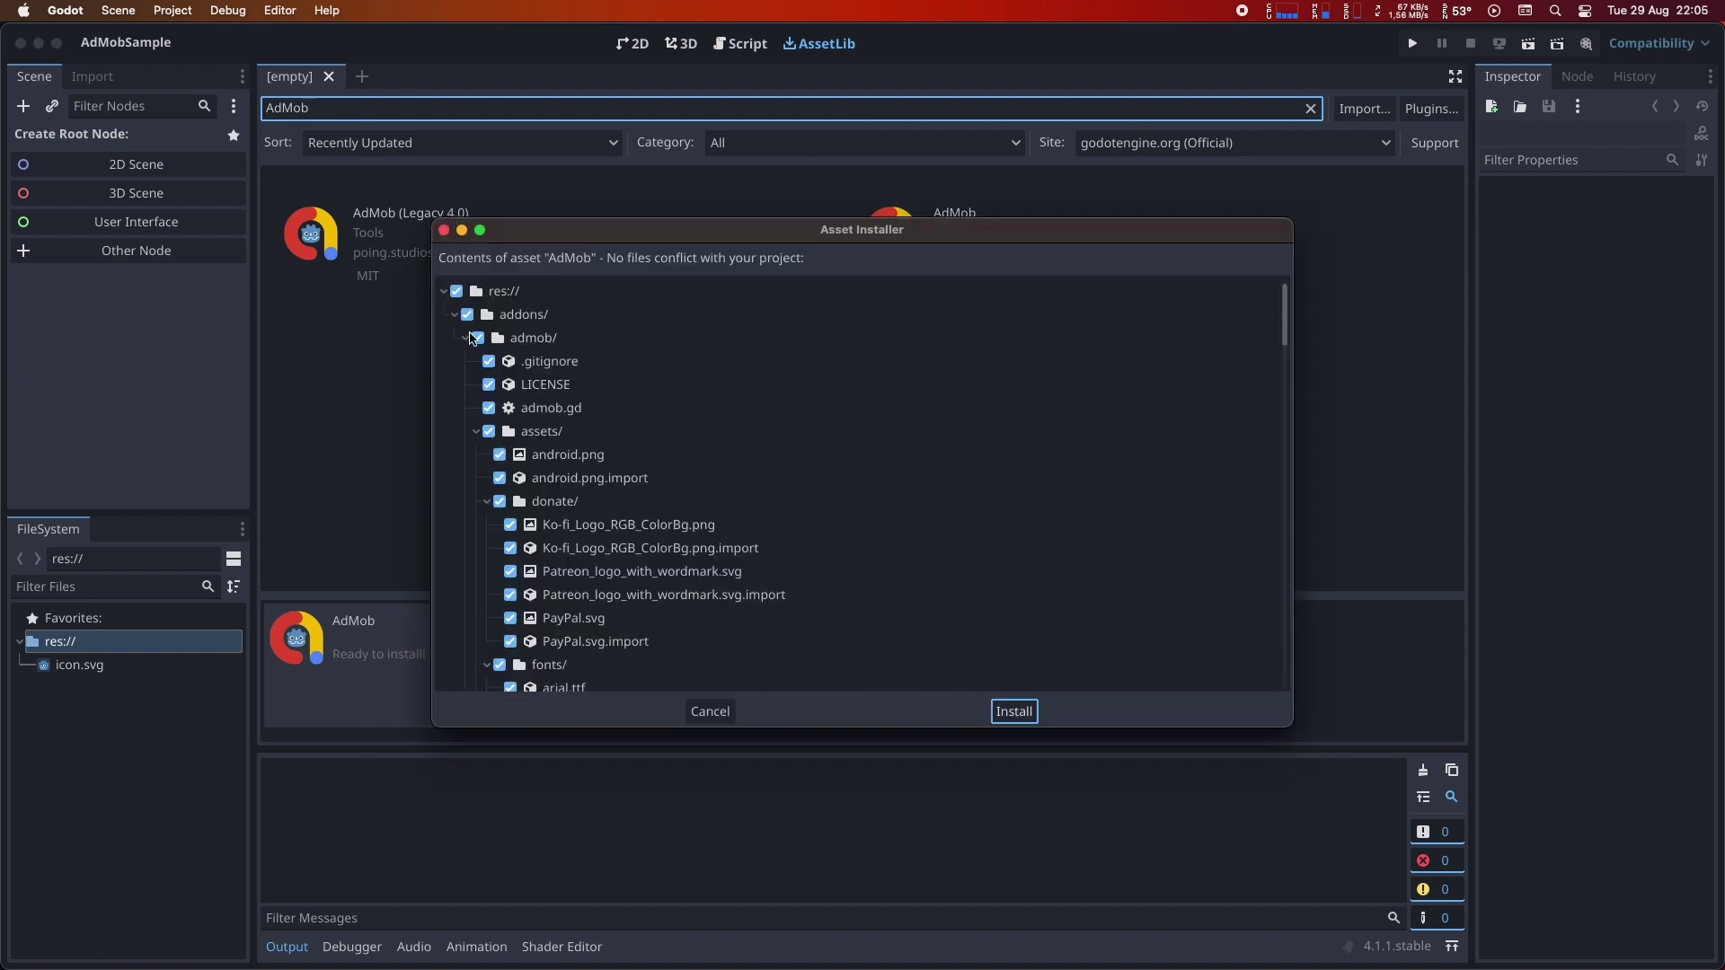
# Review the admob files in the Asset Installer and install them into the project.
pyautogui.click(469, 335)
pyautogui.press('Up')
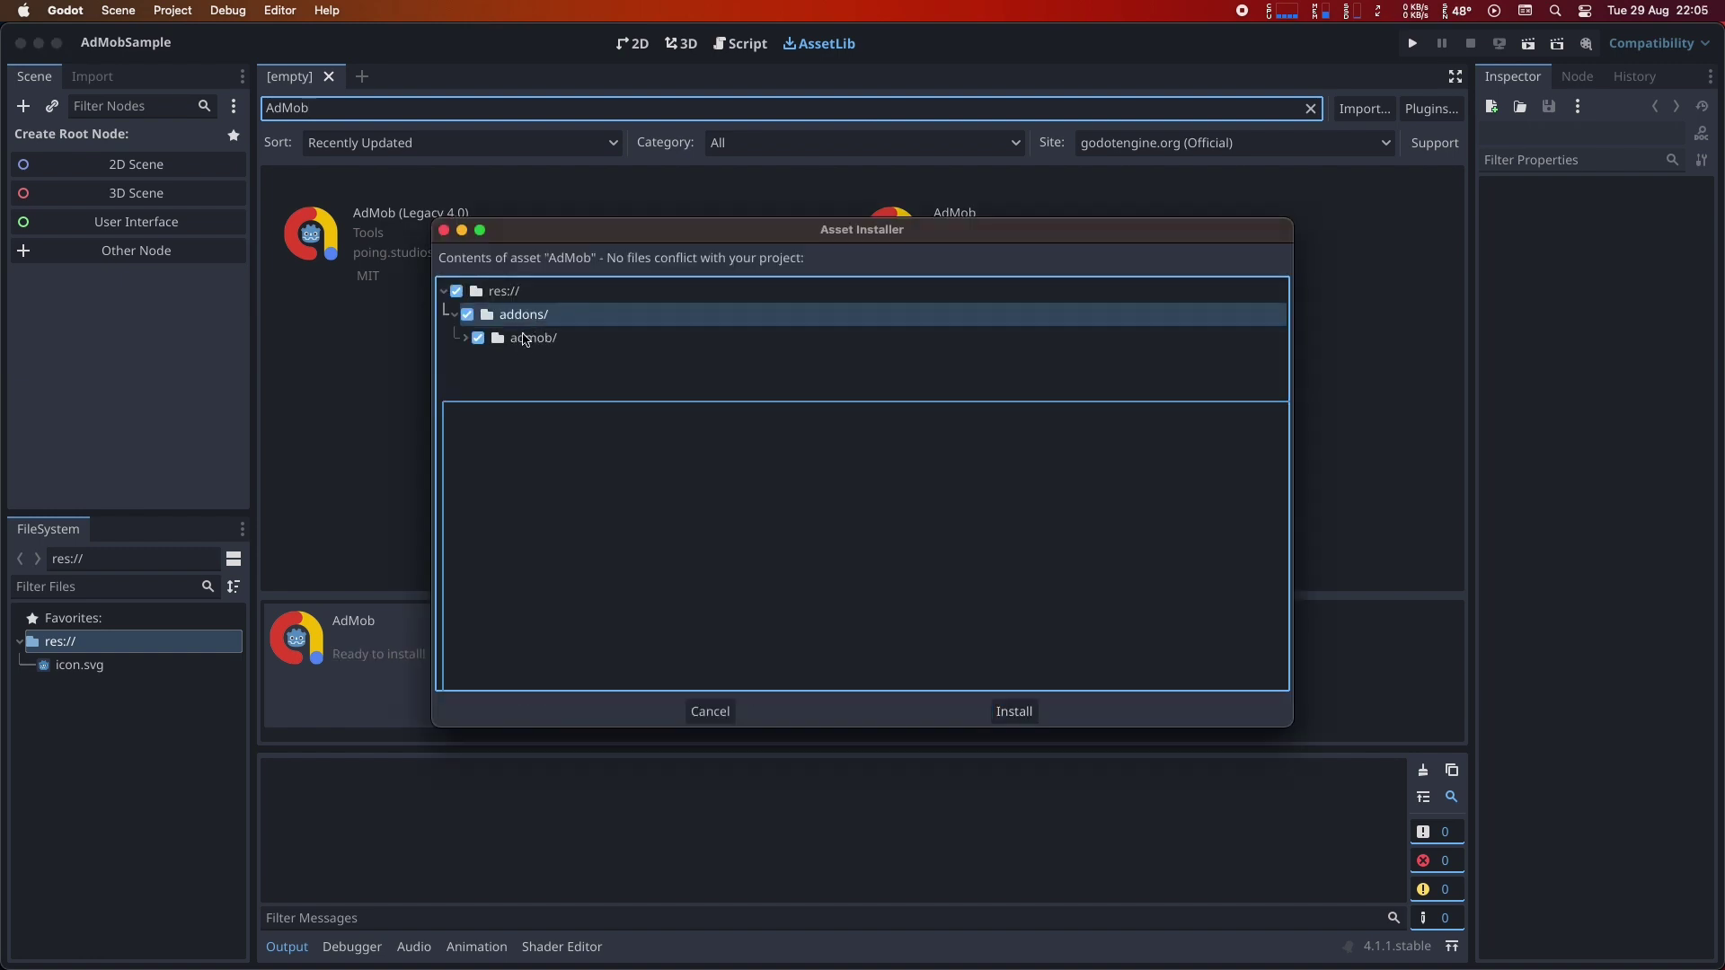
pyautogui.click(464, 340)
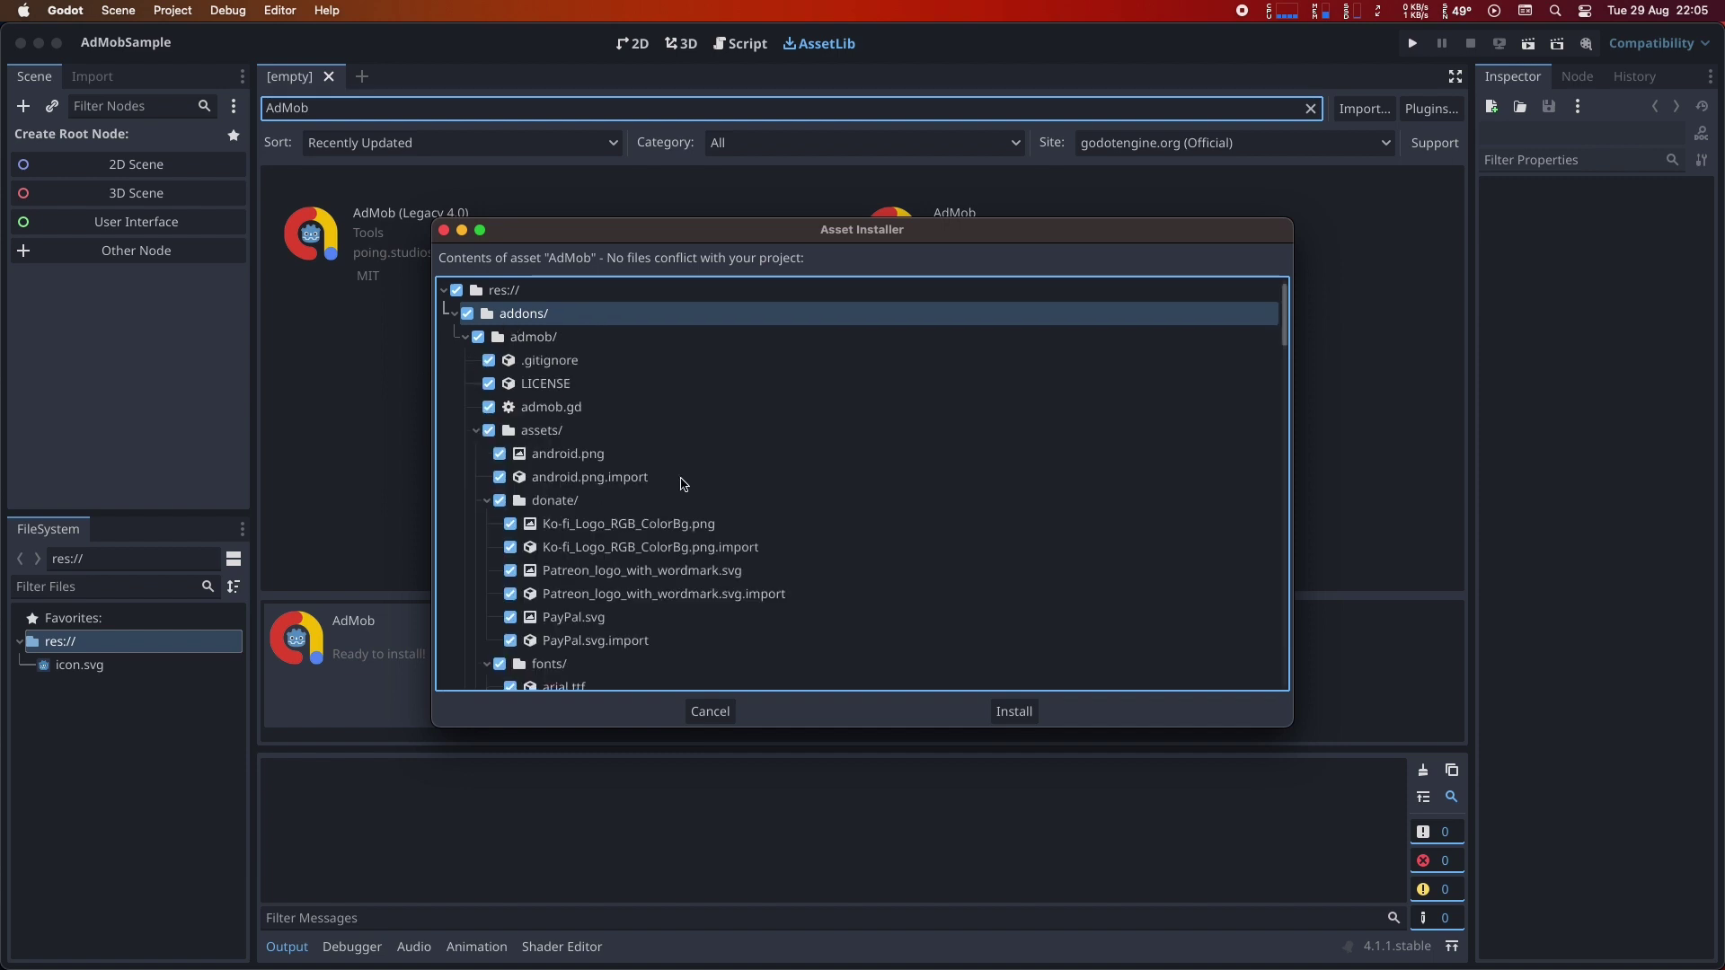
pyautogui.scroll(-15, 681, 481)
pyautogui.scroll(-10, 641, 582)
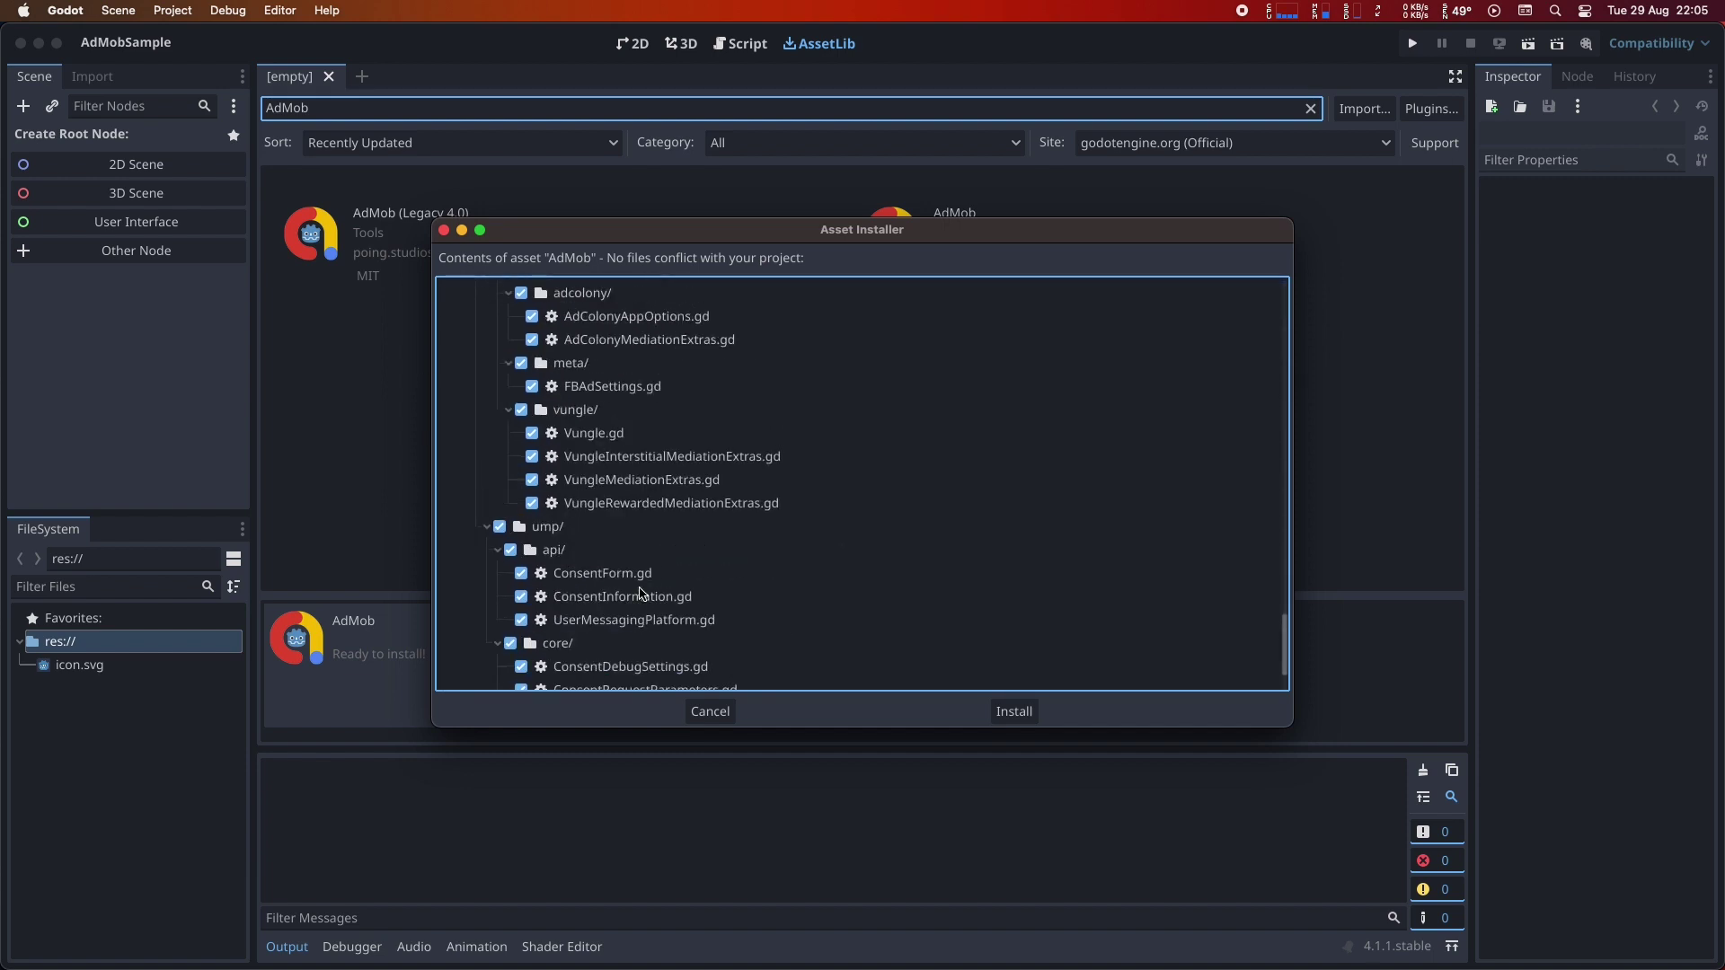
pyautogui.click(1013, 711)
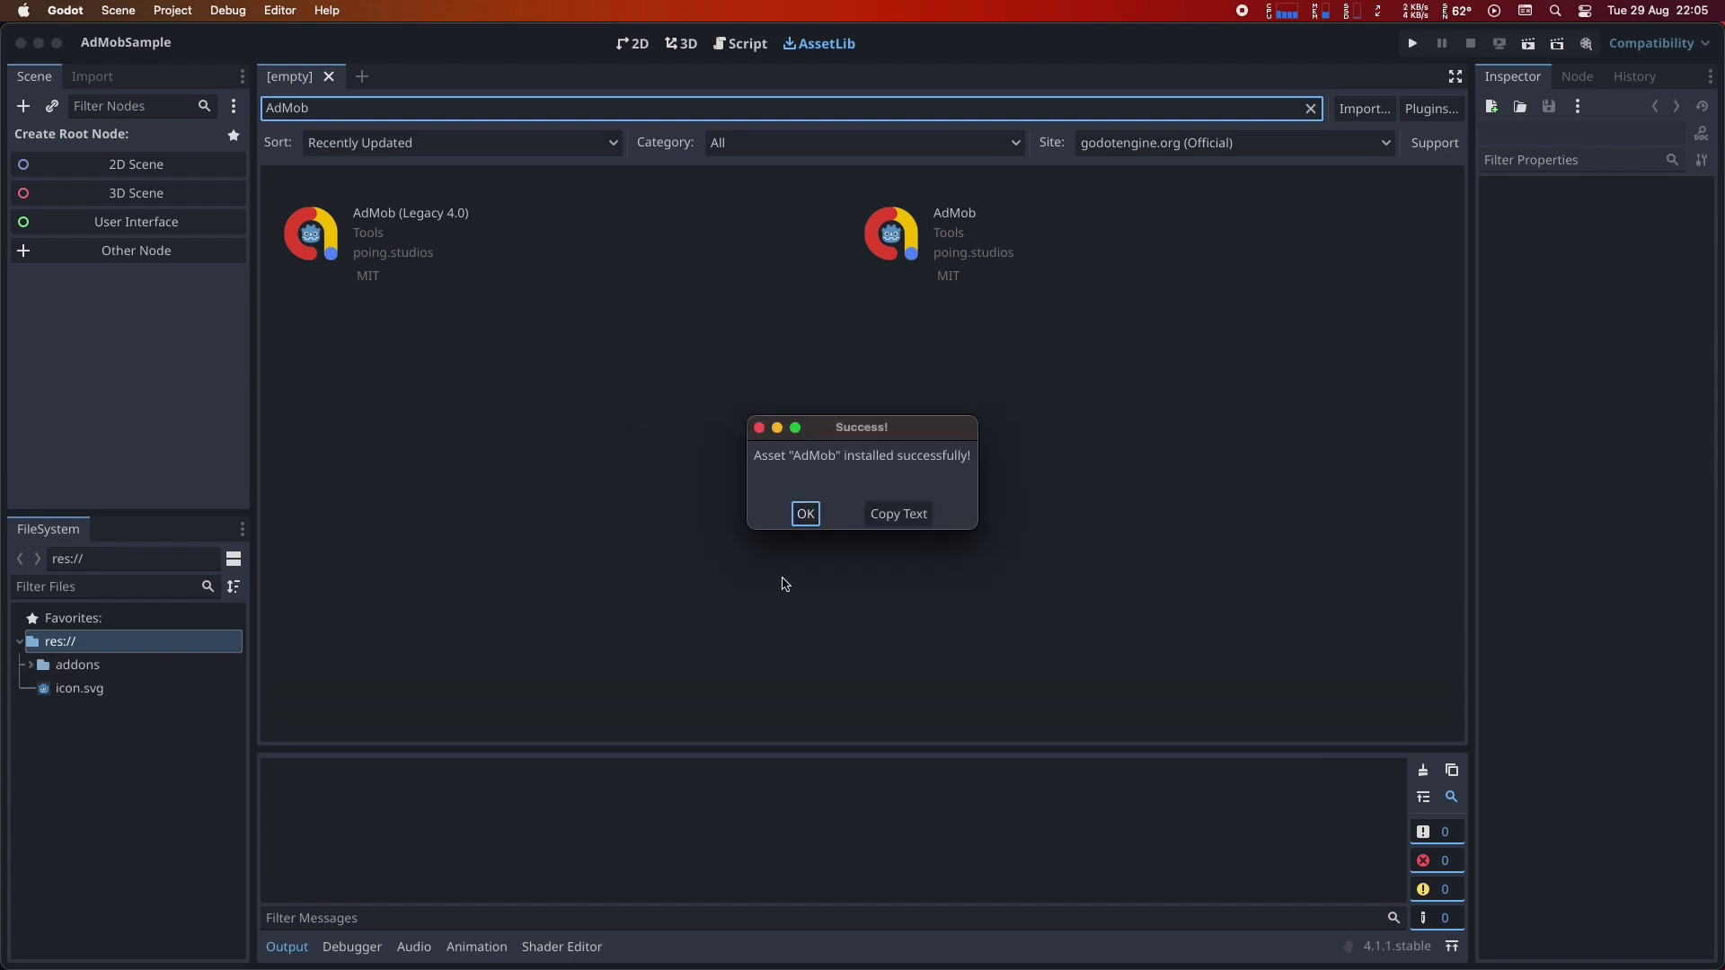
# Dismiss the install Success dialog and highlight docs steps 5 and 6 on enabling AdMob.
pyautogui.click(805, 514)
pyautogui.press('super+Tab')
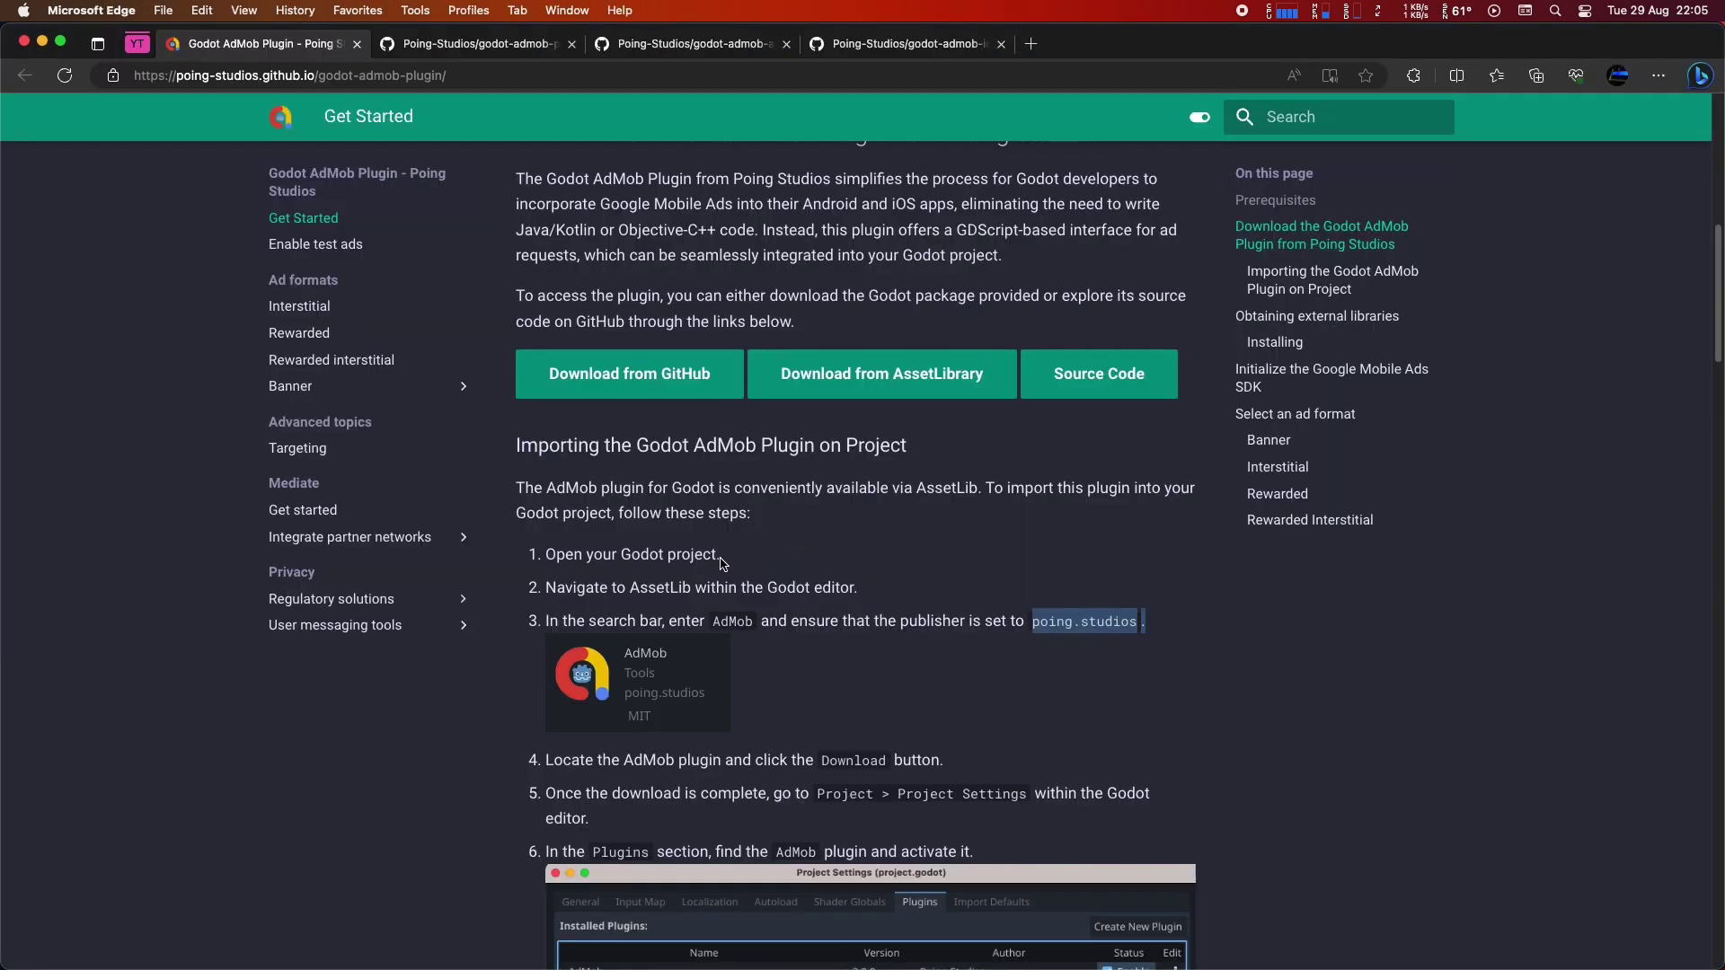
pyautogui.scroll(-3, 699, 601)
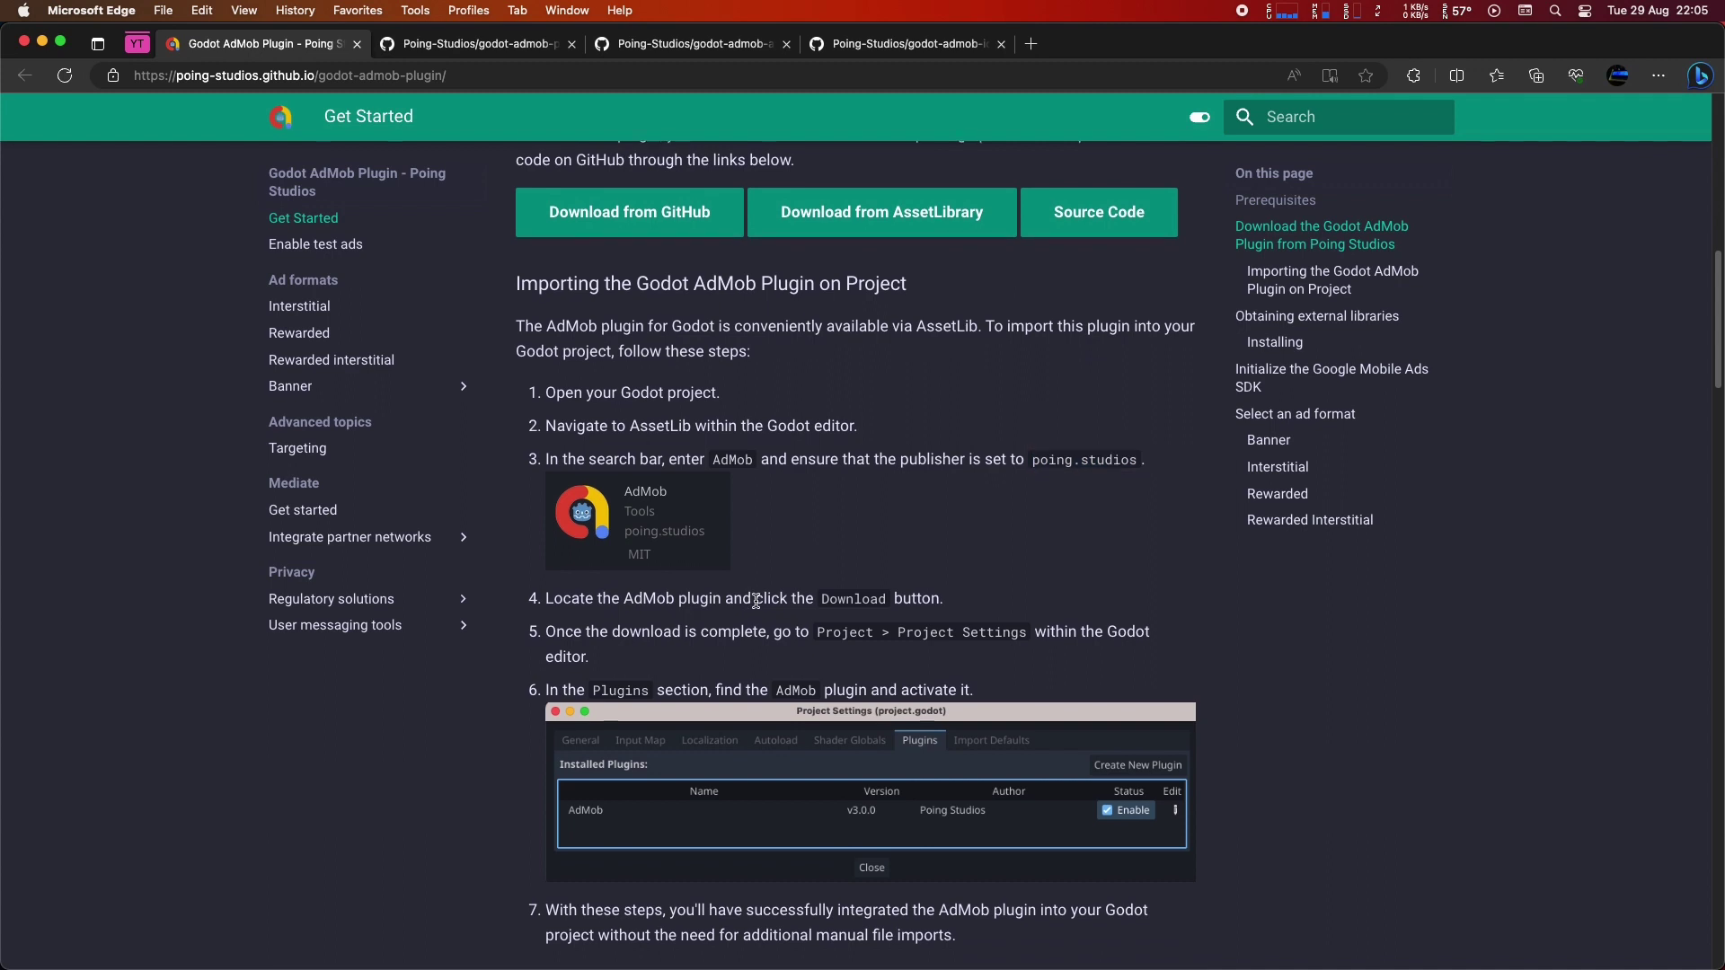
pyautogui.scroll(-3, 699, 601)
pyautogui.moveTo(671, 498); pyautogui.dragTo(987, 501)
pyautogui.doubleClick(855, 496)
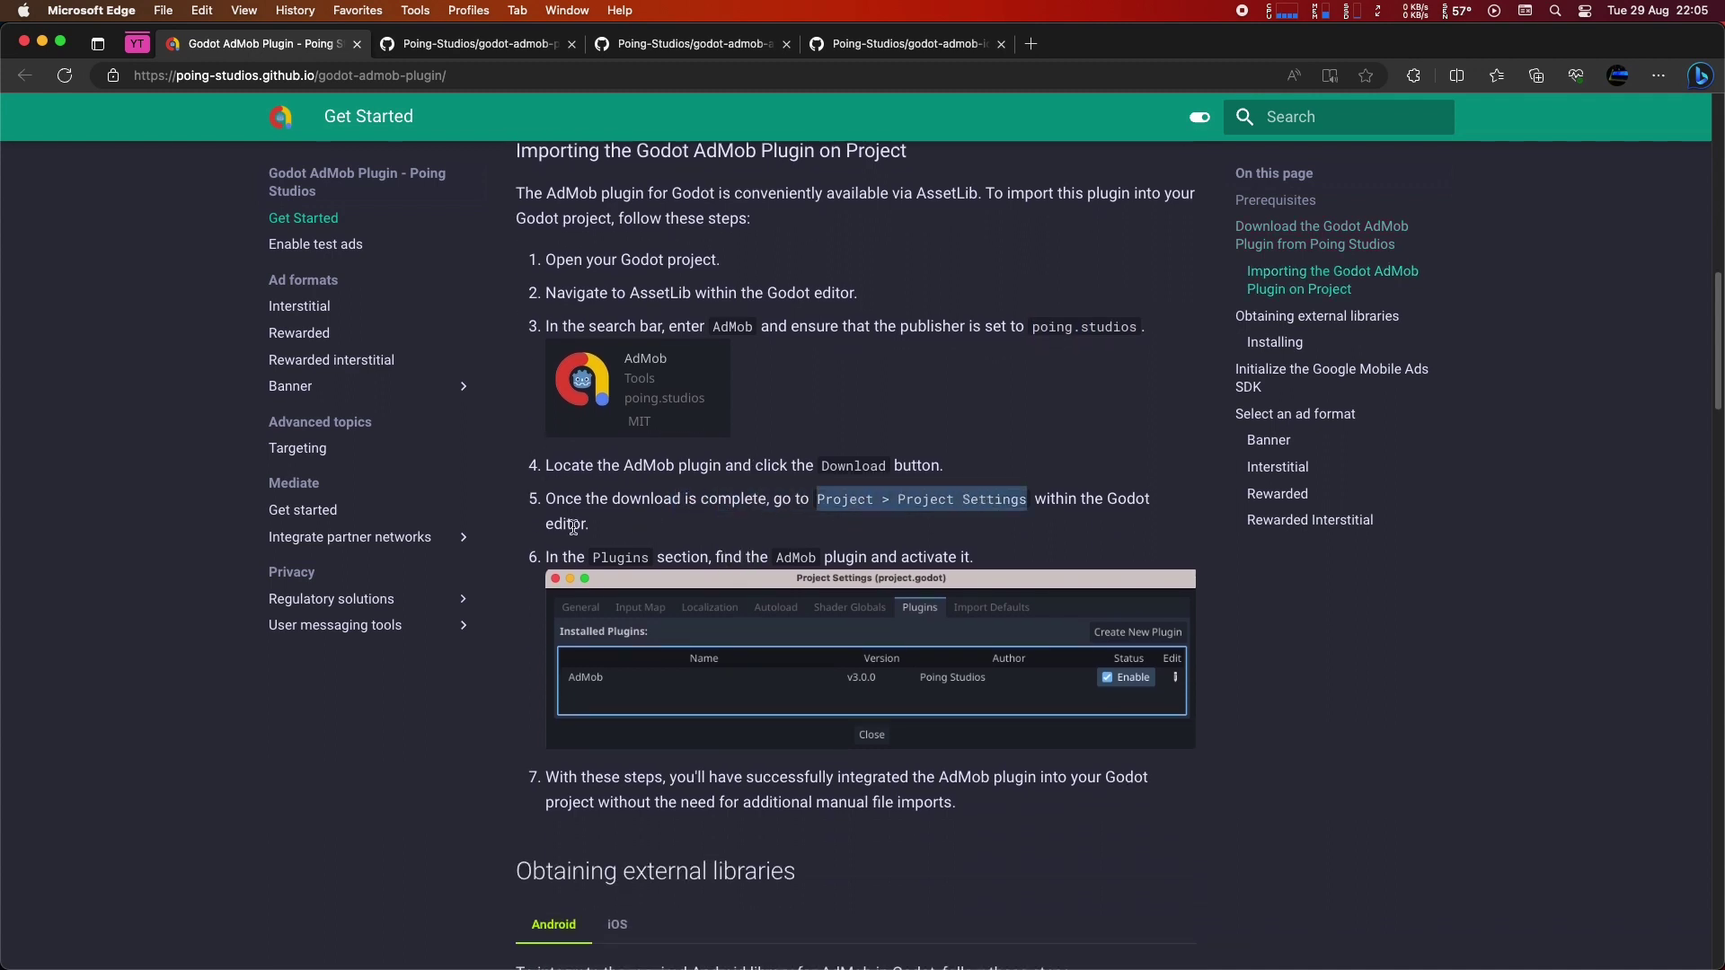
pyautogui.moveTo(608, 557); pyautogui.dragTo(854, 557)
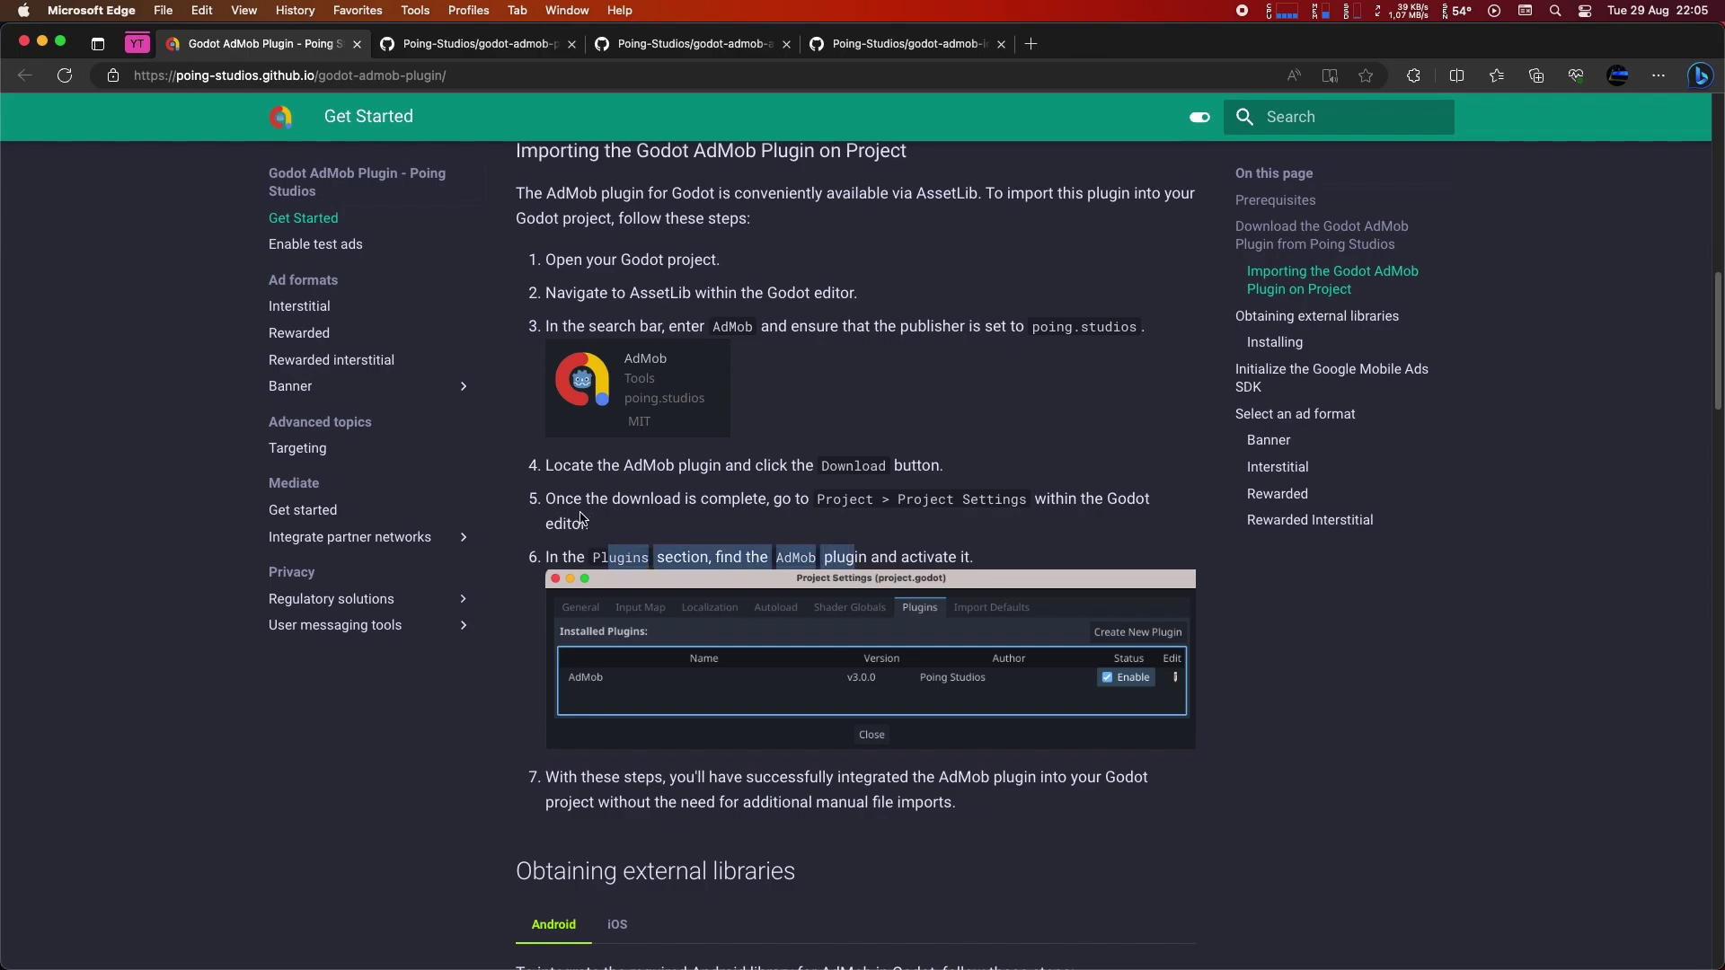
# Tick Enable for the AdMob 3.0.0 plugin in Project Settings' Plugins list.
pyautogui.click(580, 518)
pyautogui.press('super+Tab')
pyautogui.click(172, 10)
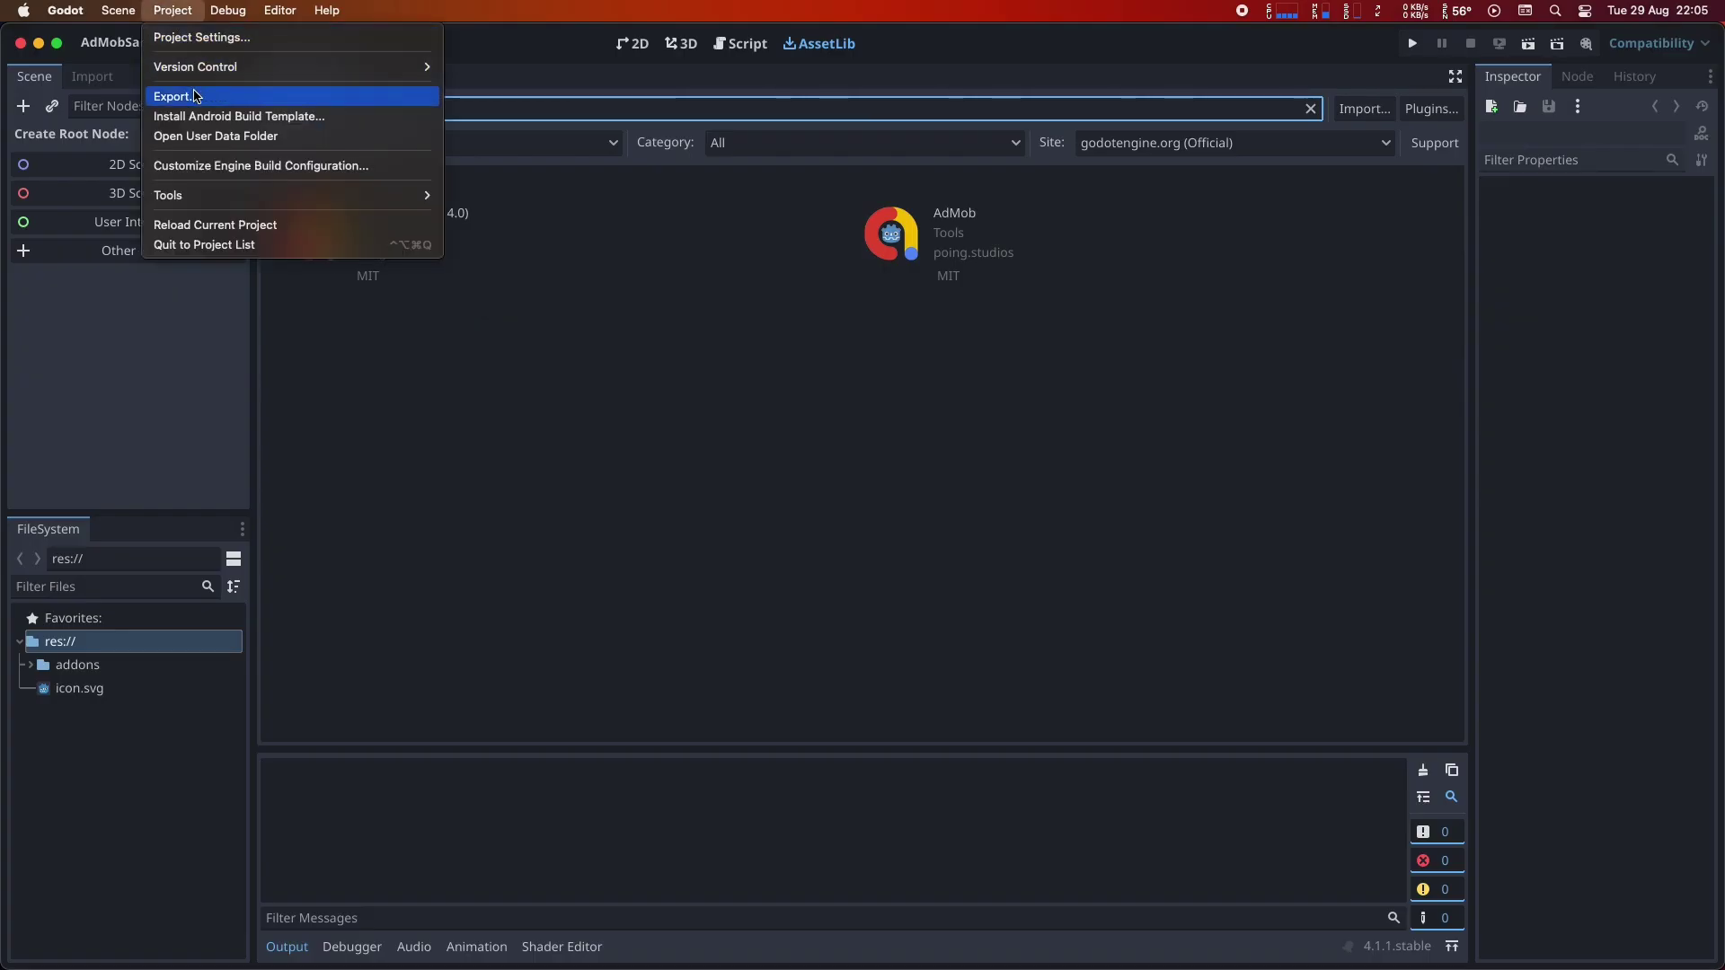
pyautogui.click(184, 11)
pyautogui.click(185, 13)
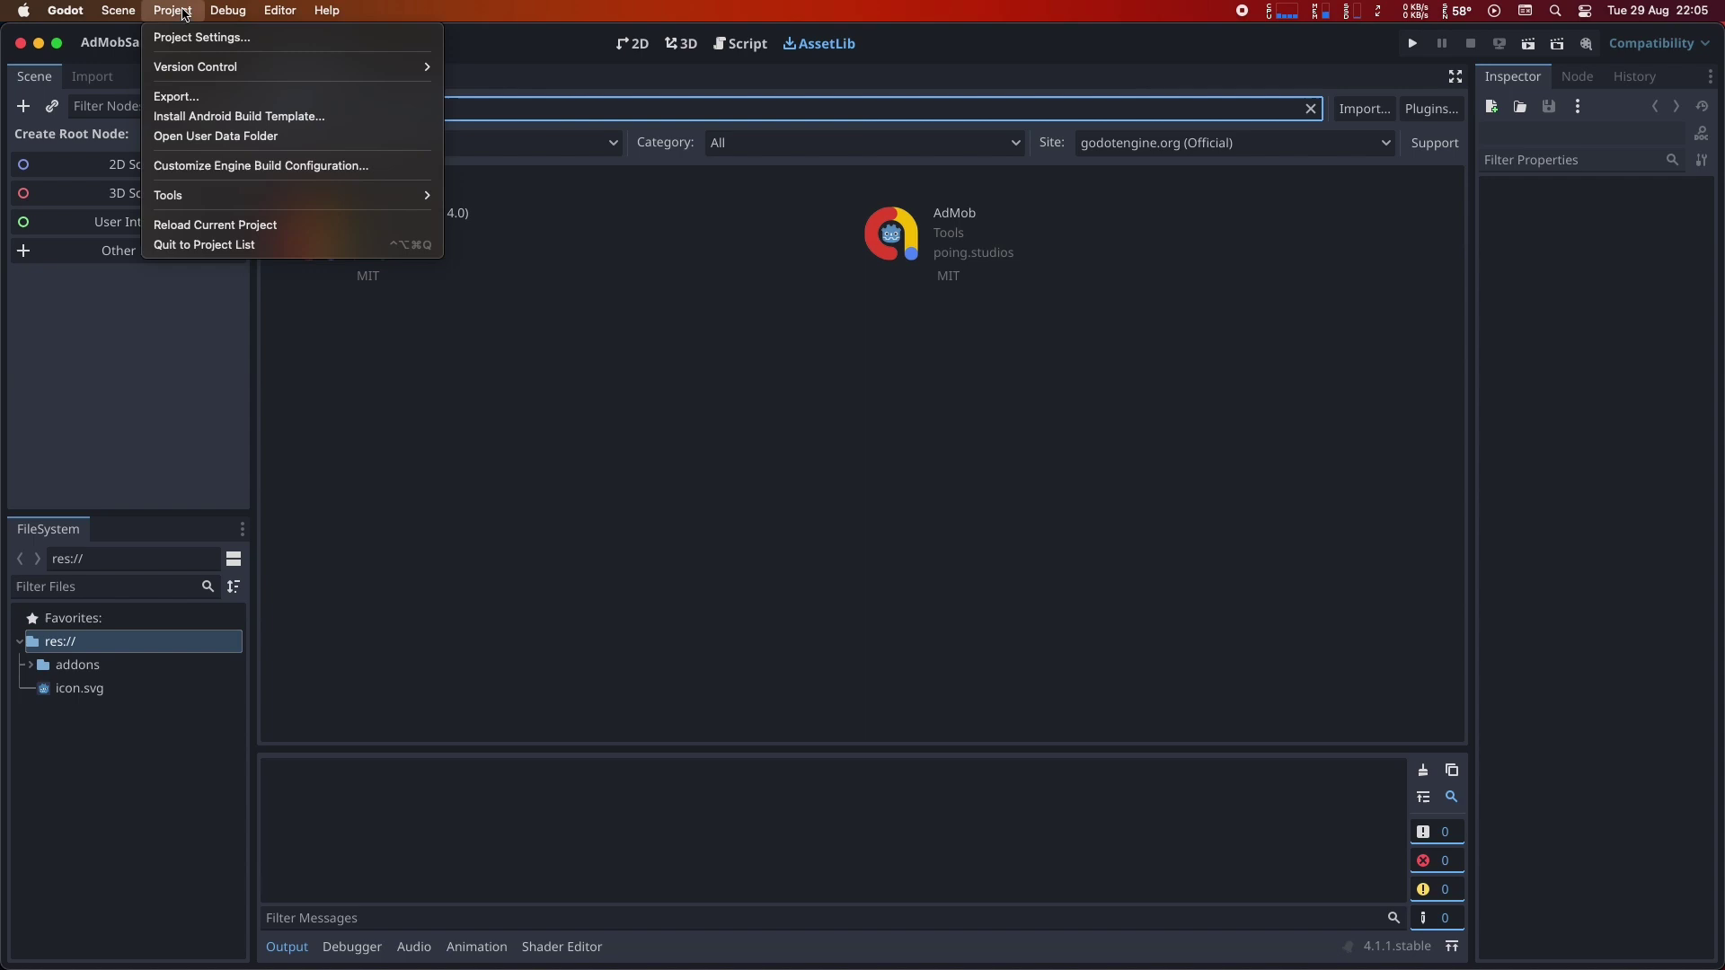
pyautogui.click(189, 37)
pyautogui.click(922, 194)
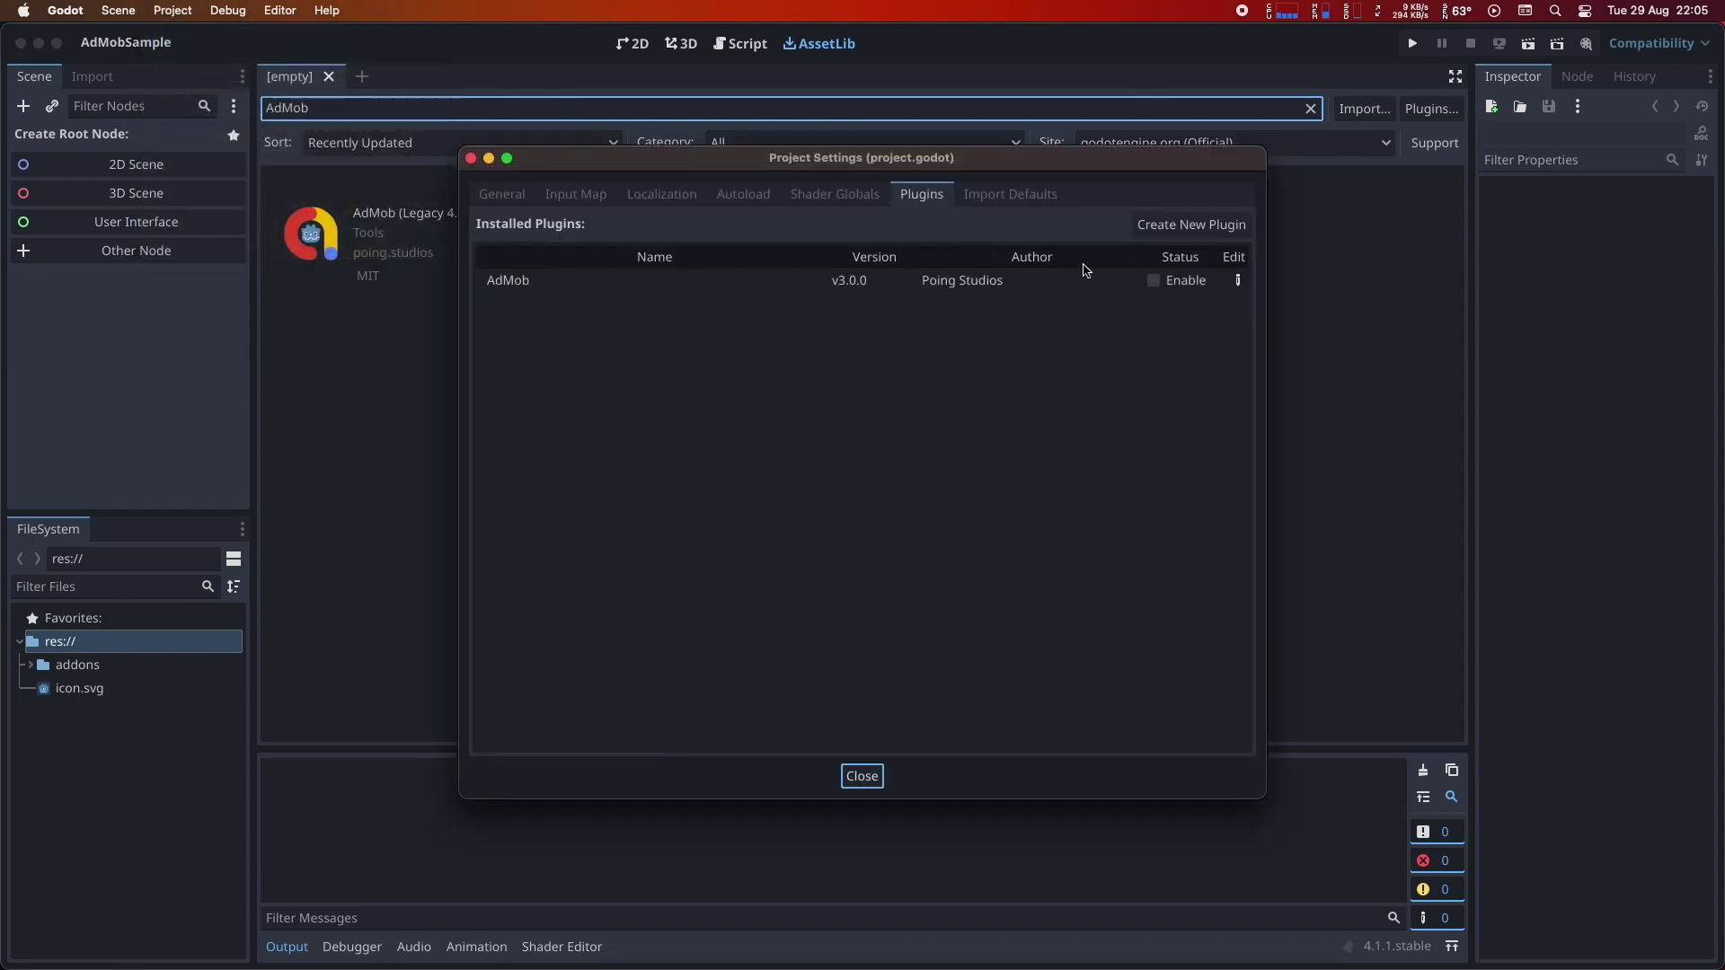
pyautogui.click(1154, 280)
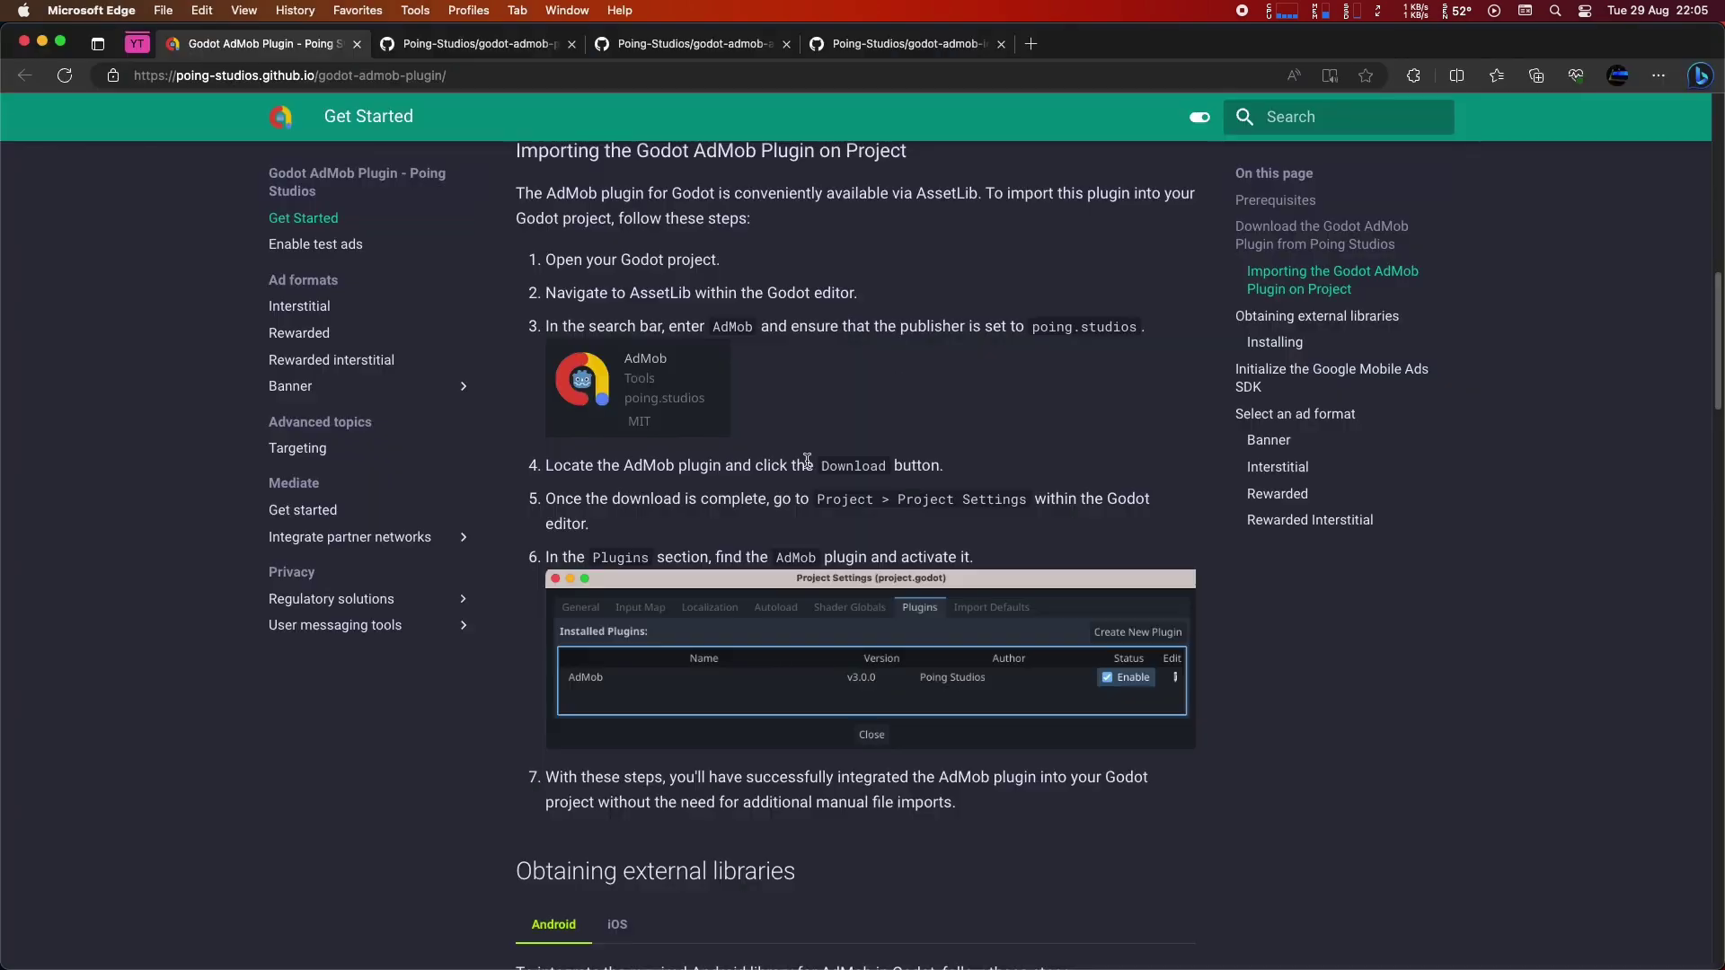
pyautogui.scroll(-3, 743, 461)
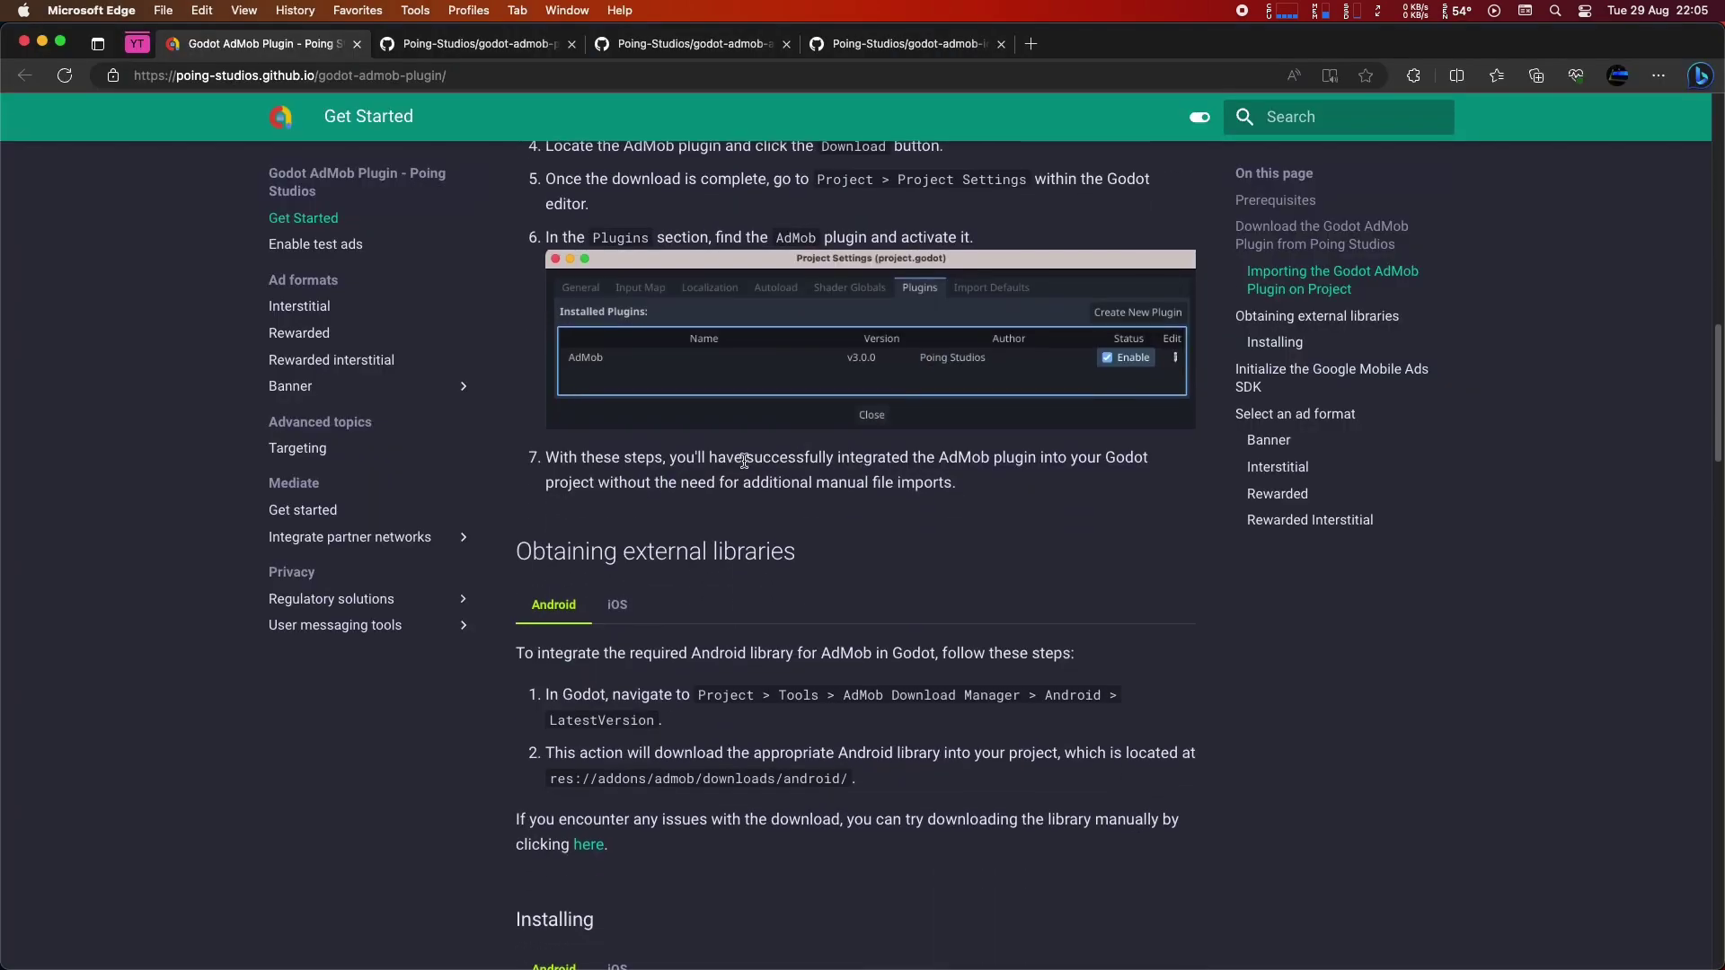
# Scroll the docs to the Obtaining external libraries heading.
pyautogui.moveTo(669, 459); pyautogui.dragTo(959, 481)
pyautogui.click(963, 481)
pyautogui.scroll(-1, 894, 495)
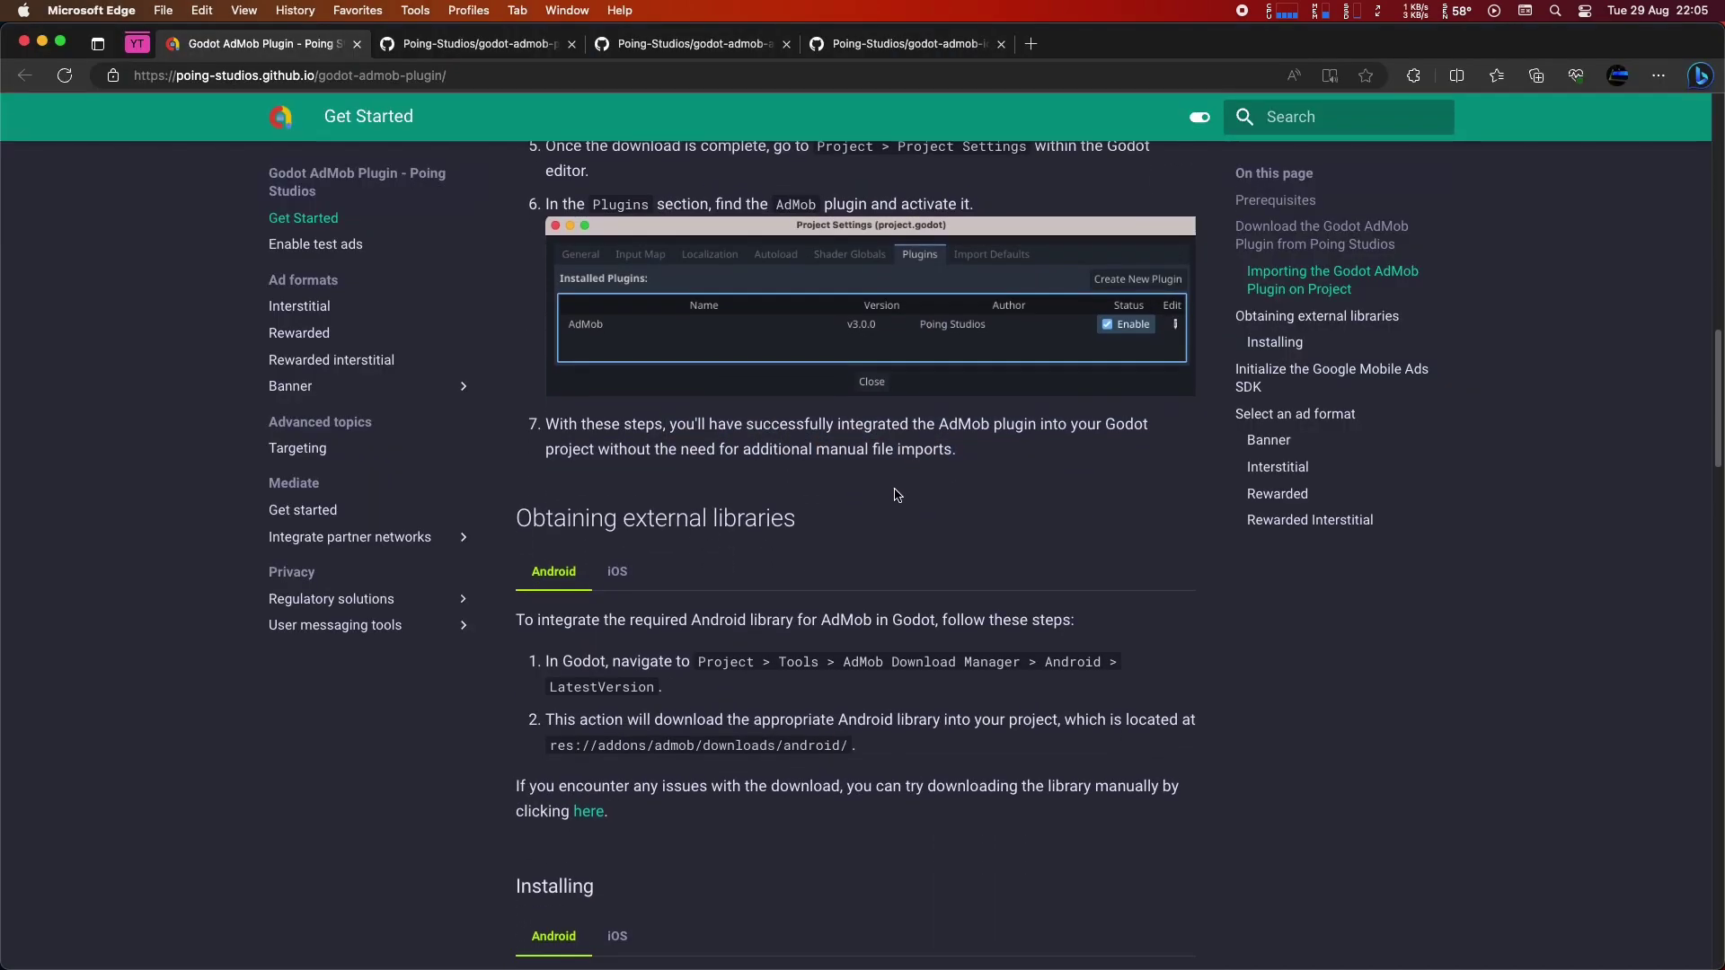
pyautogui.scroll(-5, 894, 495)
pyautogui.scroll(2, 576, 386)
pyautogui.tripleClick(577, 370)
# Read the Android library intro and its download path, then return to Godot.
pyautogui.scroll(-3, 578, 440)
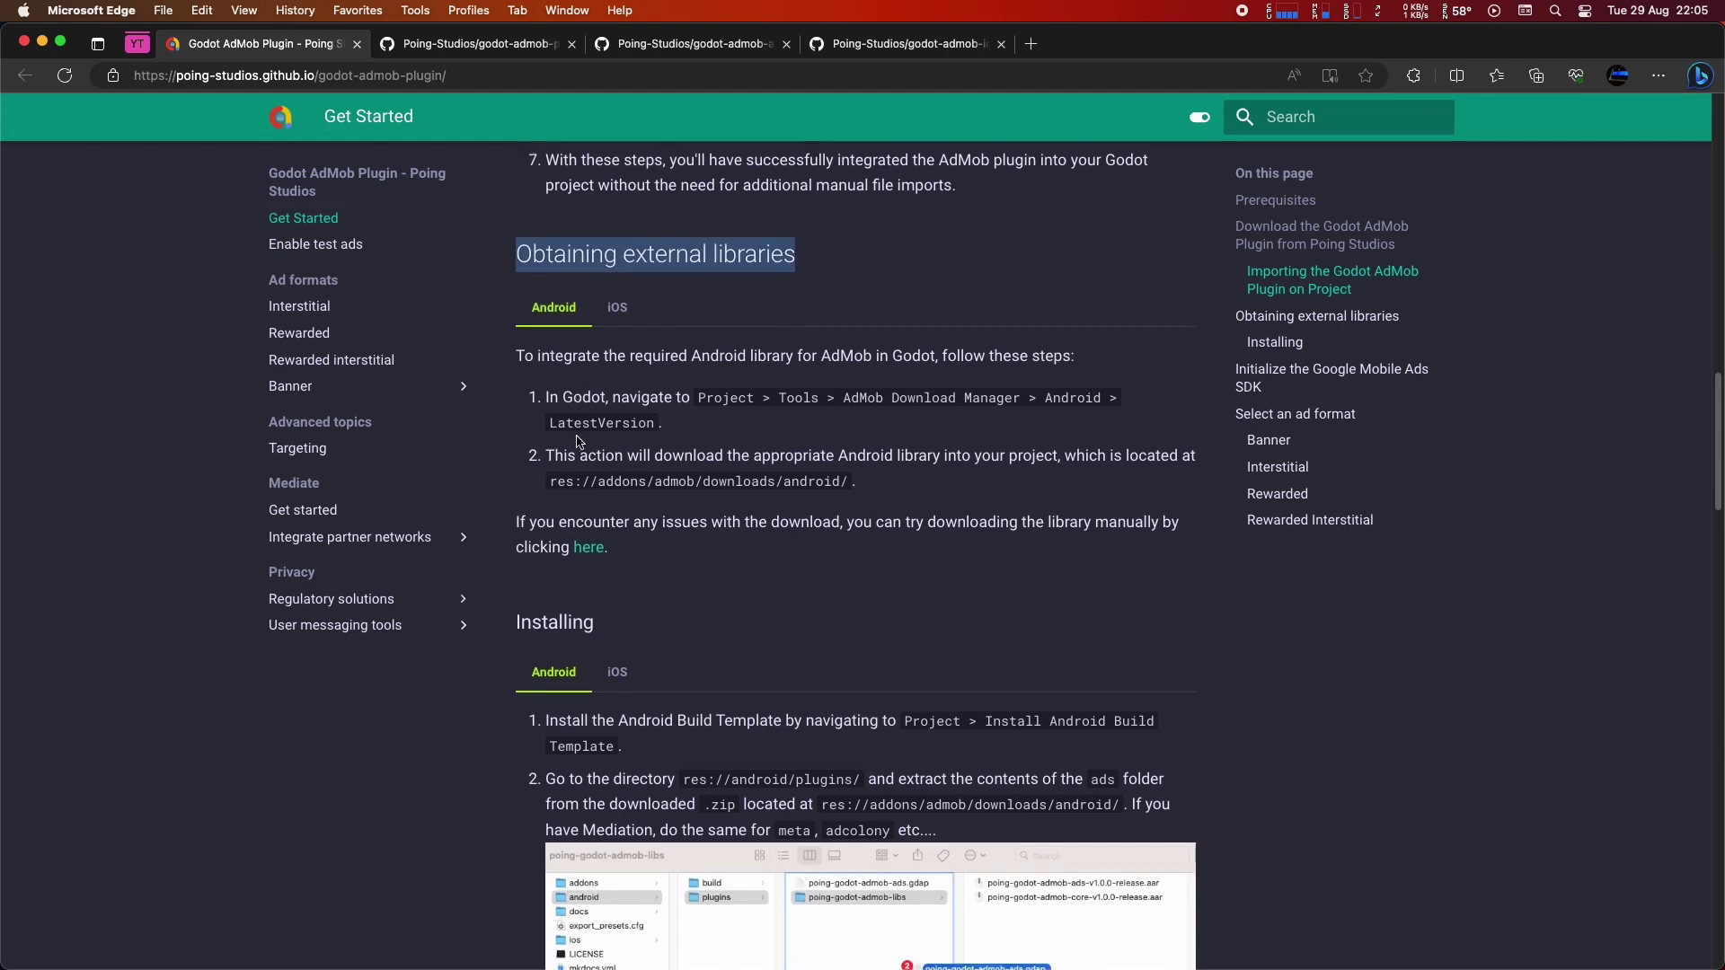
pyautogui.tripleClick(562, 356)
pyautogui.doubleClick(710, 355)
pyautogui.scroll(-1, 665, 401)
pyautogui.moveTo(665, 389)
pyautogui.mouseDown()
pyautogui.moveTo(710, 390)
pyautogui.moveTo(649, 412)
pyautogui.mouseUp()
pyautogui.click(732, 383)
pyautogui.press('super+Tab')
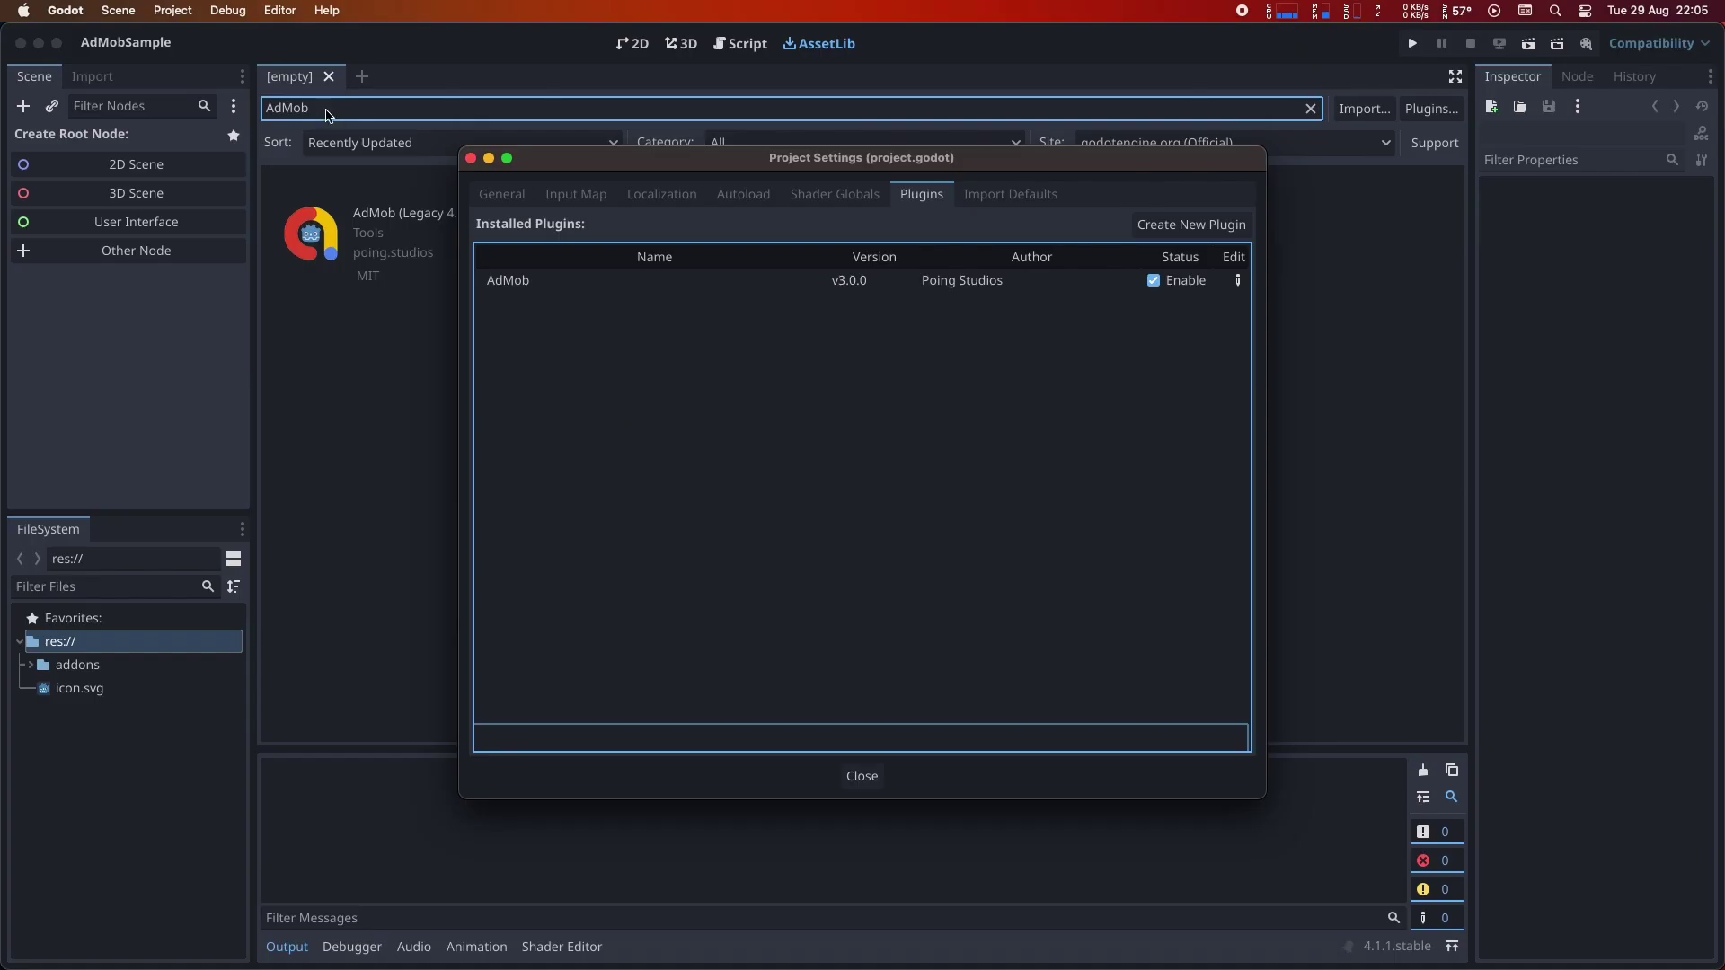
# Download the latest Android library via Project > Tools > AdMob Download Manager > Android.
pyautogui.press('Escape')
pyautogui.click(172, 10)
pyautogui.moveTo(422, 195)
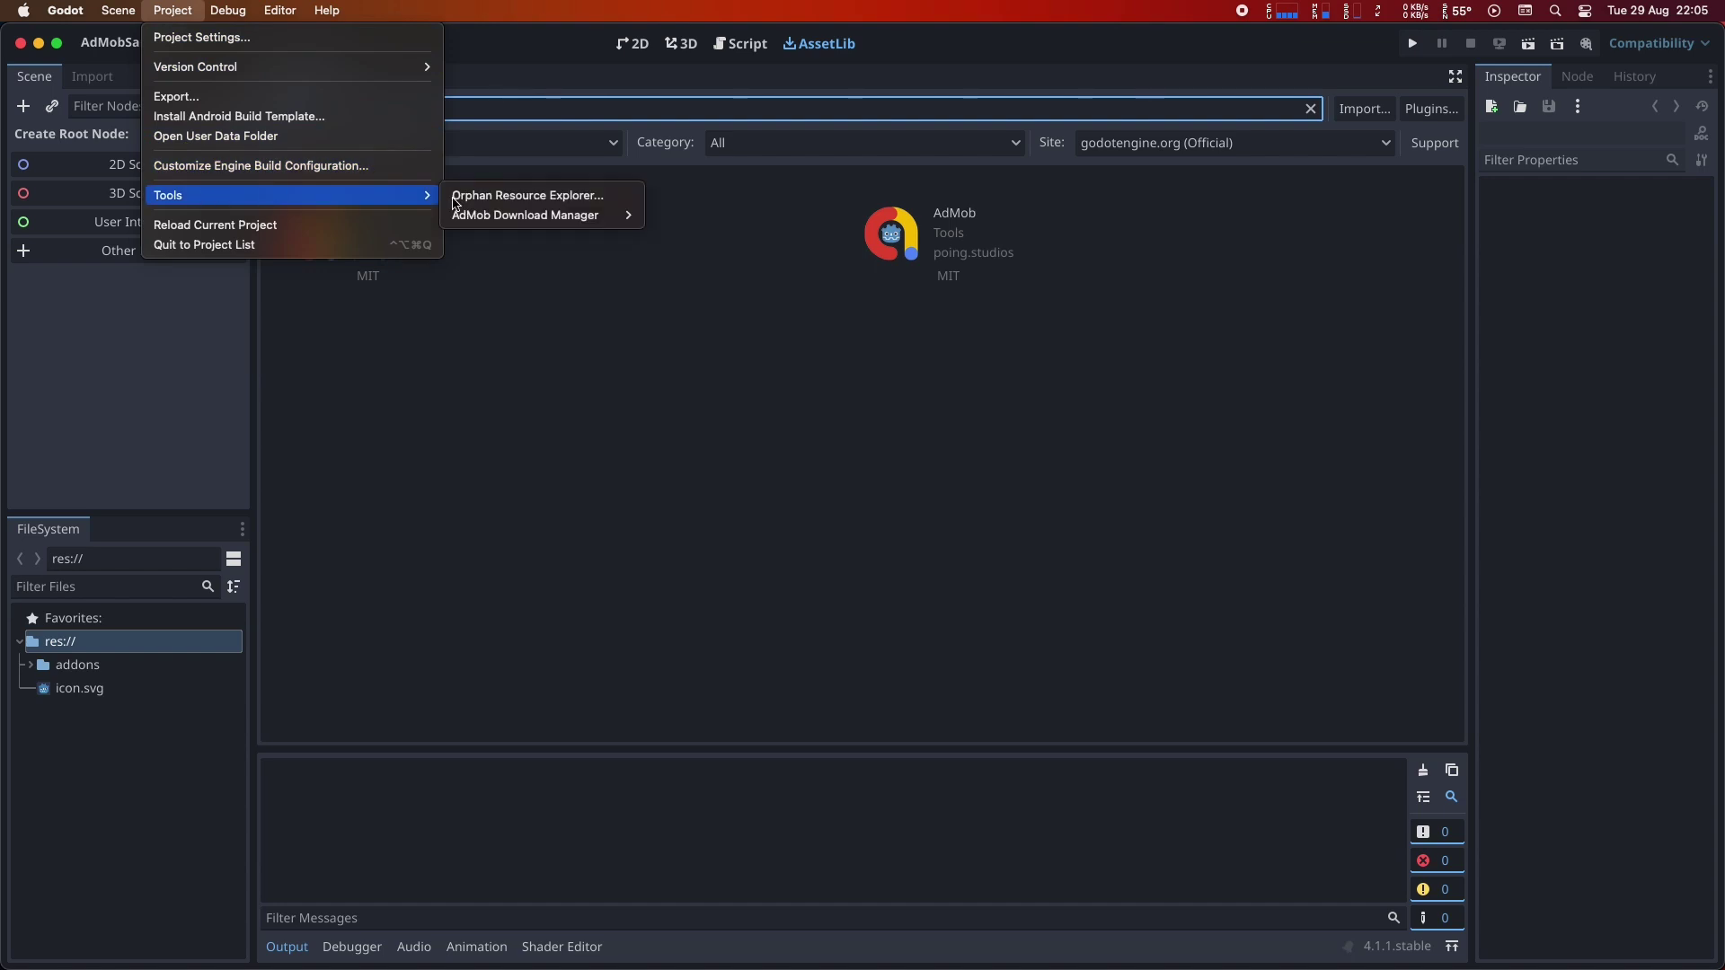
pyautogui.moveTo(539, 216)
pyautogui.moveTo(715, 216)
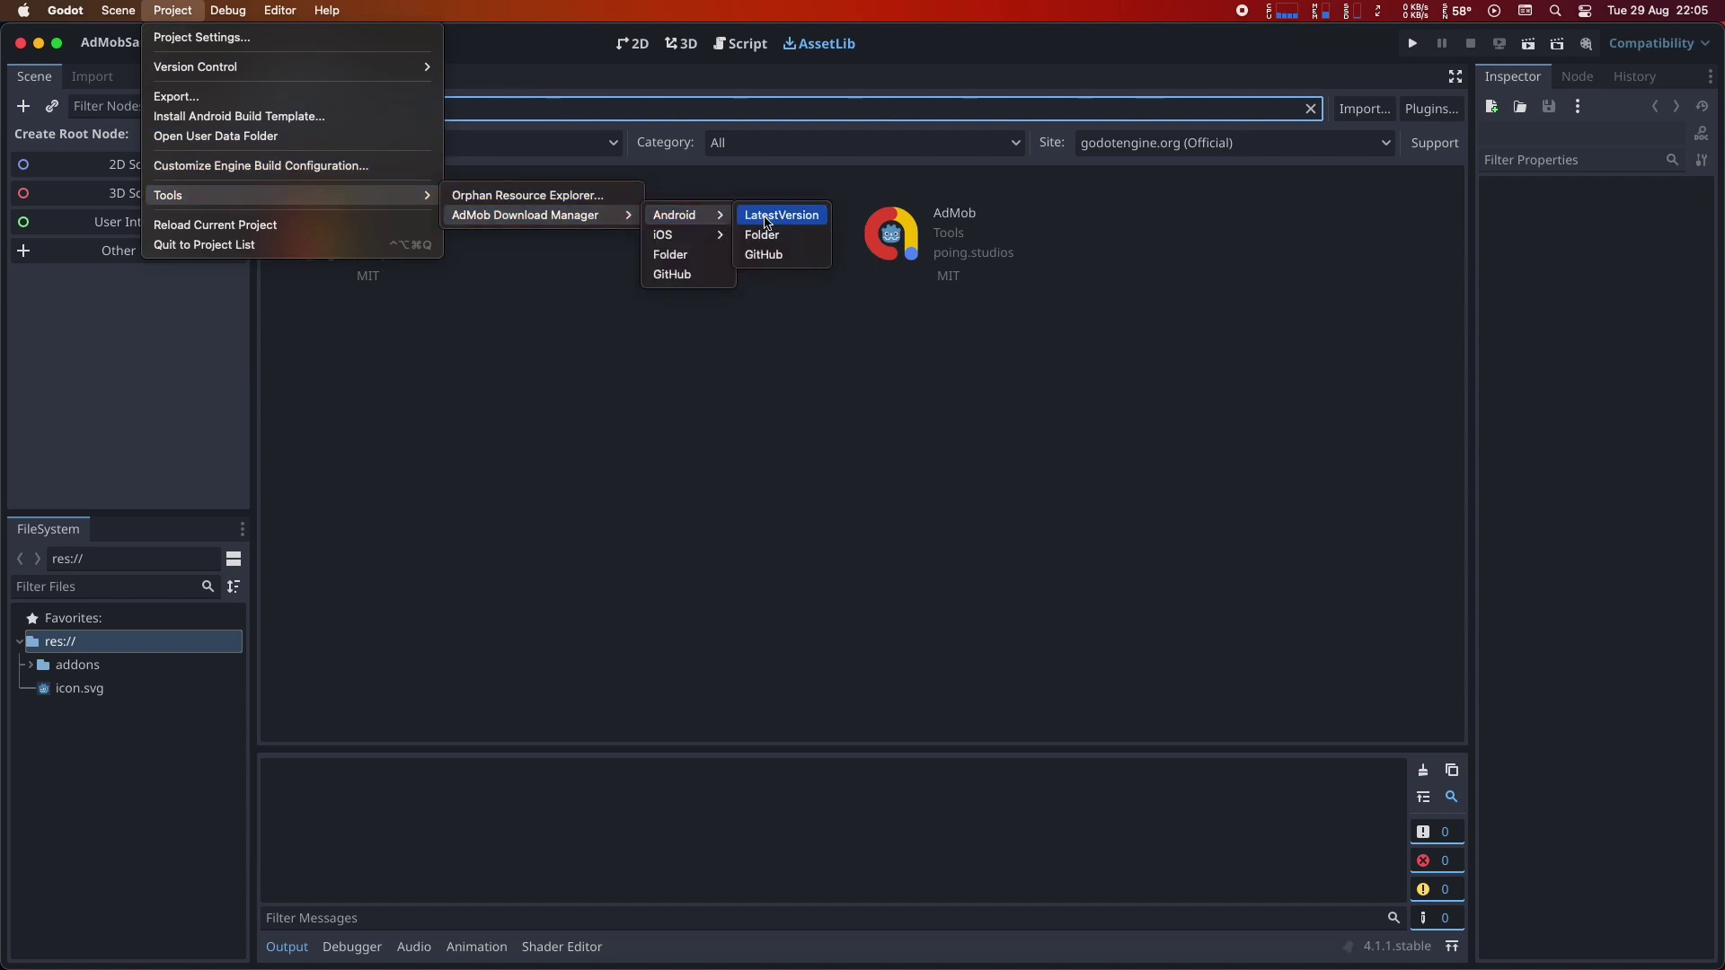
pyautogui.click(774, 221)
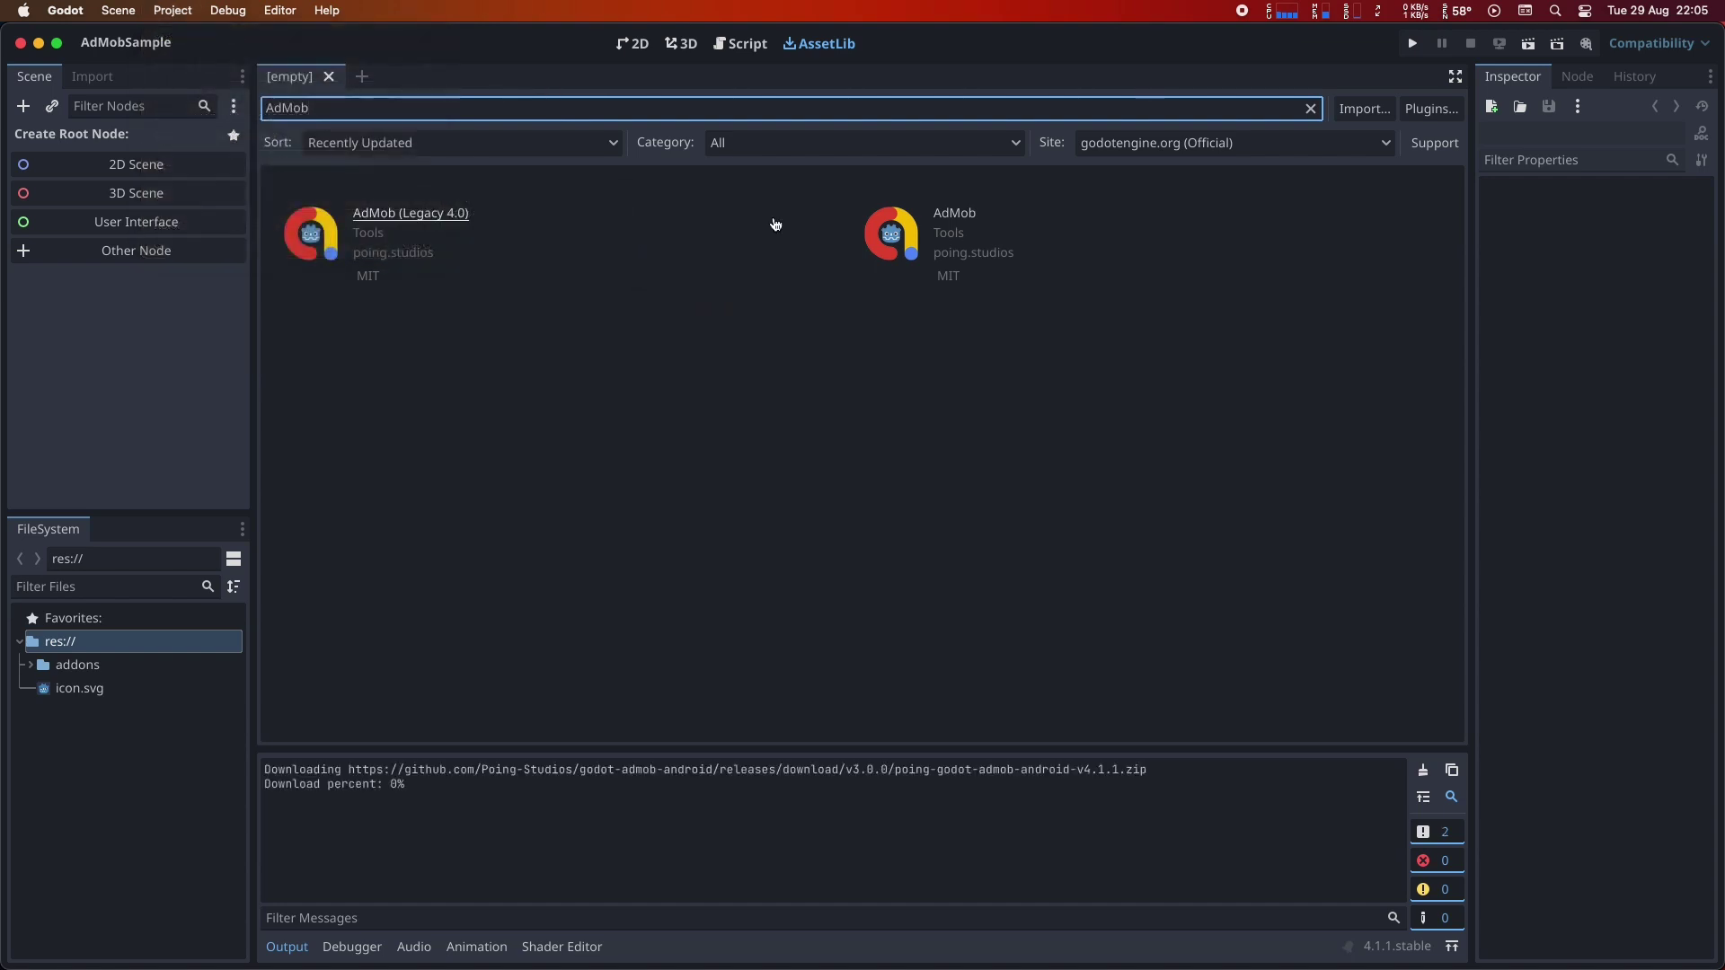
# Check the Output log confirming the v4.1.1 zip in res://addons/admob/downloads/.
pyautogui.doubleClick(585, 799)
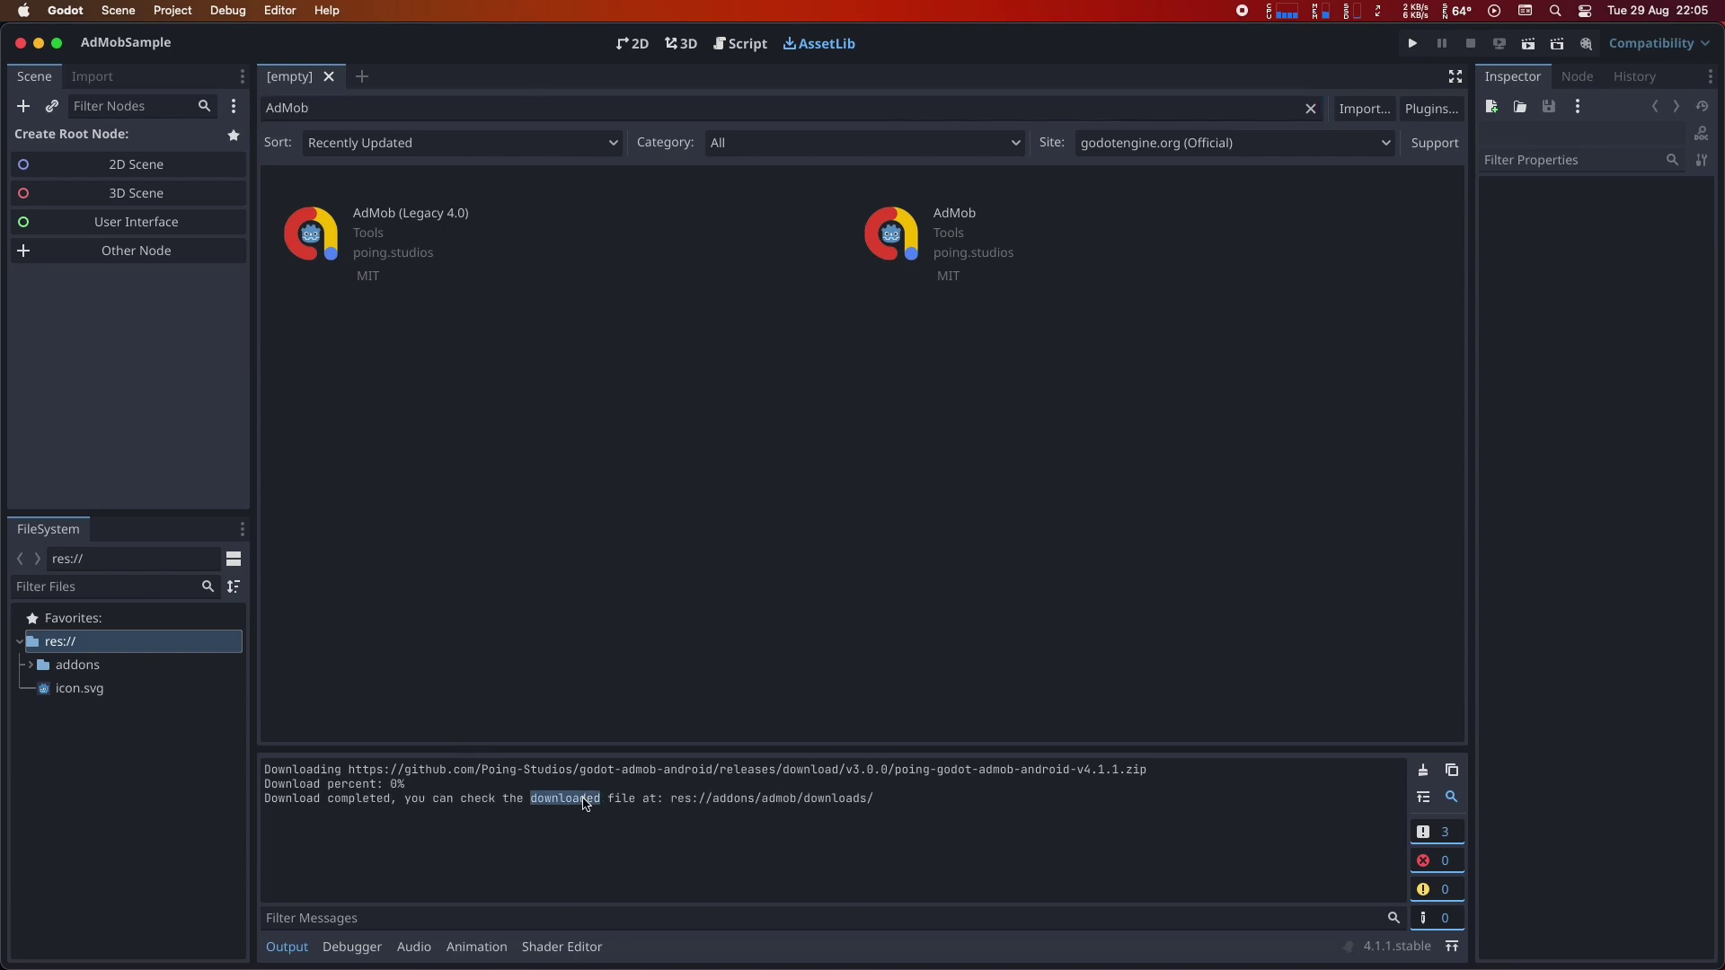
pyautogui.click(704, 815)
pyautogui.doubleClick(831, 770)
pyautogui.keyDown('shift'); pyautogui.click(321, 780); pyautogui.keyUp('shift')
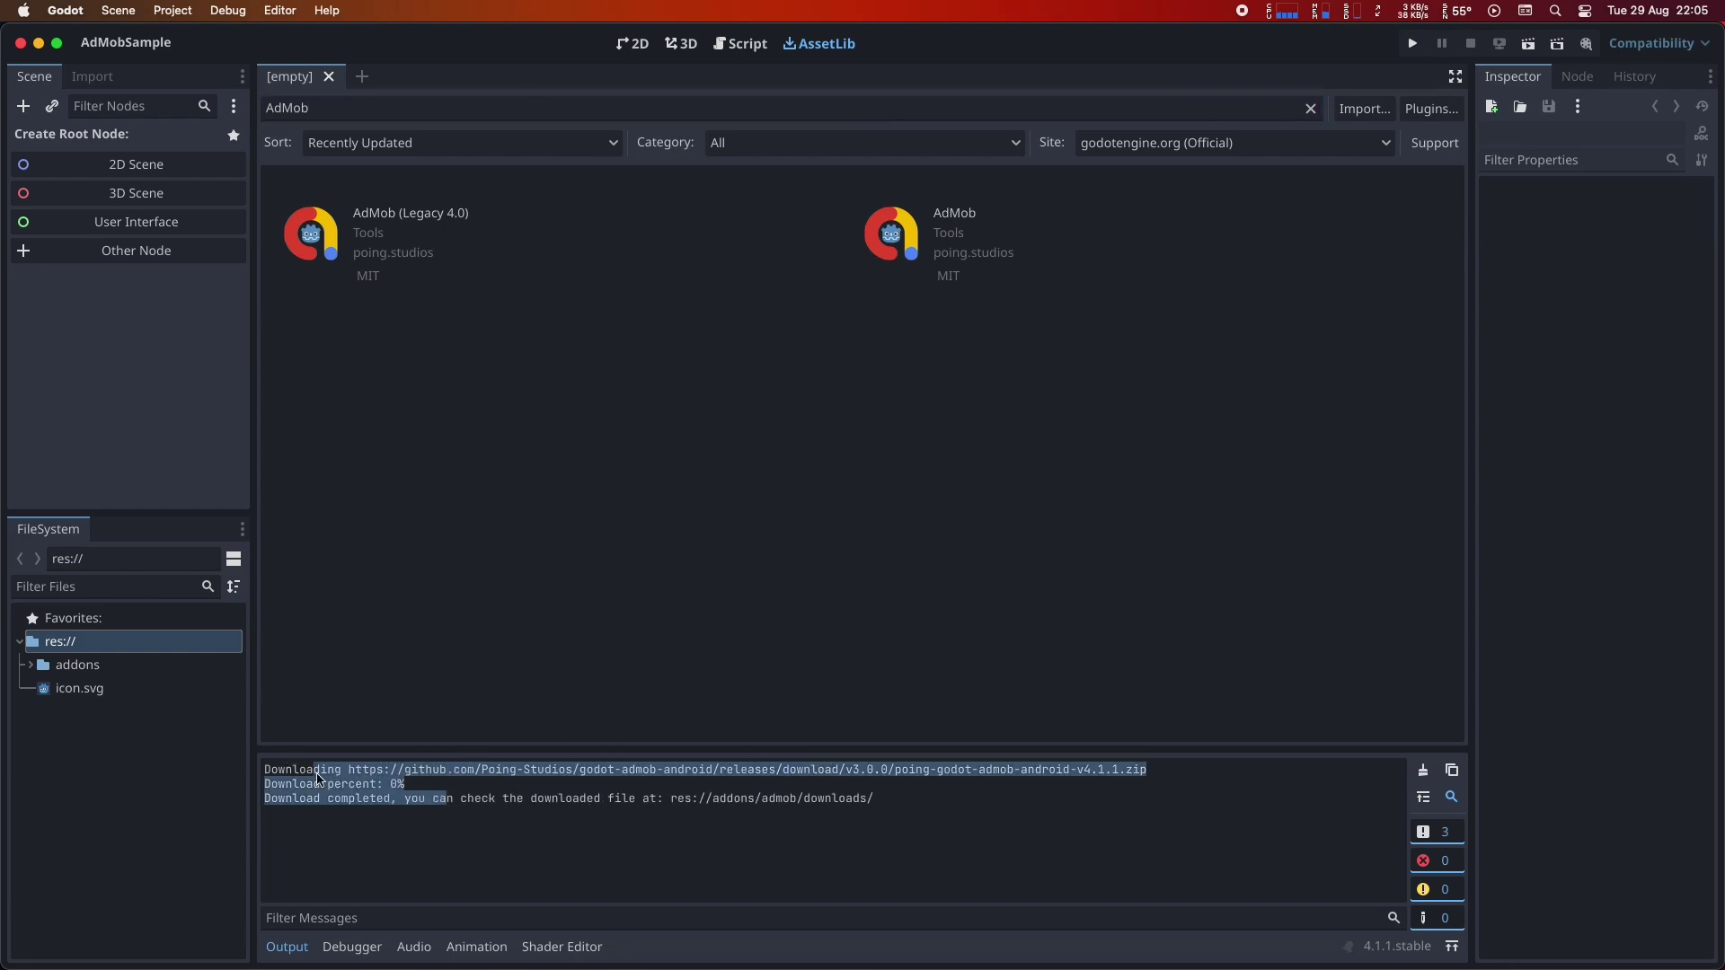
pyautogui.click(358, 804)
pyautogui.press('super+Tab')
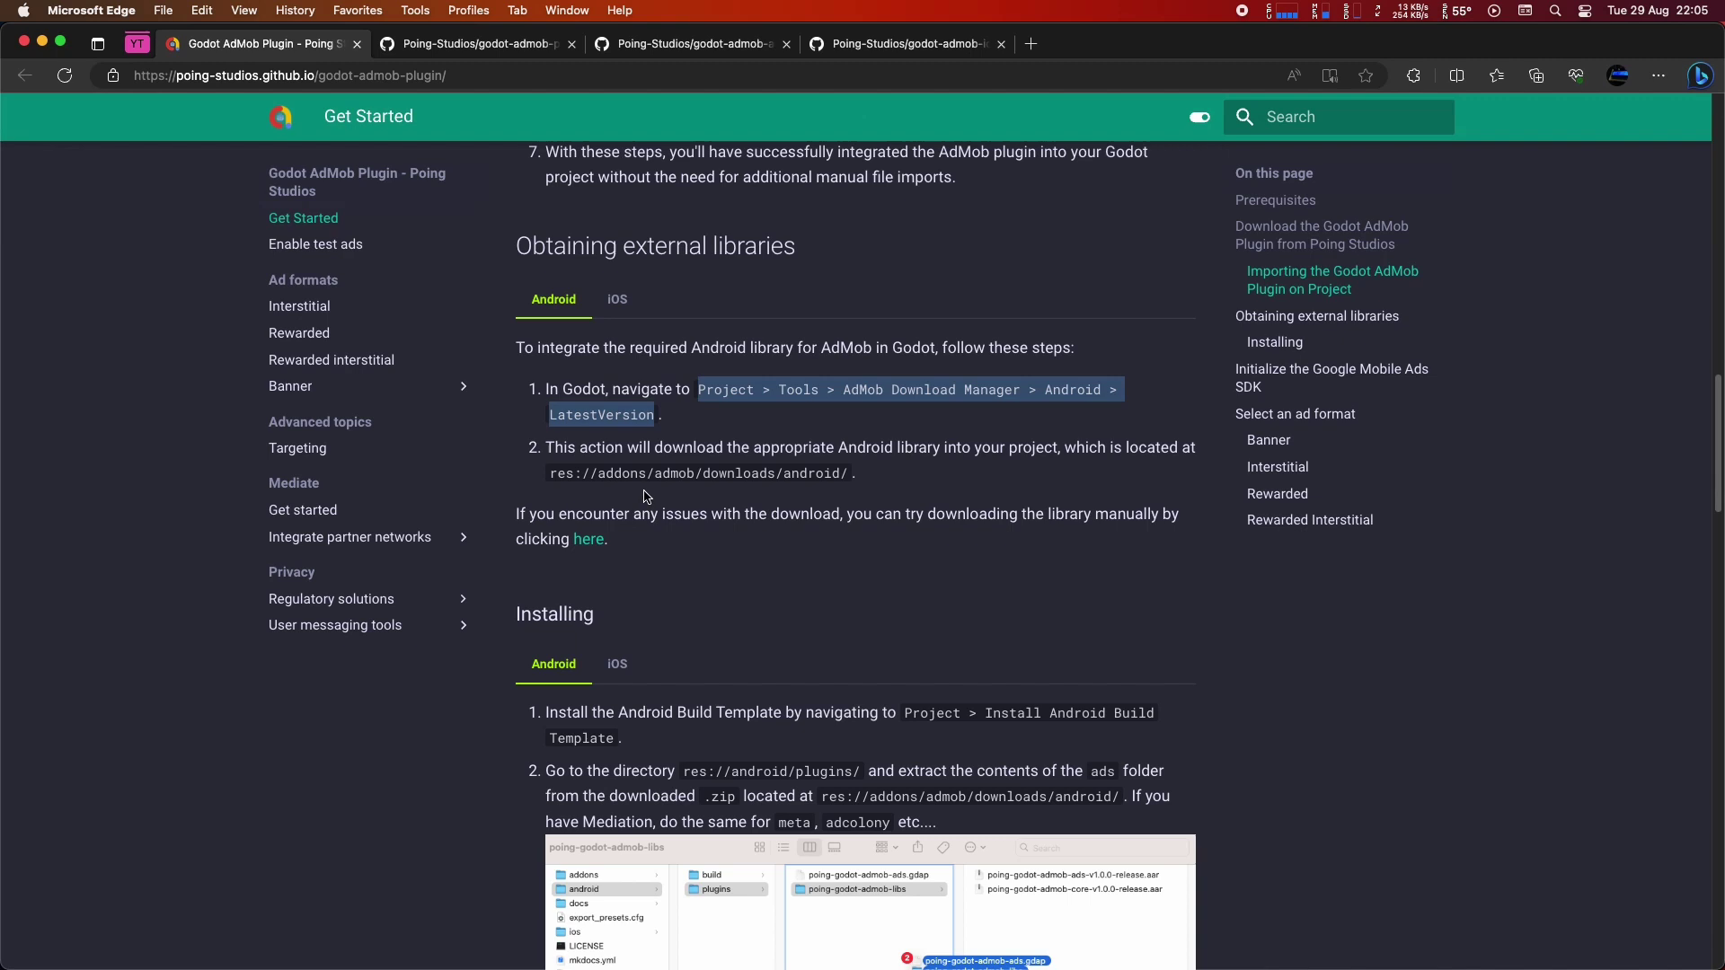
# Switch the docs' library instructions to iOS and highlight the Project > Tools path.
pyautogui.moveTo(547, 447); pyautogui.dragTo(841, 474)
pyautogui.click(741, 507)
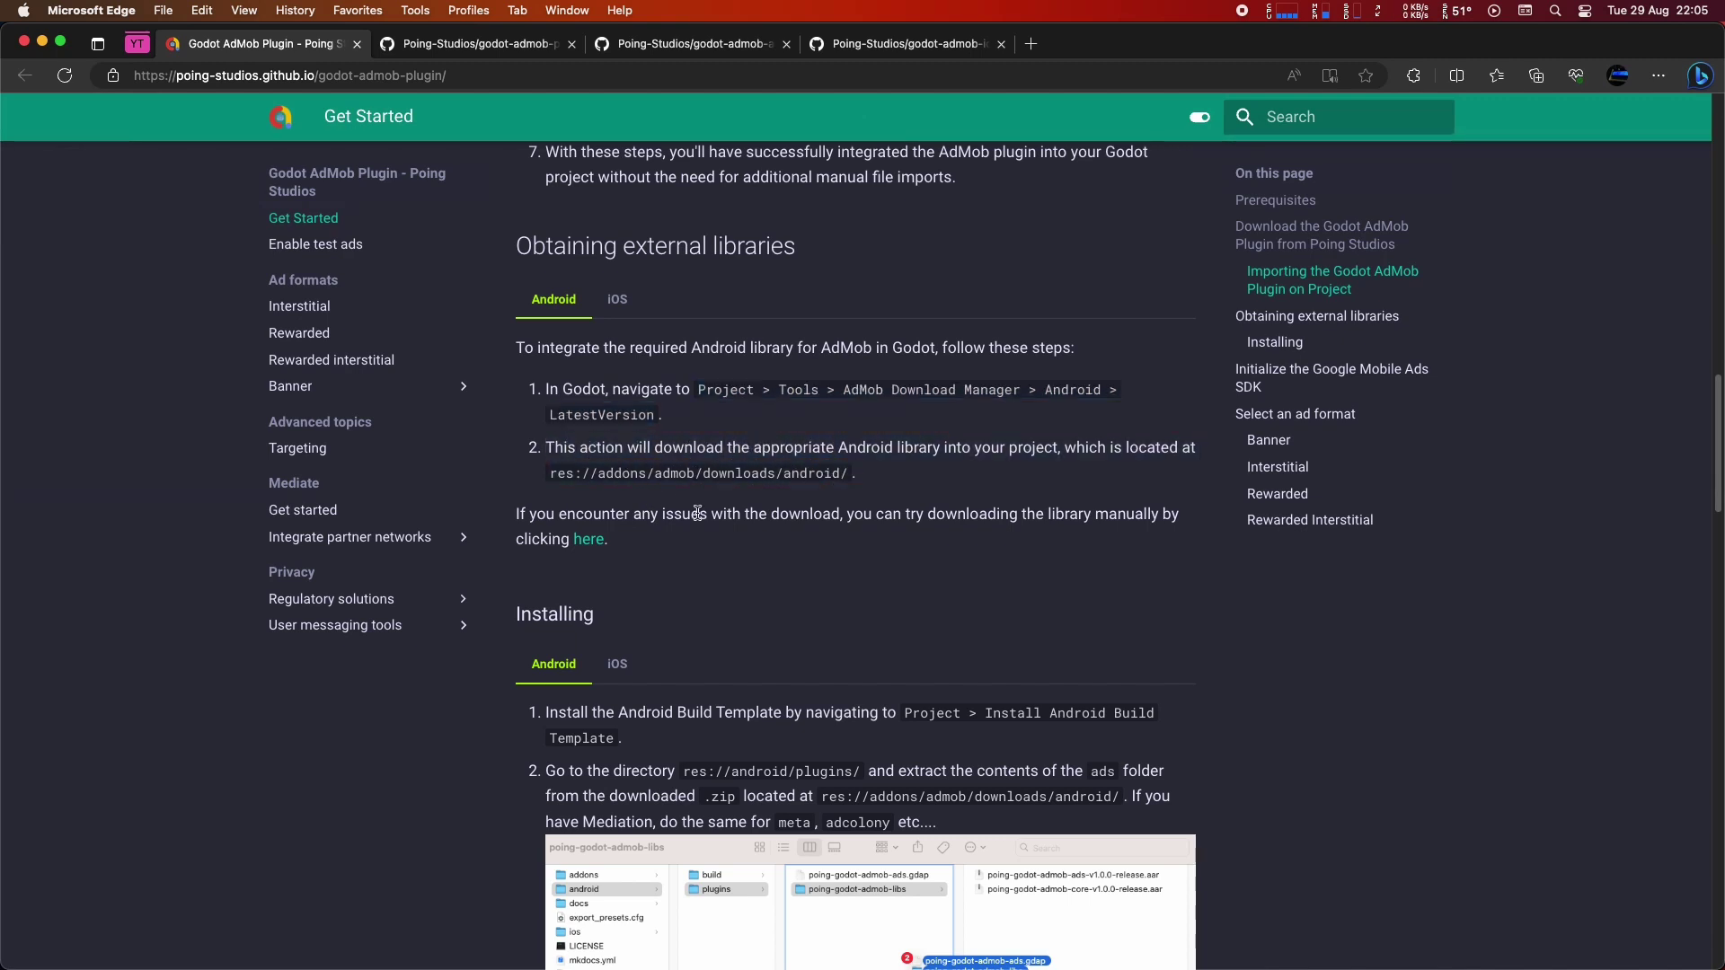
pyautogui.click(618, 314)
pyautogui.moveTo(593, 349); pyautogui.dragTo(780, 359)
pyautogui.click(665, 406)
pyautogui.moveTo(666, 406); pyautogui.dragTo(810, 404)
pyautogui.click(815, 405)
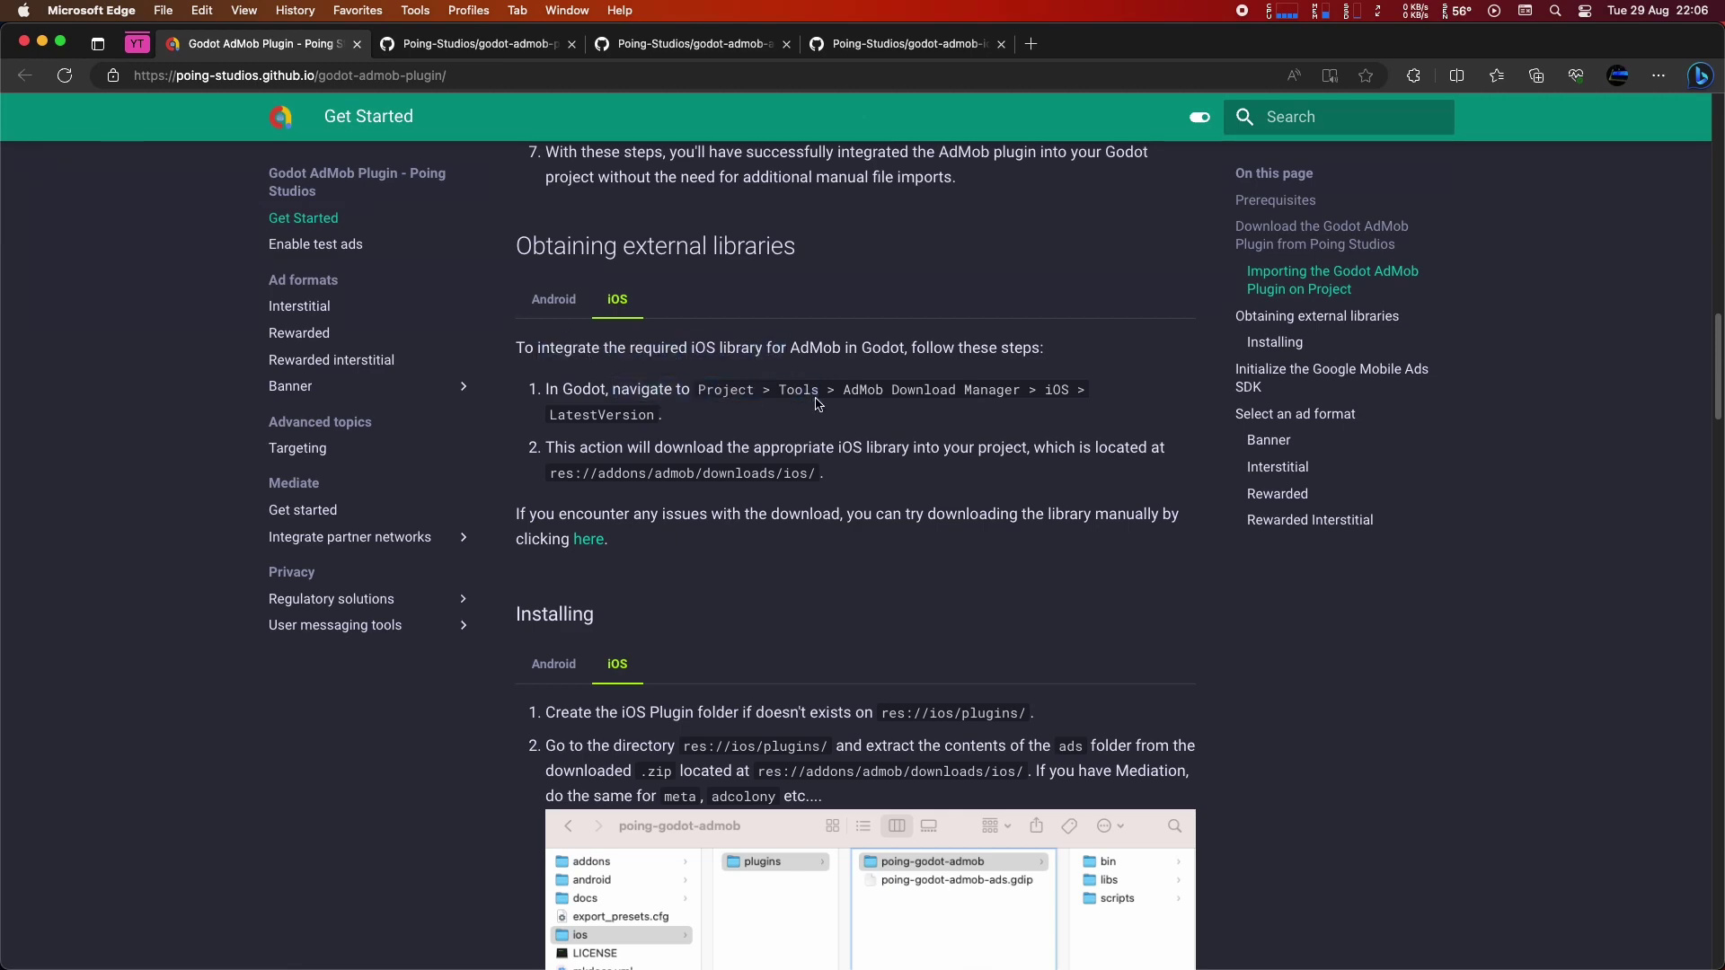
pyautogui.press('super+Tab')
# Download the latest iOS library via AdMob Download Manager > iOS > LatestVersion and check the log.
pyautogui.click(172, 10)
pyautogui.moveTo(269, 195)
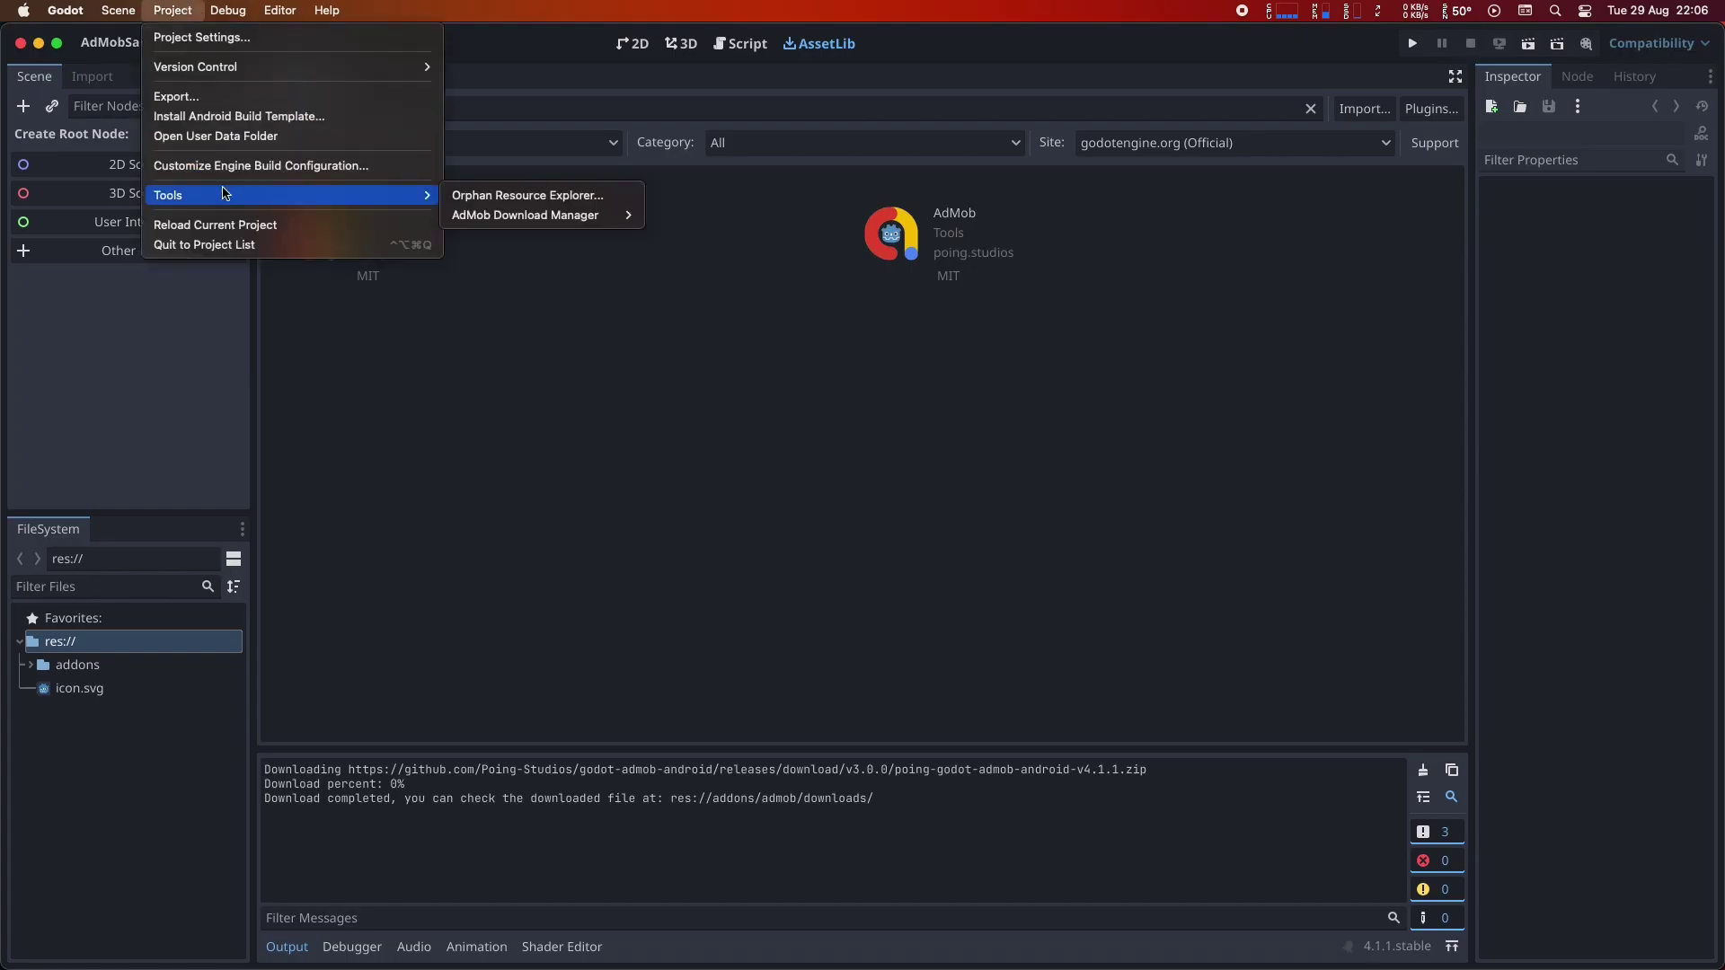
pyautogui.moveTo(573, 217)
pyautogui.moveTo(705, 236)
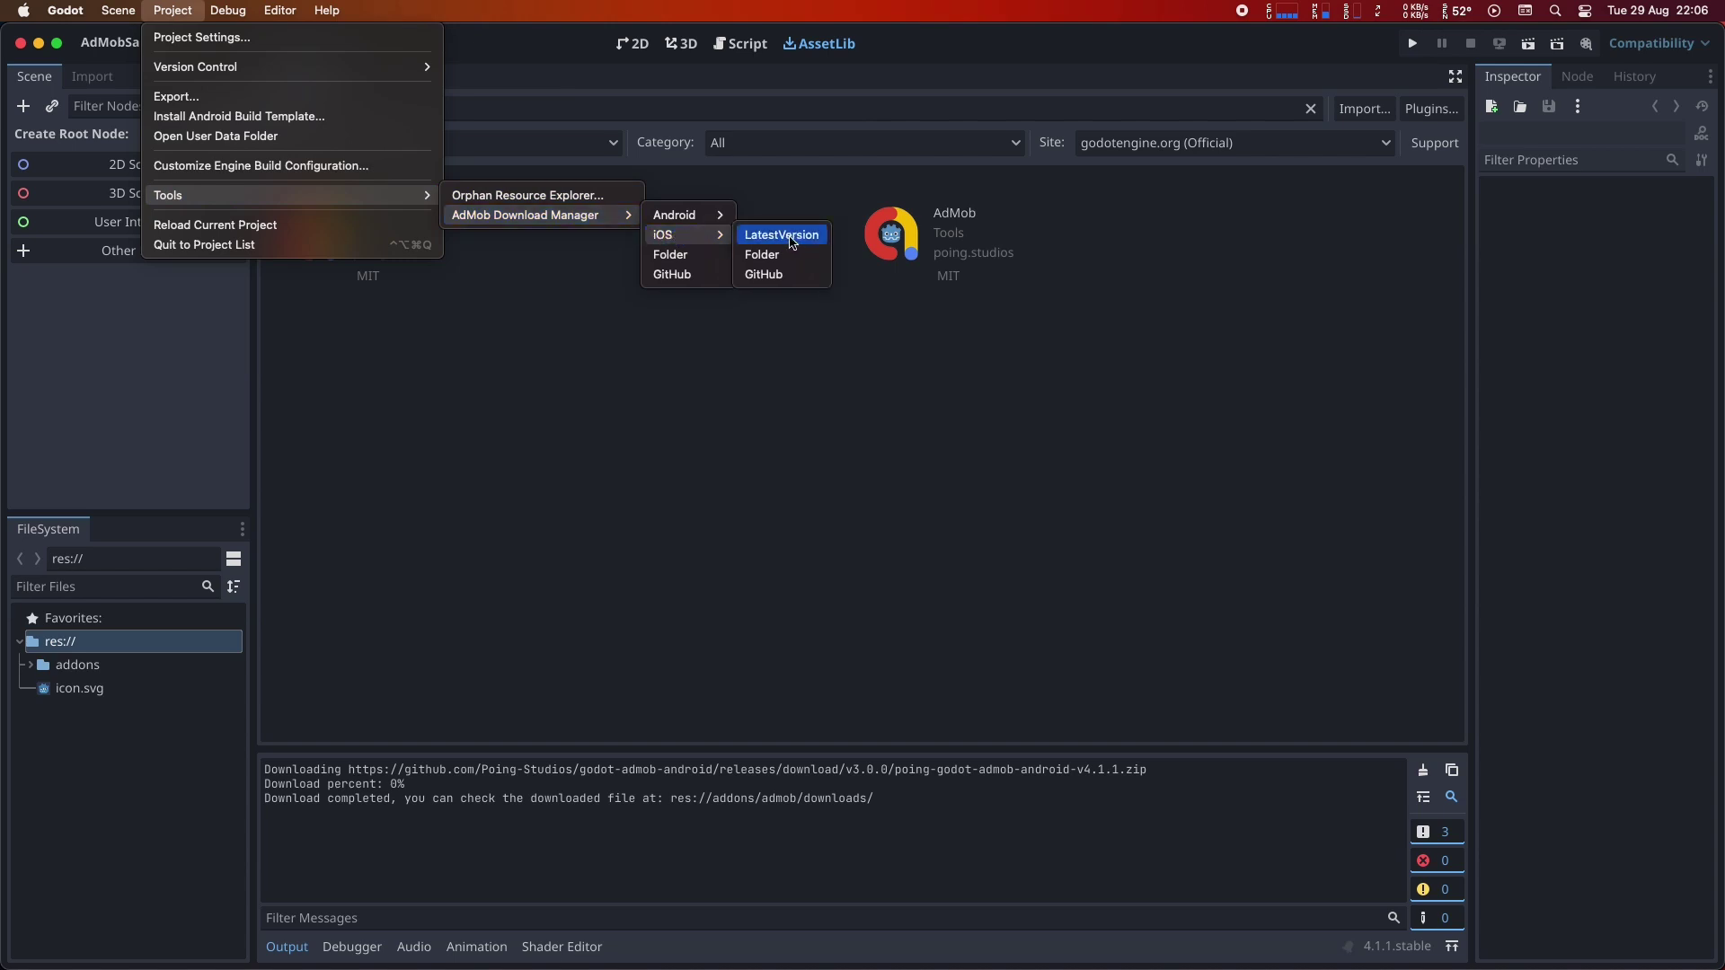
pyautogui.click(794, 237)
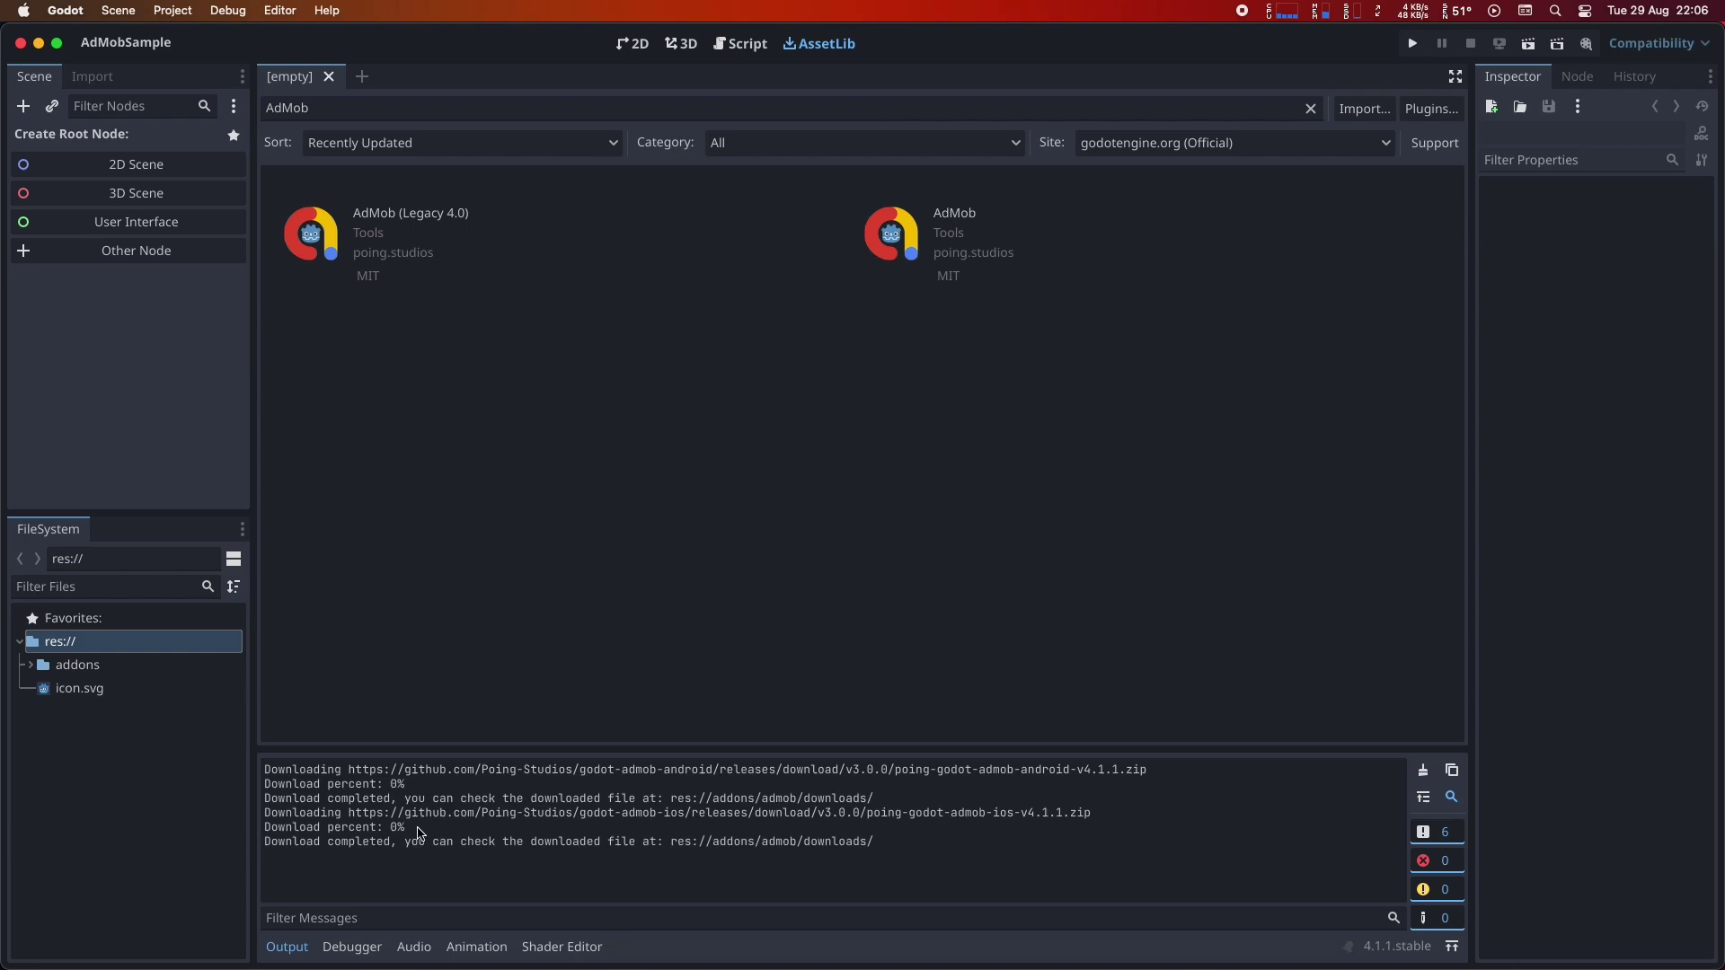
pyautogui.moveTo(401, 846); pyautogui.dragTo(286, 845)
# In the plugin docs, show the Android tab and read Installing step 1 on the Android Build Template.
pyautogui.press('super+Tab')
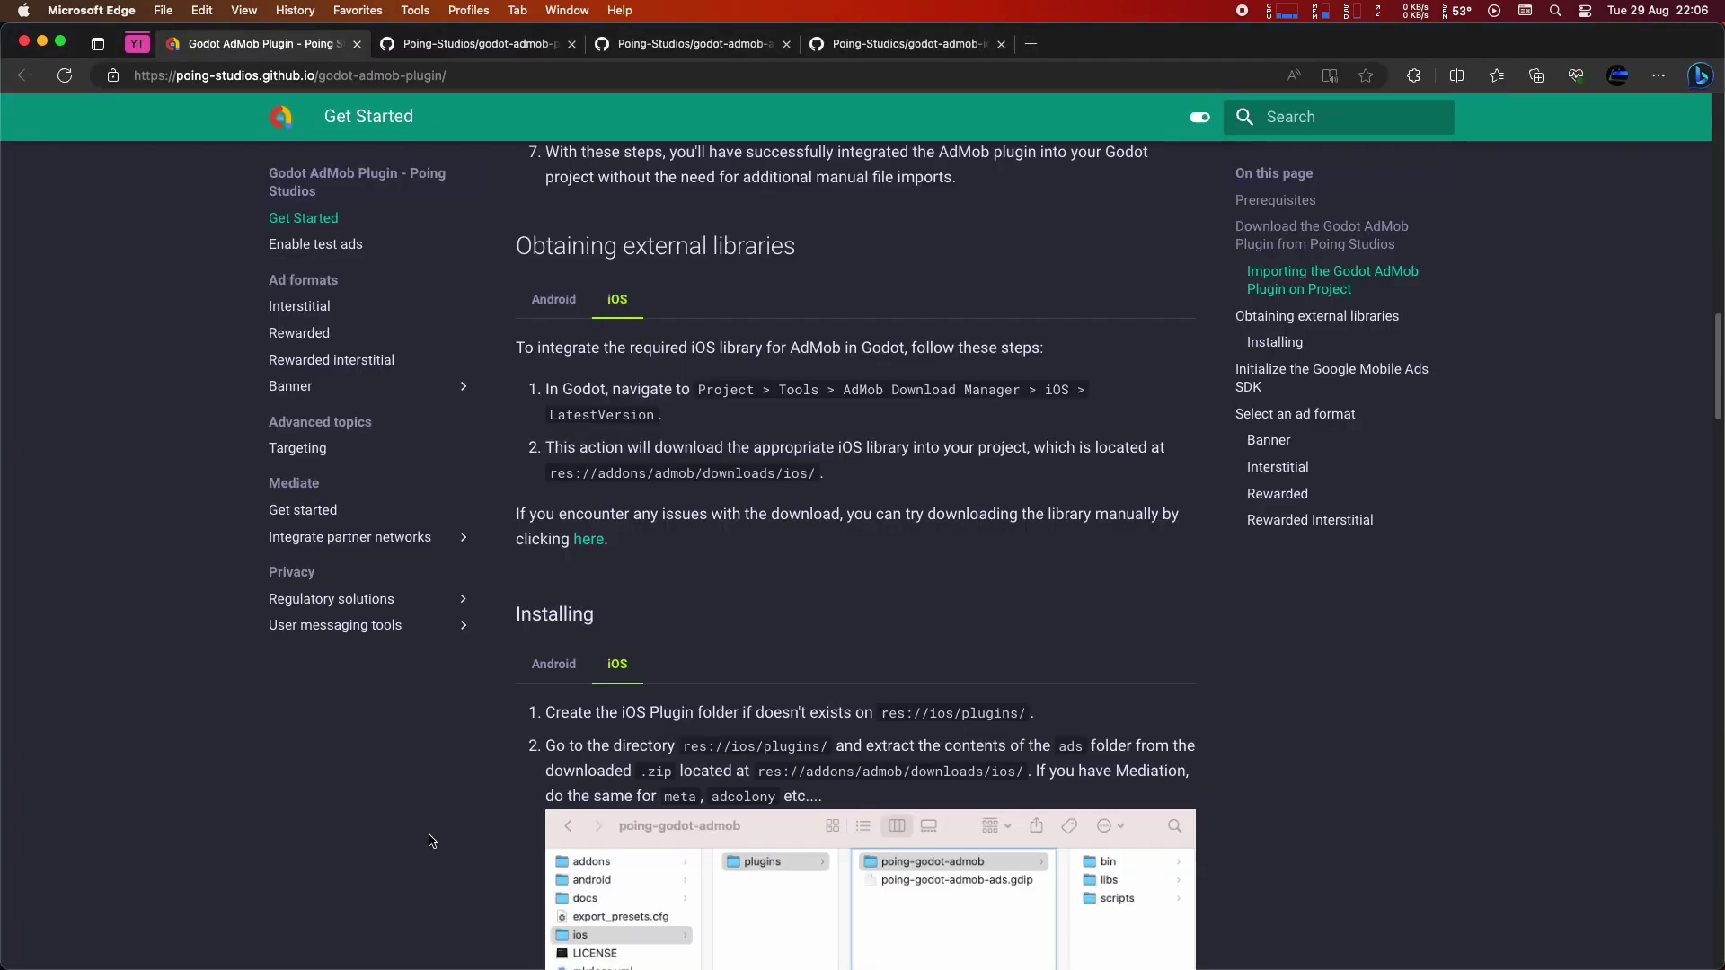
pyautogui.click(553, 299)
pyautogui.scroll(-3, 560, 357)
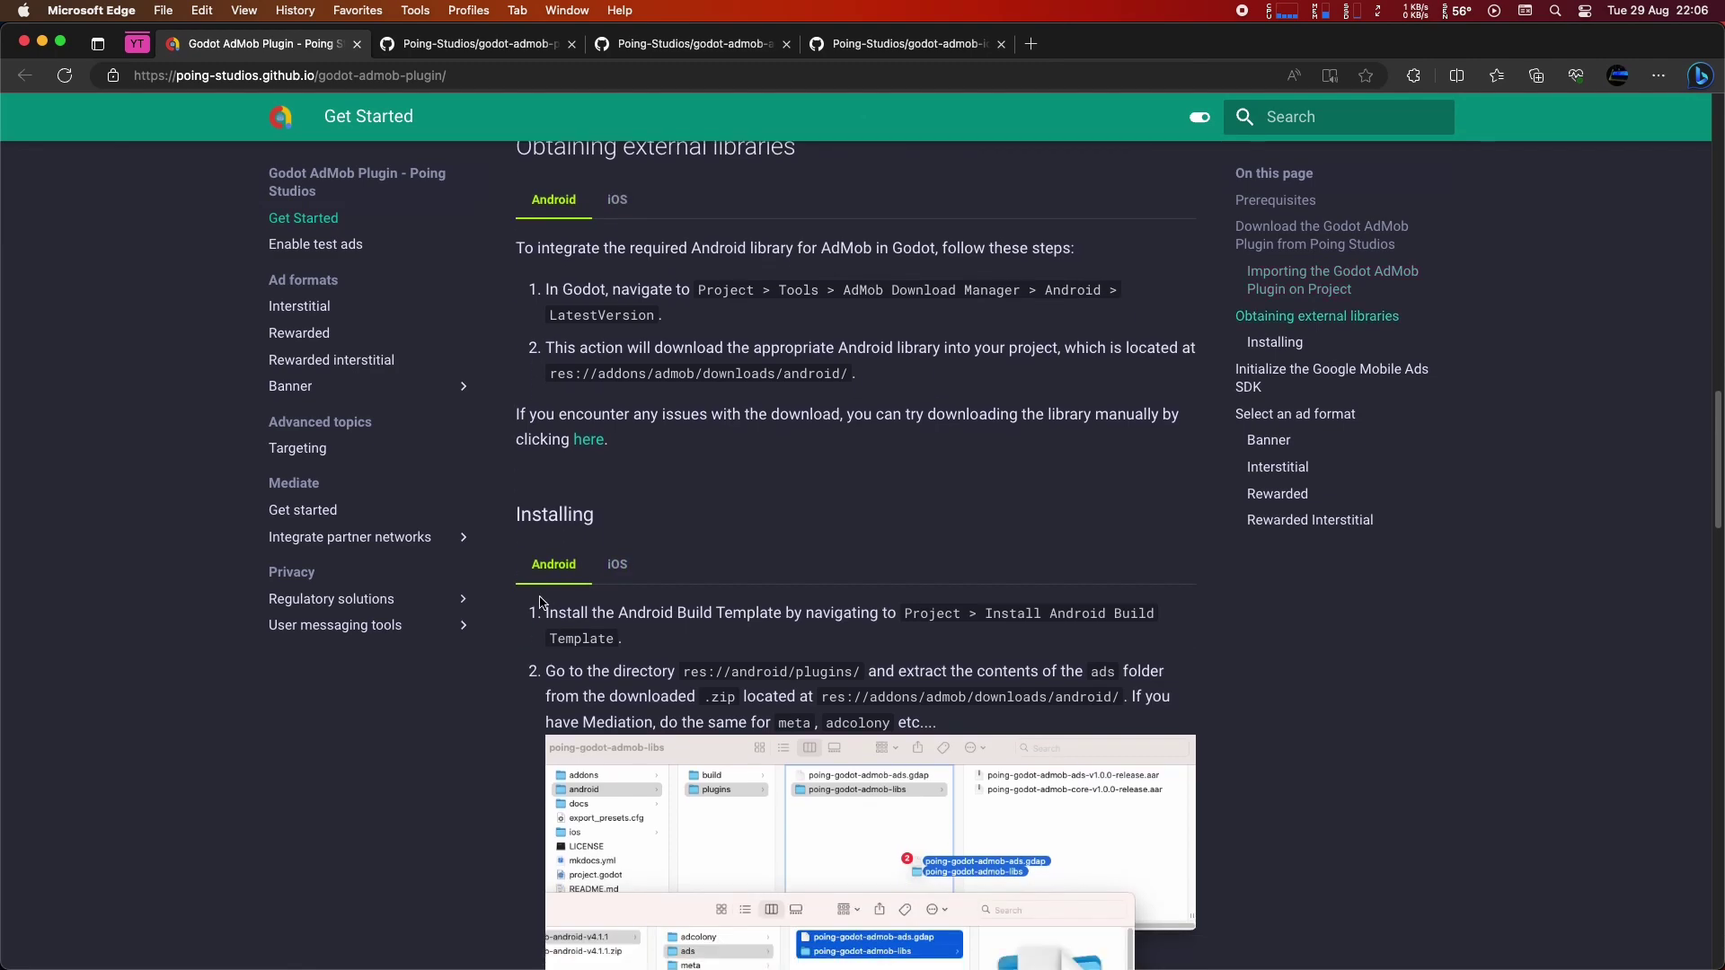
pyautogui.doubleClick(560, 356)
pyautogui.scroll(-1, 564, 514)
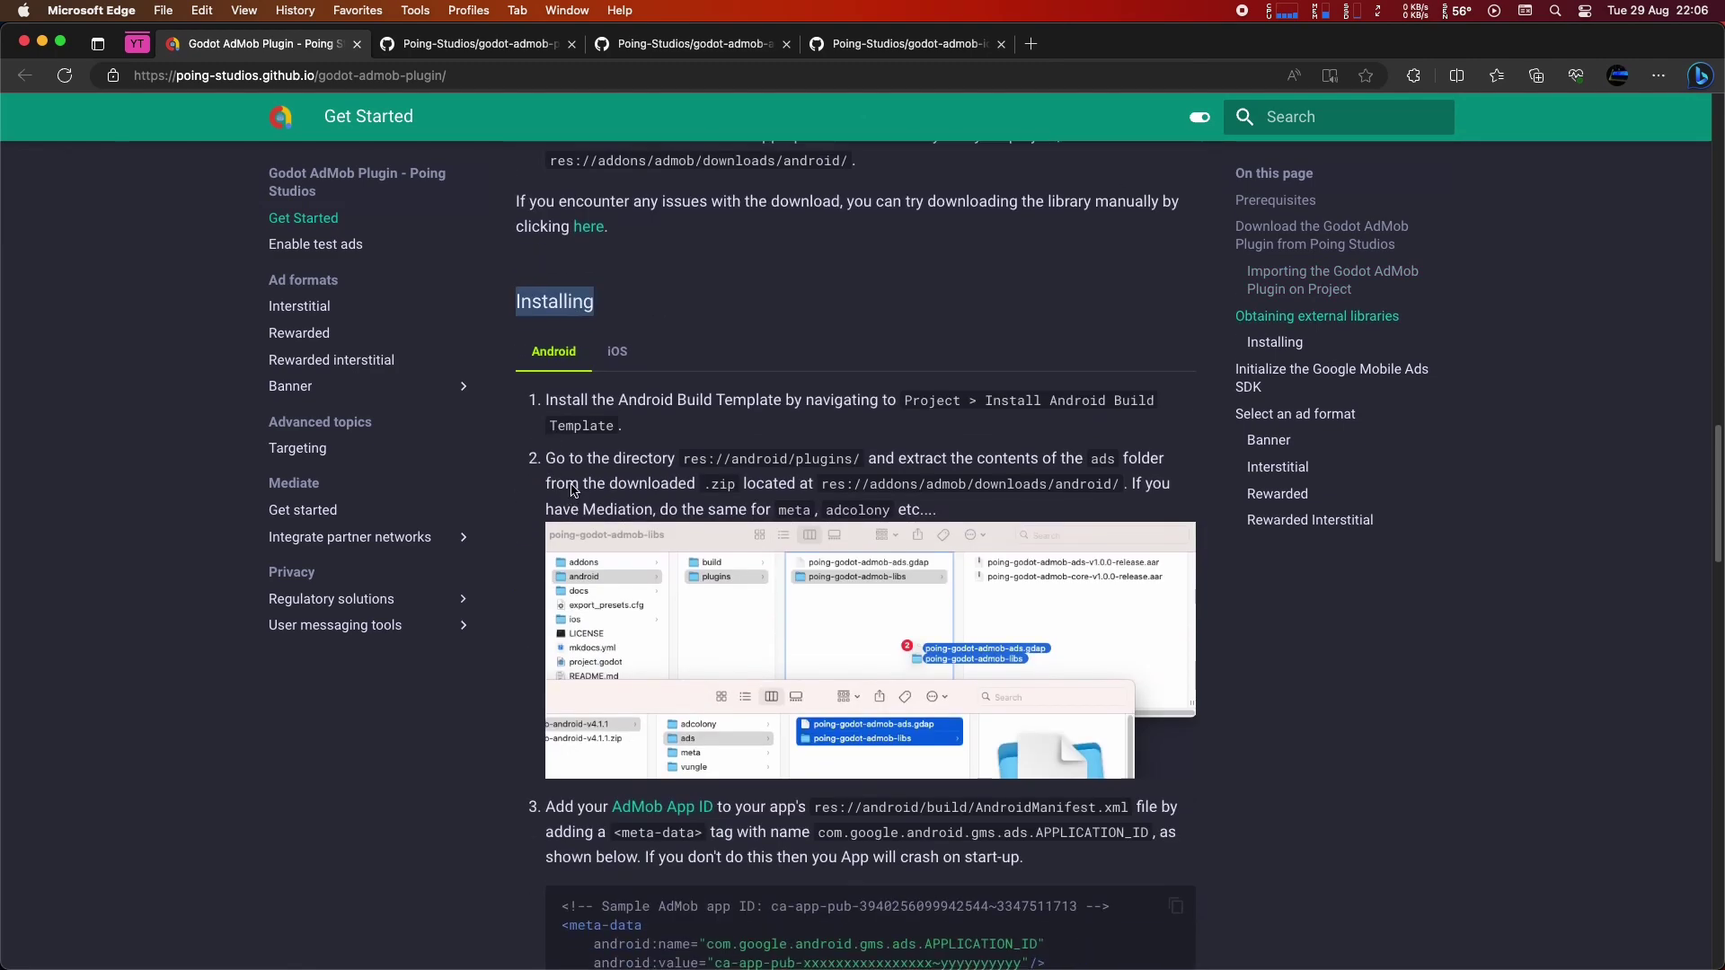
pyautogui.scroll(-1, 571, 489)
pyautogui.moveTo(547, 386); pyautogui.dragTo(860, 416)
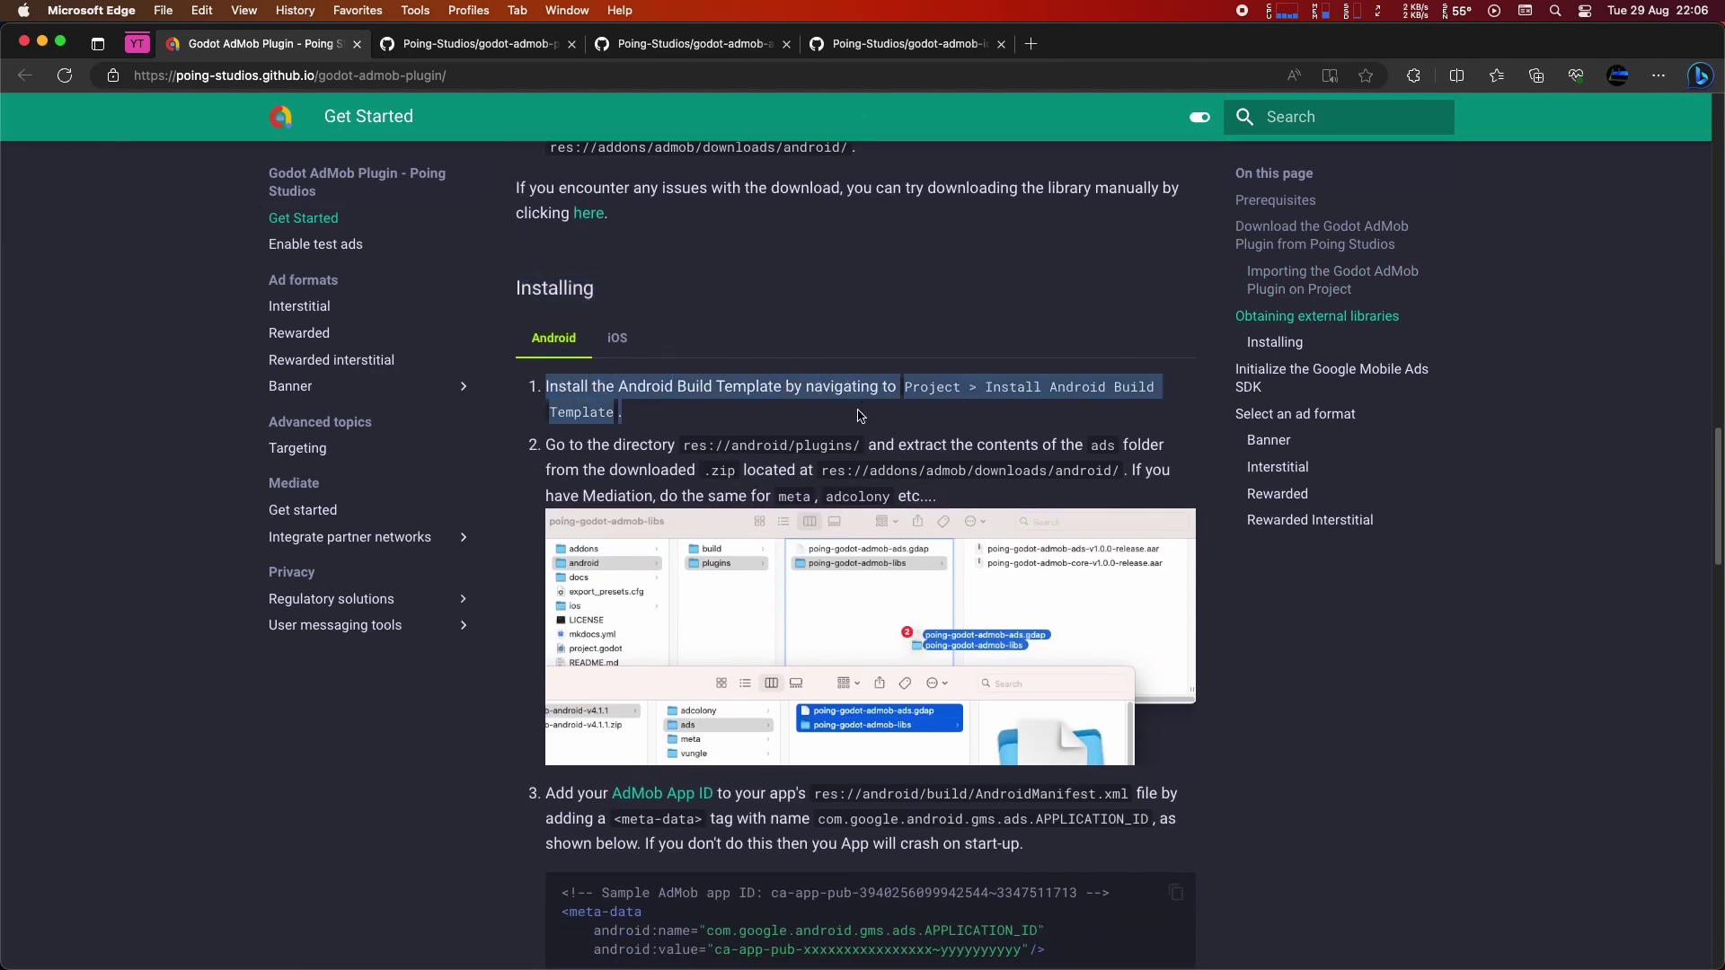
pyautogui.tripleClick(903, 388)
pyautogui.click(836, 402)
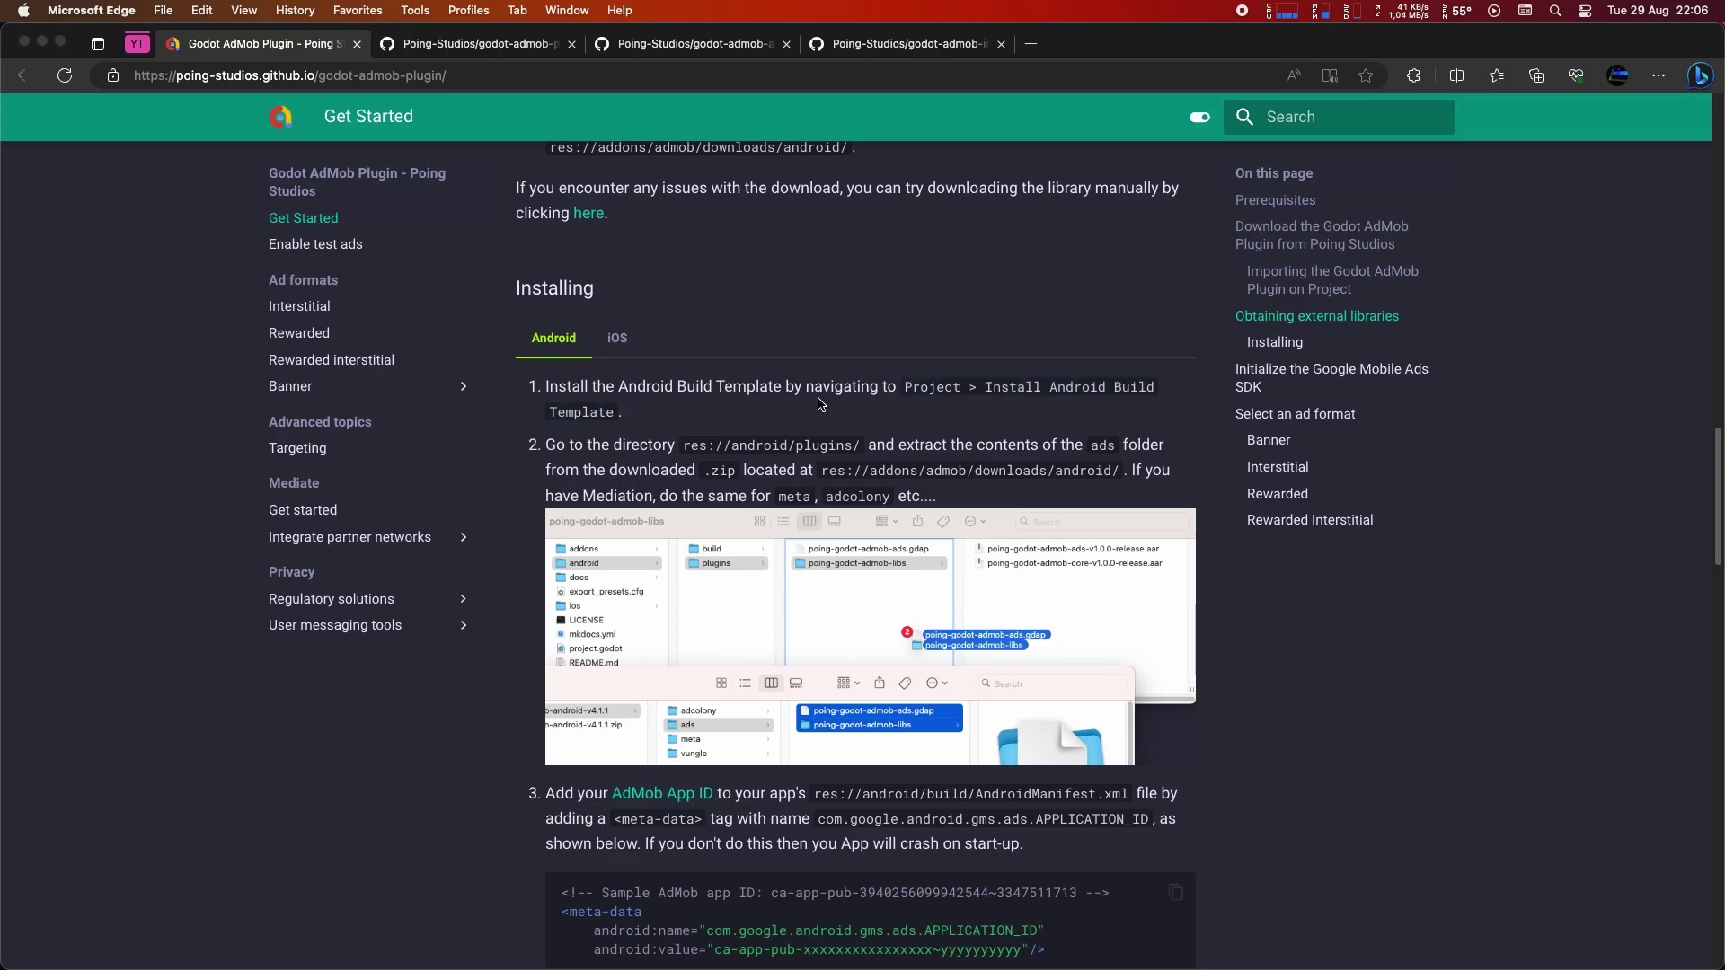
pyautogui.press('super+Tab')
pyautogui.click(172, 9)
# Install the Android build template, then rerun it and reveal the android folder in Finder.
pyautogui.click(270, 112)
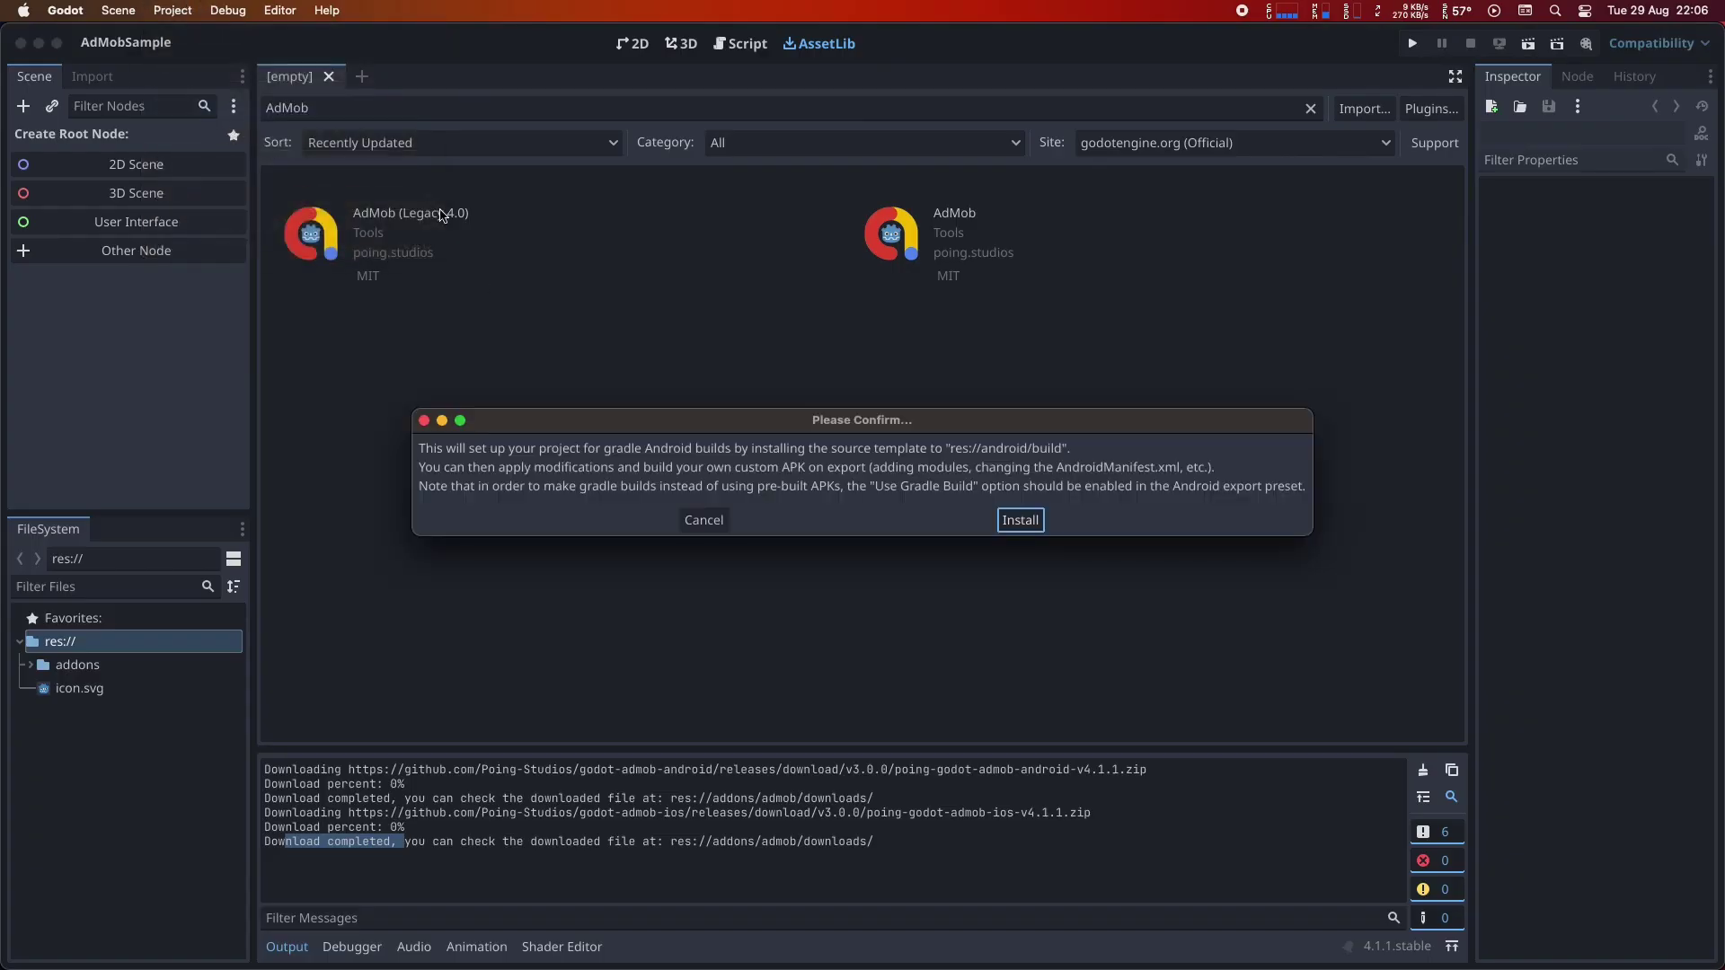
pyautogui.click(1017, 521)
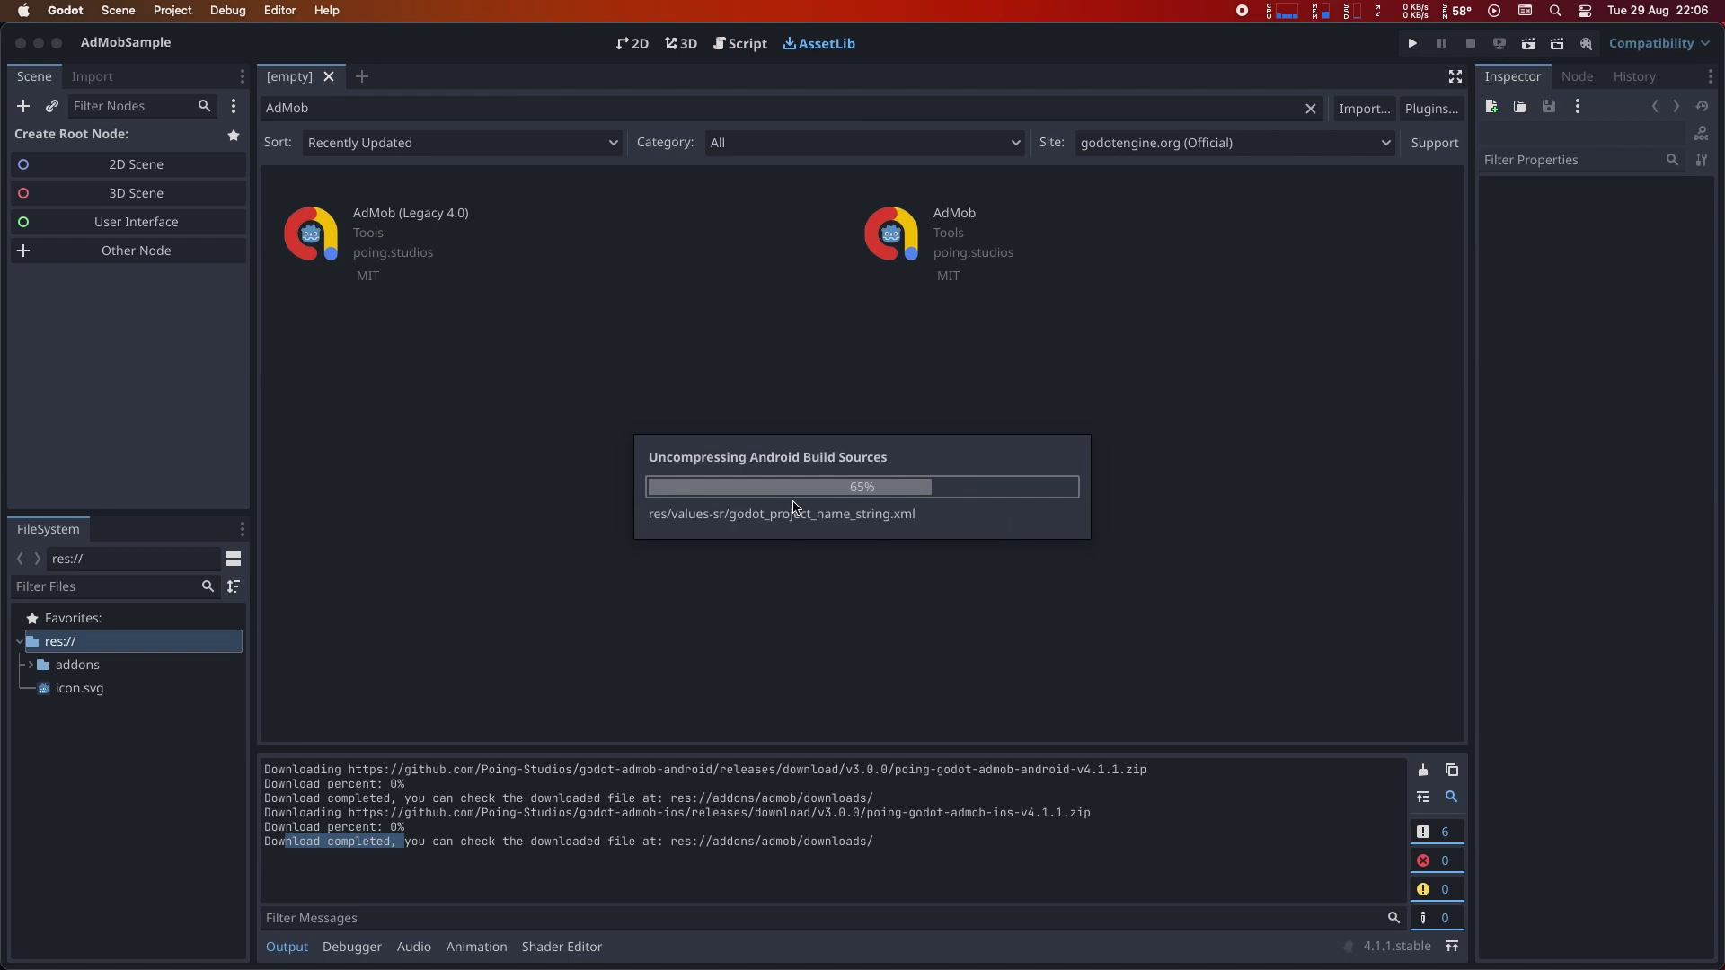
pyautogui.click(172, 9)
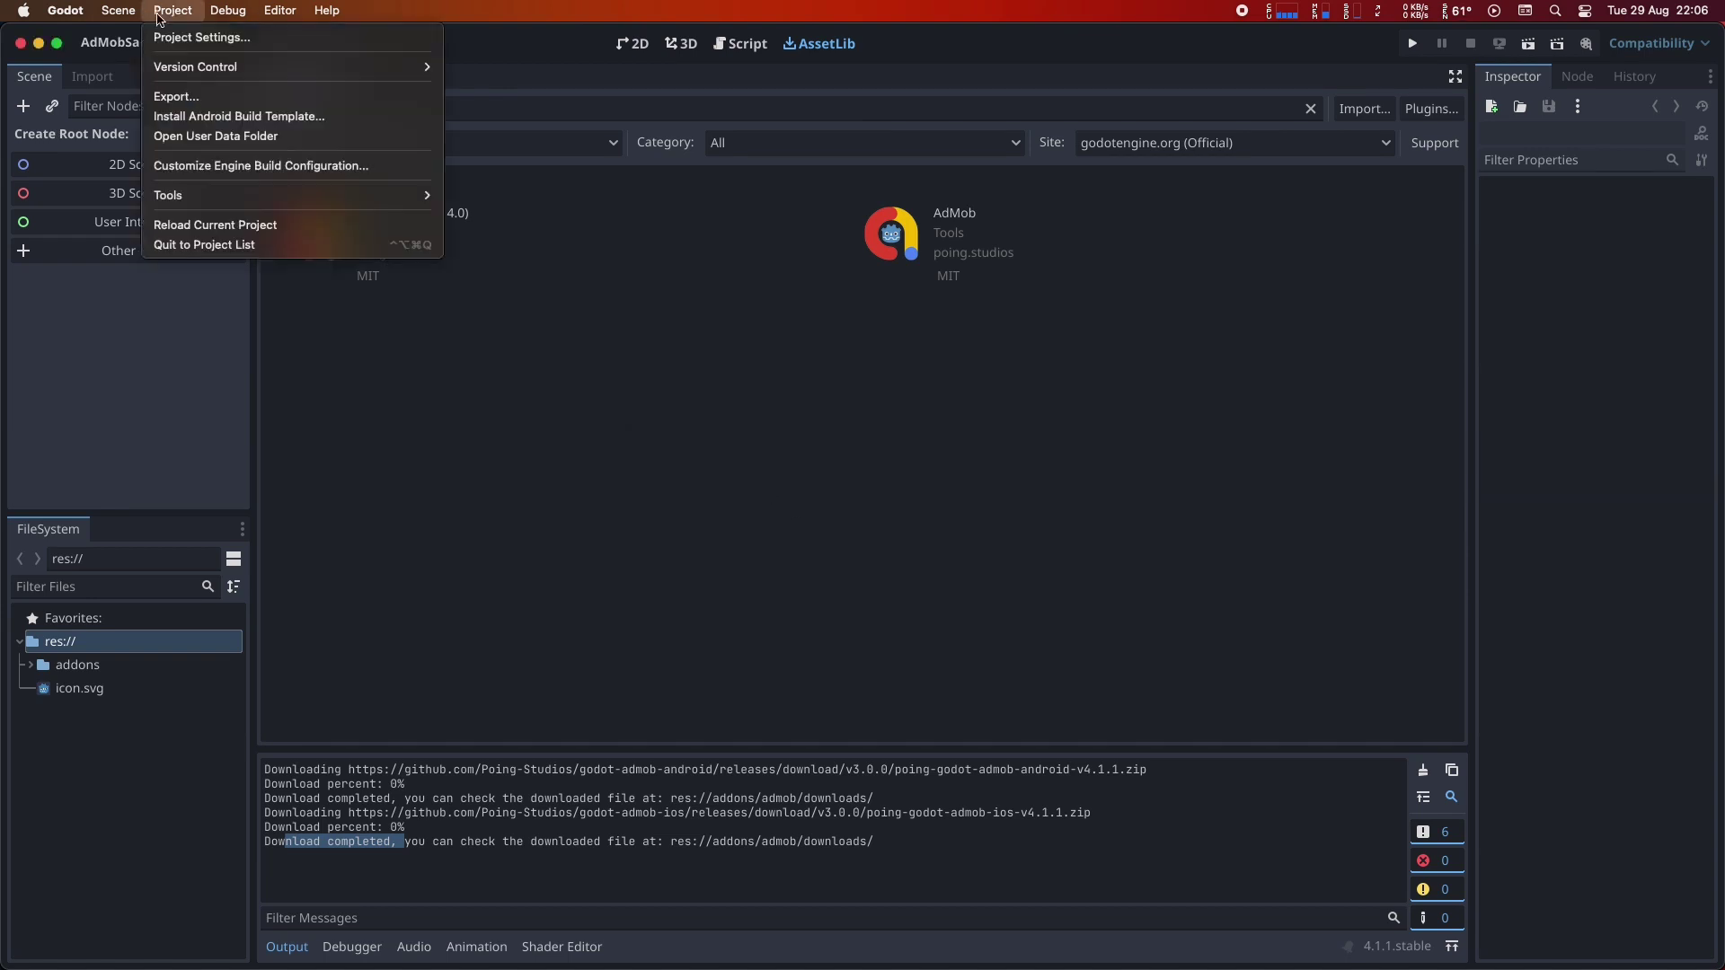
pyautogui.click(270, 113)
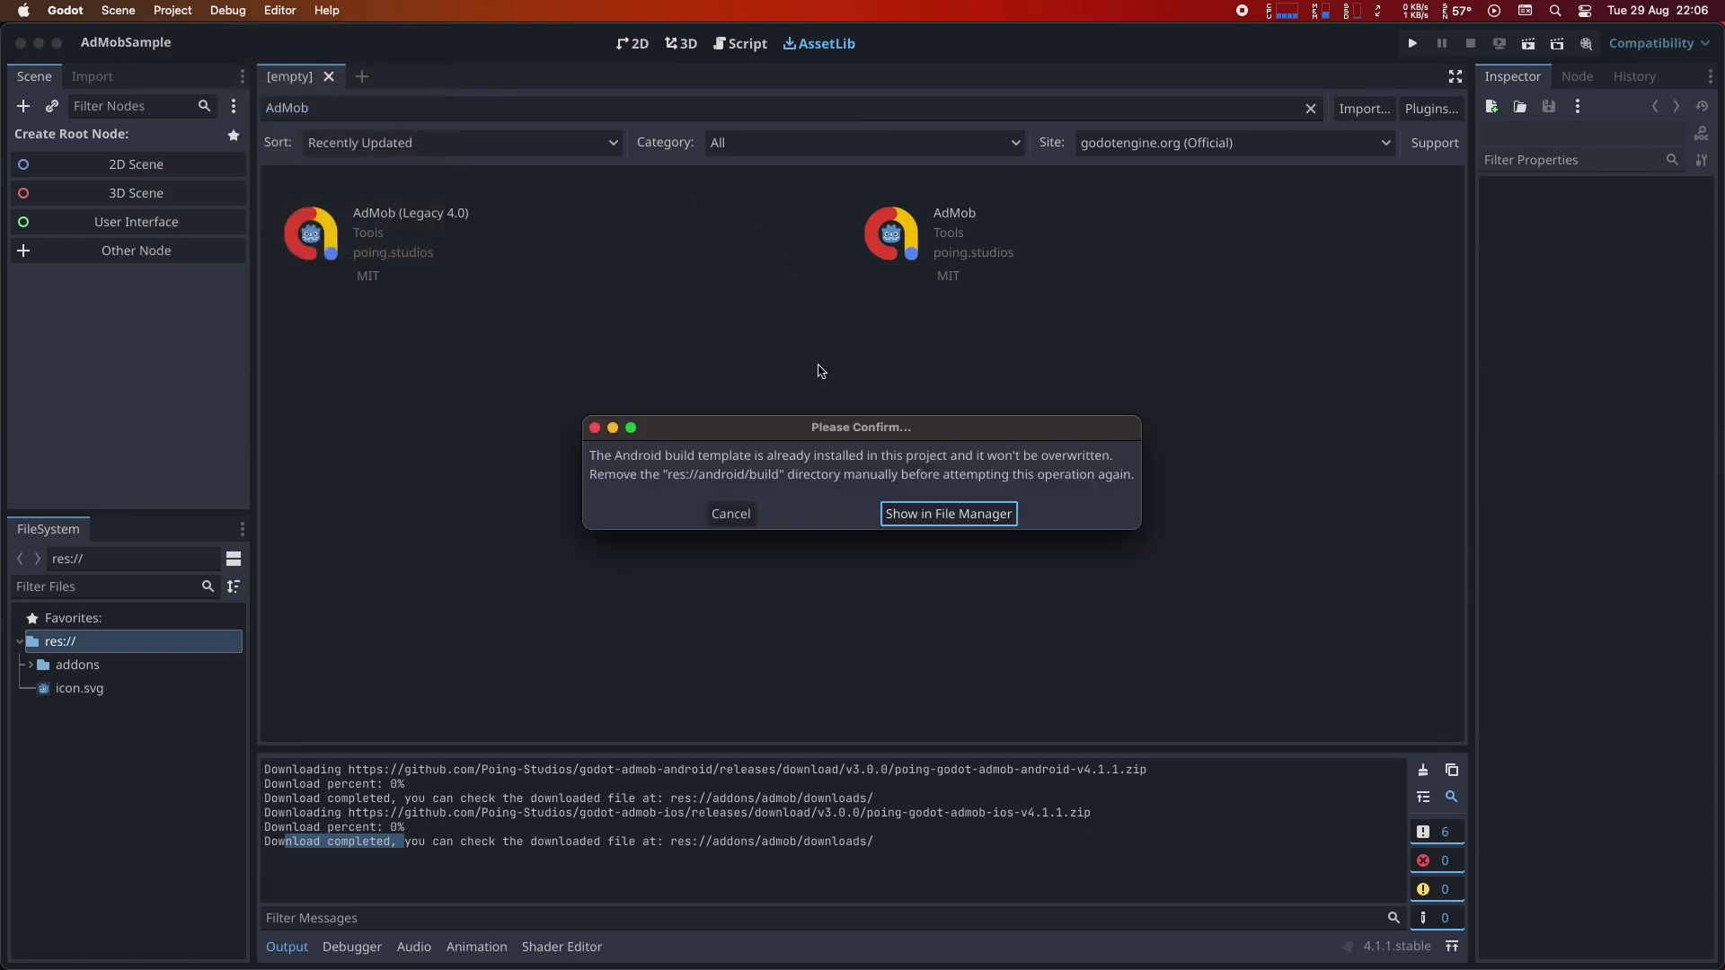
pyautogui.click(902, 513)
pyautogui.press('super+Tab')
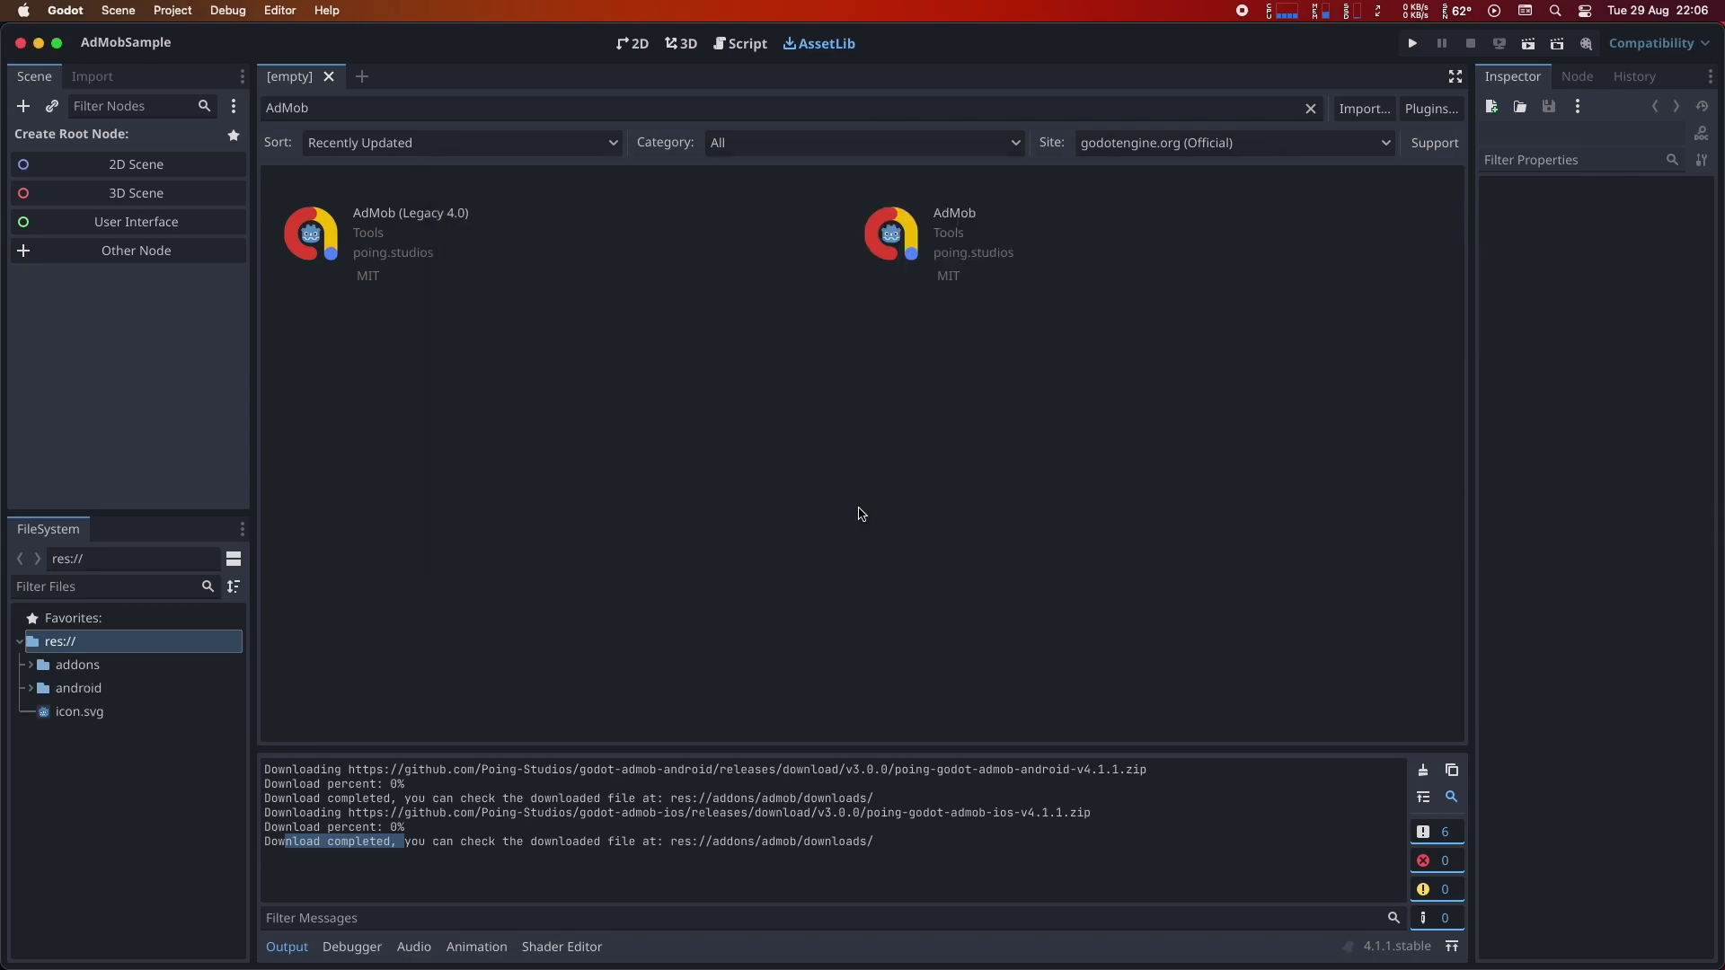
pyautogui.press('super+Tab')
pyautogui.press('super+Tab')
# Read Installing step 2 on extracting into res://android/plugins/, then bring Finder's android folder forward.
pyautogui.scroll(-2, 626, 388)
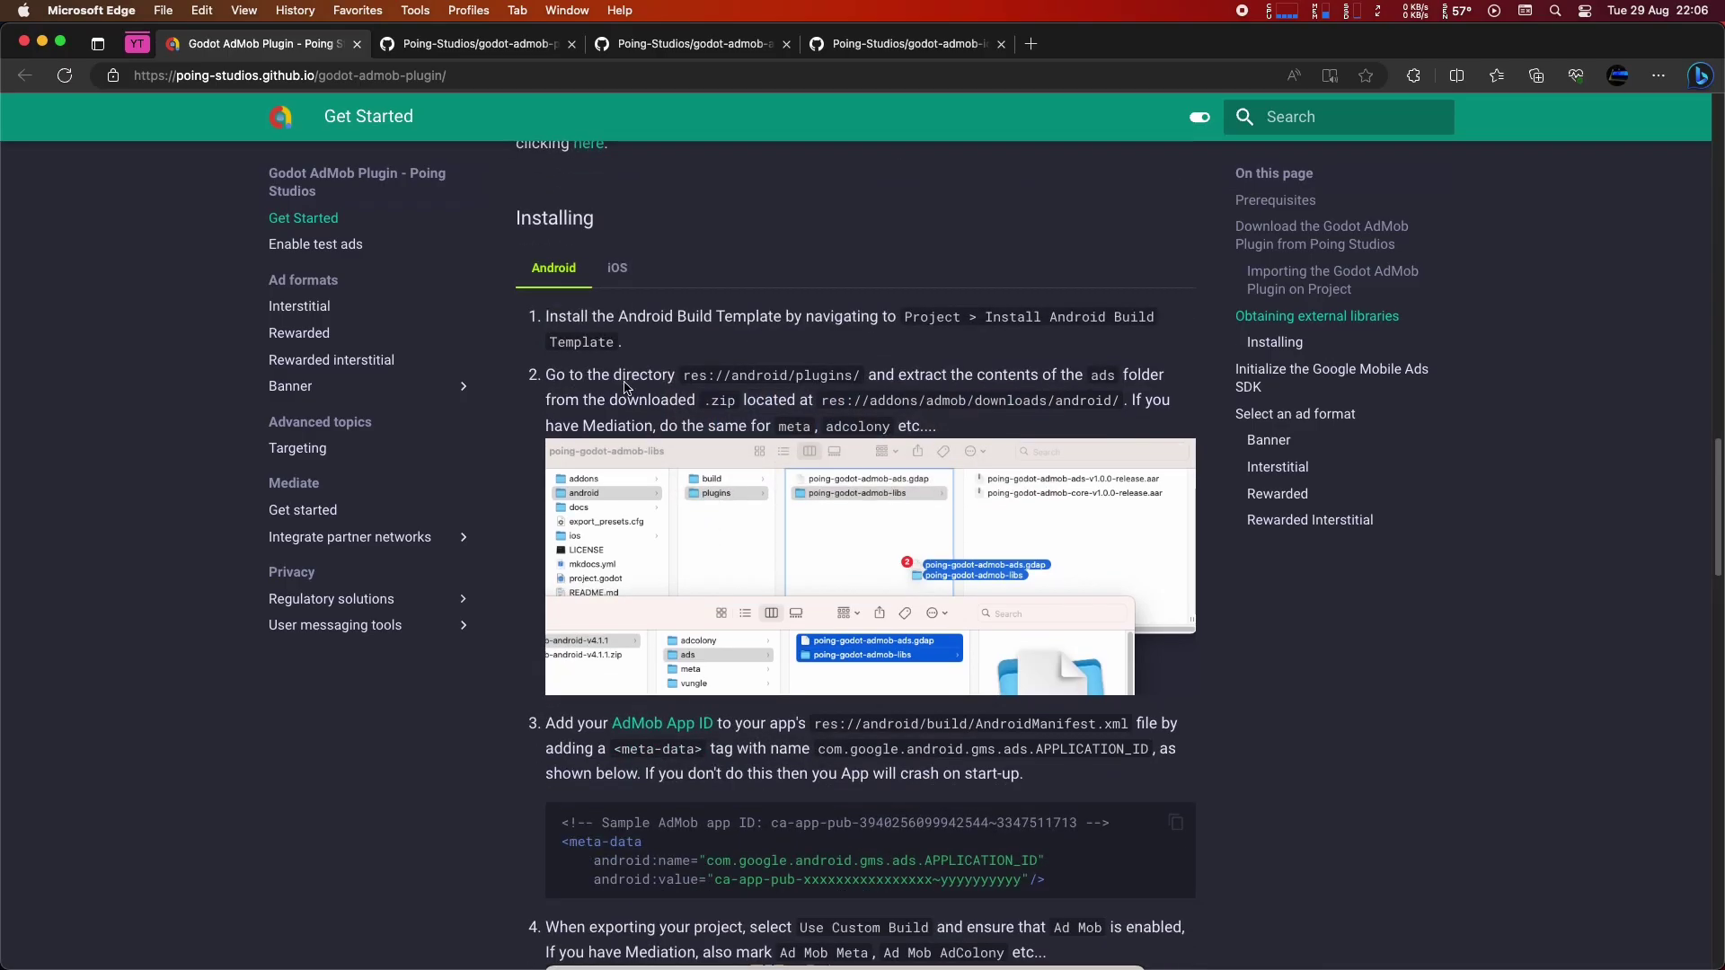
pyautogui.moveTo(685, 375); pyautogui.dragTo(1093, 376)
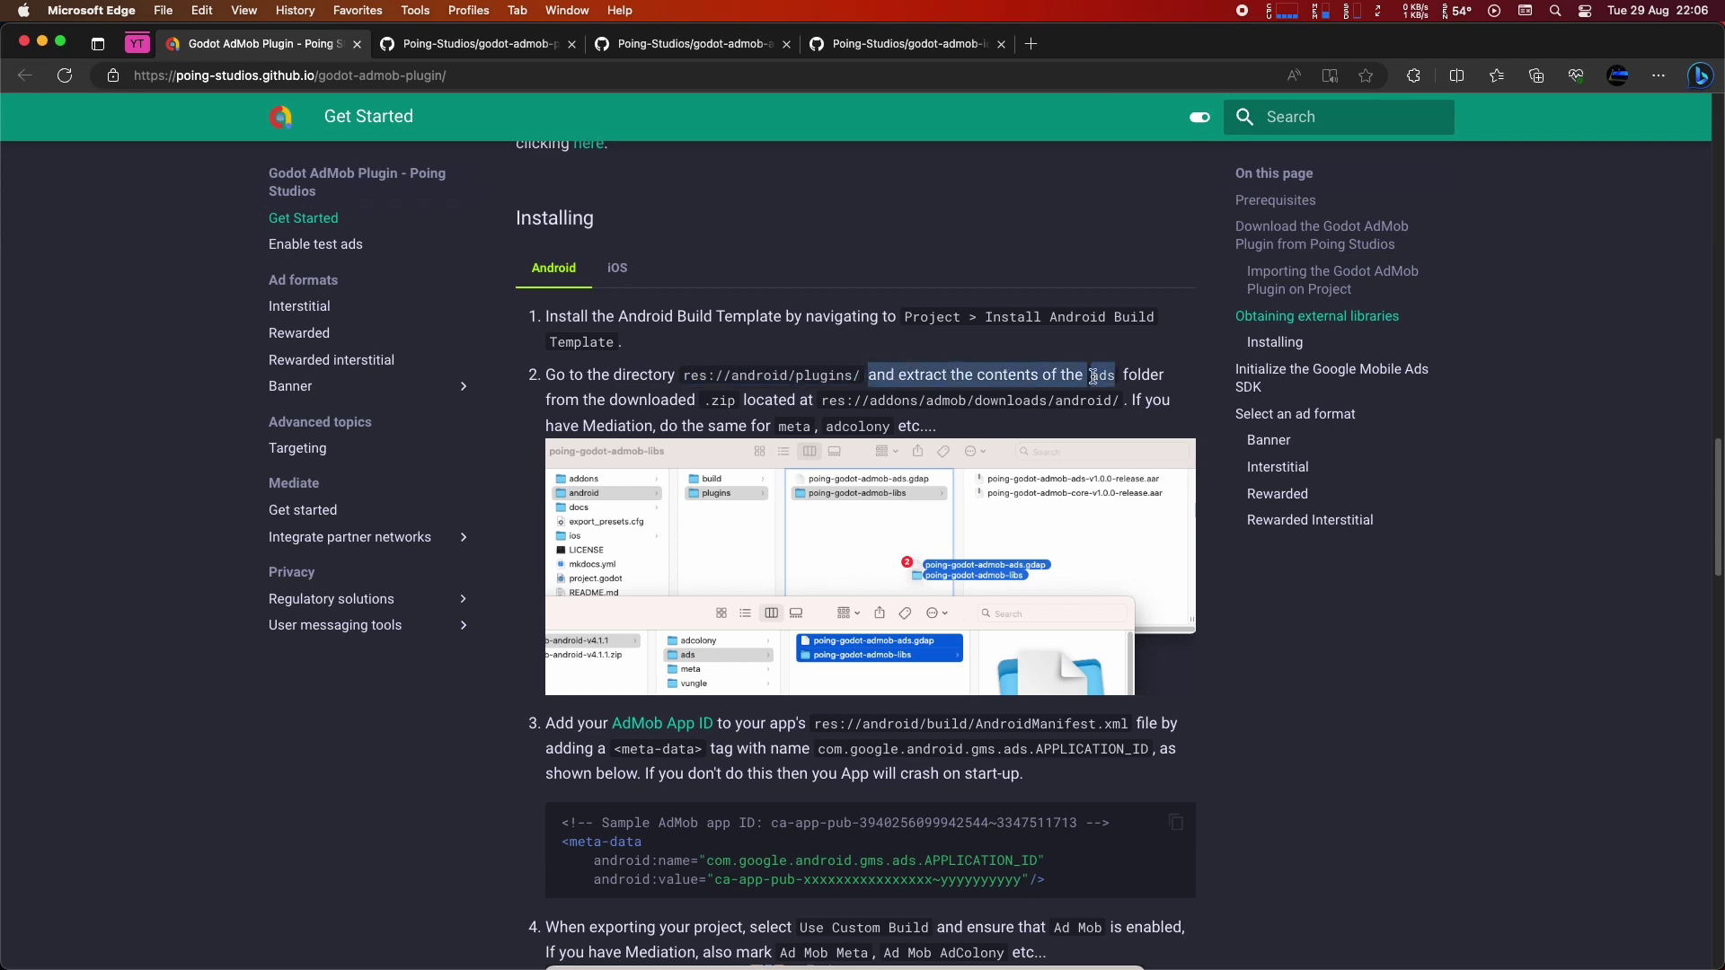
pyautogui.moveTo(612, 400); pyautogui.dragTo(952, 427)
pyautogui.click(952, 427)
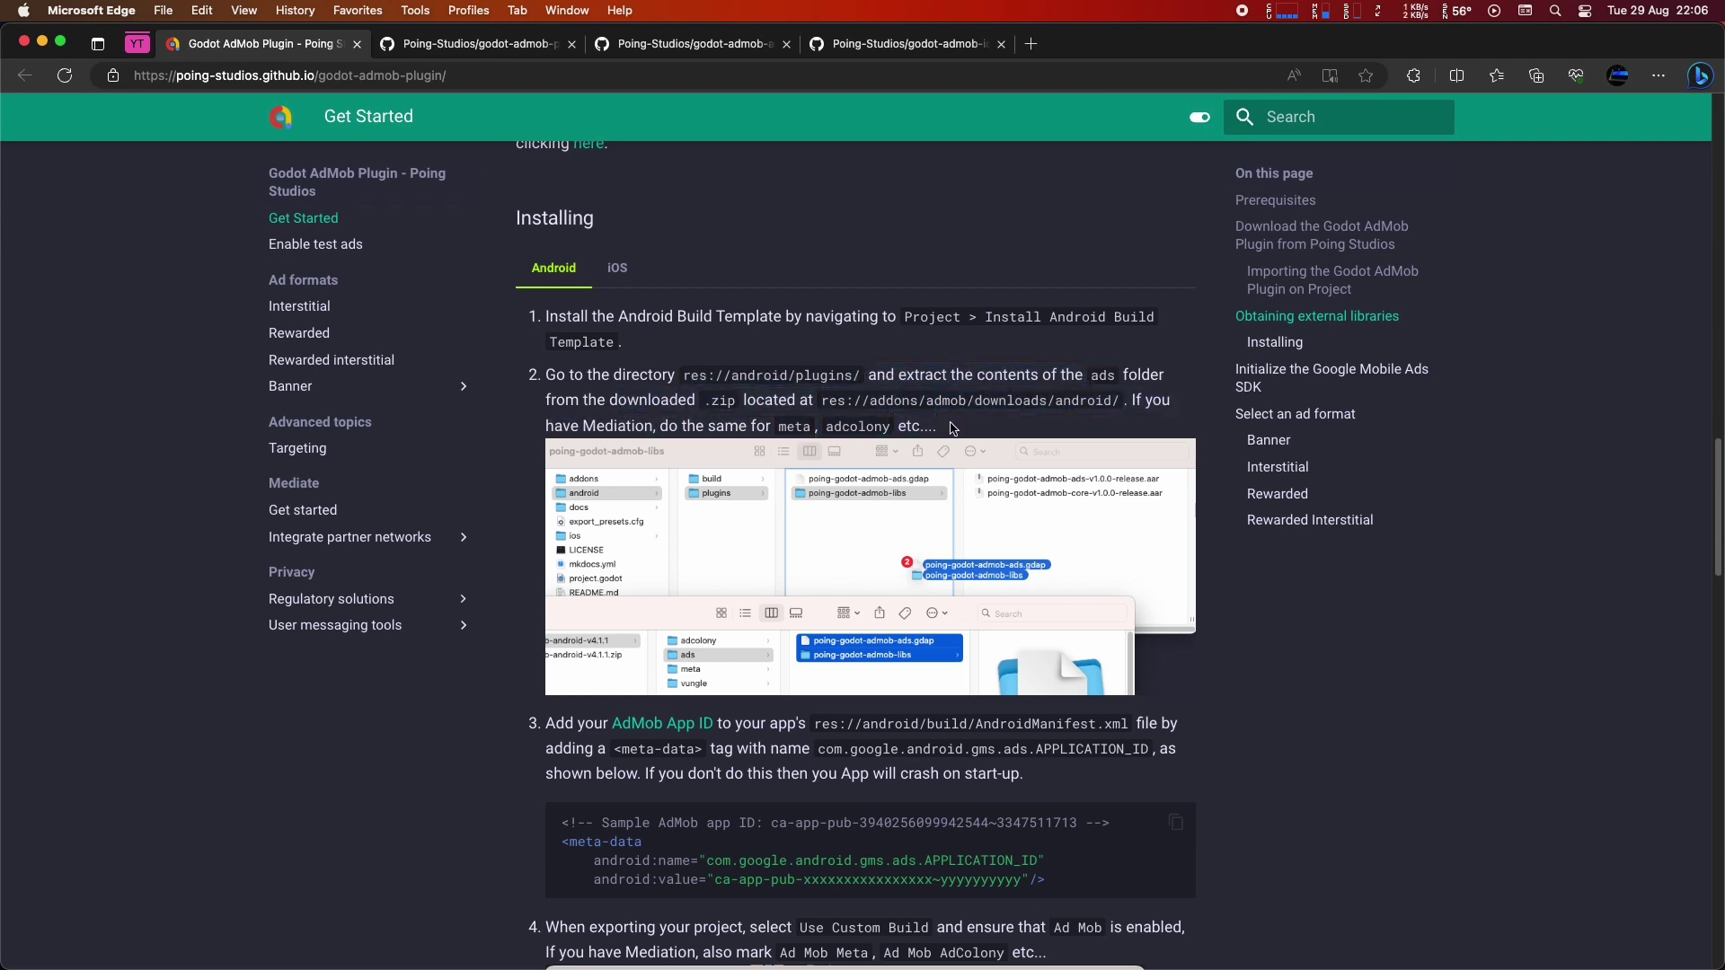
pyautogui.press('super+Tab')
pyautogui.press('super+Tab')
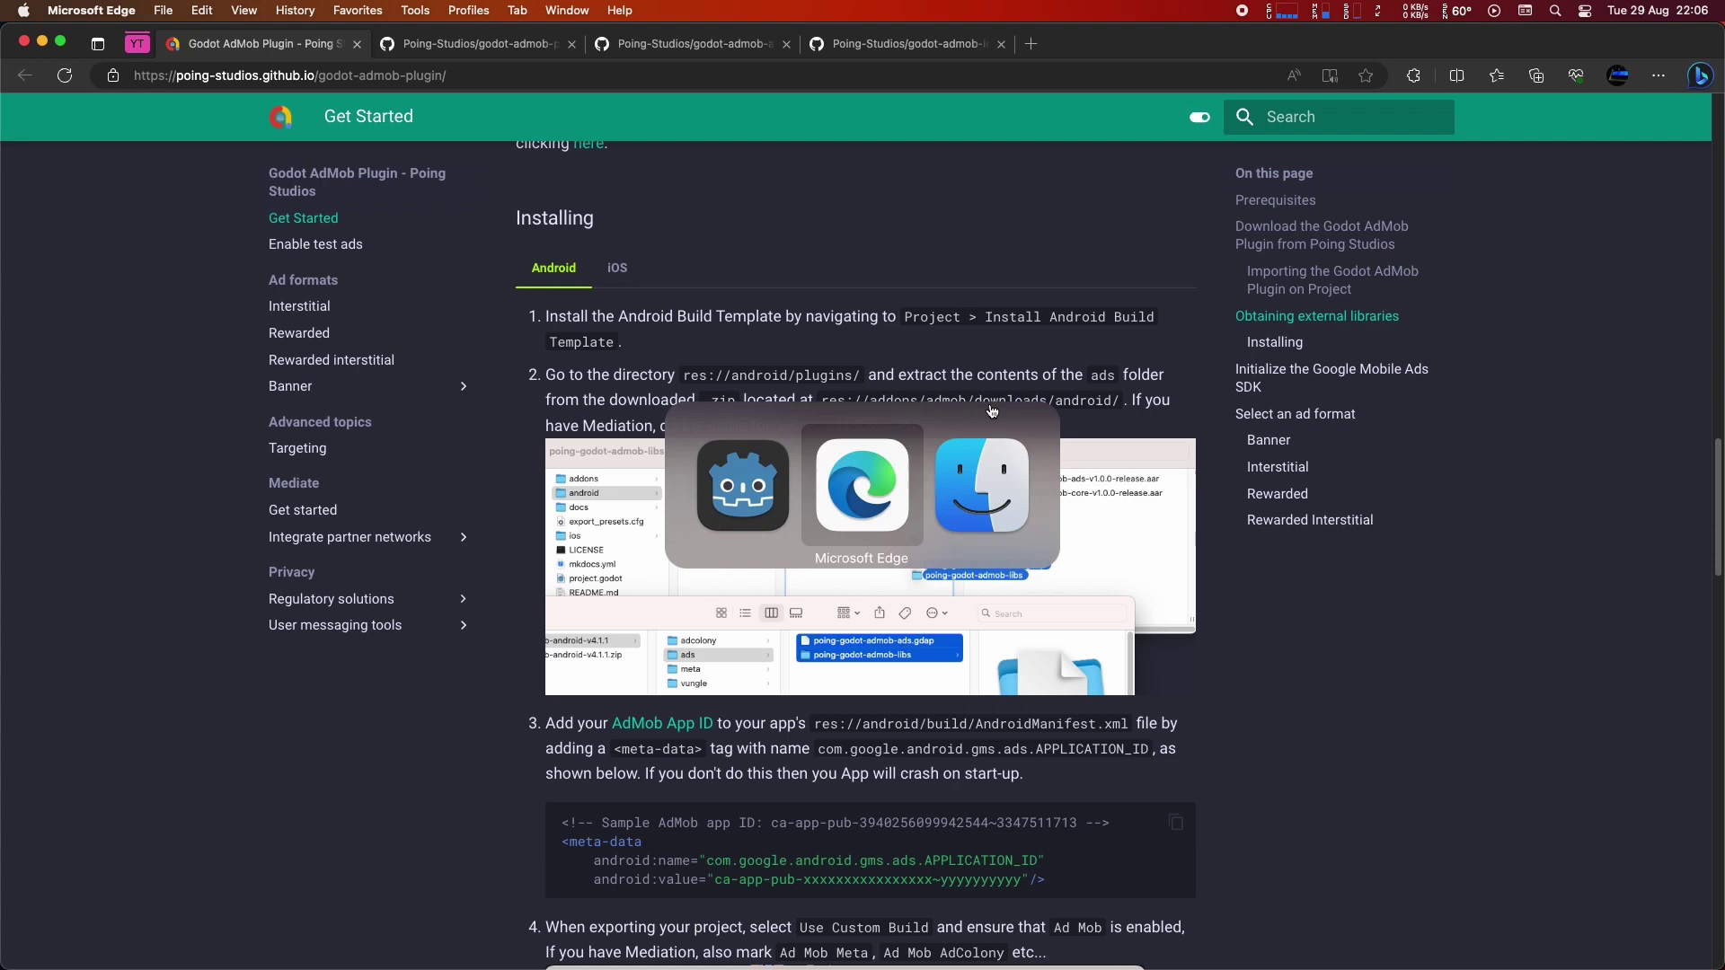
pyautogui.press('super+Tab')
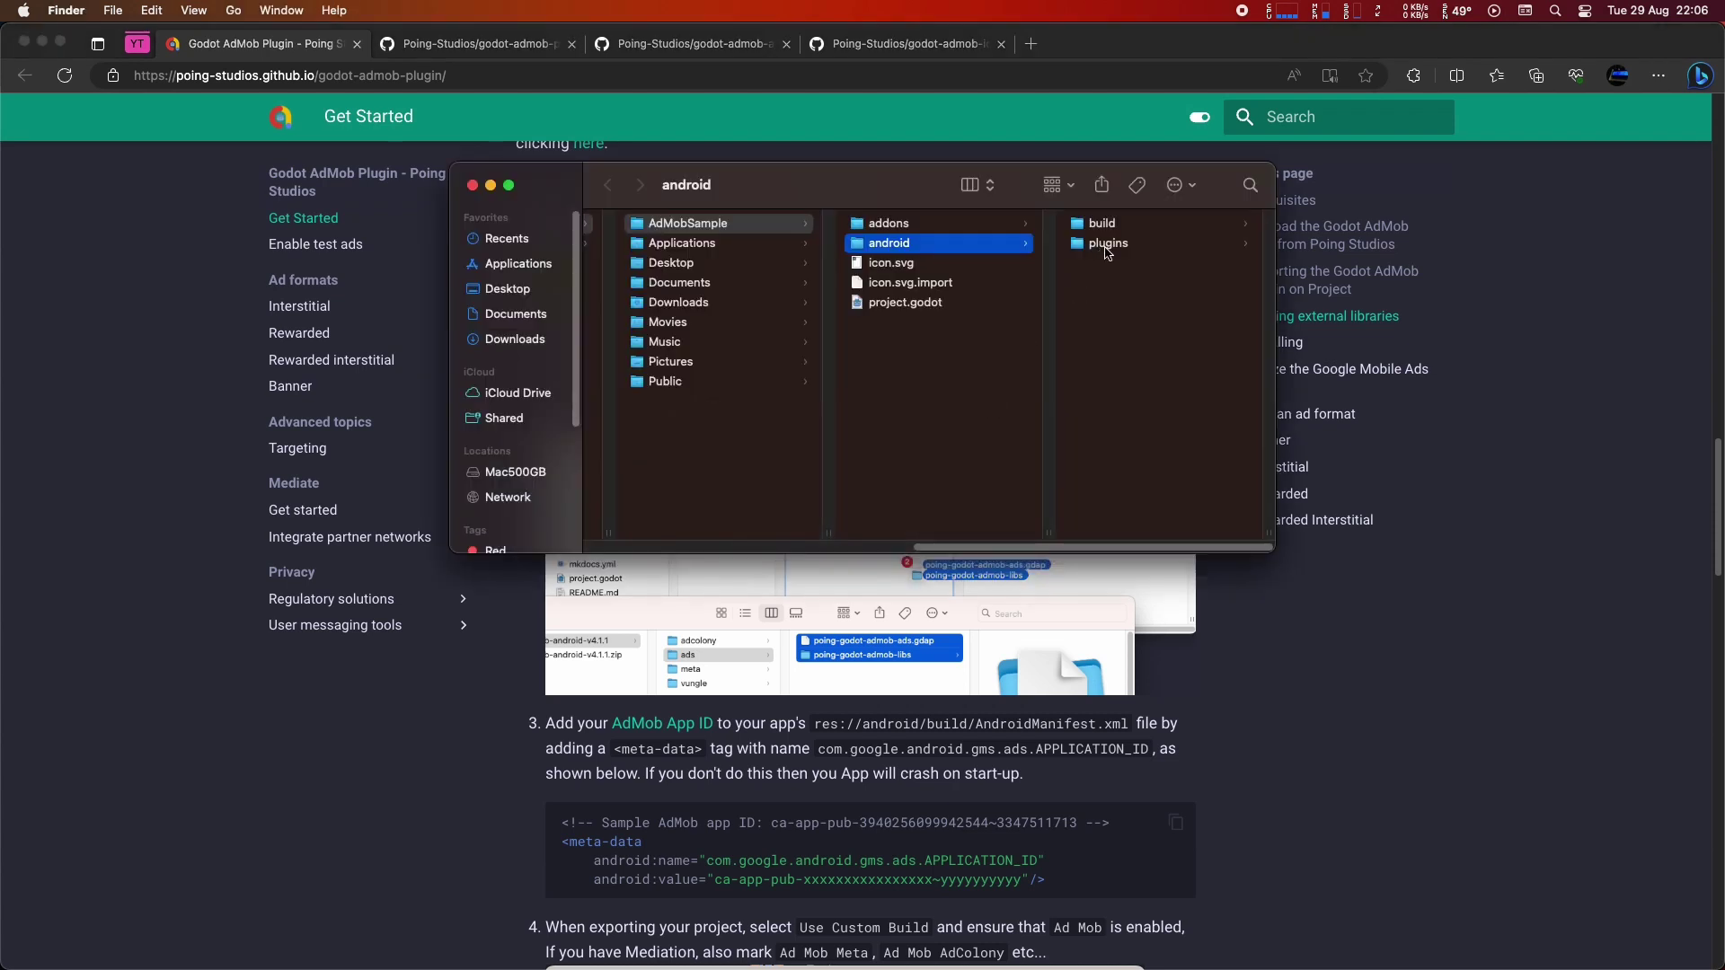
# Open android/plugins and the AdMob Download Manager's Android folder, then unzip the plugin download.
pyautogui.click(1123, 245)
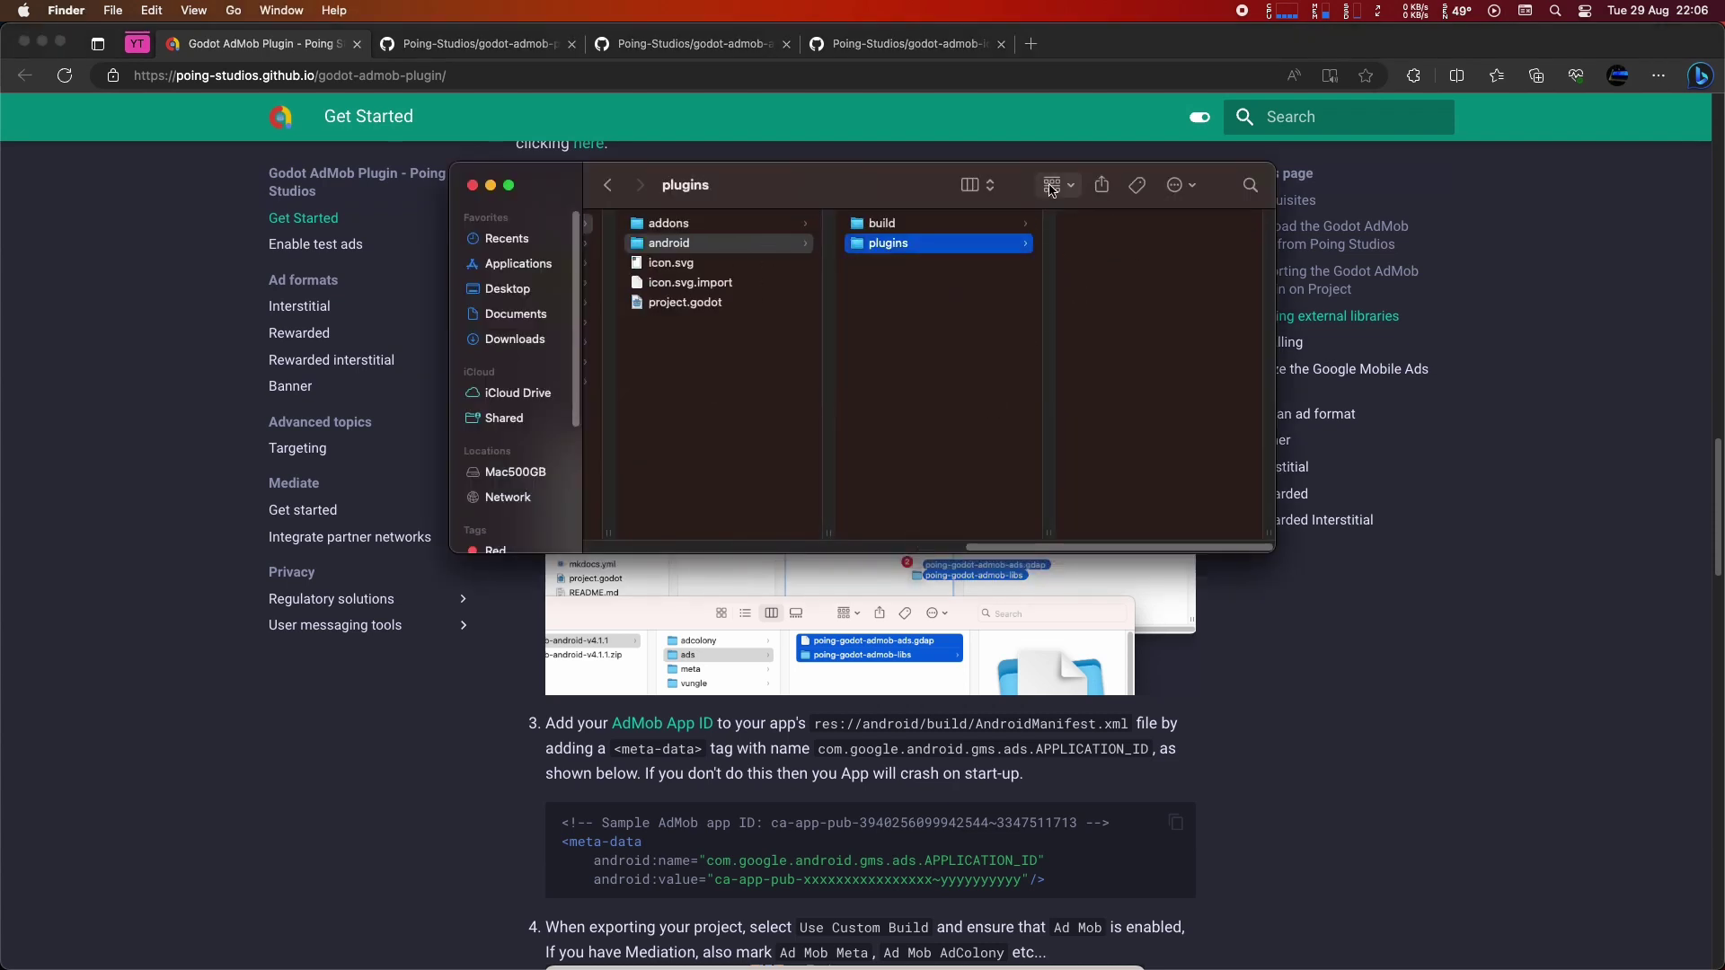
pyautogui.press('super+Tab')
pyautogui.press('super+Tab')
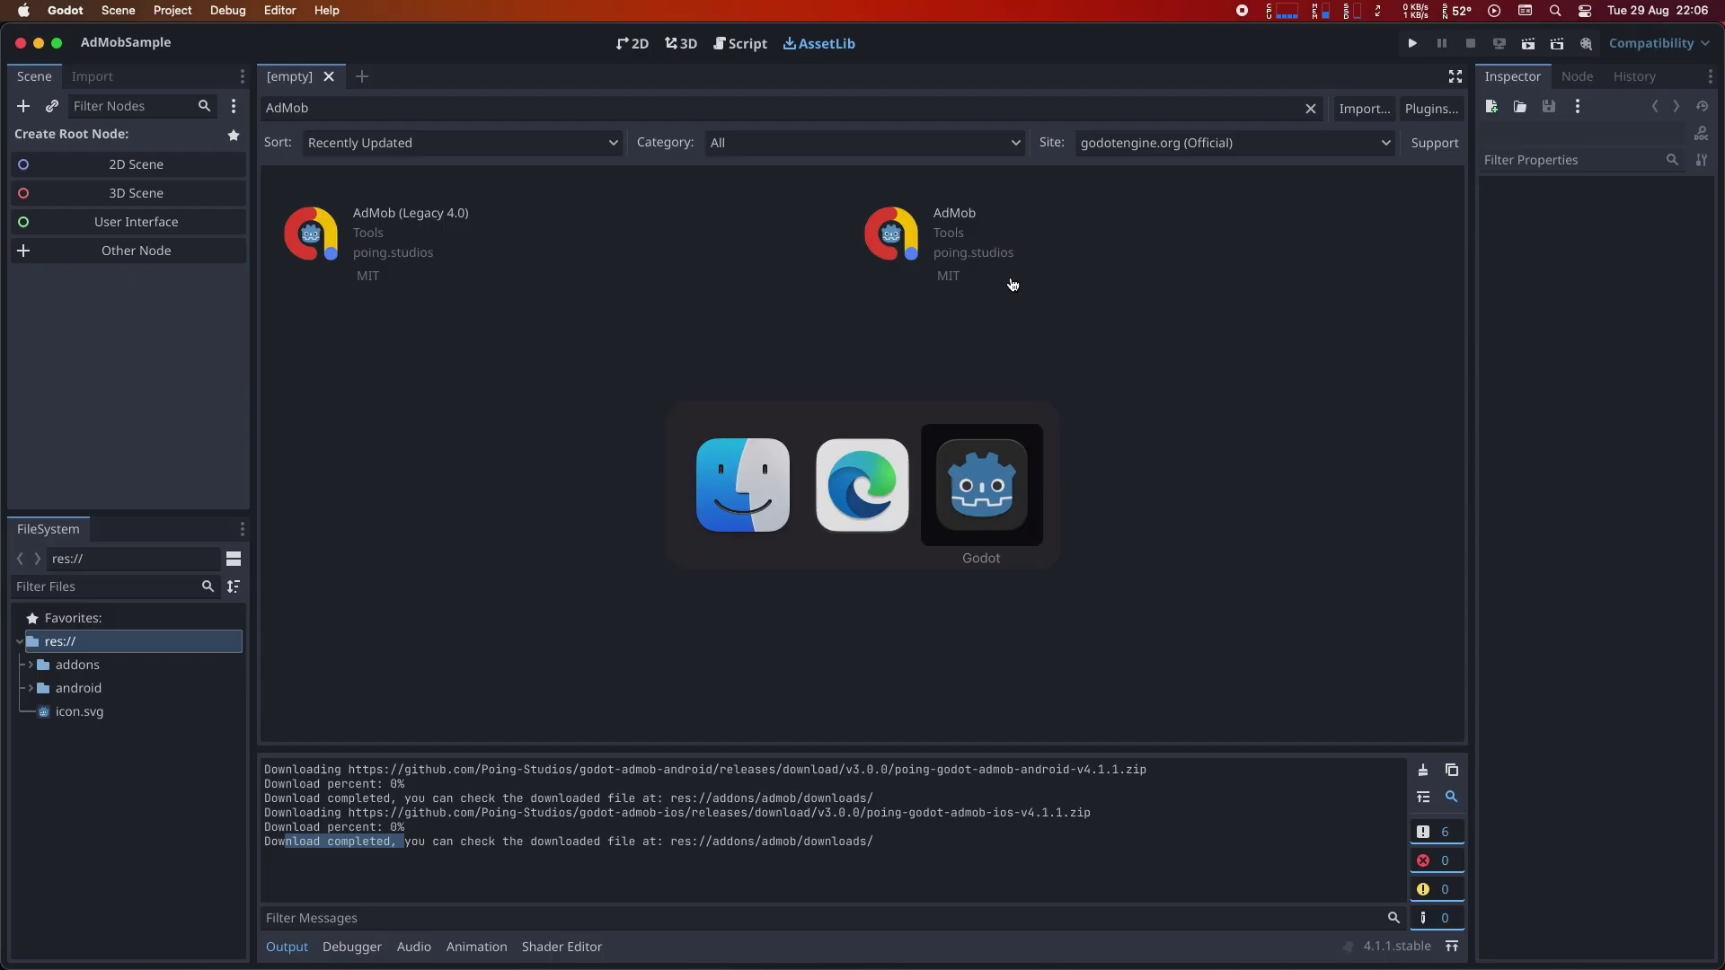
pyautogui.click(190, 9)
pyautogui.moveTo(215, 195)
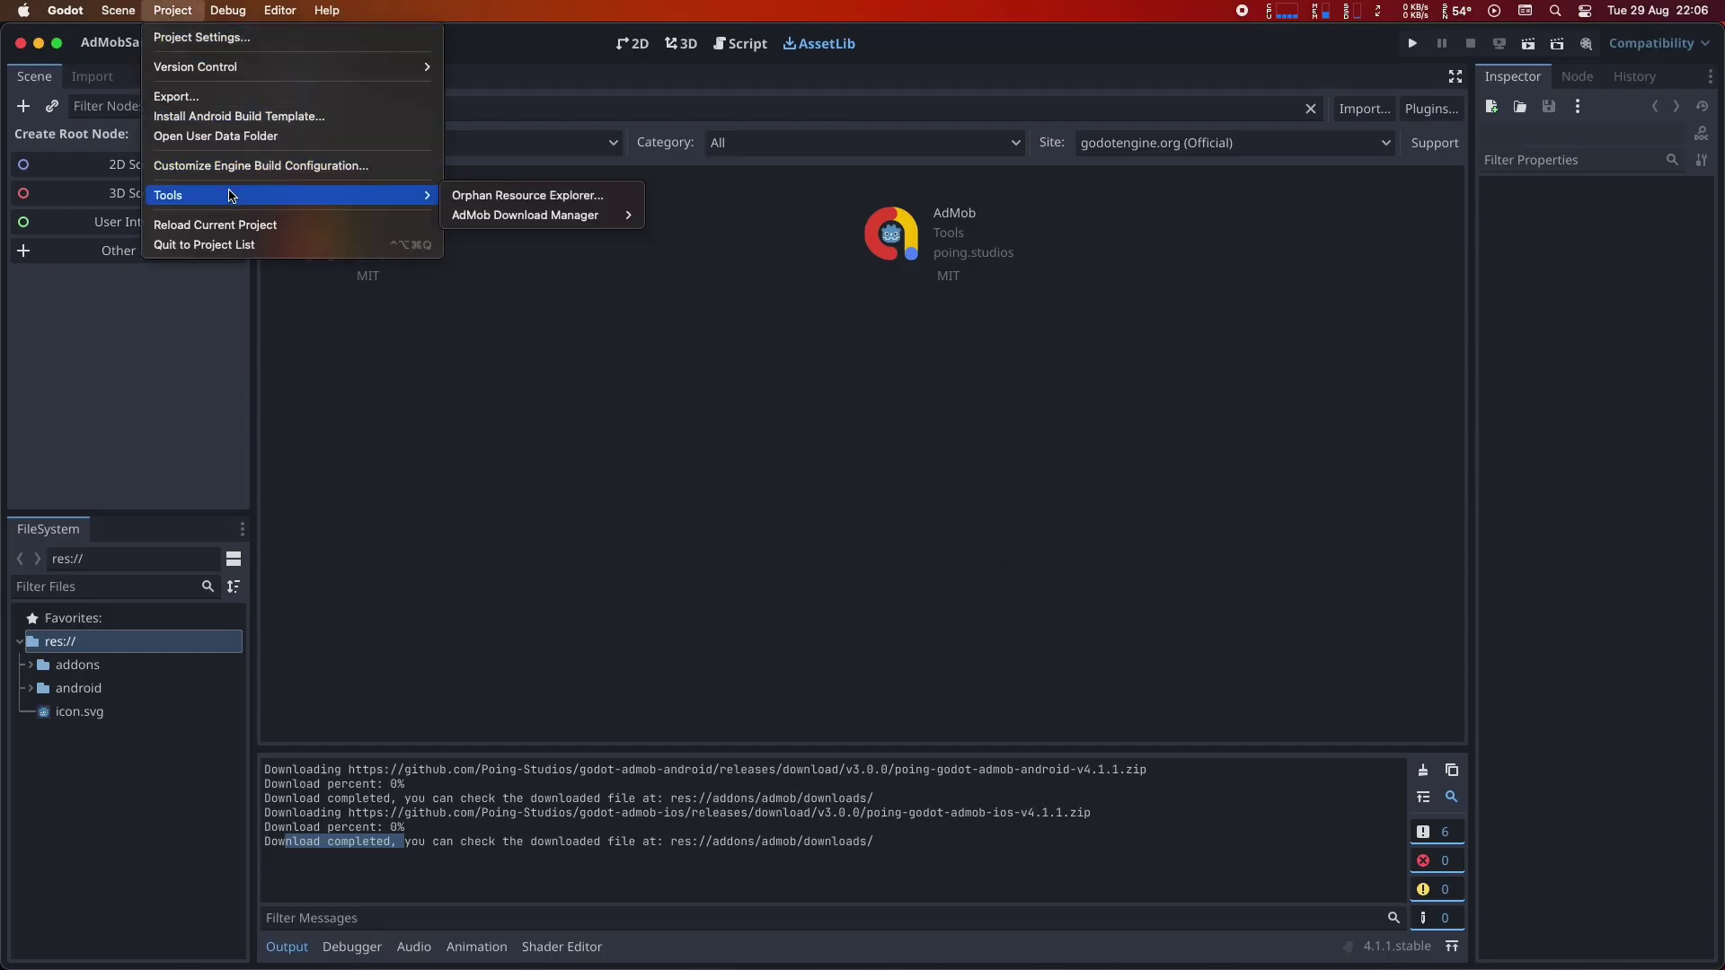
pyautogui.moveTo(539, 214)
pyautogui.moveTo(710, 215)
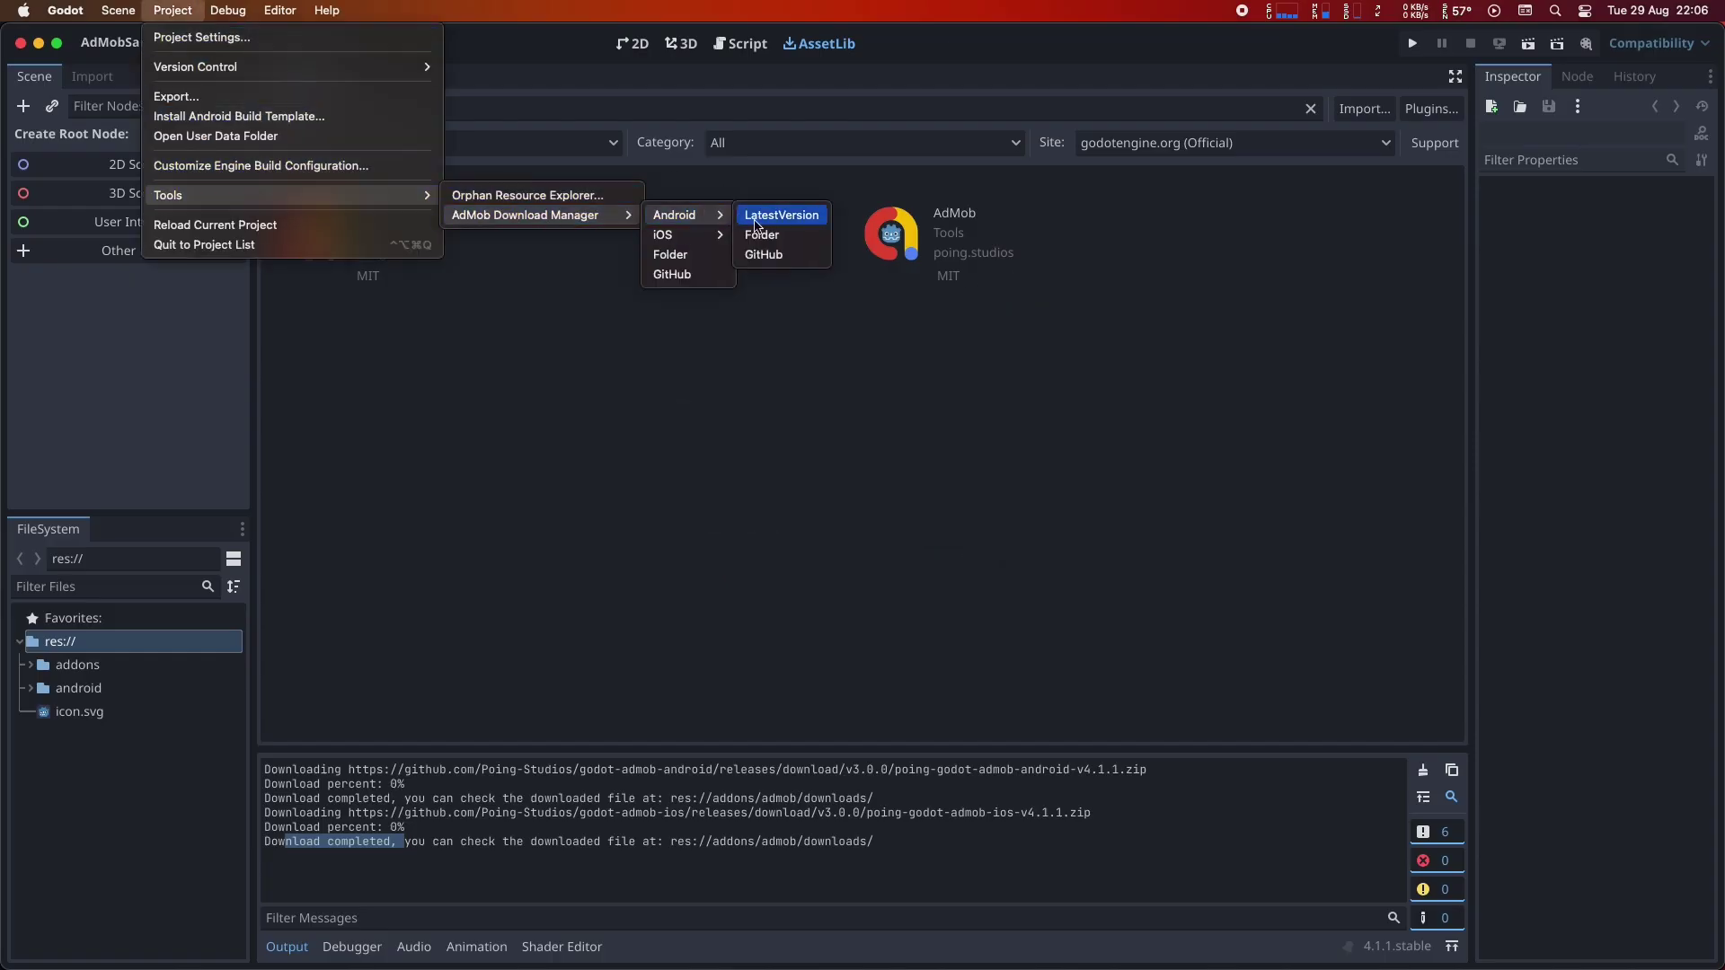
pyautogui.click(768, 239)
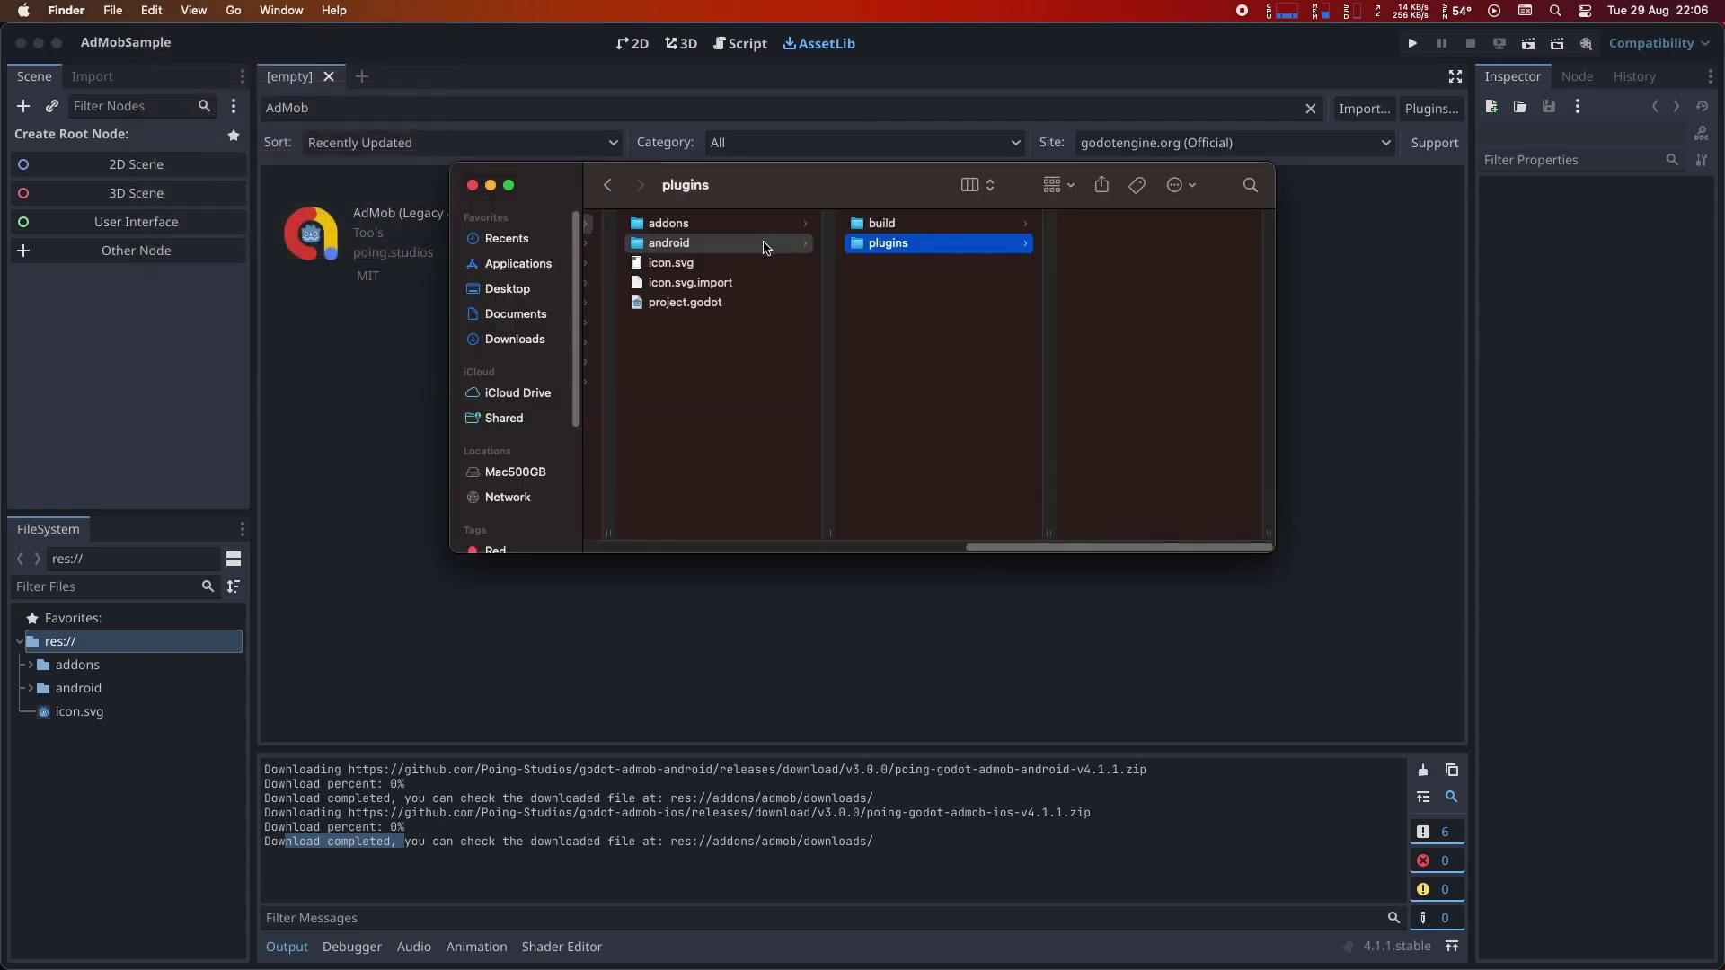
pyautogui.moveTo(860, 218); pyautogui.dragTo(775, 419)
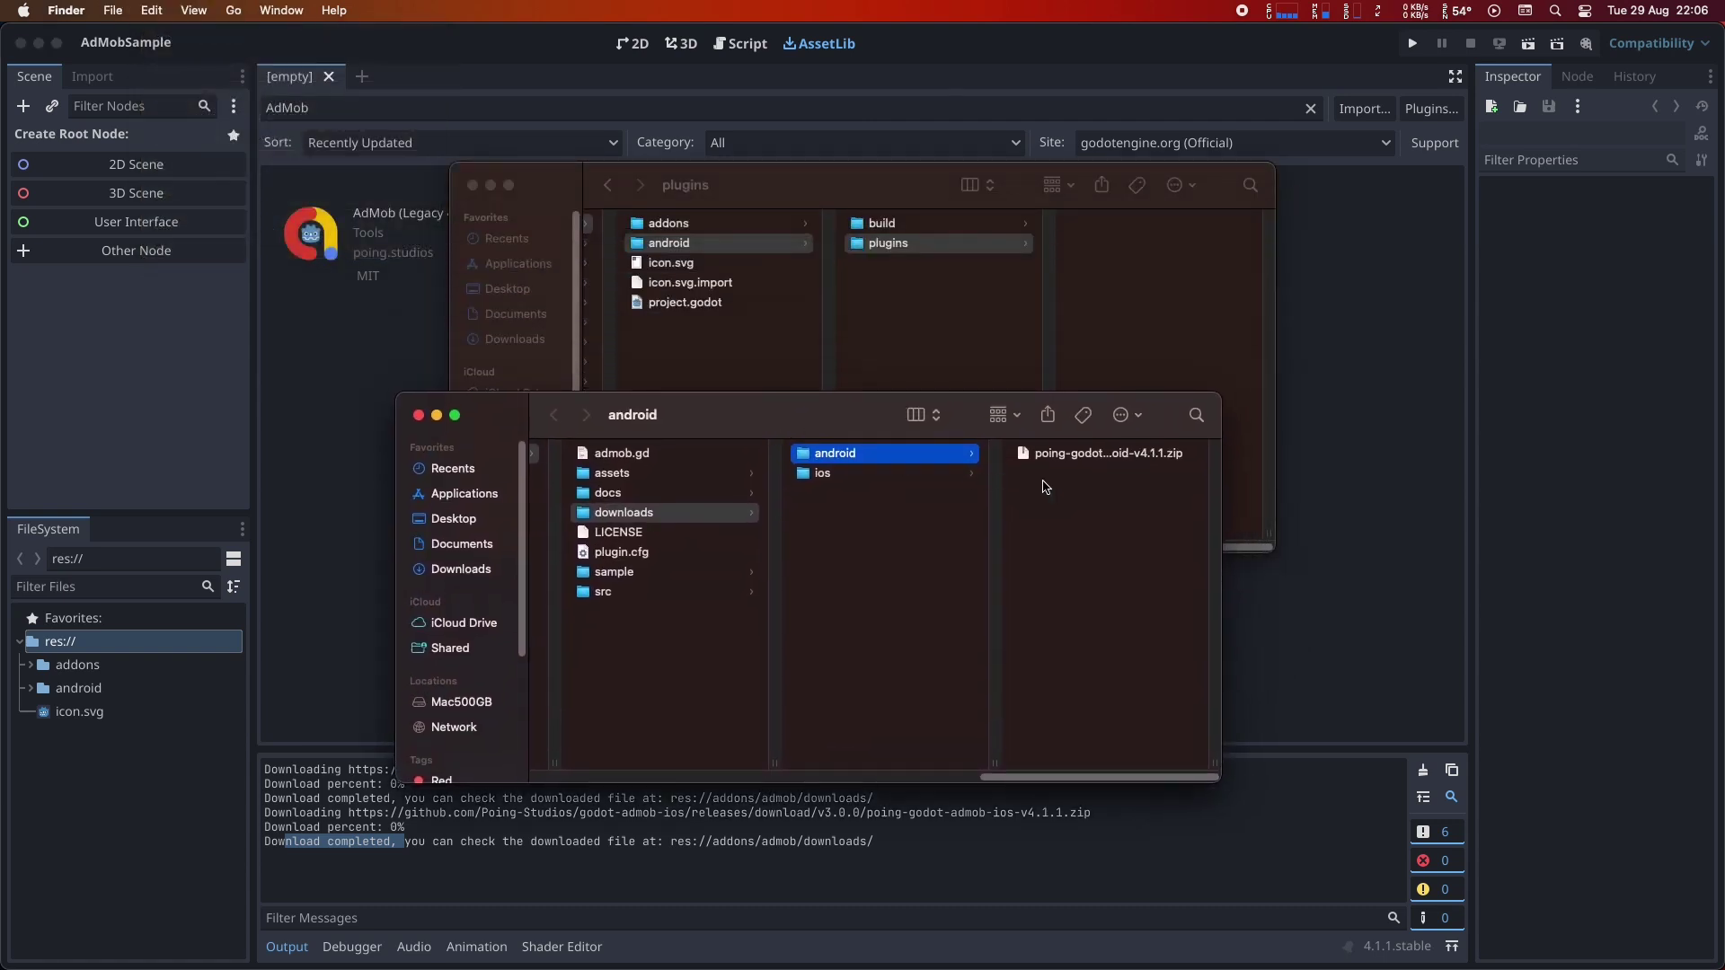
pyautogui.doubleClick(1092, 459)
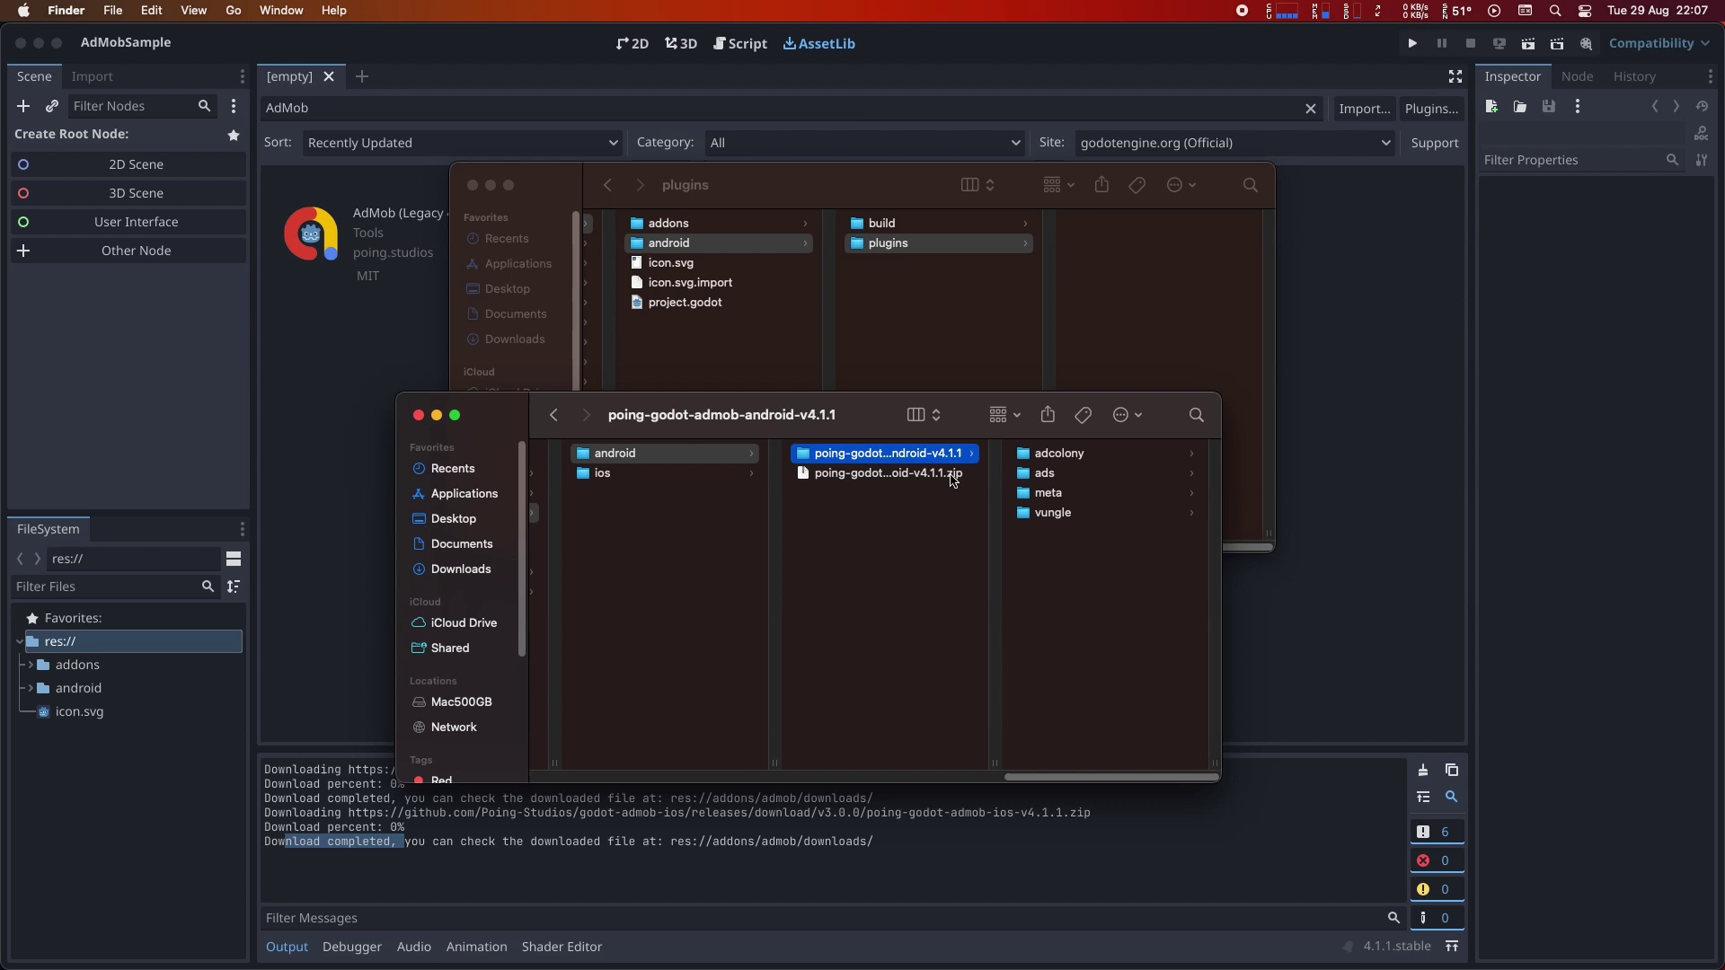
# Copy the extracted ads folder's .gdap file and libs folder into android/plugins.
pyautogui.doubleClick(995, 762)
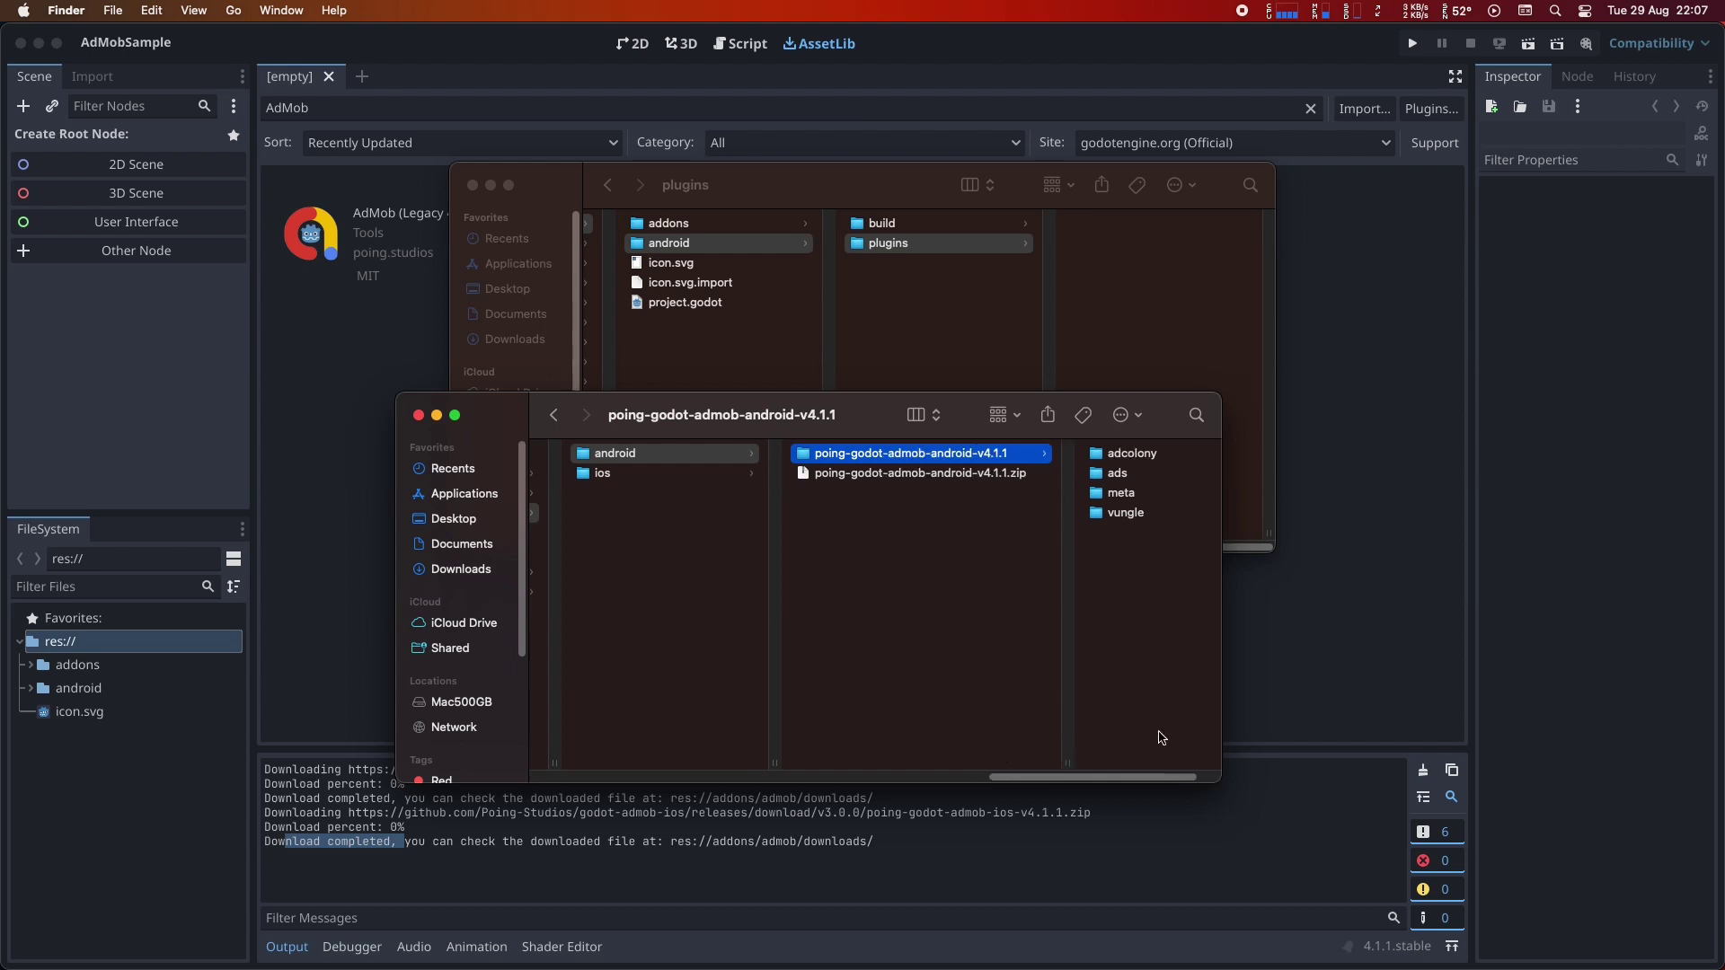
pyautogui.hscroll(2, 1163, 629)
pyautogui.click(1063, 476)
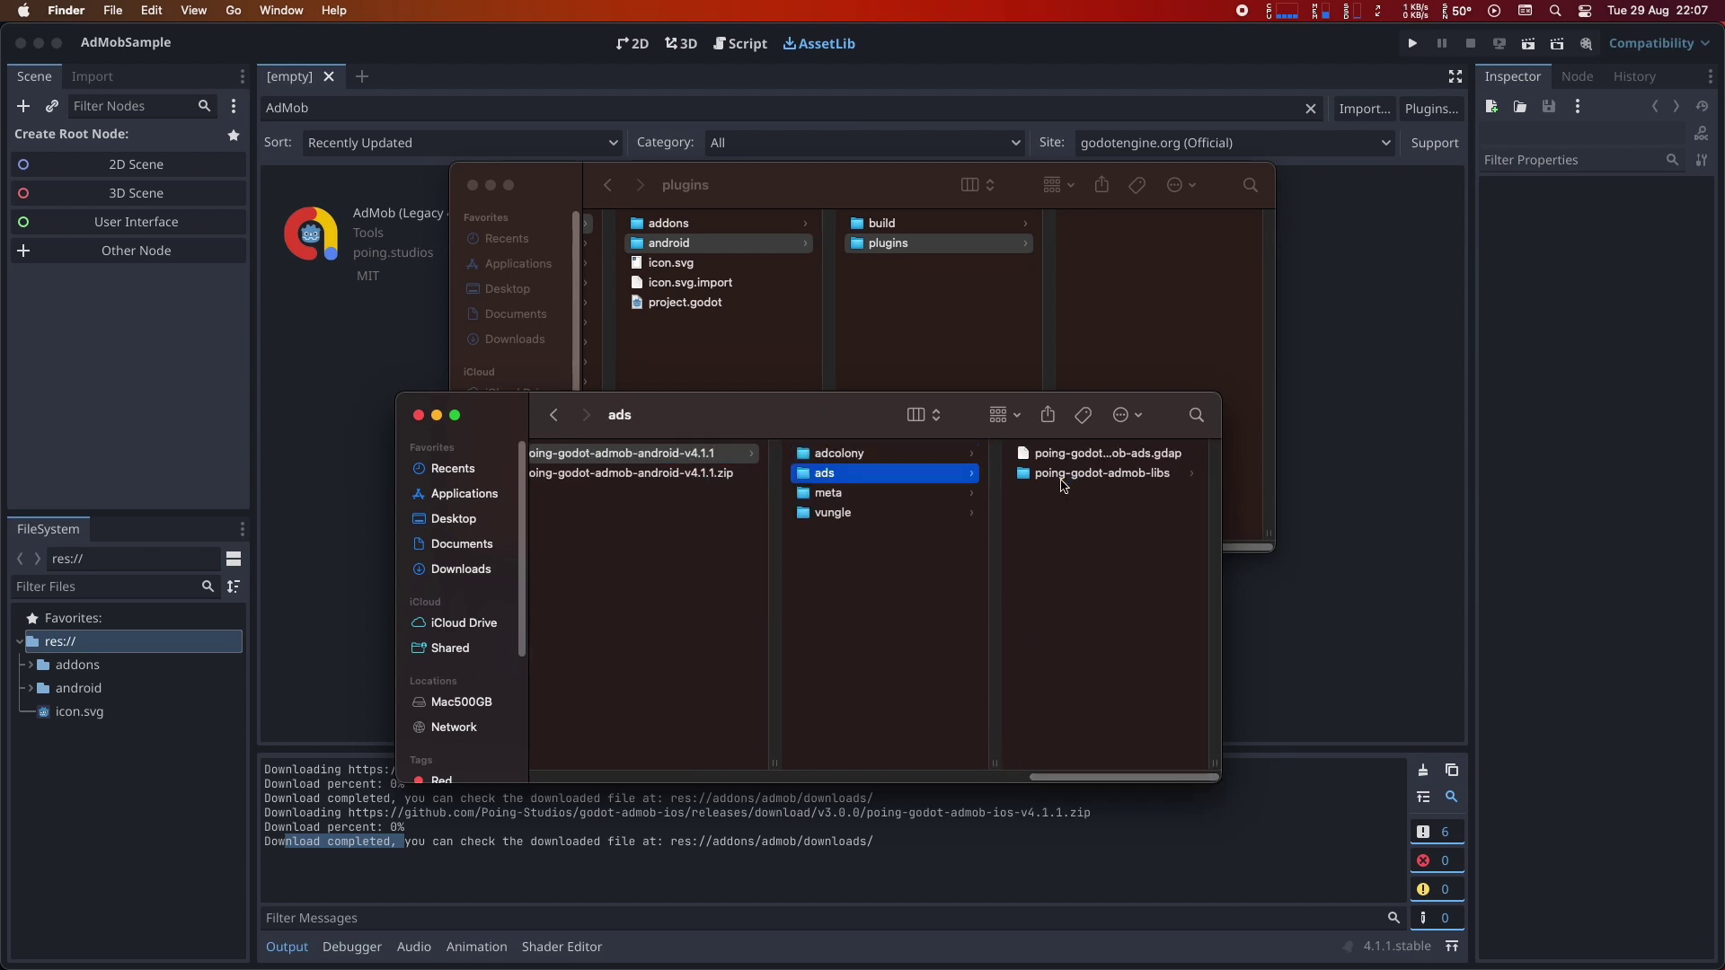
pyautogui.click(1071, 550)
pyautogui.press('super+a')
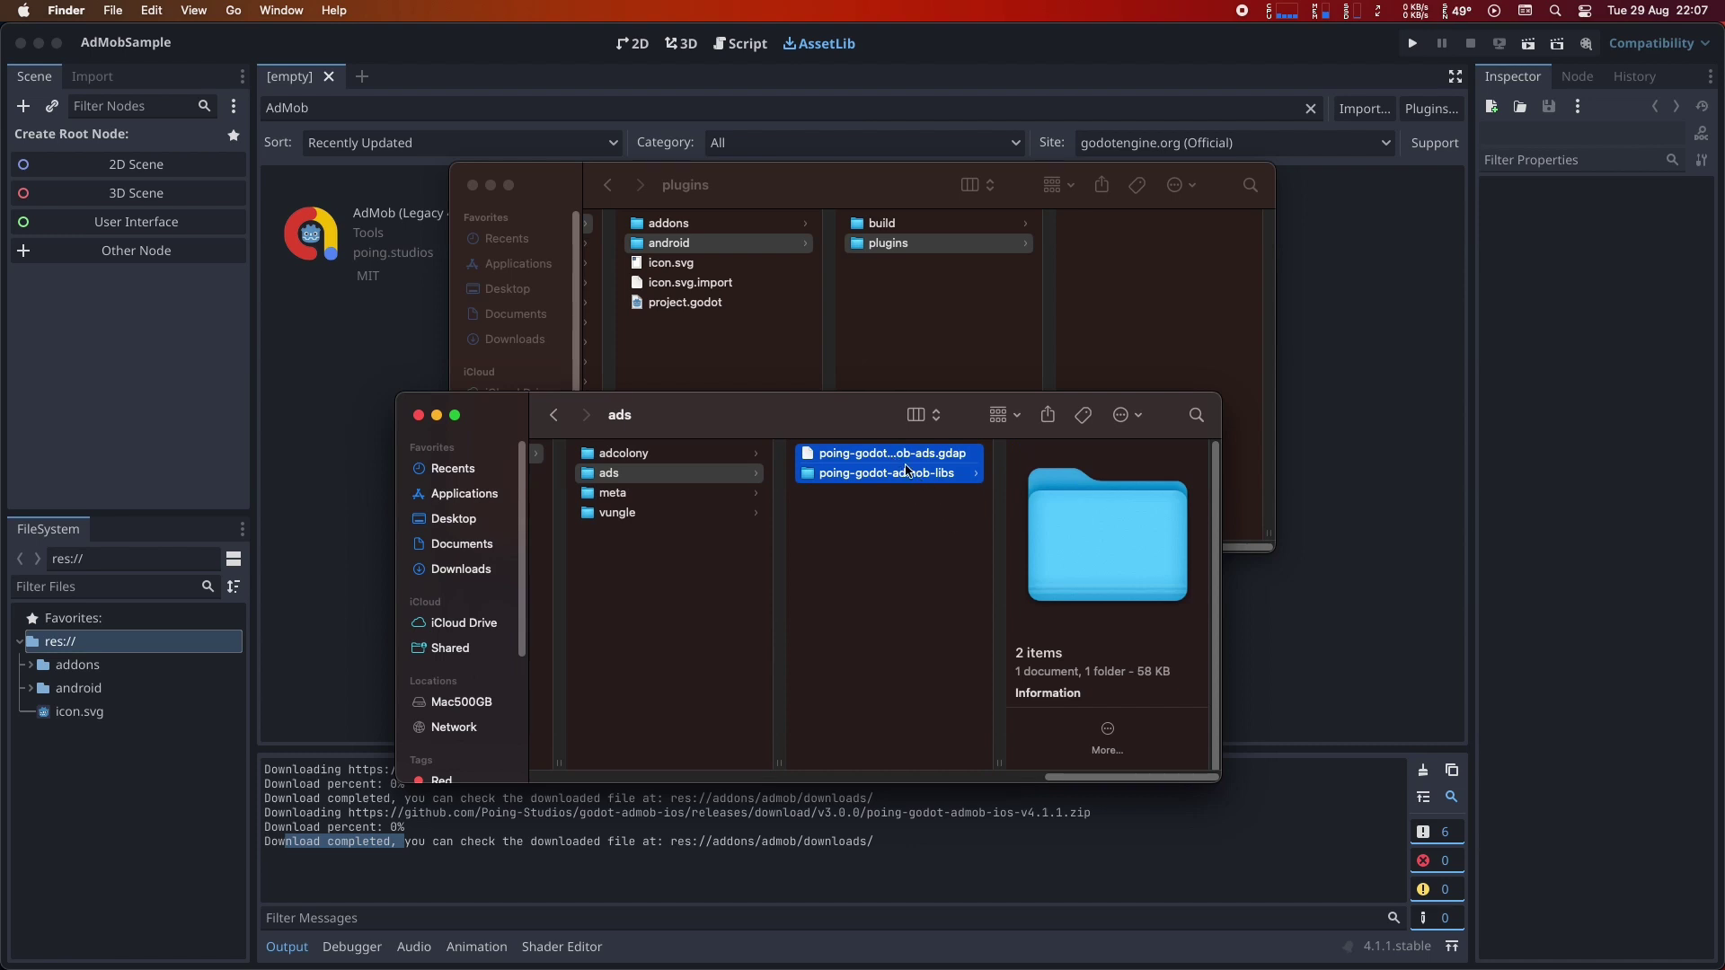
pyautogui.rightClick(897, 473)
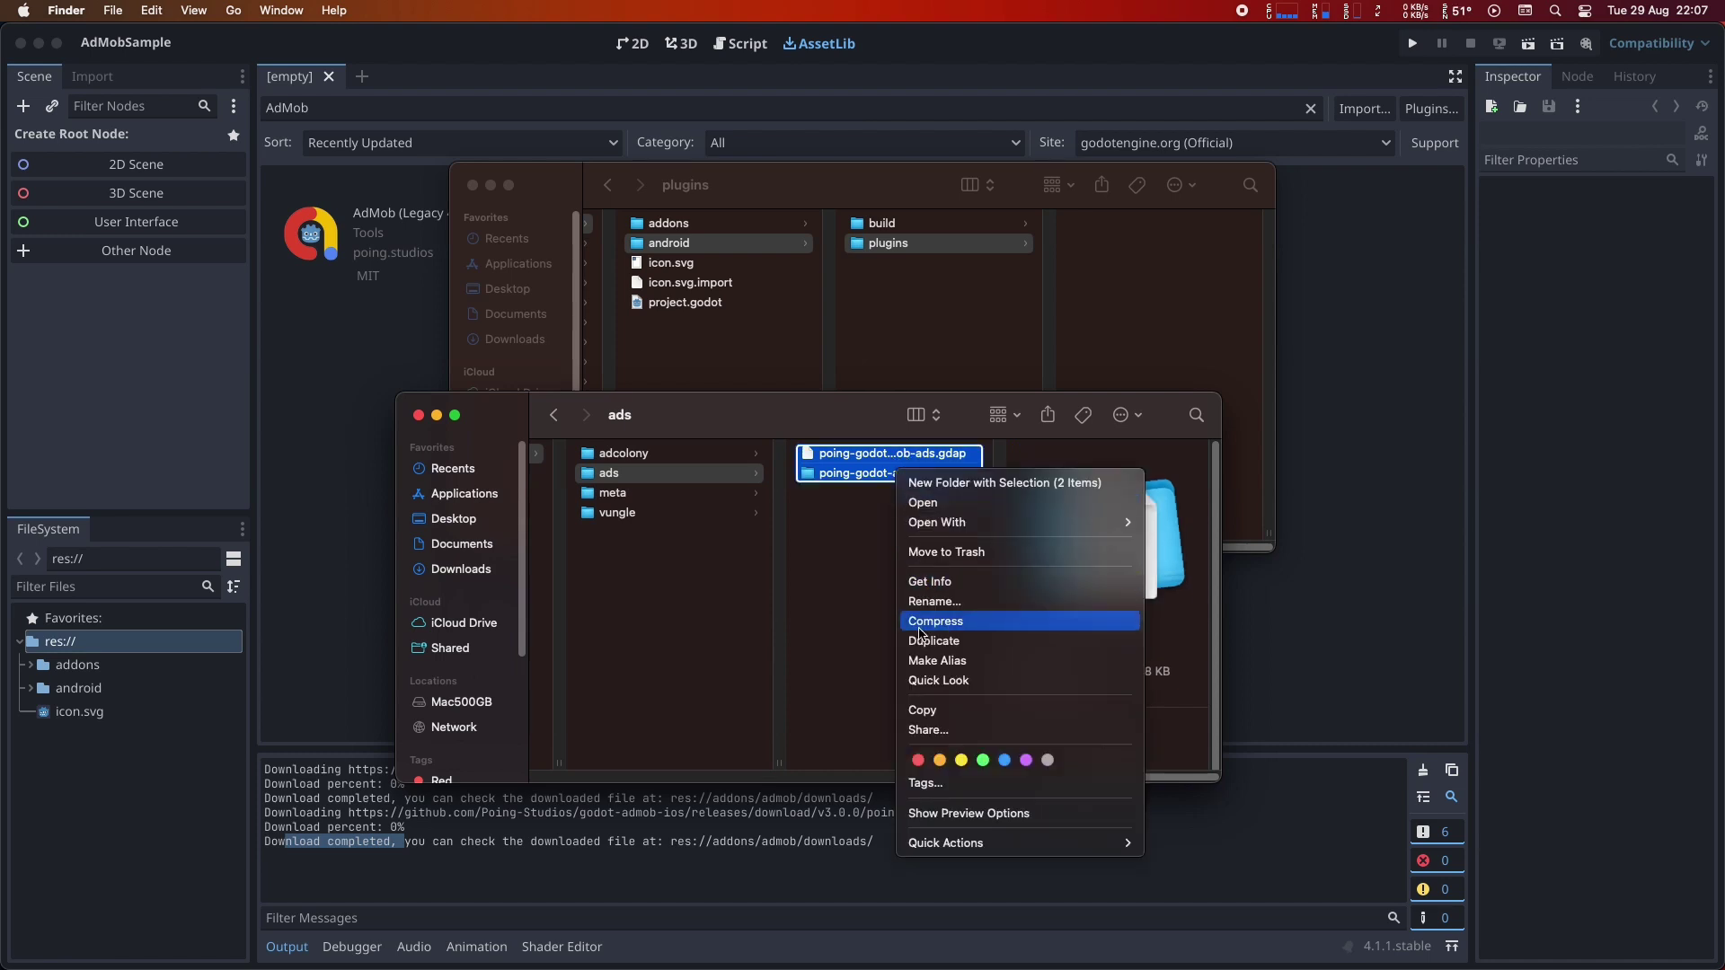
pyautogui.click(915, 712)
pyautogui.rightClick(1135, 293)
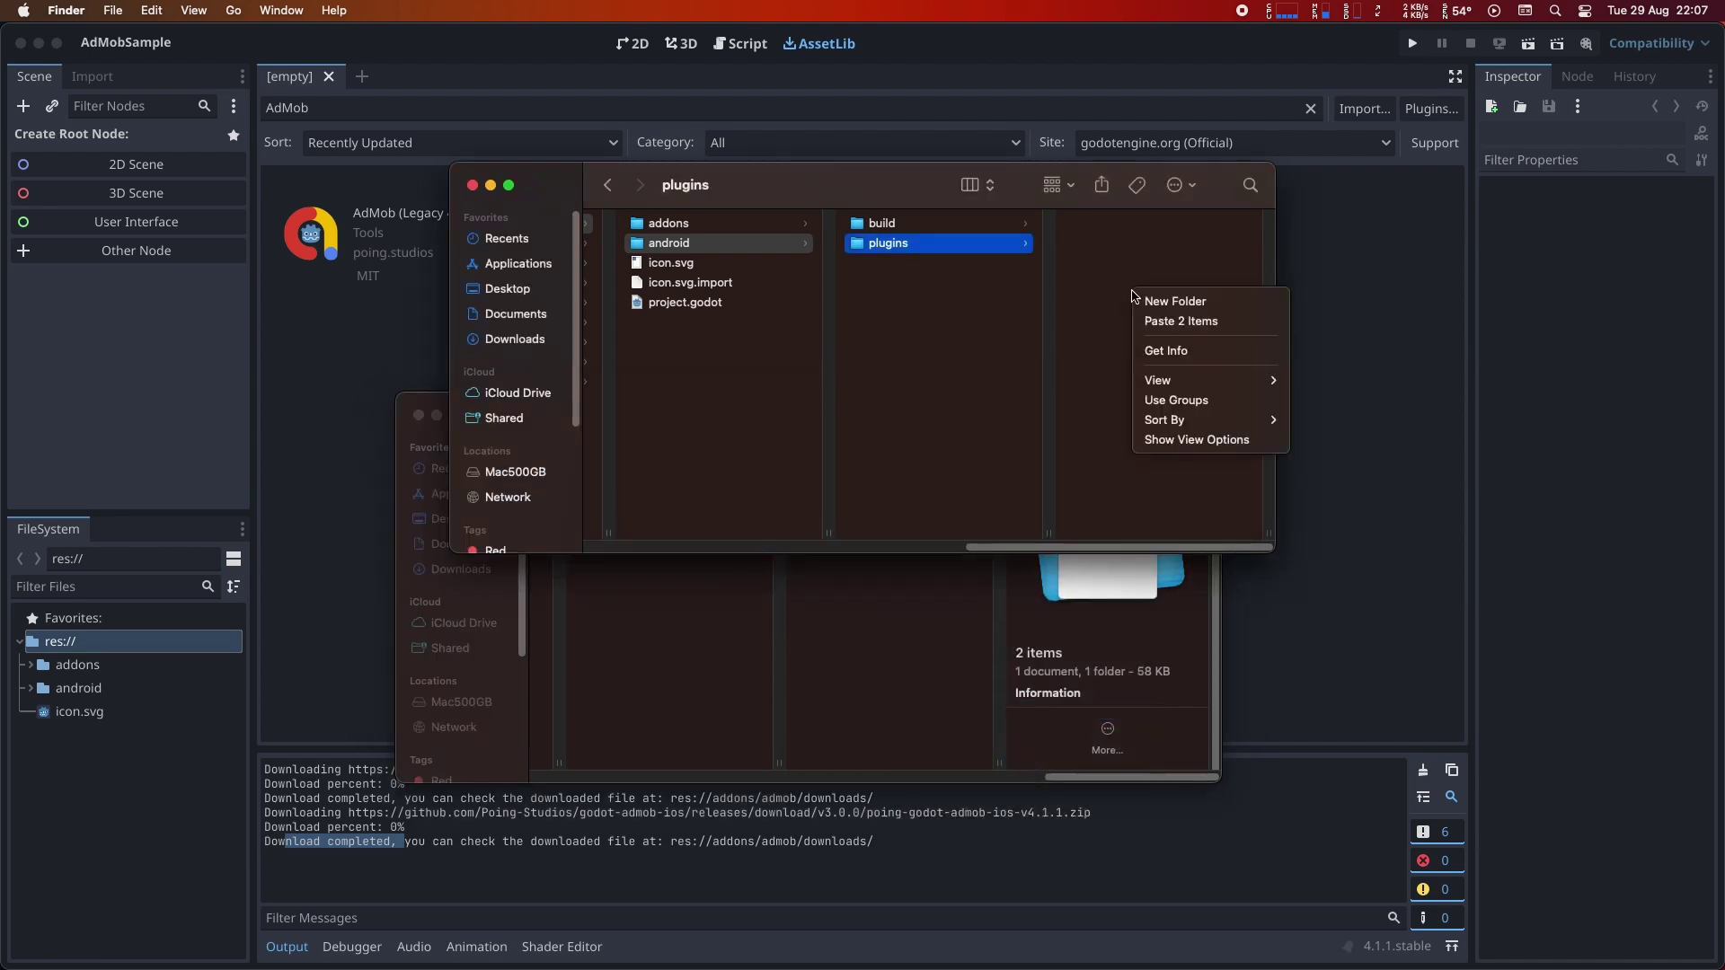
pyautogui.click(1165, 321)
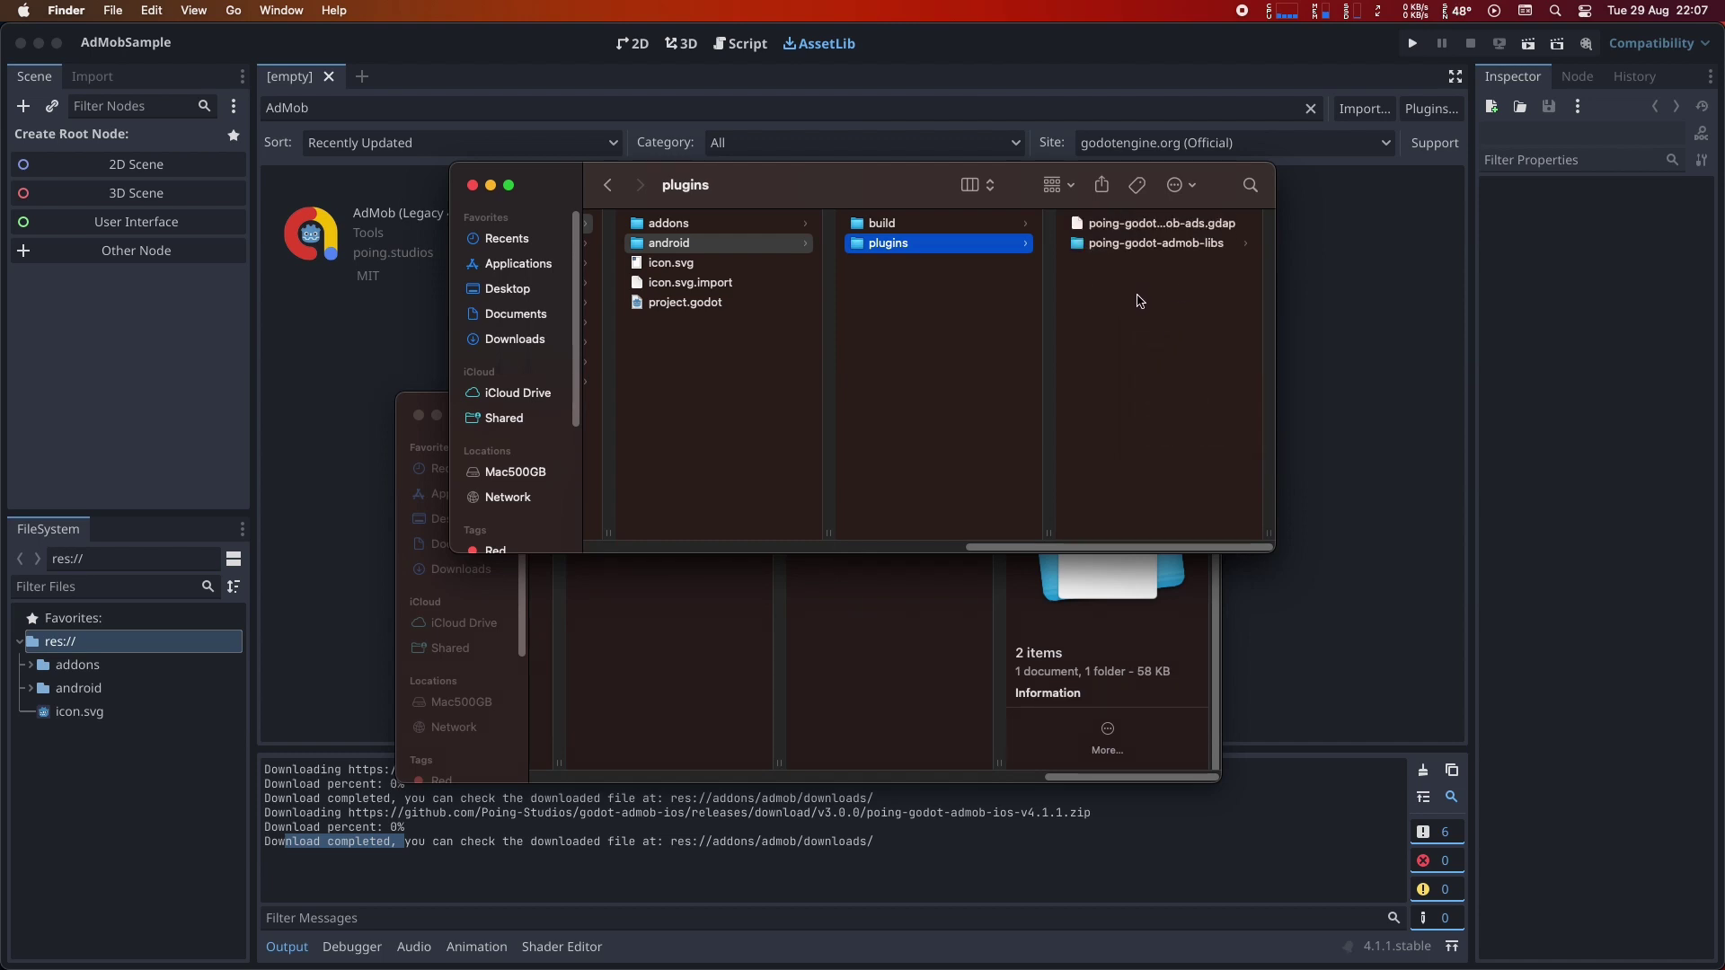
# Read docs step 3 on adding the AdMob App ID to AndroidManifest.xml, then return to Finder.
pyautogui.press('super+Tab')
pyautogui.press('super+Tab')
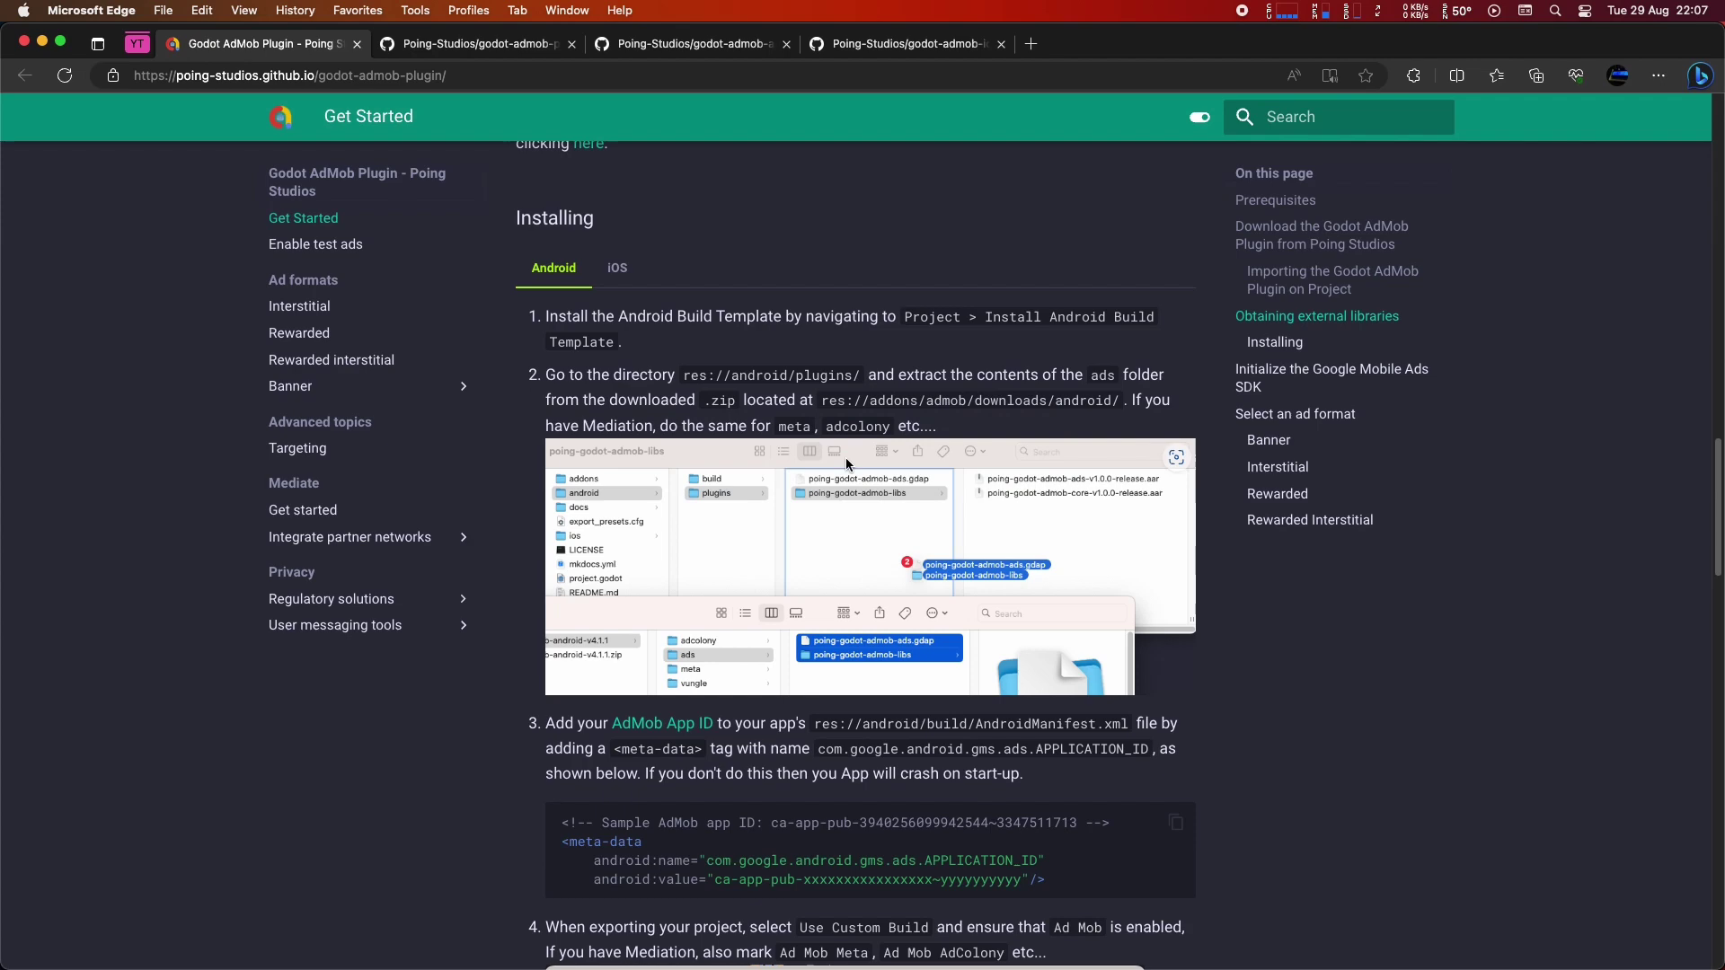
pyautogui.scroll(-1, 612, 590)
pyautogui.scroll(-1, 610, 590)
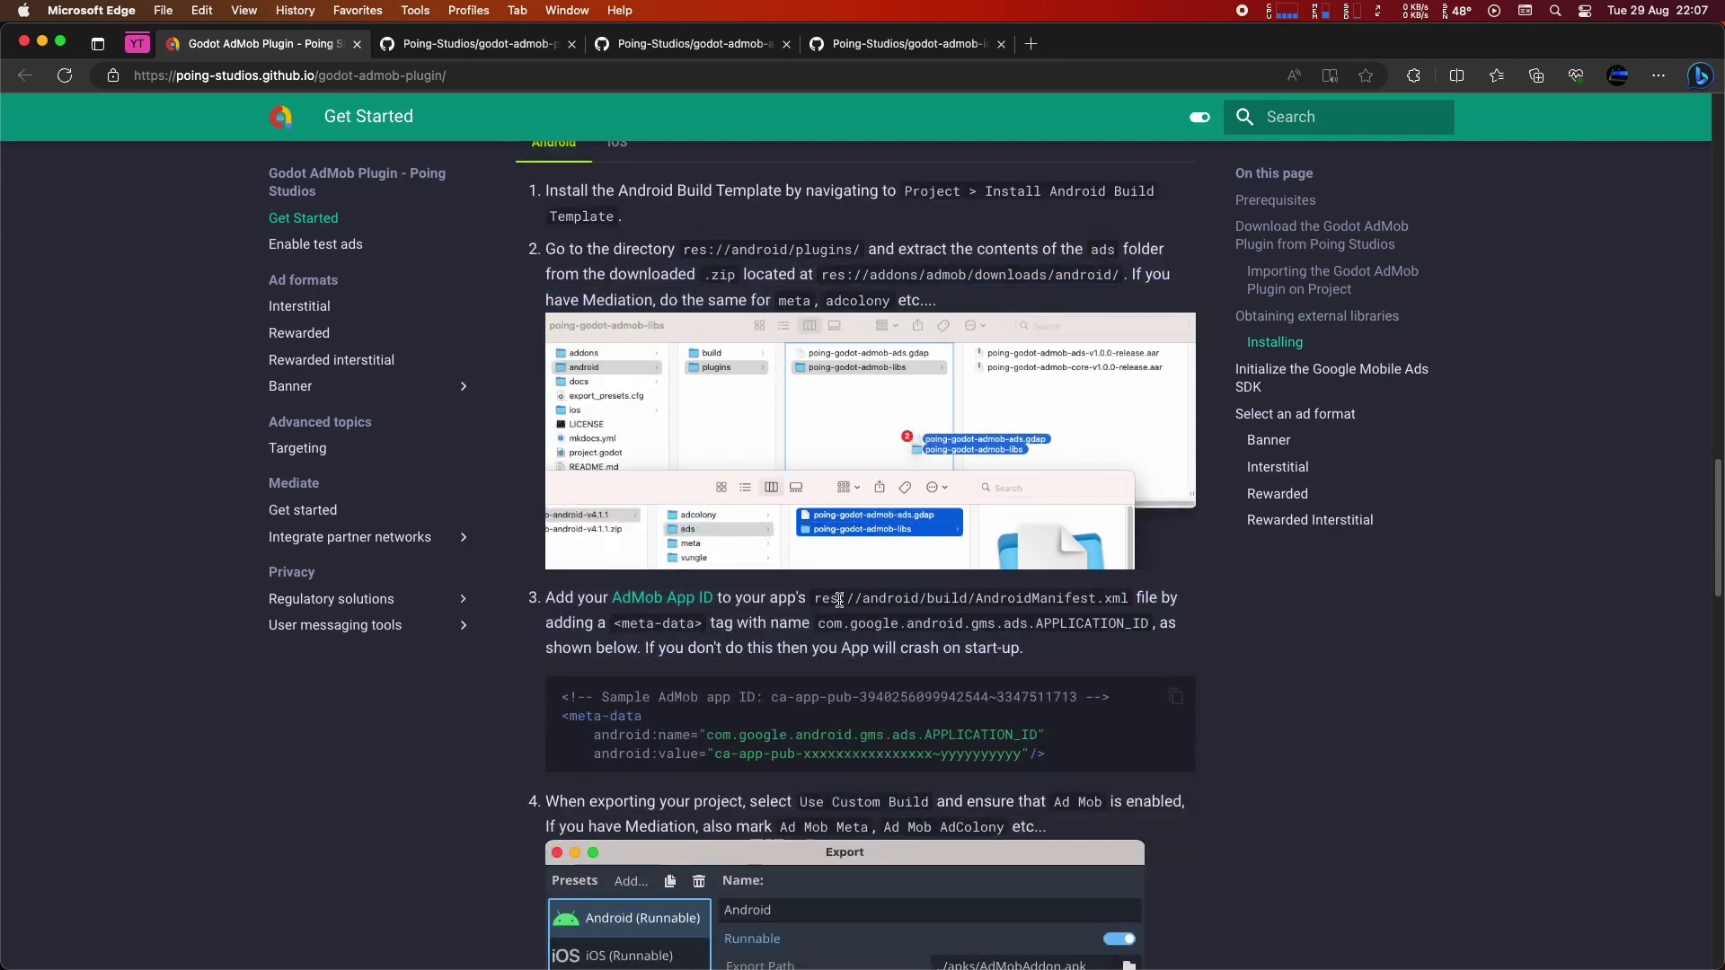
pyautogui.moveTo(839, 600); pyautogui.dragTo(1080, 594)
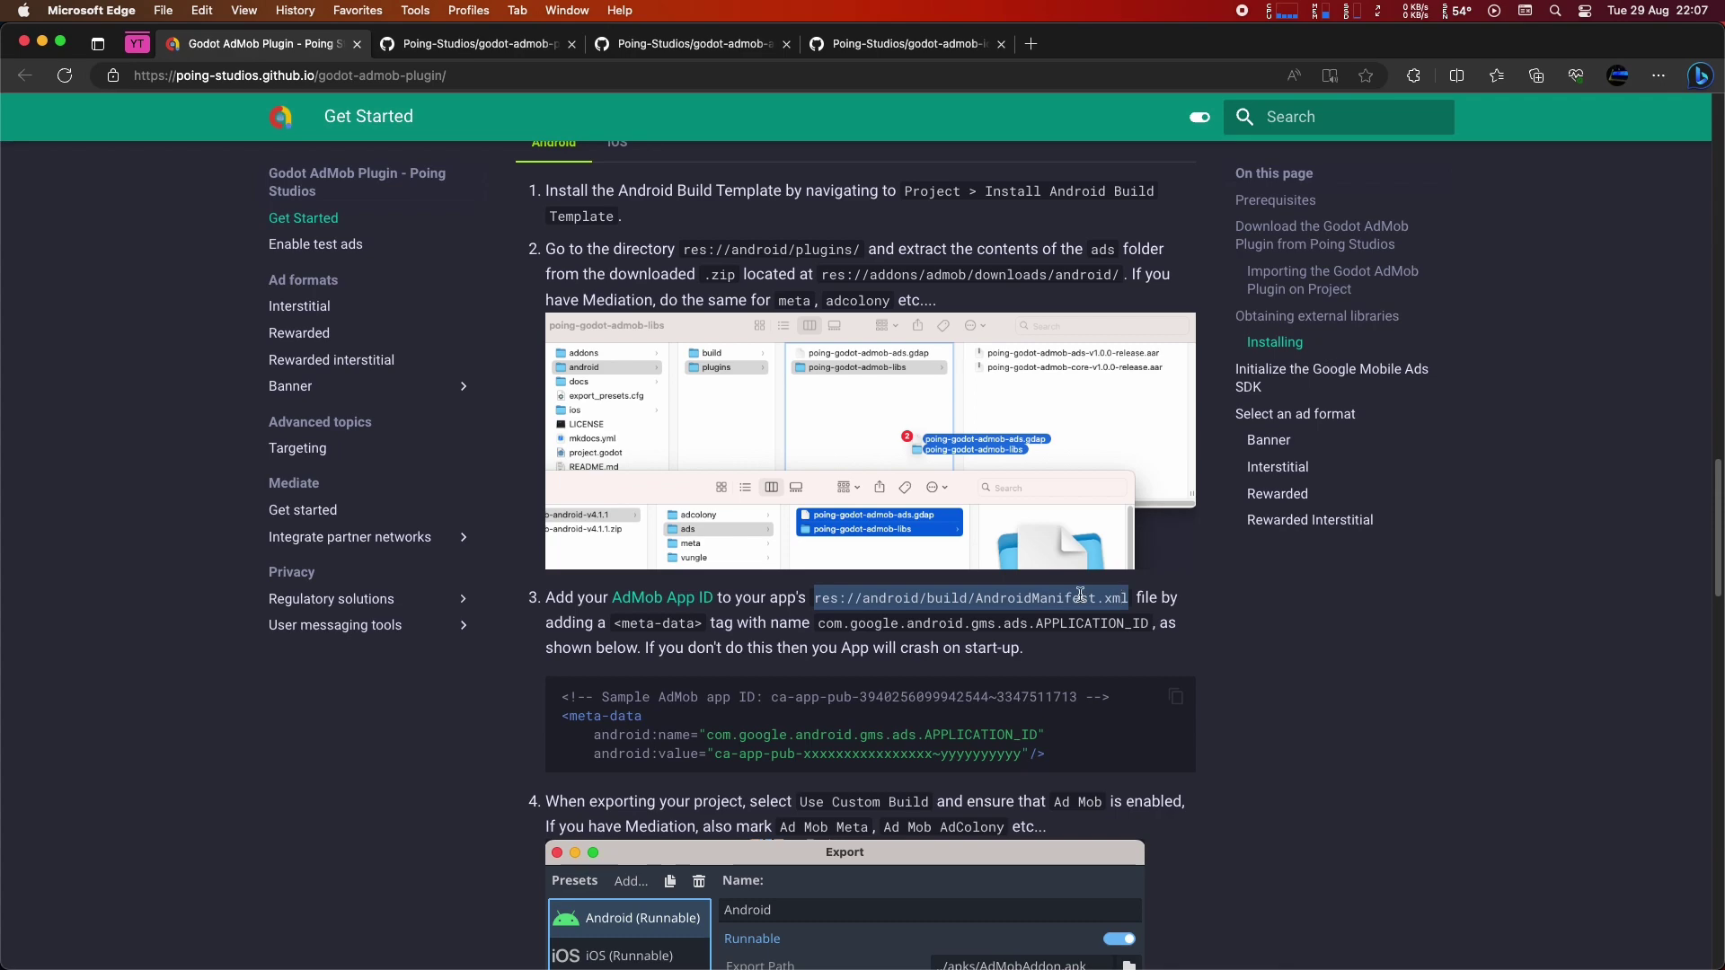
pyautogui.click(683, 608)
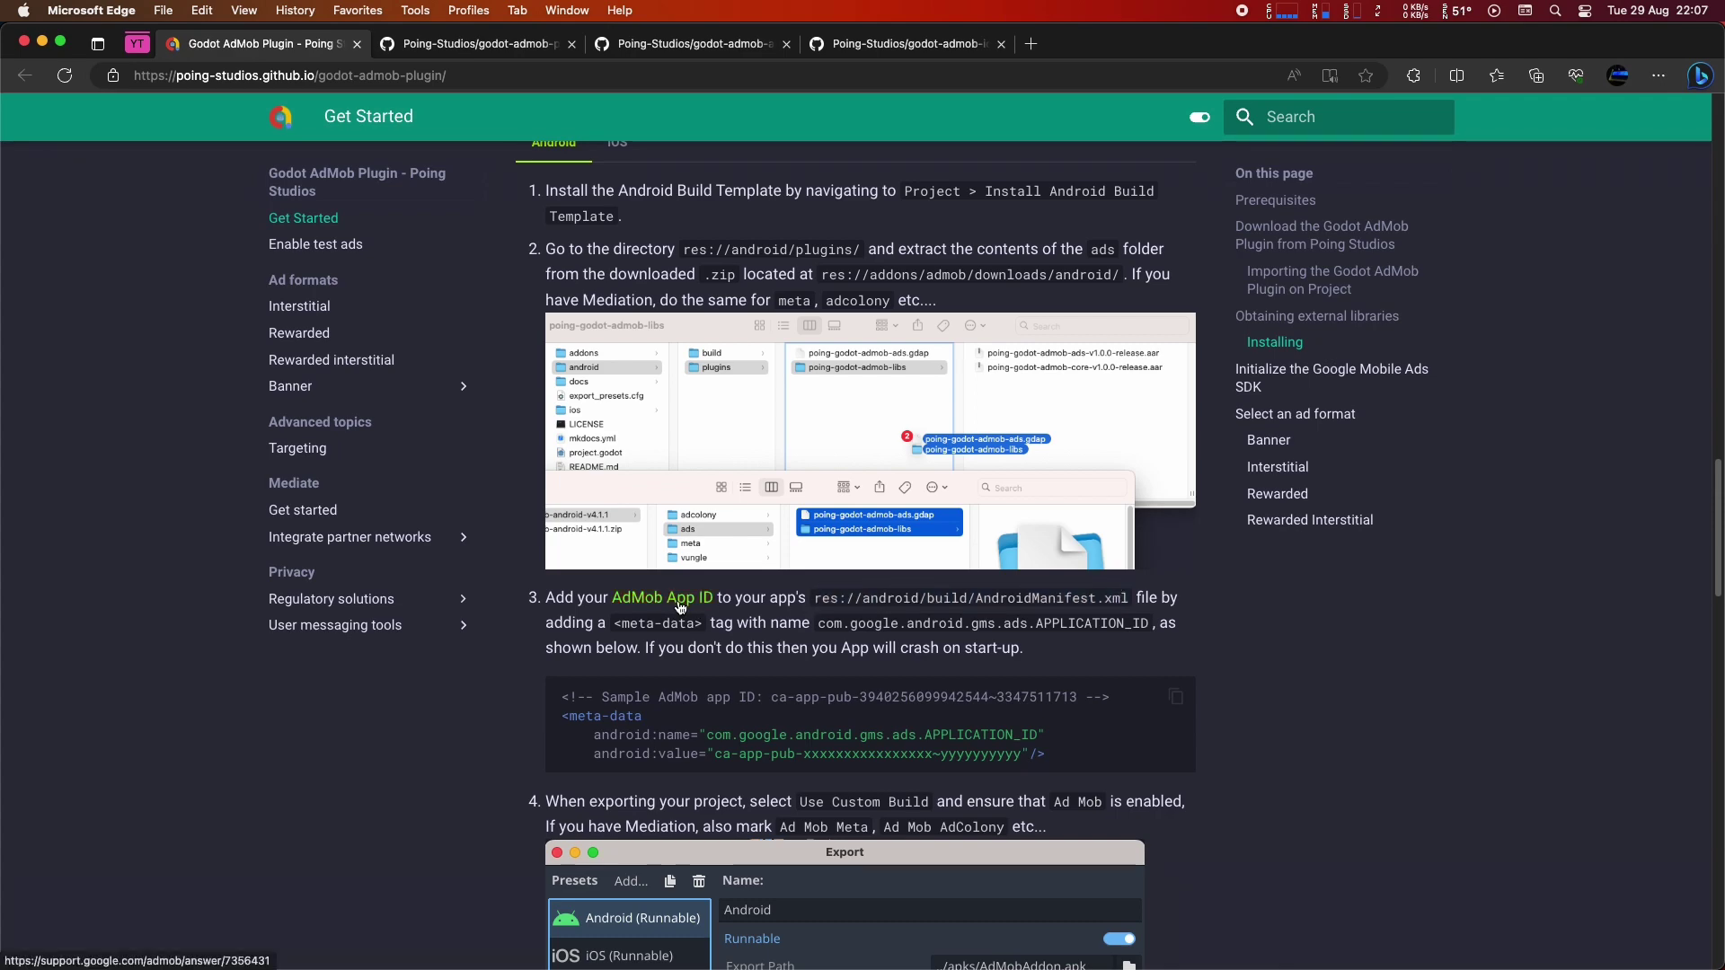
pyautogui.click(680, 607)
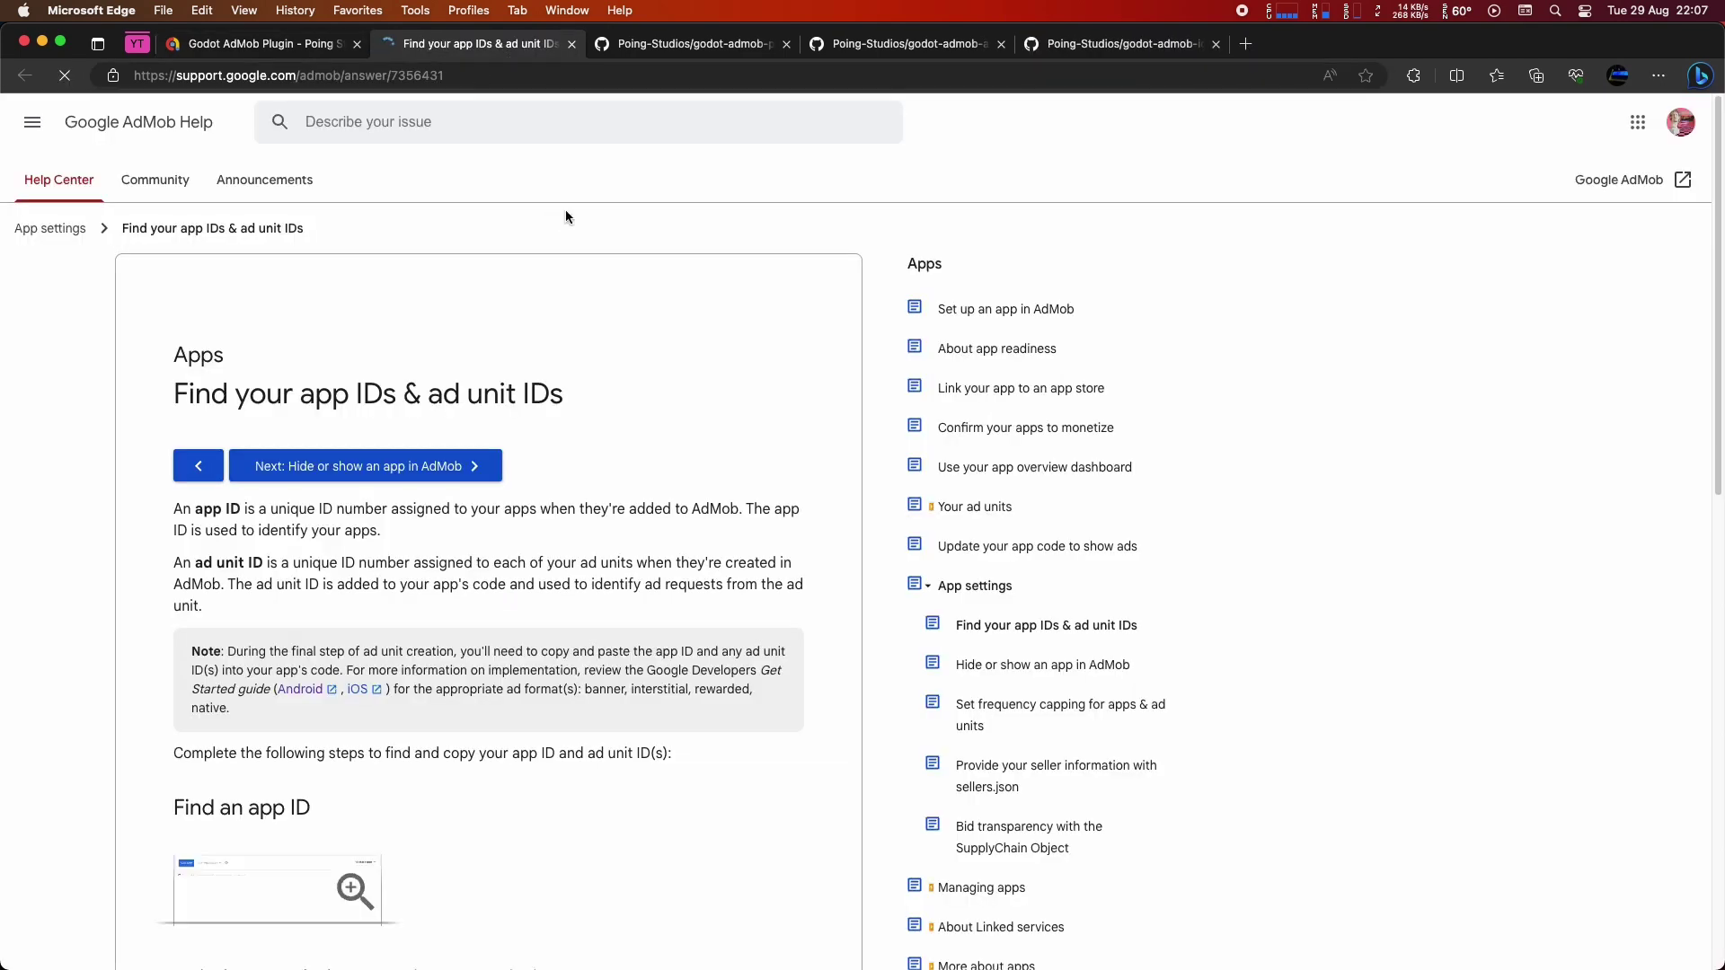
pyautogui.press('super+w')
pyautogui.scroll(-3, 937, 471)
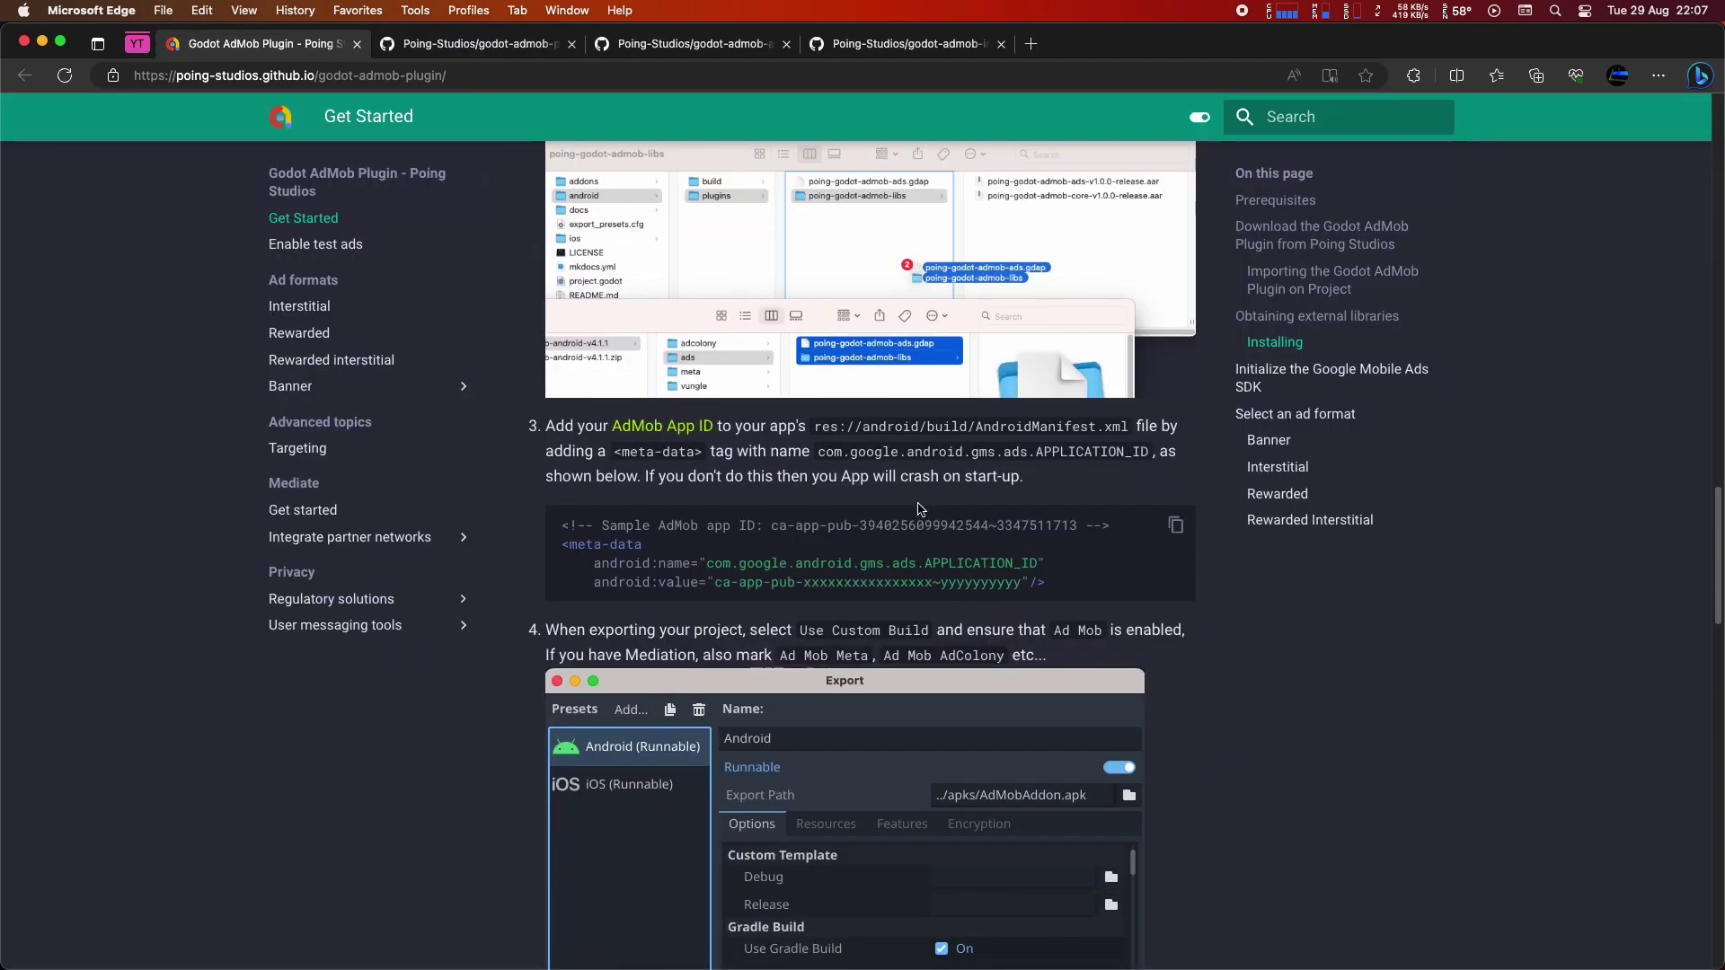
pyautogui.press('super+Tab')
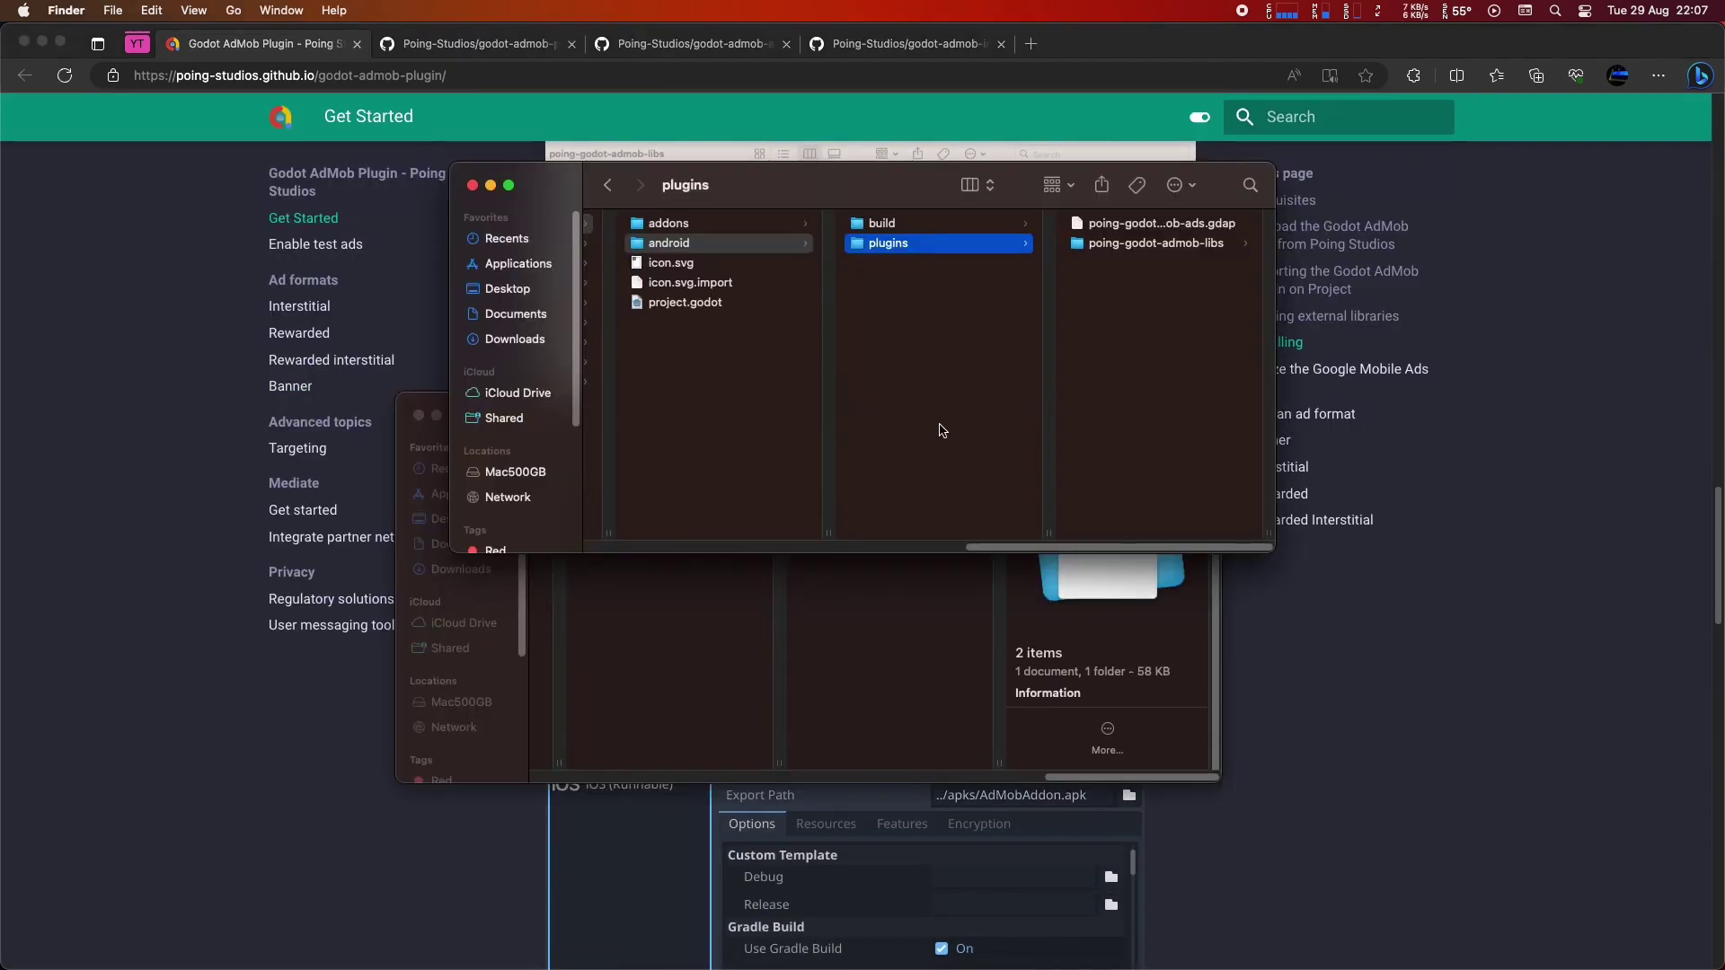
# Close the ads Finder window and select AndroidManifest.xml in AdMobSample/android/build.
pyautogui.click(726, 604)
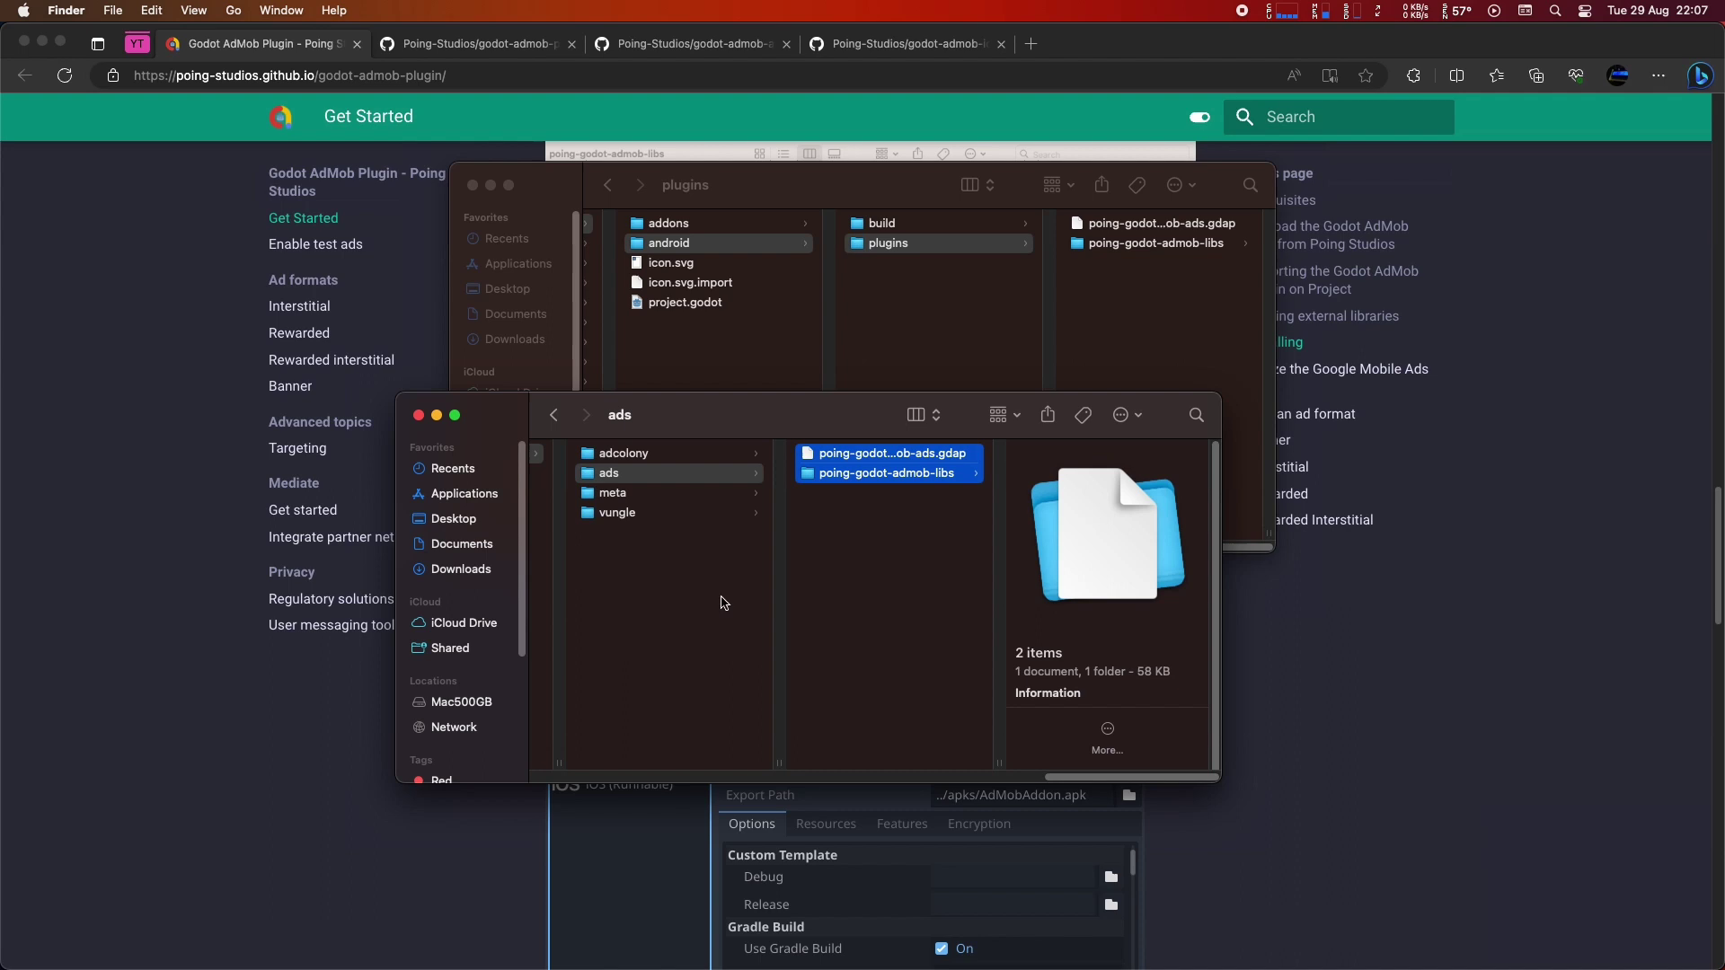
pyautogui.press('super+w')
pyautogui.press('Left')
pyautogui.press('Left')
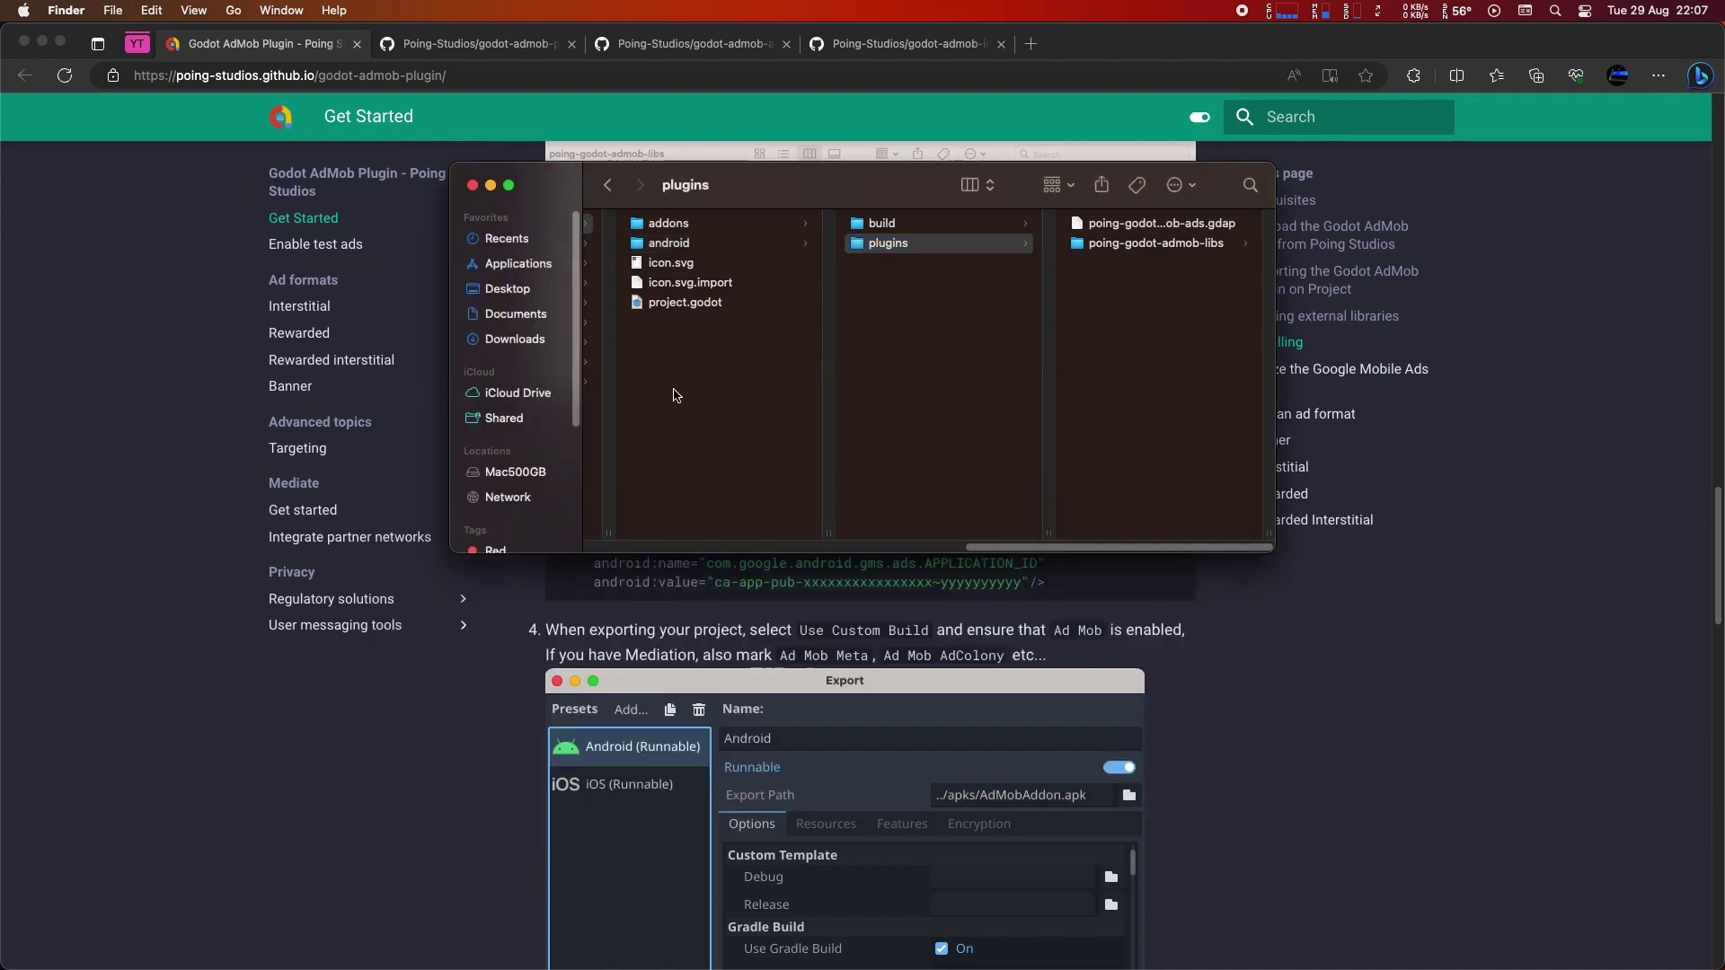
pyautogui.click(858, 244)
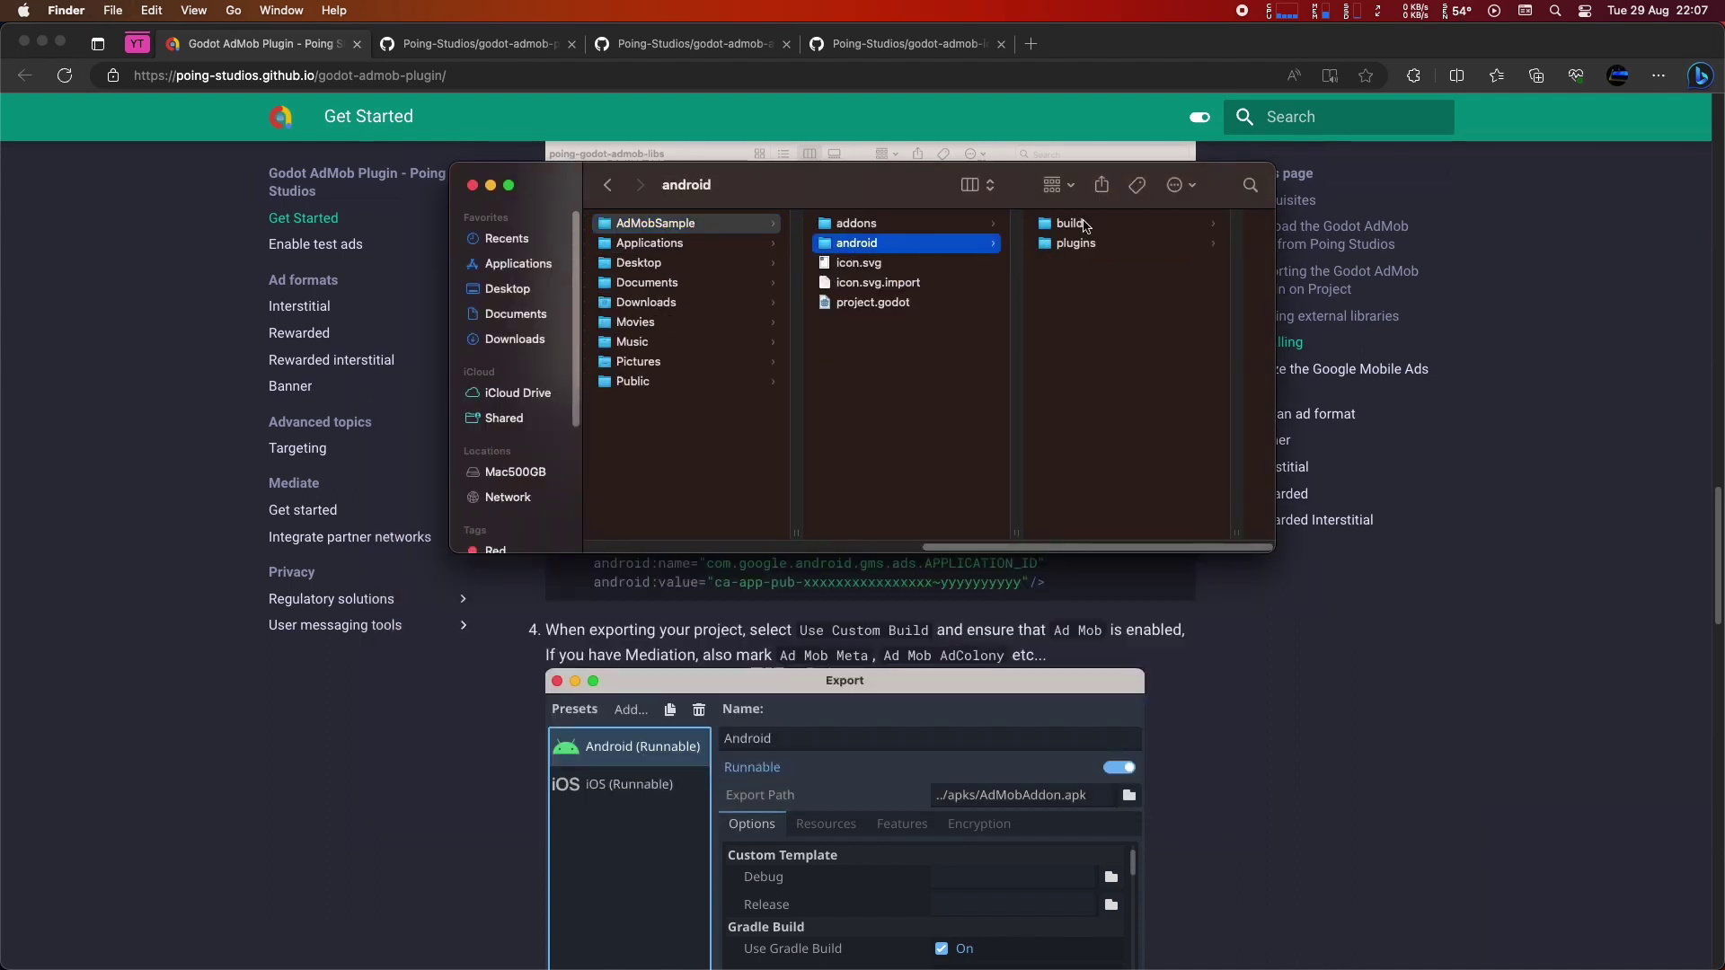
pyautogui.click(1070, 224)
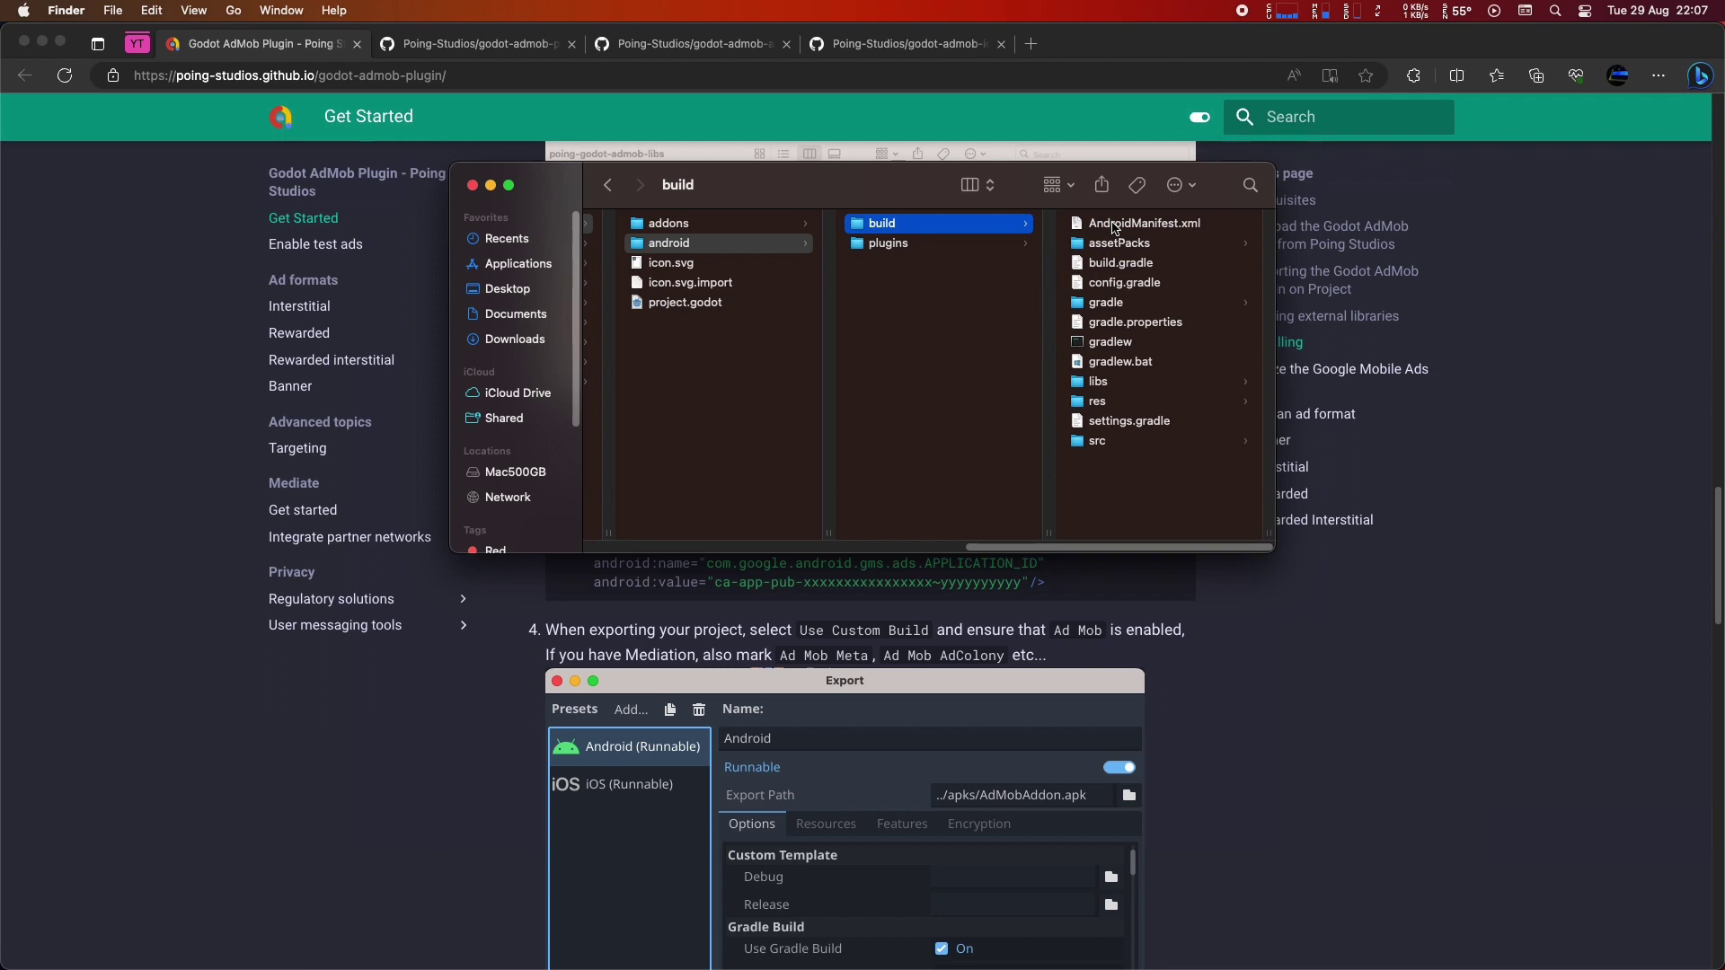
pyautogui.click(1114, 225)
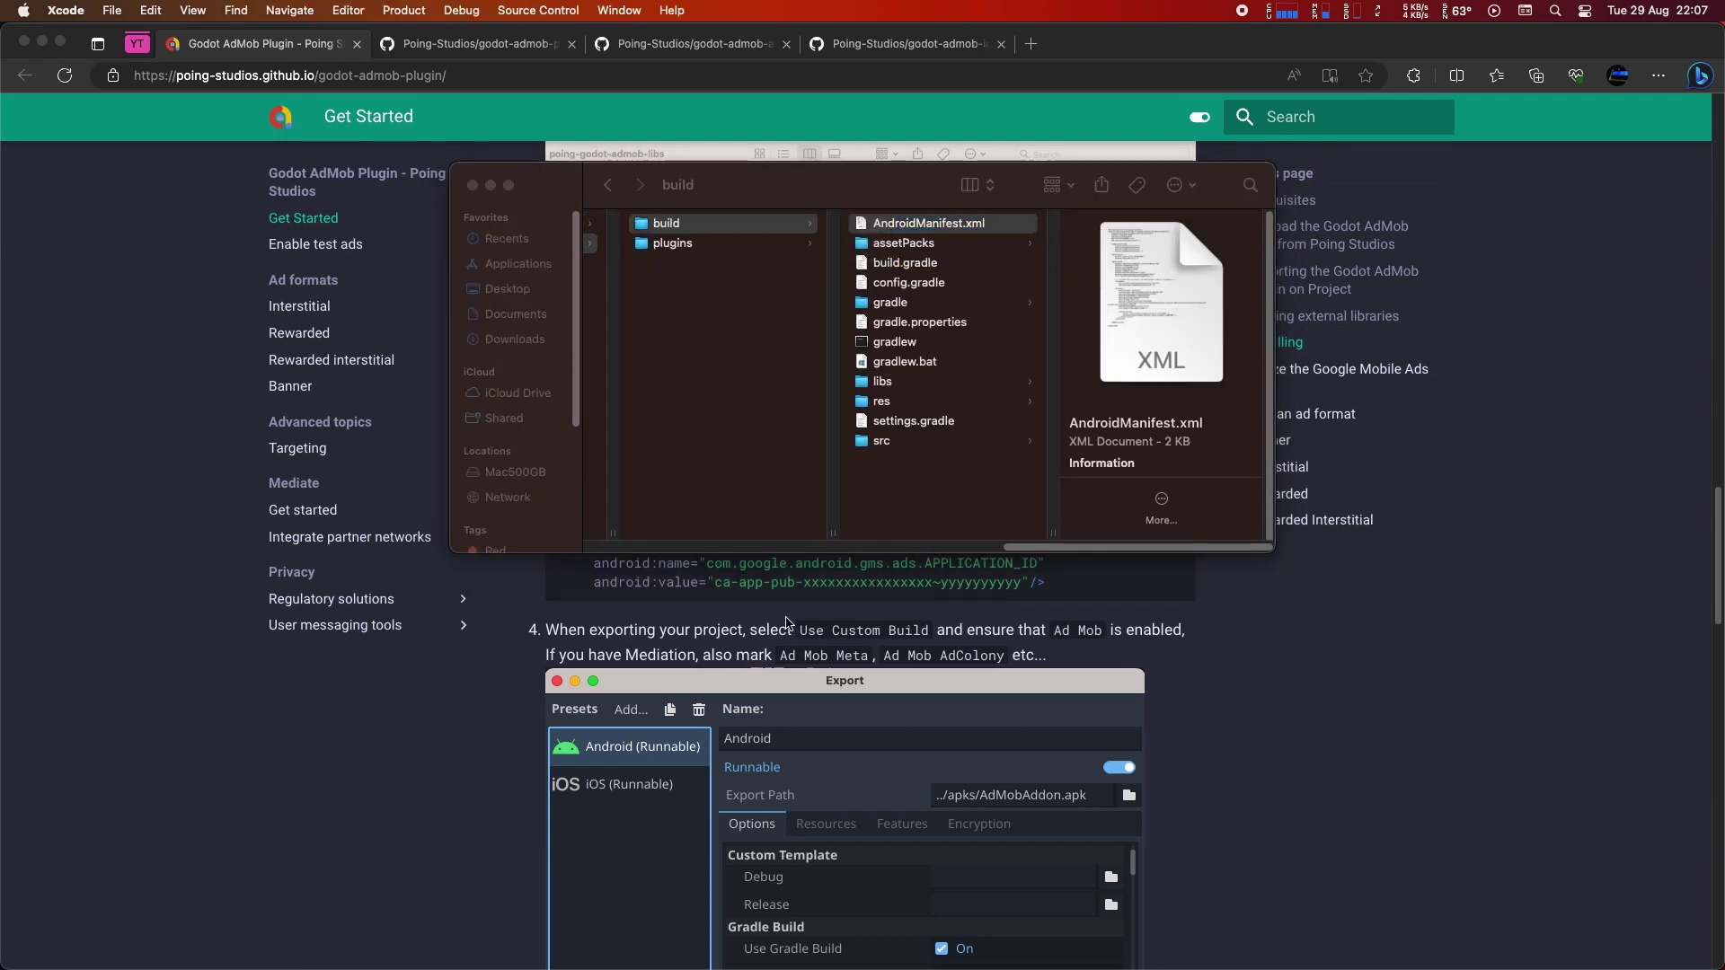
pyautogui.click(786, 622)
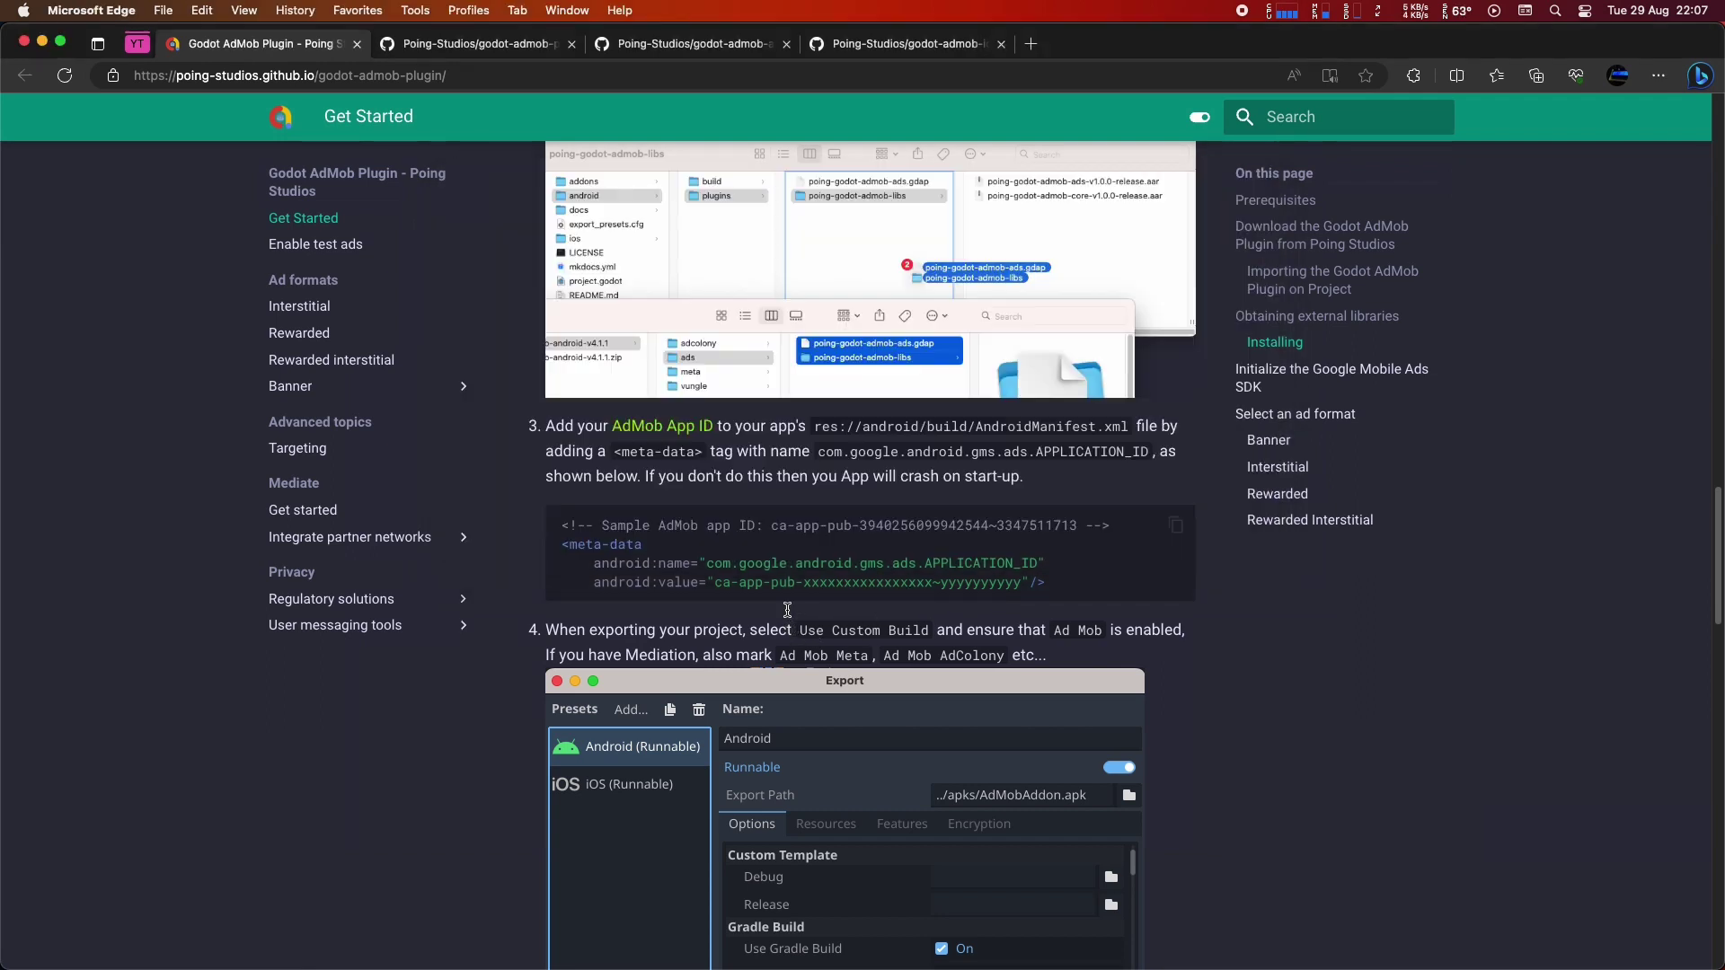
# Paste the docs' AdMob meta-data snippet into AndroidManifest.xml at line 51.
pyautogui.click(1176, 527)
pyautogui.press('super+Tab')
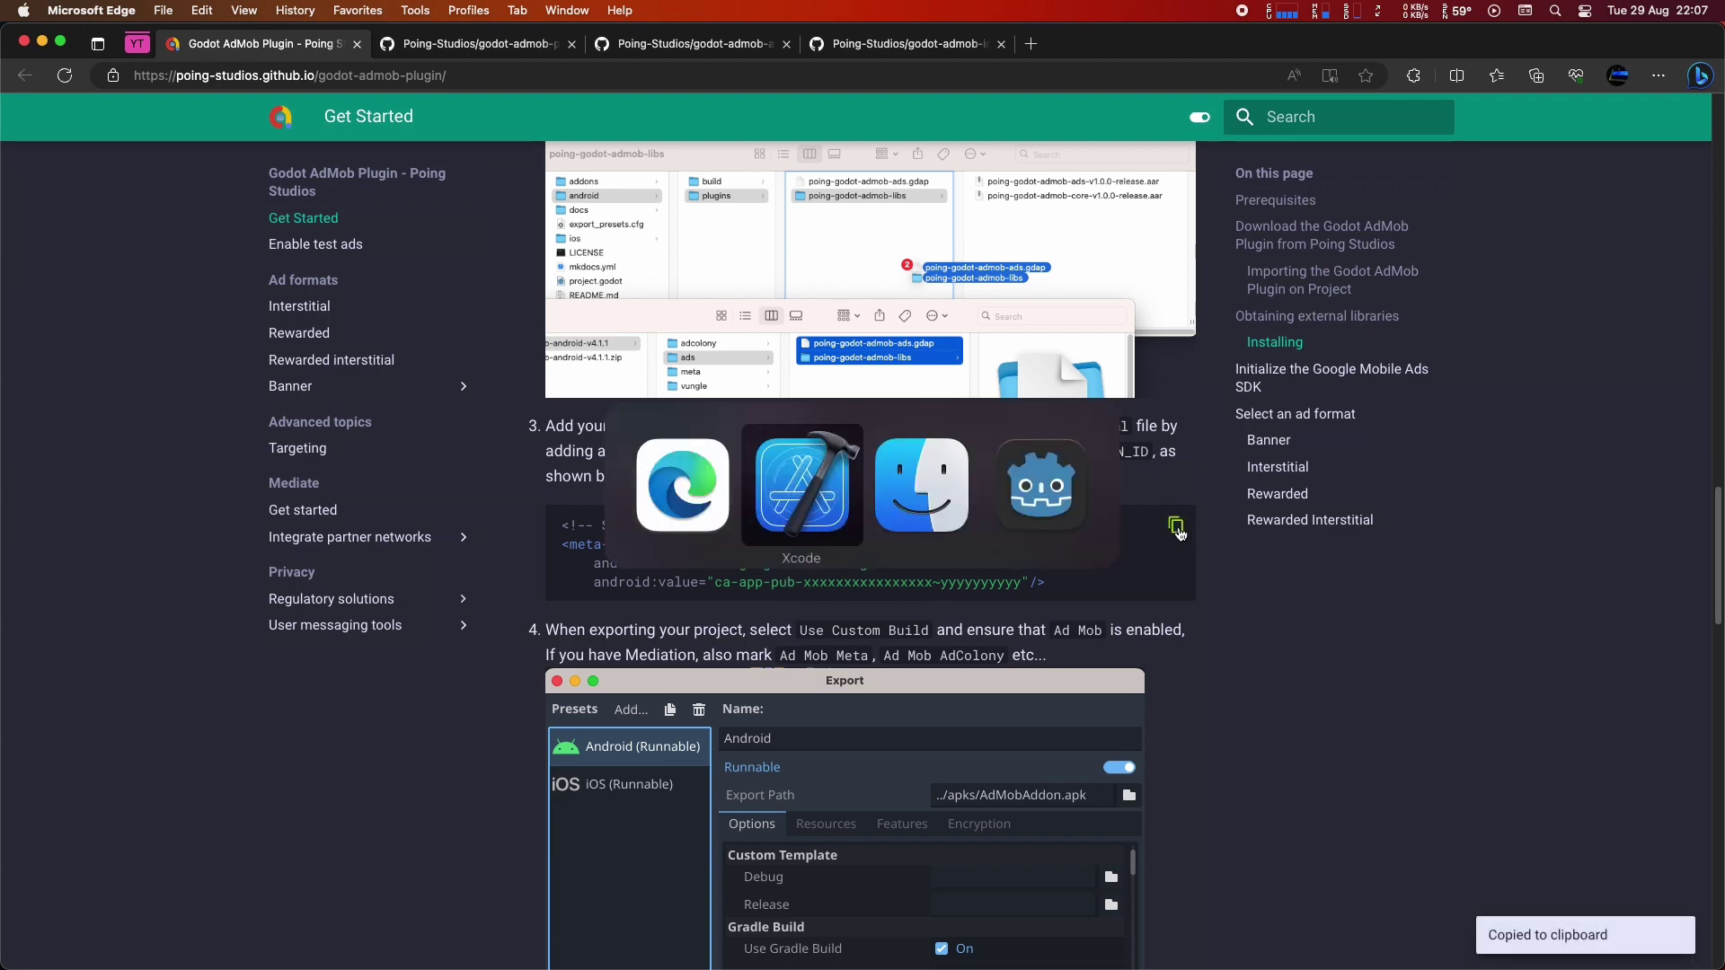
pyautogui.scroll(-1, 759, 394)
pyautogui.scroll(-8, 759, 394)
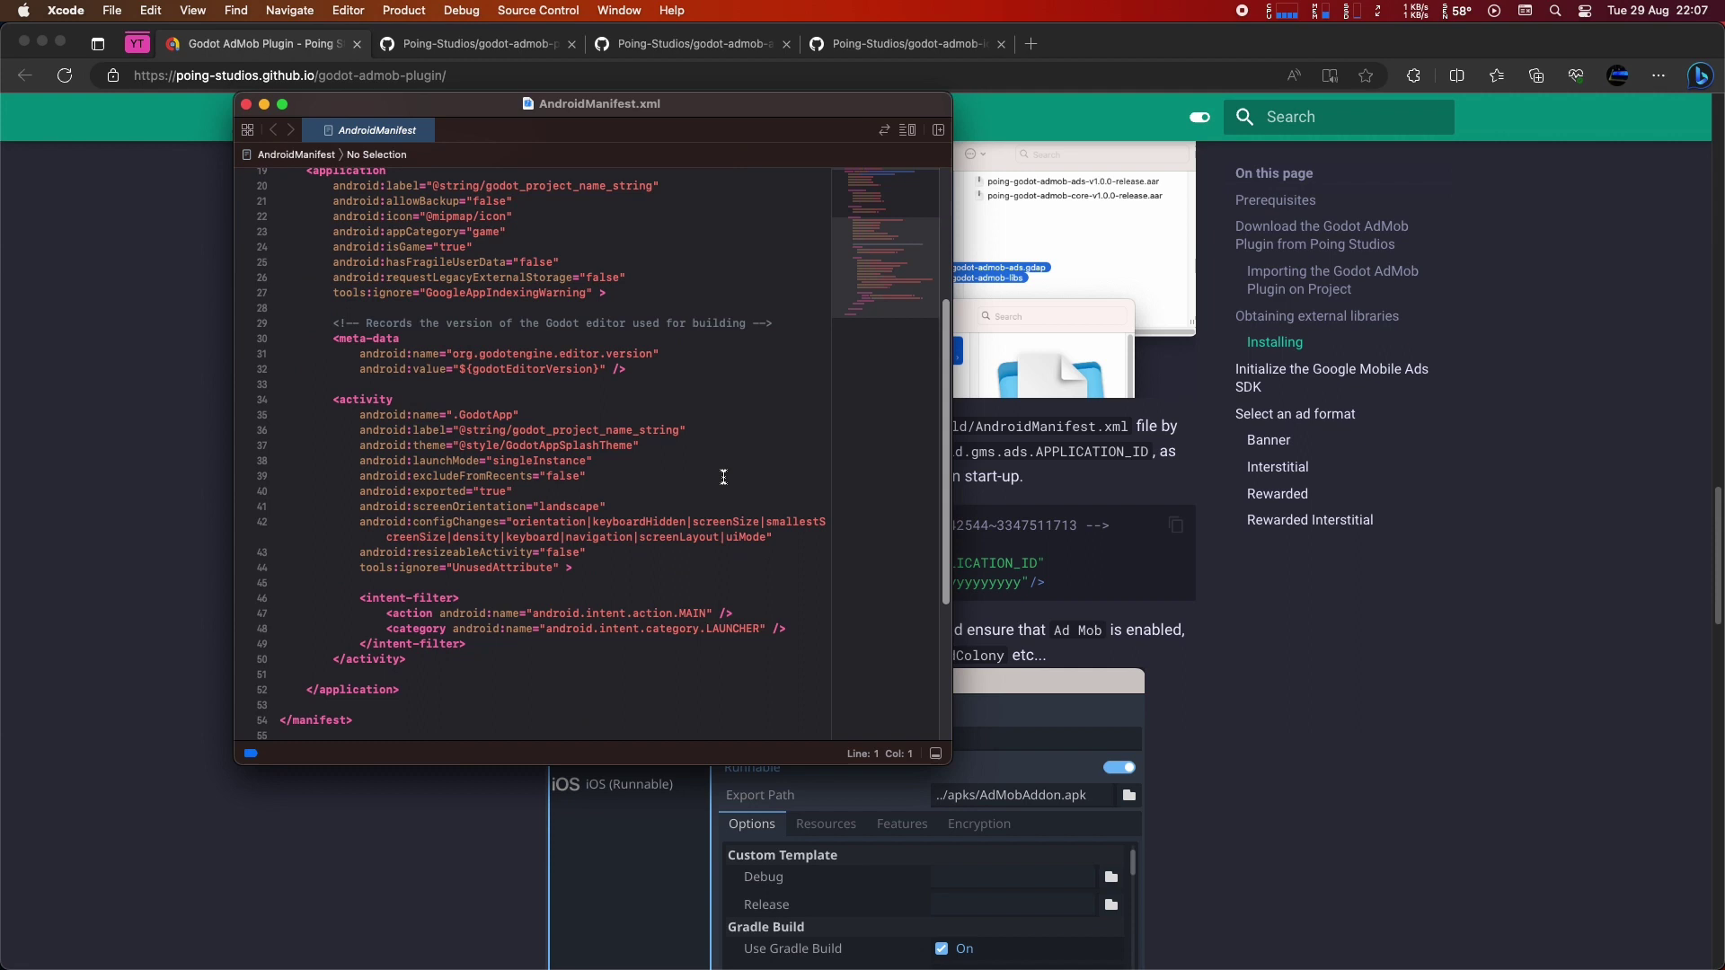
pyautogui.click(438, 590)
pyautogui.press('super+v')
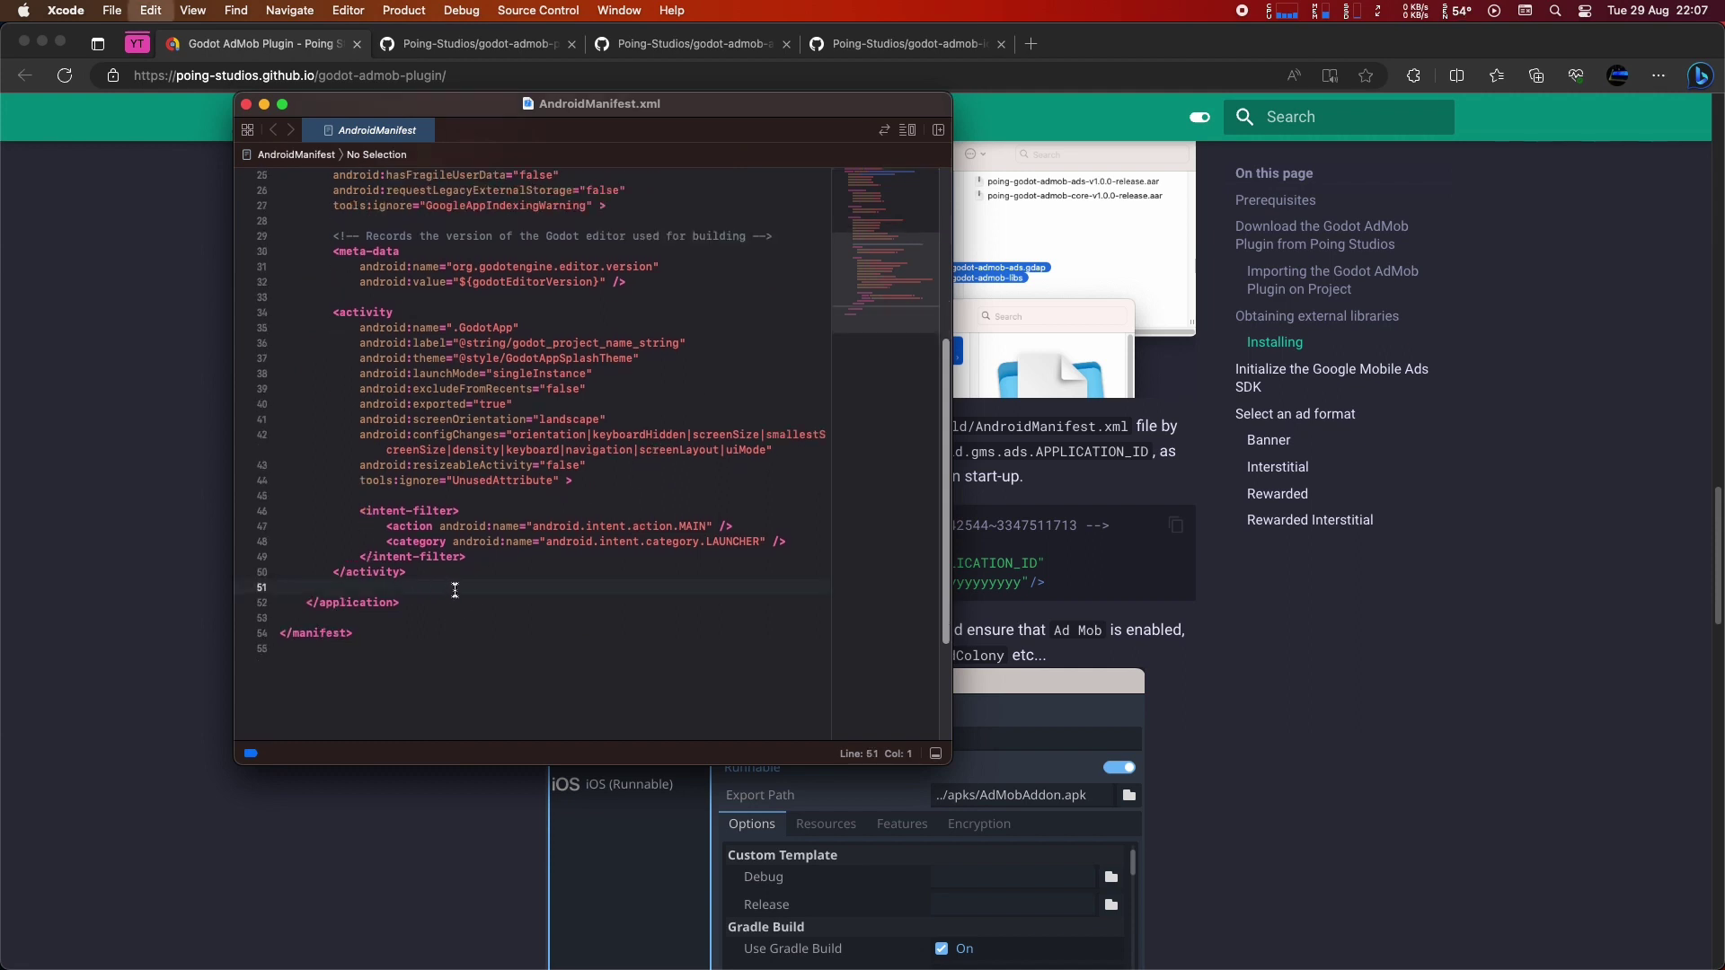
# Replace the placeholder APPLICATION_ID value with the sample test App ID.
pyautogui.moveTo(517, 592); pyautogui.dragTo(709, 582)
pyautogui.moveTo(461, 633); pyautogui.dragTo(221, 599)
pyautogui.press('super+v')
pyautogui.click(536, 644)
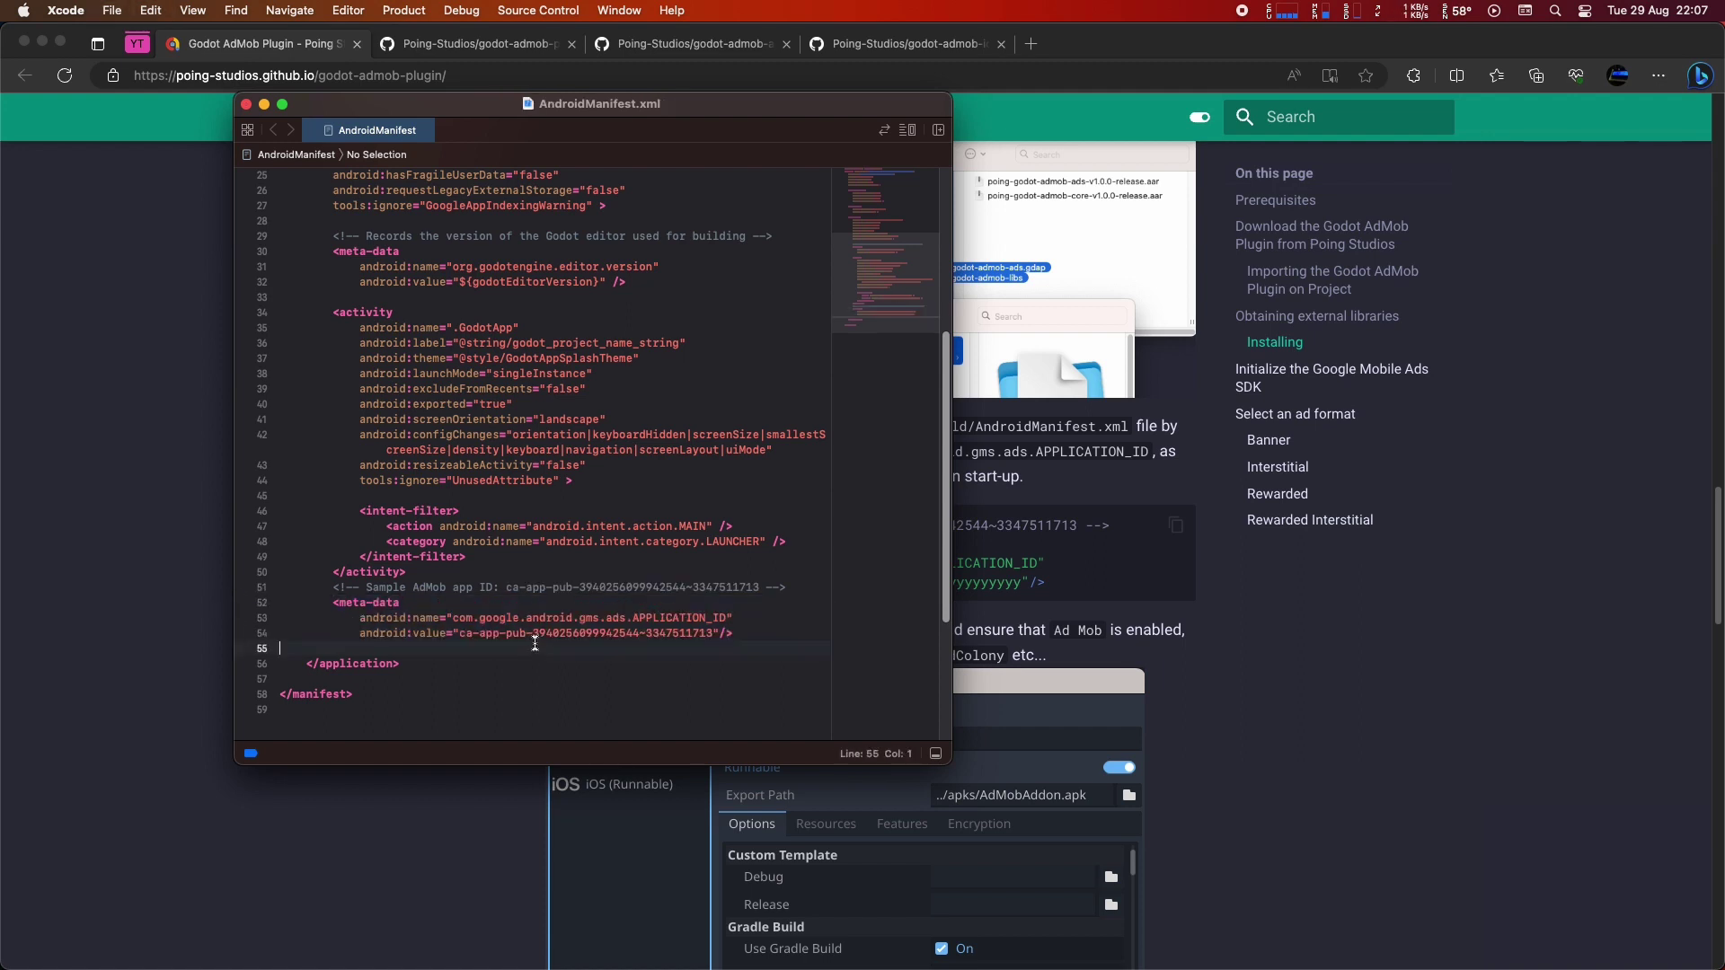
# Read docs step 4 on Use Custom Build with Ad Mob, Ad Mob Meta and AdColony, then return to Godot.
pyautogui.click(1050, 576)
pyautogui.scroll(-3, 571, 477)
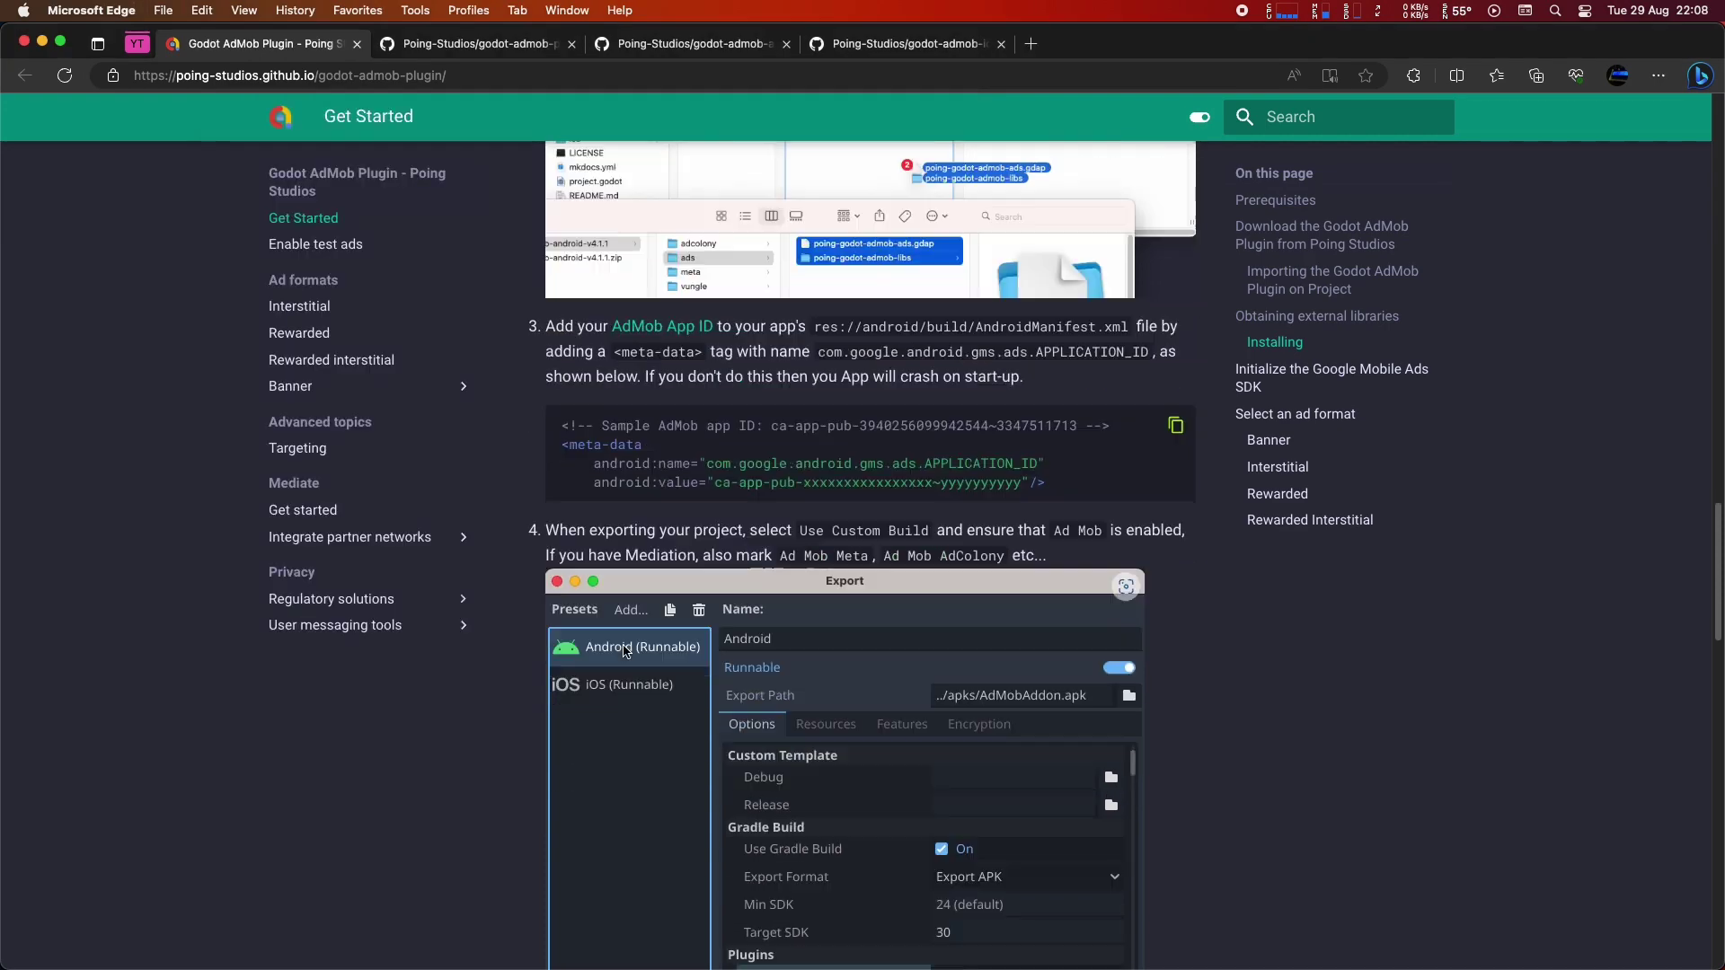
pyautogui.moveTo(572, 479); pyautogui.dragTo(1055, 515)
pyautogui.scroll(-1, 1055, 514)
pyautogui.click(1063, 477)
pyautogui.moveTo(1055, 455); pyautogui.dragTo(1102, 456)
pyautogui.moveTo(778, 481); pyautogui.dragTo(875, 480)
pyautogui.moveTo(883, 480); pyautogui.dragTo(1005, 482)
pyautogui.click(962, 481)
pyautogui.press('super+Tab')
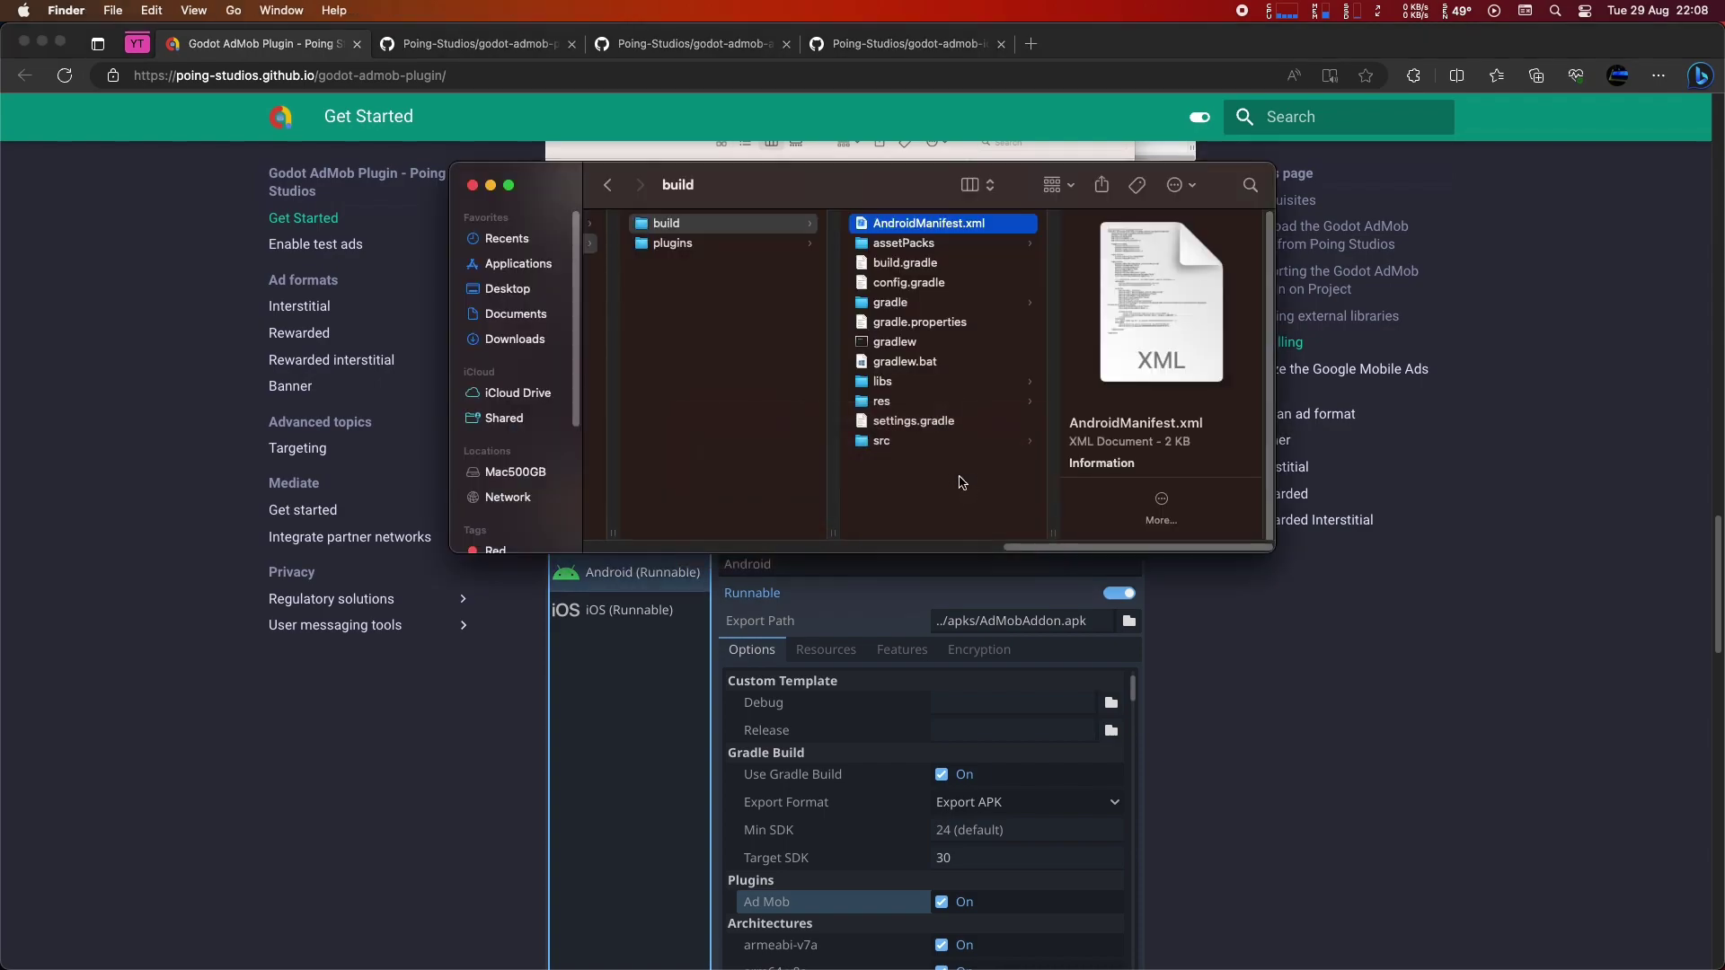
pyautogui.press('super+Tab')
pyautogui.press('super+Tab')
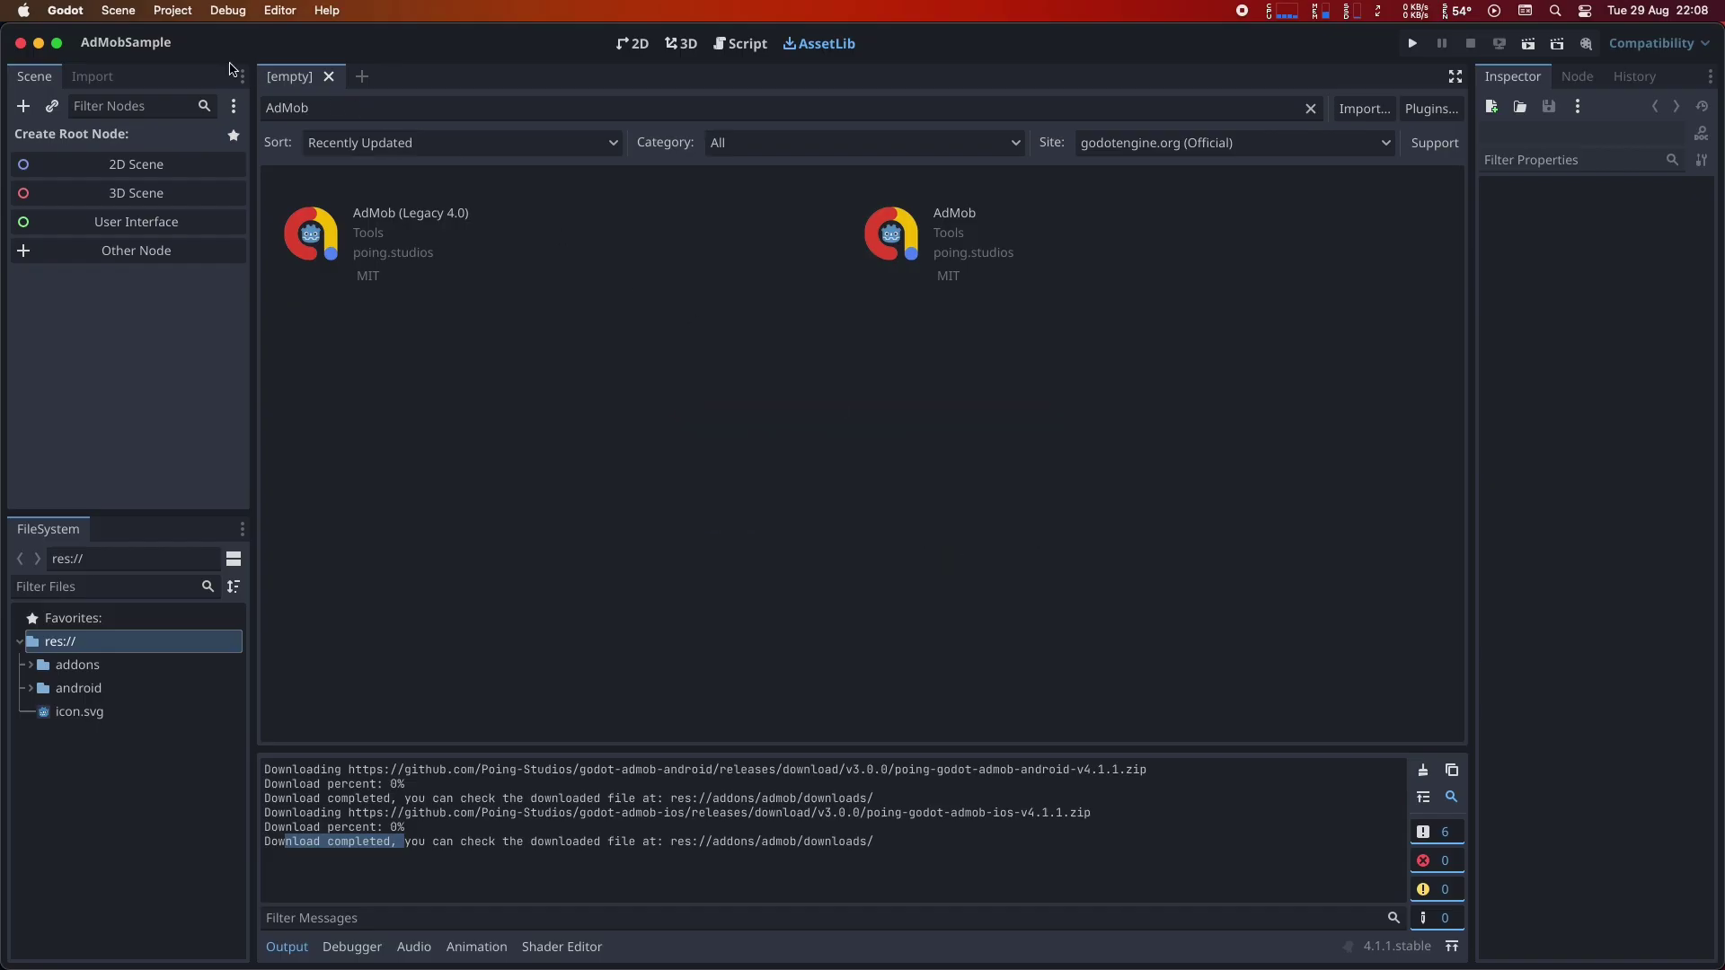
# Add an Android export preset with Use Gradle Build and the Ad Mob plugin enabled.
pyautogui.click(175, 12)
pyautogui.click(198, 97)
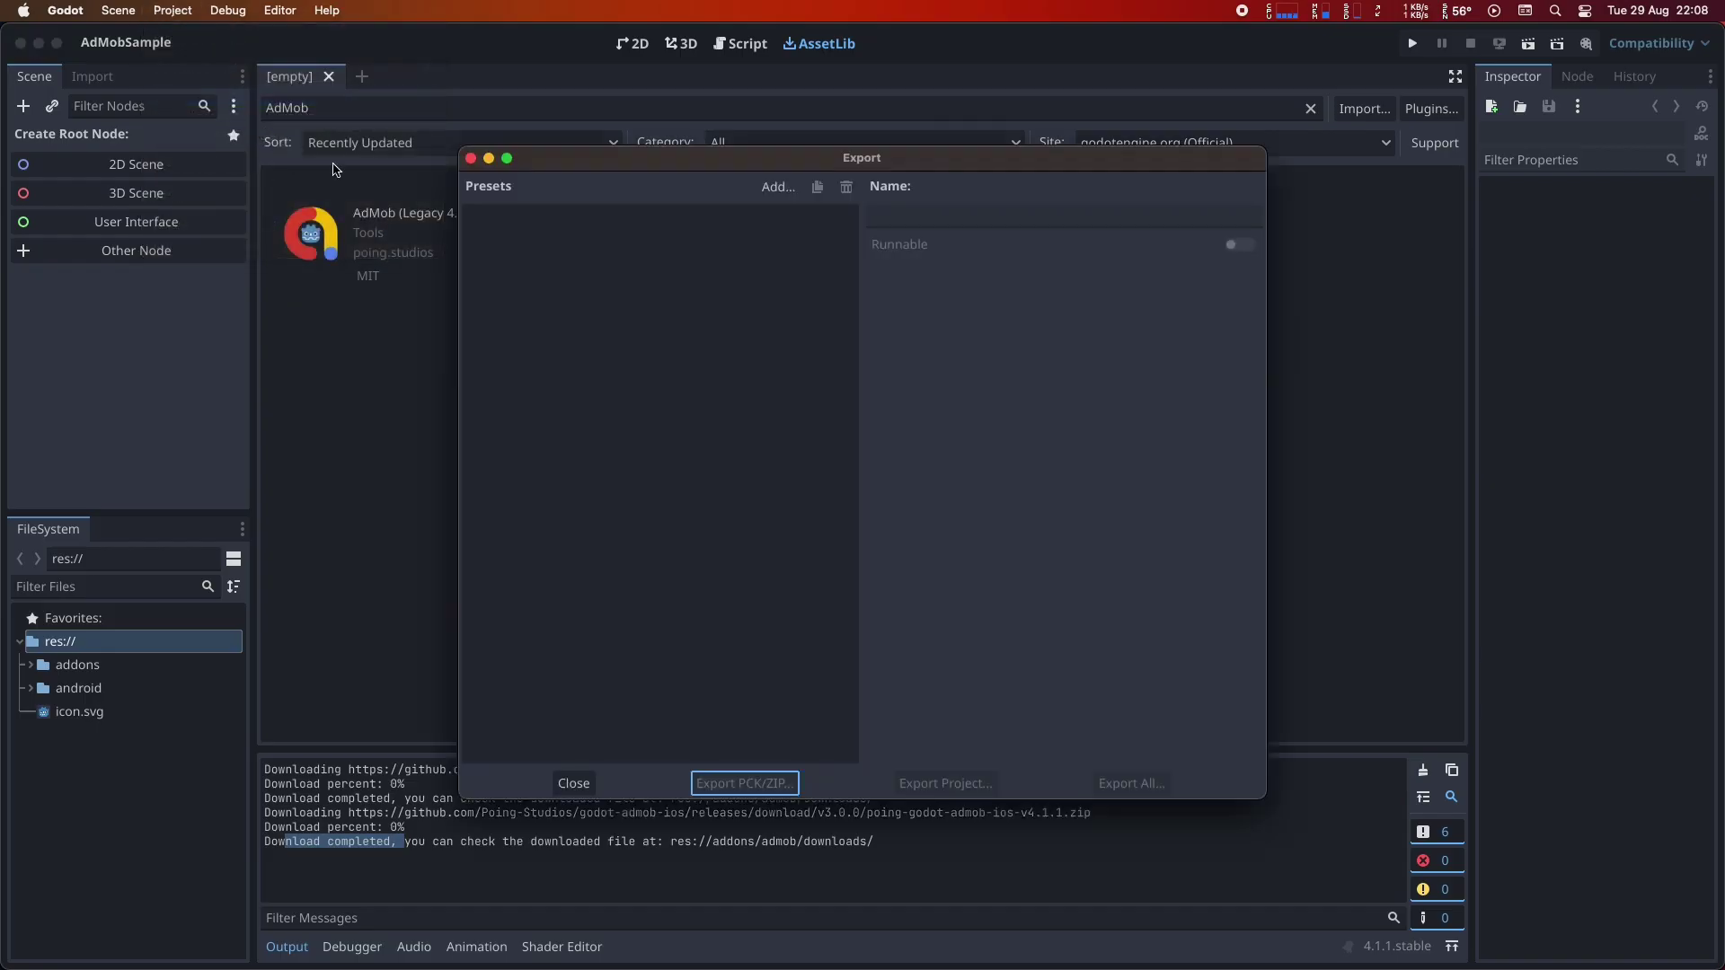
pyautogui.click(778, 186)
pyautogui.click(790, 223)
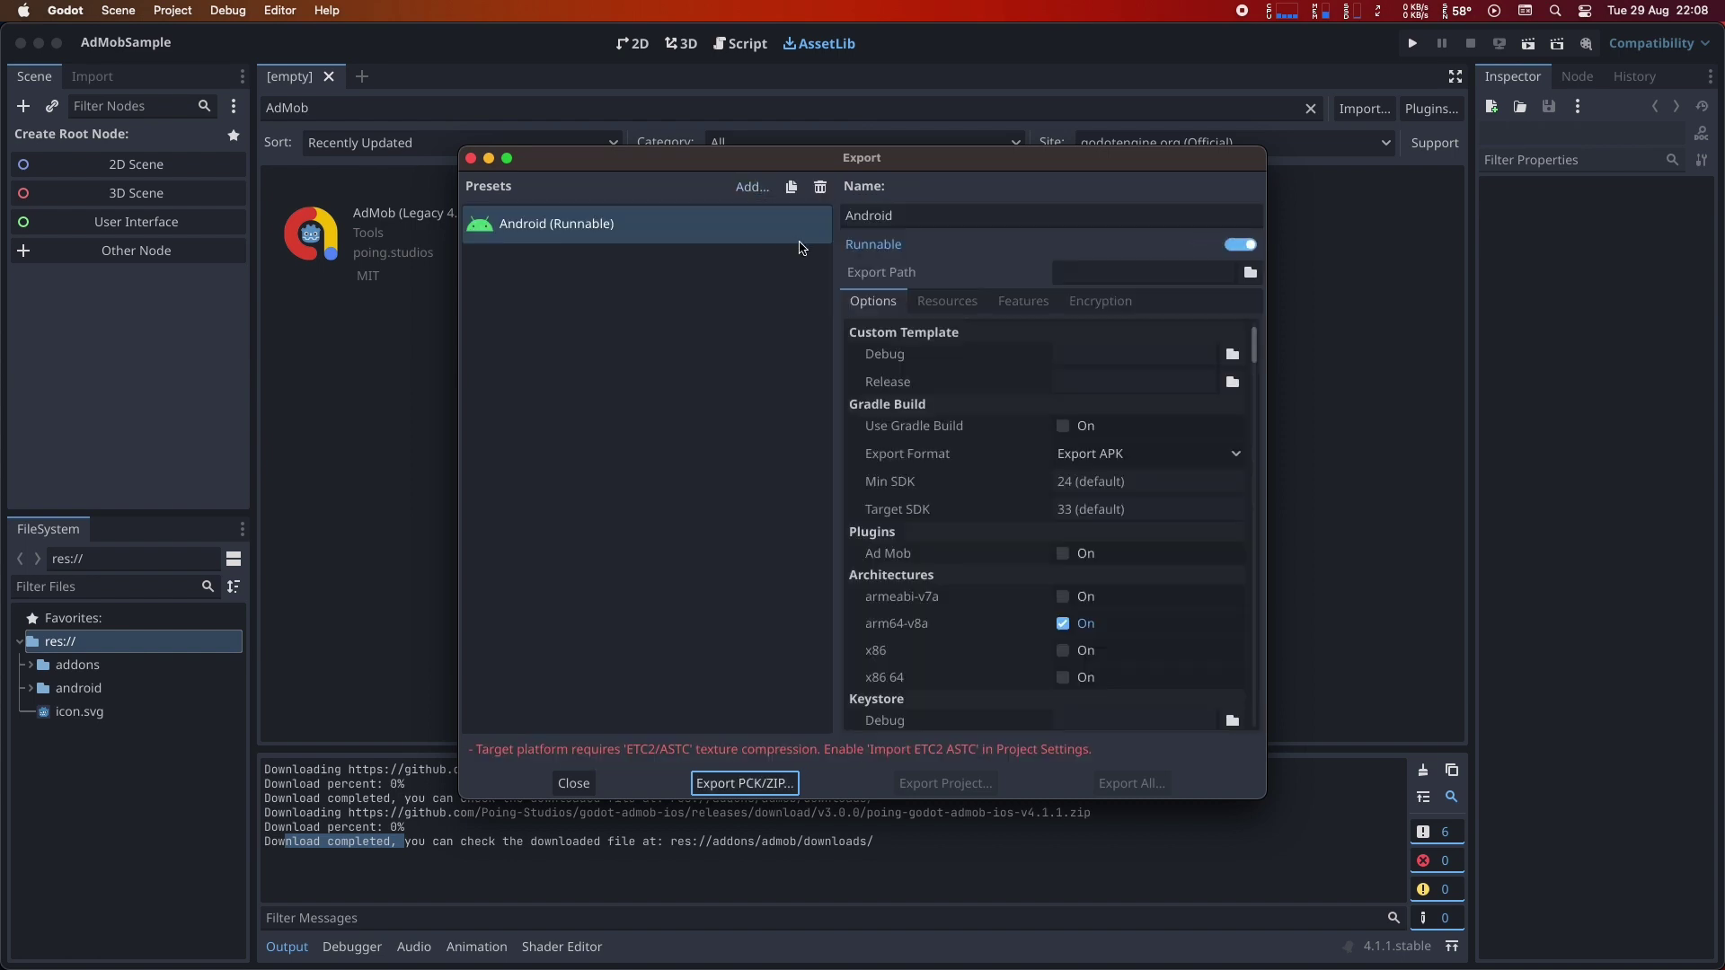
pyautogui.scroll(-1, 1016, 369)
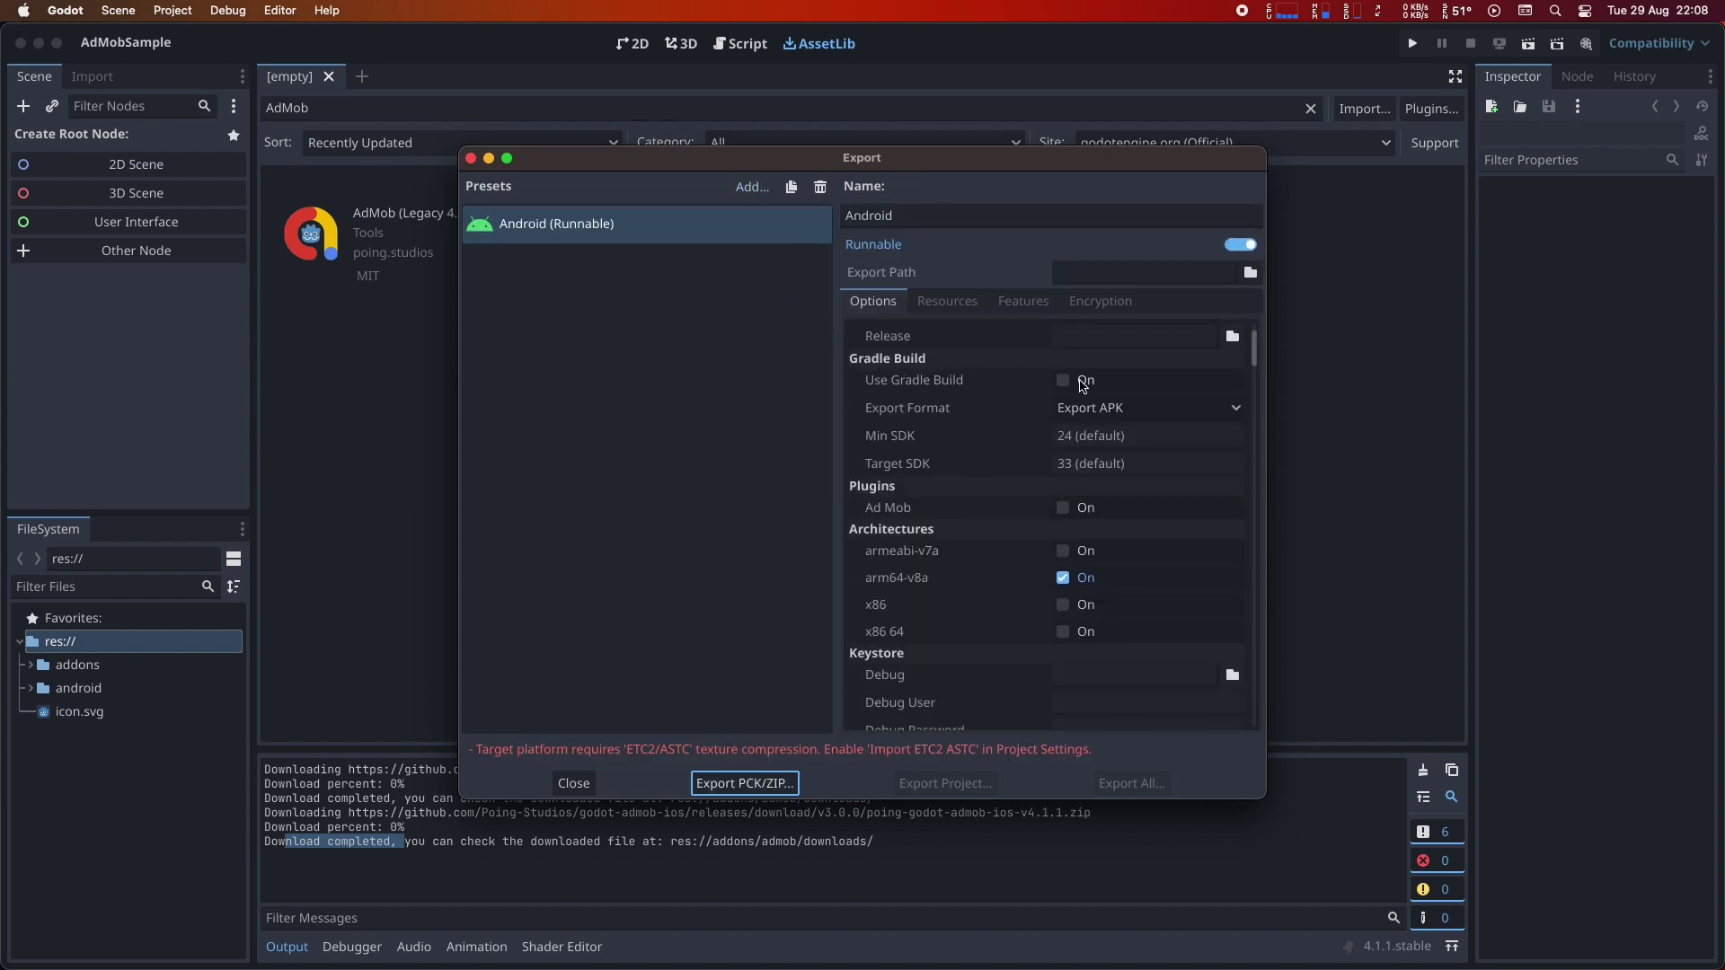
pyautogui.click(1063, 380)
pyautogui.click(1061, 507)
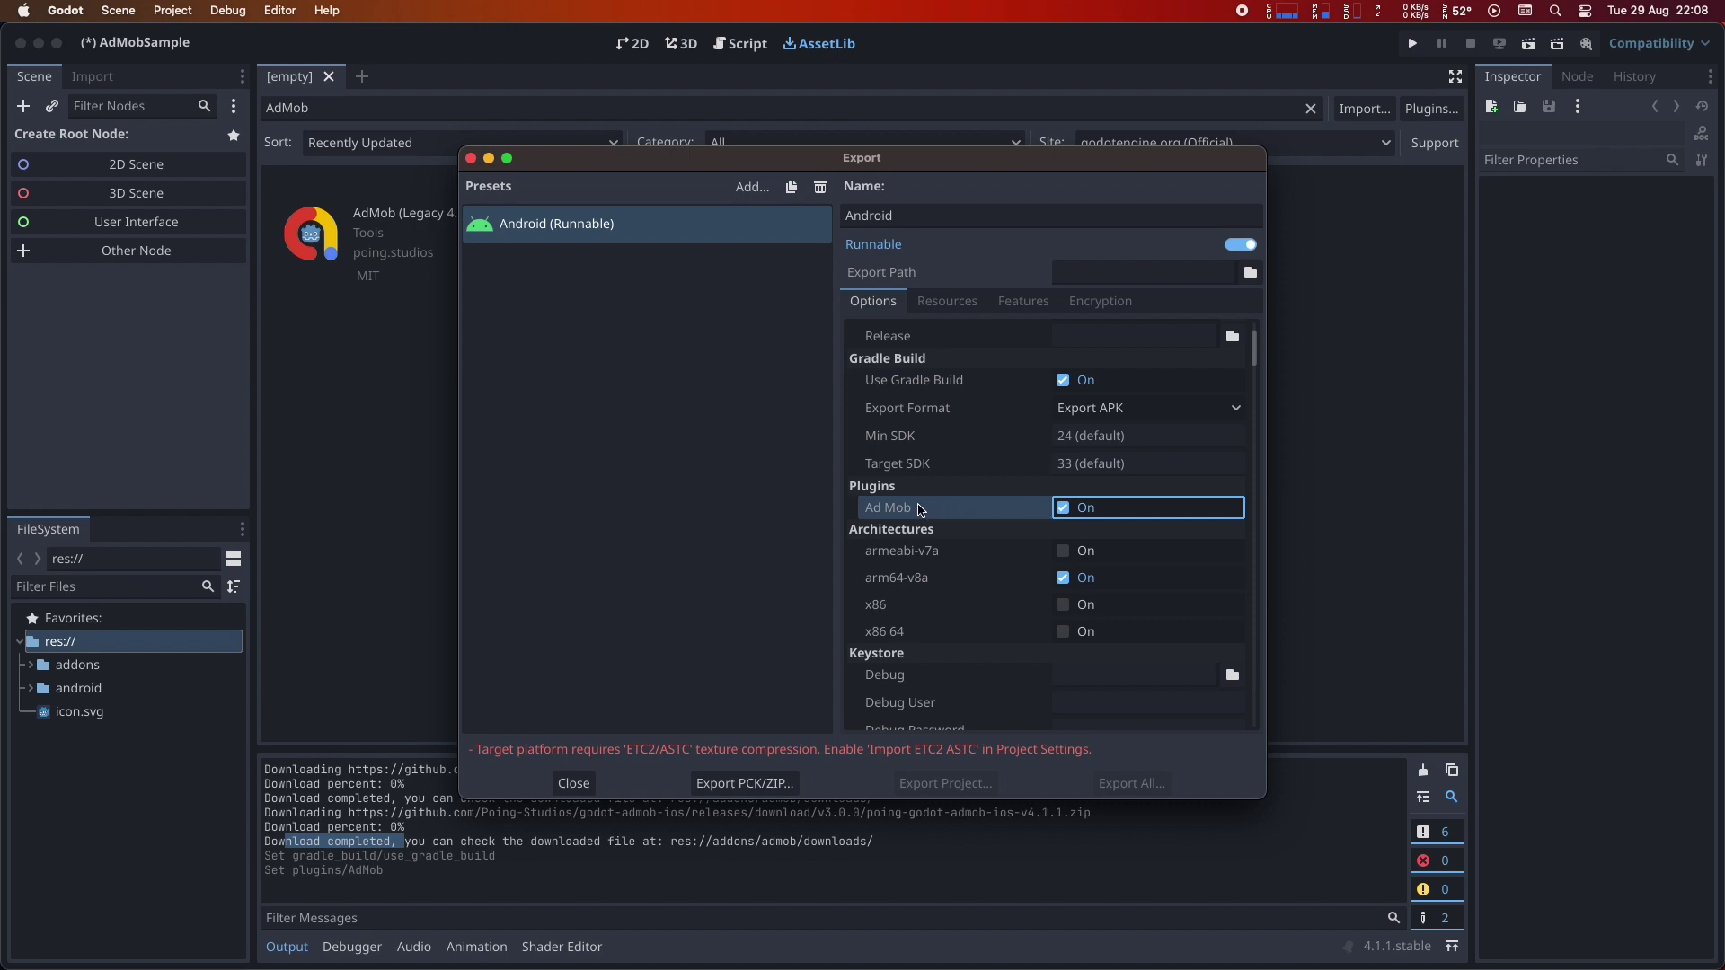
pyautogui.click(173, 10)
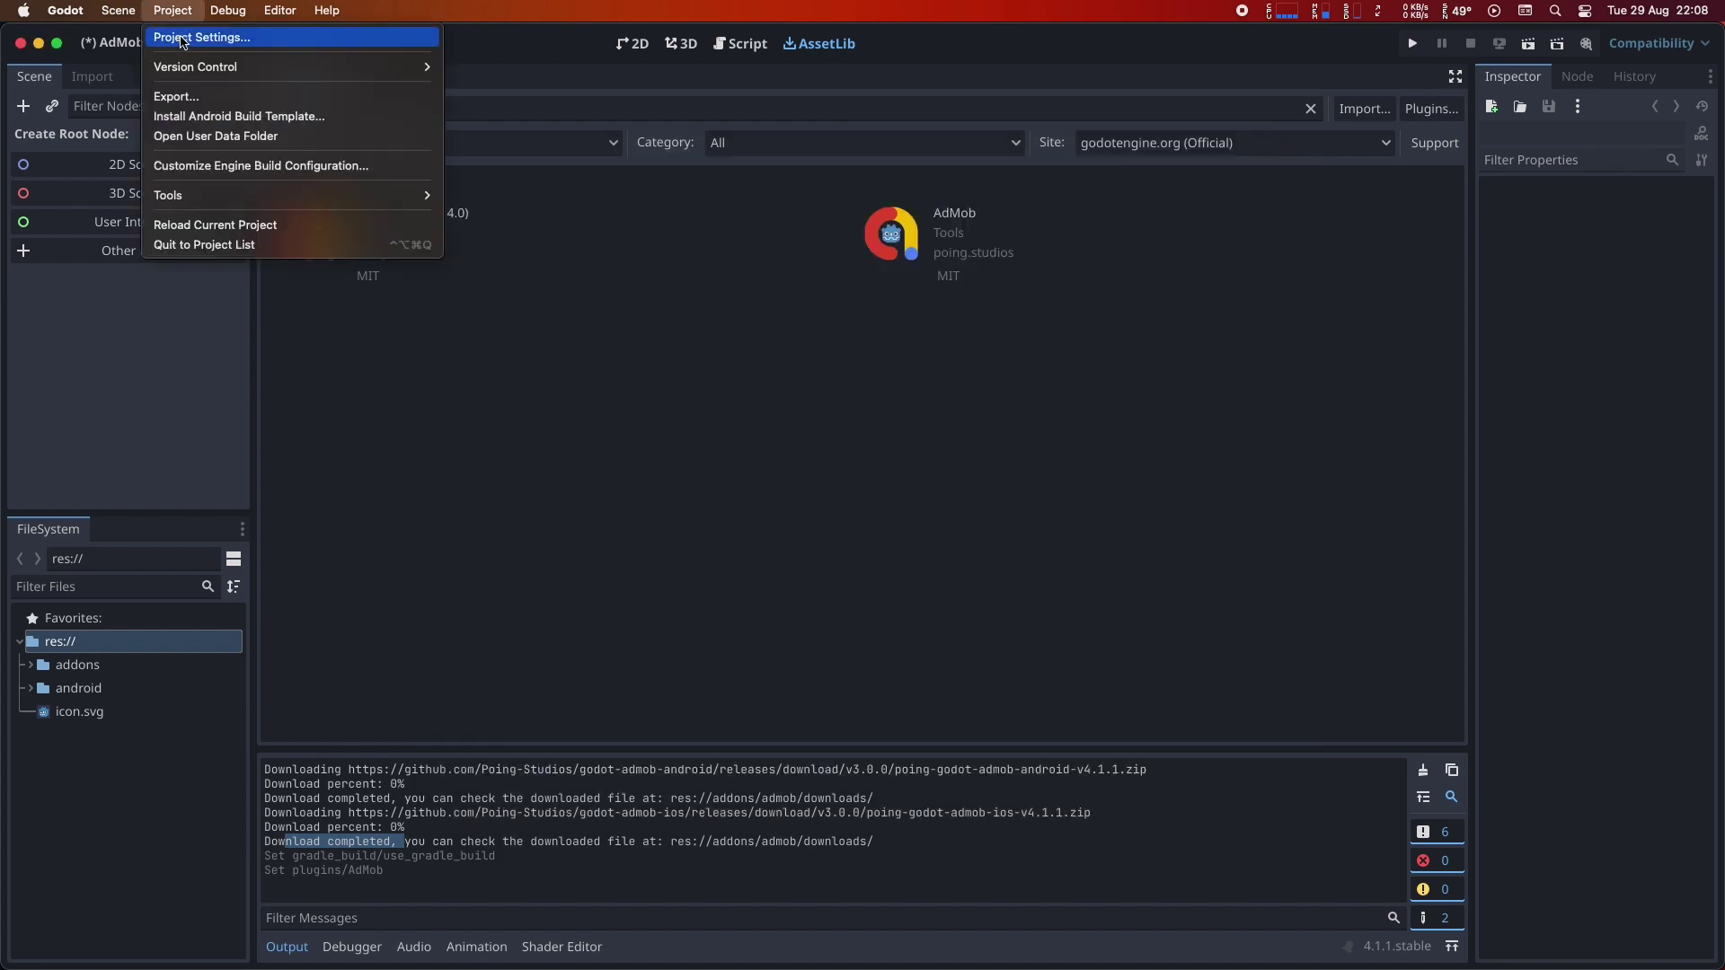
# Enable Import ETC2 ASTC in Project Settings by filtering for 'etc2'.
pyautogui.click(182, 37)
pyautogui.click(498, 194)
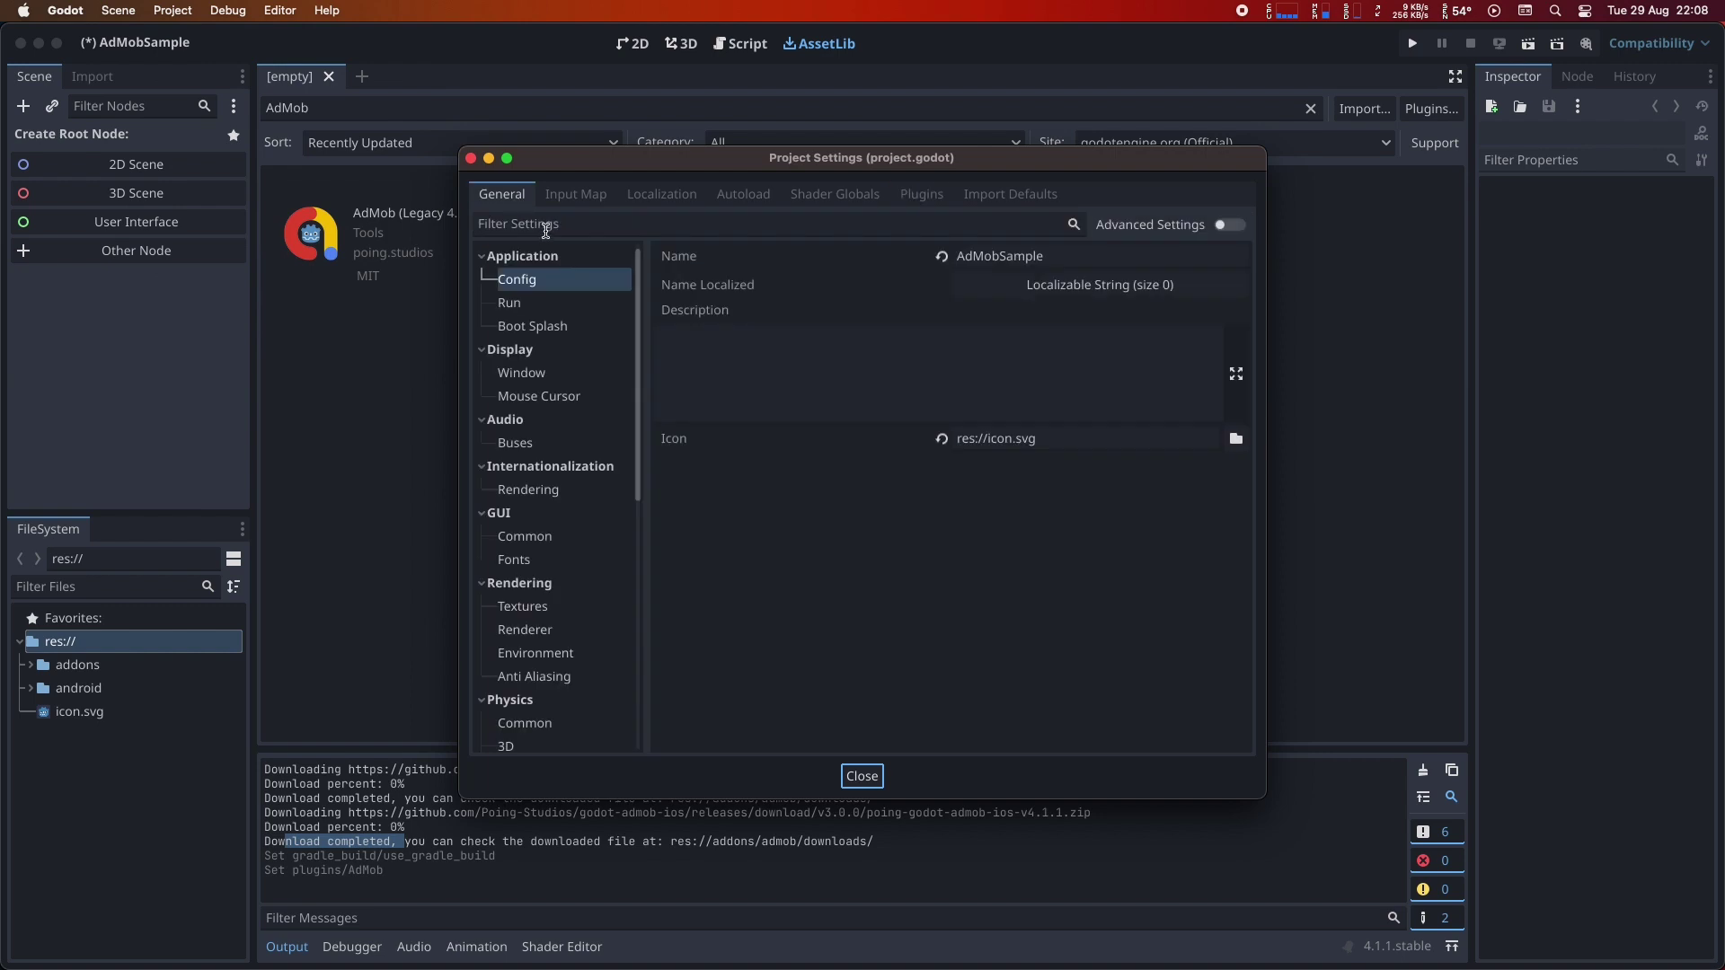
pyautogui.click(545, 230)
pyautogui.write('etc2')
pyautogui.click(602, 279)
pyautogui.click(969, 276)
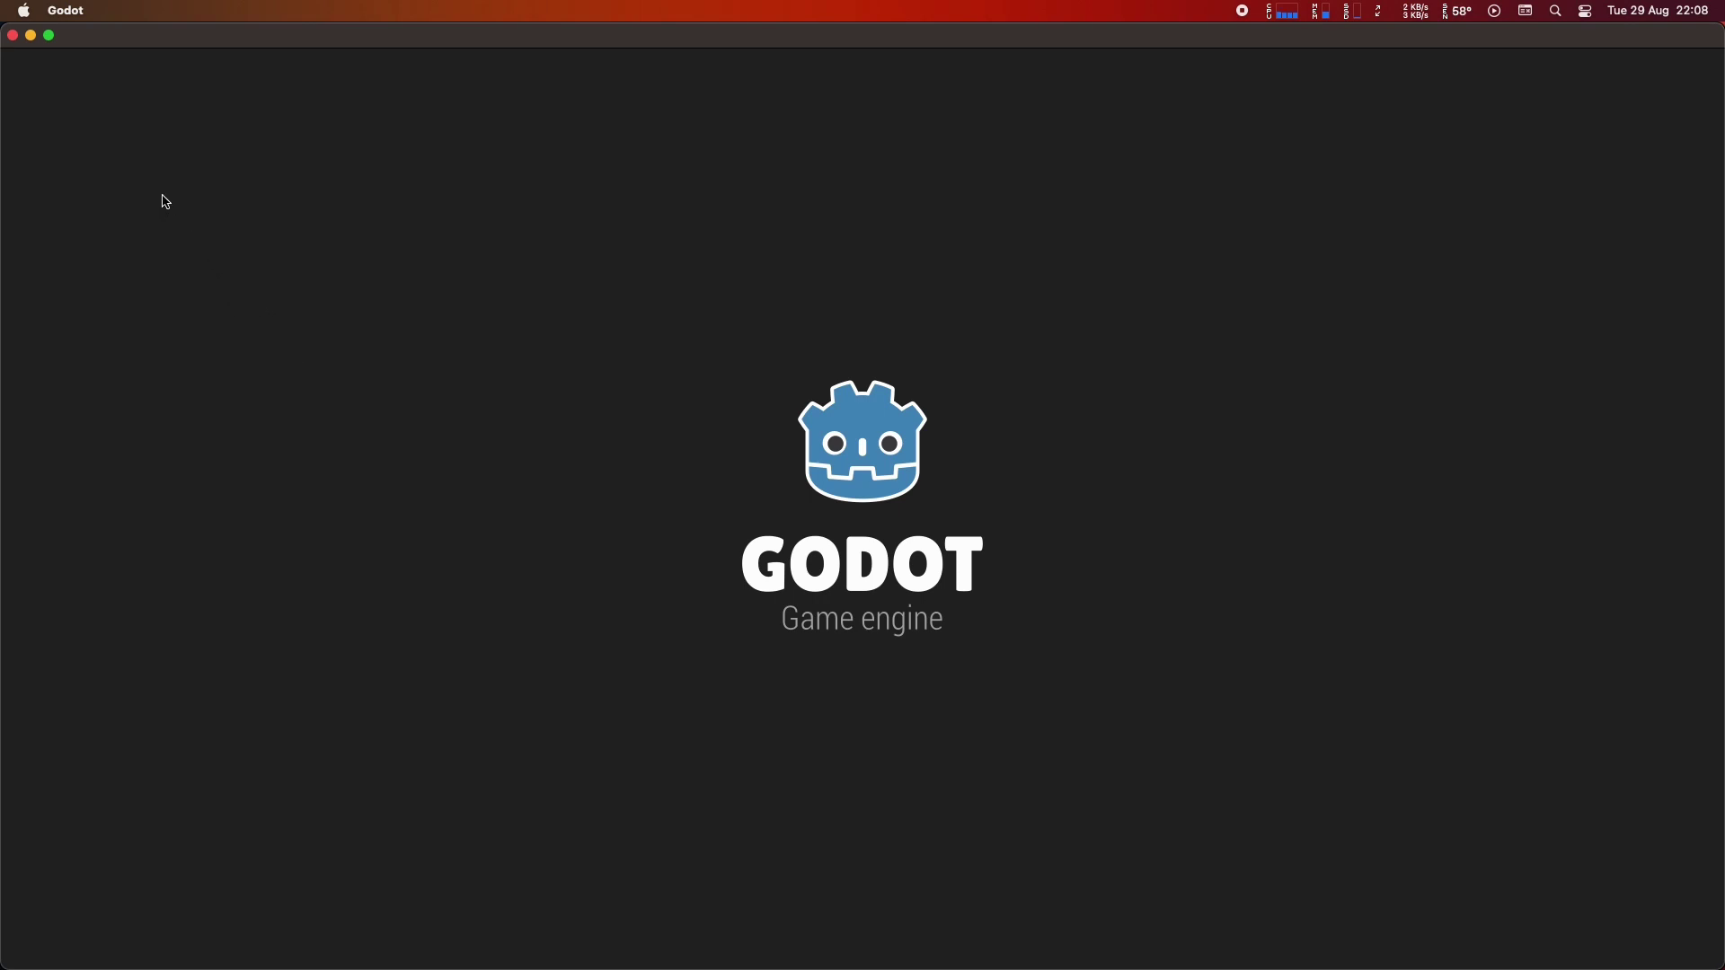
# Reopen the export presets and check the Android (Runnable) preset's Use Gradle Build setting.
pyautogui.click(166, 11)
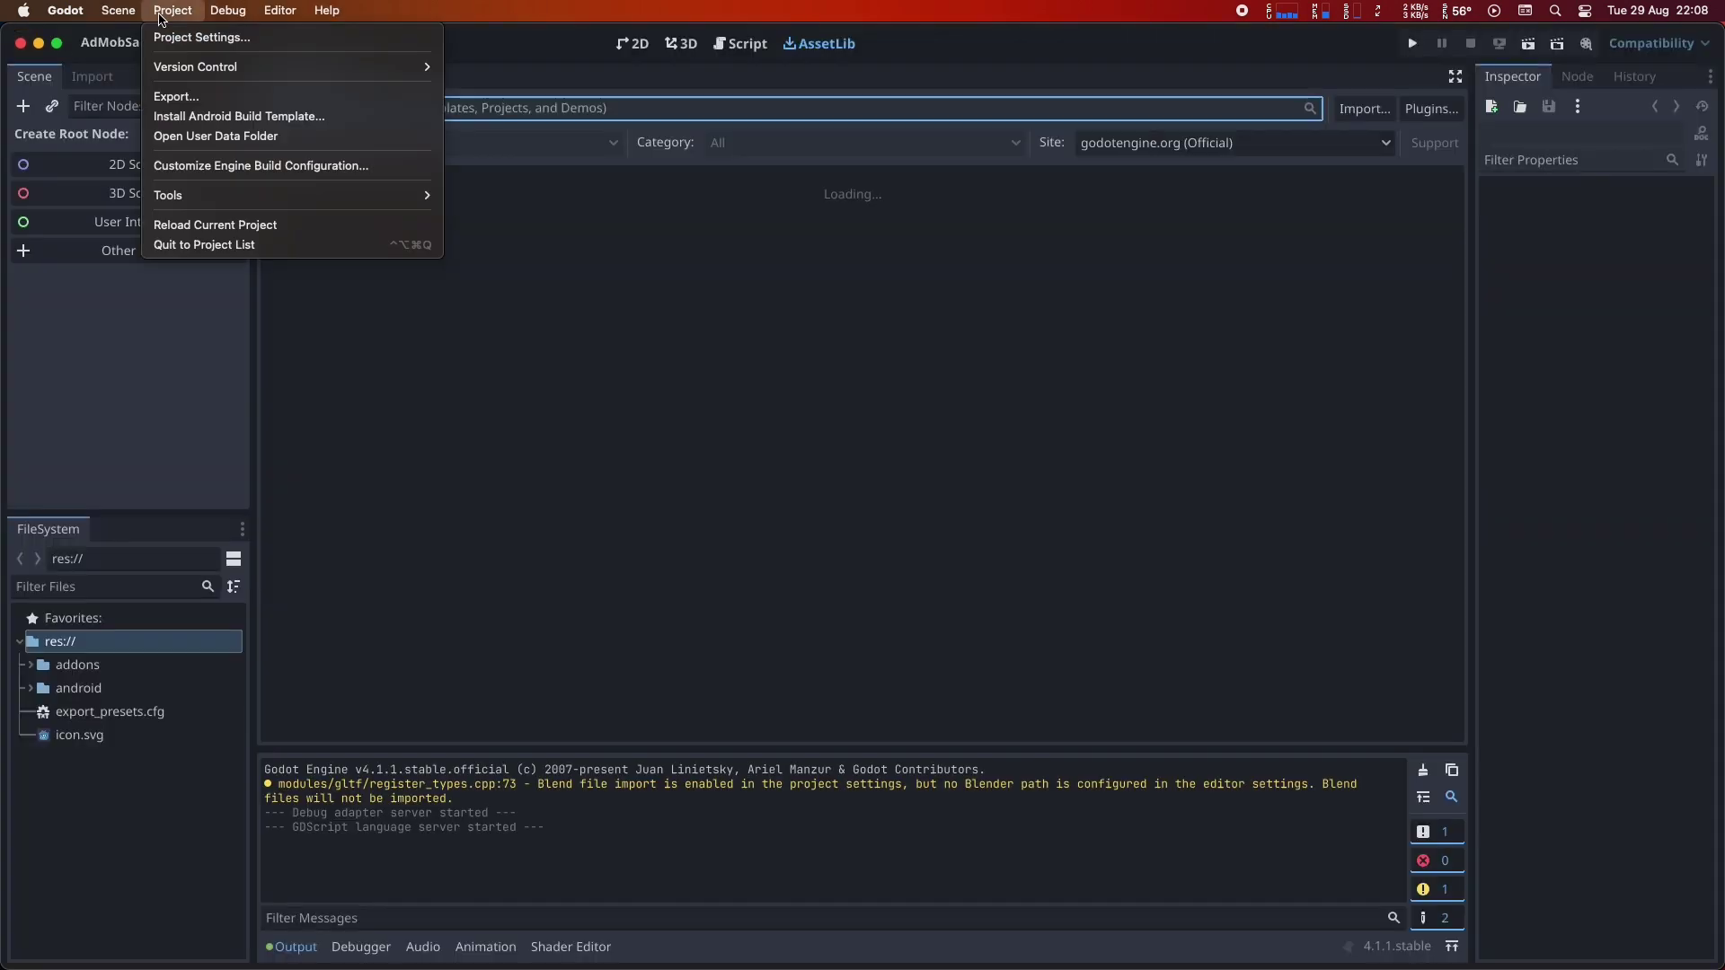
pyautogui.click(171, 97)
pyautogui.click(682, 229)
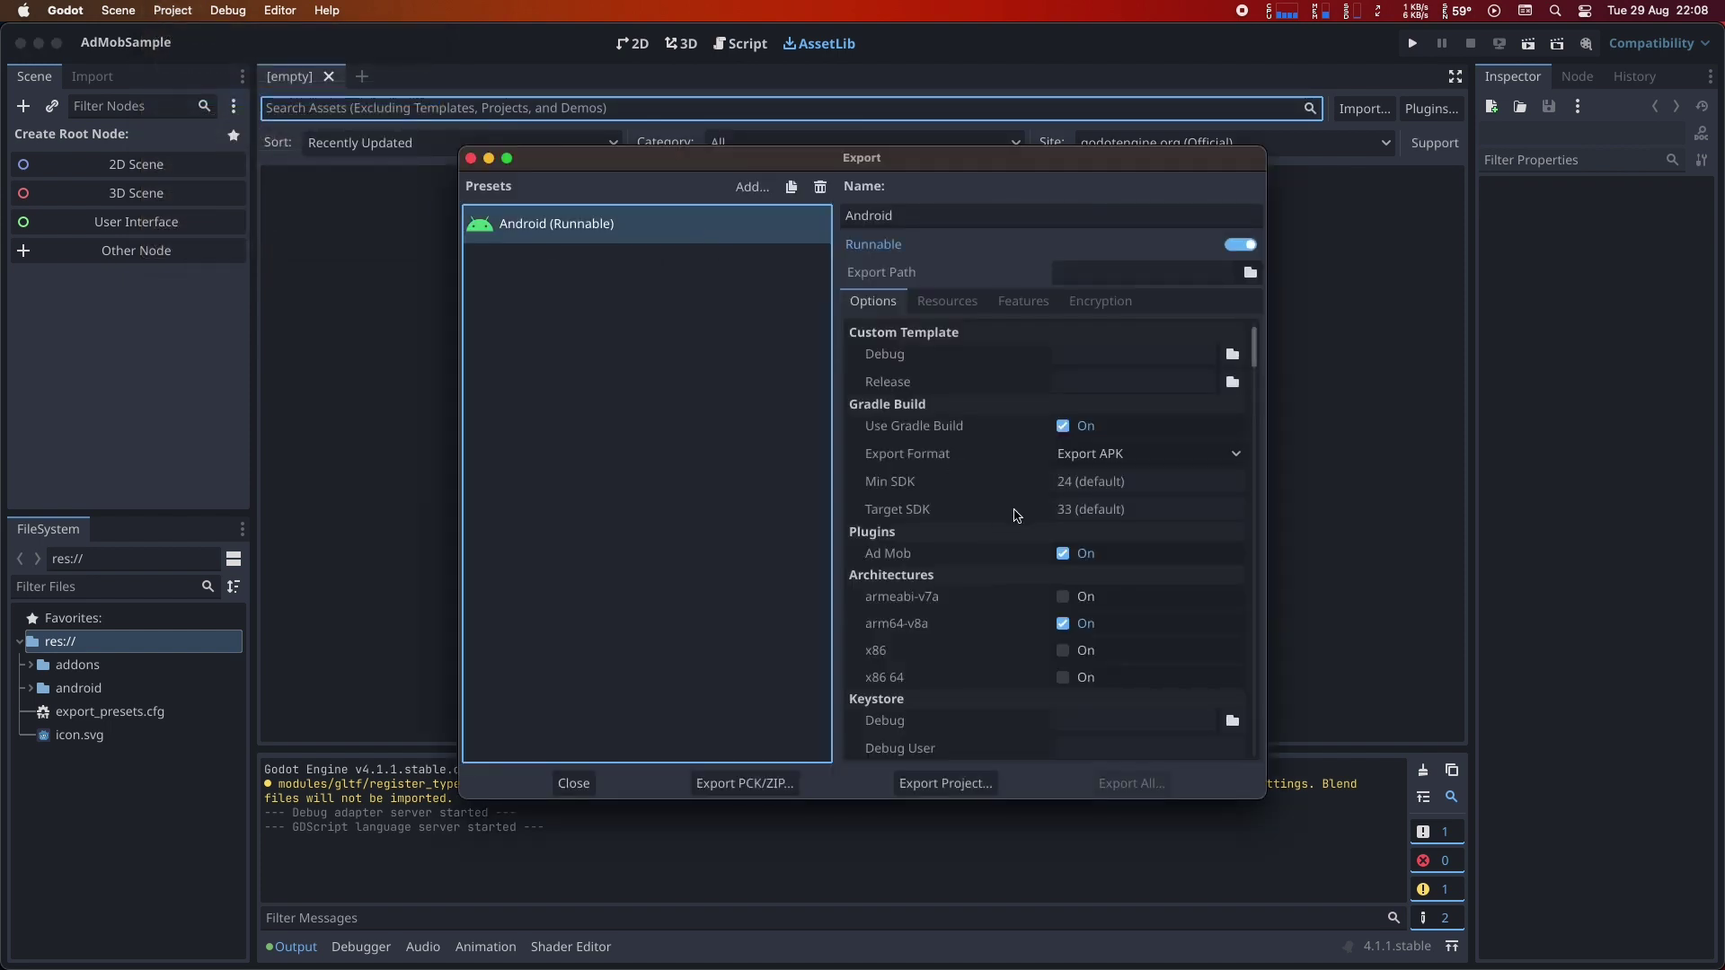
pyautogui.click(965, 430)
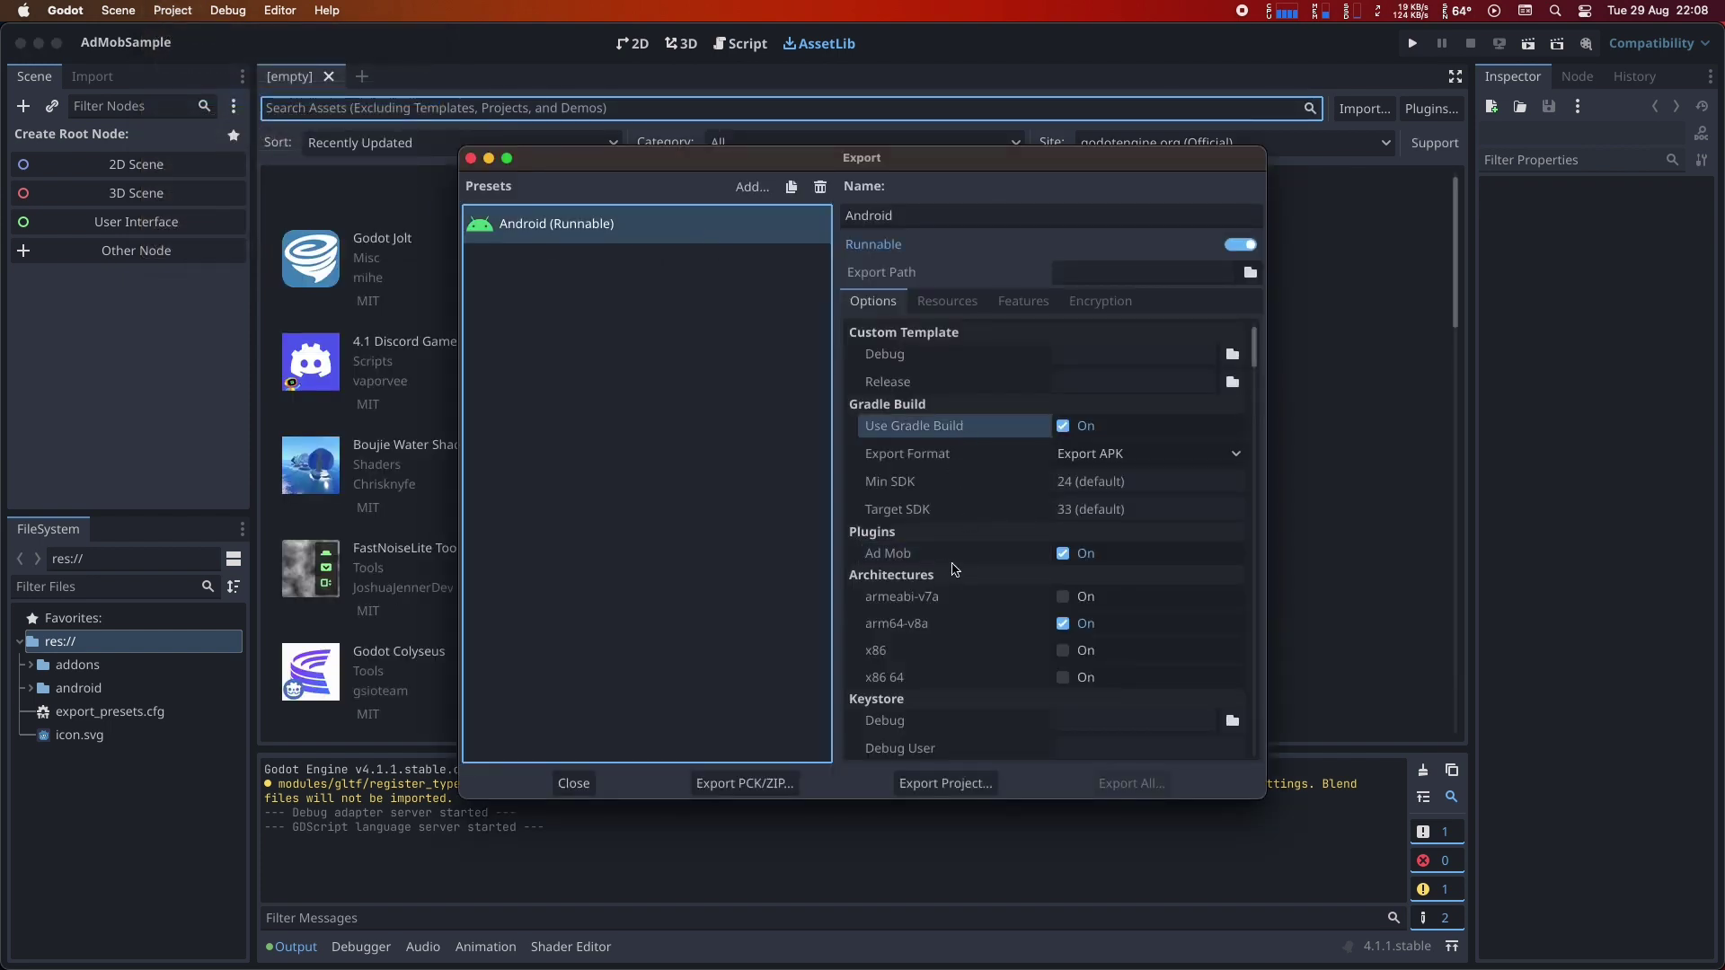
# Export the debug AdMobSample.apk into a new apks folder in the home directory.
pyautogui.click(979, 789)
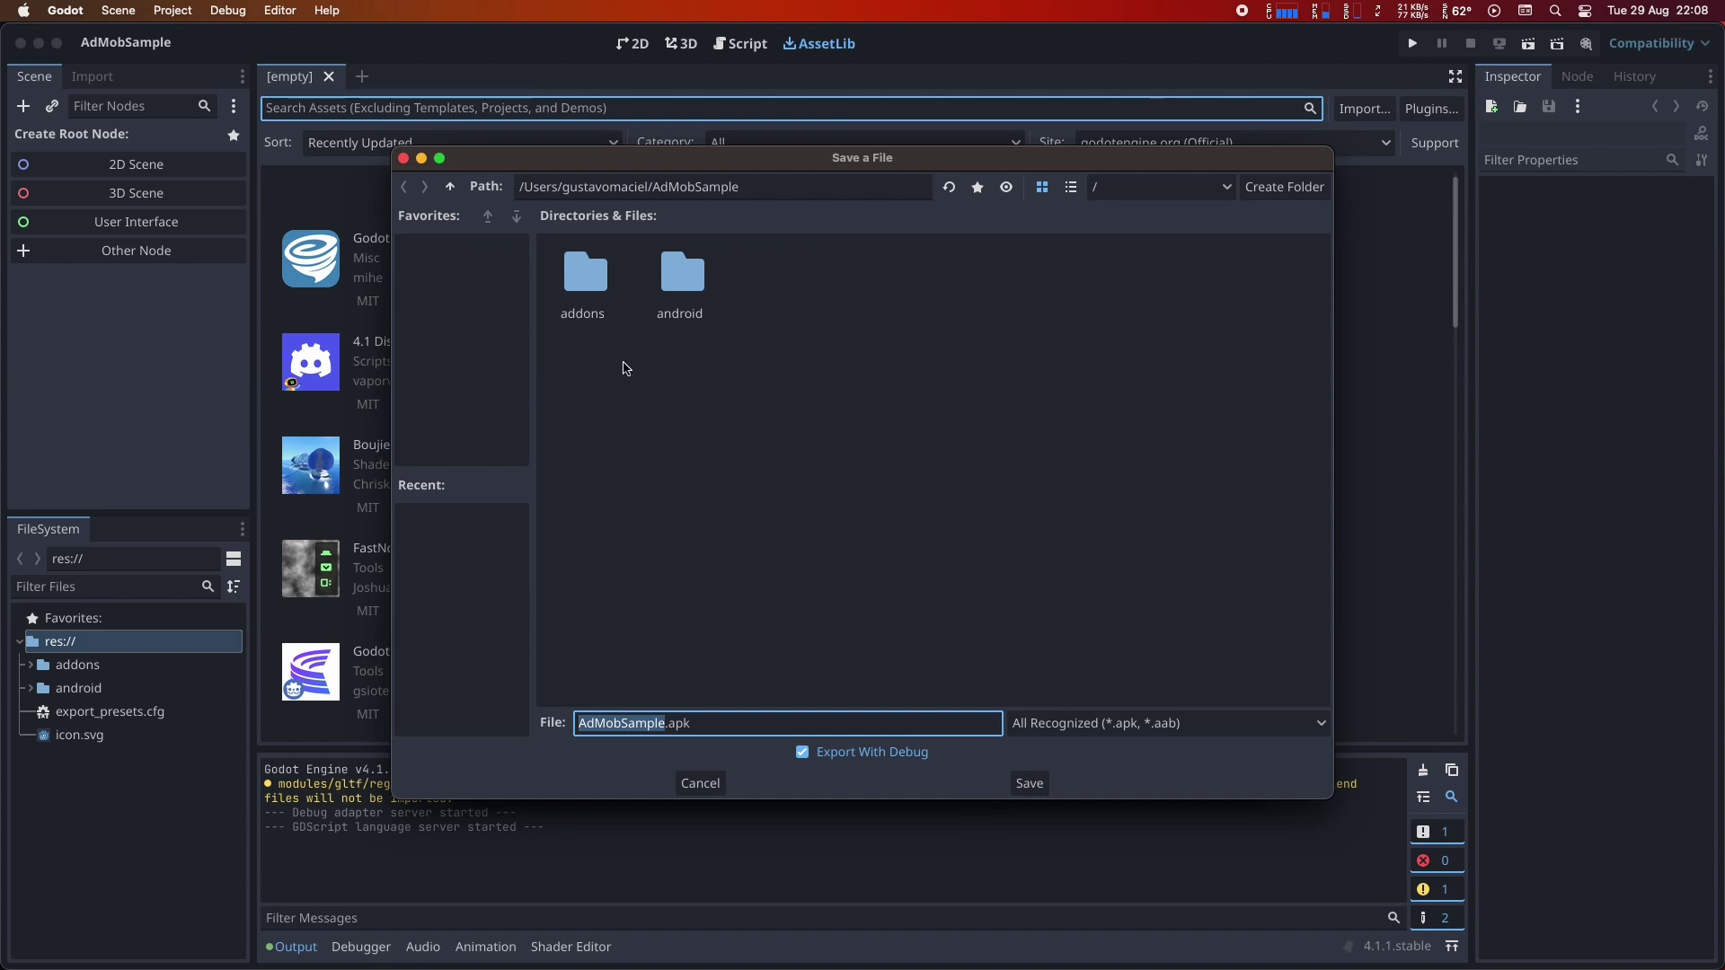
pyautogui.click(448, 189)
pyautogui.click(1282, 195)
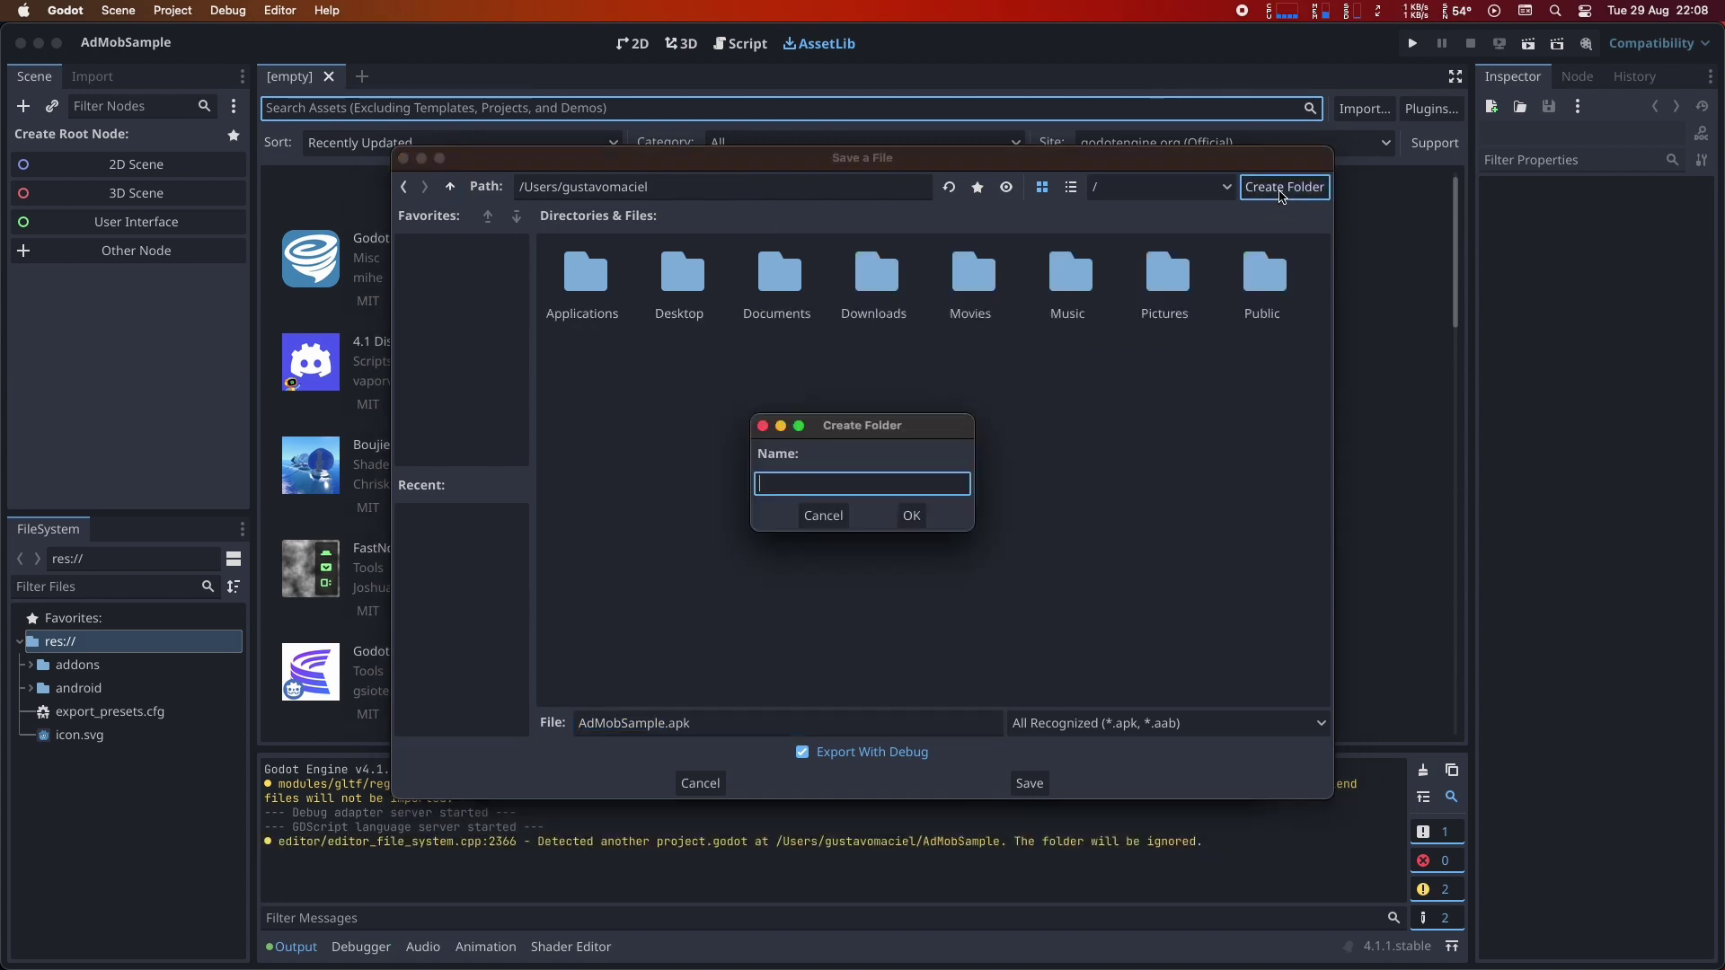
pyautogui.press('Return')
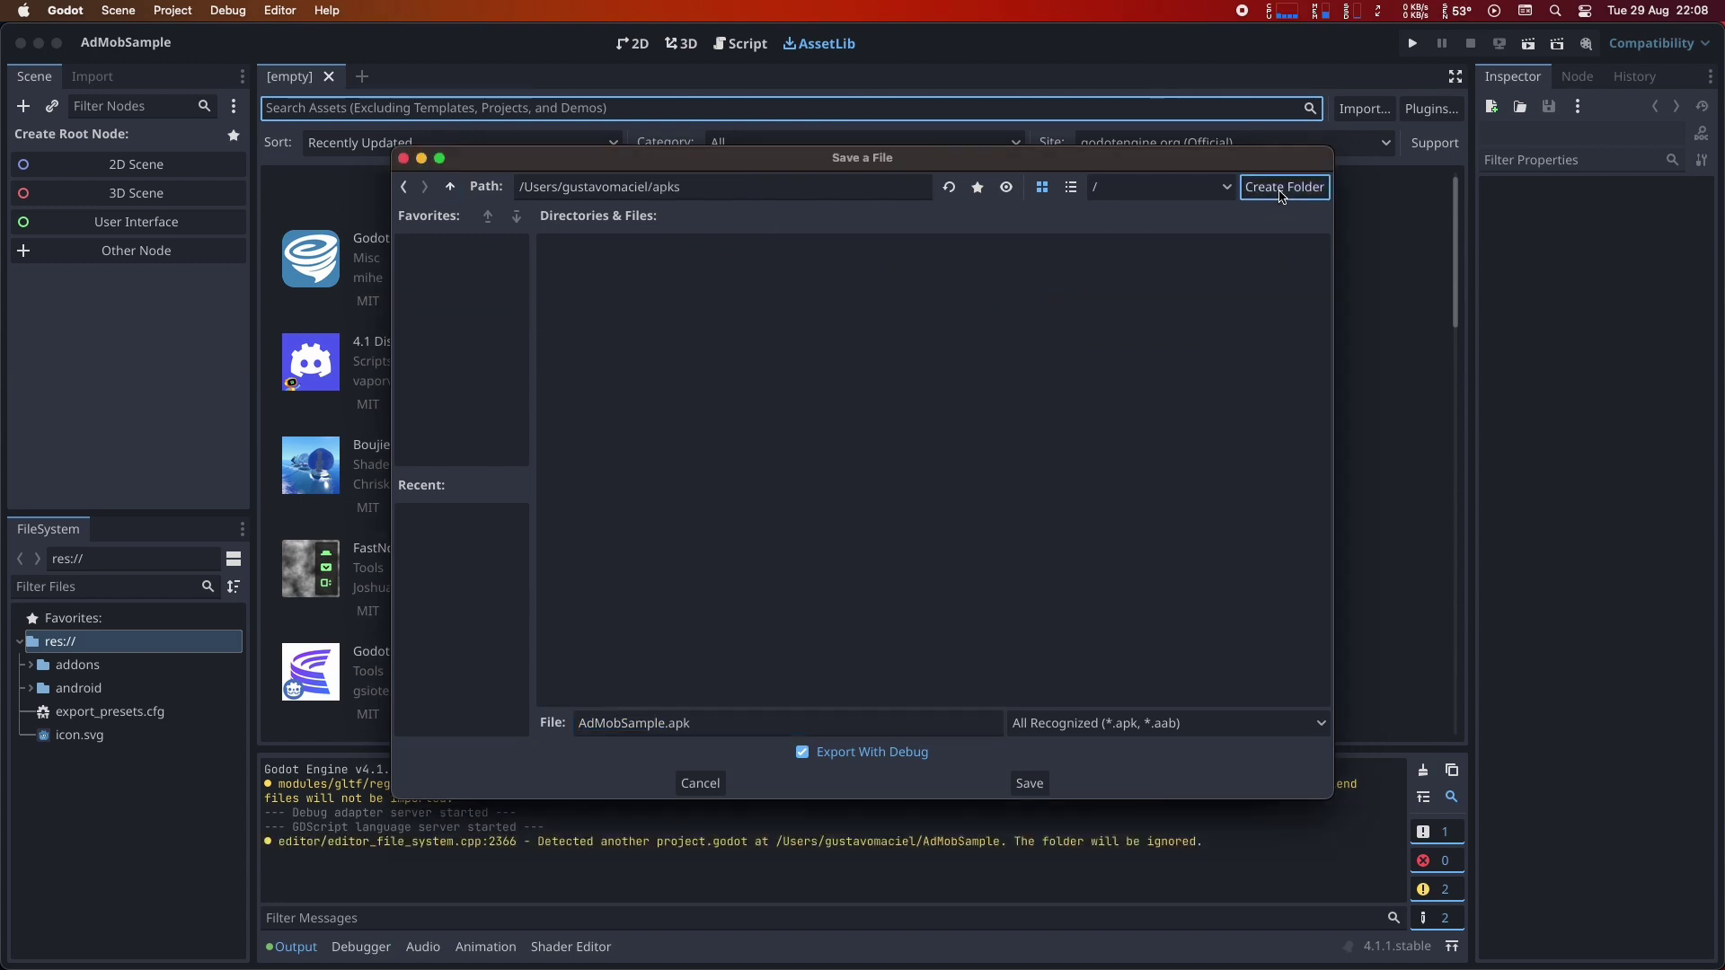
pyautogui.click(1025, 784)
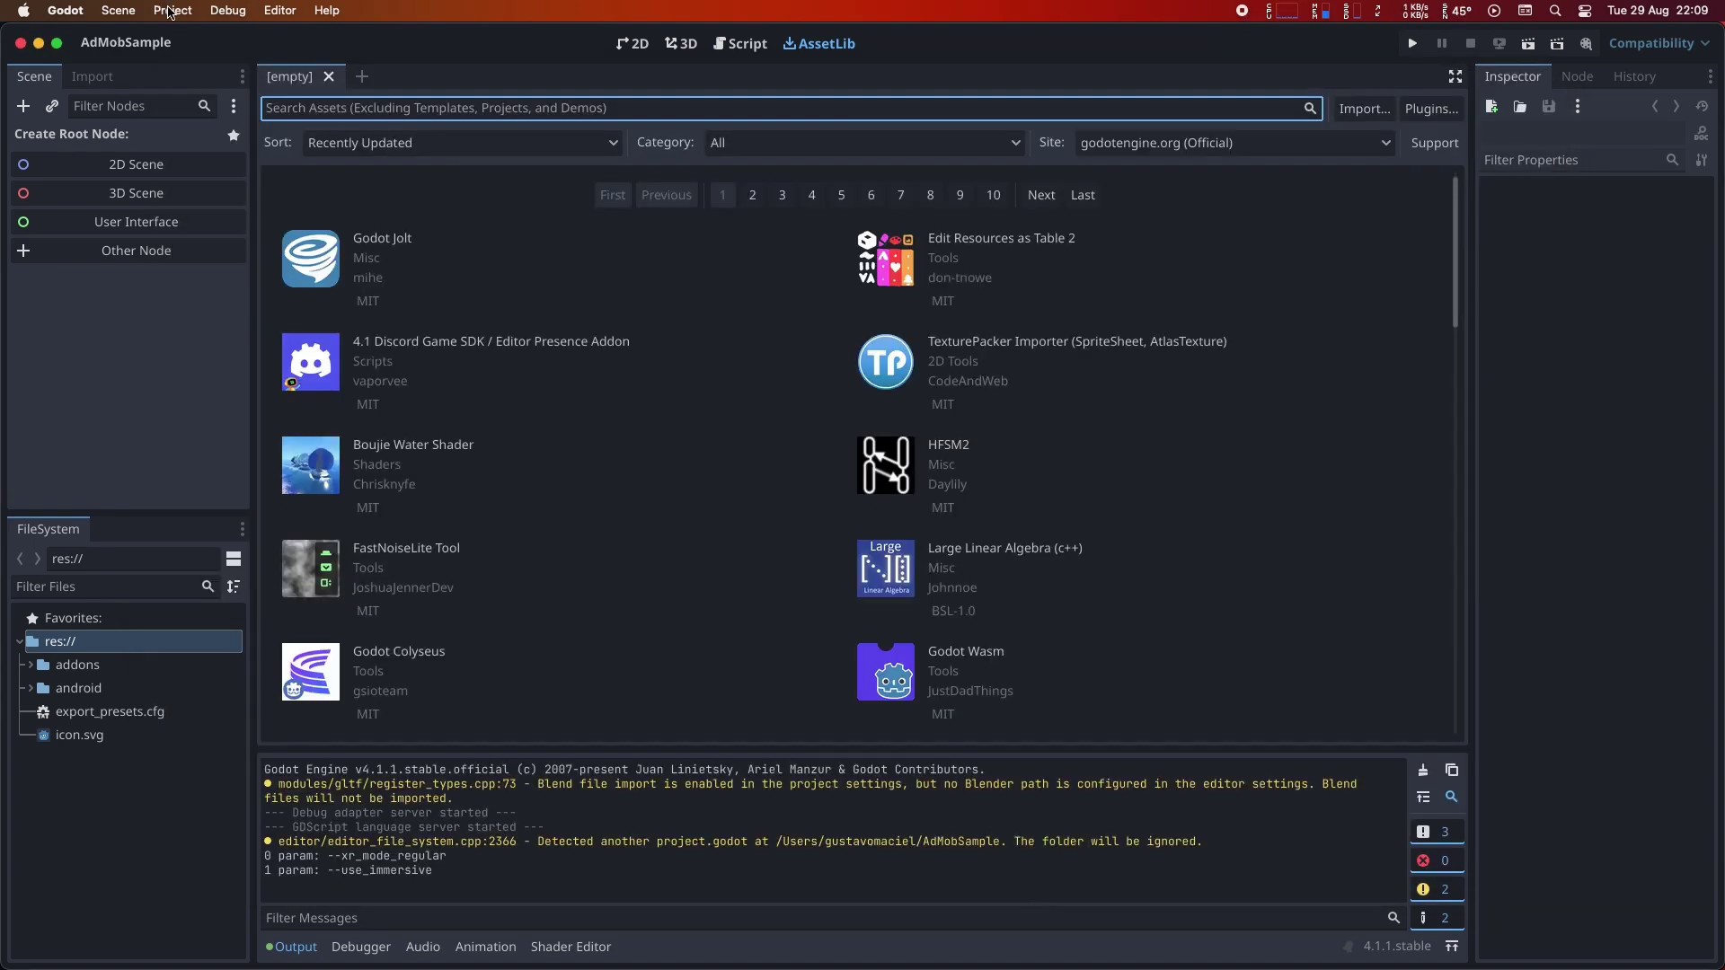
# Open Project Settings to the Main Scene setting under Application > Run.
pyautogui.click(170, 10)
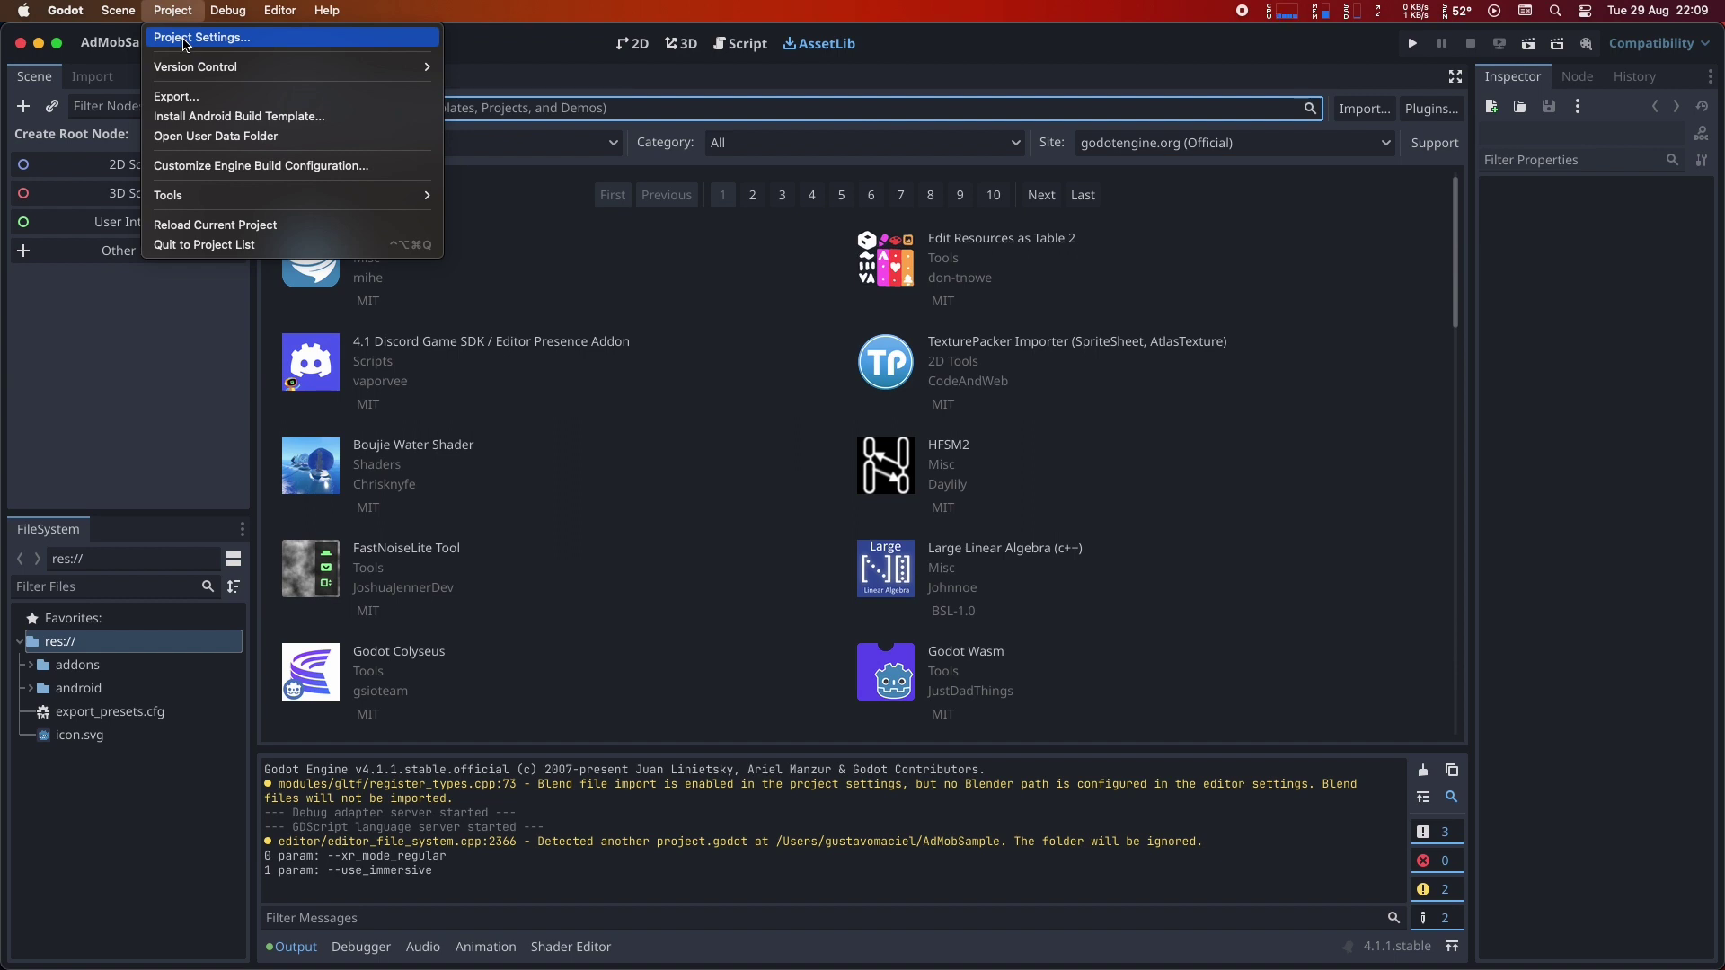
pyautogui.click(186, 41)
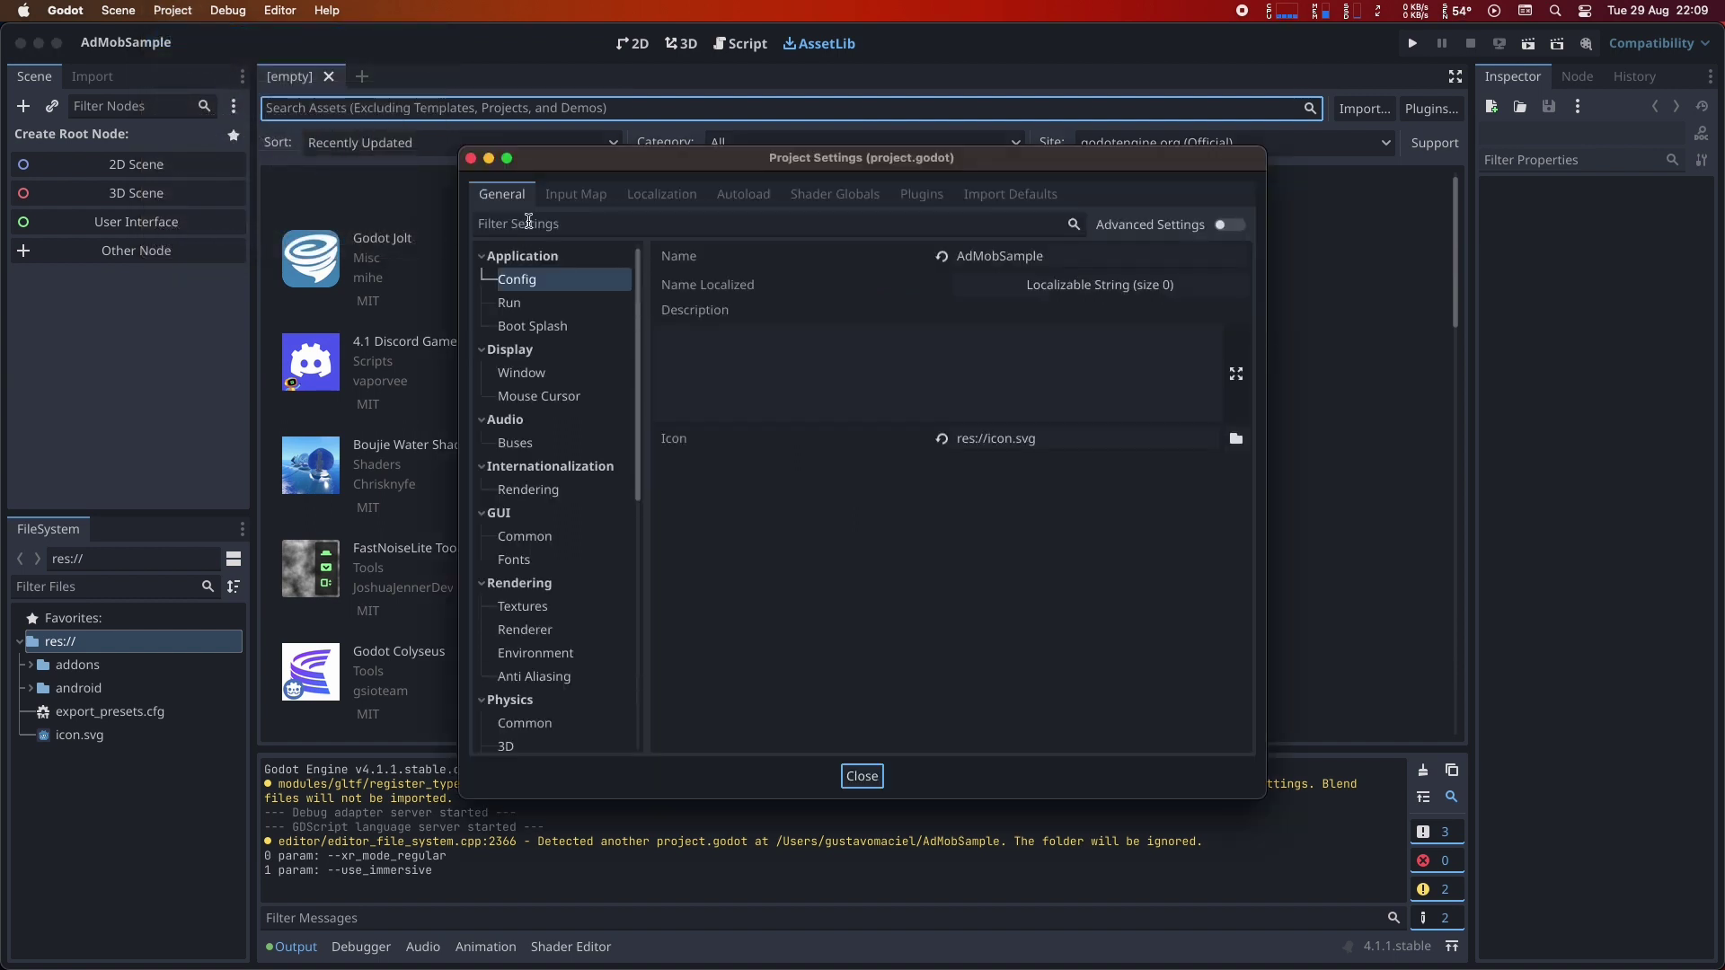
pyautogui.click(528, 223)
pyautogui.click(537, 325)
pyautogui.click(540, 302)
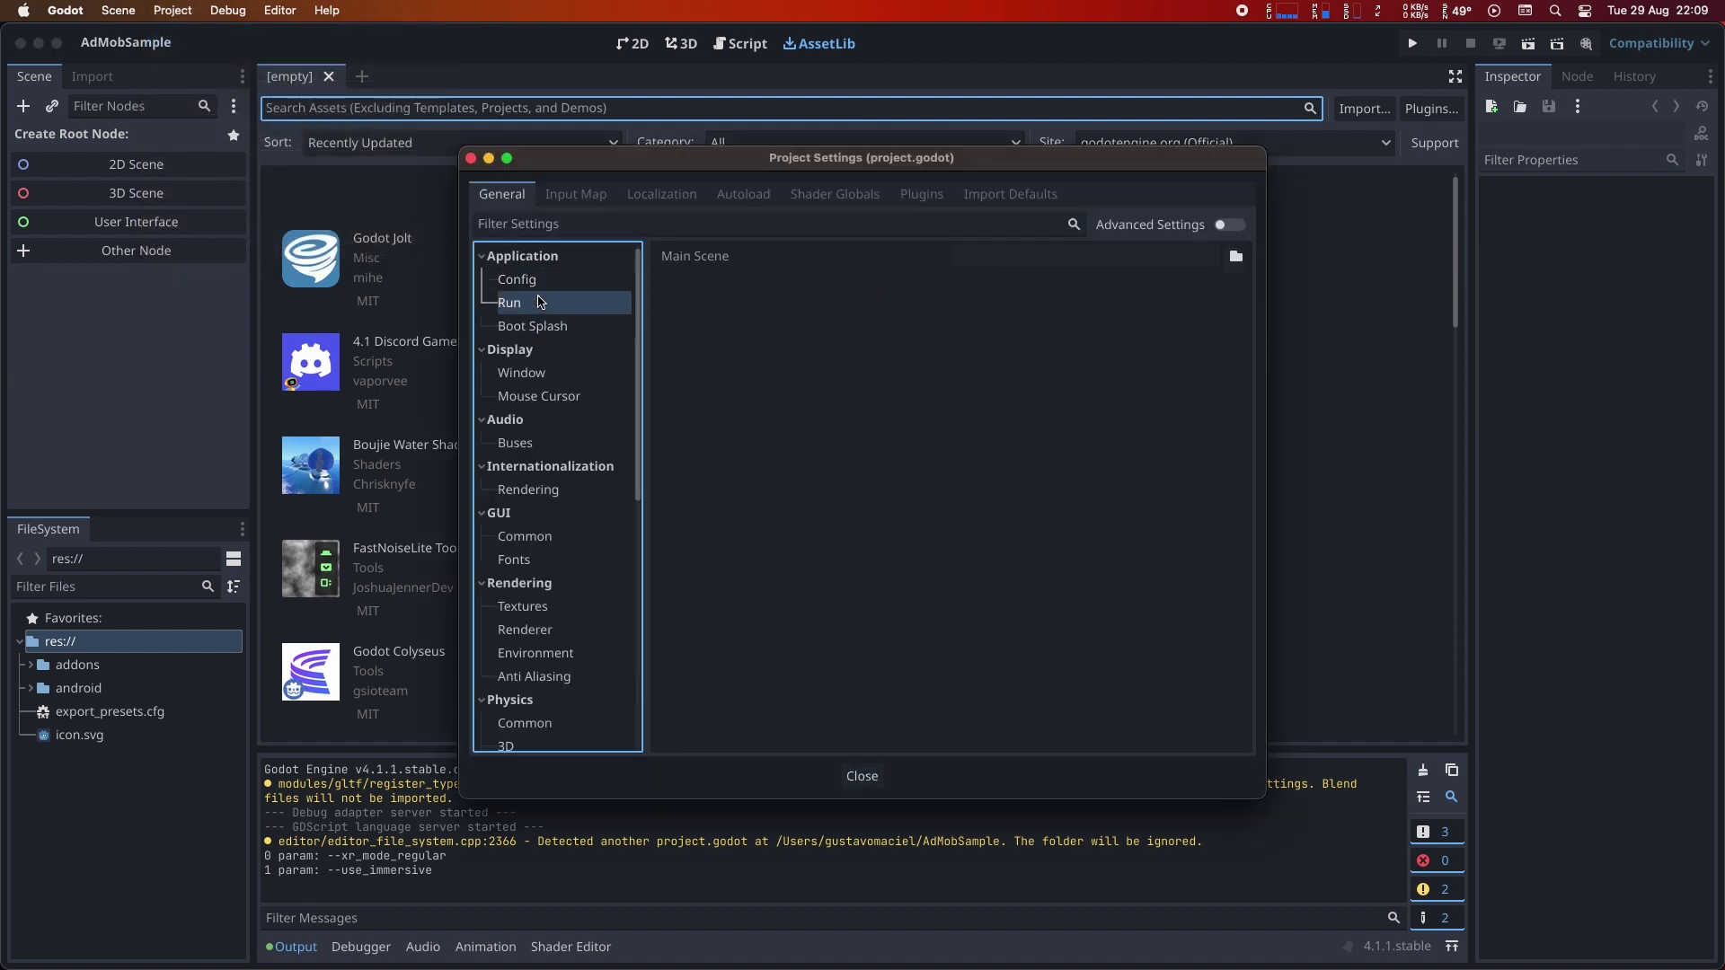
# Choose addons/admob/sample/Main.tscn as the main scene and close the settings window.
pyautogui.click(1236, 256)
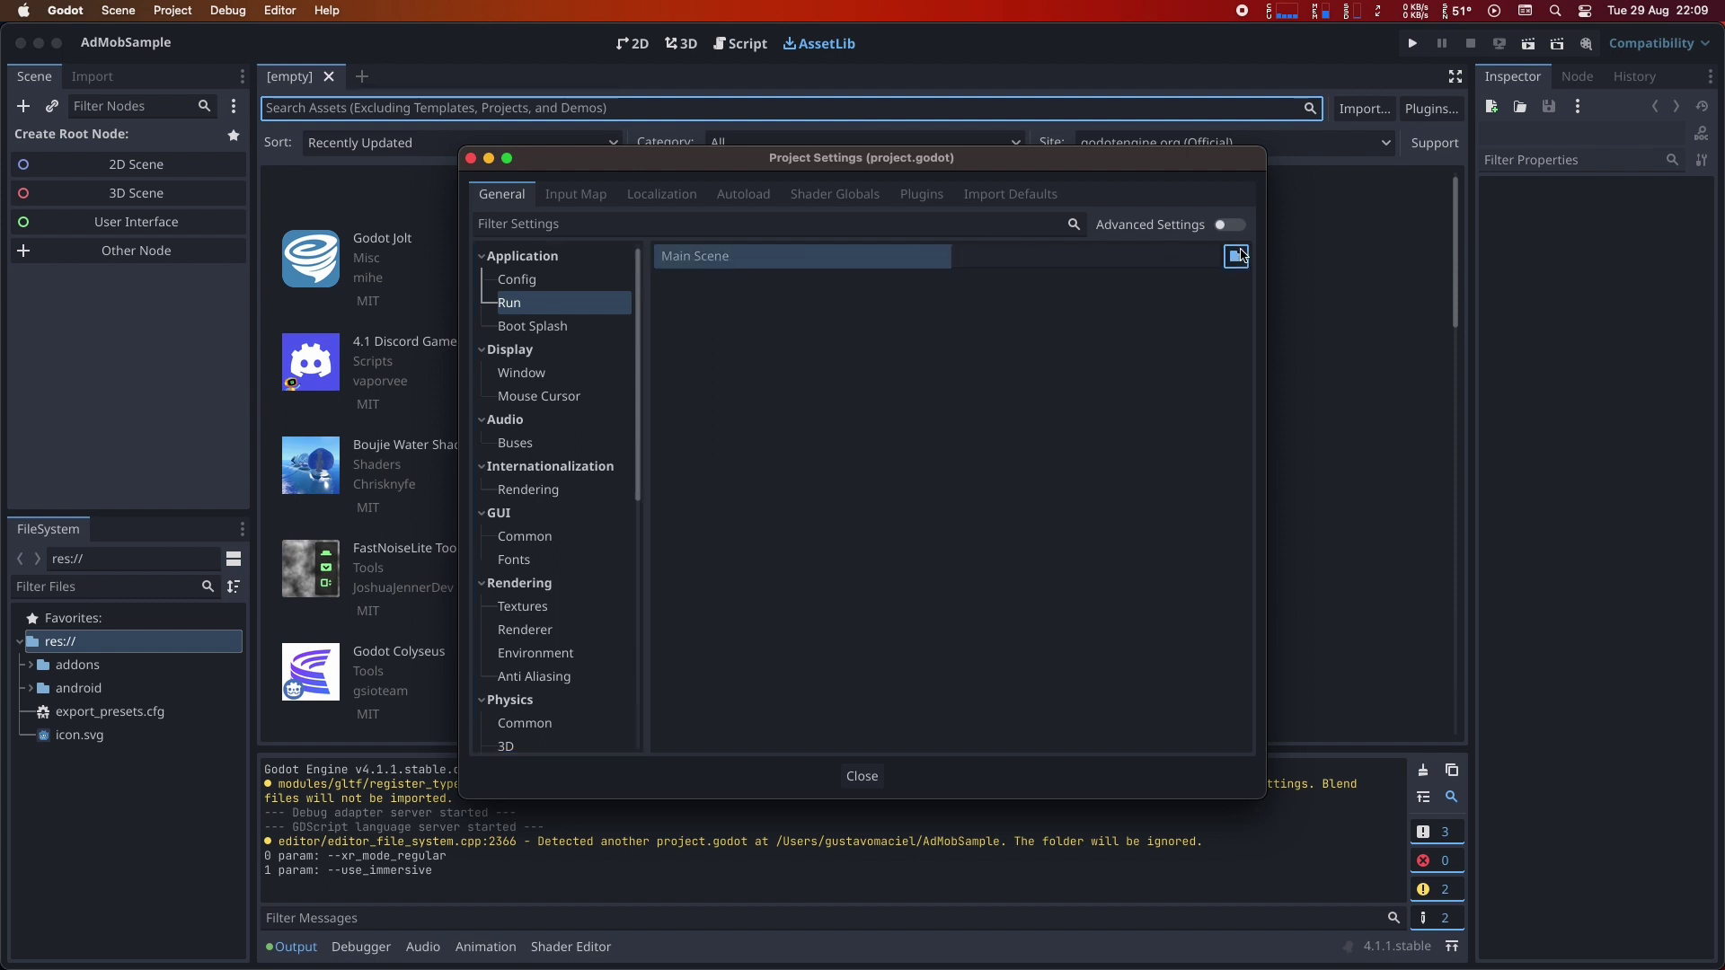
pyautogui.doubleClick(588, 283)
pyautogui.doubleClick(588, 283)
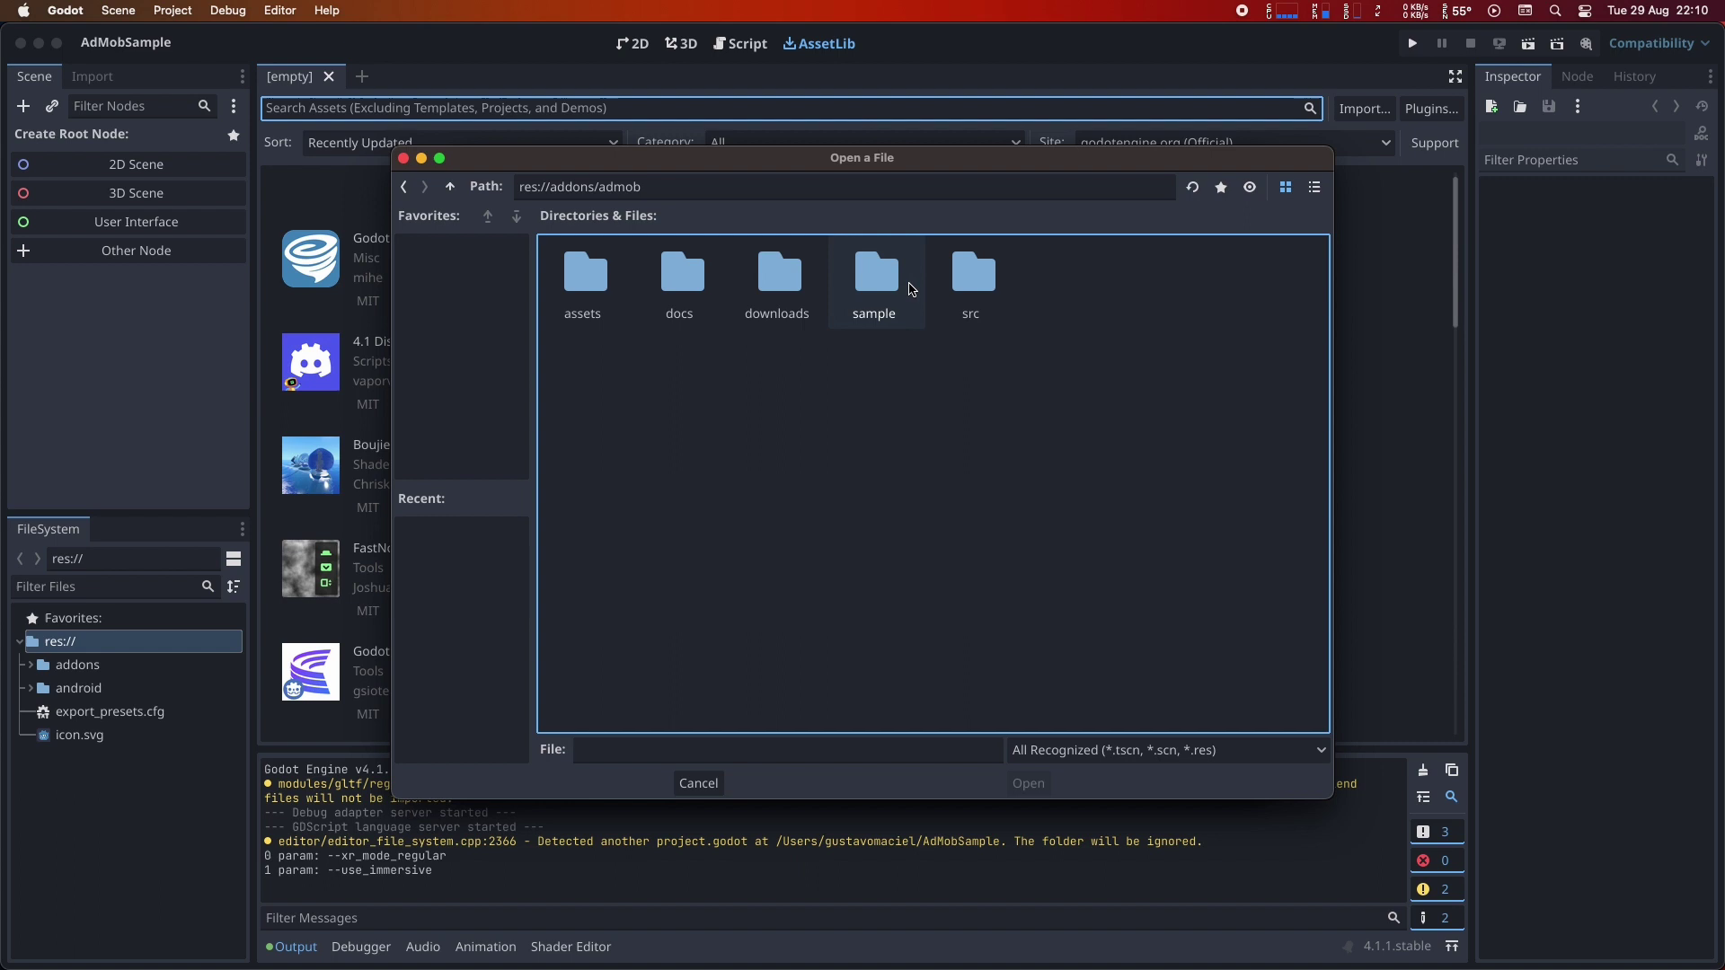
pyautogui.doubleClick(903, 286)
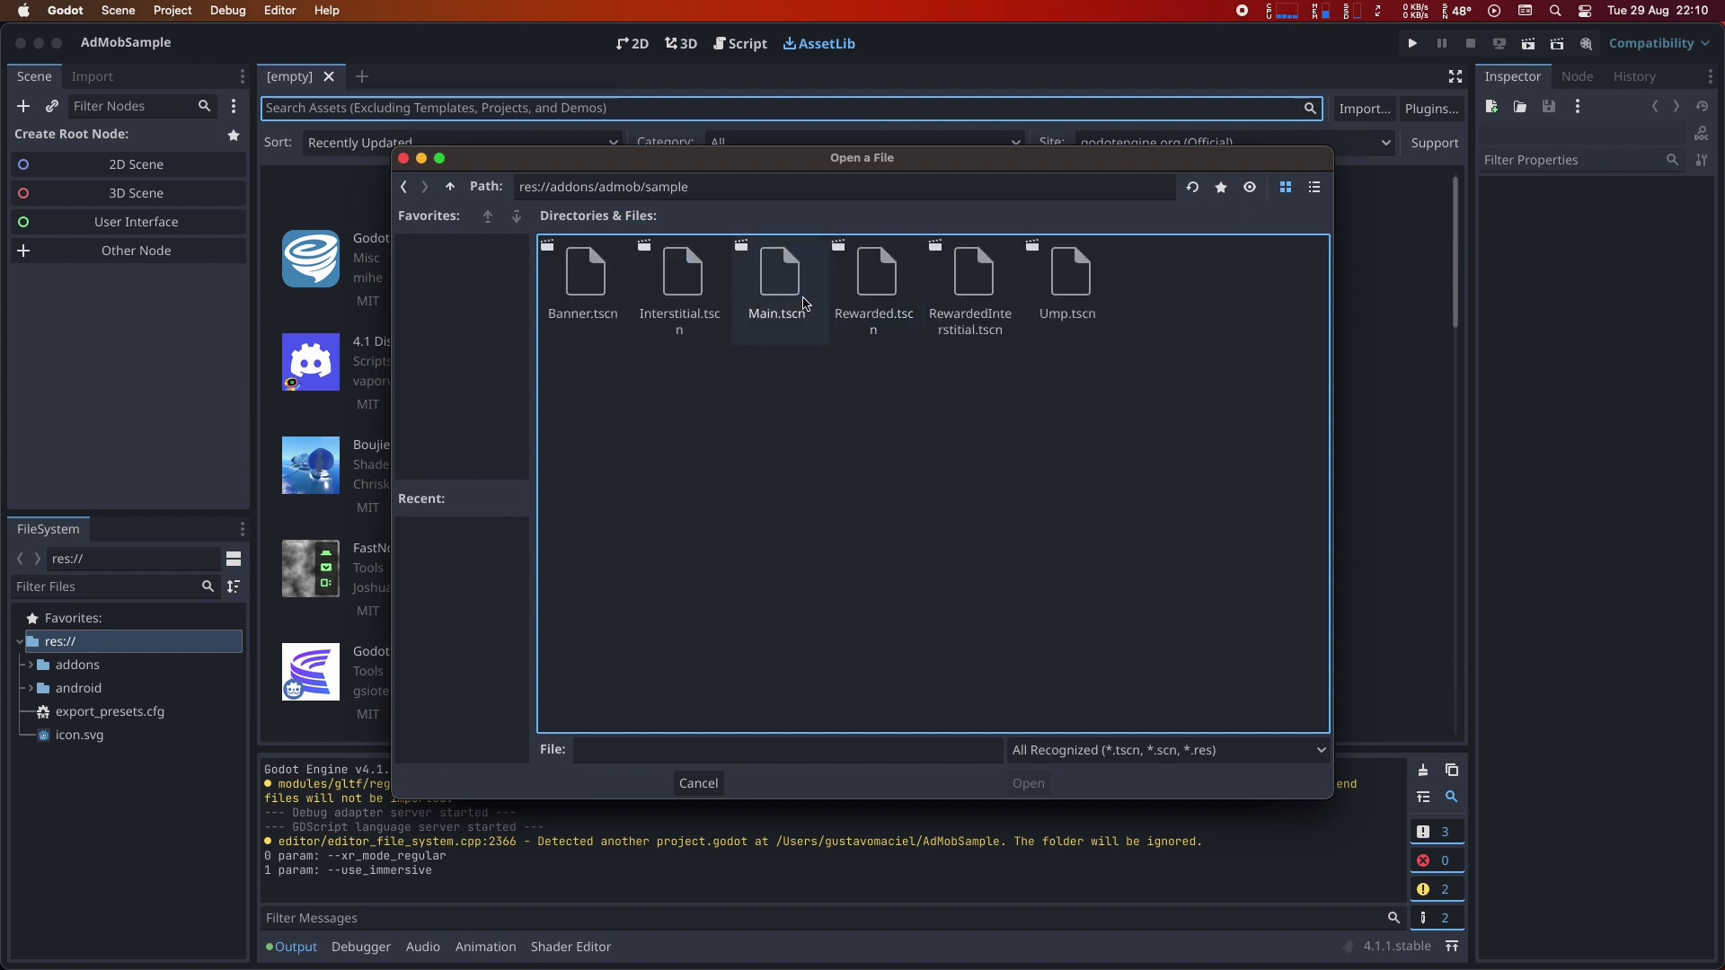
pyautogui.click(795, 299)
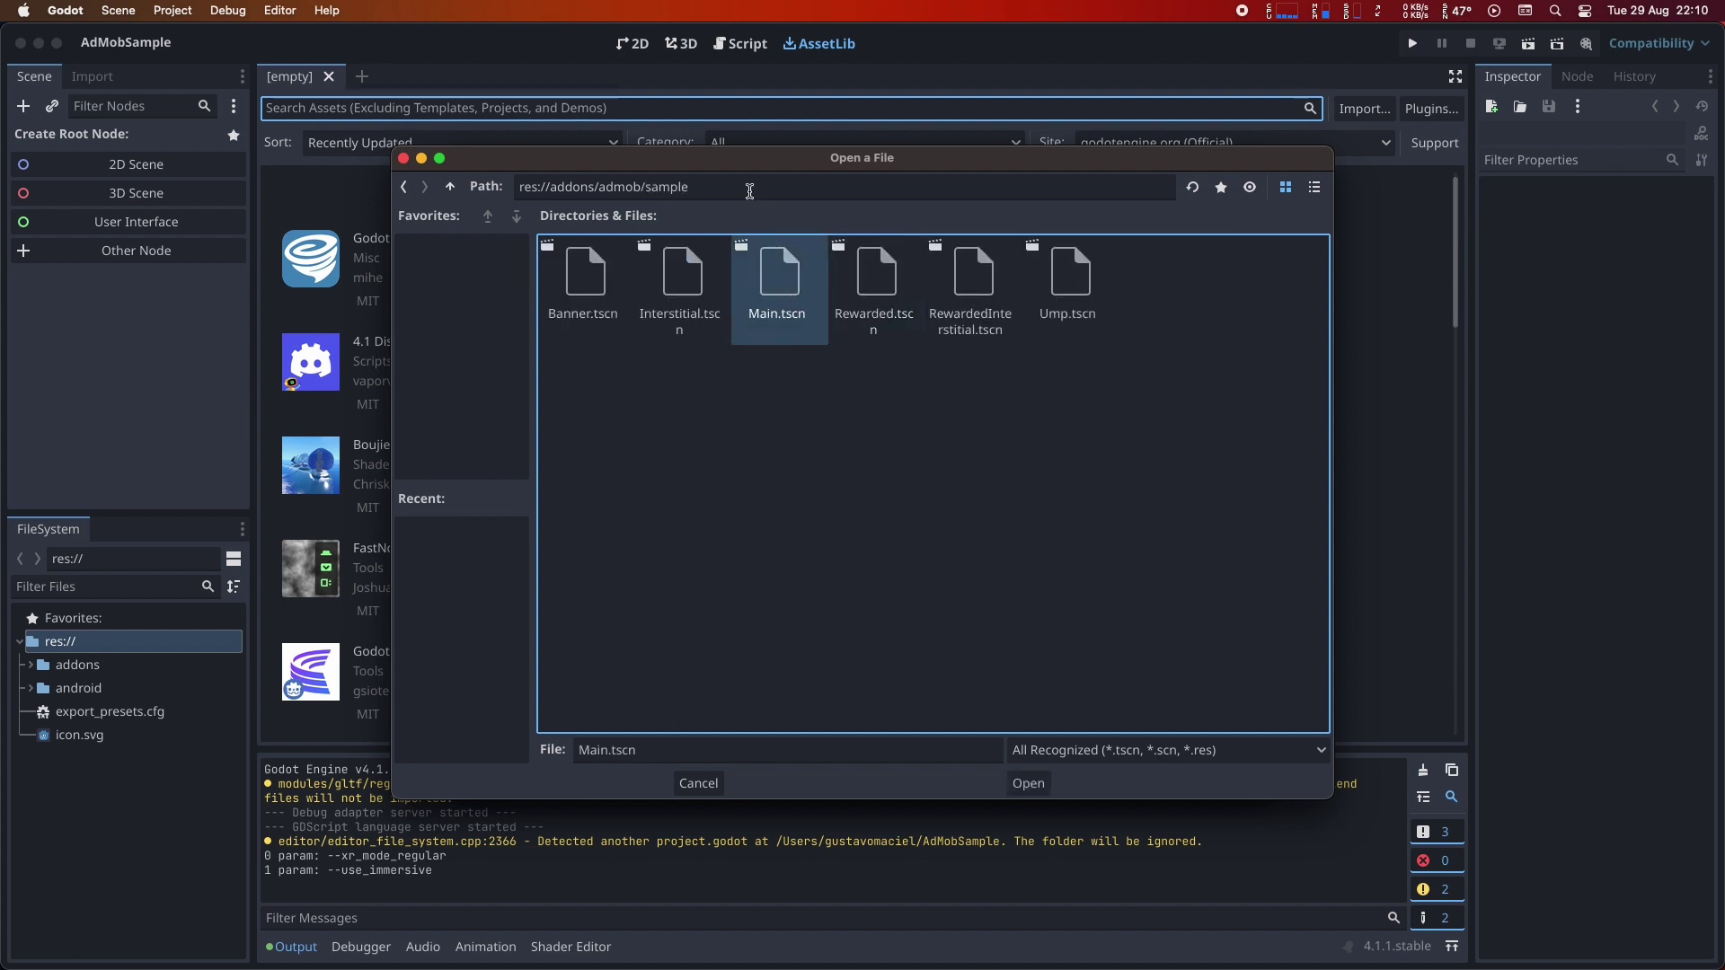
pyautogui.doubleClick(769, 289)
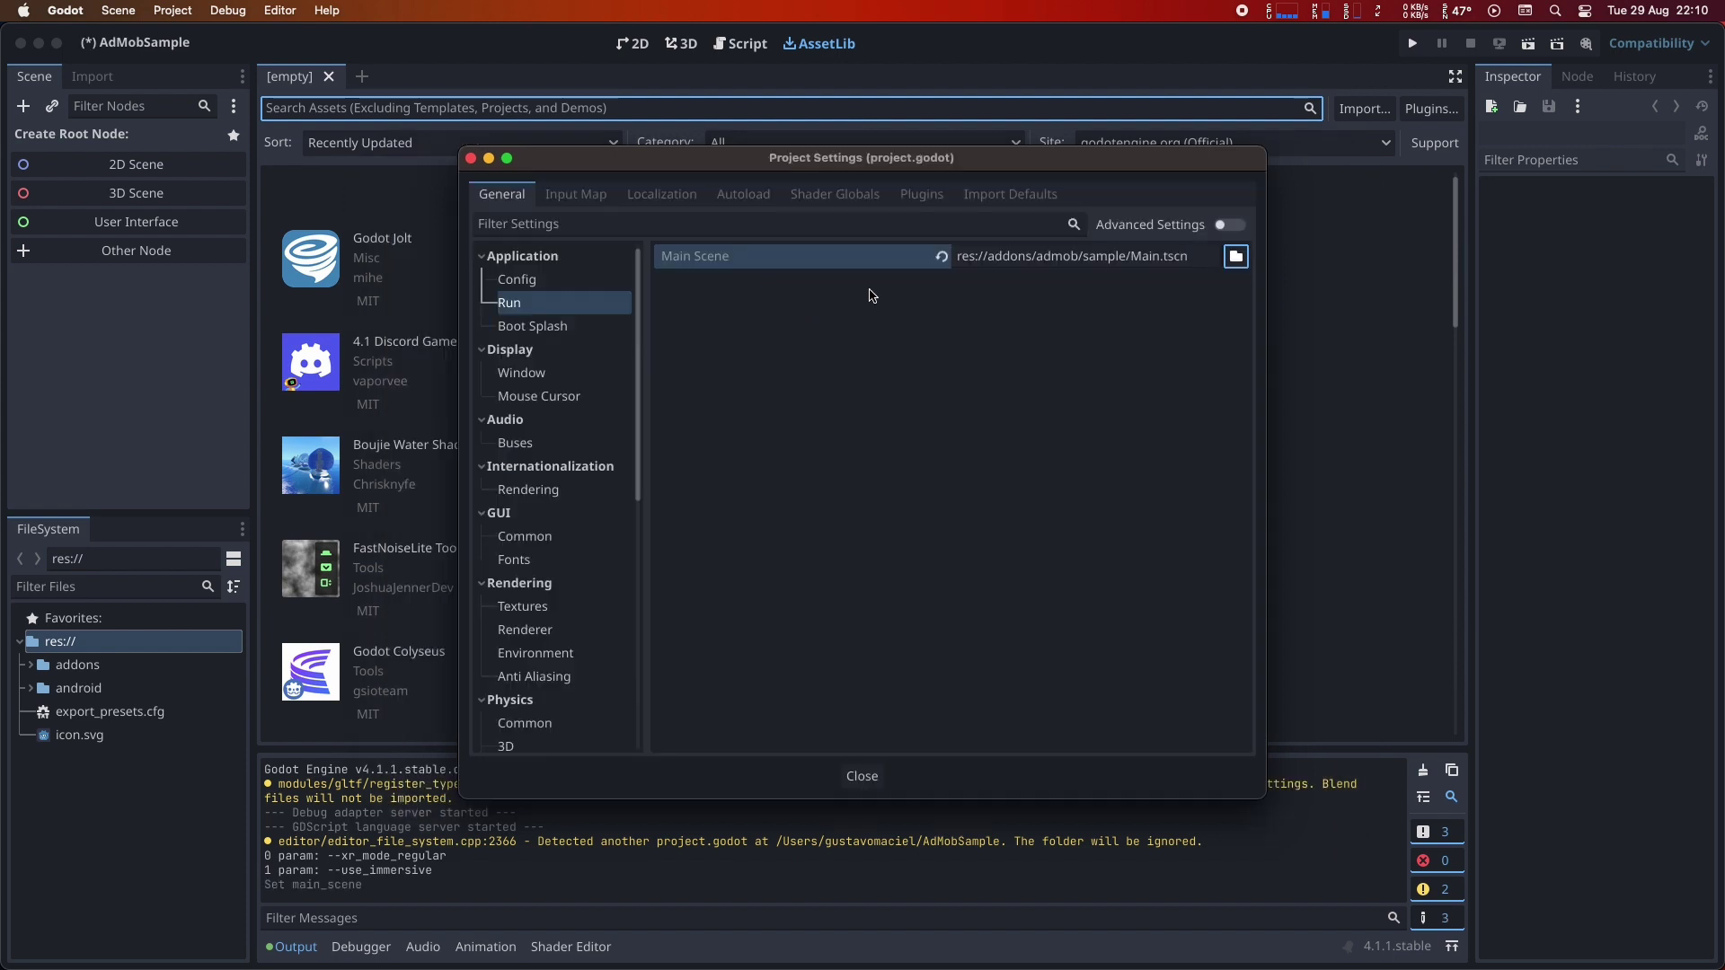
pyautogui.click(862, 776)
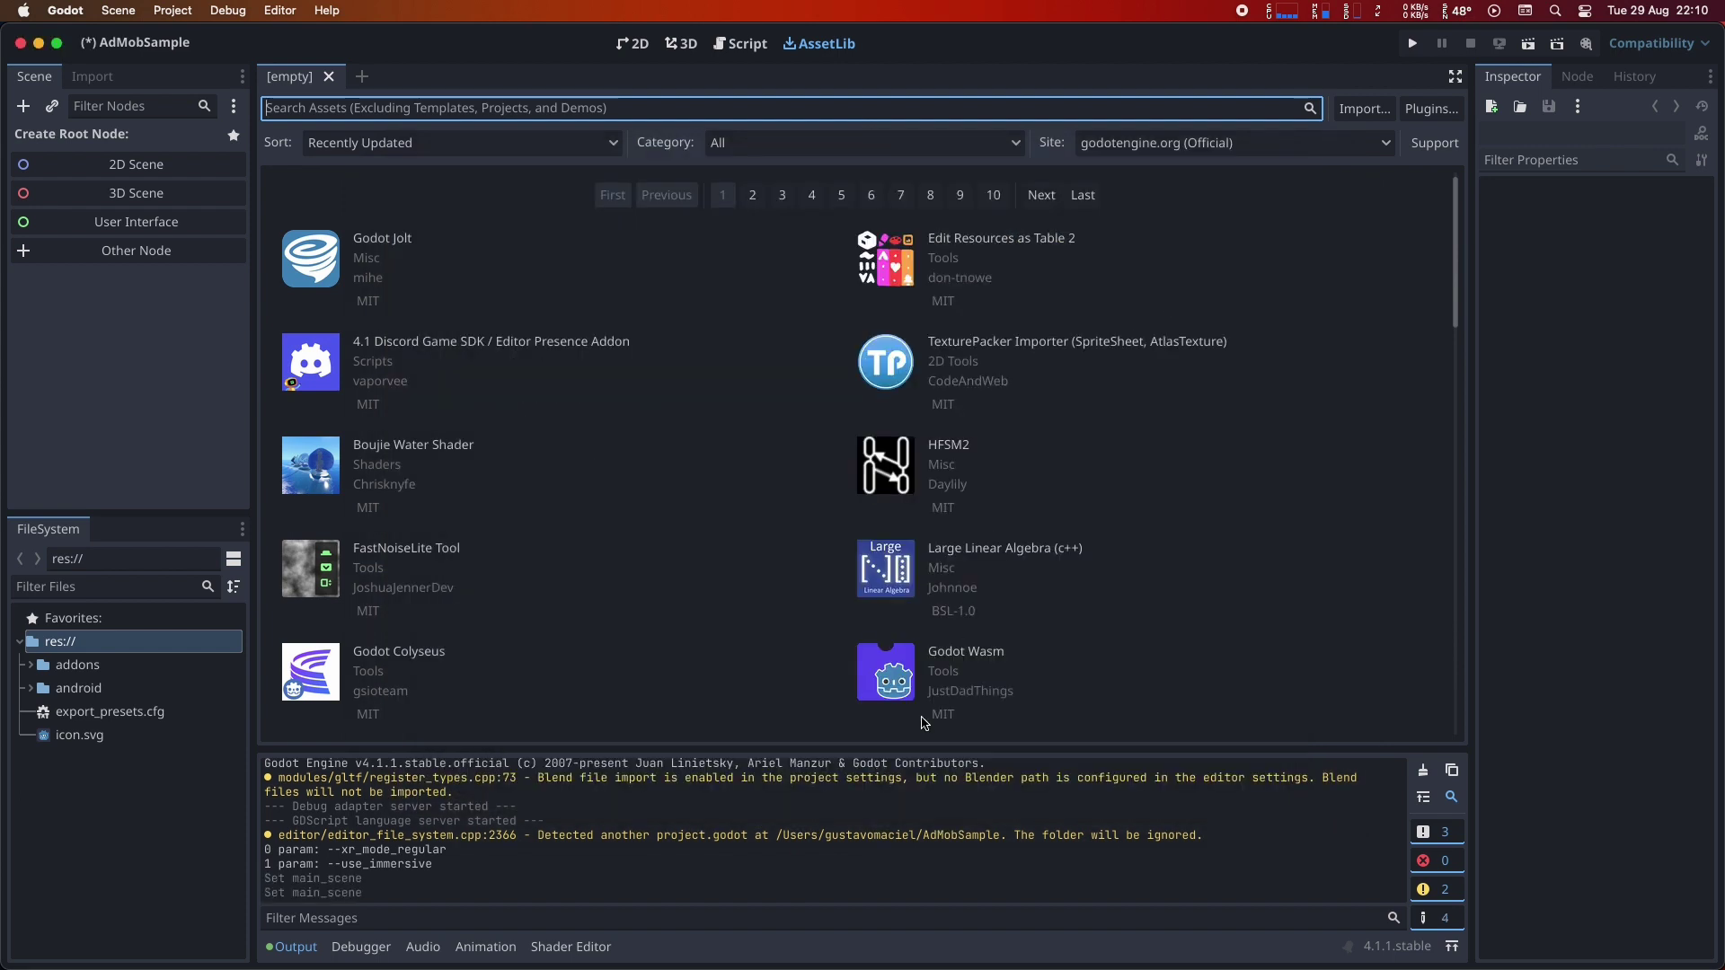
pyautogui.click(1411, 43)
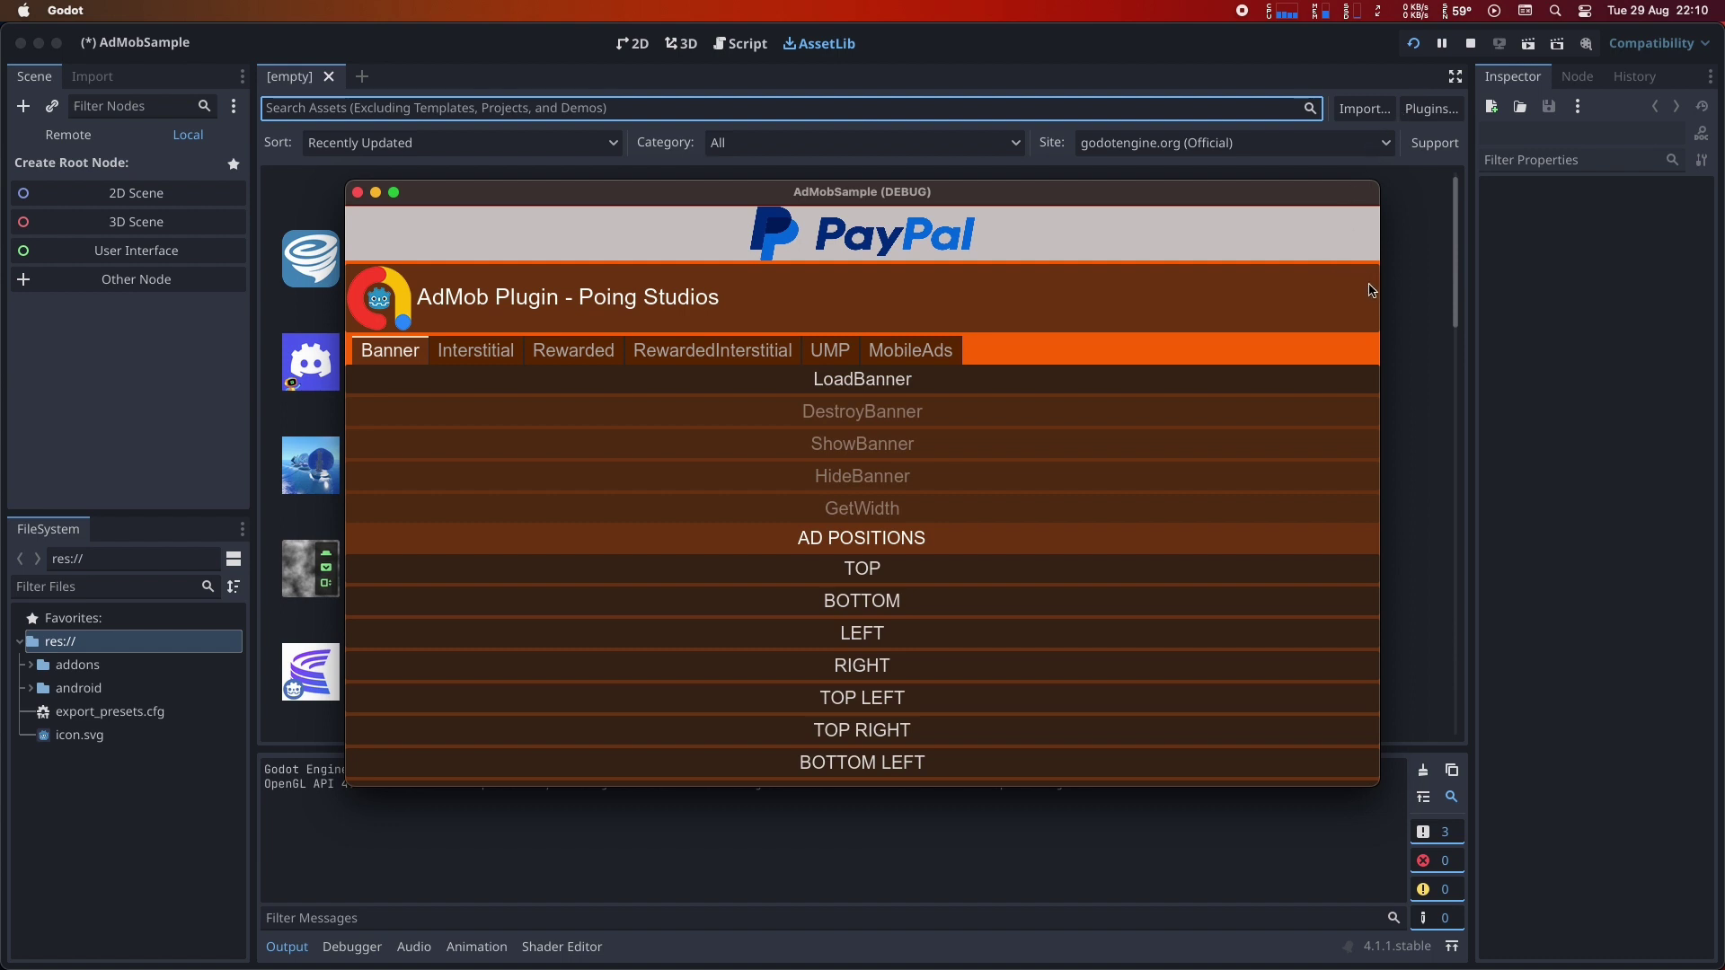
pyautogui.moveTo(1383, 299); pyautogui.dragTo(941, 299)
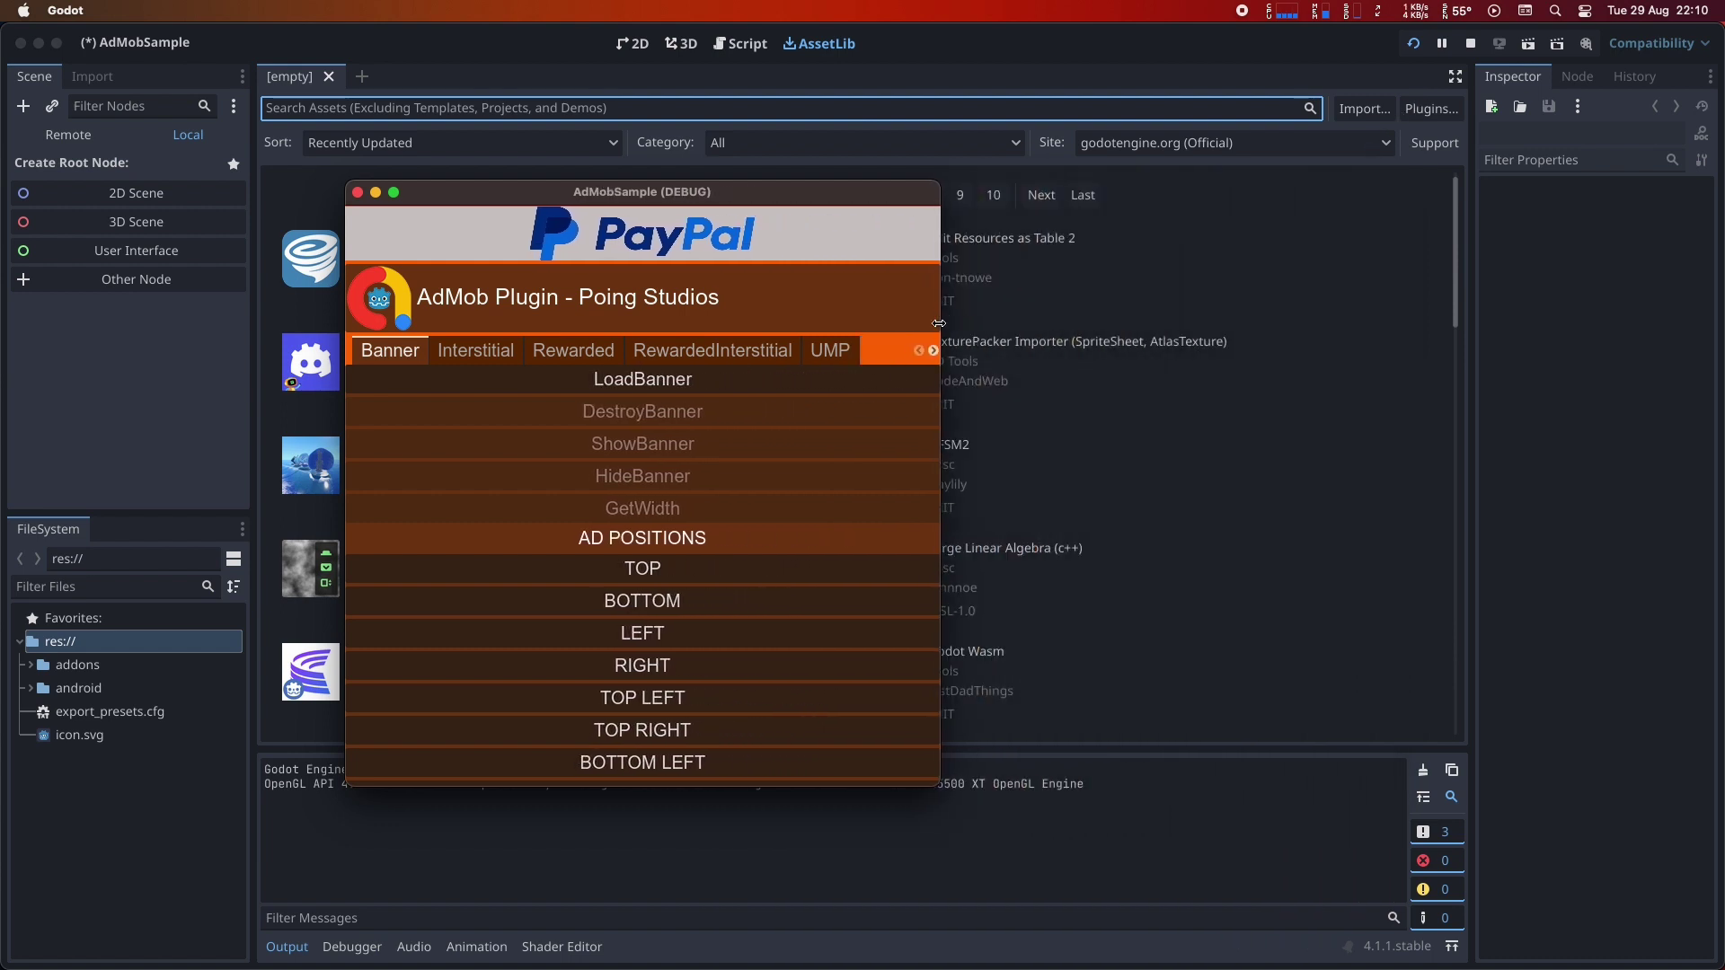
pyautogui.moveTo(849, 786); pyautogui.dragTo(844, 941)
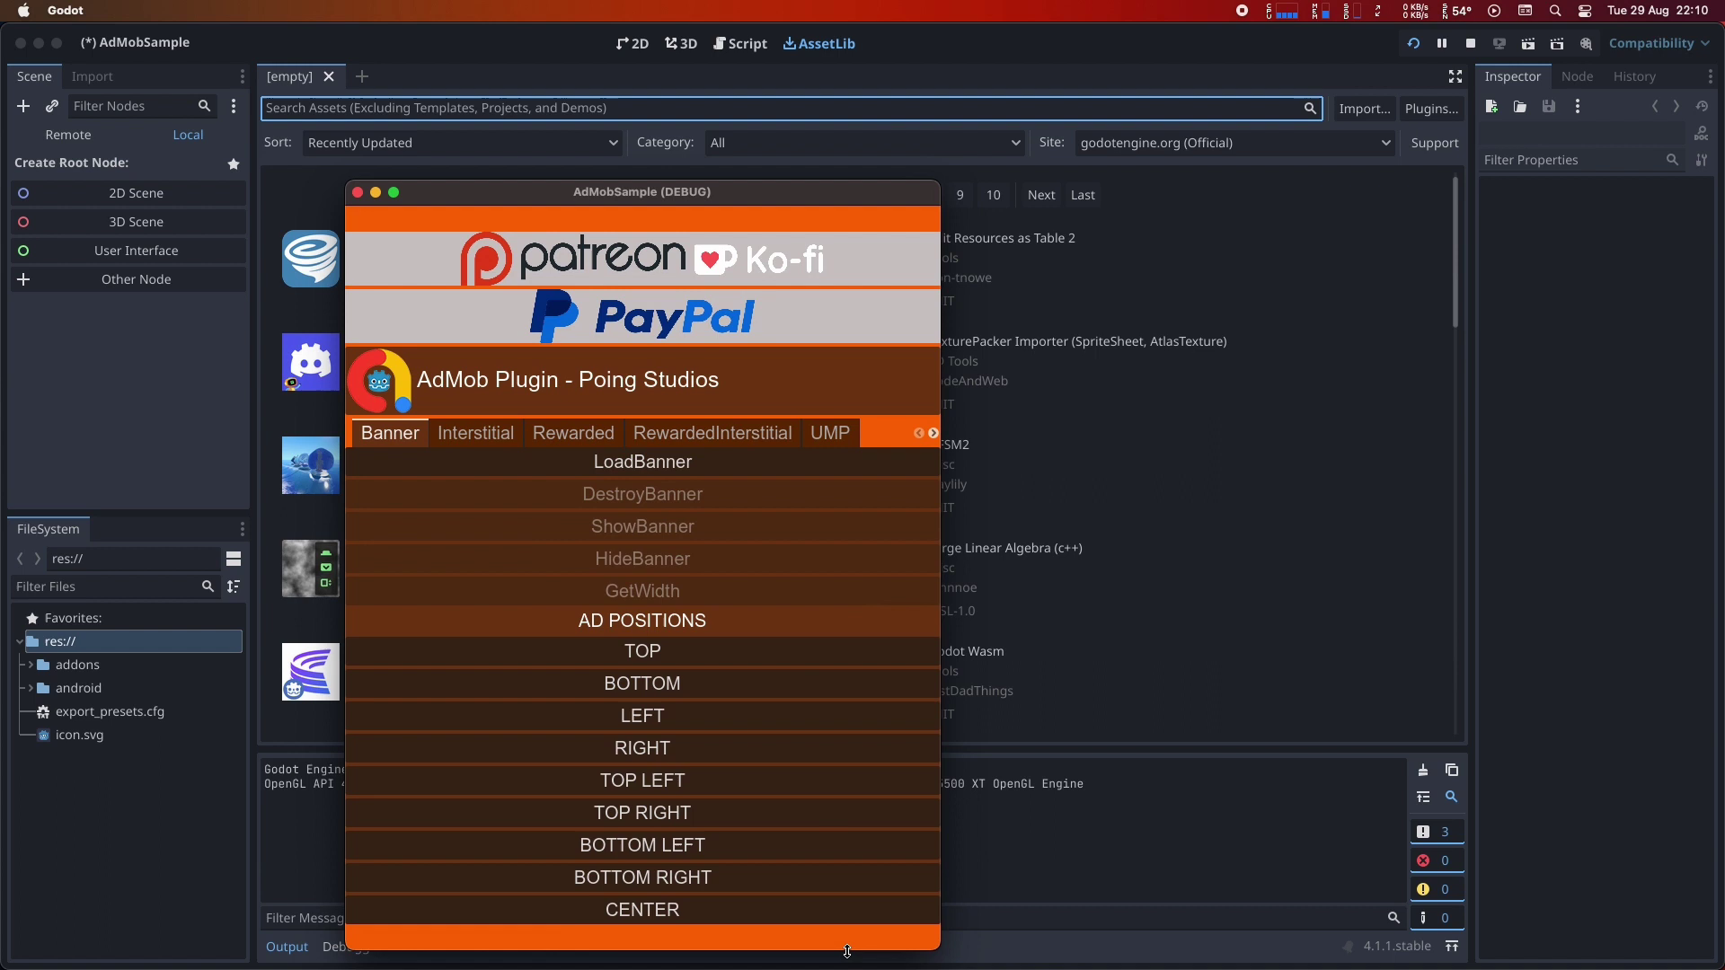
pyautogui.moveTo(777, 180); pyautogui.dragTo(823, 52)
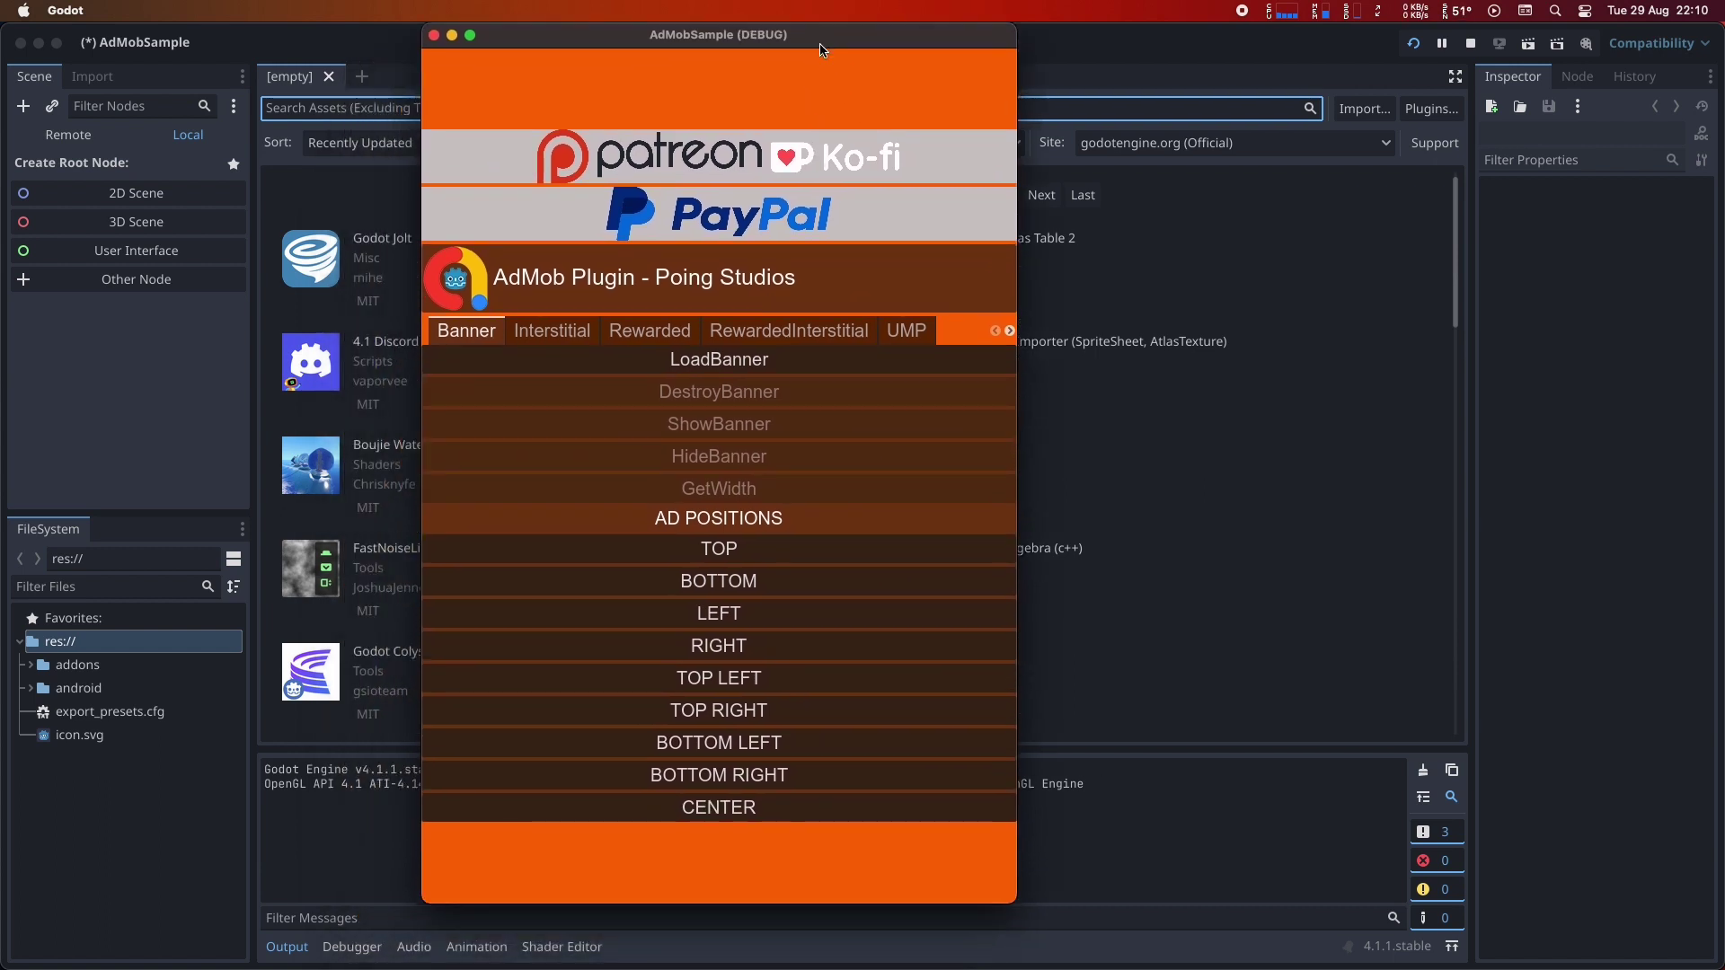
pyautogui.click(1469, 43)
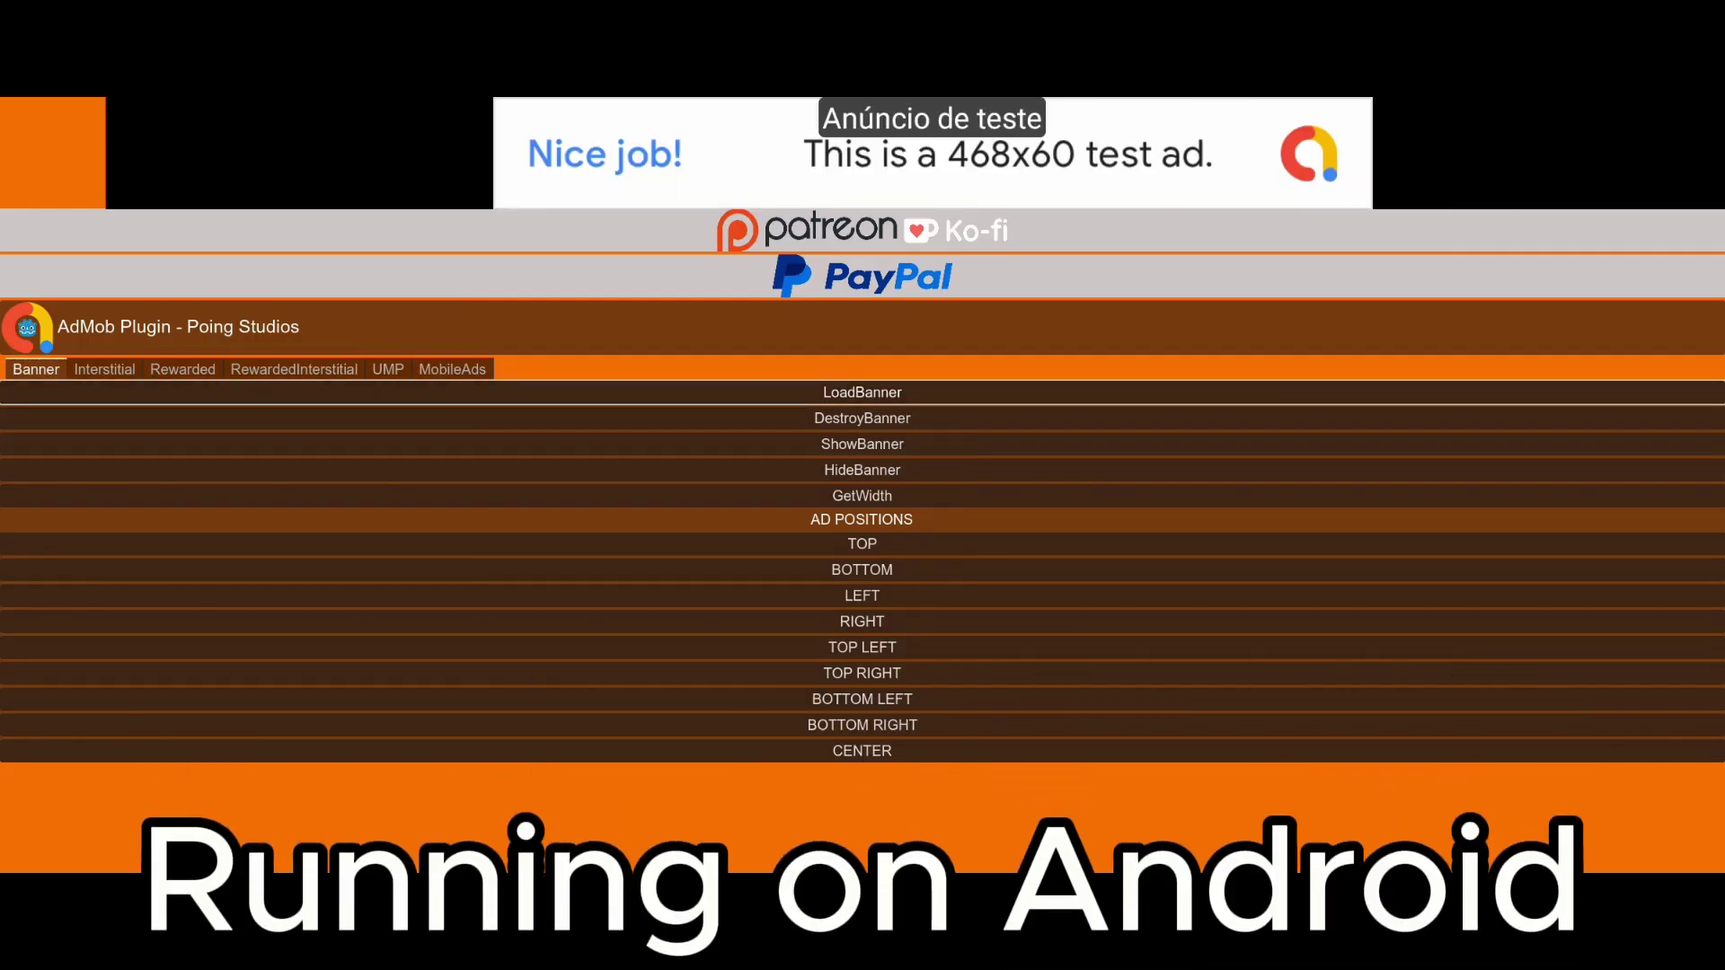
# Destroy the banner, switch to BOTTOM, reload and destroy it again, then close the interstitial test ad.
pyautogui.click(863, 418)
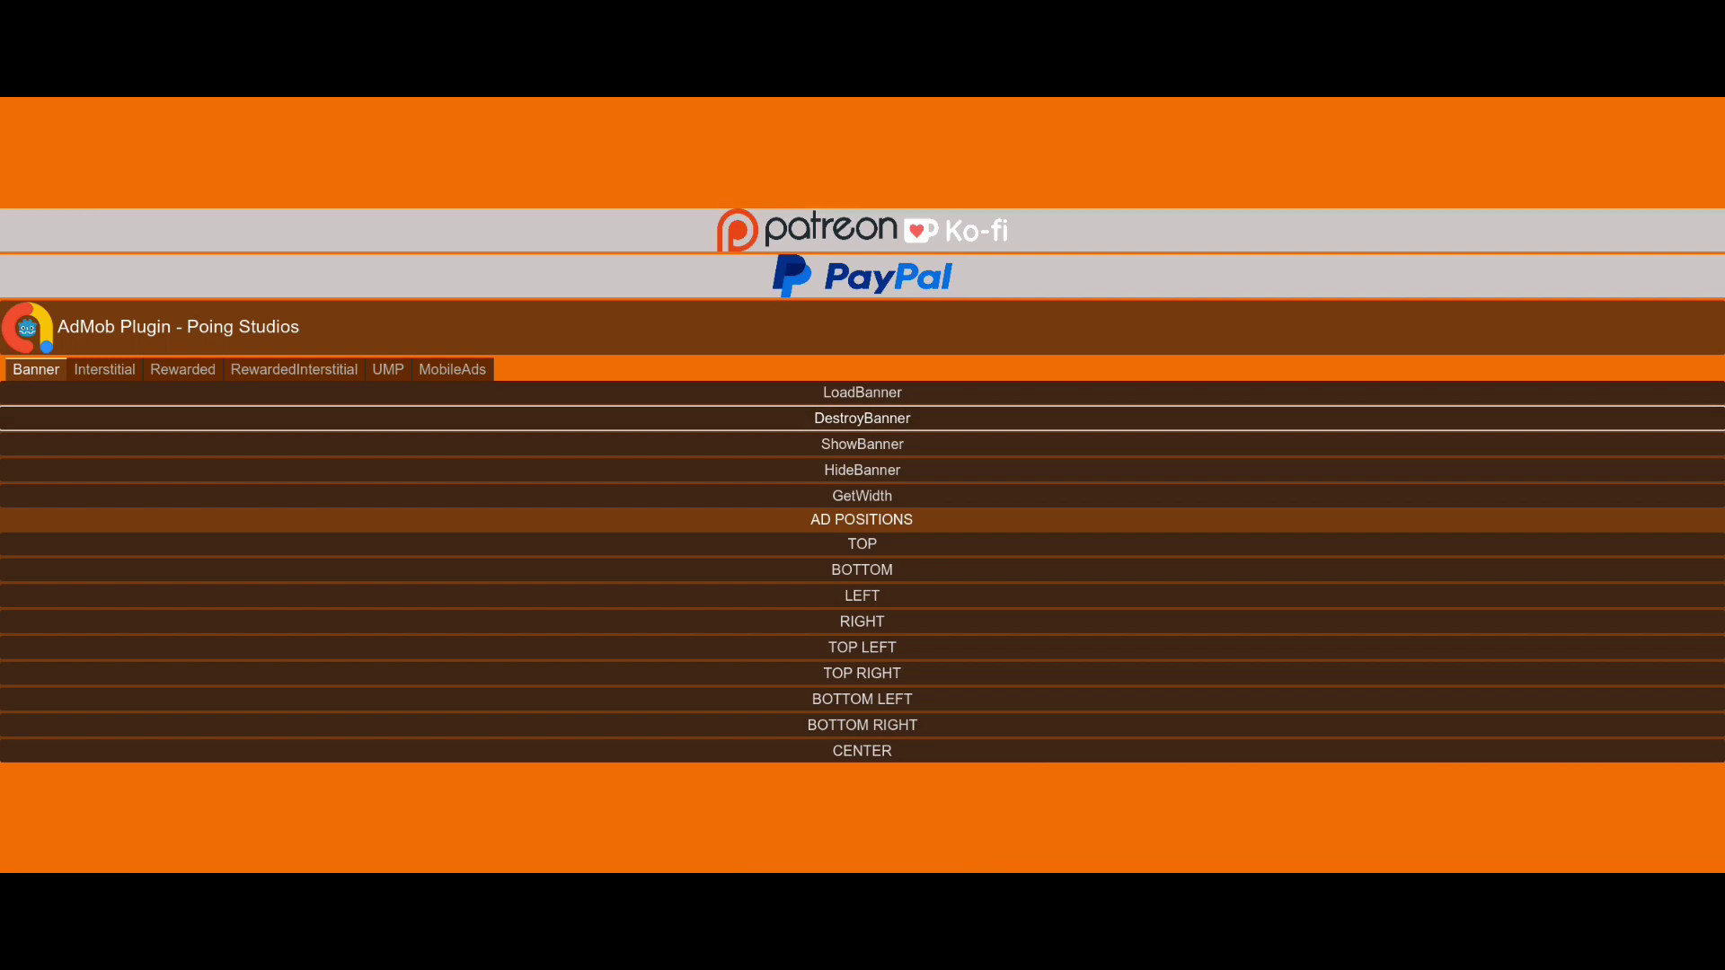
pyautogui.click(863, 570)
pyautogui.click(862, 392)
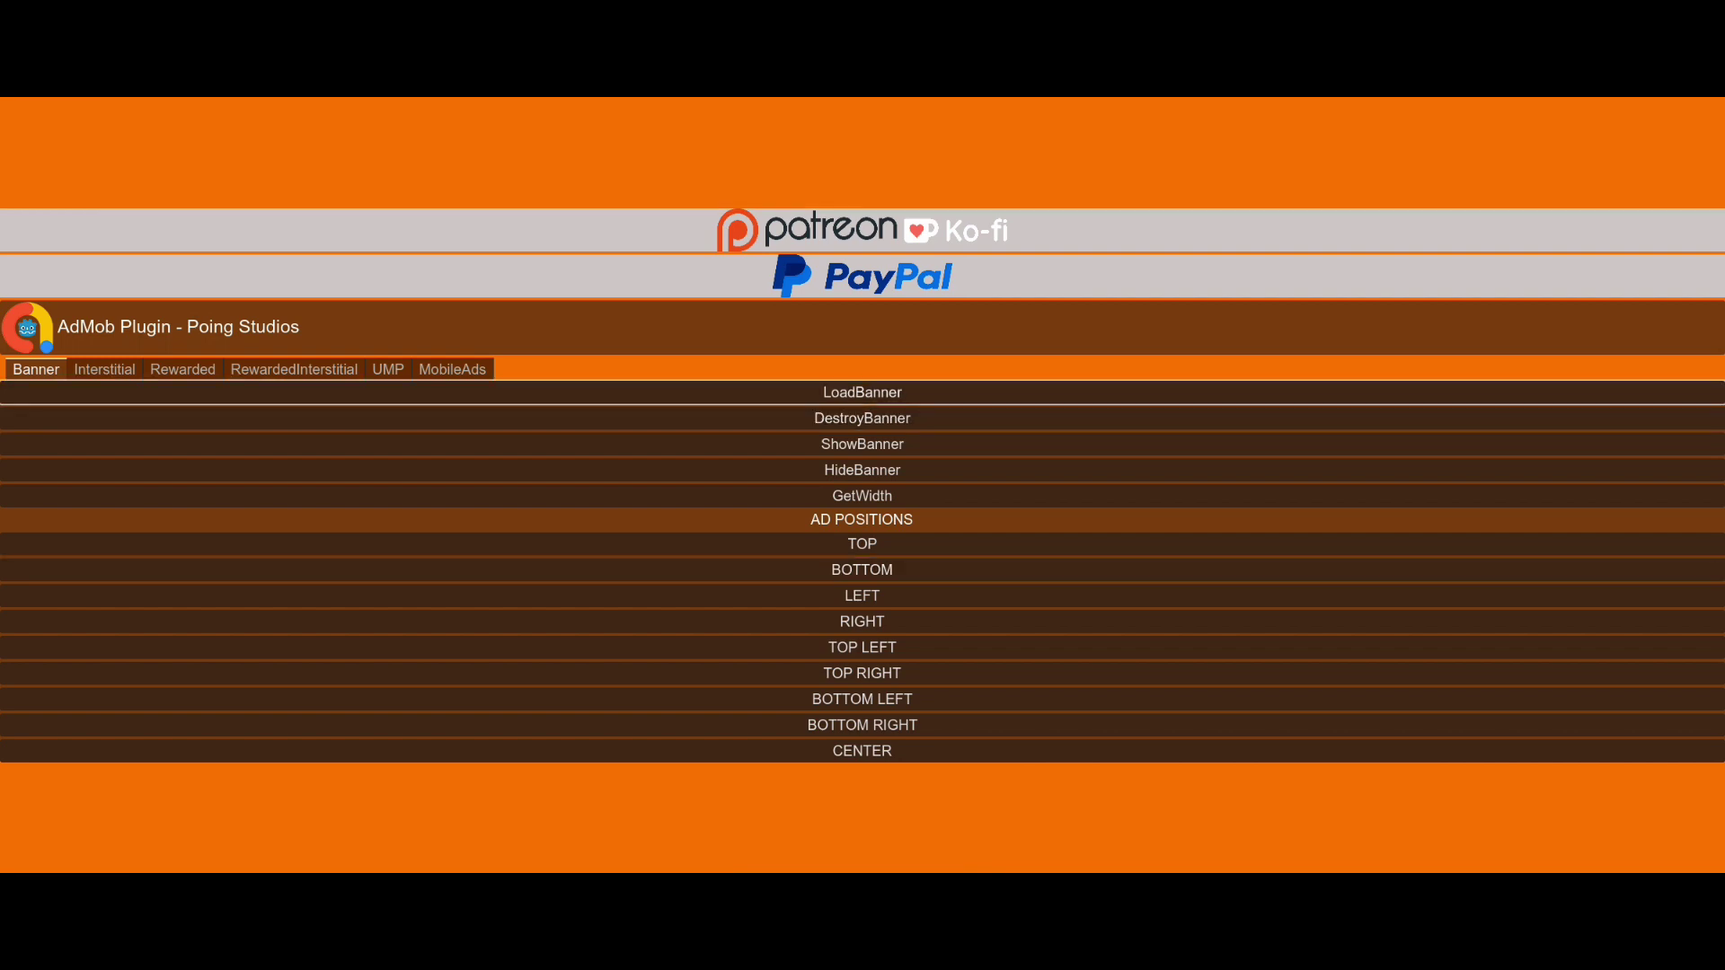
pyautogui.click(862, 418)
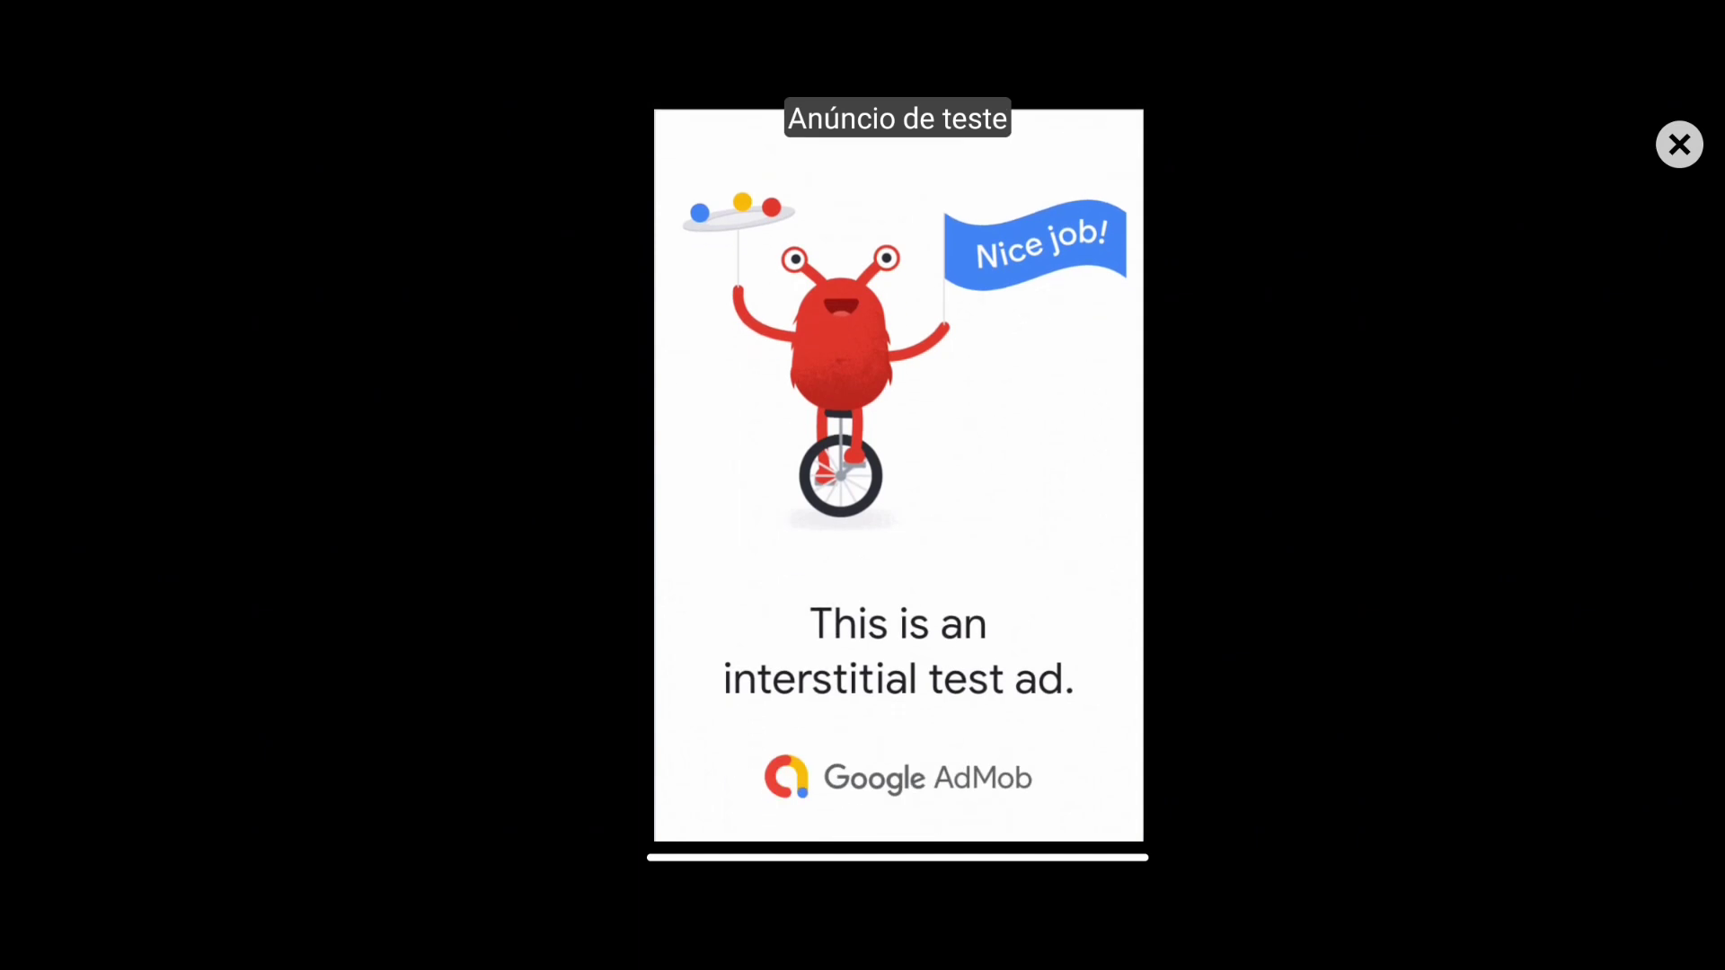
pyautogui.click(1678, 144)
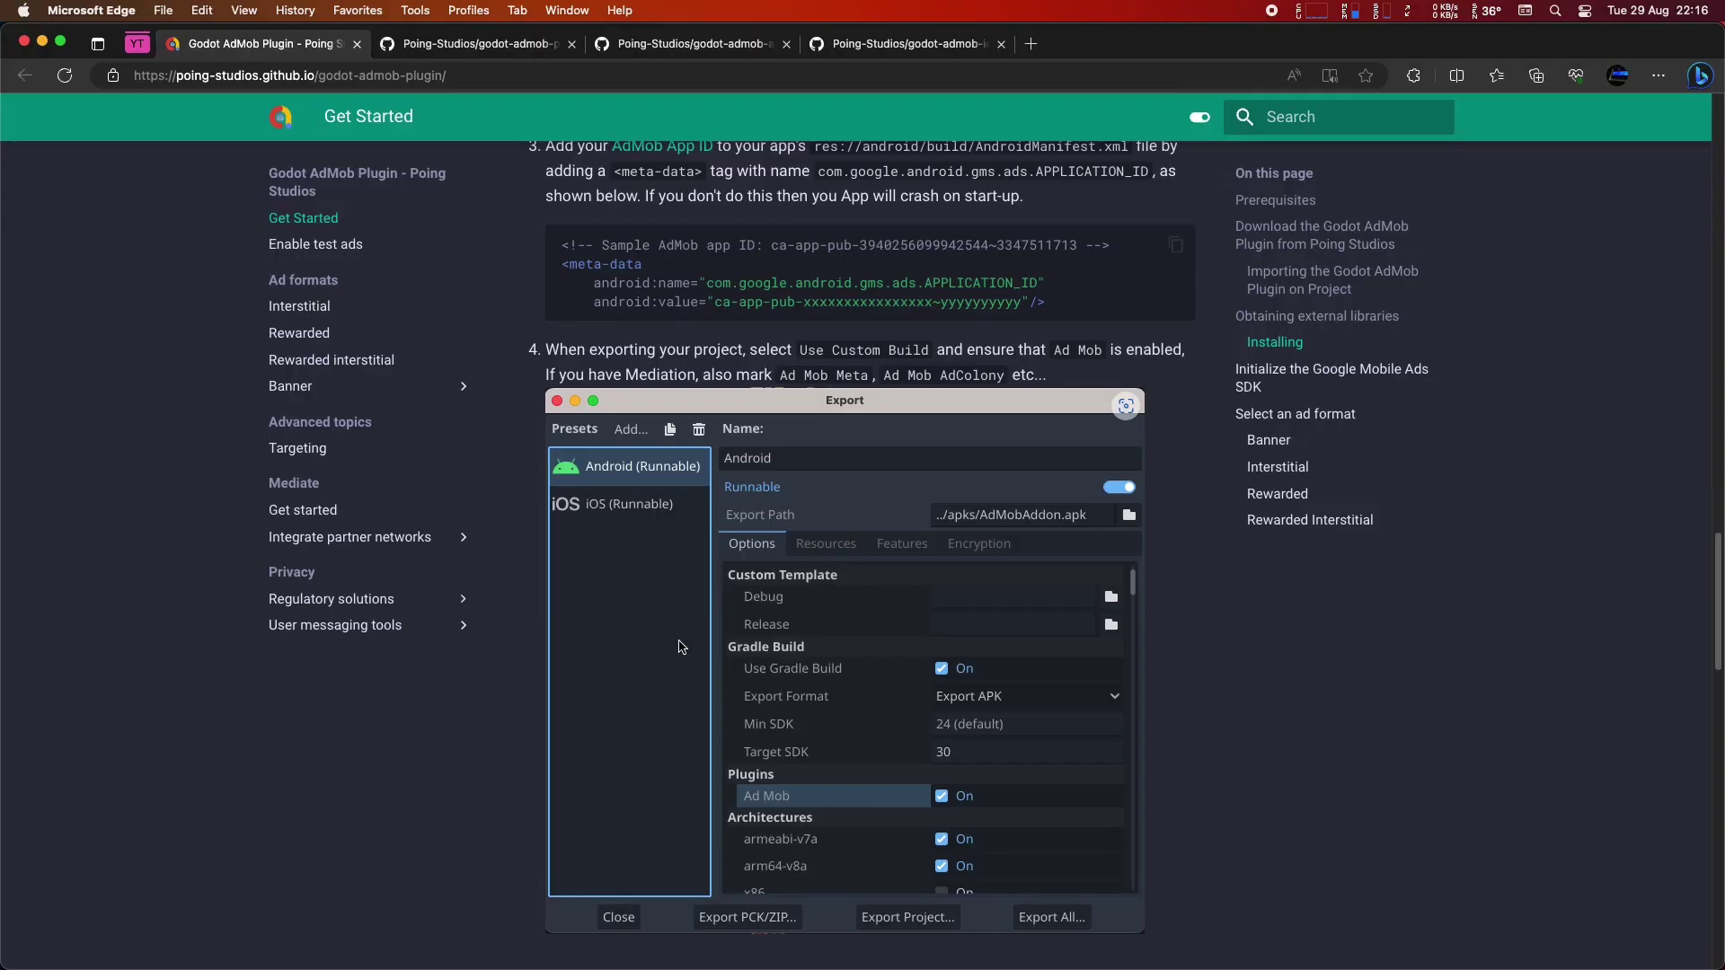
# Switch the docs' Installing section to iOS, highlight res://ios/plugins/, and return to Godot.
pyautogui.scroll(10, 626, 452)
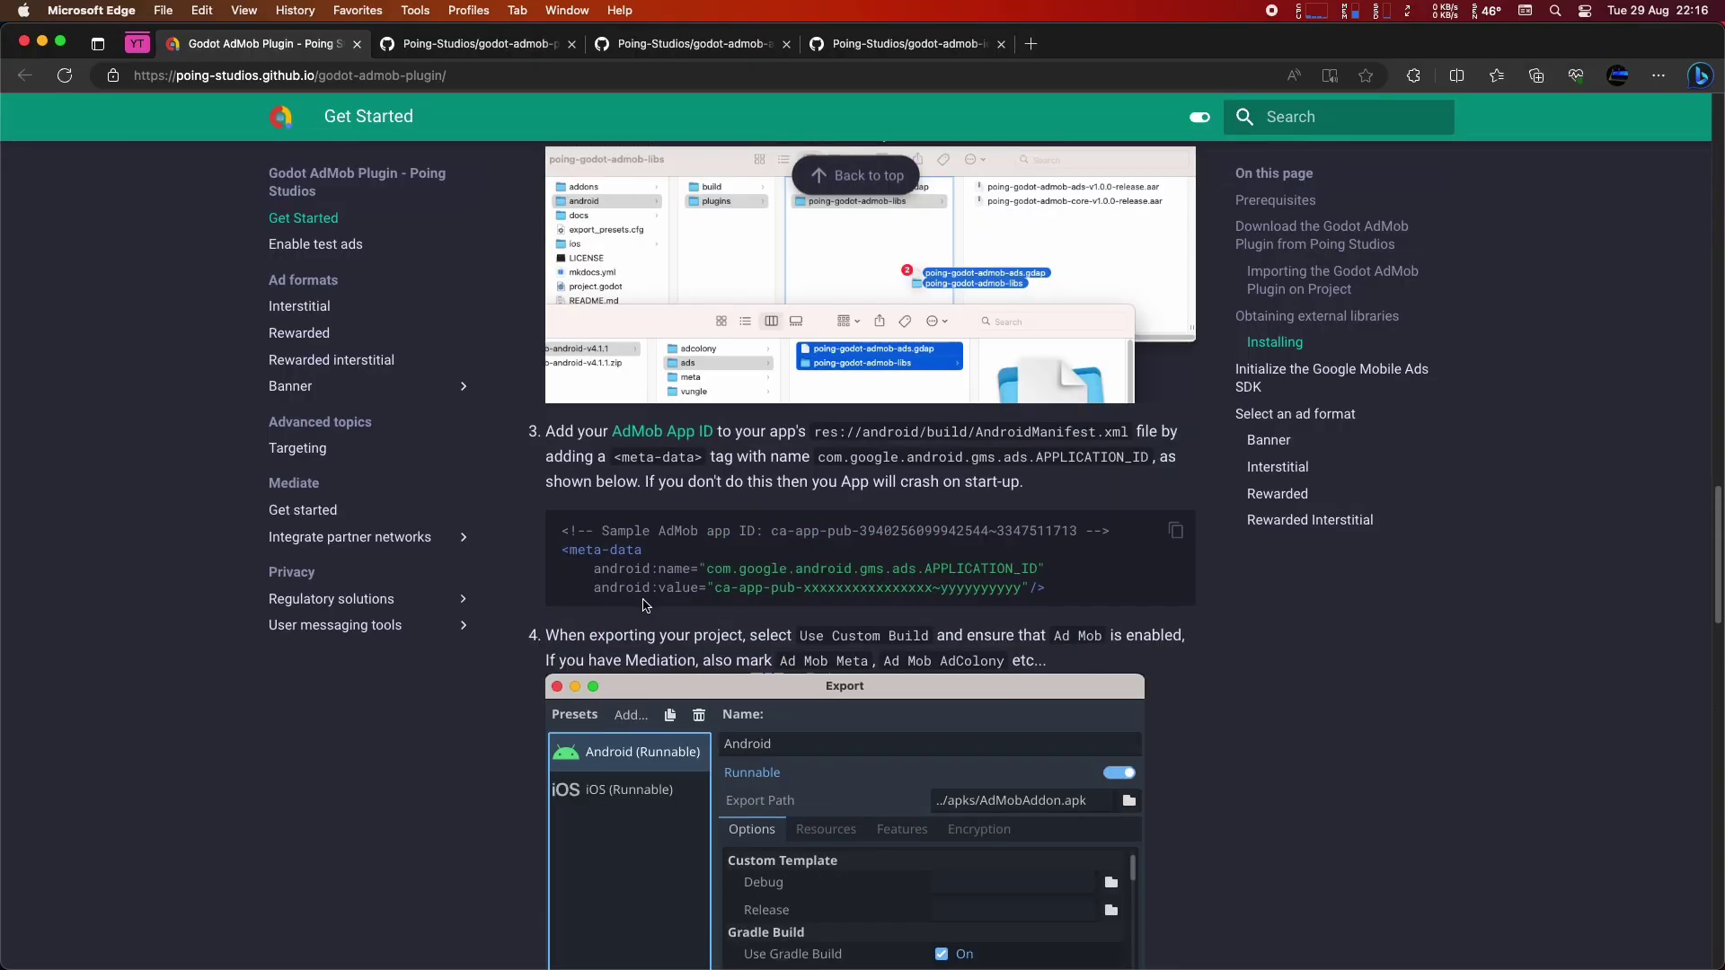
pyautogui.click(616, 418)
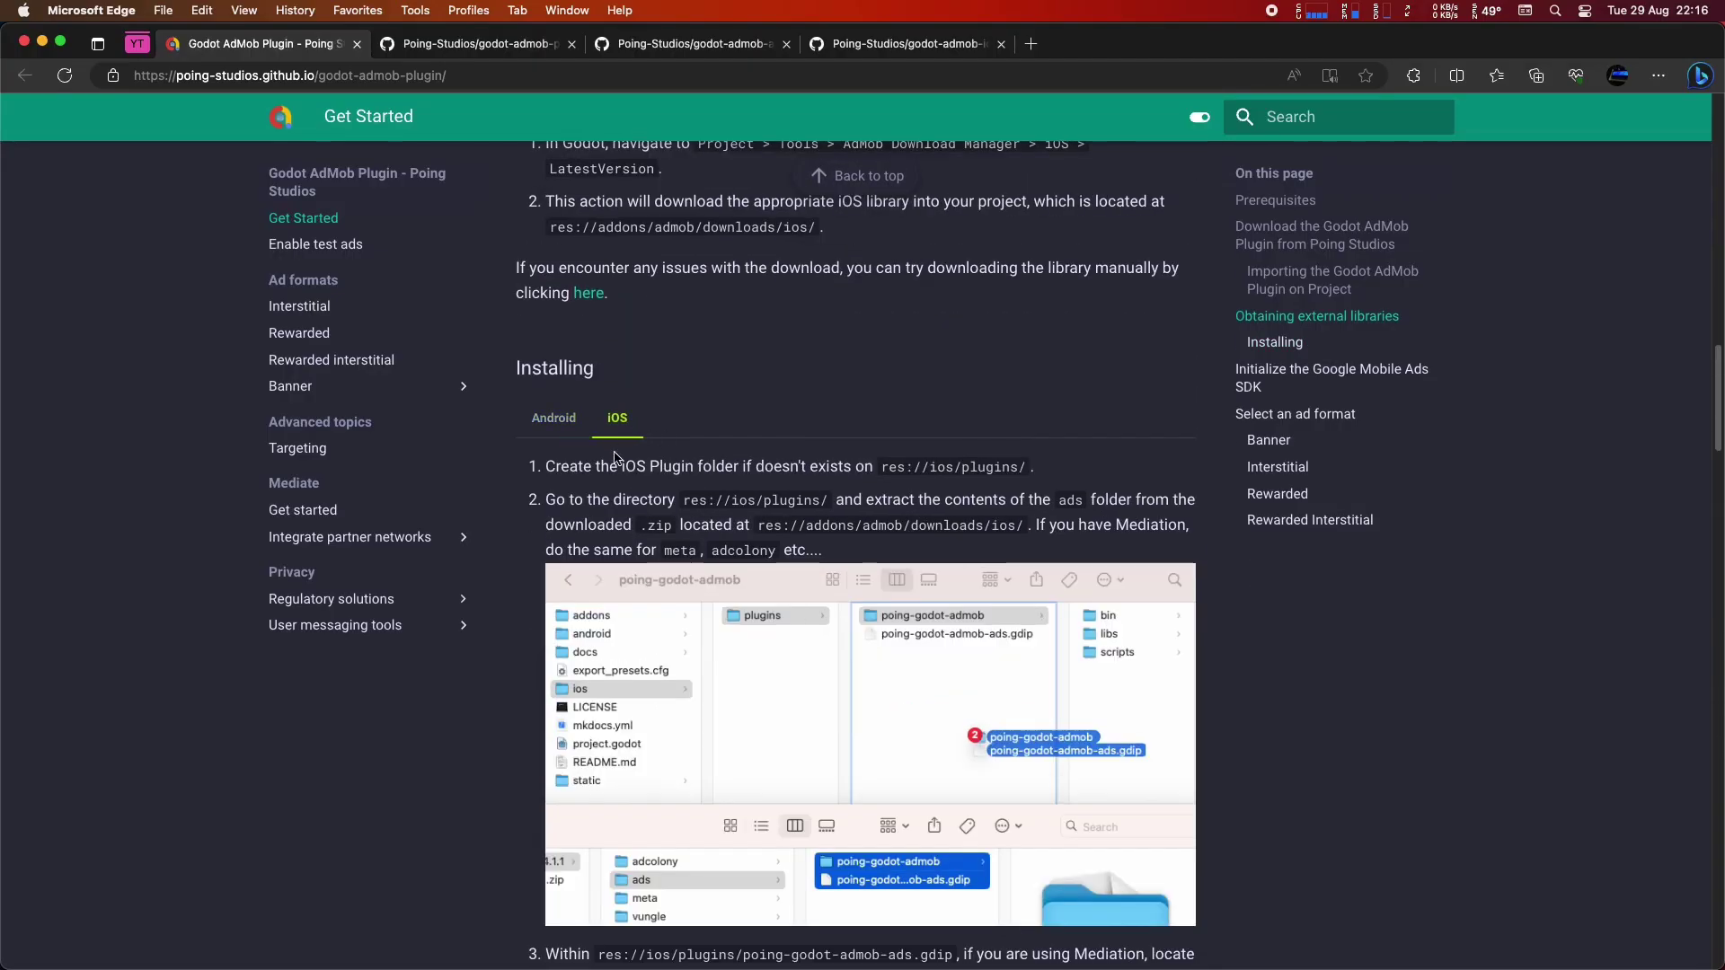
pyautogui.moveTo(546, 466); pyautogui.dragTo(1018, 467)
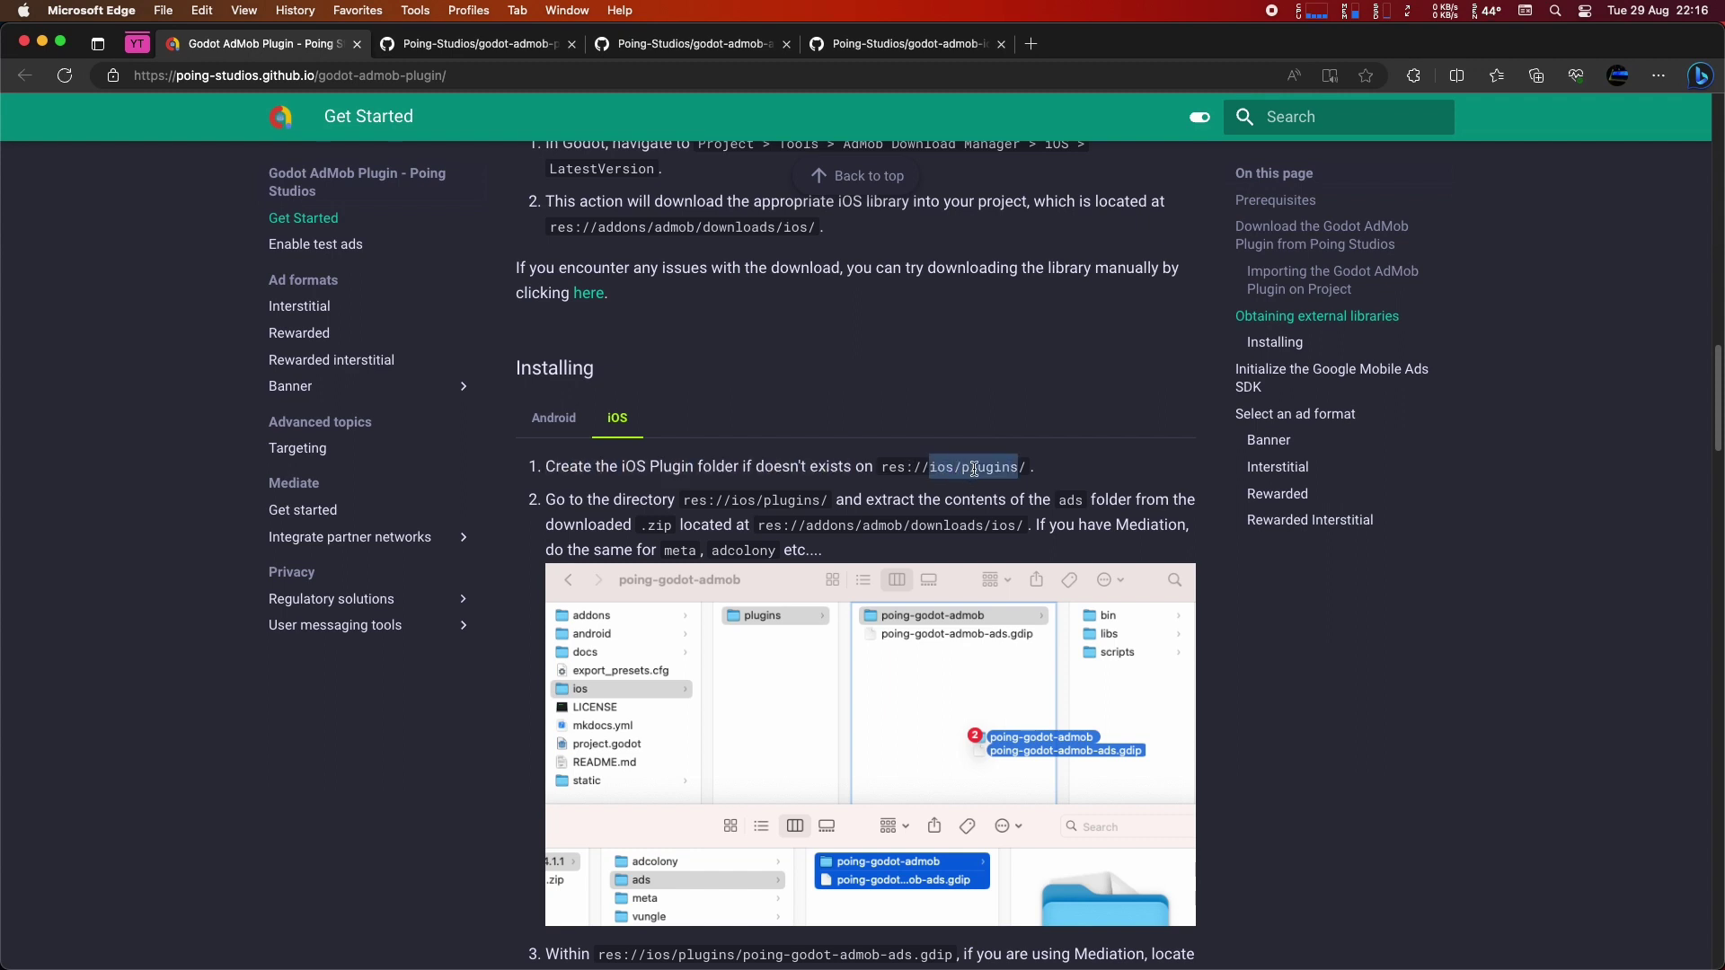
pyautogui.press('super+Tab')
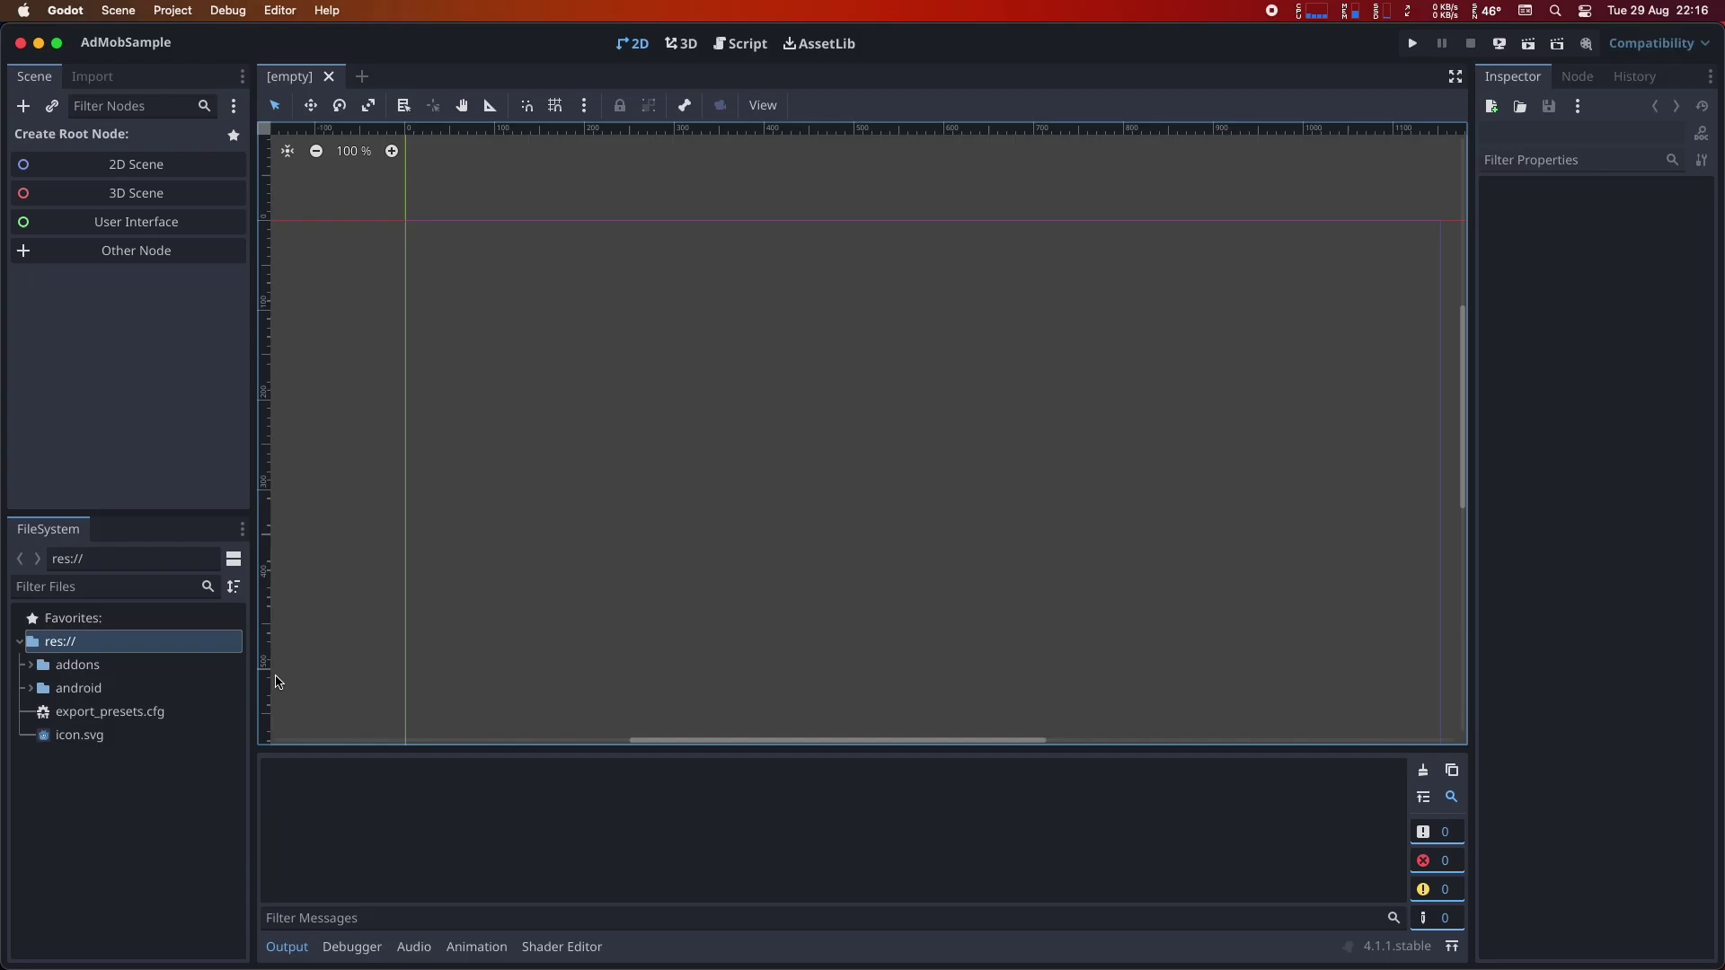
# Create an ios folder in the project root with a plugins subfolder inside it.
pyautogui.rightClick(72, 653)
pyautogui.moveTo(116, 663)
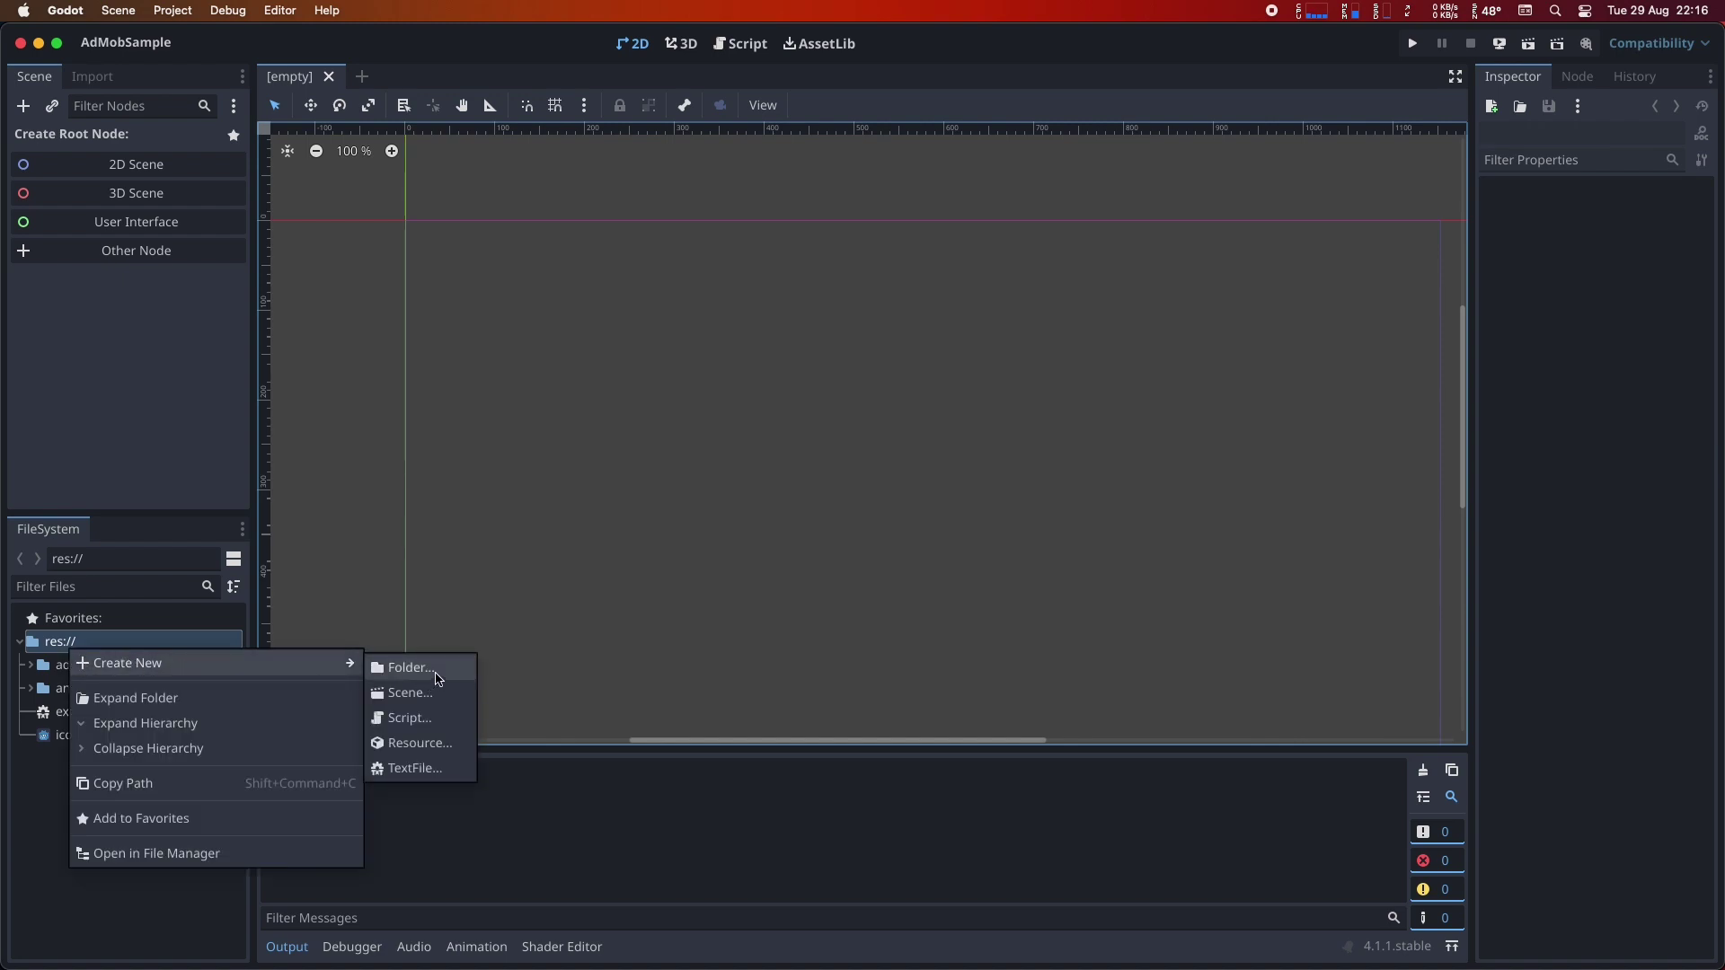
pyautogui.click(409, 667)
pyautogui.write('io')
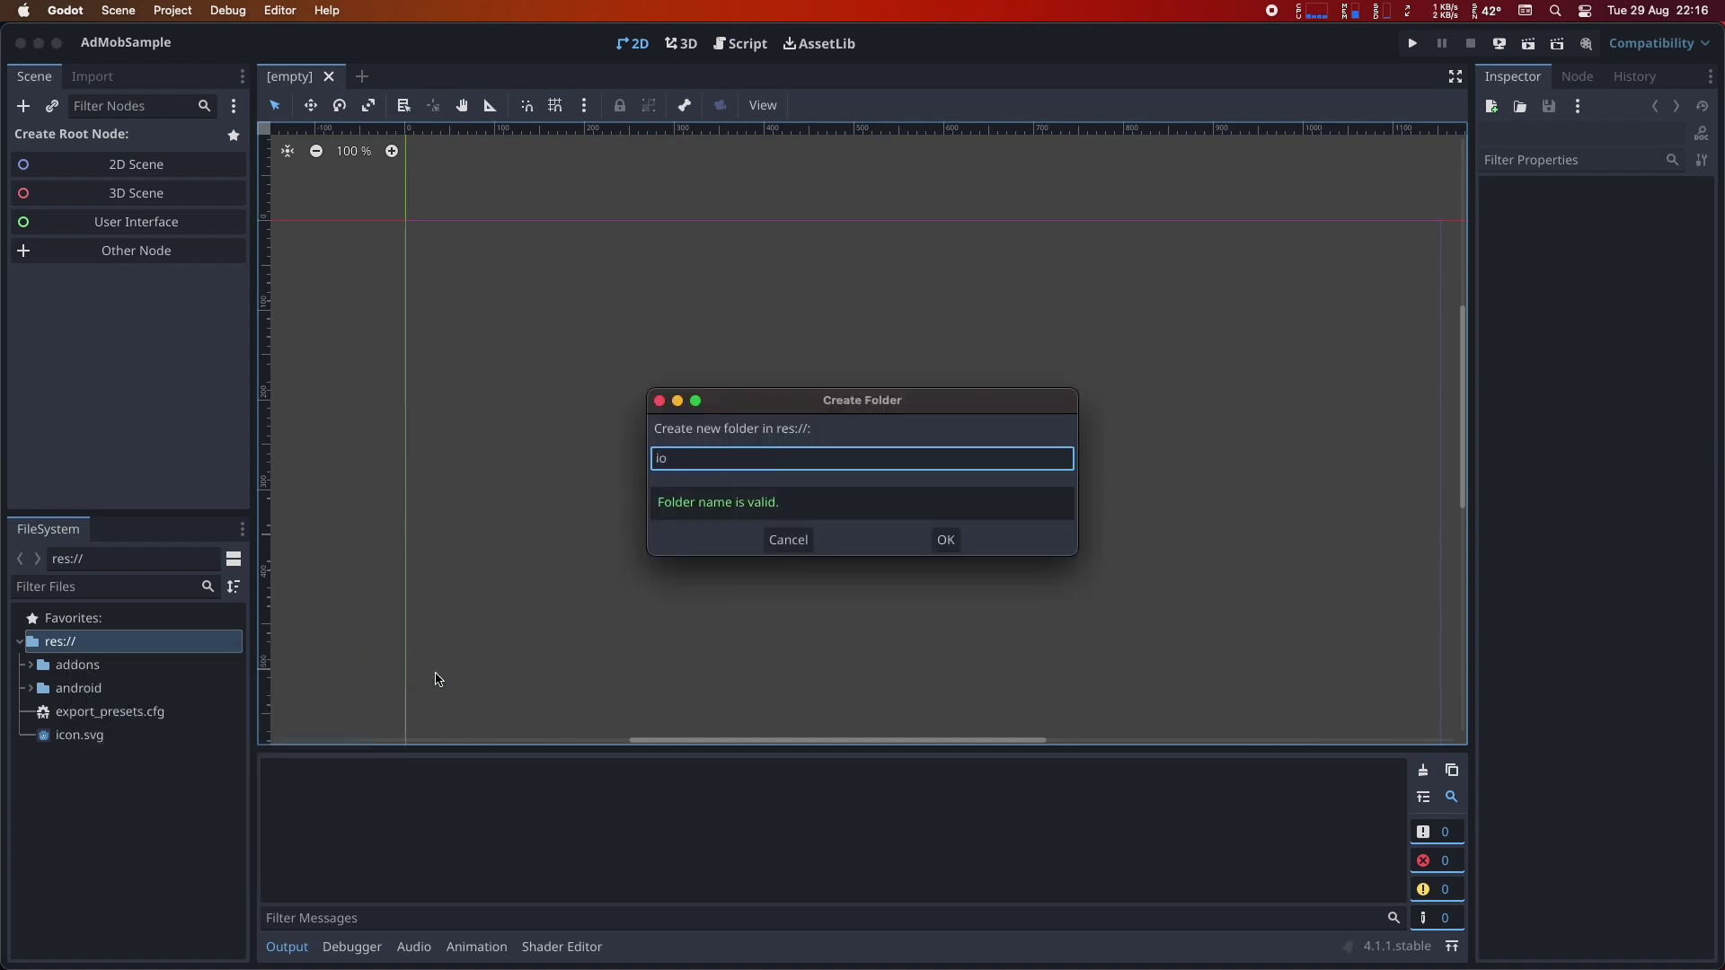
pyautogui.write('s')
pyautogui.press('Return')
pyautogui.rightClick(74, 716)
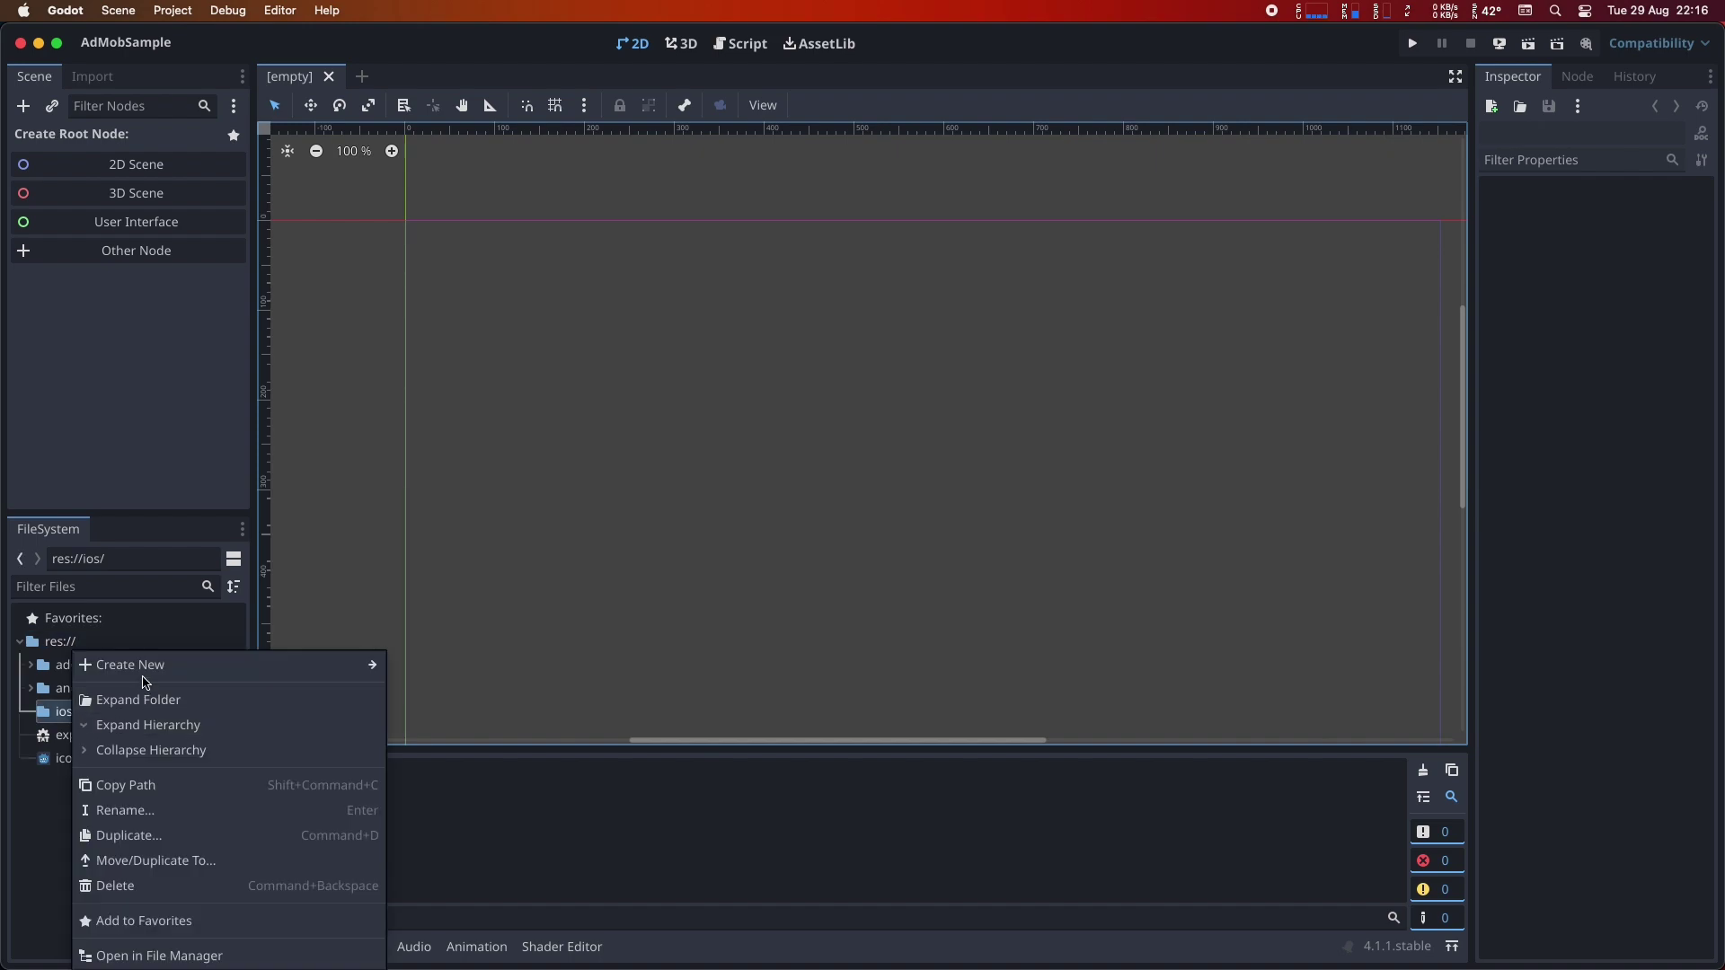
pyautogui.moveTo(326, 667)
pyautogui.click(415, 670)
pyautogui.write('pl')
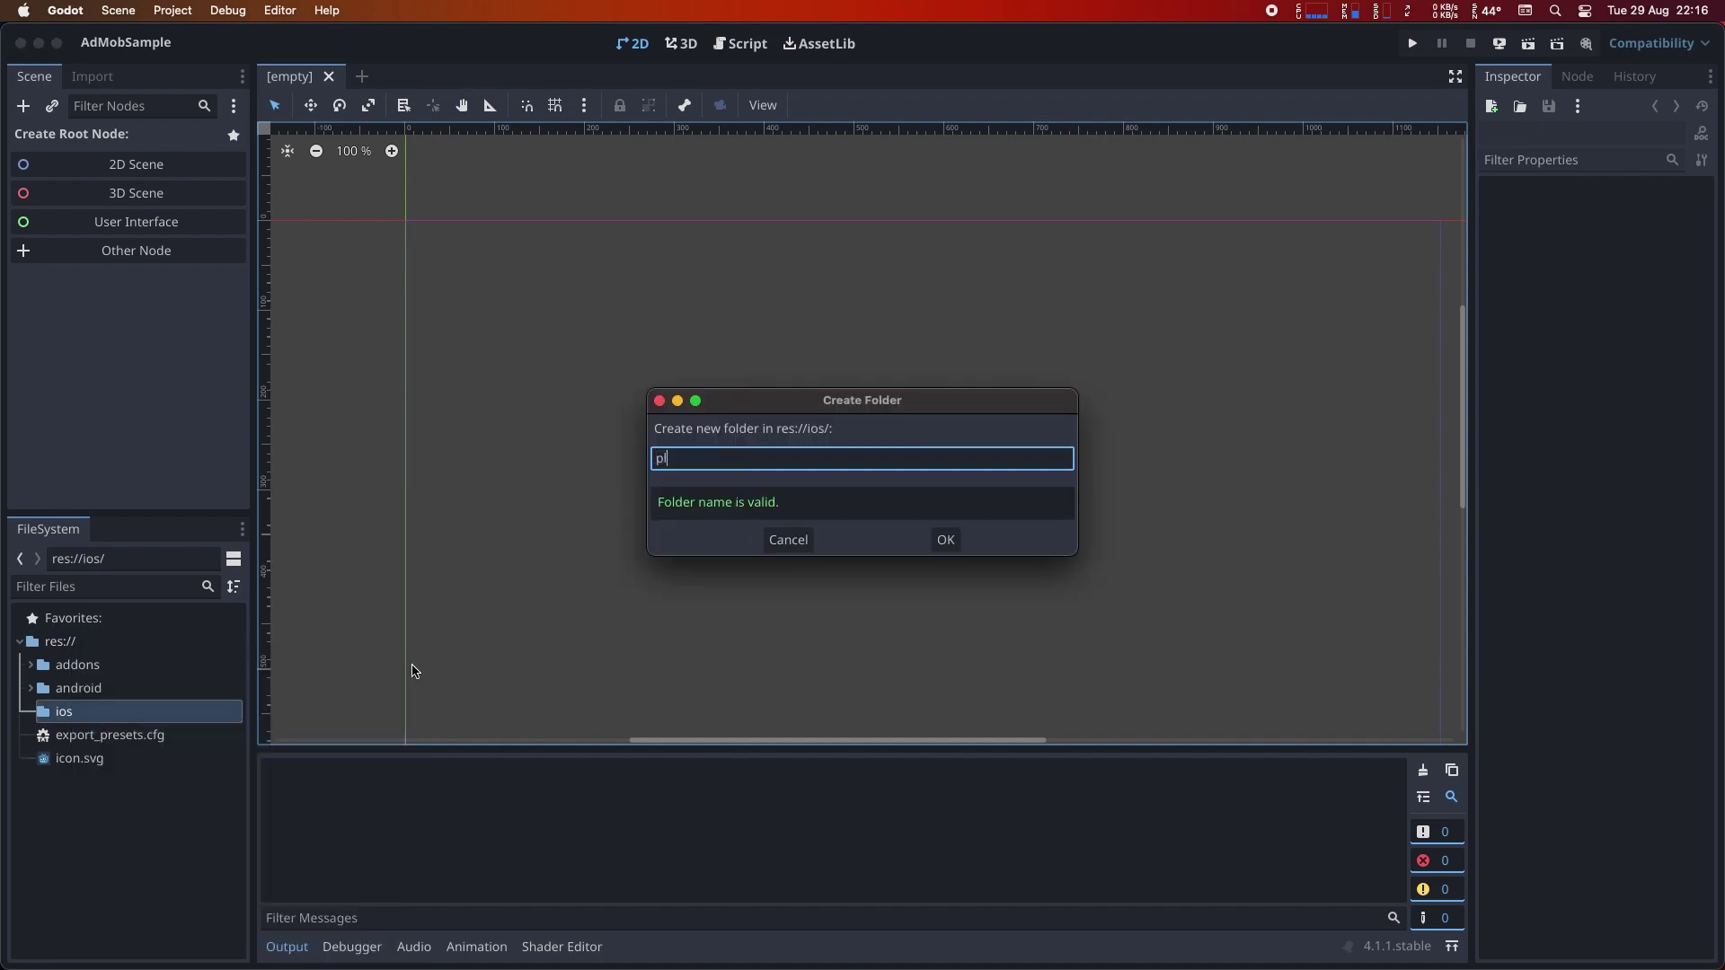
pyautogui.write('ugins')
pyautogui.press('Return')
# In the docs, check step 2's res://ios/plugins/ path and the downloaded zip's location.
pyautogui.press('super+Tab')
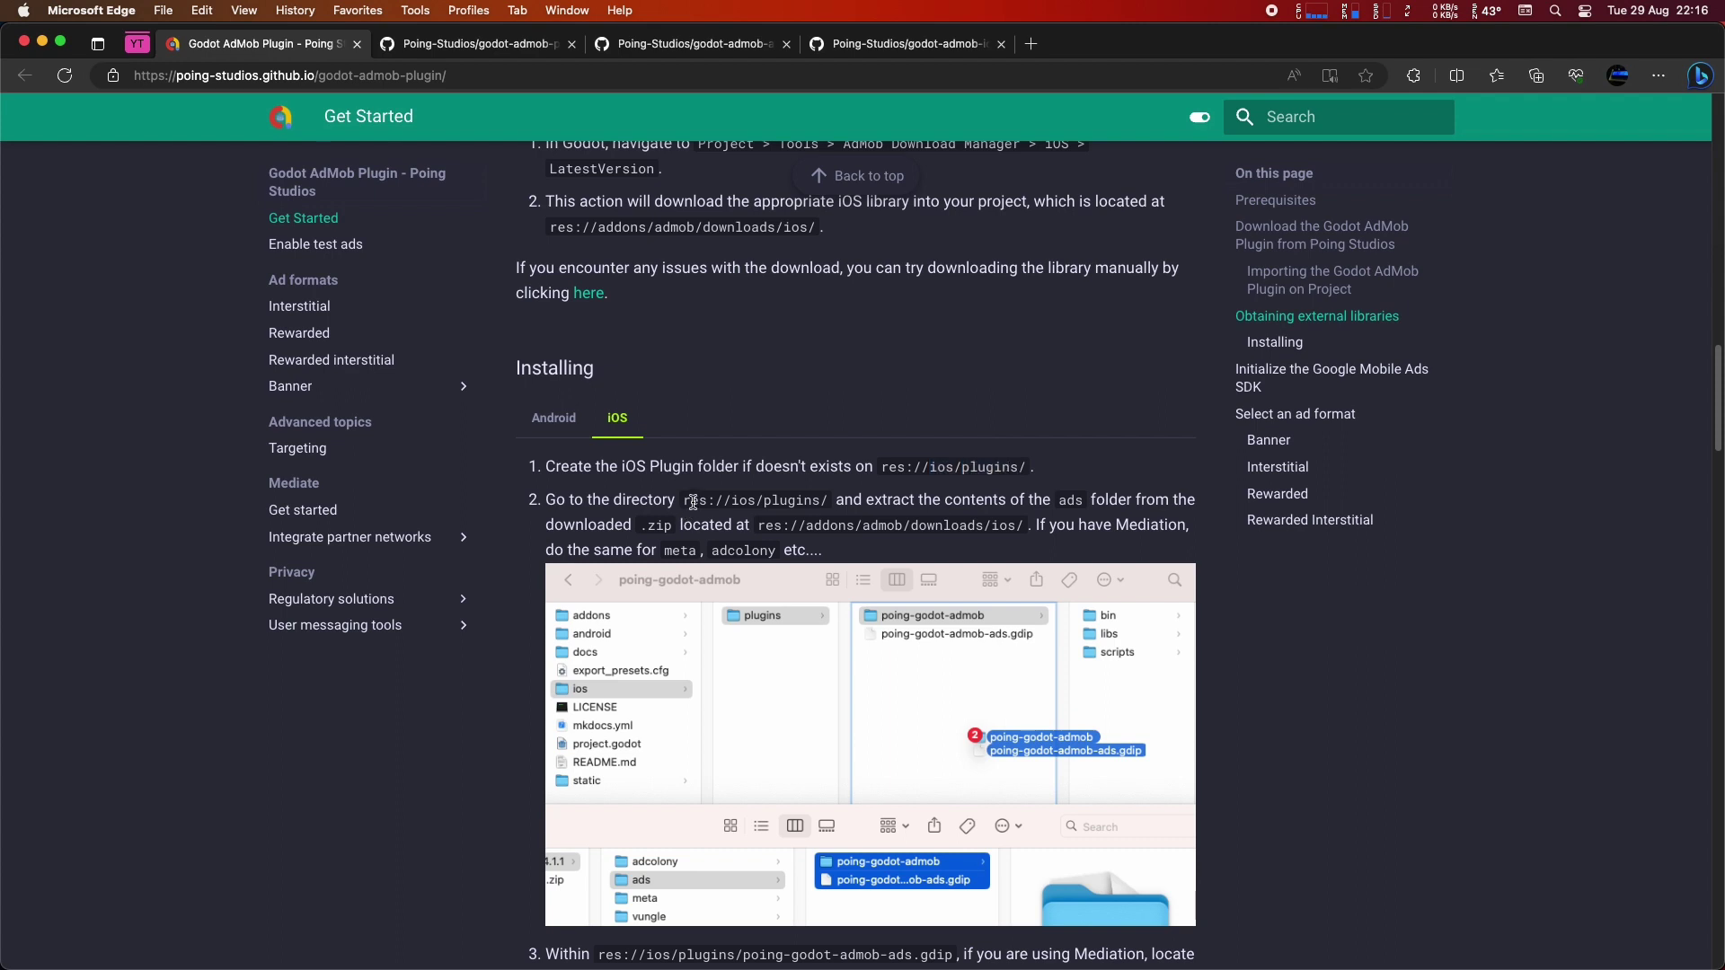
pyautogui.moveTo(687, 502); pyautogui.dragTo(820, 504)
pyautogui.moveTo(928, 501); pyautogui.dragTo(912, 553)
pyautogui.click(906, 551)
# Back in Godot, expand res://ios and bring up the plugins folder's context menu.
pyautogui.press('super+Tab')
pyautogui.doubleClick(76, 719)
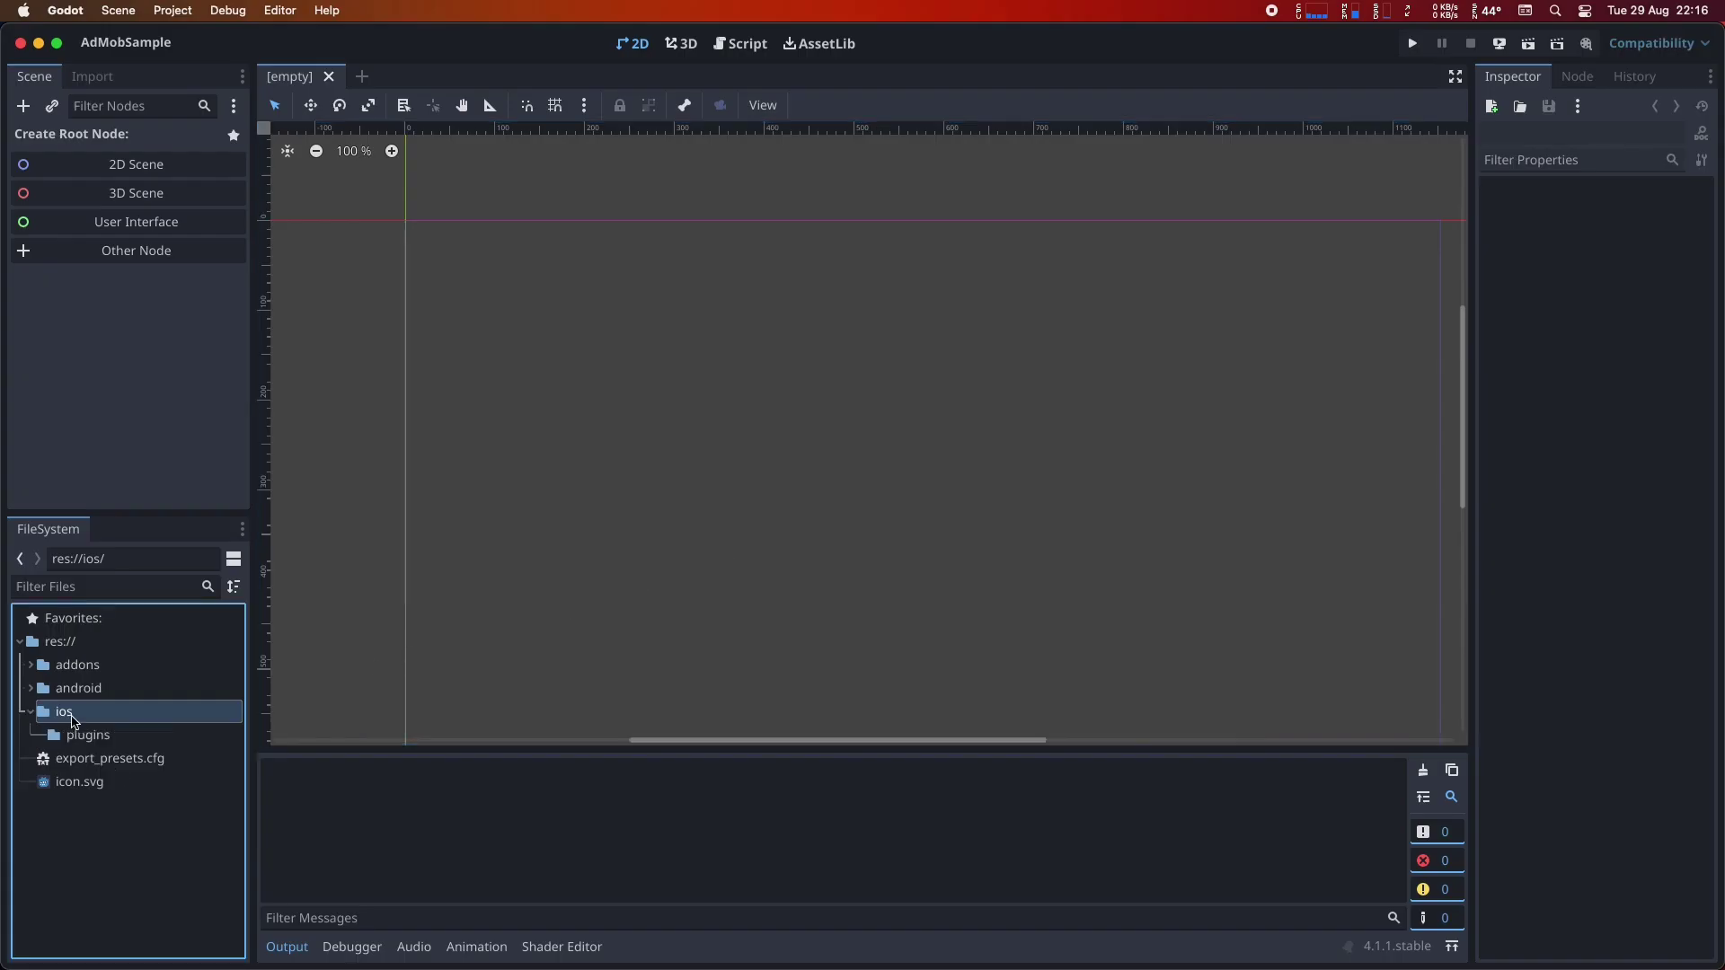
pyautogui.click(75, 735)
pyautogui.rightClick(78, 734)
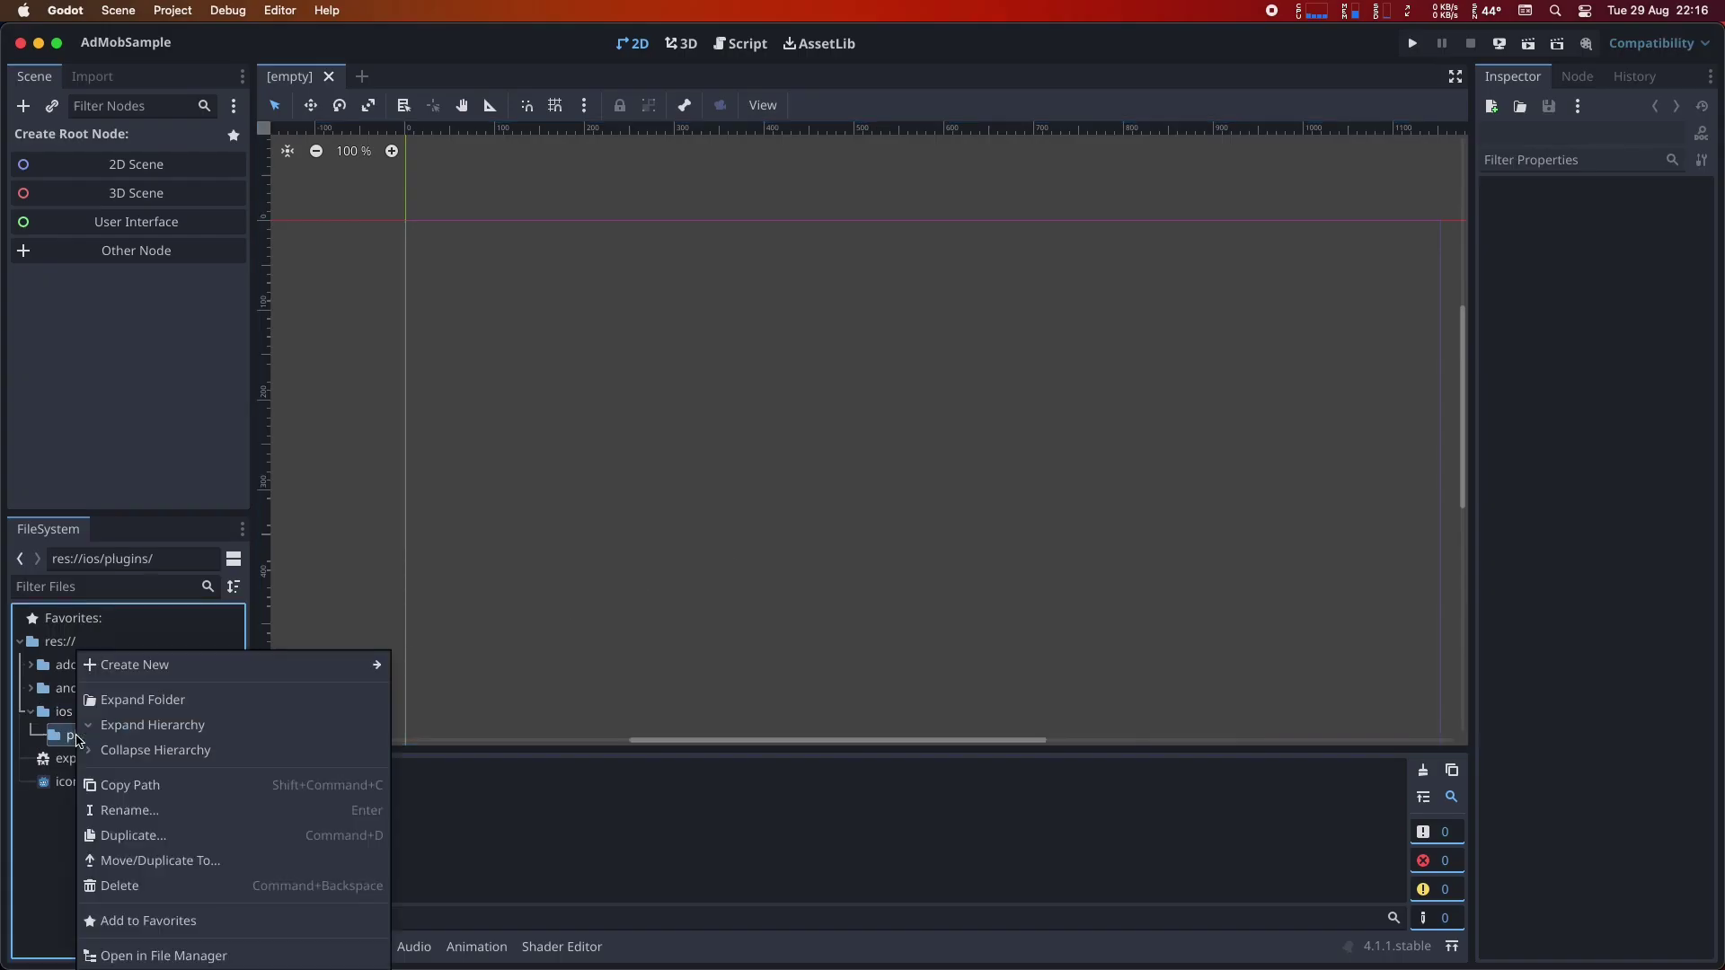
# Show ios/plugins in Finder, then open the iOS downloads folder via AdMob Download Manager.
pyautogui.click(142, 956)
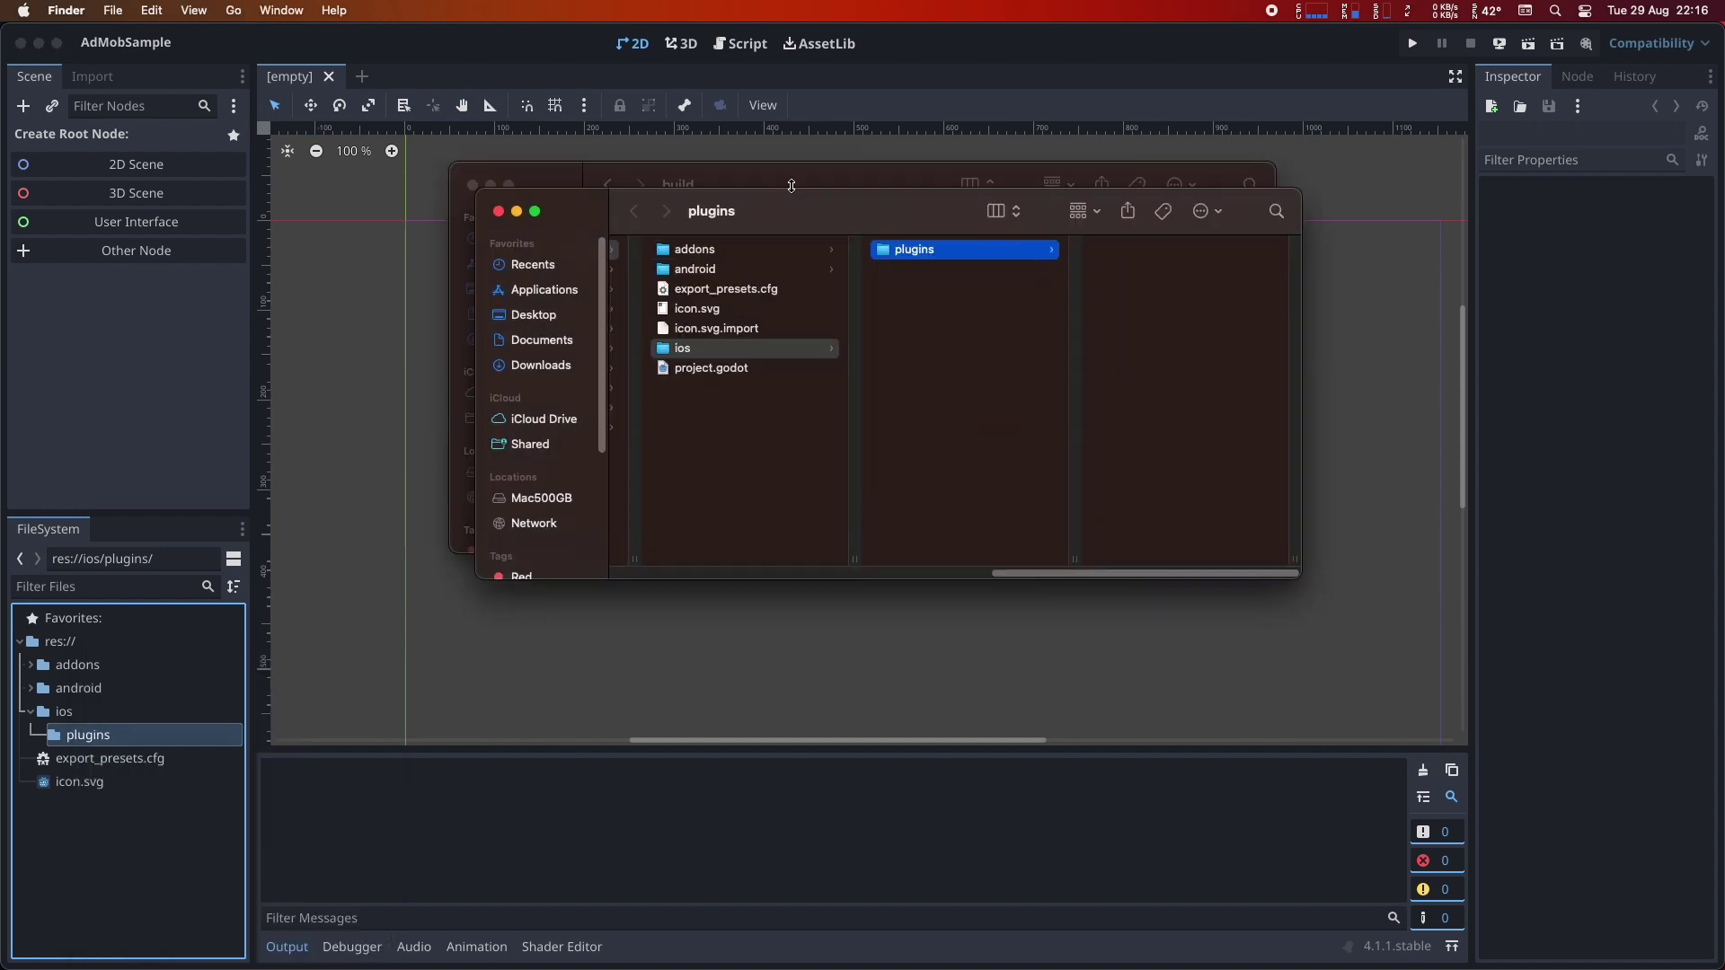
pyautogui.click(223, 335)
pyautogui.click(172, 10)
pyautogui.moveTo(407, 196)
pyautogui.moveTo(600, 217)
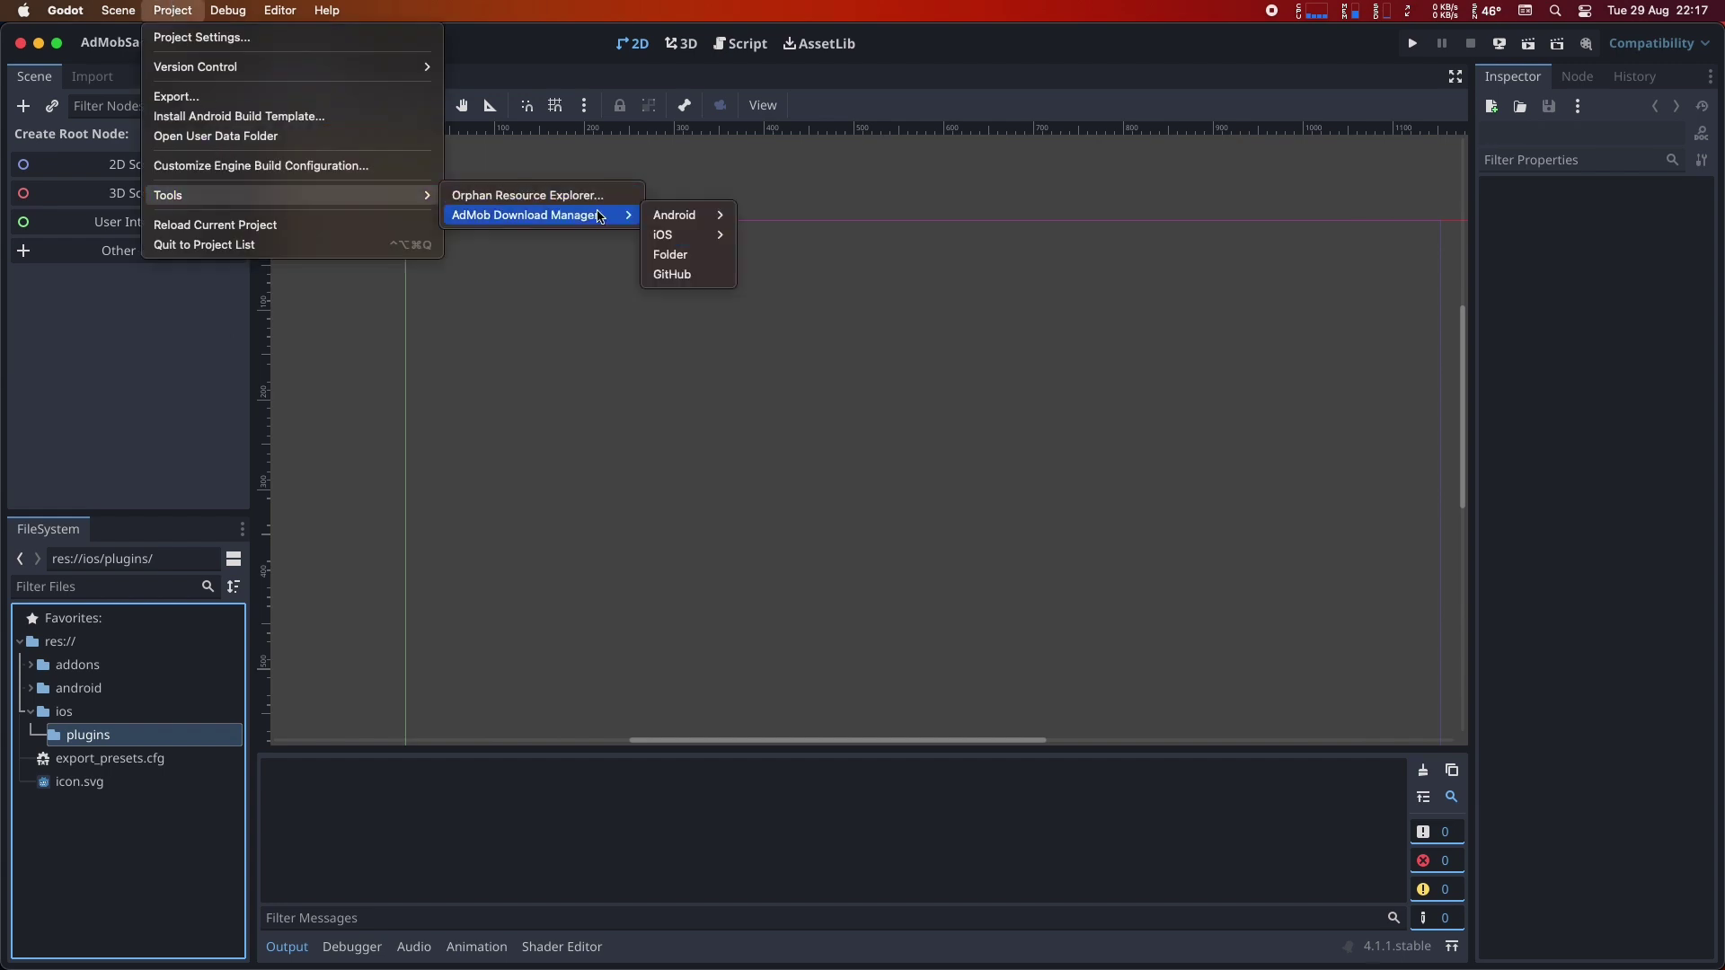
pyautogui.moveTo(666, 234)
pyautogui.click(790, 252)
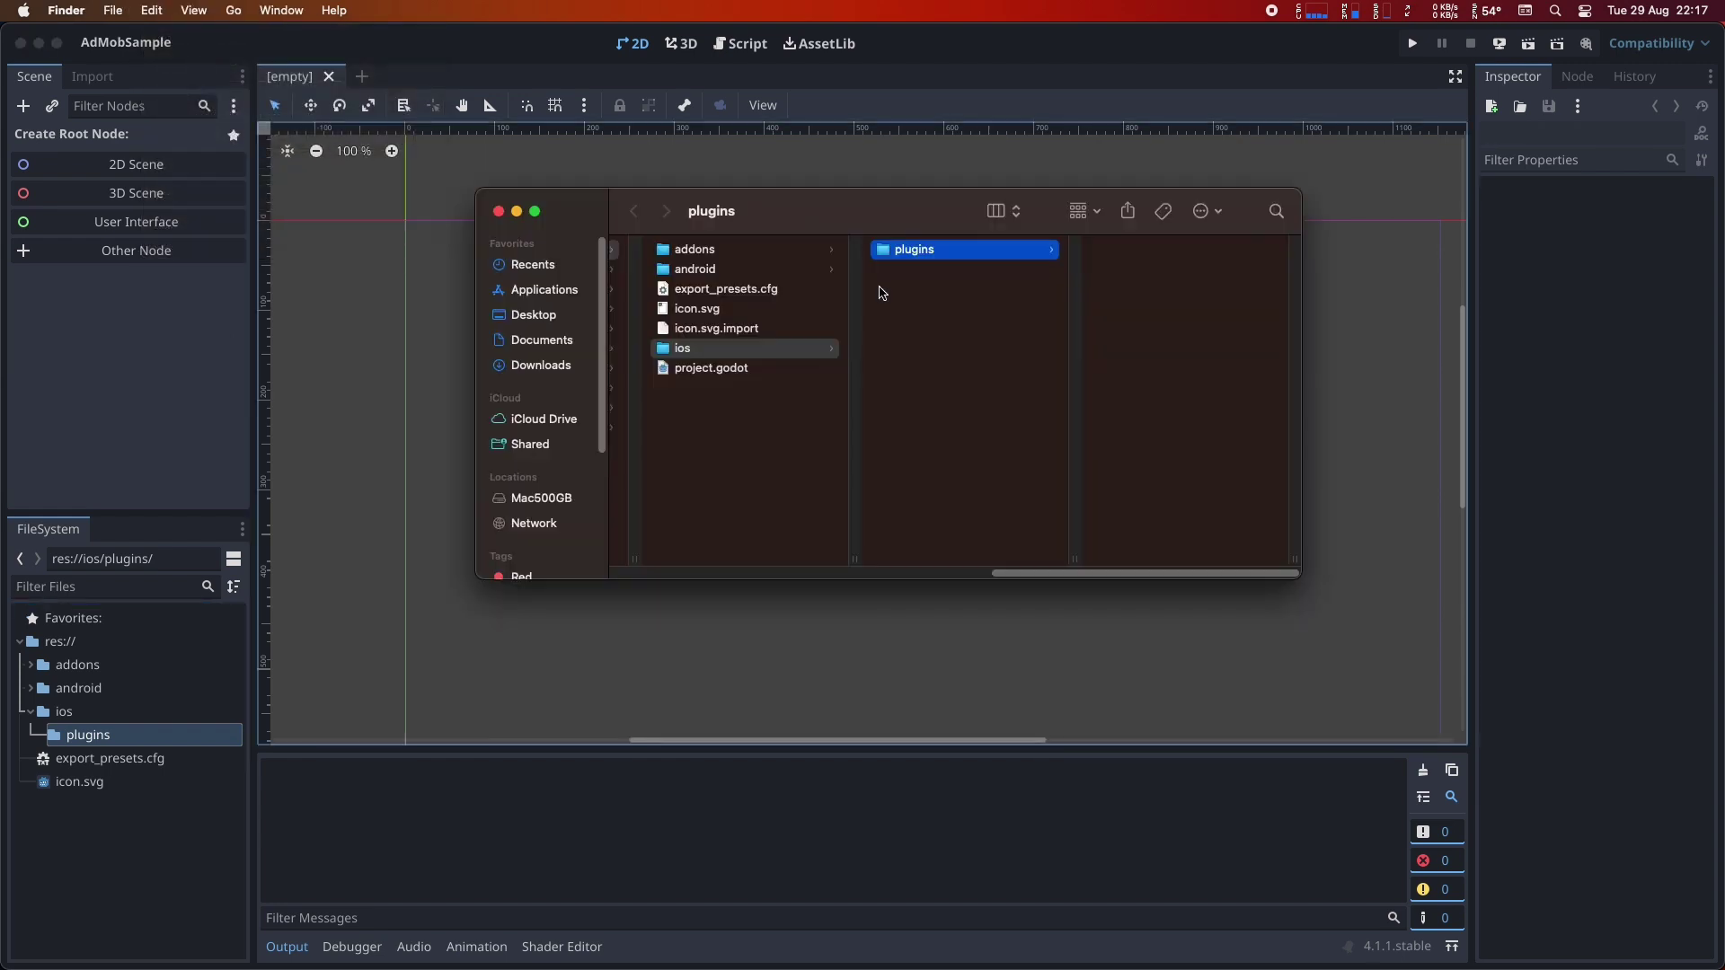
# Extract the downloaded iOS plugin zip and select both items in its ads folder.
pyautogui.moveTo(889, 244); pyautogui.dragTo(853, 432)
pyautogui.doubleClick(1157, 466)
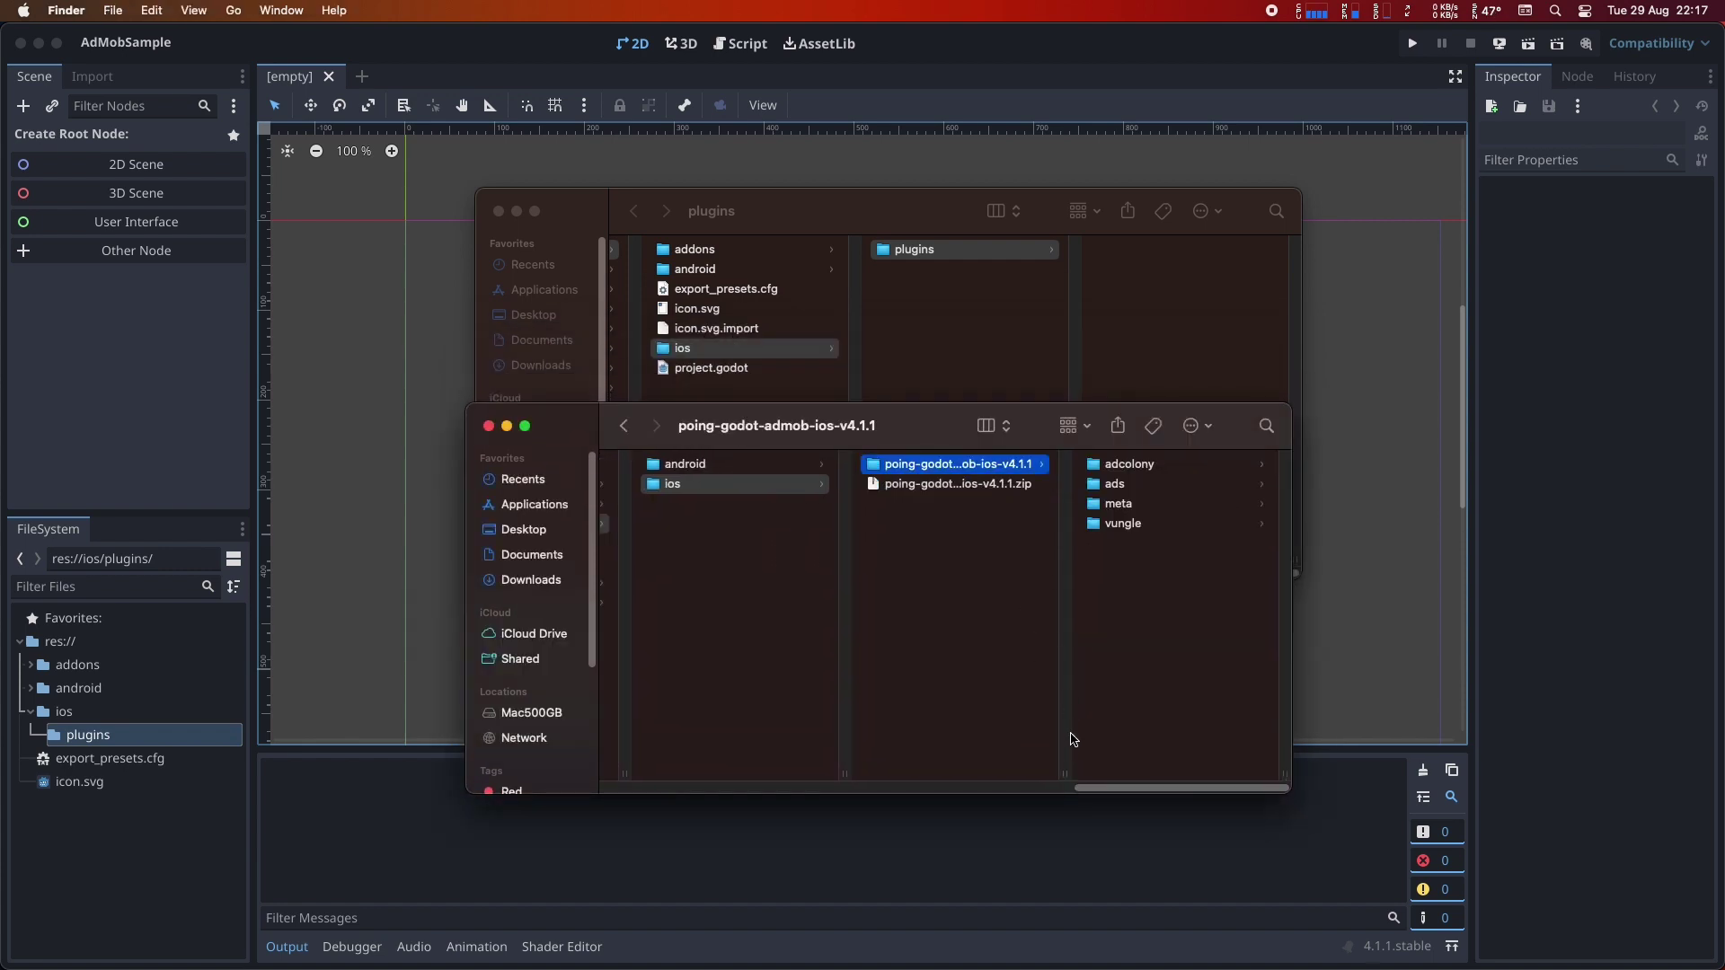
pyautogui.doubleClick(1070, 772)
pyautogui.click(1195, 486)
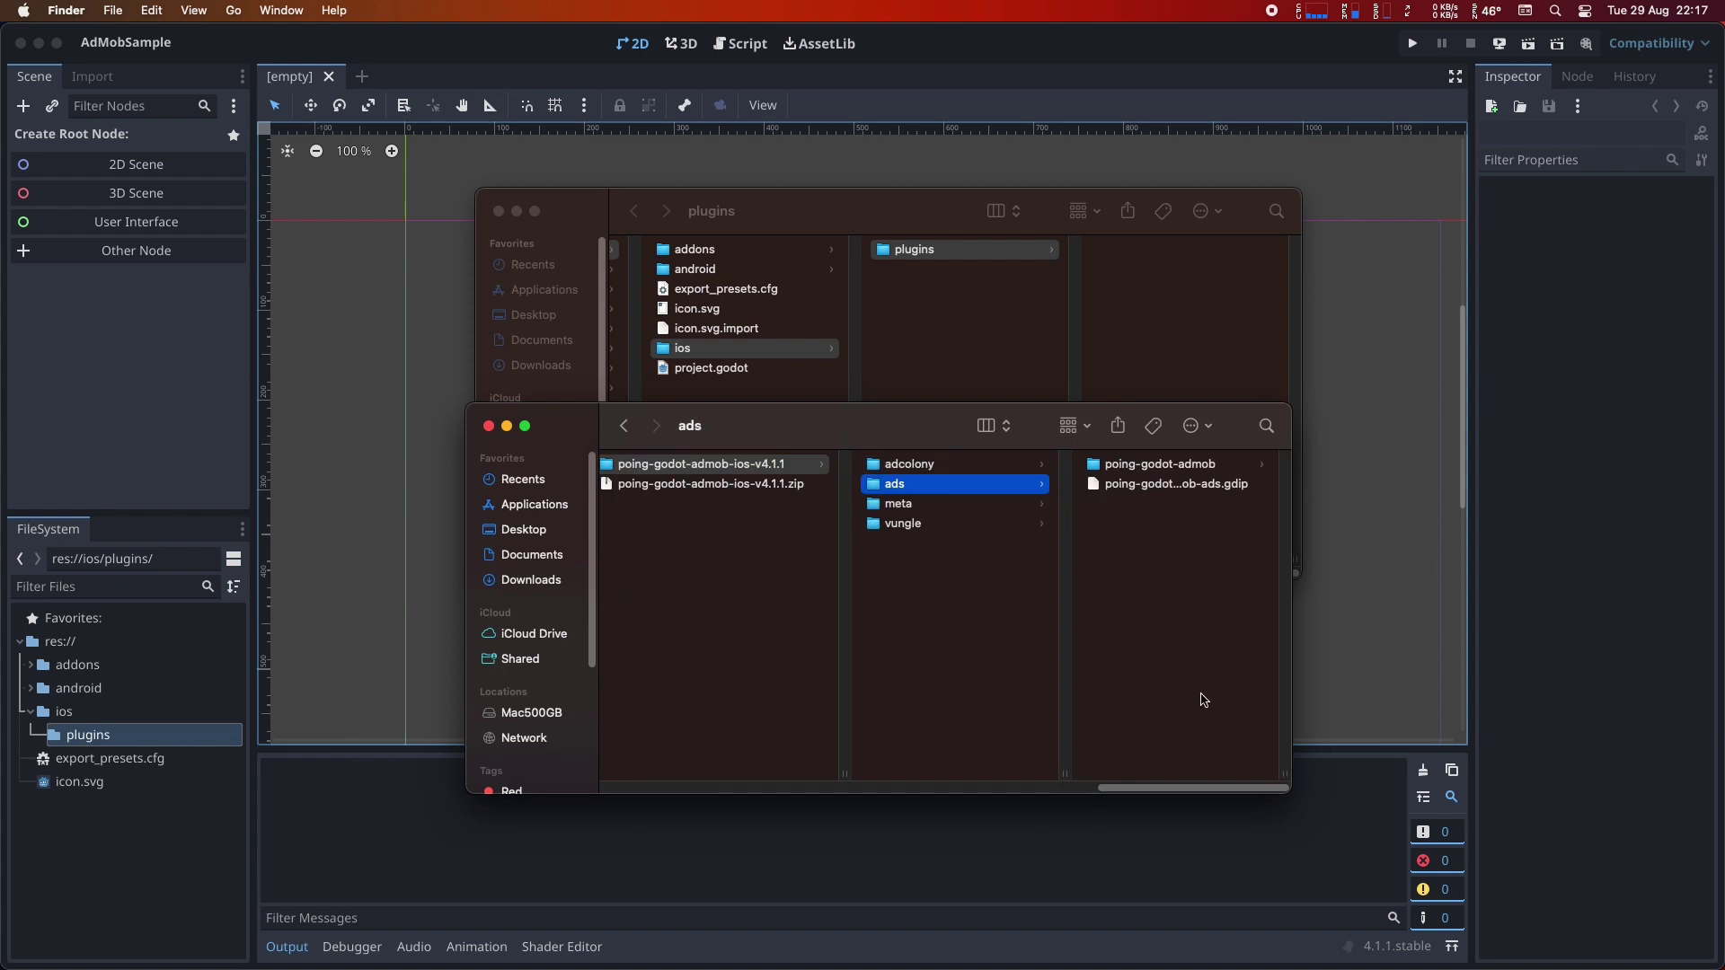
pyautogui.moveTo(1280, 770); pyautogui.dragTo(1303, 775)
pyautogui.moveTo(1186, 578); pyautogui.dragTo(1142, 439)
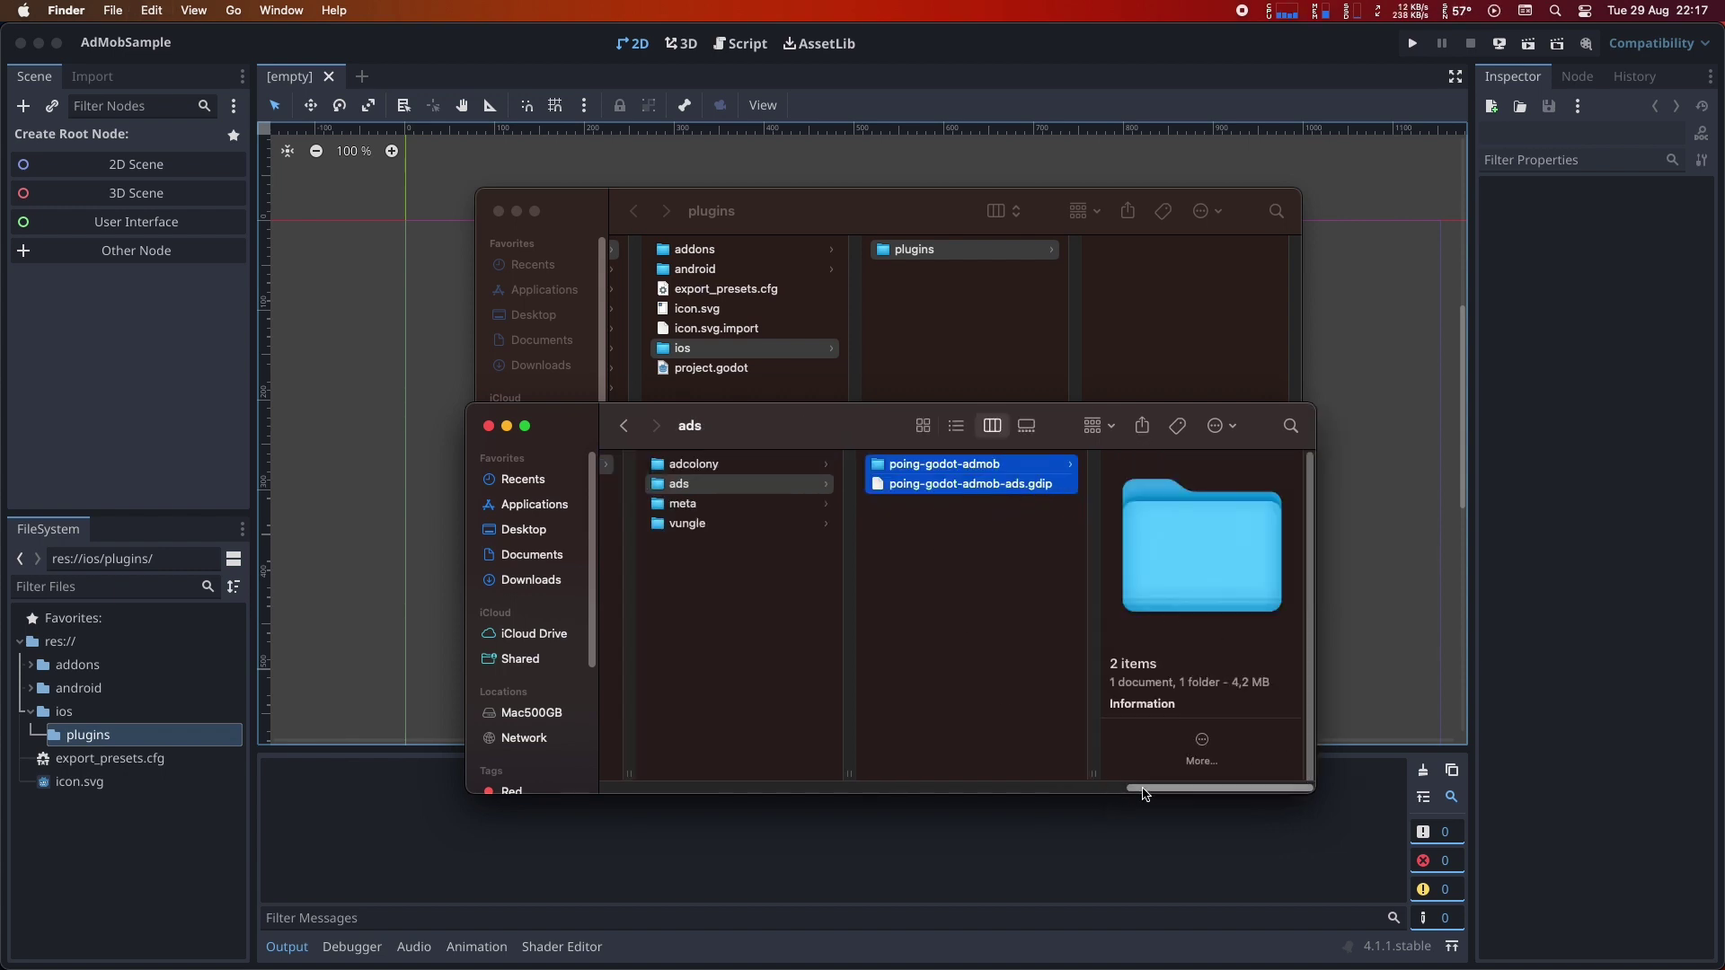
pyautogui.moveTo(1140, 793); pyautogui.dragTo(1089, 796)
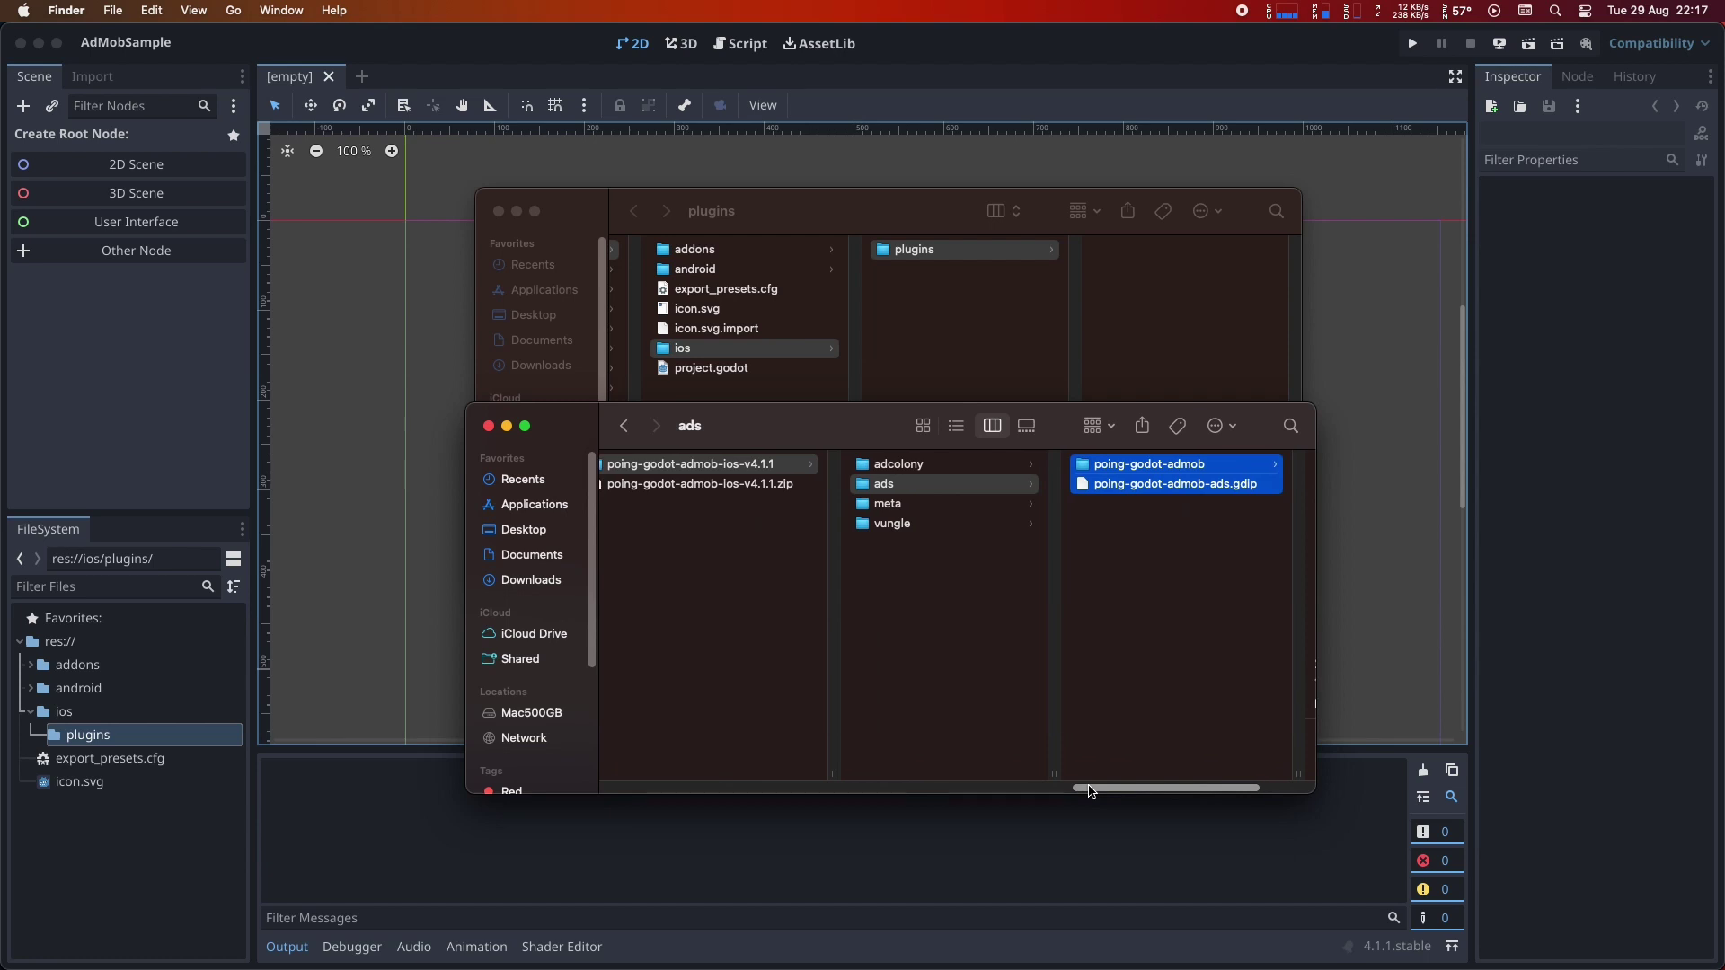
# Copy the two ads items and paste them into the project's ios/plugins folder.
pyautogui.rightClick(1159, 486)
pyautogui.click(1100, 306)
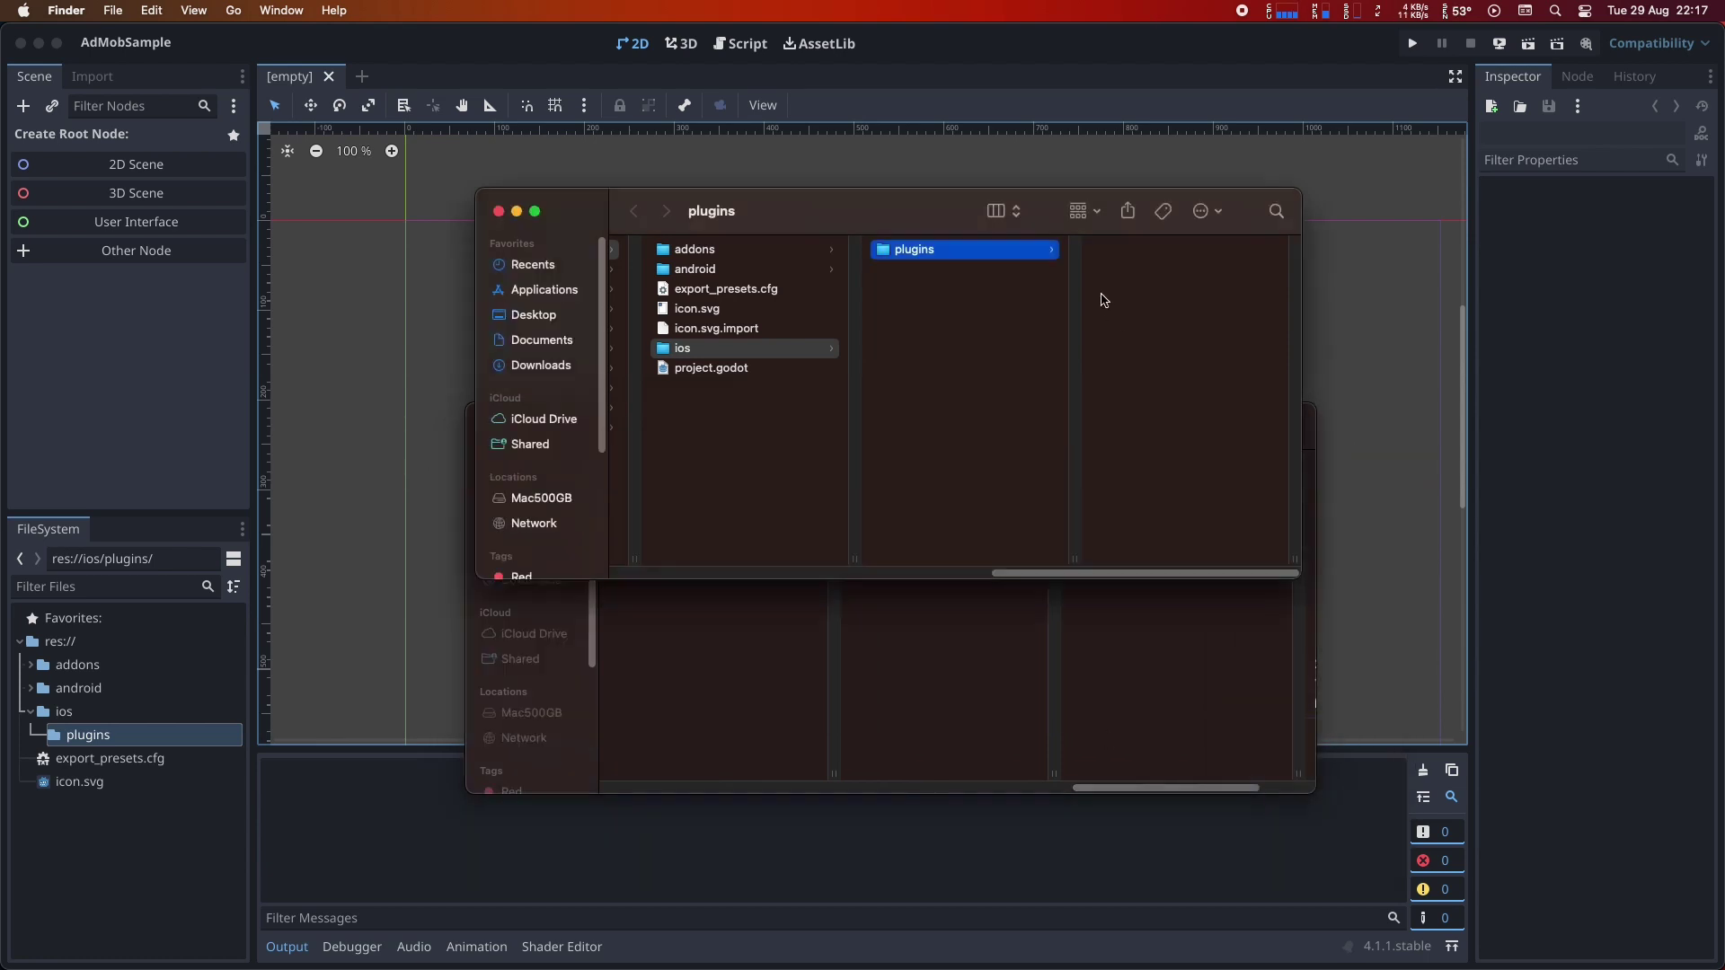
pyautogui.rightClick(1097, 294)
pyautogui.click(1121, 323)
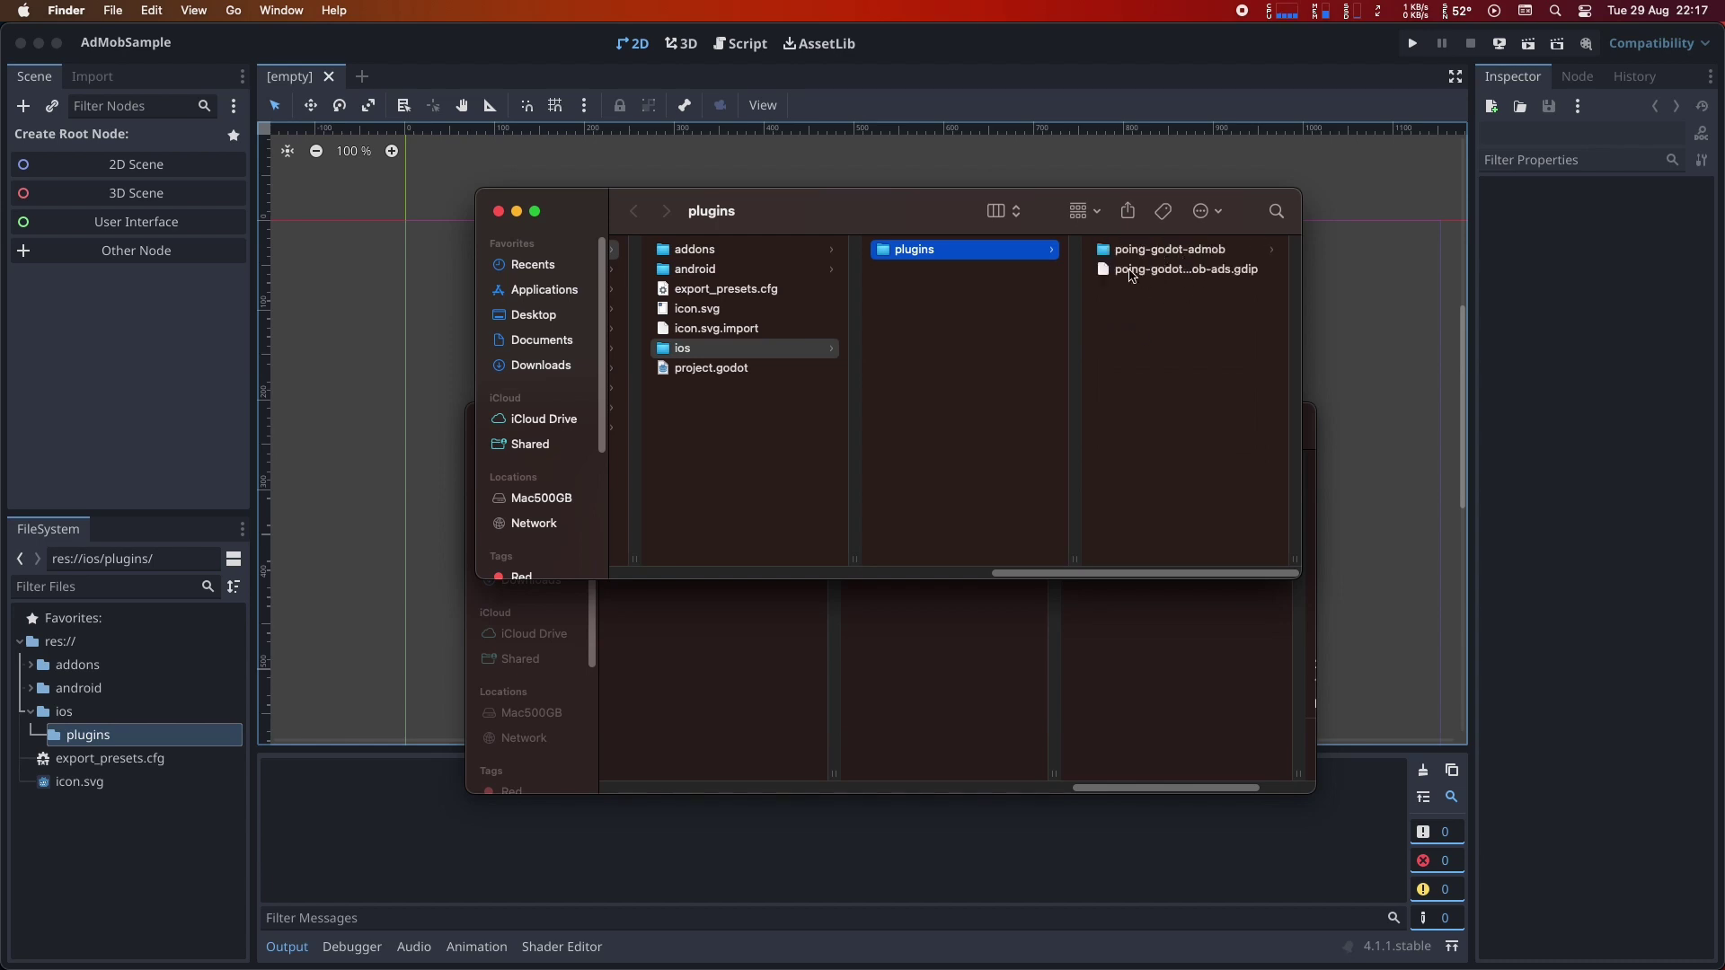
# Review docs step 3 about the .gdip file path and SKAdNetworkItems.
pyautogui.click(109, 301)
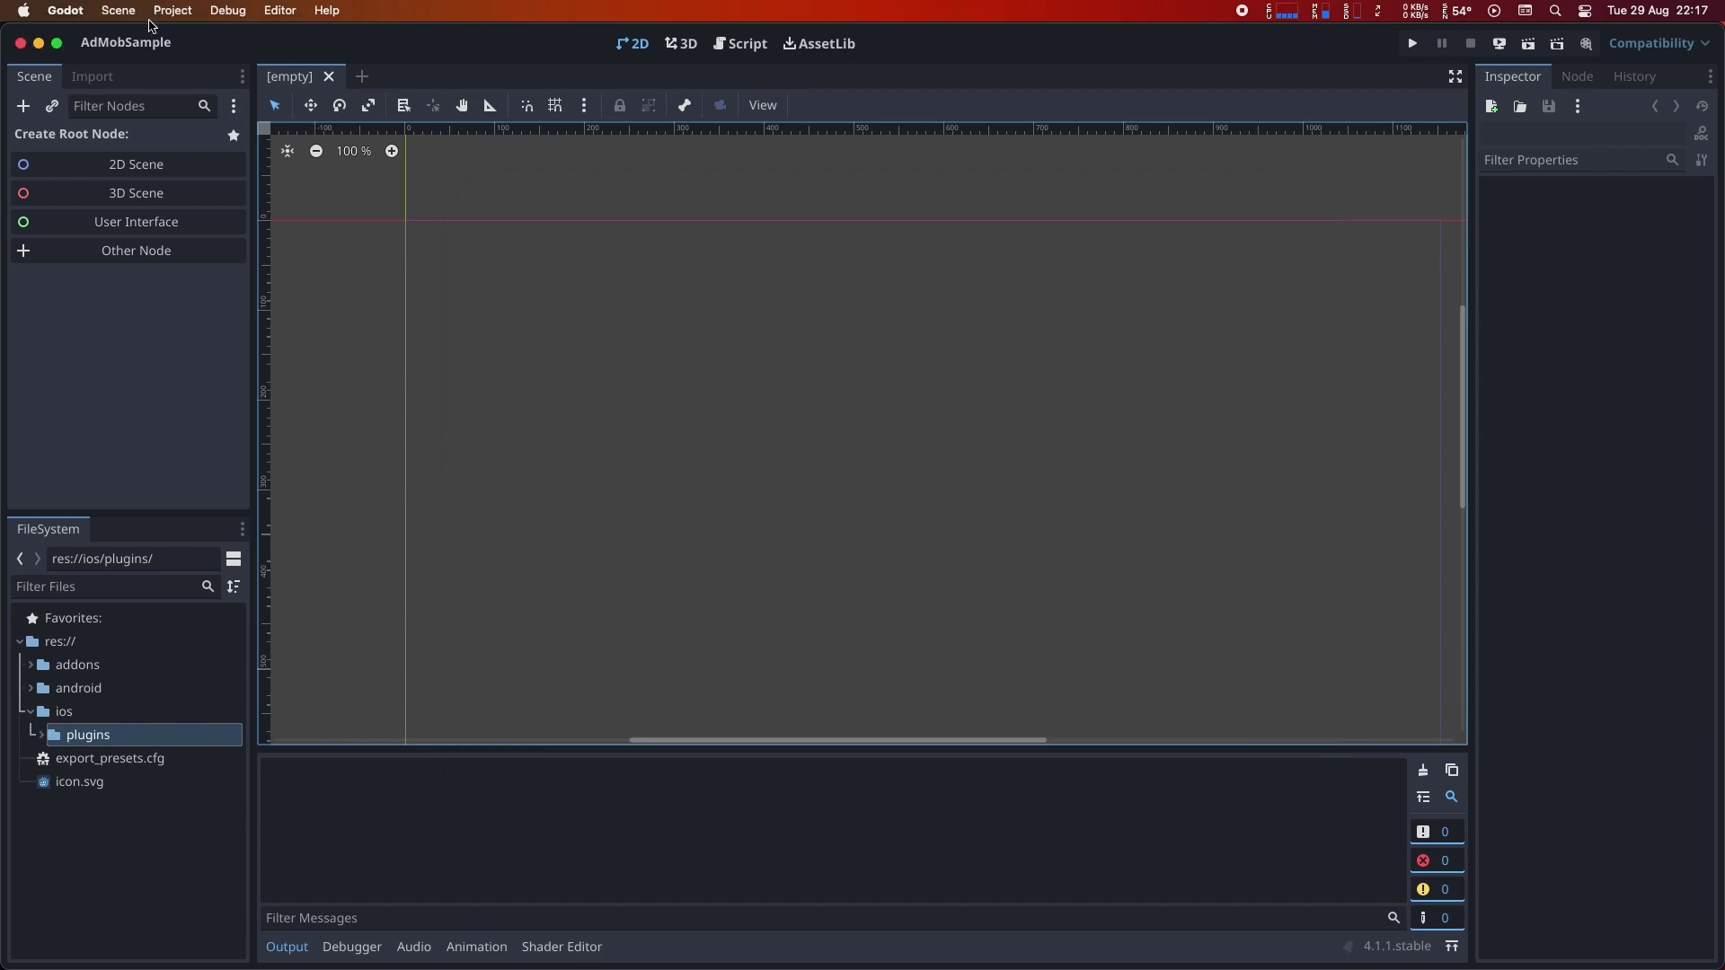
pyautogui.press('super+Tab')
pyautogui.press('super+Tab')
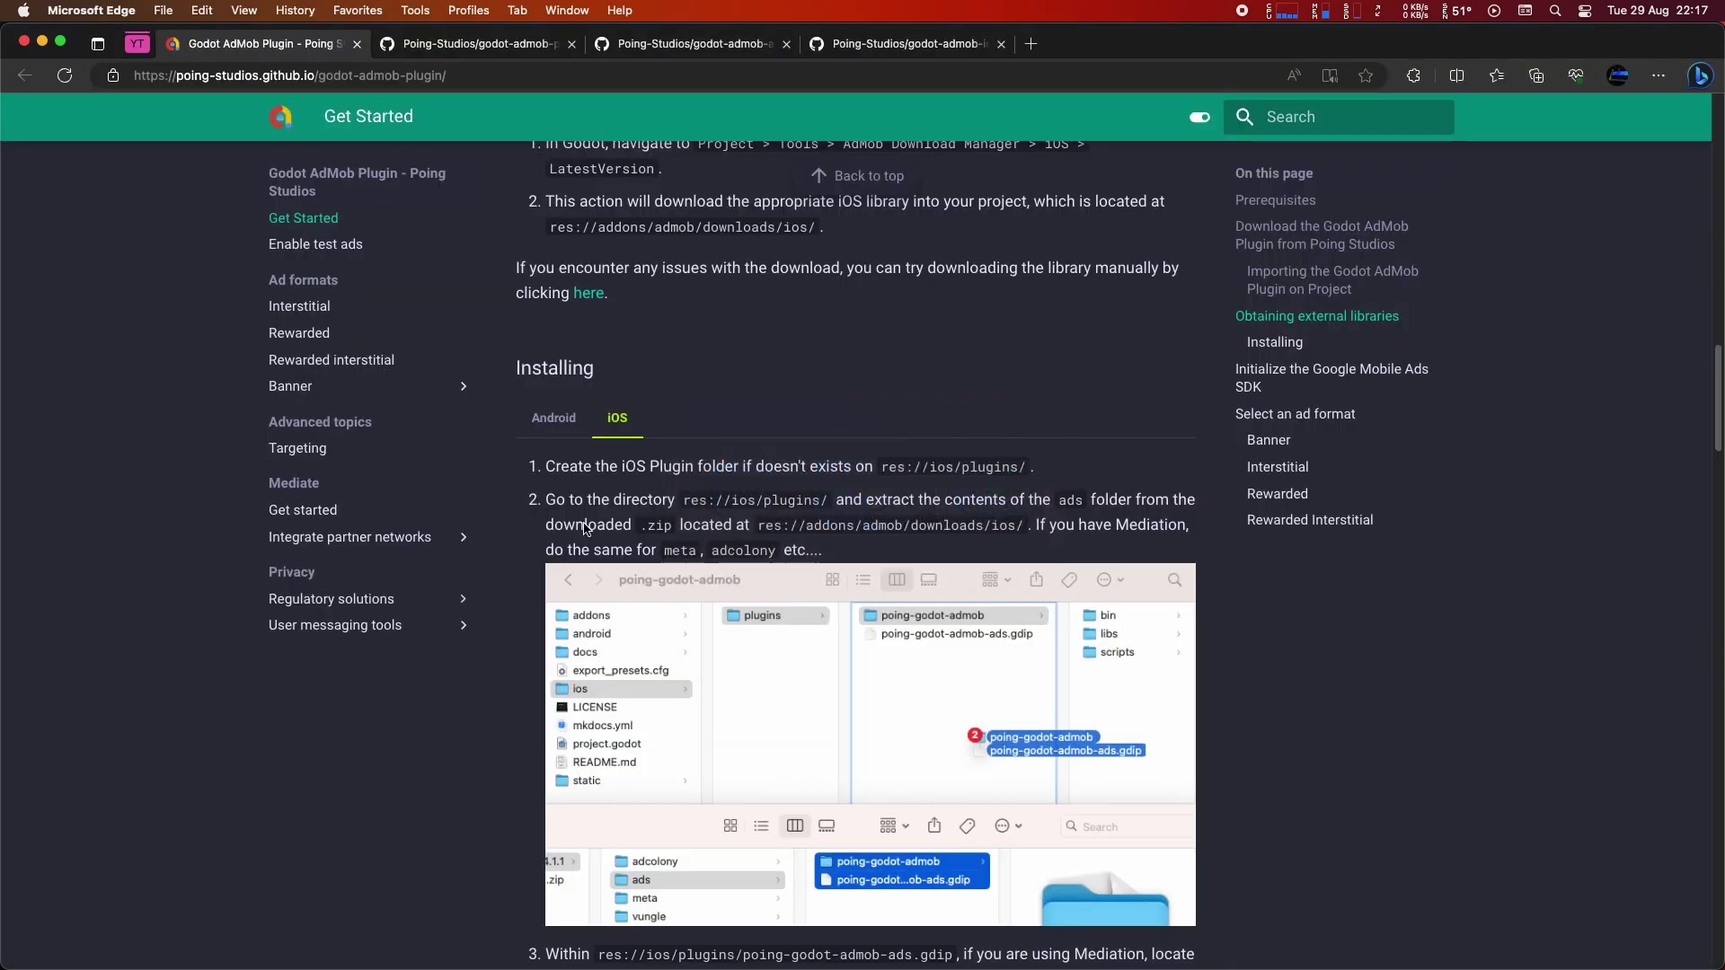
pyautogui.scroll(-6, 562, 584)
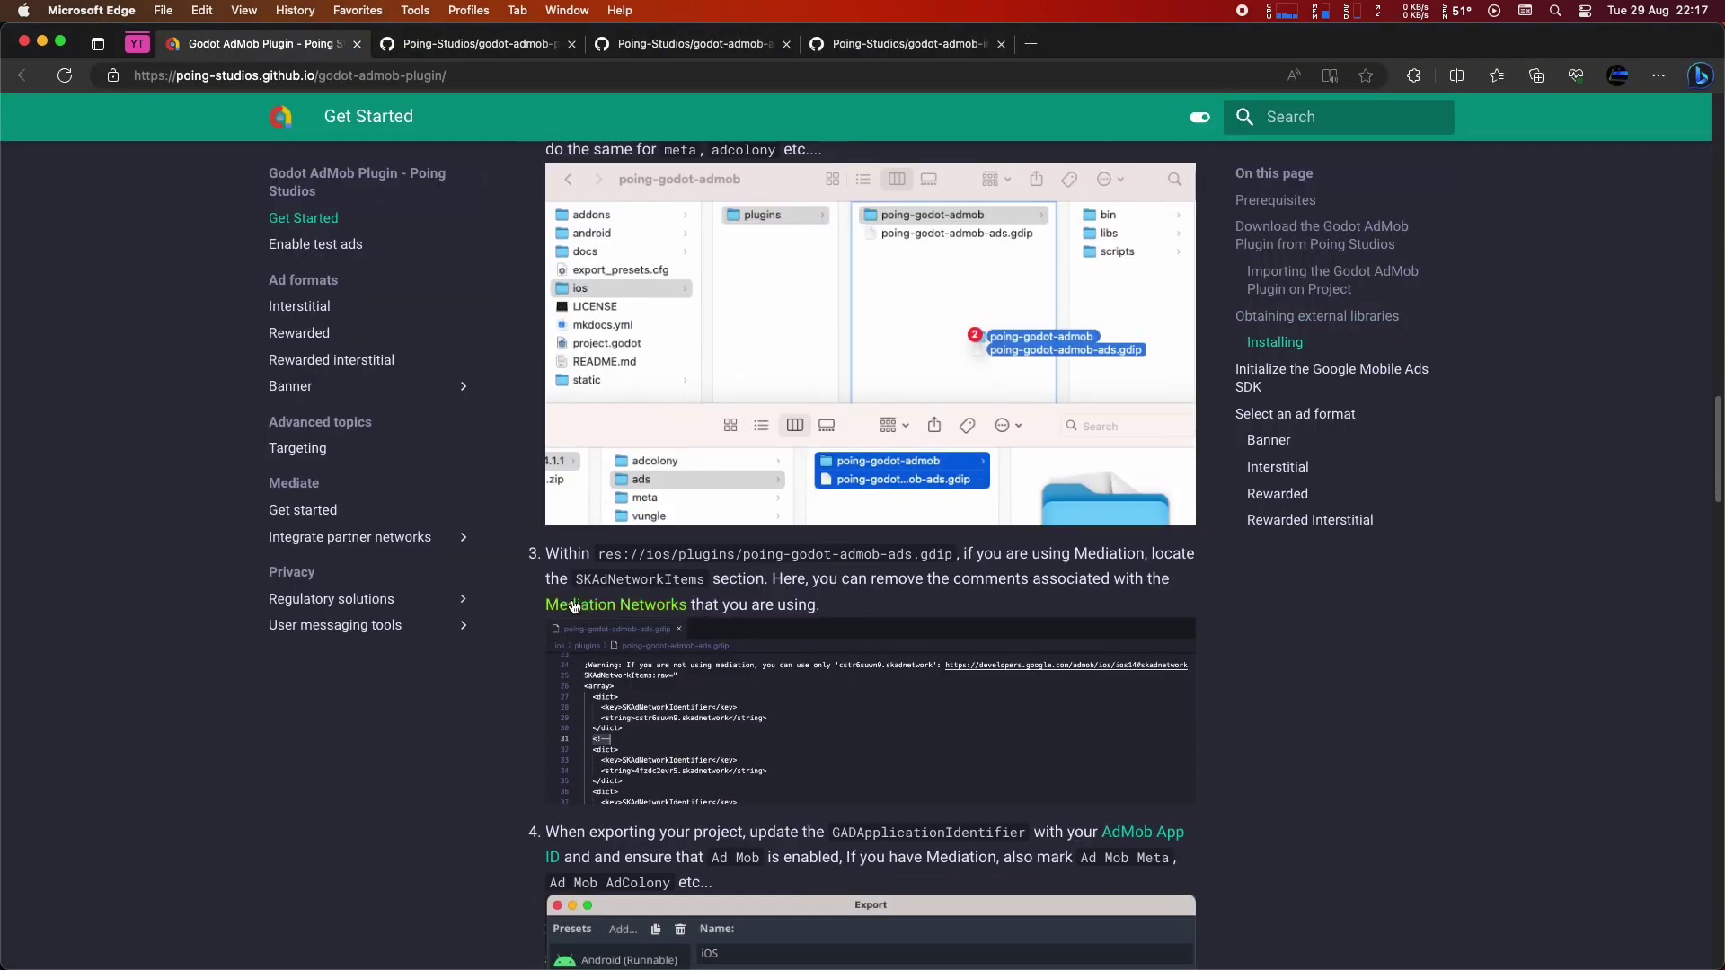
pyautogui.moveTo(598, 549); pyautogui.dragTo(959, 571)
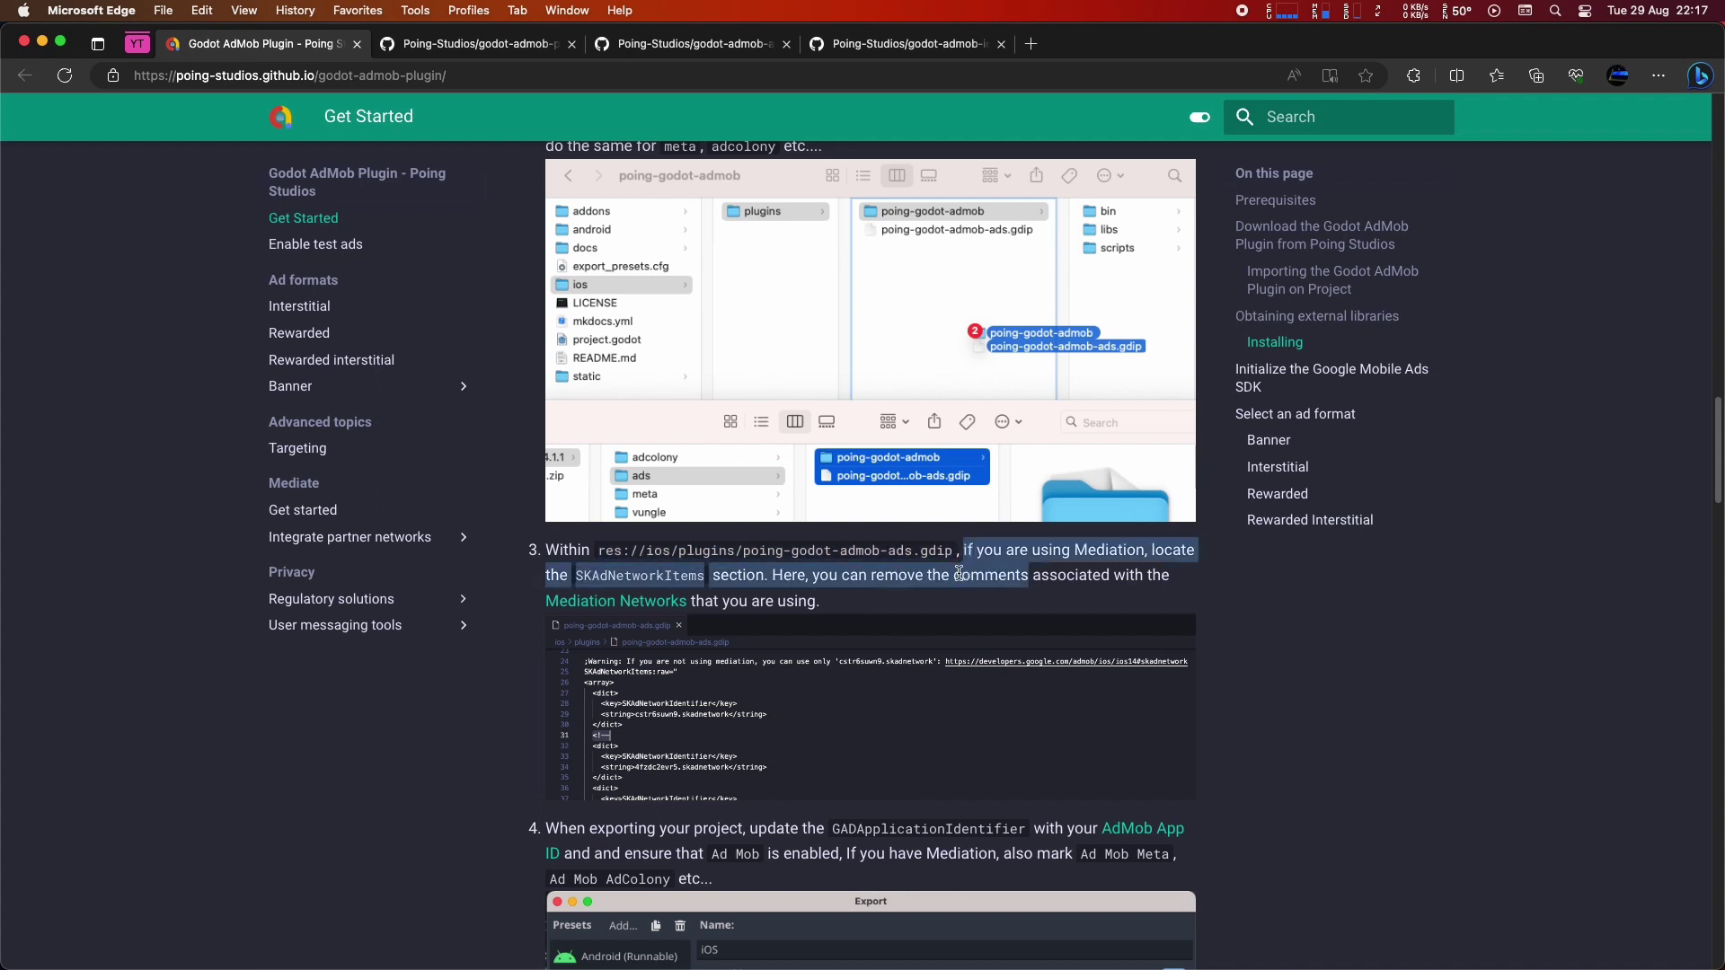
pyautogui.click(800, 575)
pyautogui.doubleClick(642, 579)
pyautogui.moveTo(715, 577); pyautogui.dragTo(811, 602)
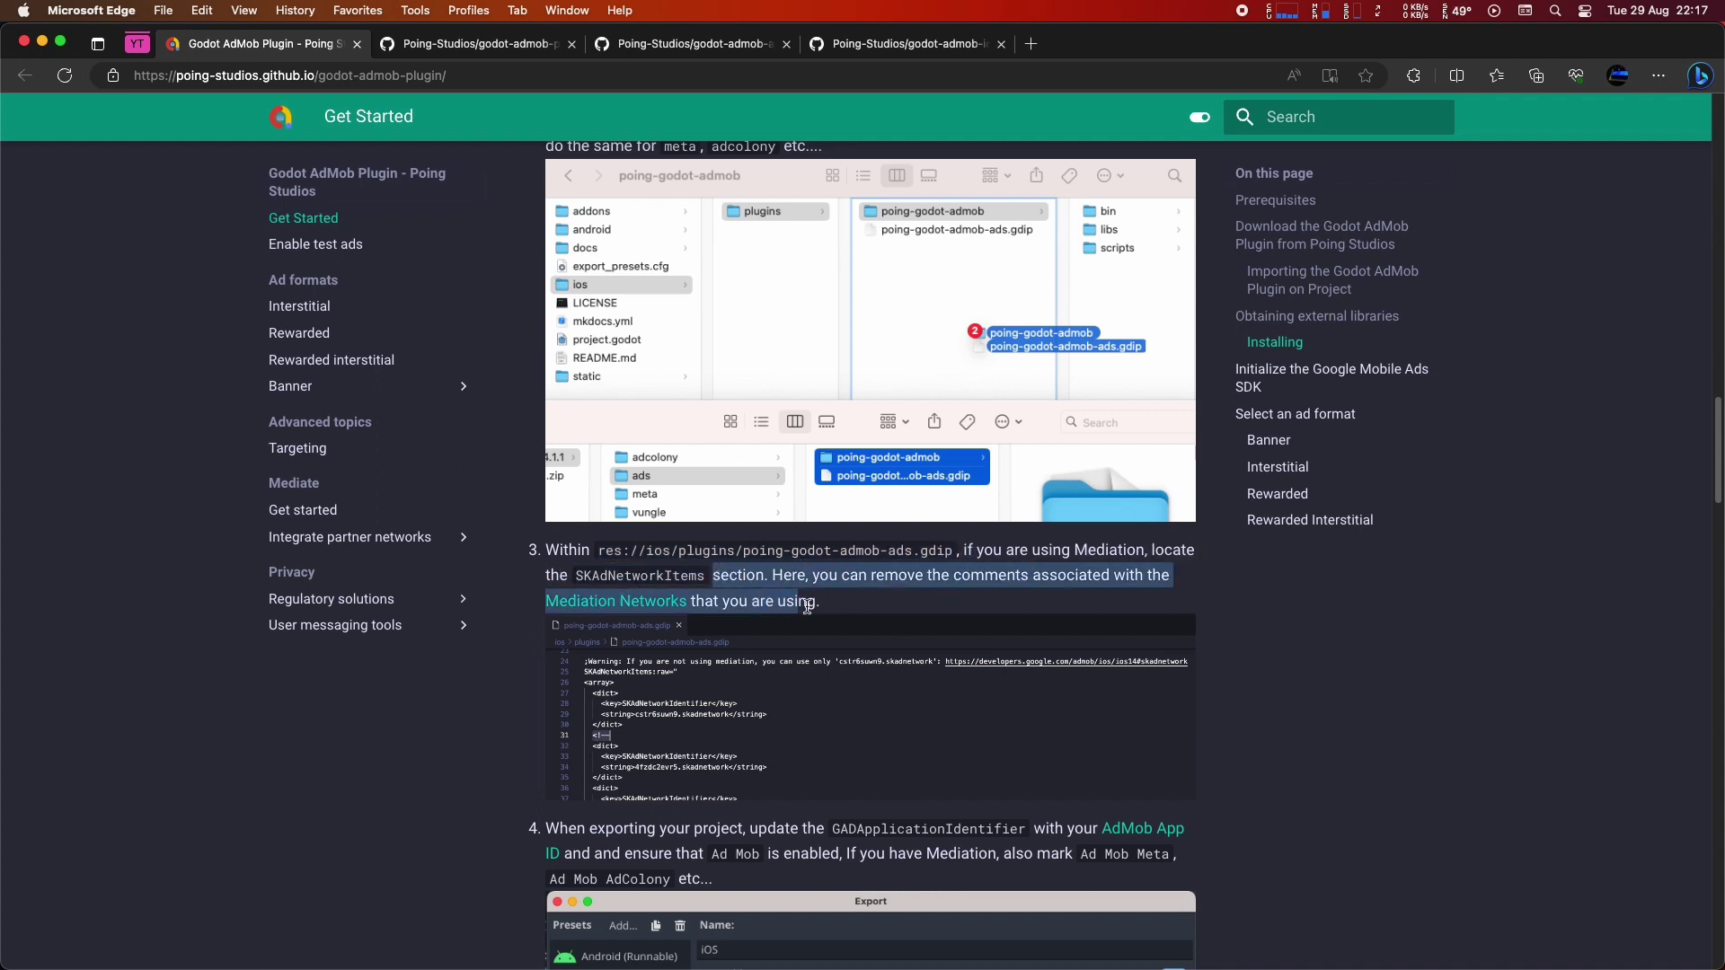
pyautogui.scroll(-3, 808, 602)
pyautogui.click(515, 608)
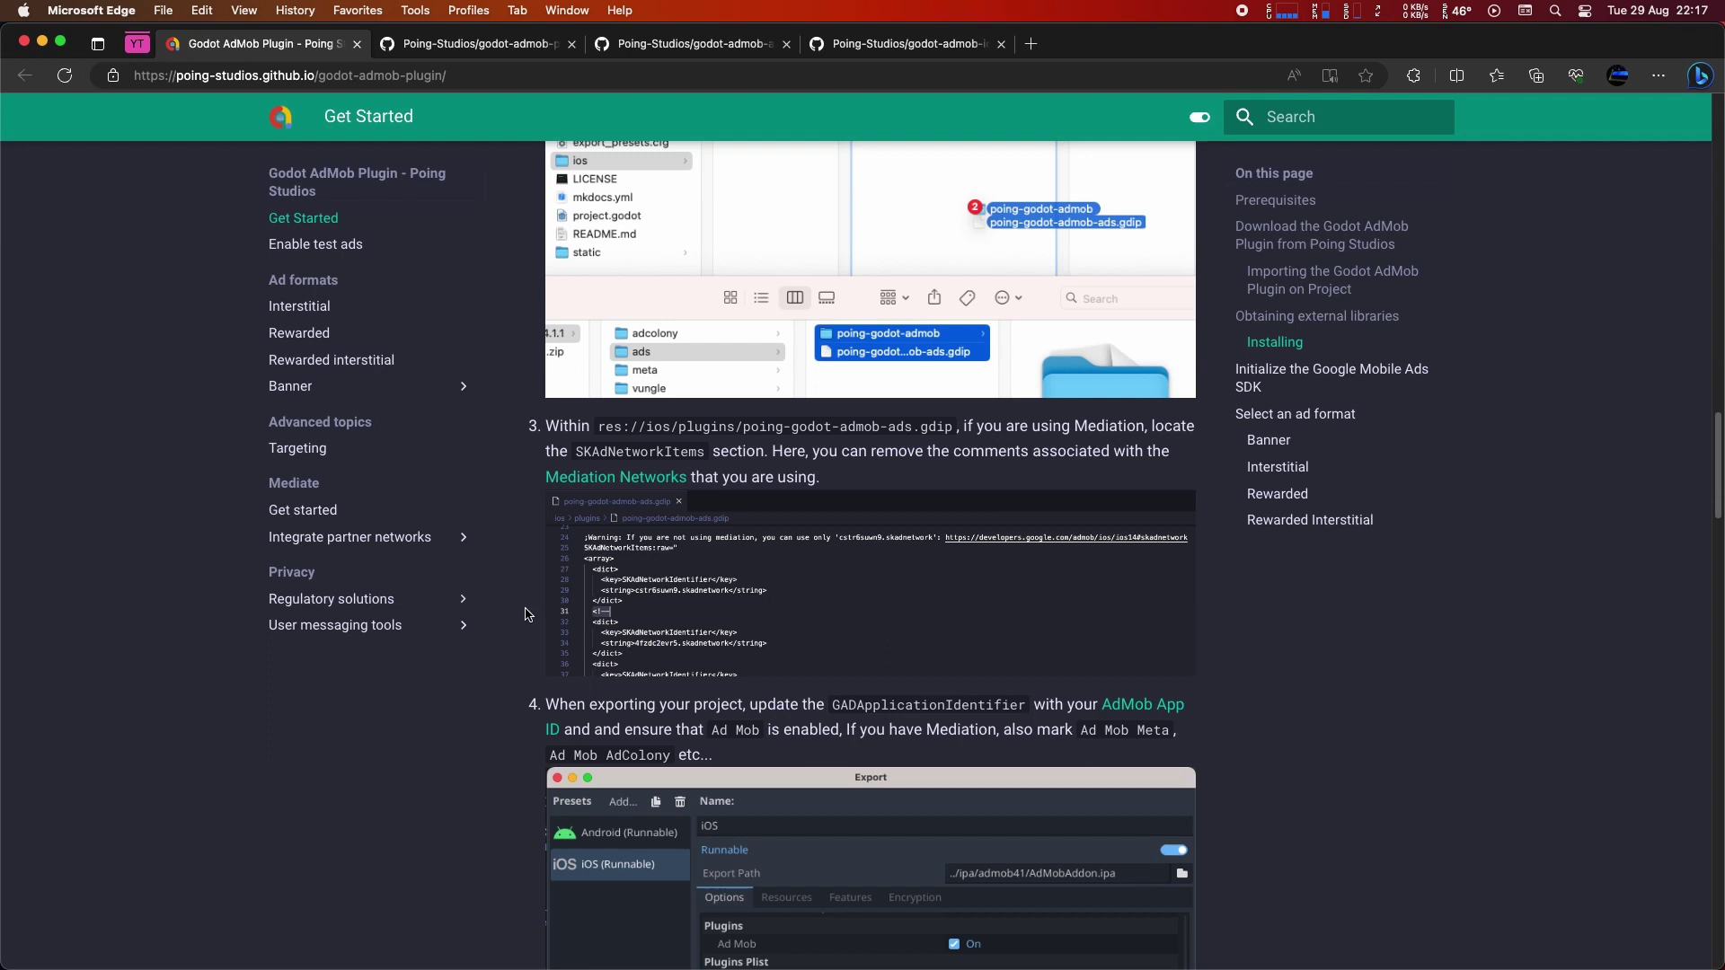
pyautogui.scroll(-1, 619, 556)
pyautogui.scroll(-3, 612, 567)
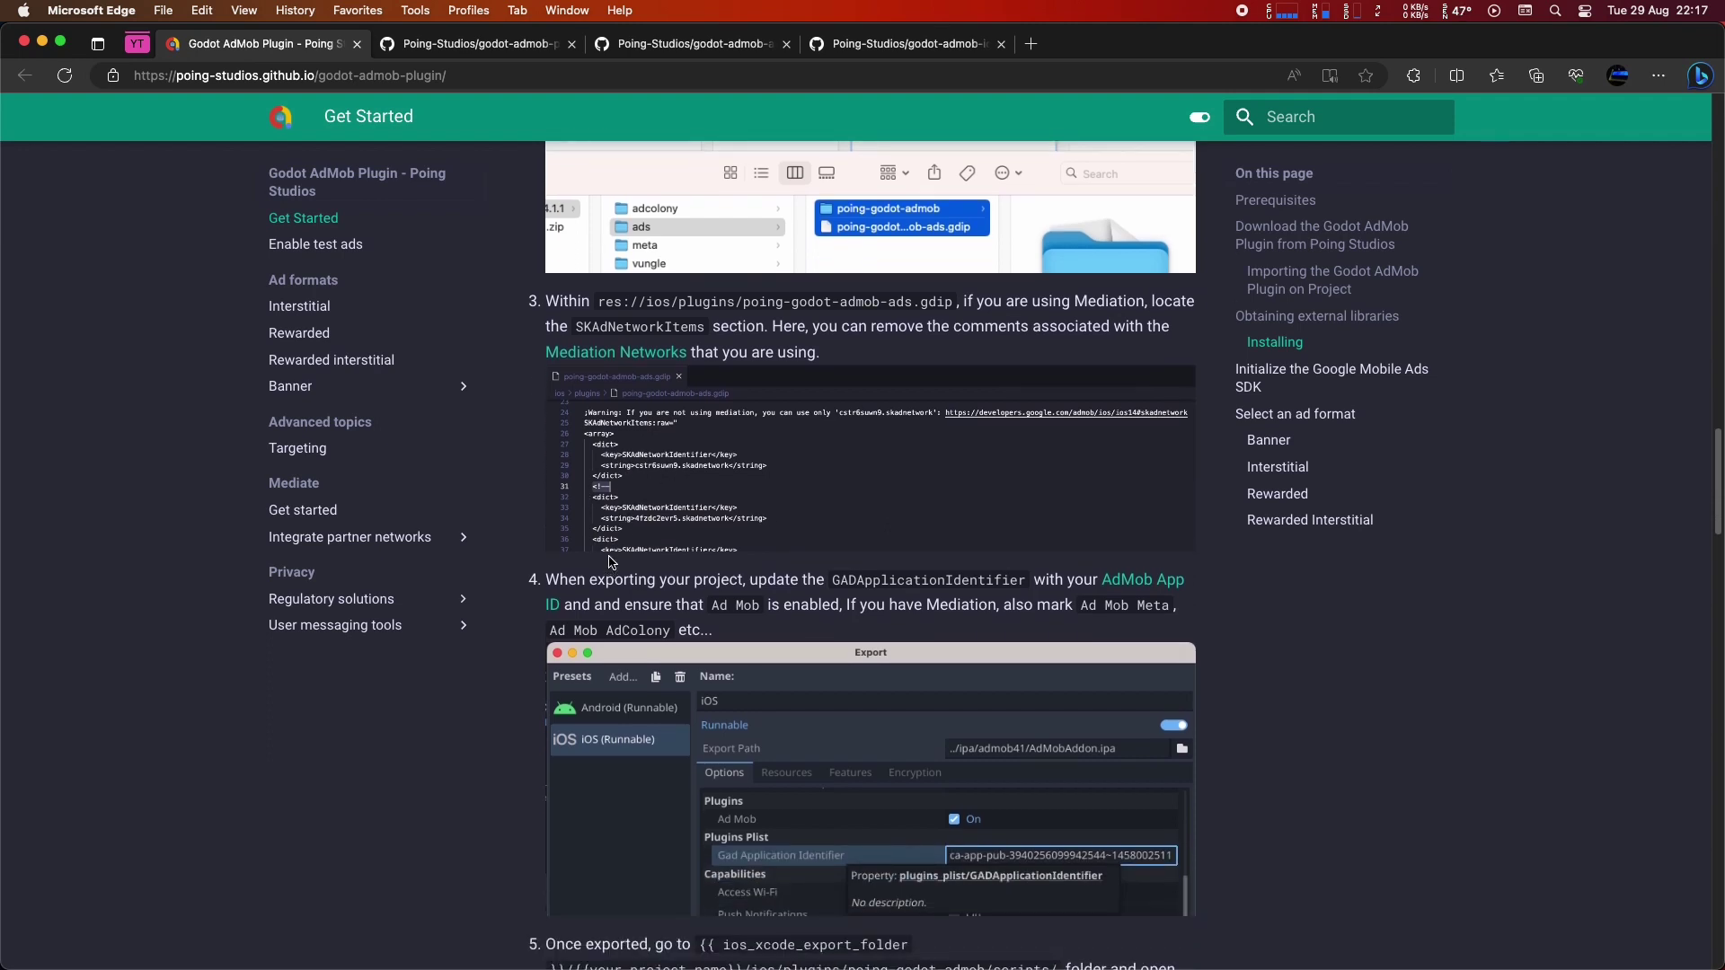
# Review step 4's export notes on GADApplicationIdentifier, enabling Ad Mob, and mediation.
pyautogui.moveTo(576, 554); pyautogui.dragTo(750, 551)
pyautogui.scroll(-2, 750, 551)
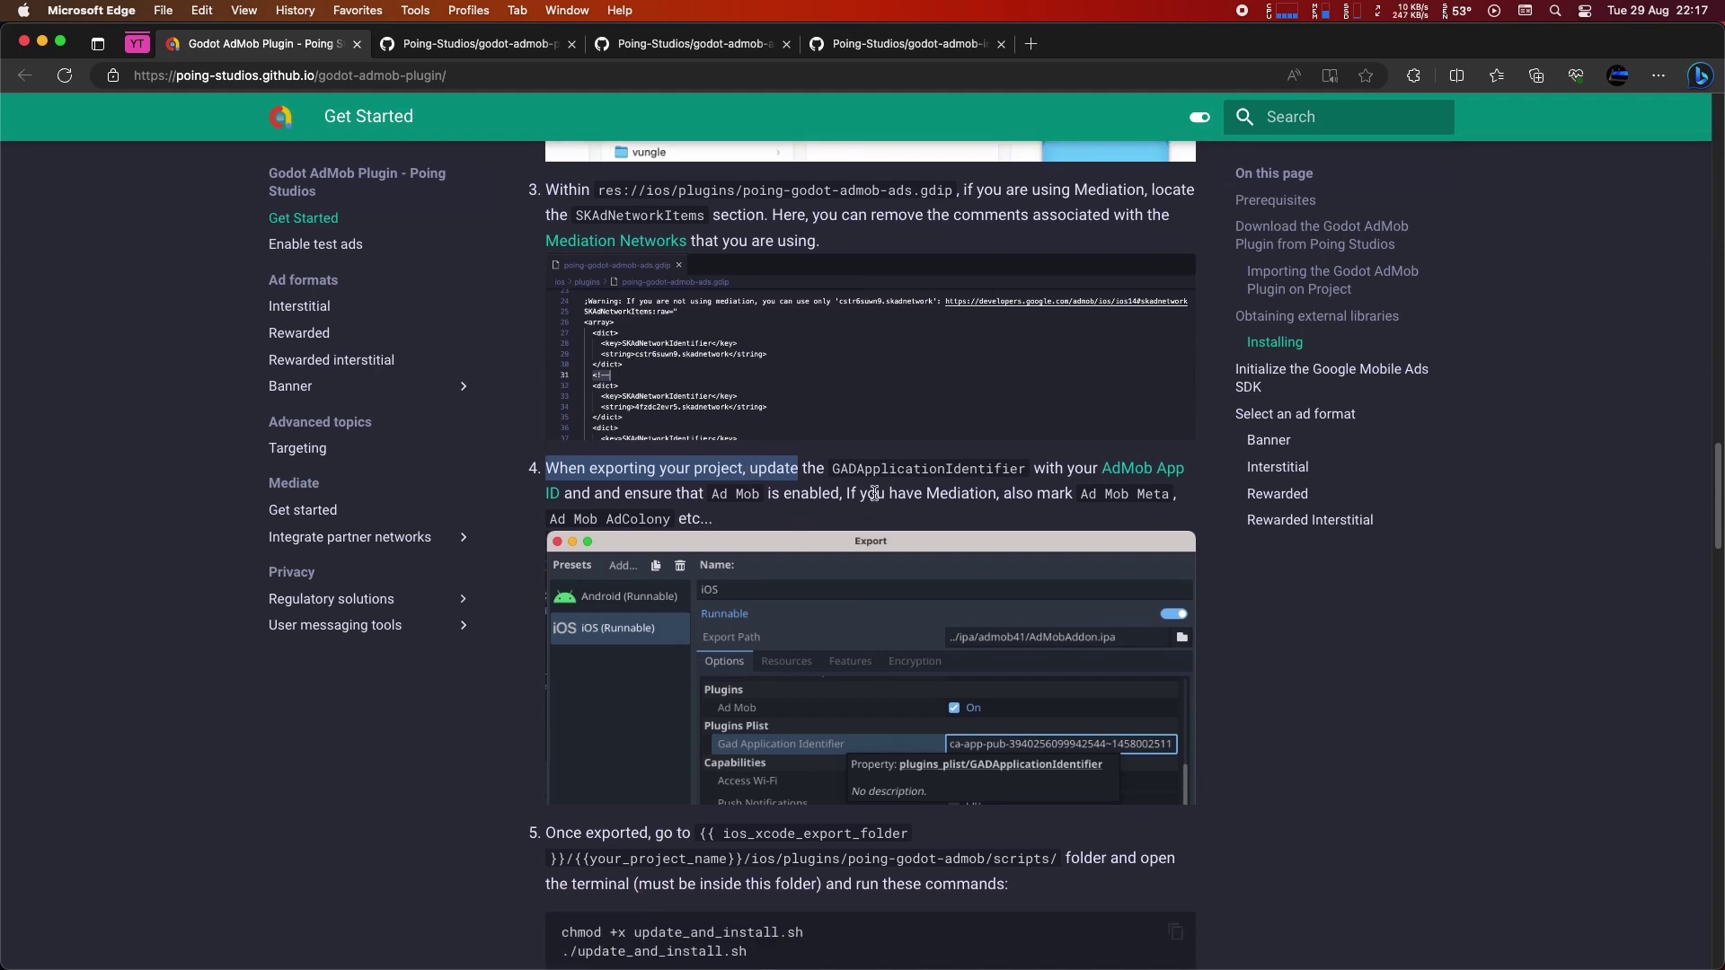
pyautogui.doubleClick(888, 471)
pyautogui.moveTo(593, 493); pyautogui.dragTo(851, 494)
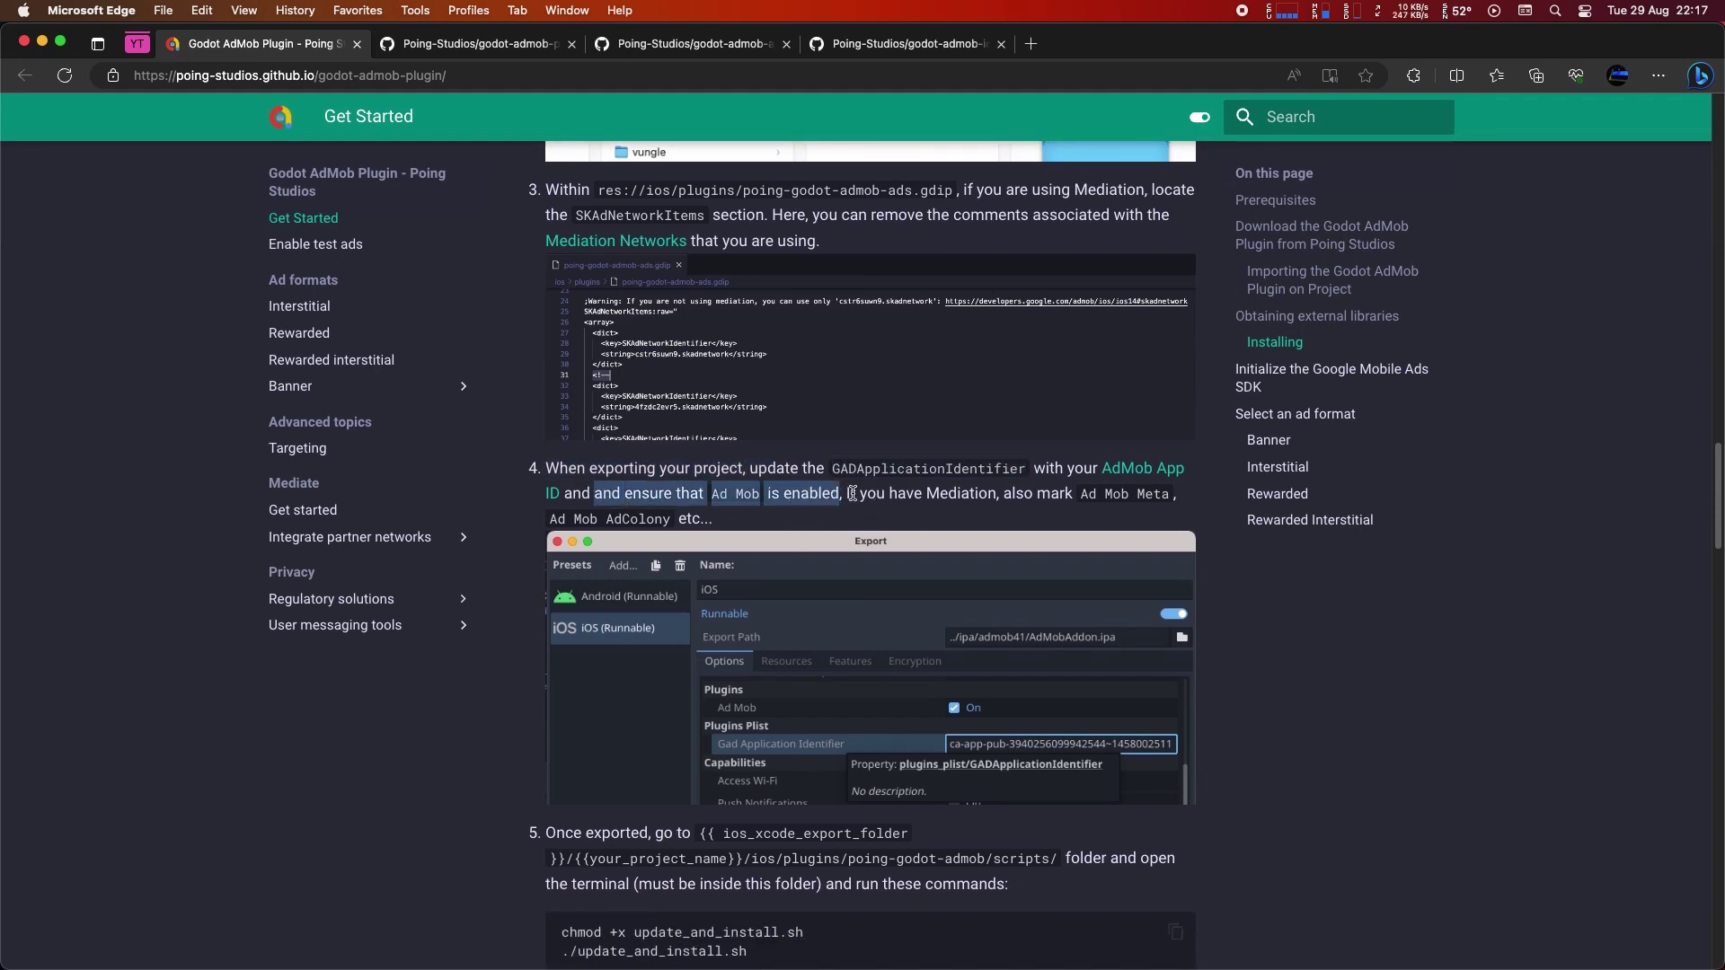
pyautogui.click(852, 493)
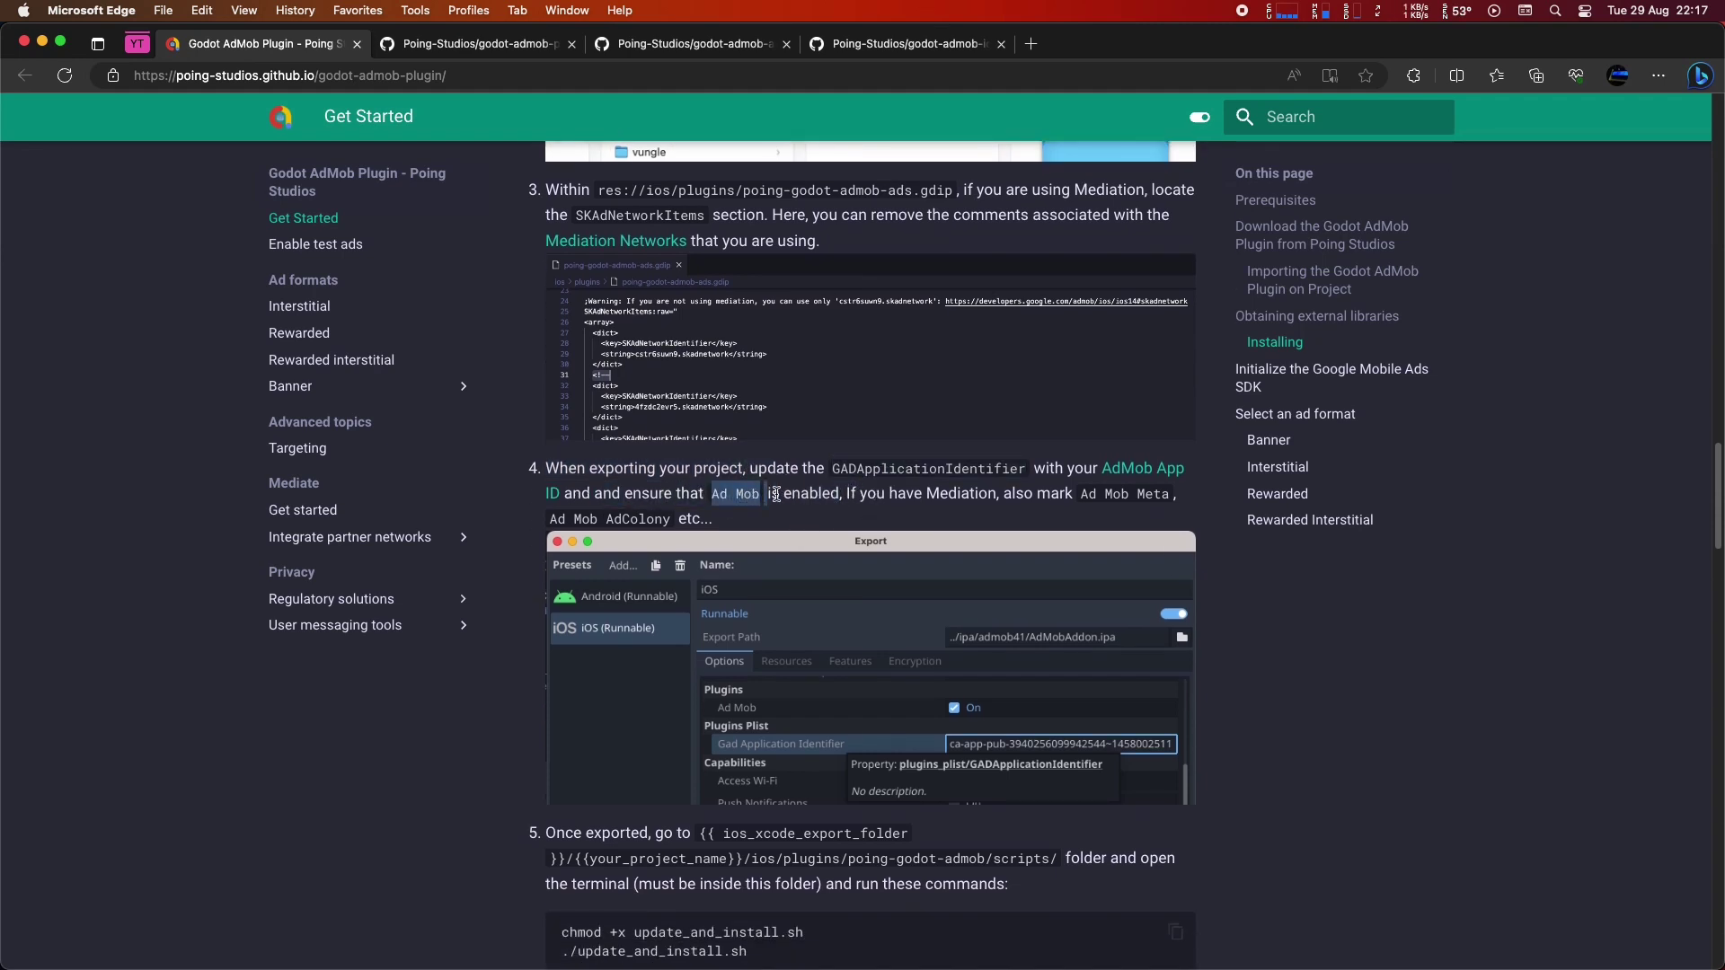
pyautogui.moveTo(845, 493); pyautogui.dragTo(854, 515)
pyautogui.click(852, 515)
# In Godot, open Project > Export and start adding a new export preset.
pyautogui.press('super+Tab')
pyautogui.click(173, 10)
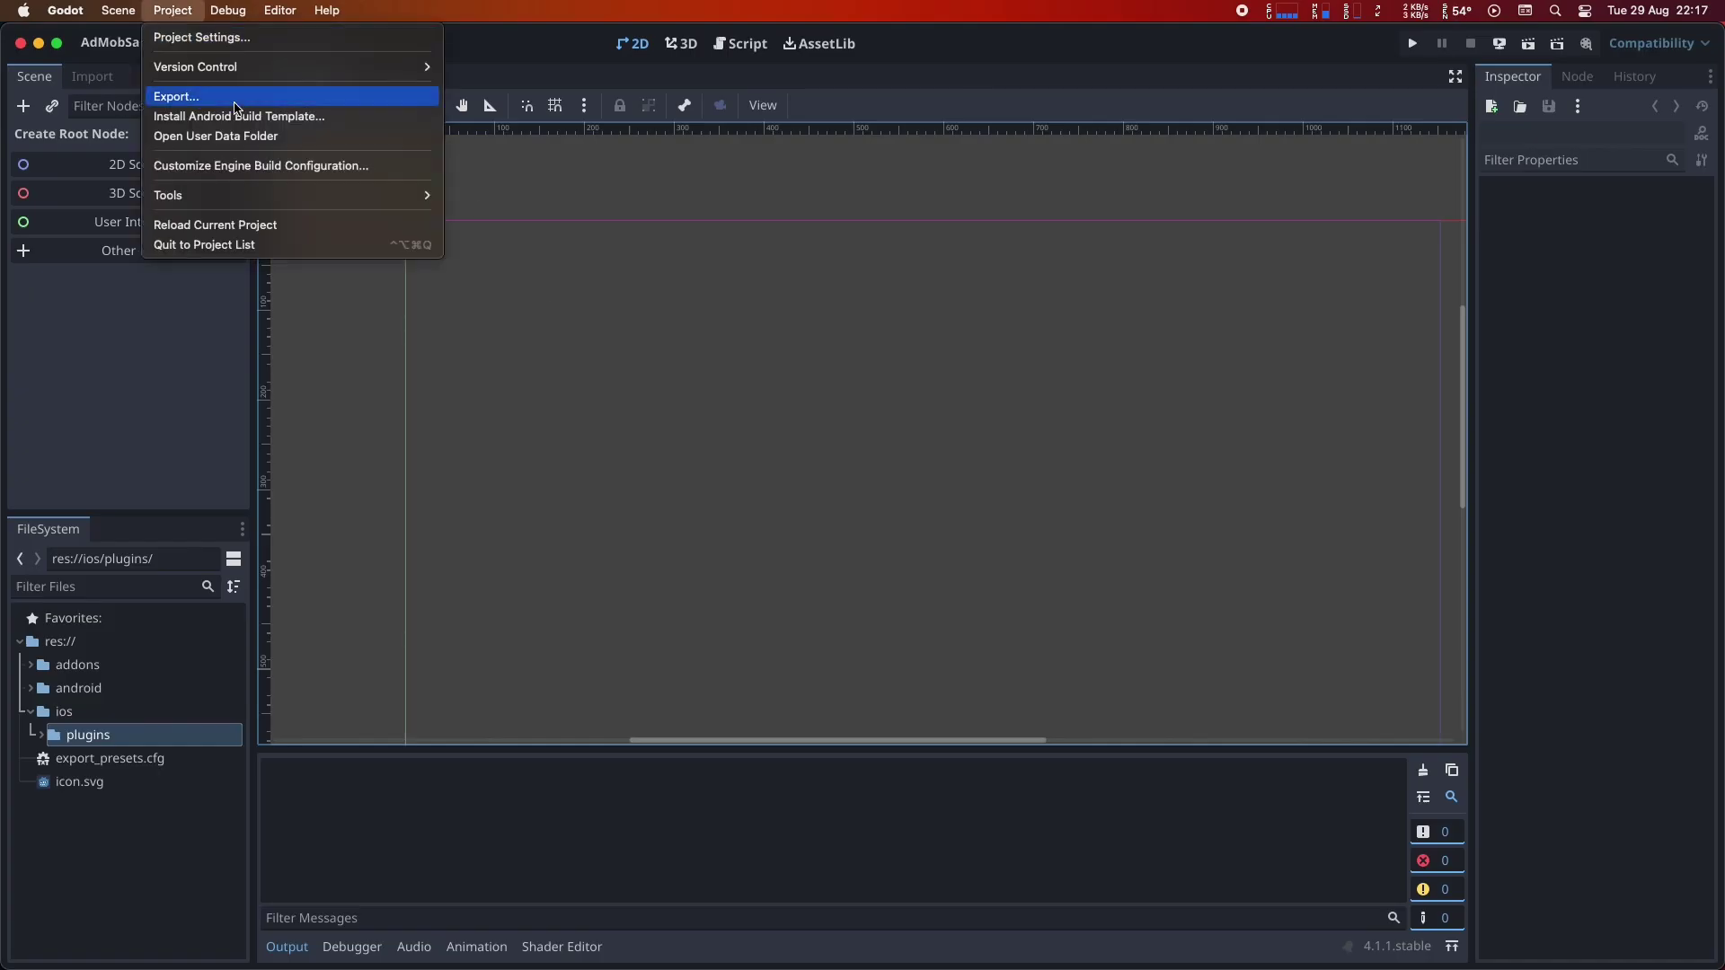
pyautogui.click(238, 108)
pyautogui.click(778, 187)
# Add an iOS preset with Team ID 123, bundle com.poingstudios.admob, Ad Mob enabled, and pasted App ID.
pyautogui.click(806, 261)
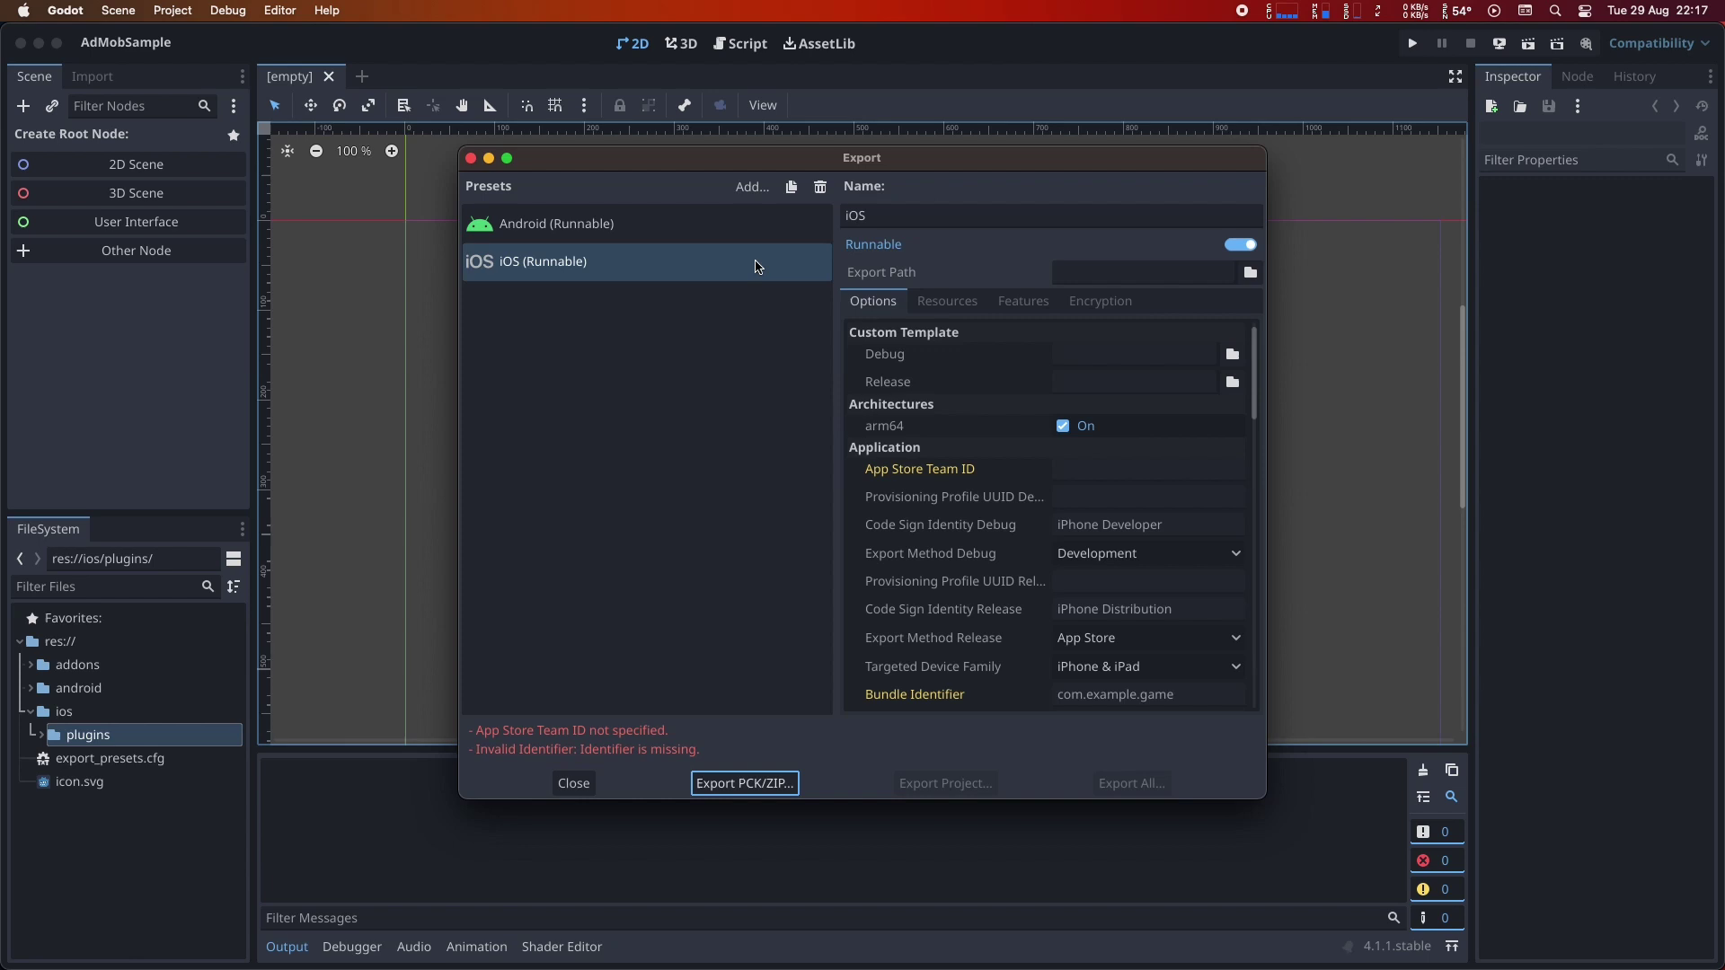
pyautogui.click(1077, 471)
pyautogui.write('123')
pyautogui.scroll(-2, 1024, 553)
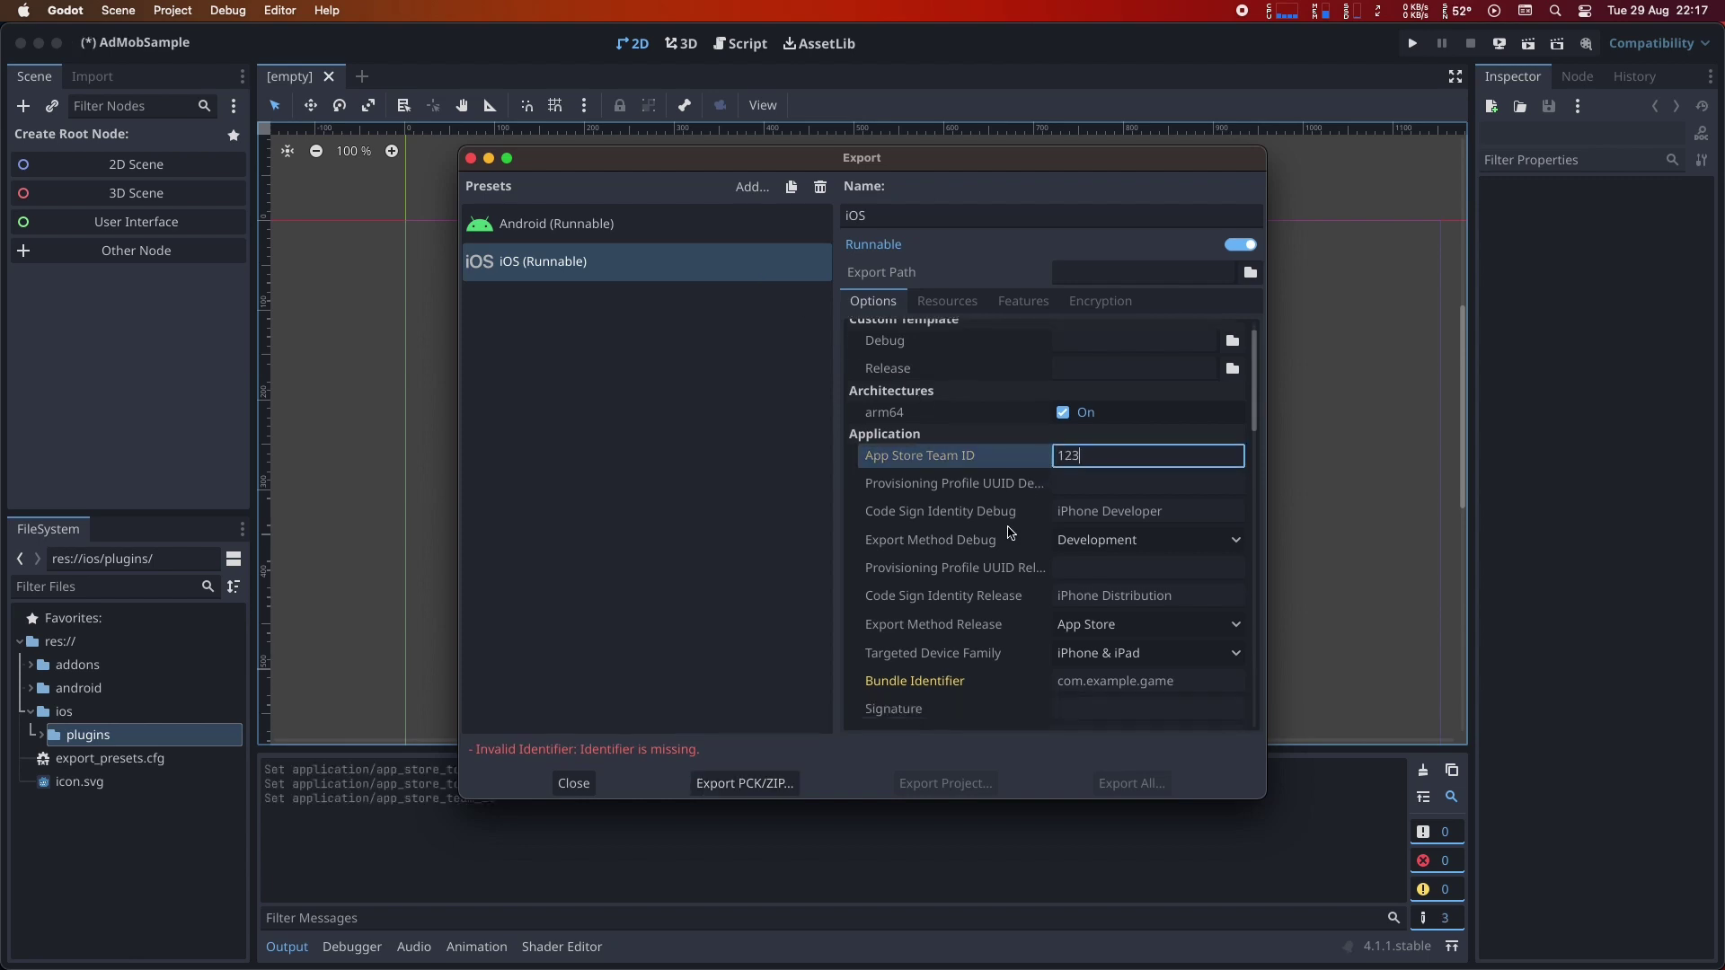
pyautogui.click(1073, 632)
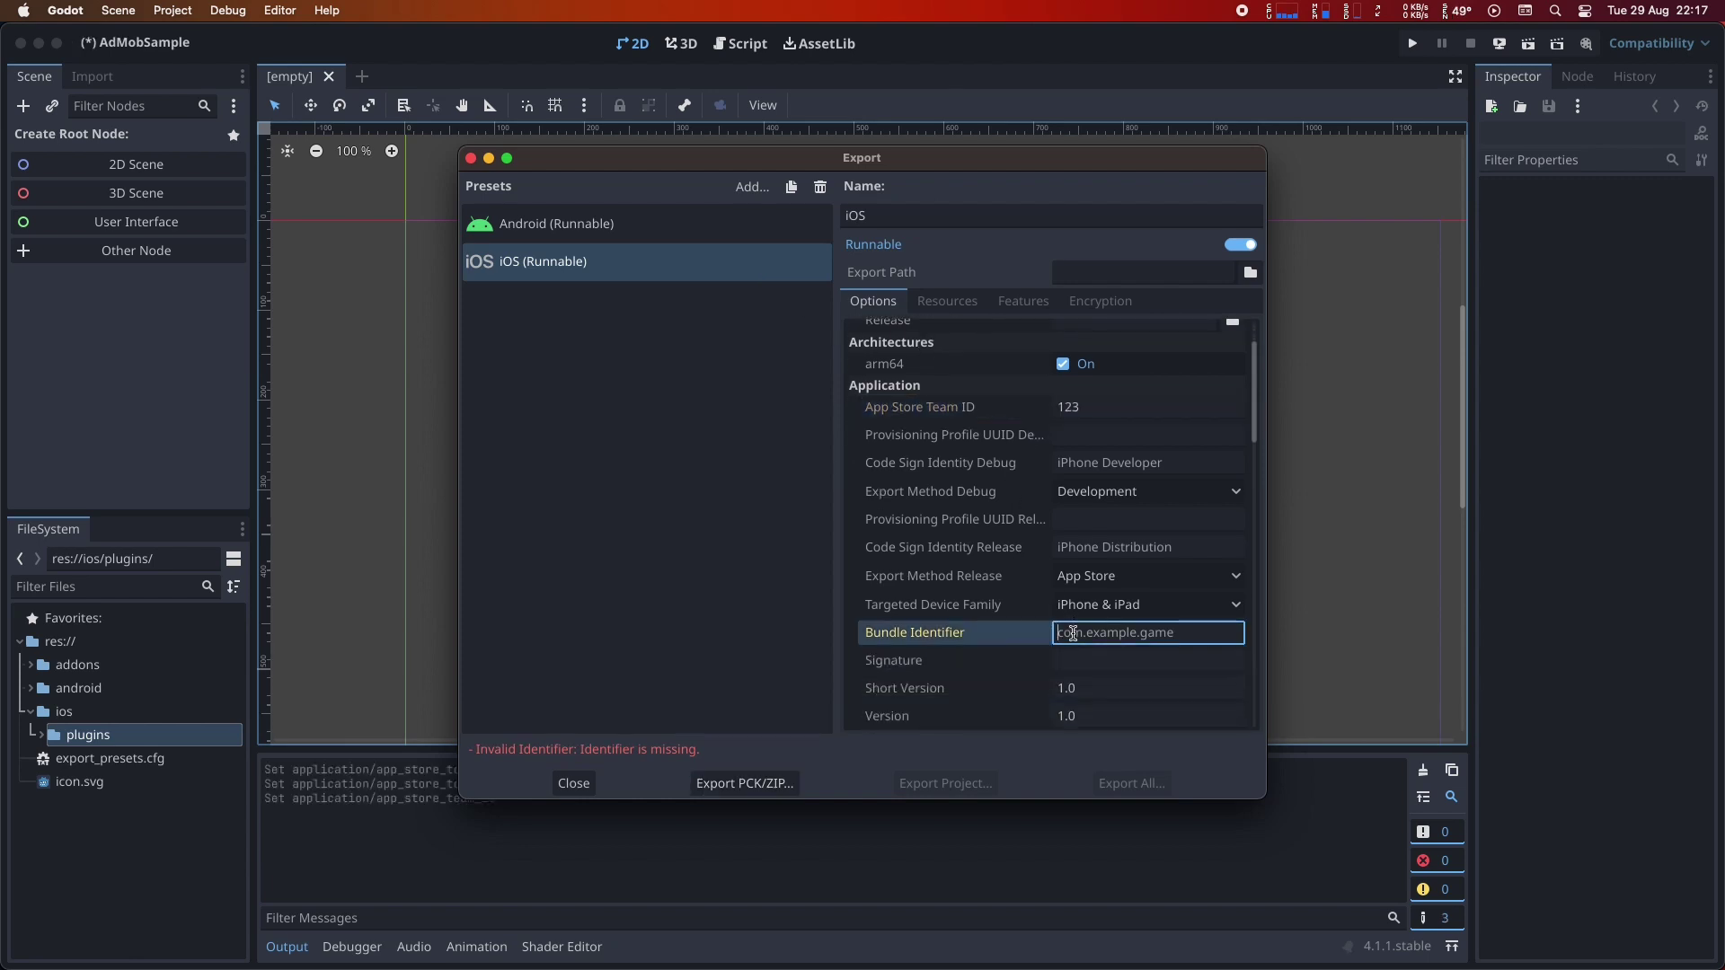
pyautogui.write('com.poin')
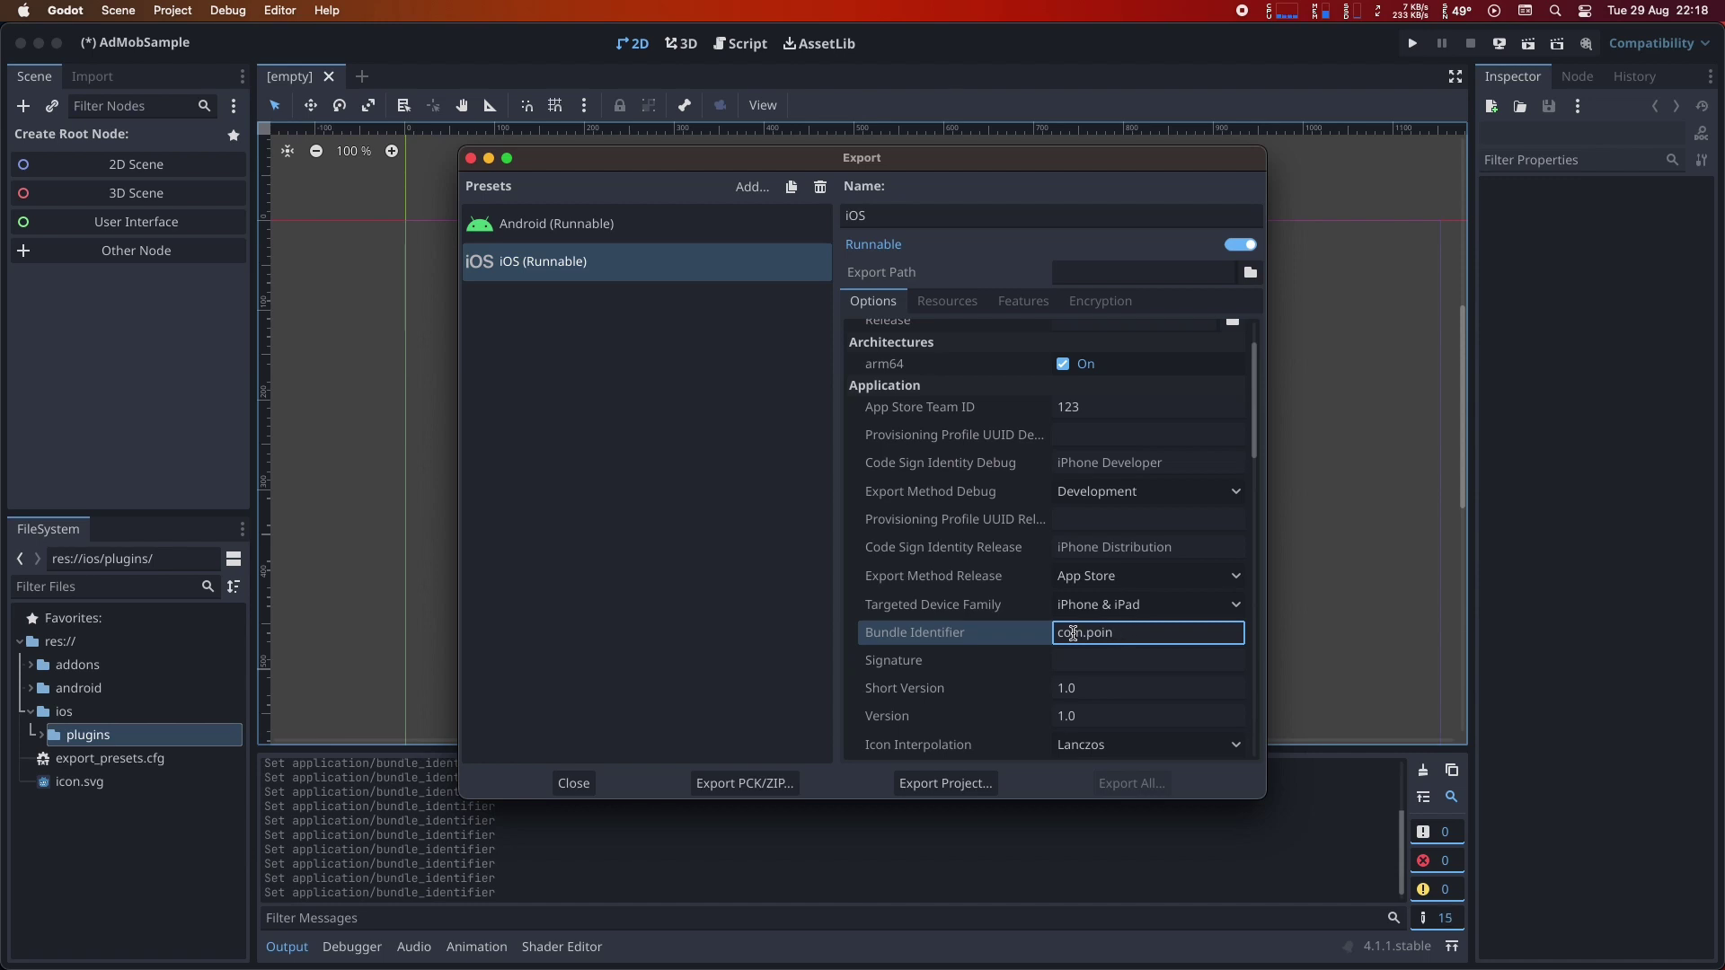
pyautogui.write('mggstudios.admob')
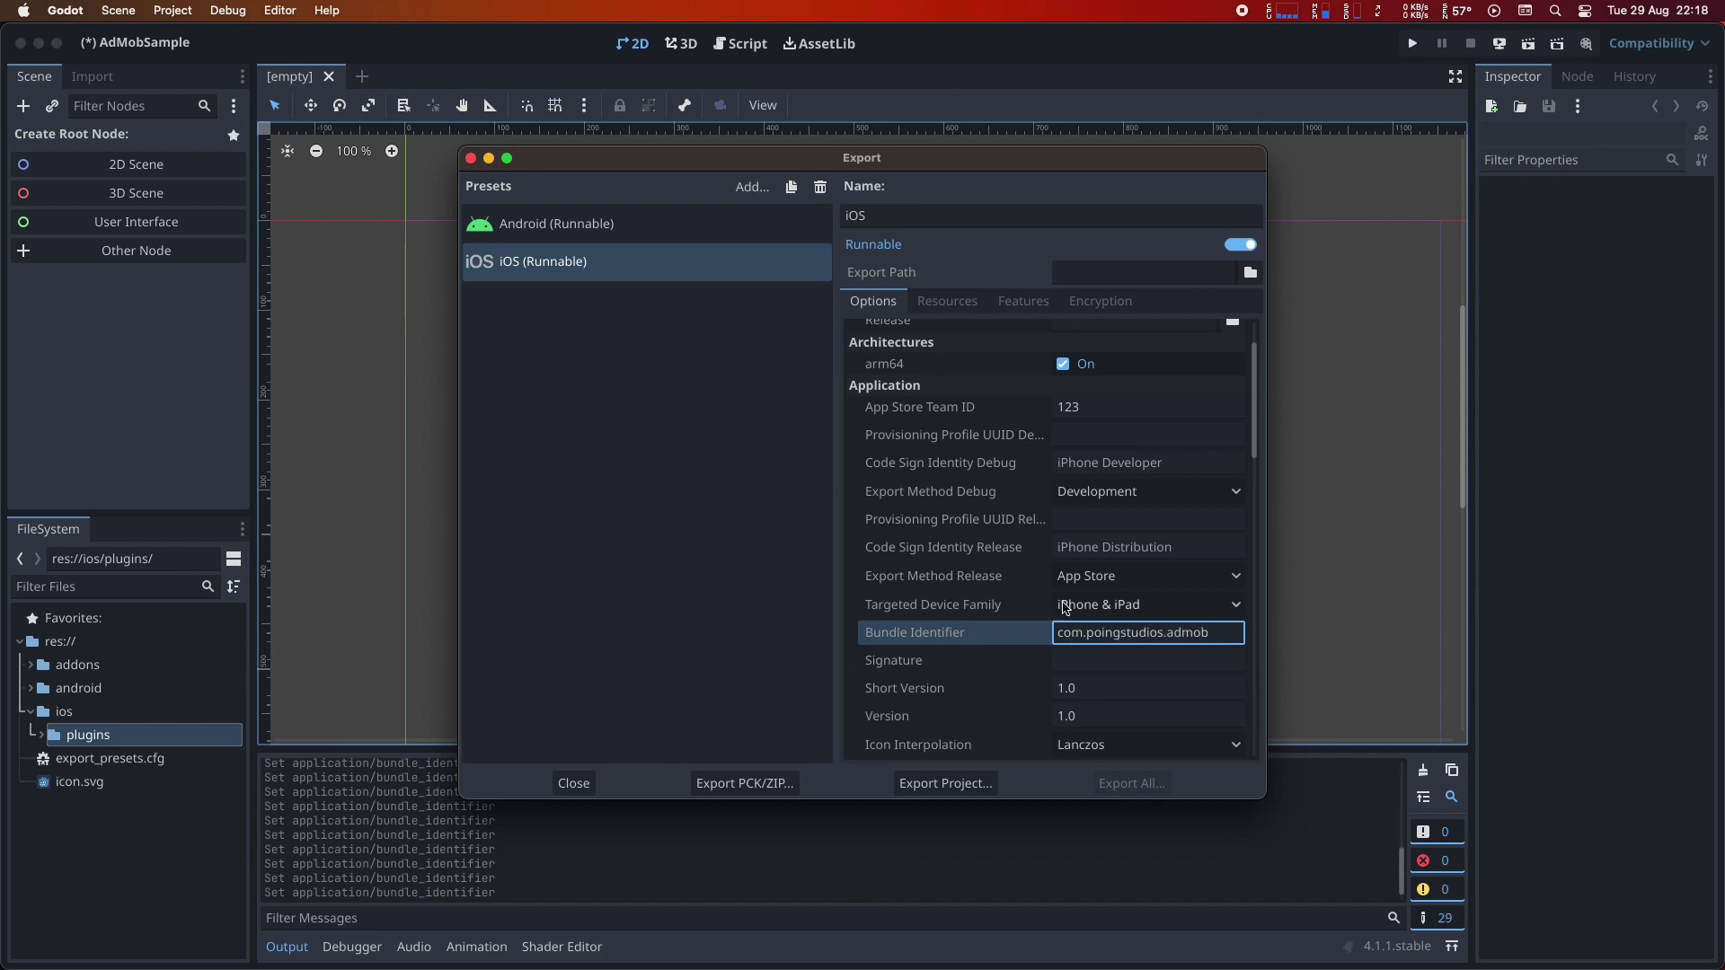
pyautogui.scroll(-5, 983, 561)
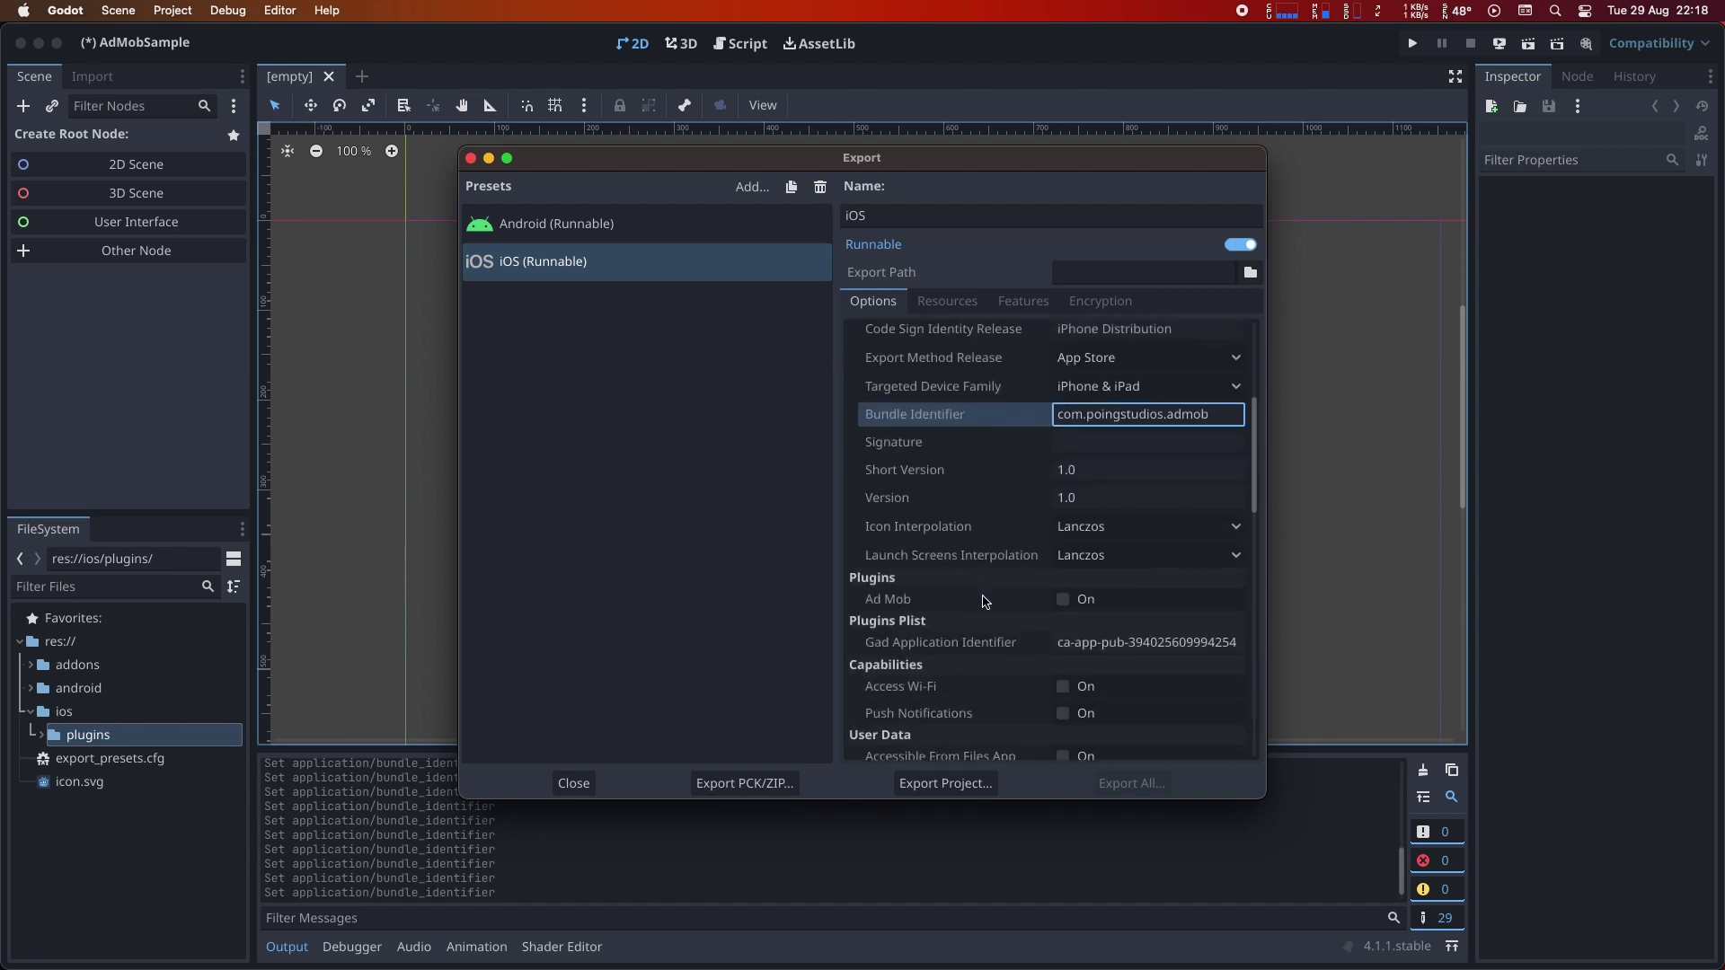
pyautogui.click(1085, 600)
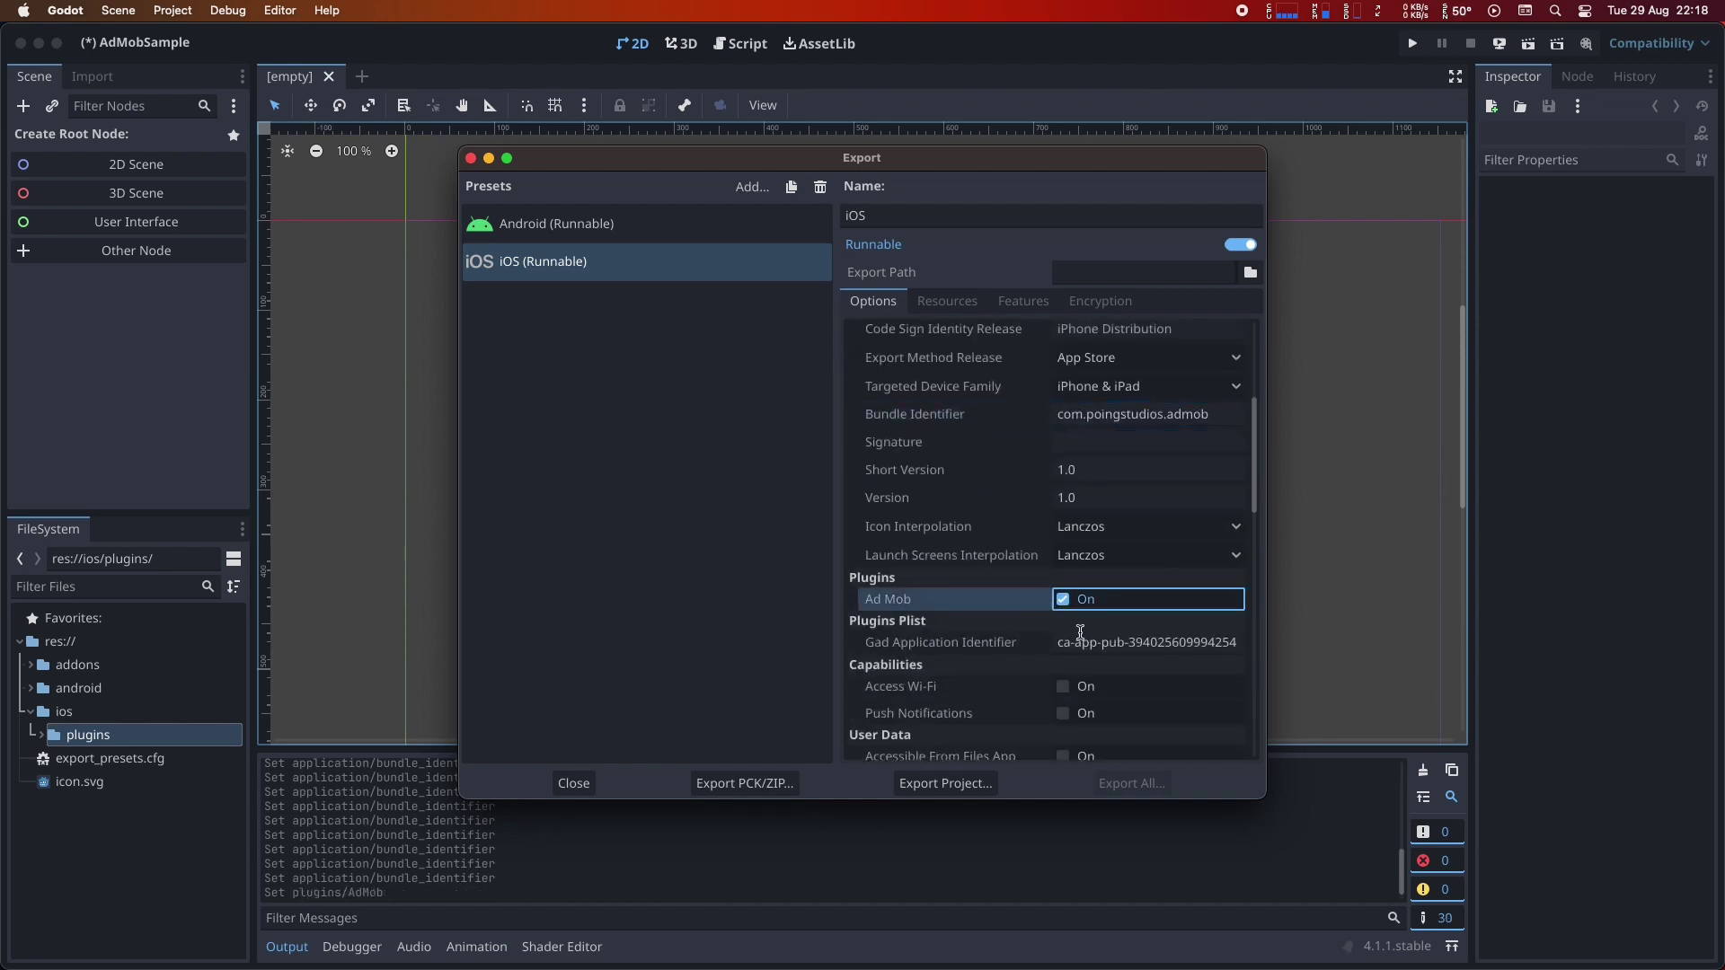
pyautogui.moveTo(1082, 642); pyautogui.dragTo(1261, 648)
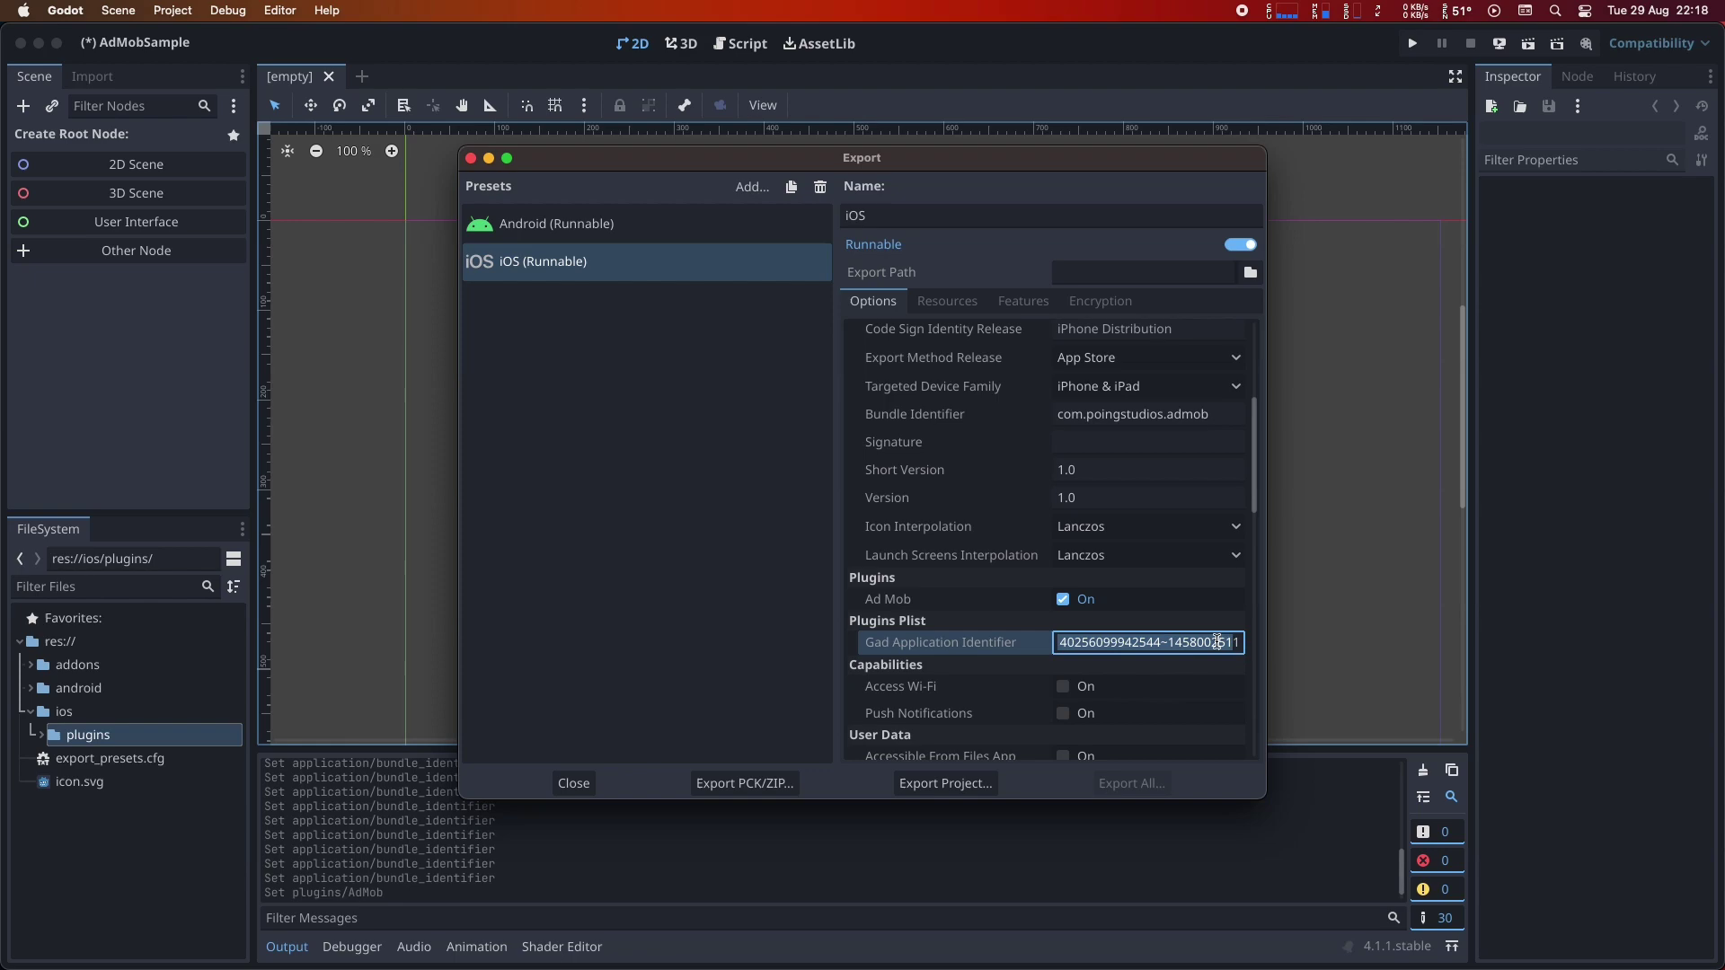
pyautogui.press('super+v')
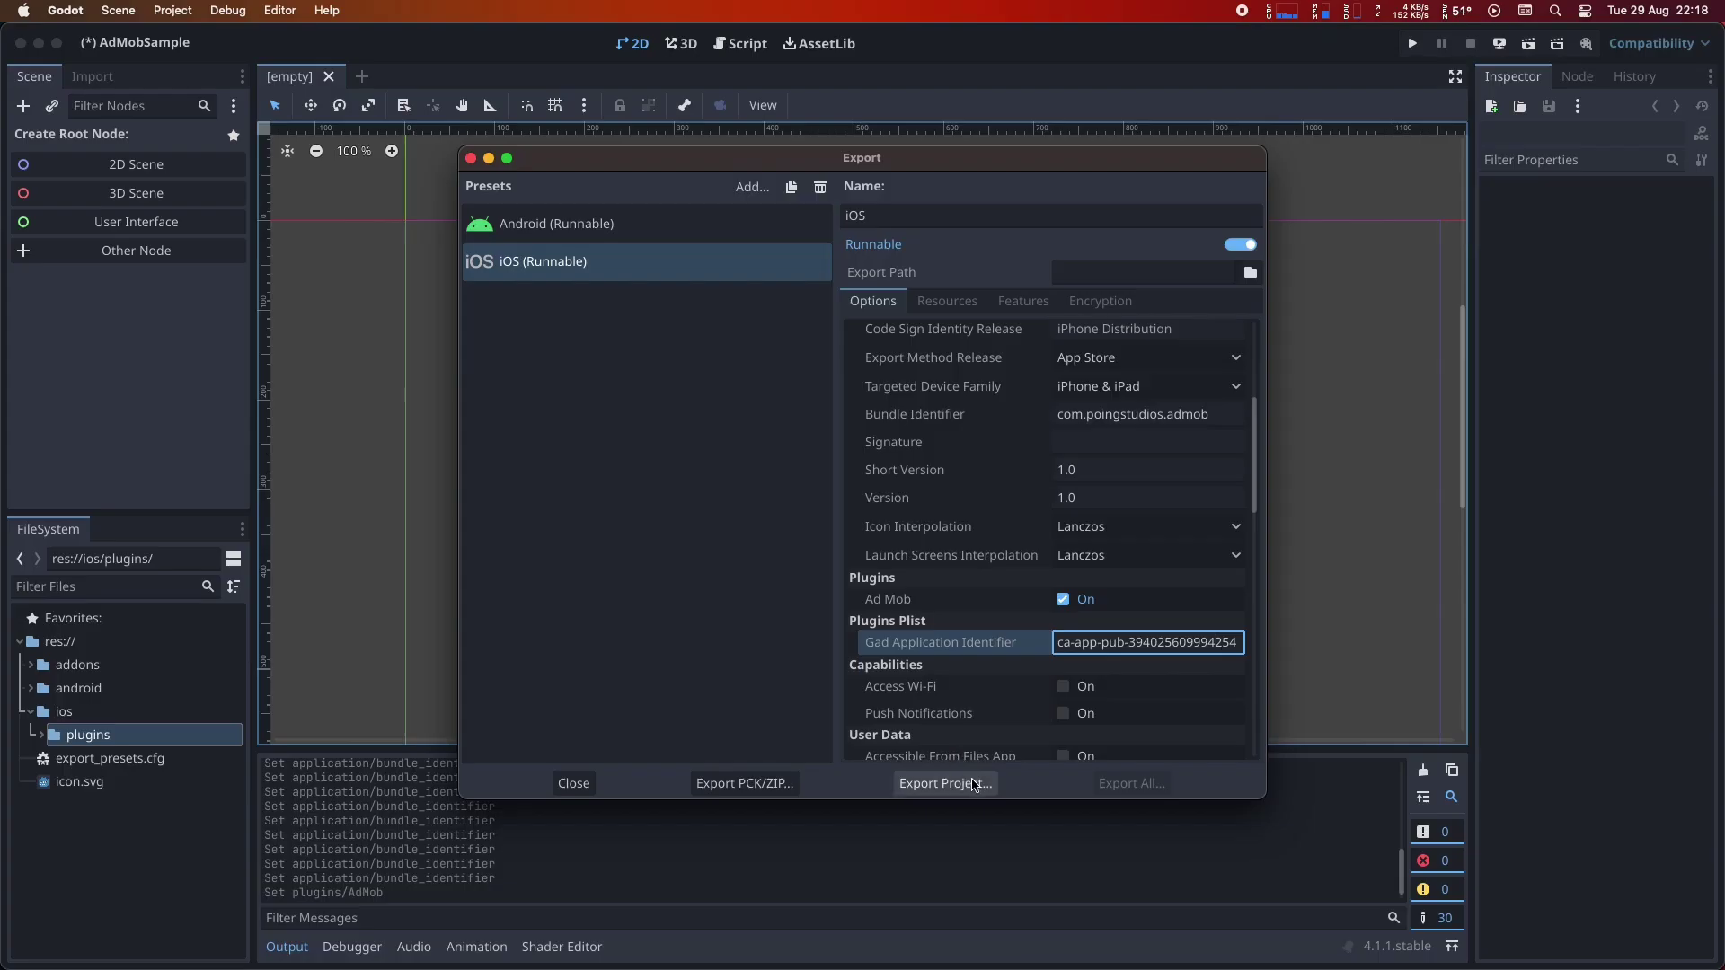
# Export the iOS project into a new ipa folder in the home folder and dismiss the failure report.
pyautogui.click(975, 784)
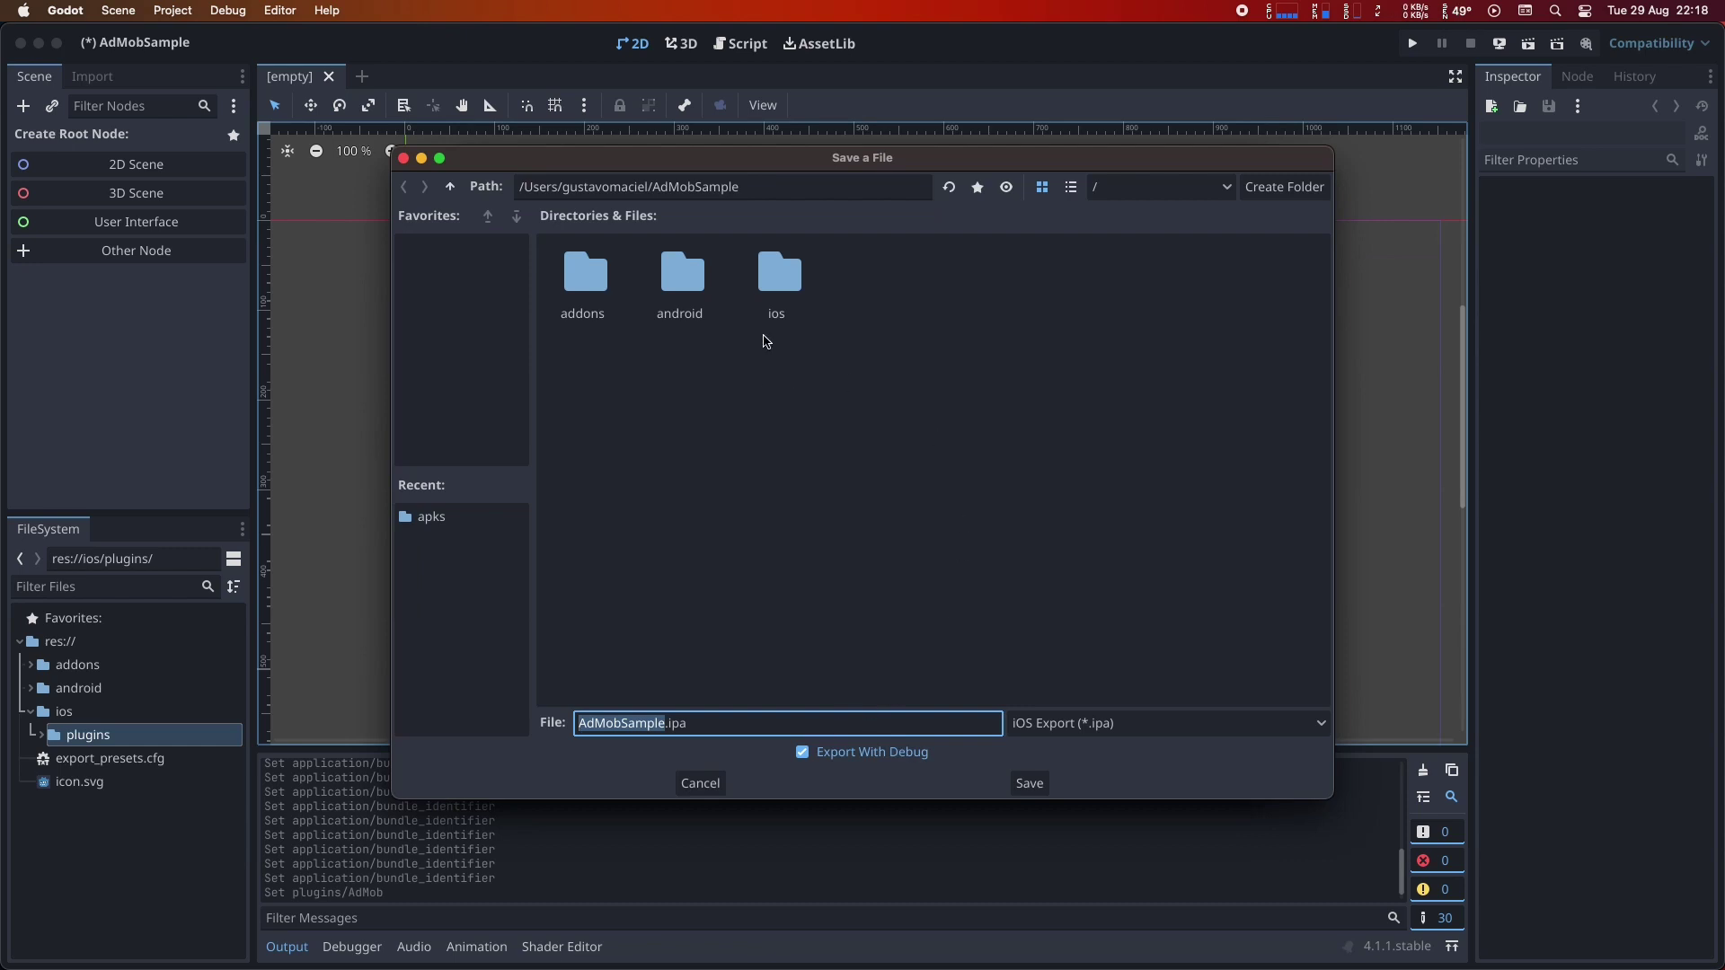
pyautogui.click(452, 186)
pyautogui.click(1300, 189)
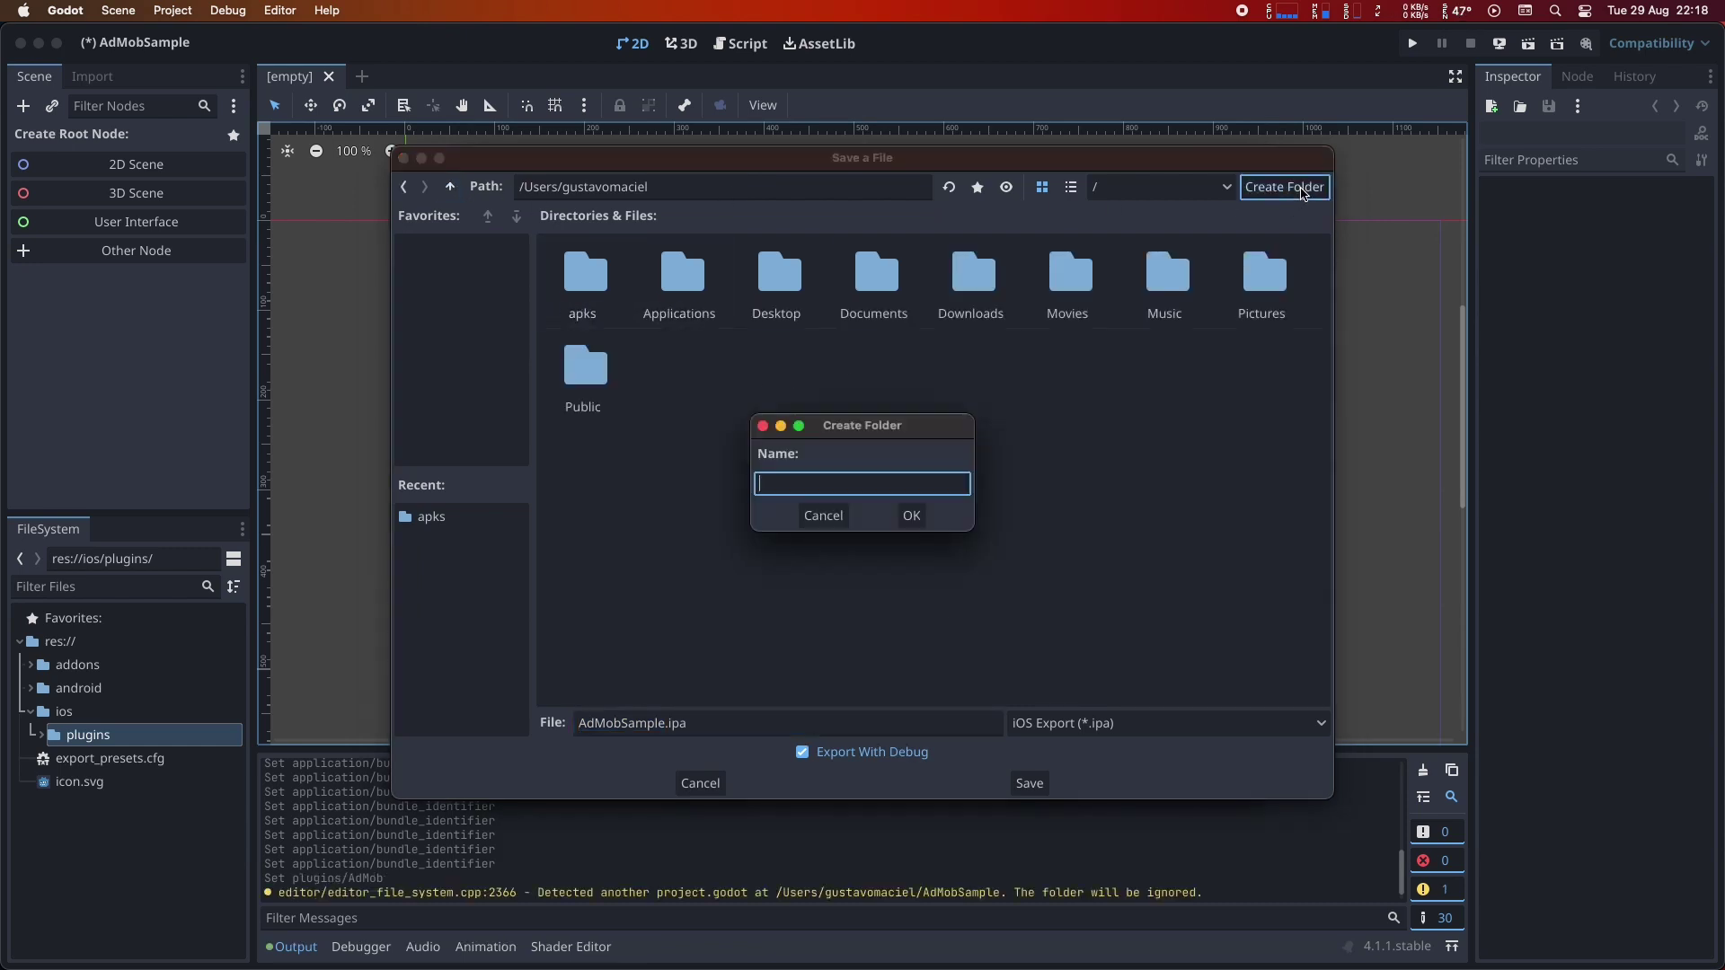
pyautogui.press('Return')
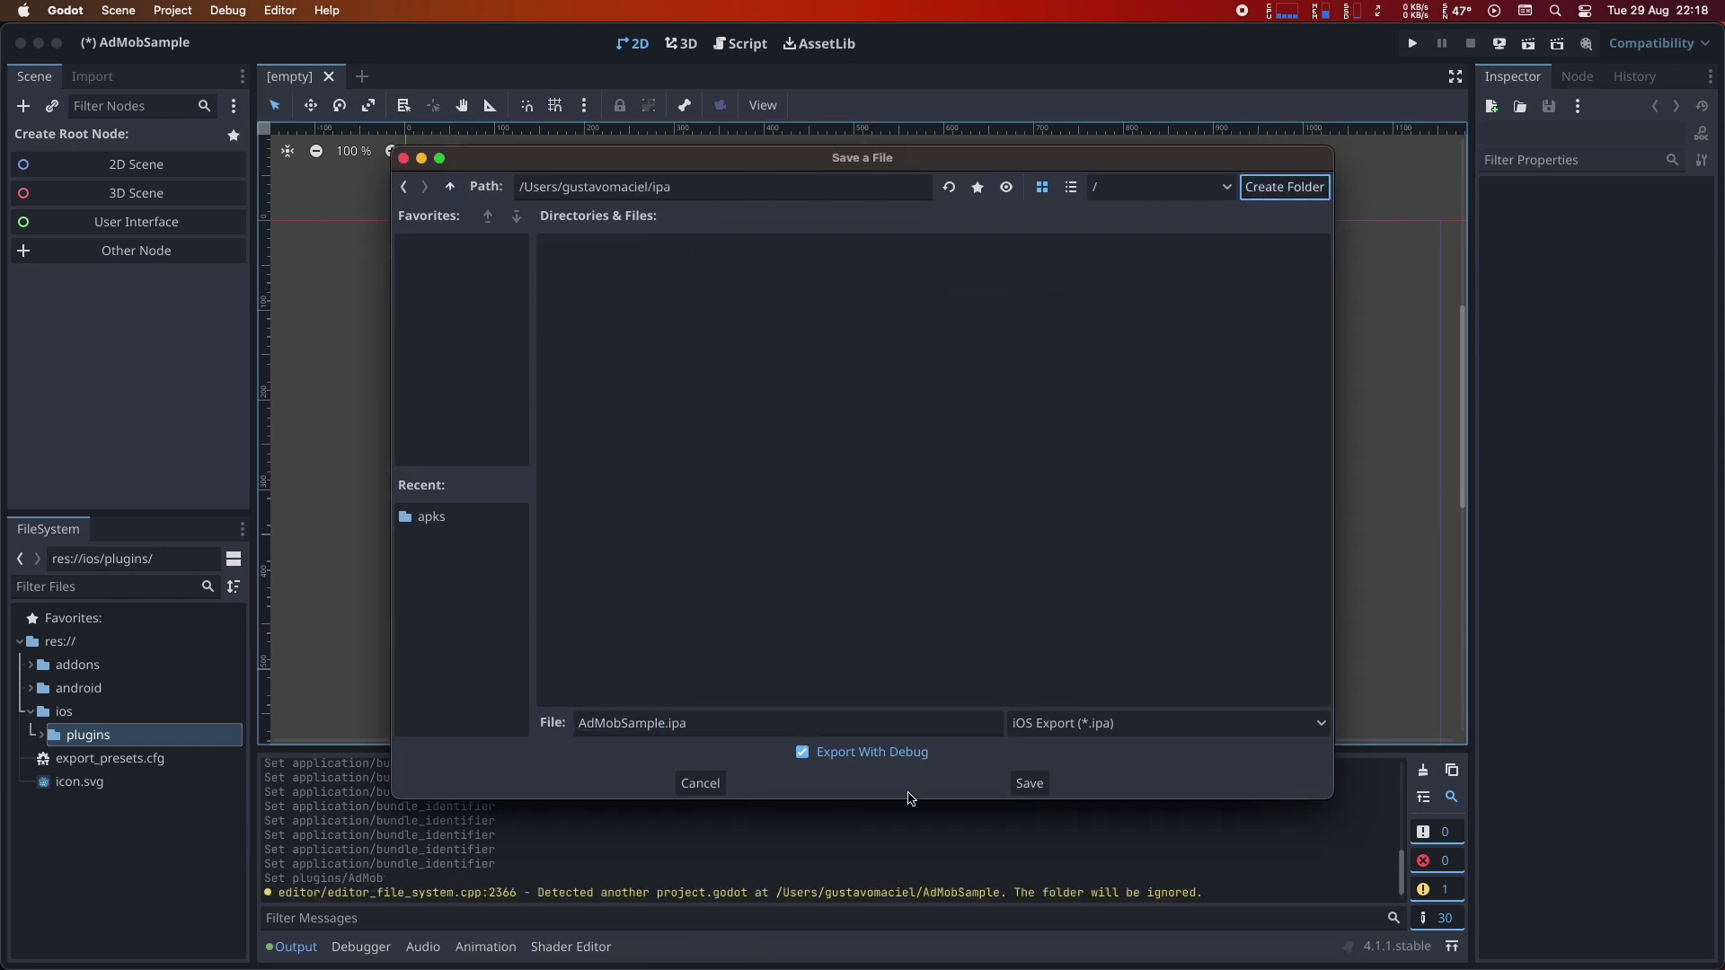
pyautogui.click(1029, 782)
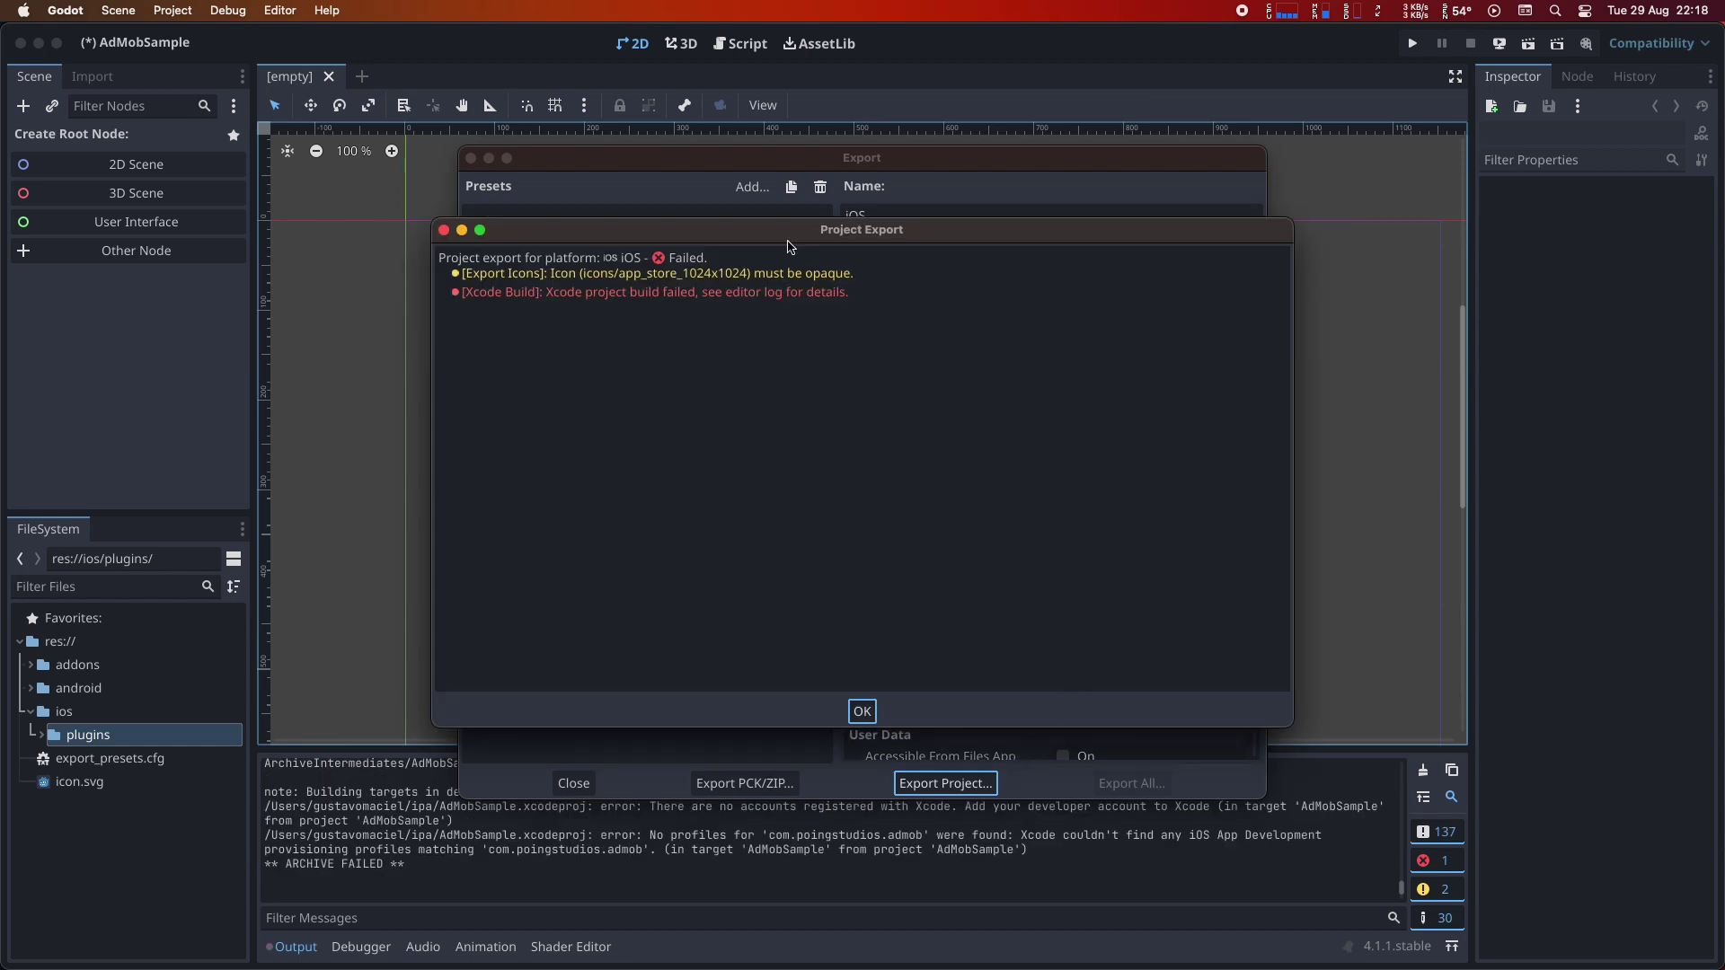
pyautogui.click(864, 711)
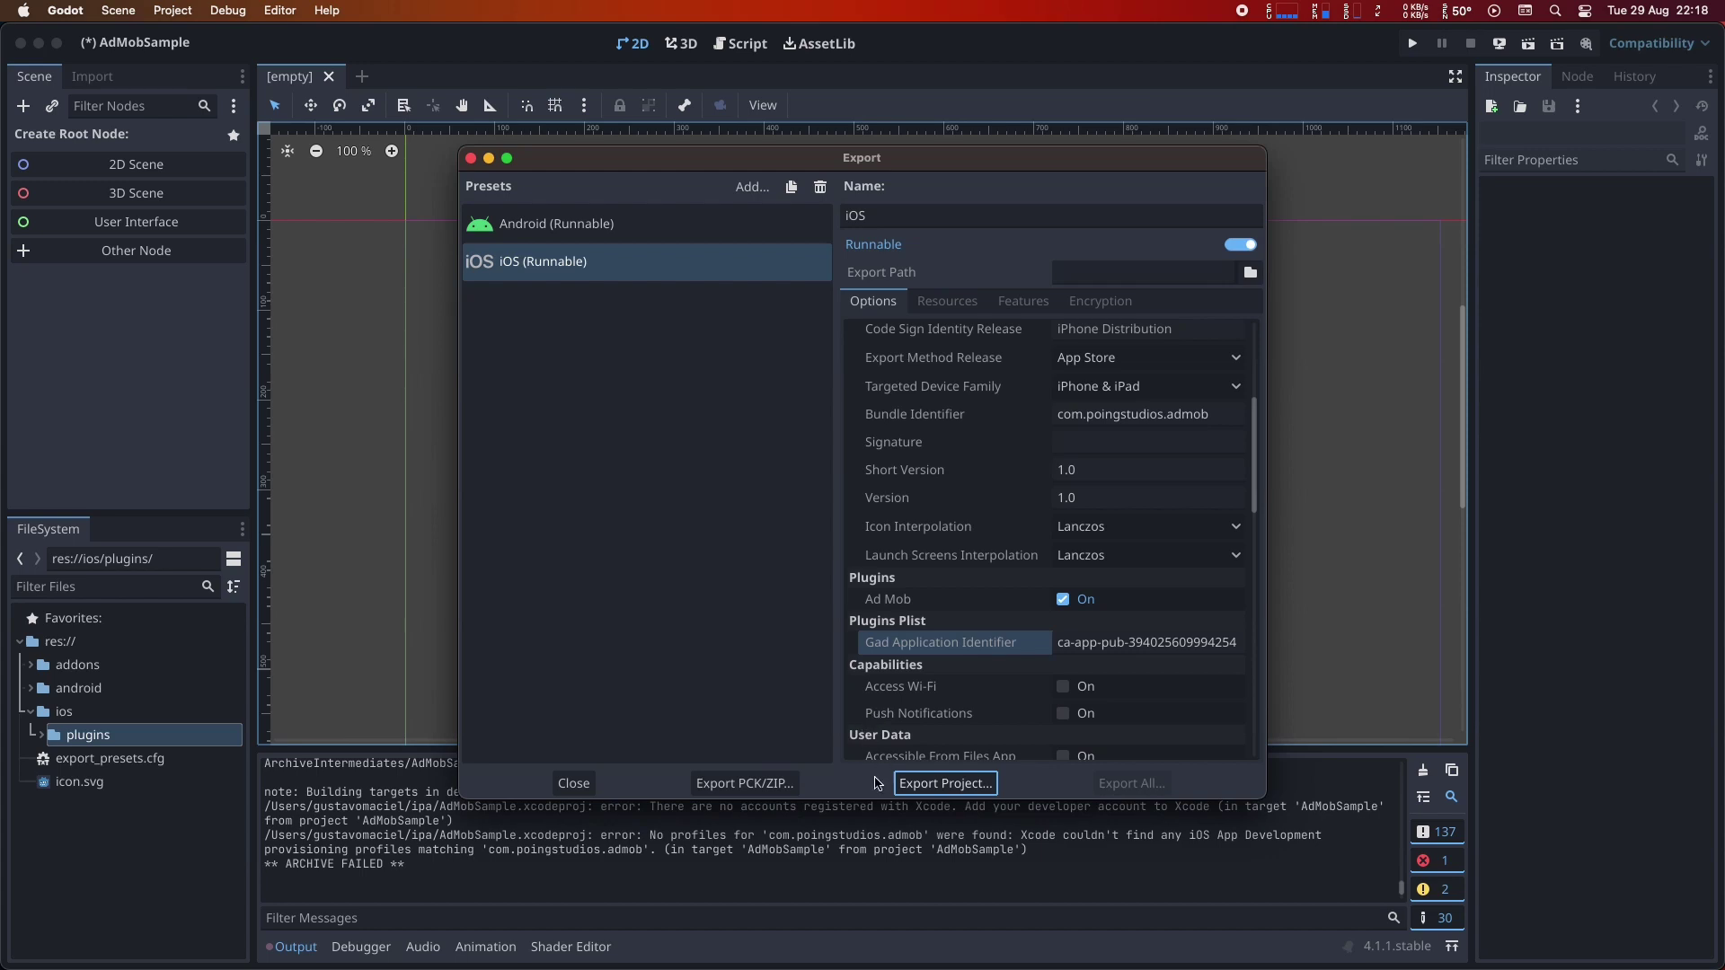
# Reopen the export save dialog and note the scripts folder path in docs step 5.
pyautogui.click(944, 783)
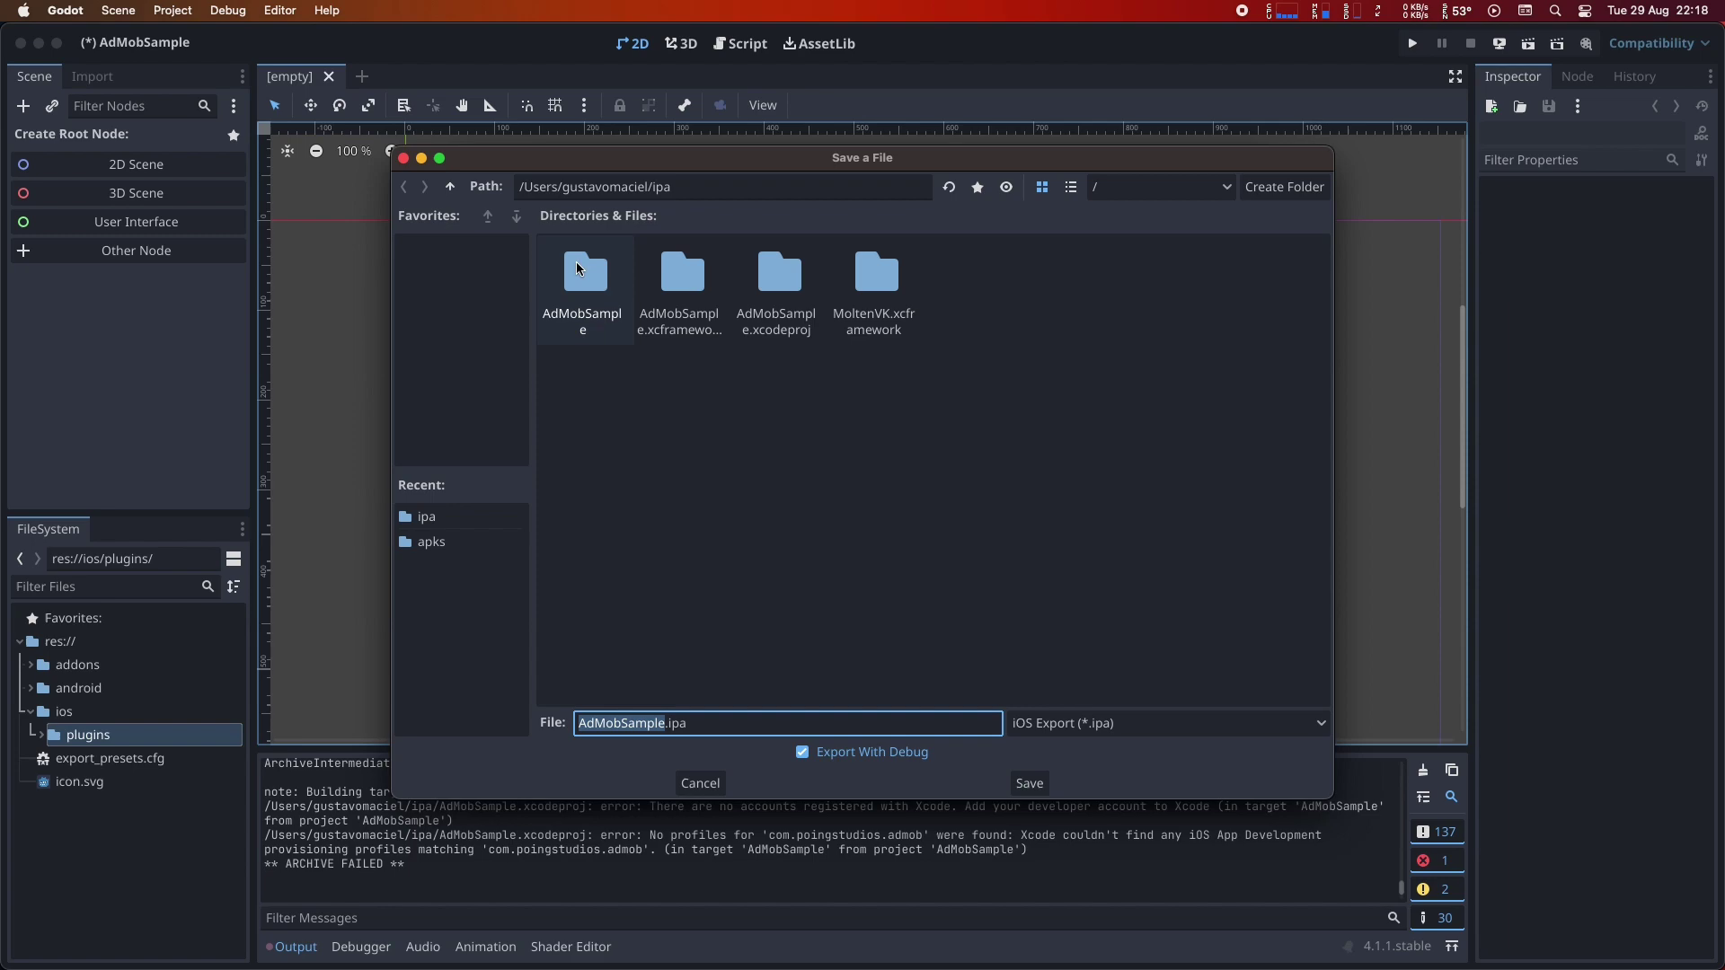
pyautogui.click(620, 186)
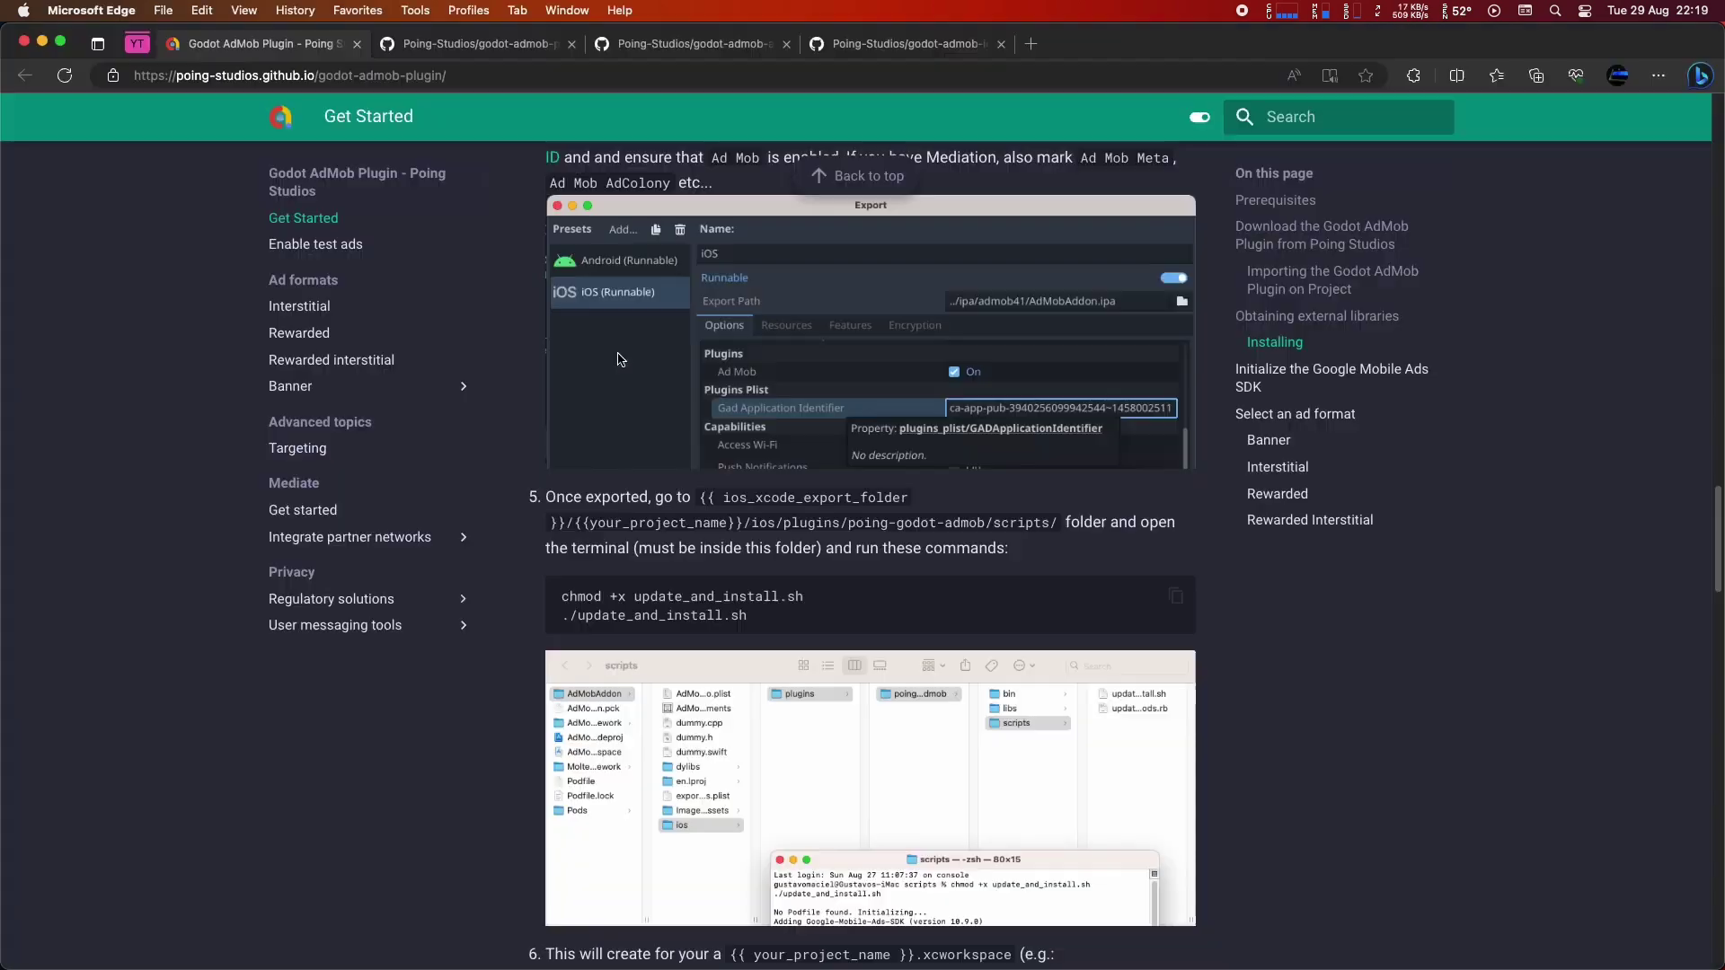
pyautogui.moveTo(611, 496); pyautogui.dragTo(1062, 522)
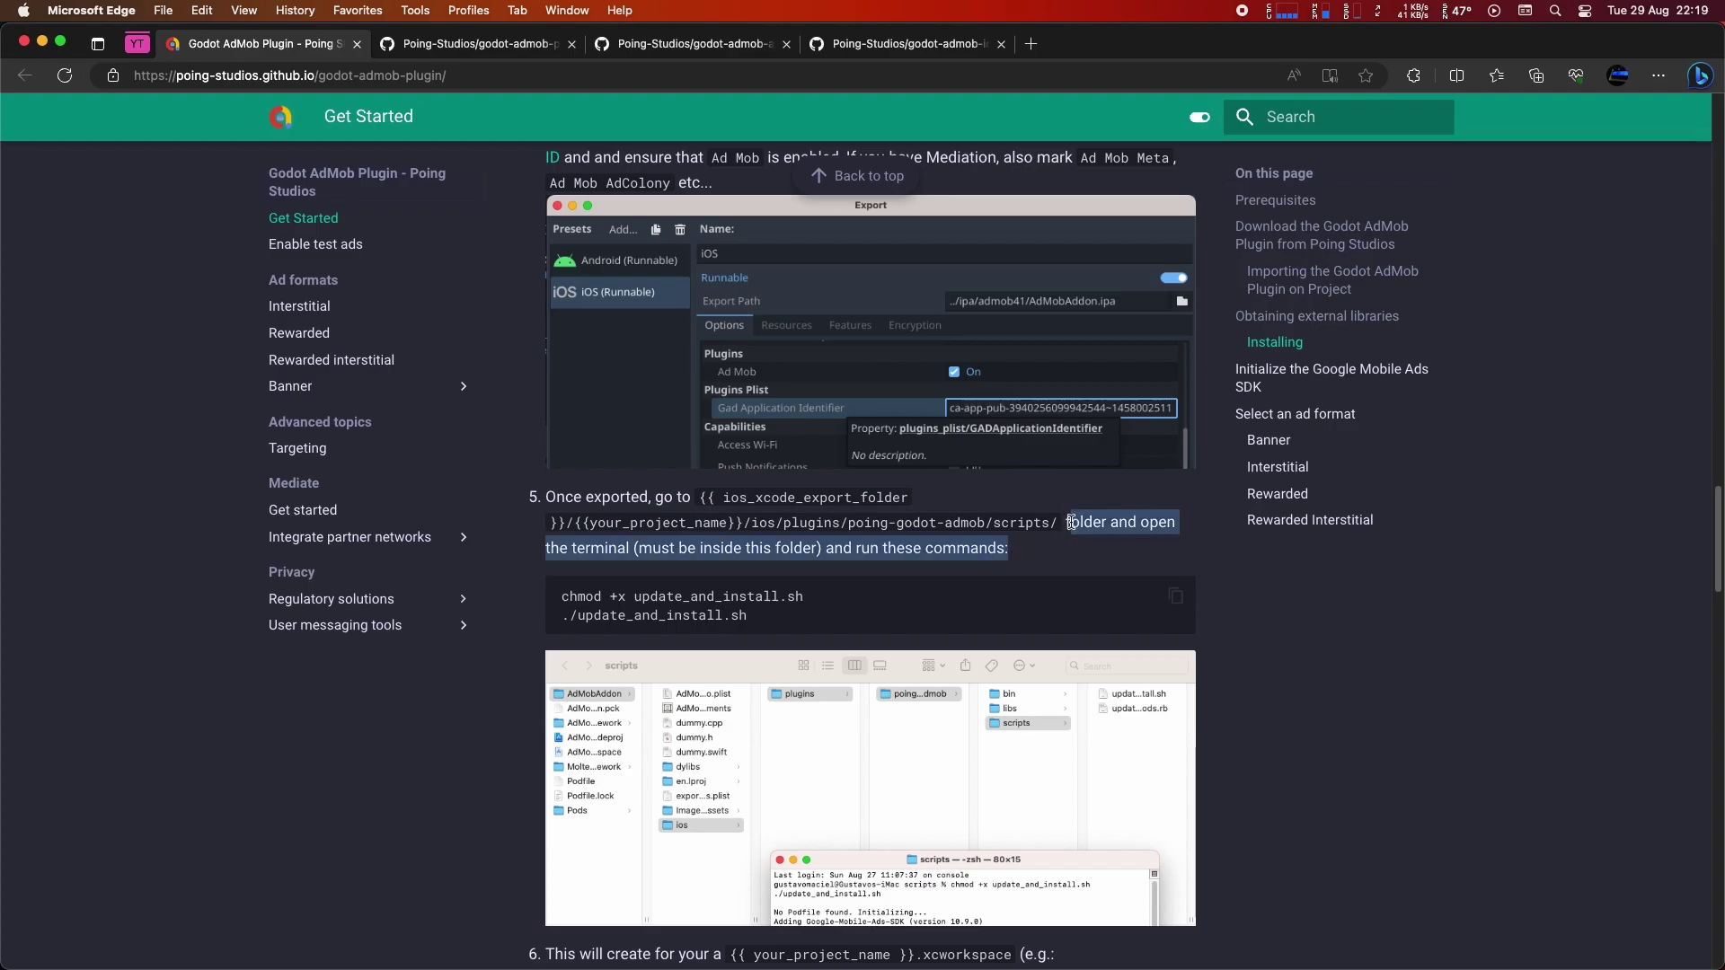
pyautogui.click(1060, 544)
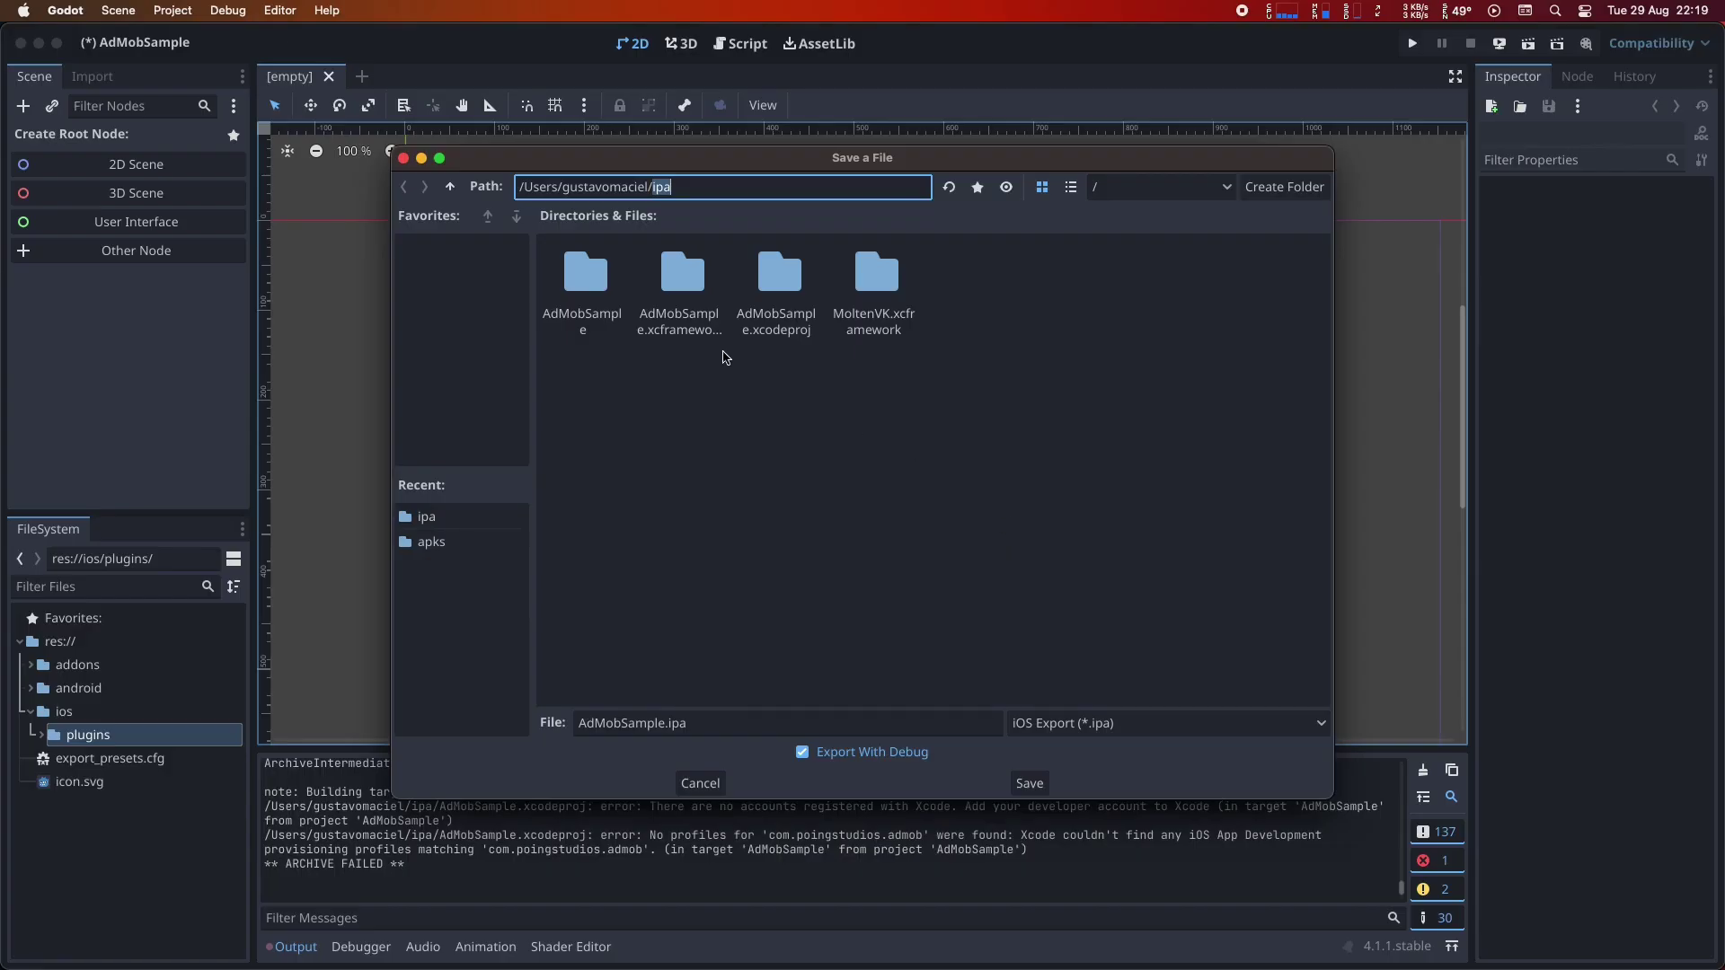
# Browse to ipa/AdMobSample/ios/plugins/poing-godot-admob and show its scripts folder in Finder.
pyautogui.doubleClick(585, 279)
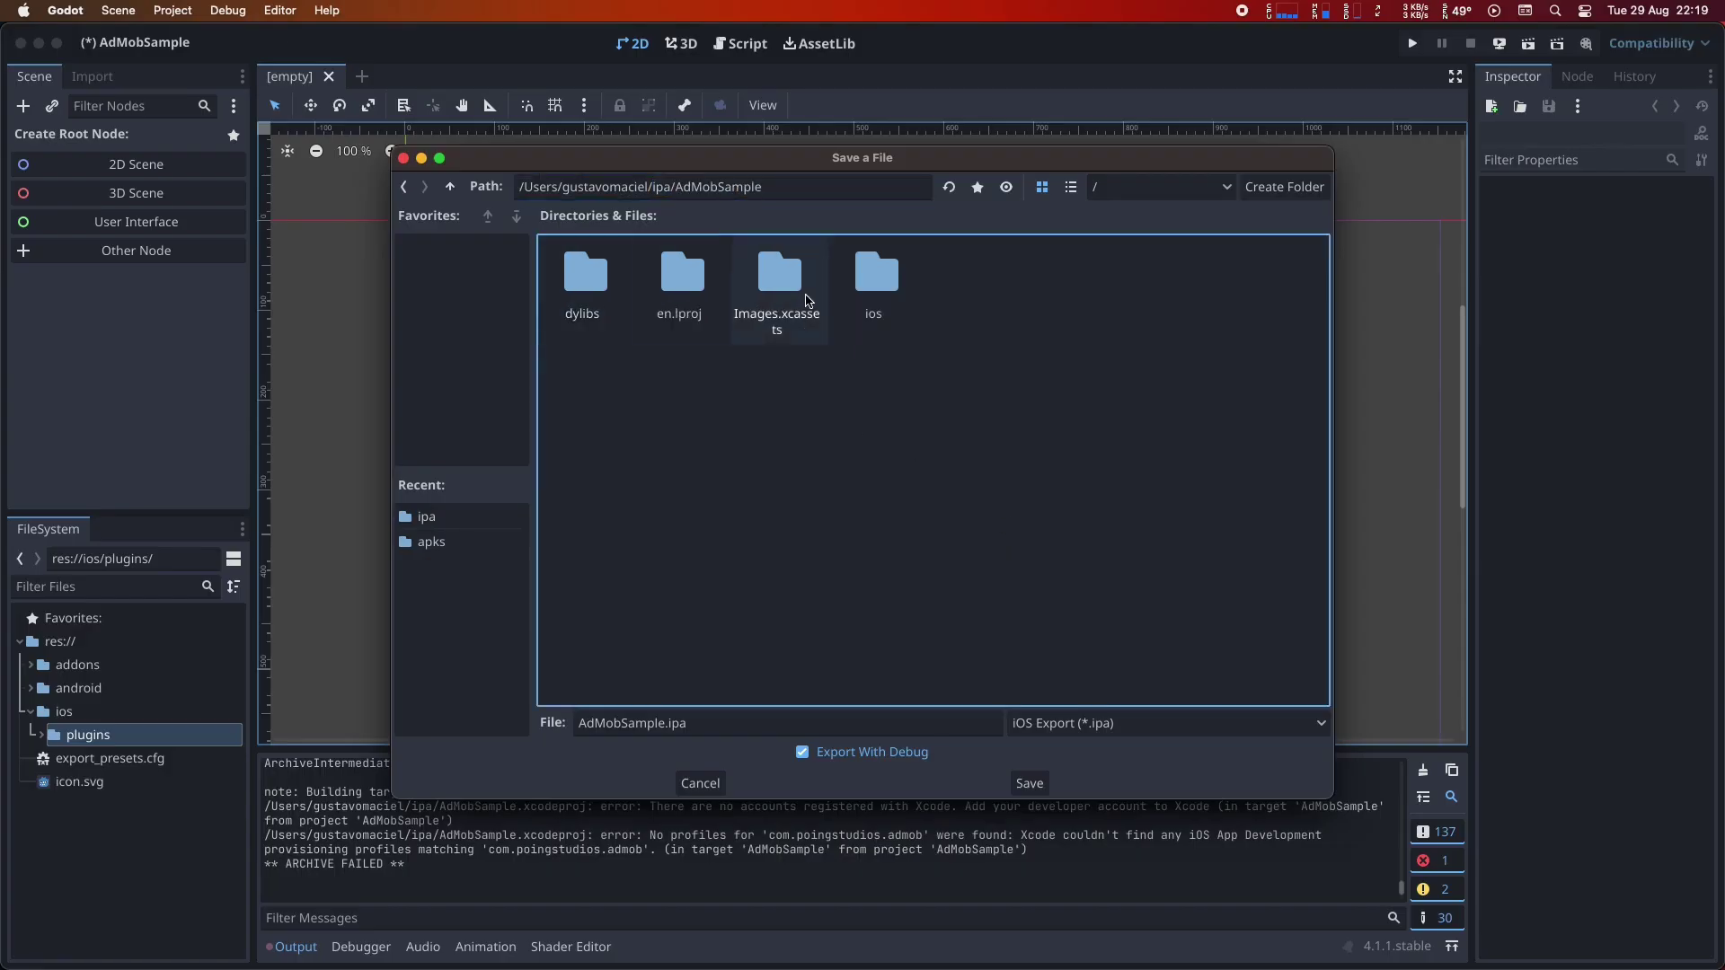
pyautogui.doubleClick(875, 278)
pyautogui.doubleClick(585, 278)
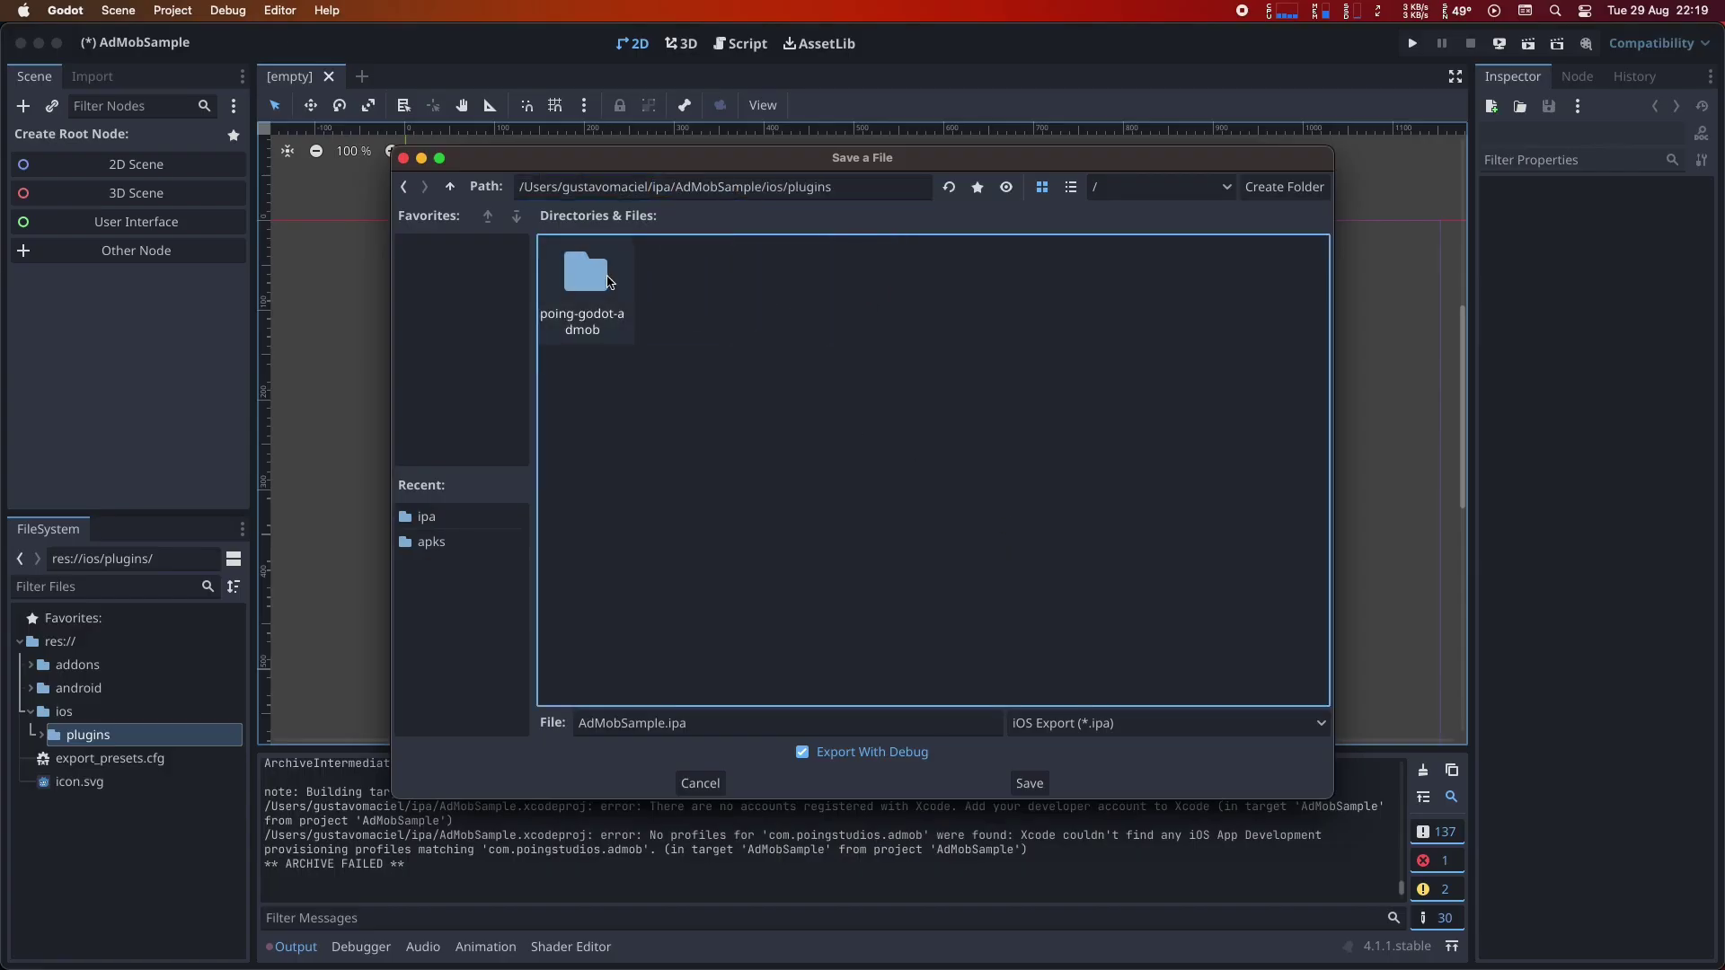
pyautogui.doubleClick(585, 278)
pyautogui.doubleClick(753, 276)
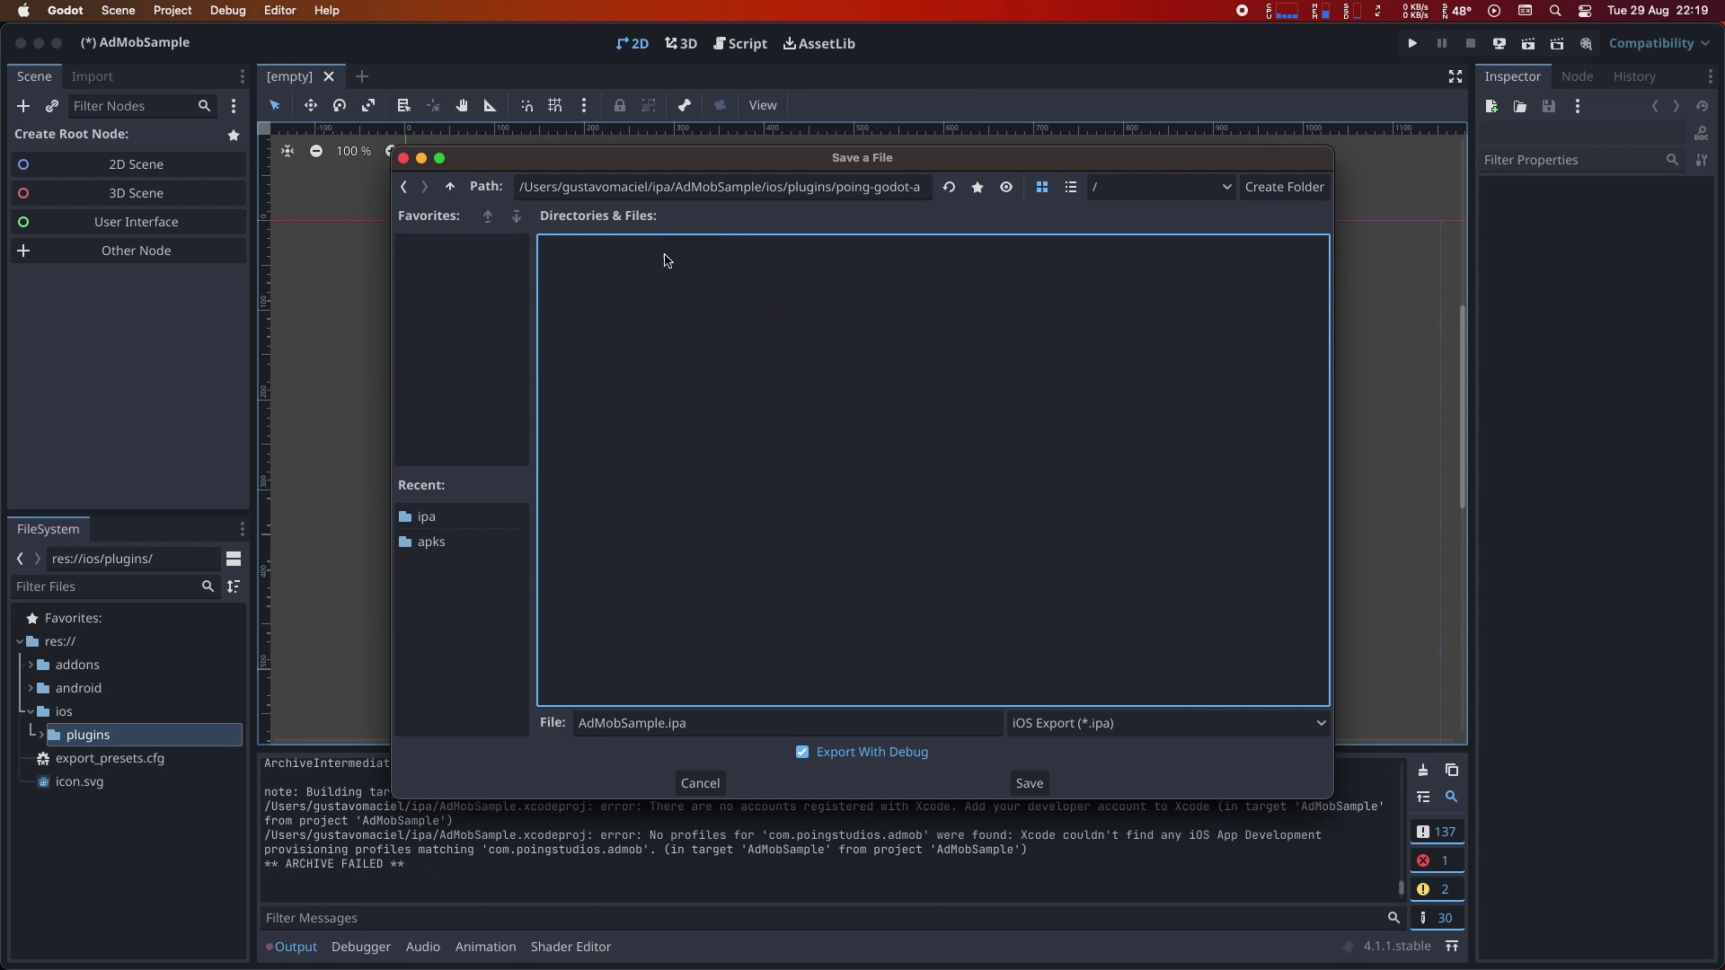
pyautogui.click(450, 186)
pyautogui.rightClick(753, 284)
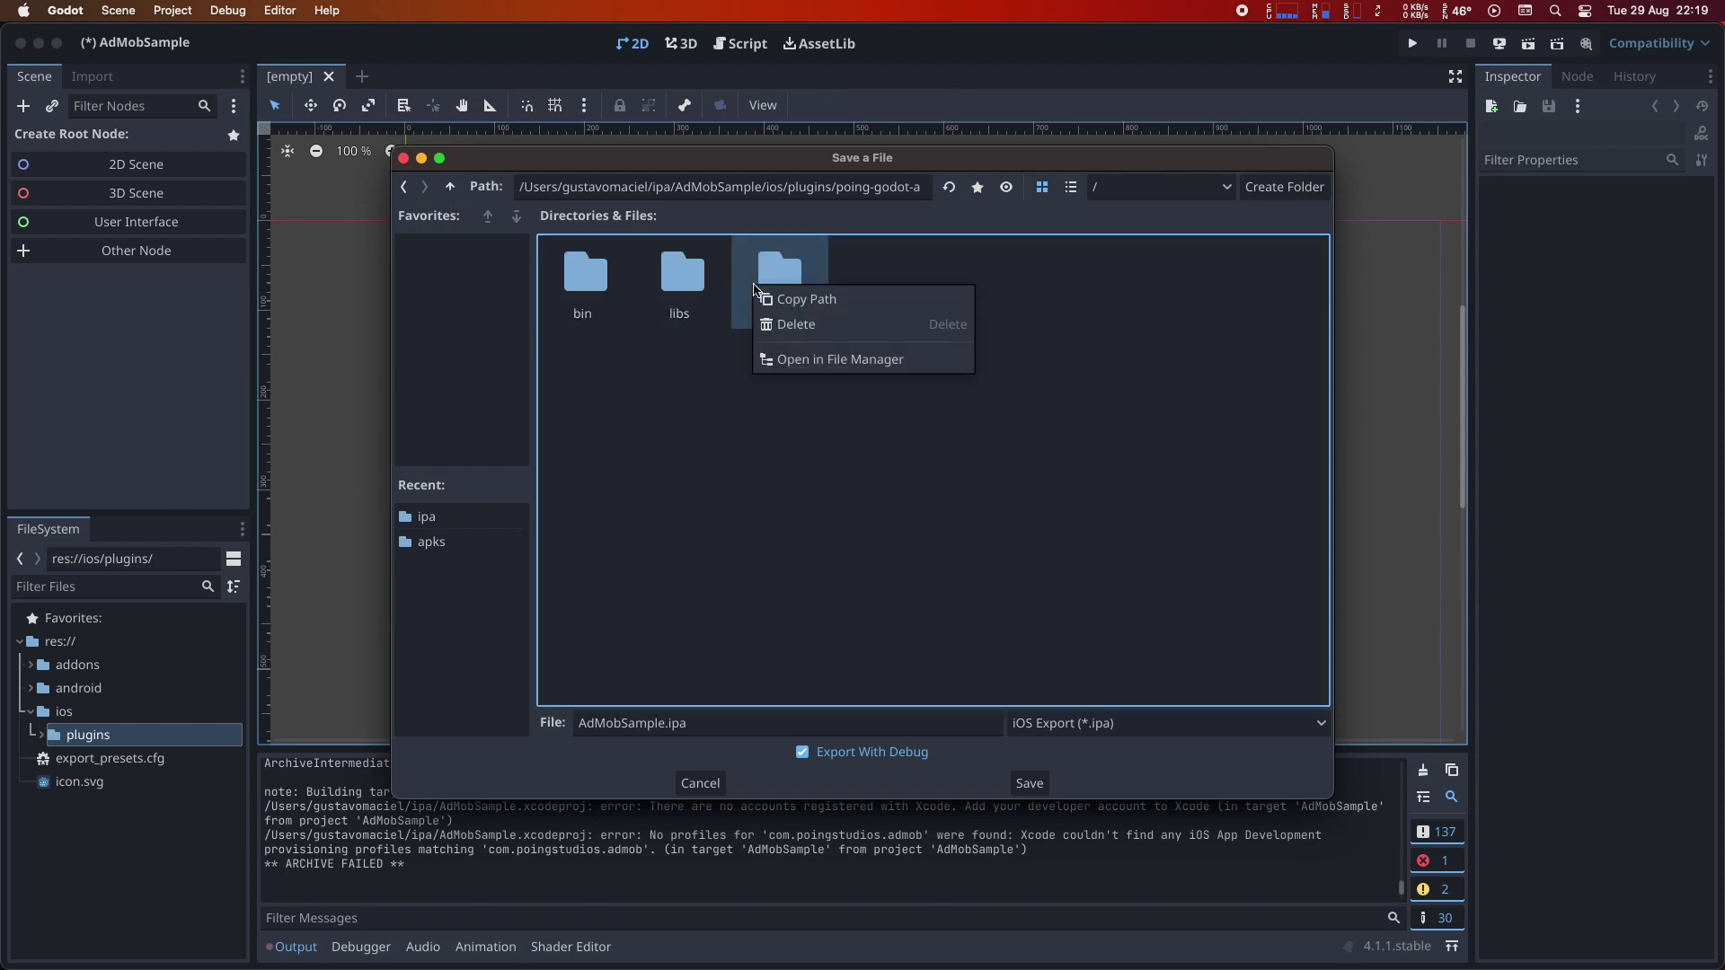
pyautogui.click(805, 355)
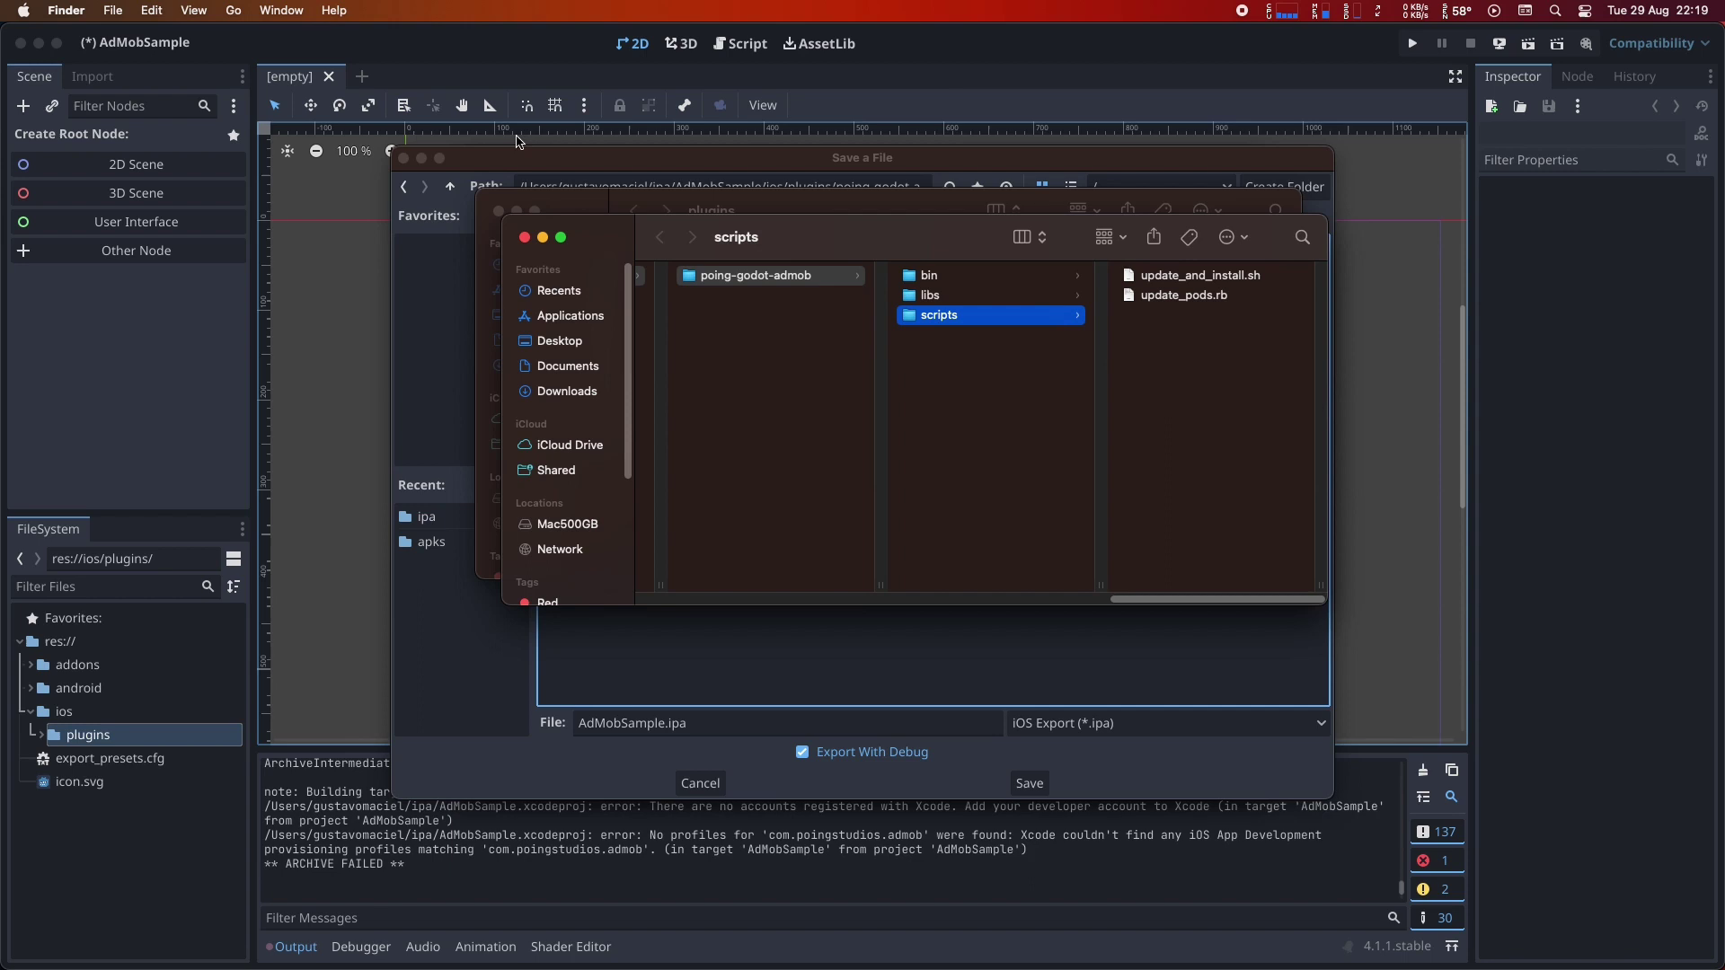
# Open a new Terminal at the scripts folder via Finder Services.
pyautogui.click(79, 7)
pyautogui.moveTo(117, 126)
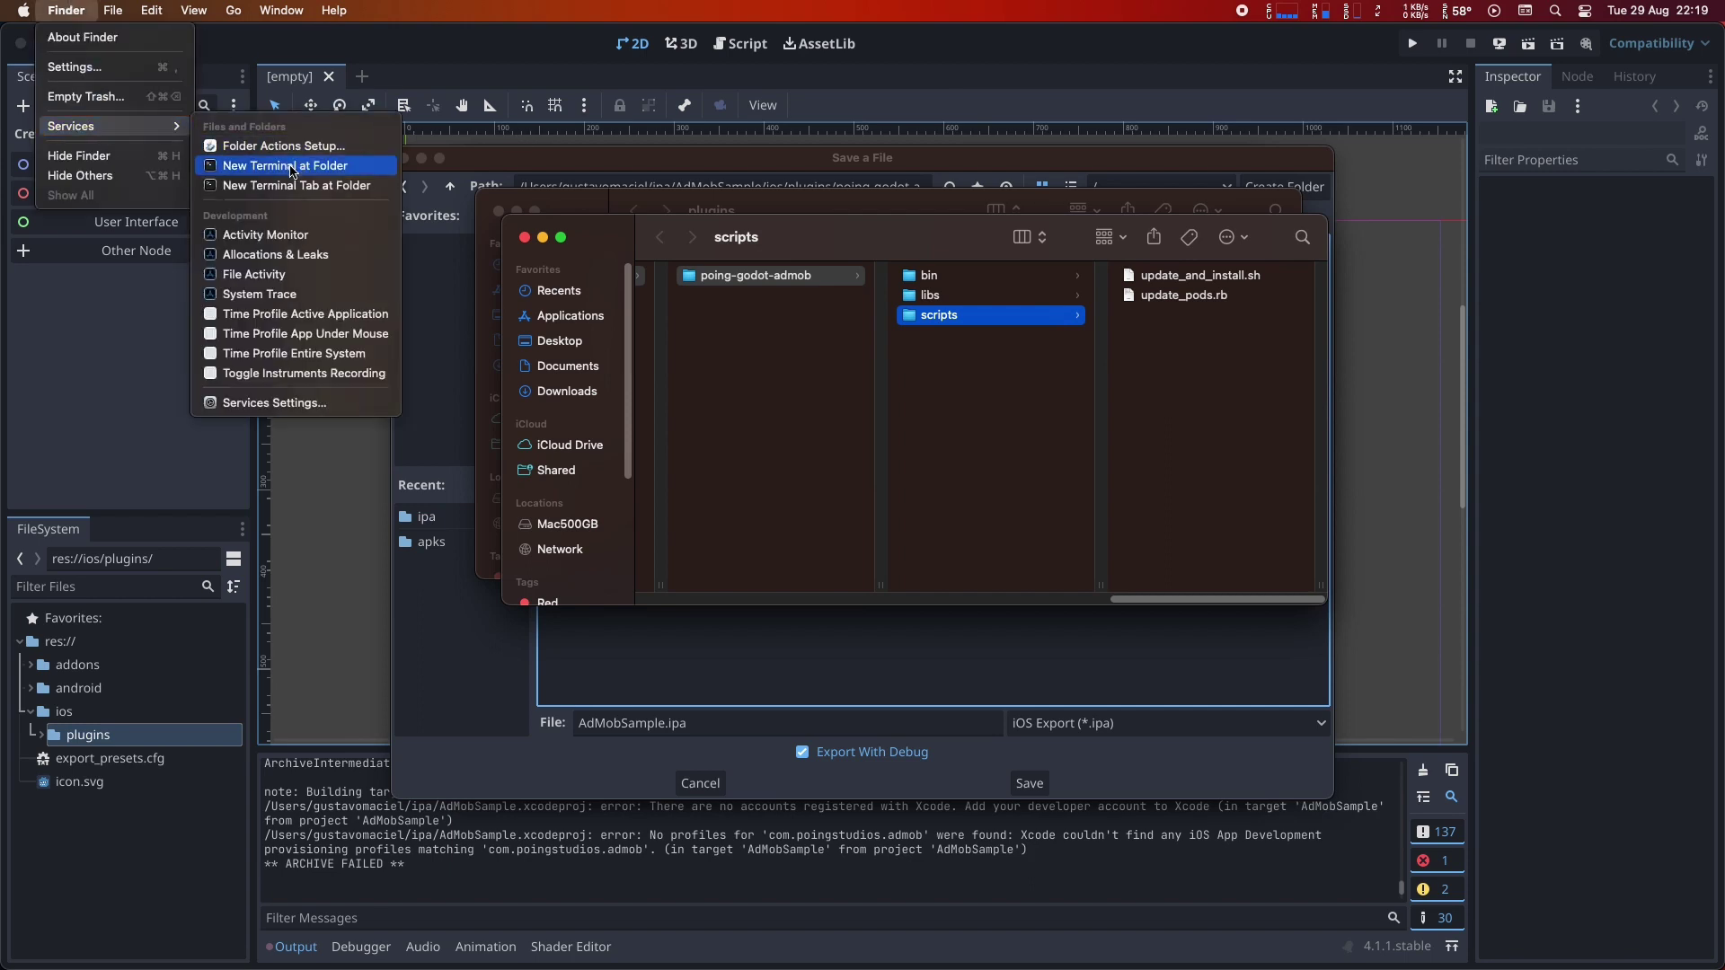
pyautogui.click(300, 167)
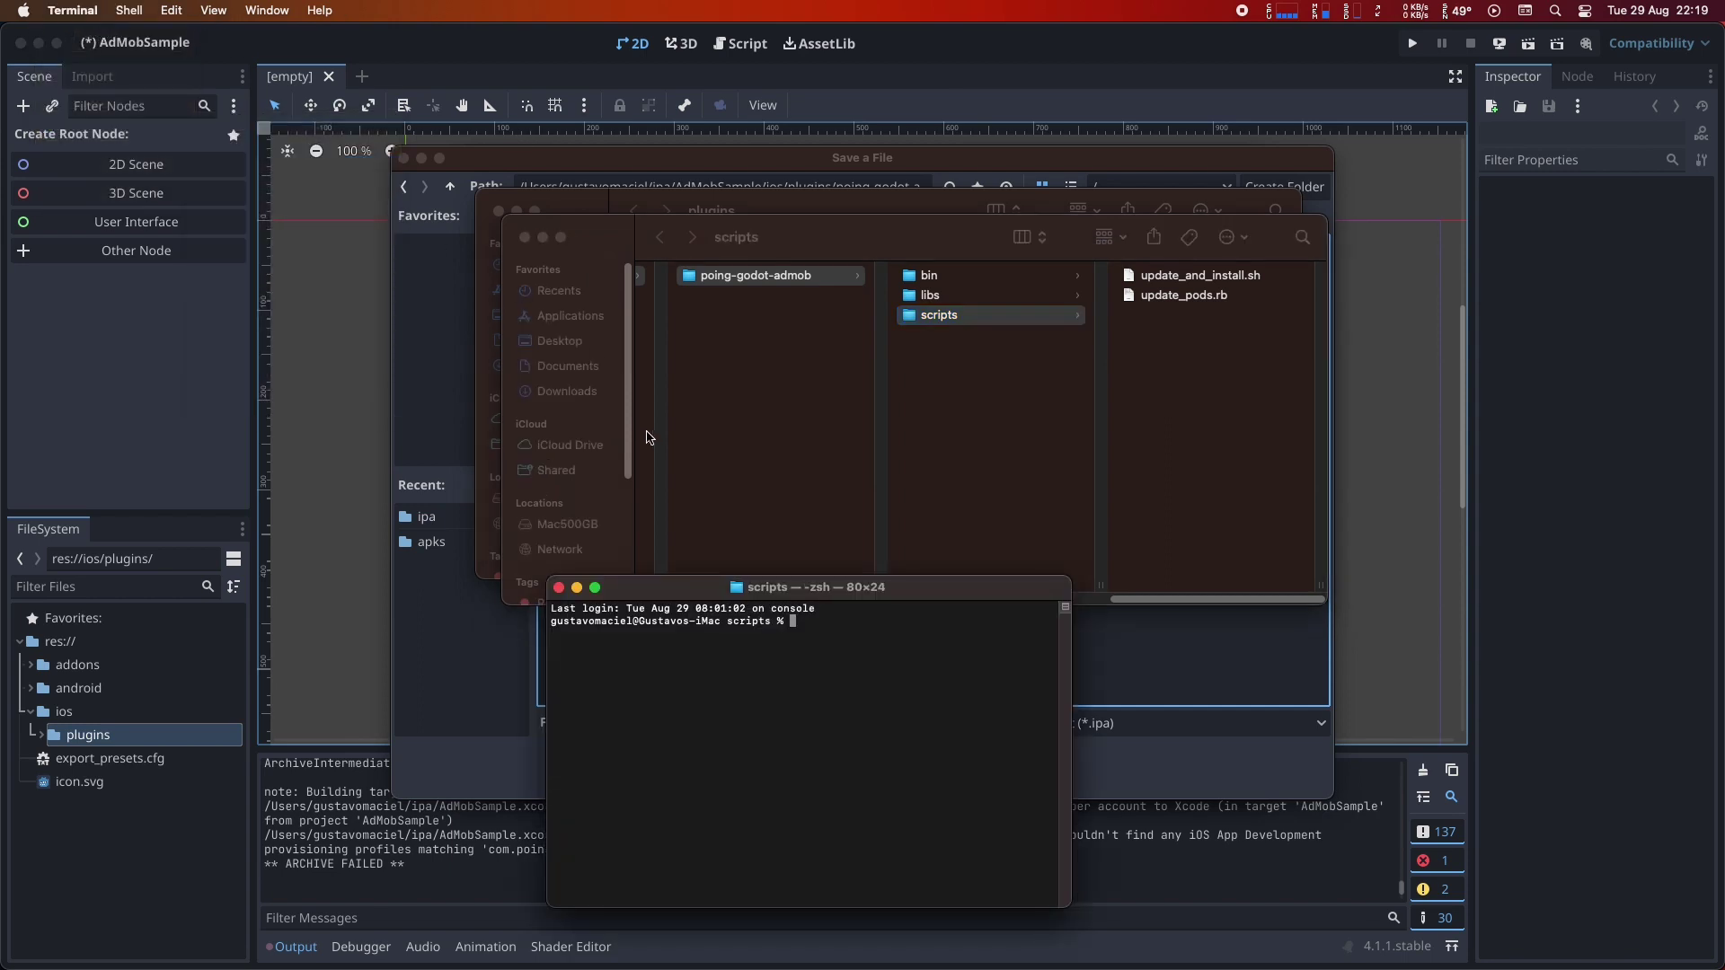
# Copy the chmod and update_and_install.sh commands from the docs and run them in Terminal.
pyautogui.press('super+Tab')
pyautogui.press('super+Tab')
pyautogui.press('super+Tab')
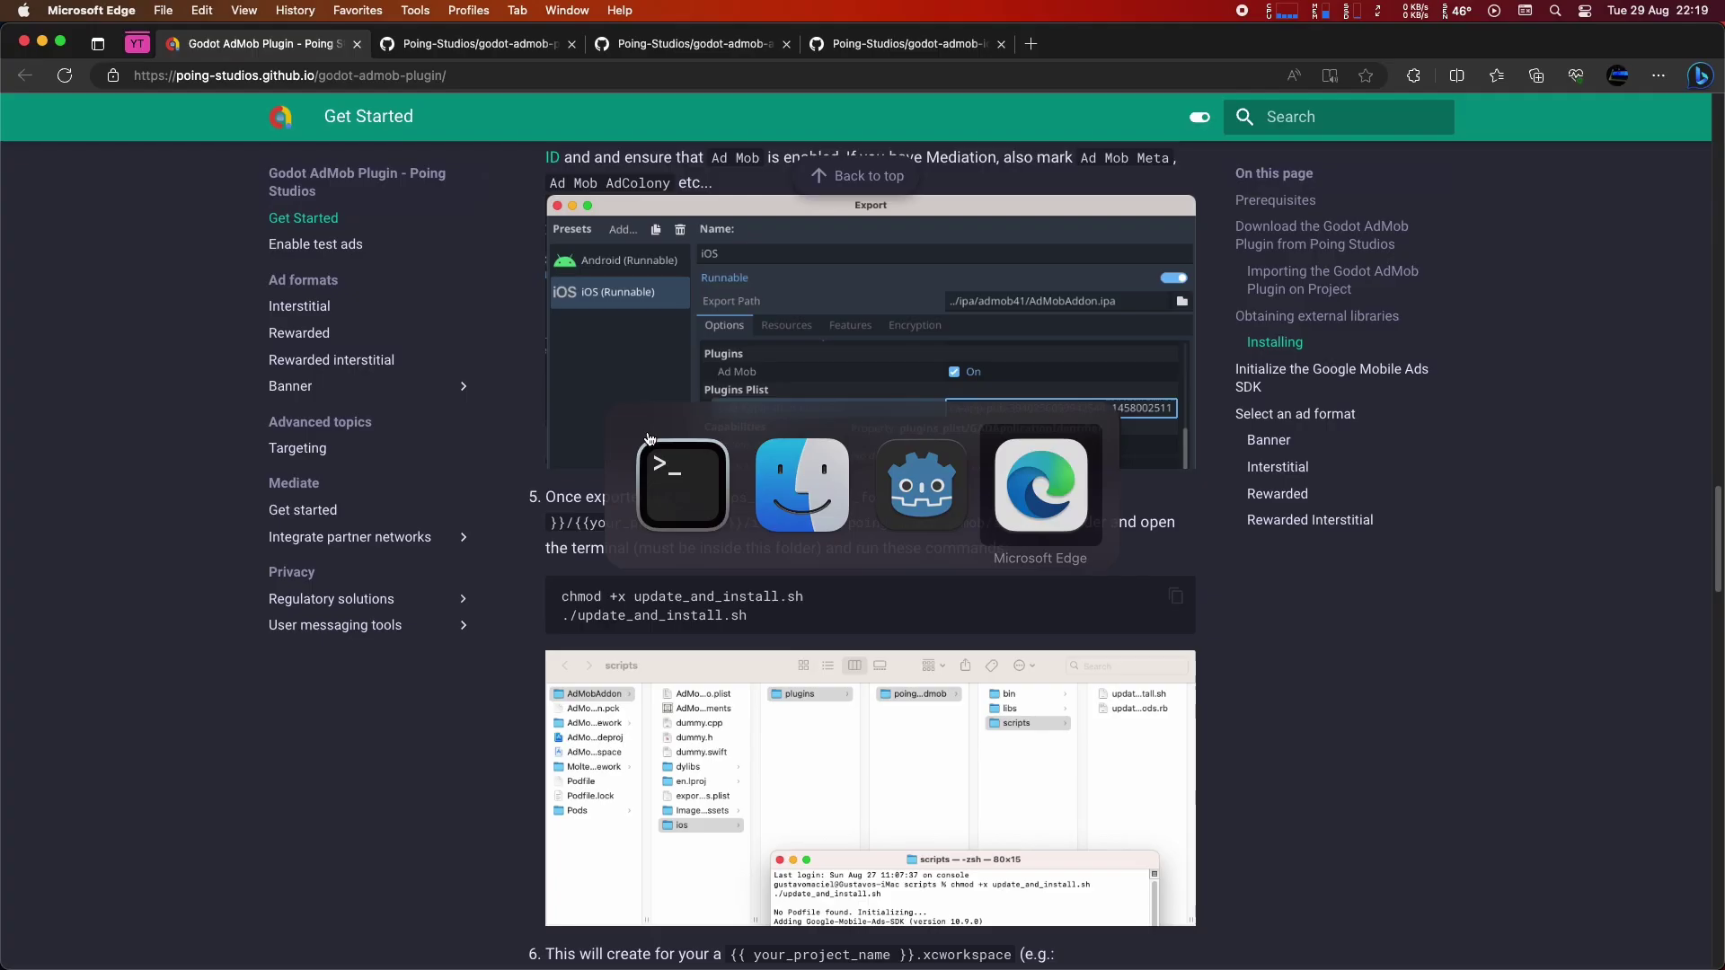
pyautogui.click(1175, 597)
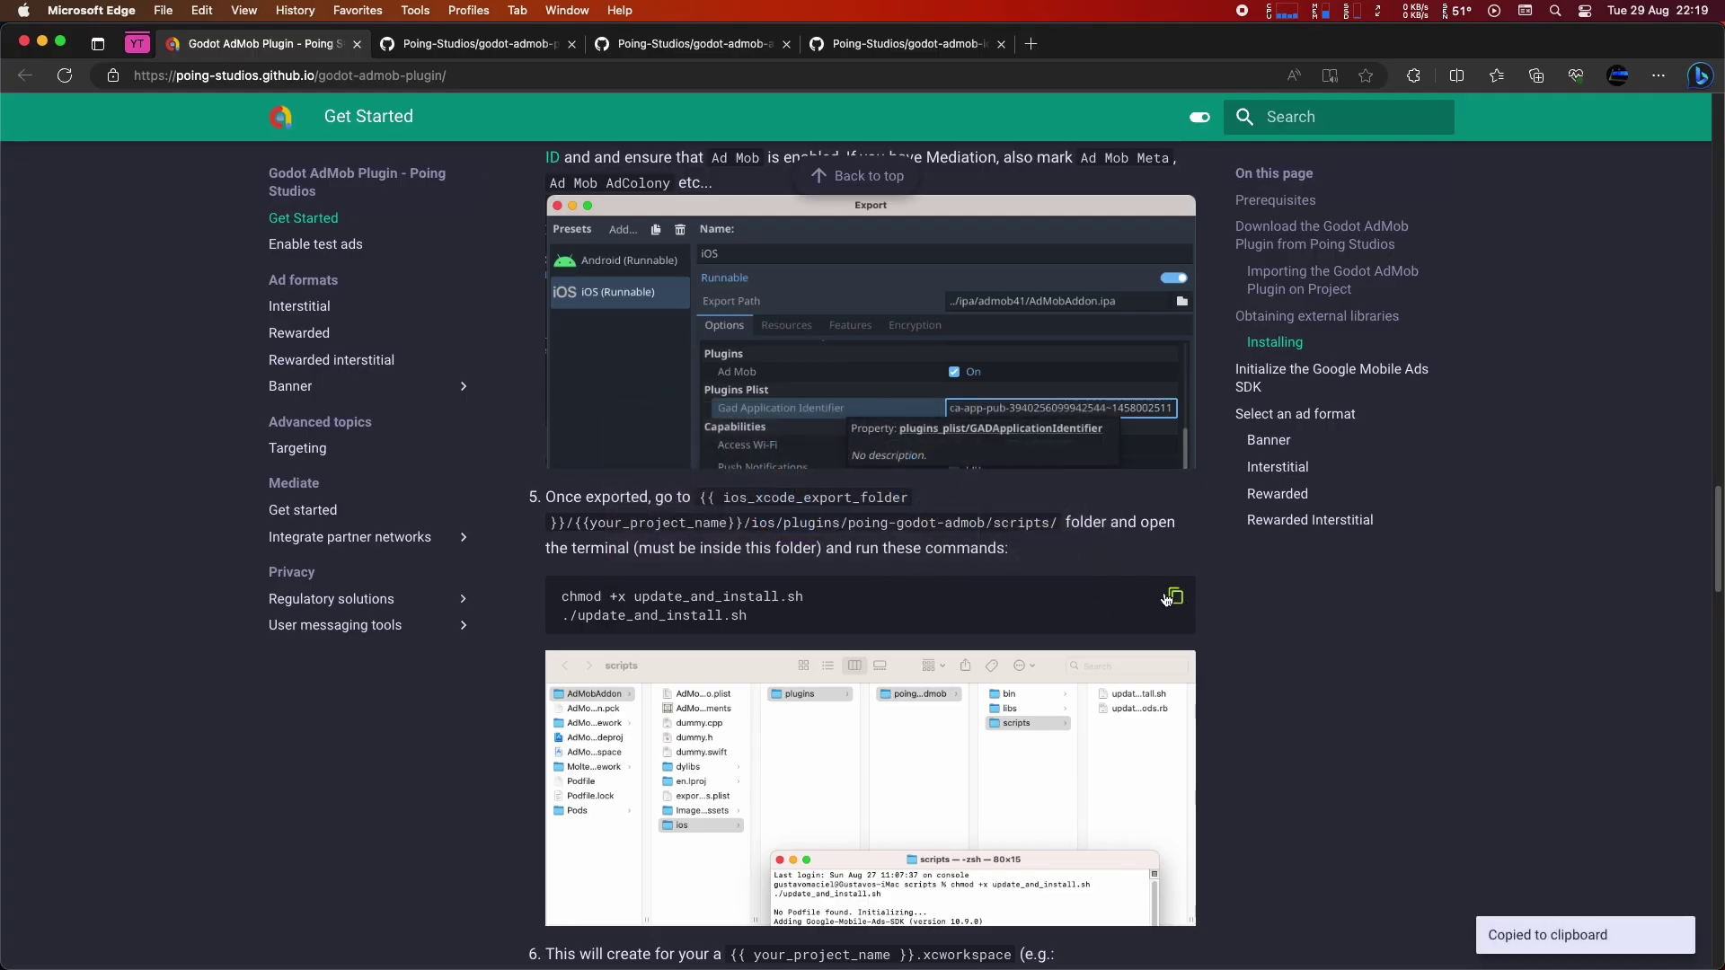
pyautogui.press('super+Tab')
pyautogui.press('super+Tab')
pyautogui.press('super+Tab')
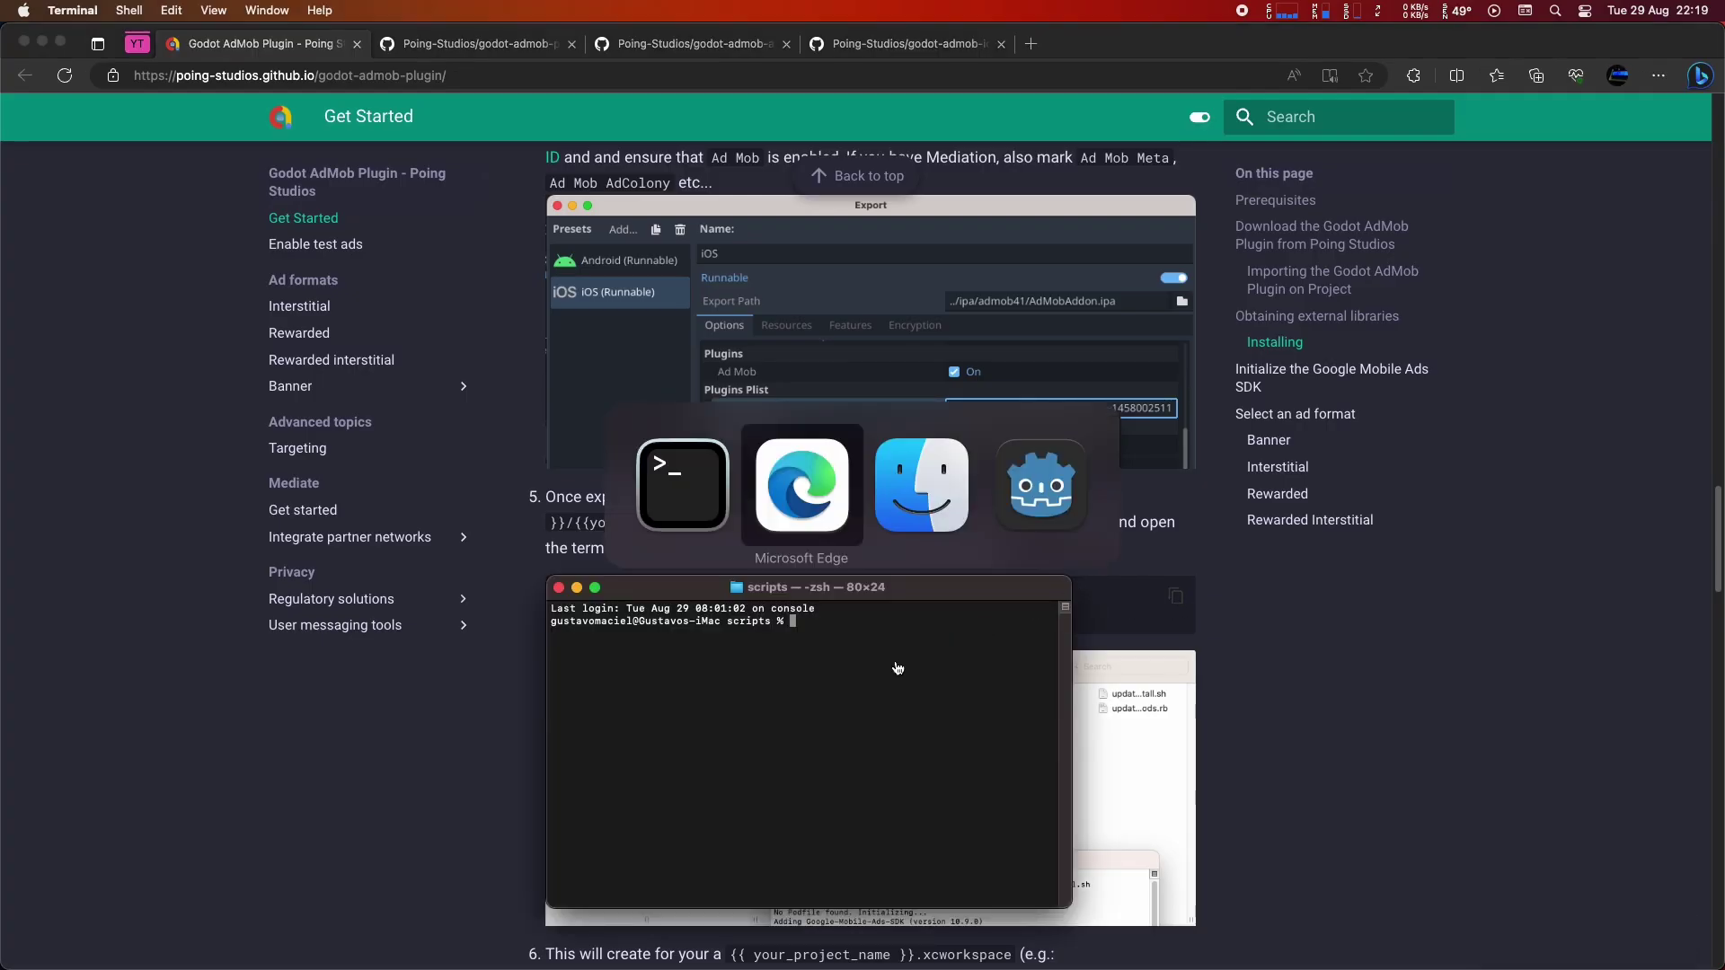
pyautogui.press('super+Tab')
pyautogui.press('super+v')
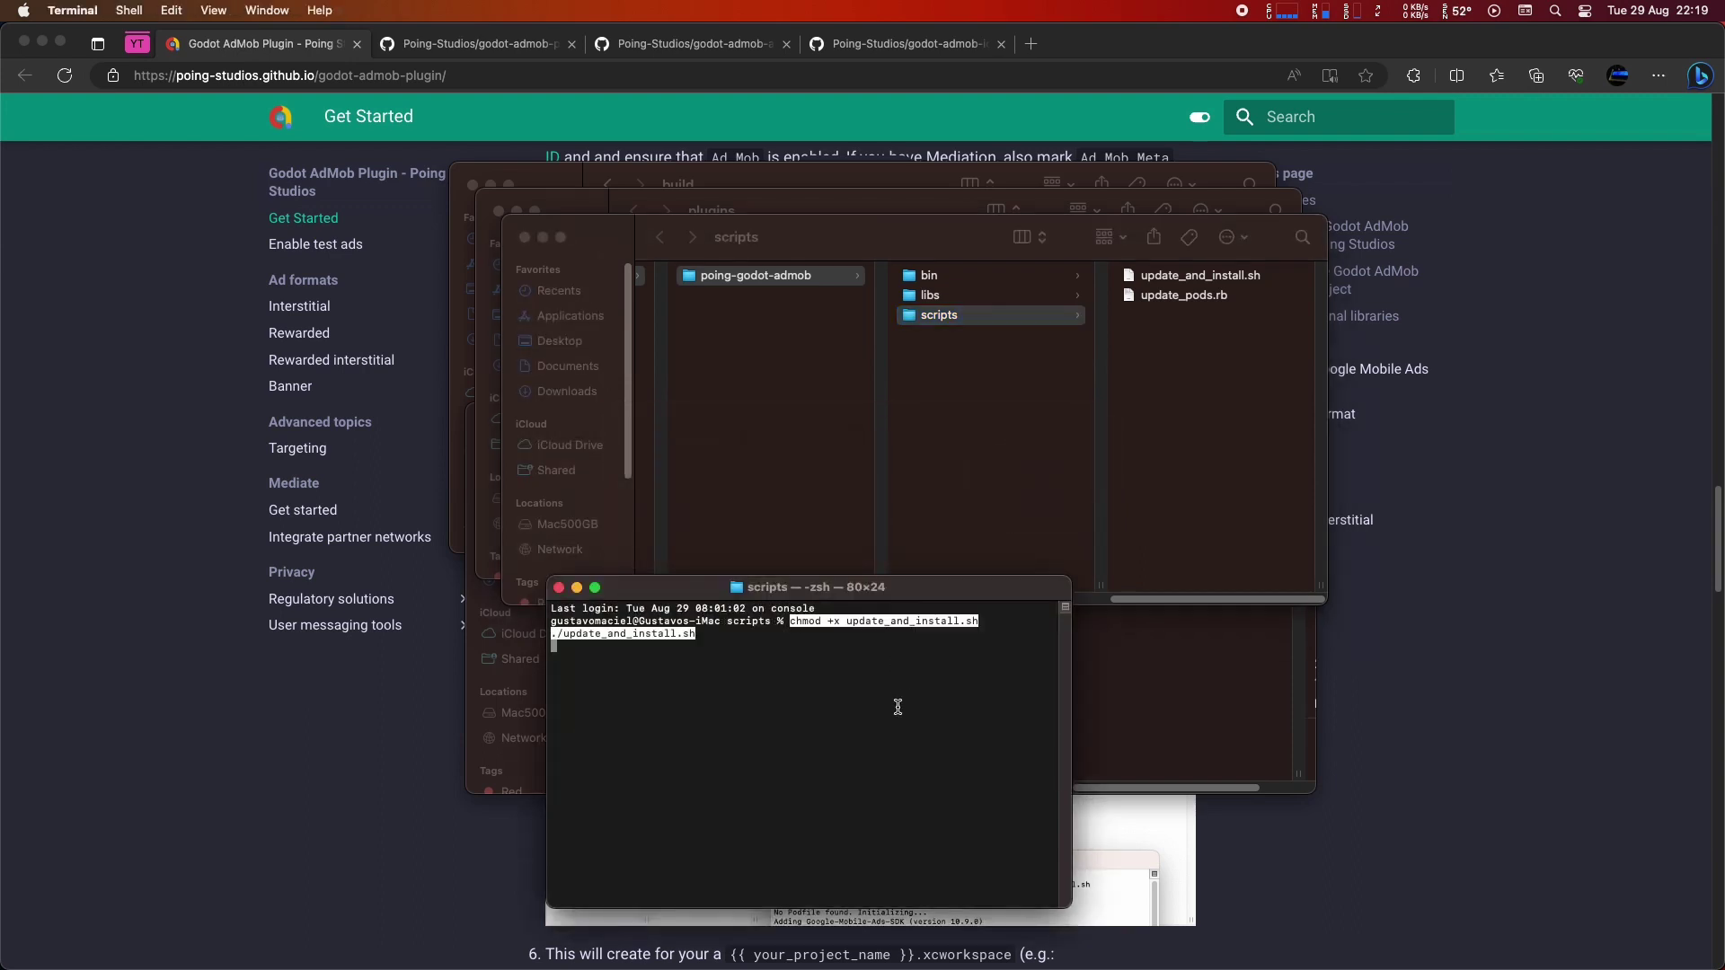
pyautogui.press('Return')
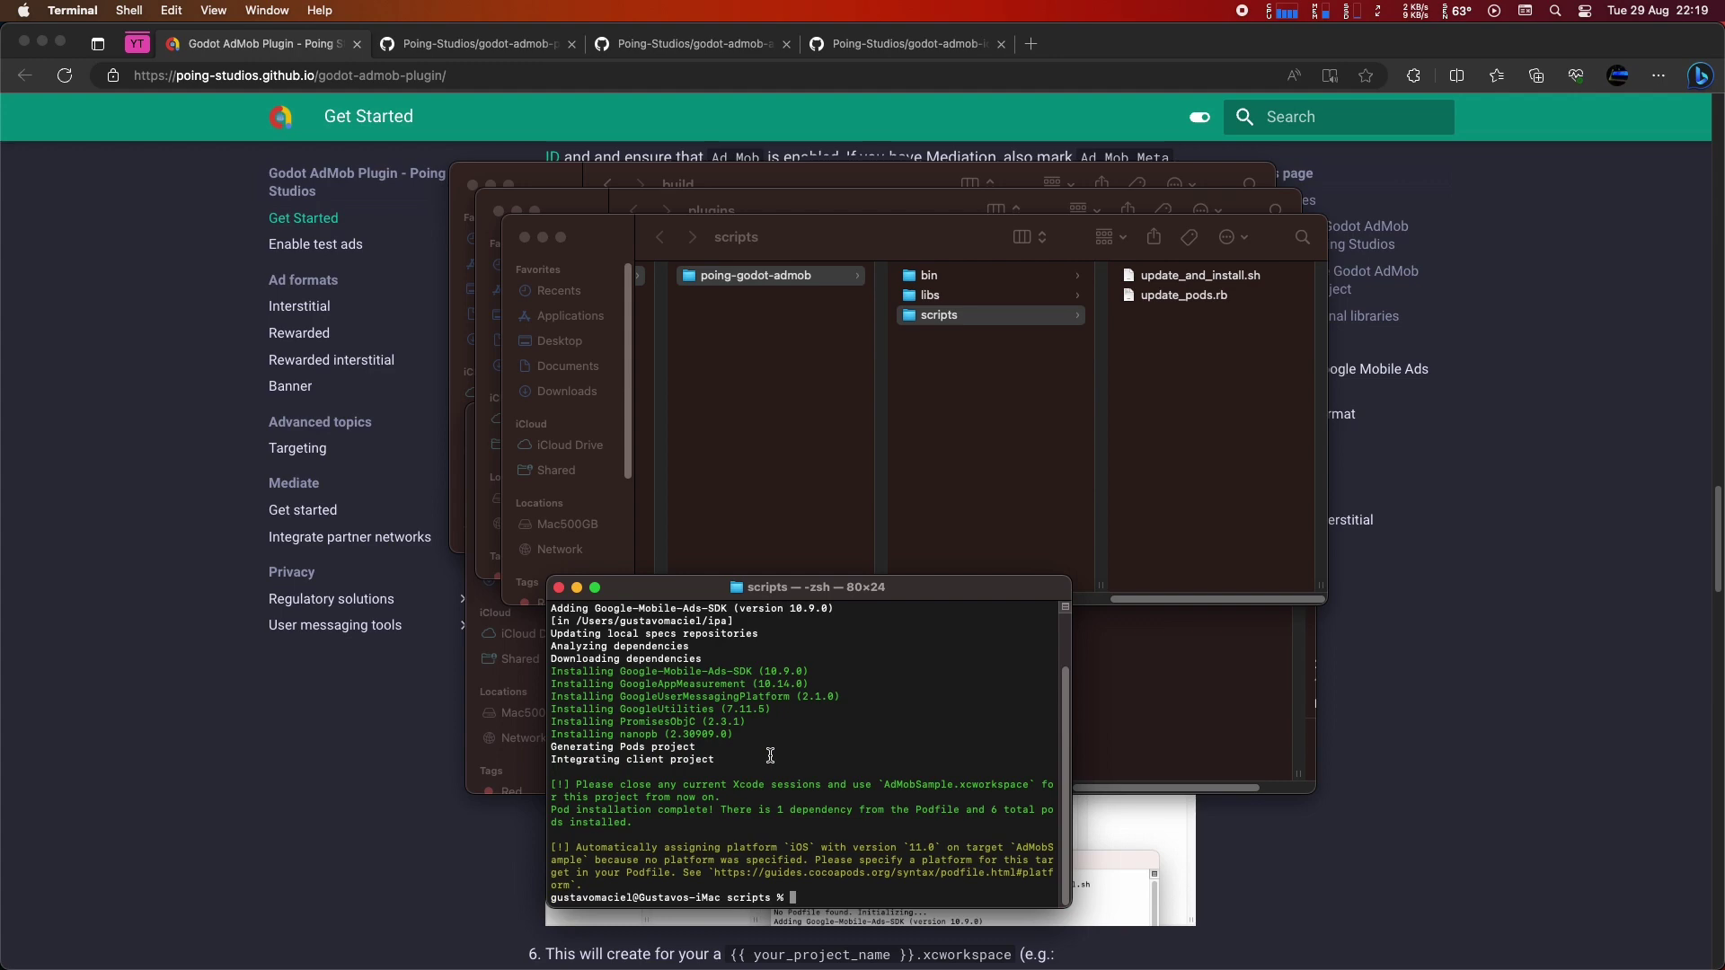
# Bring the plugin docs forward and close the CocoaPods guide tab.
pyautogui.click(352, 751)
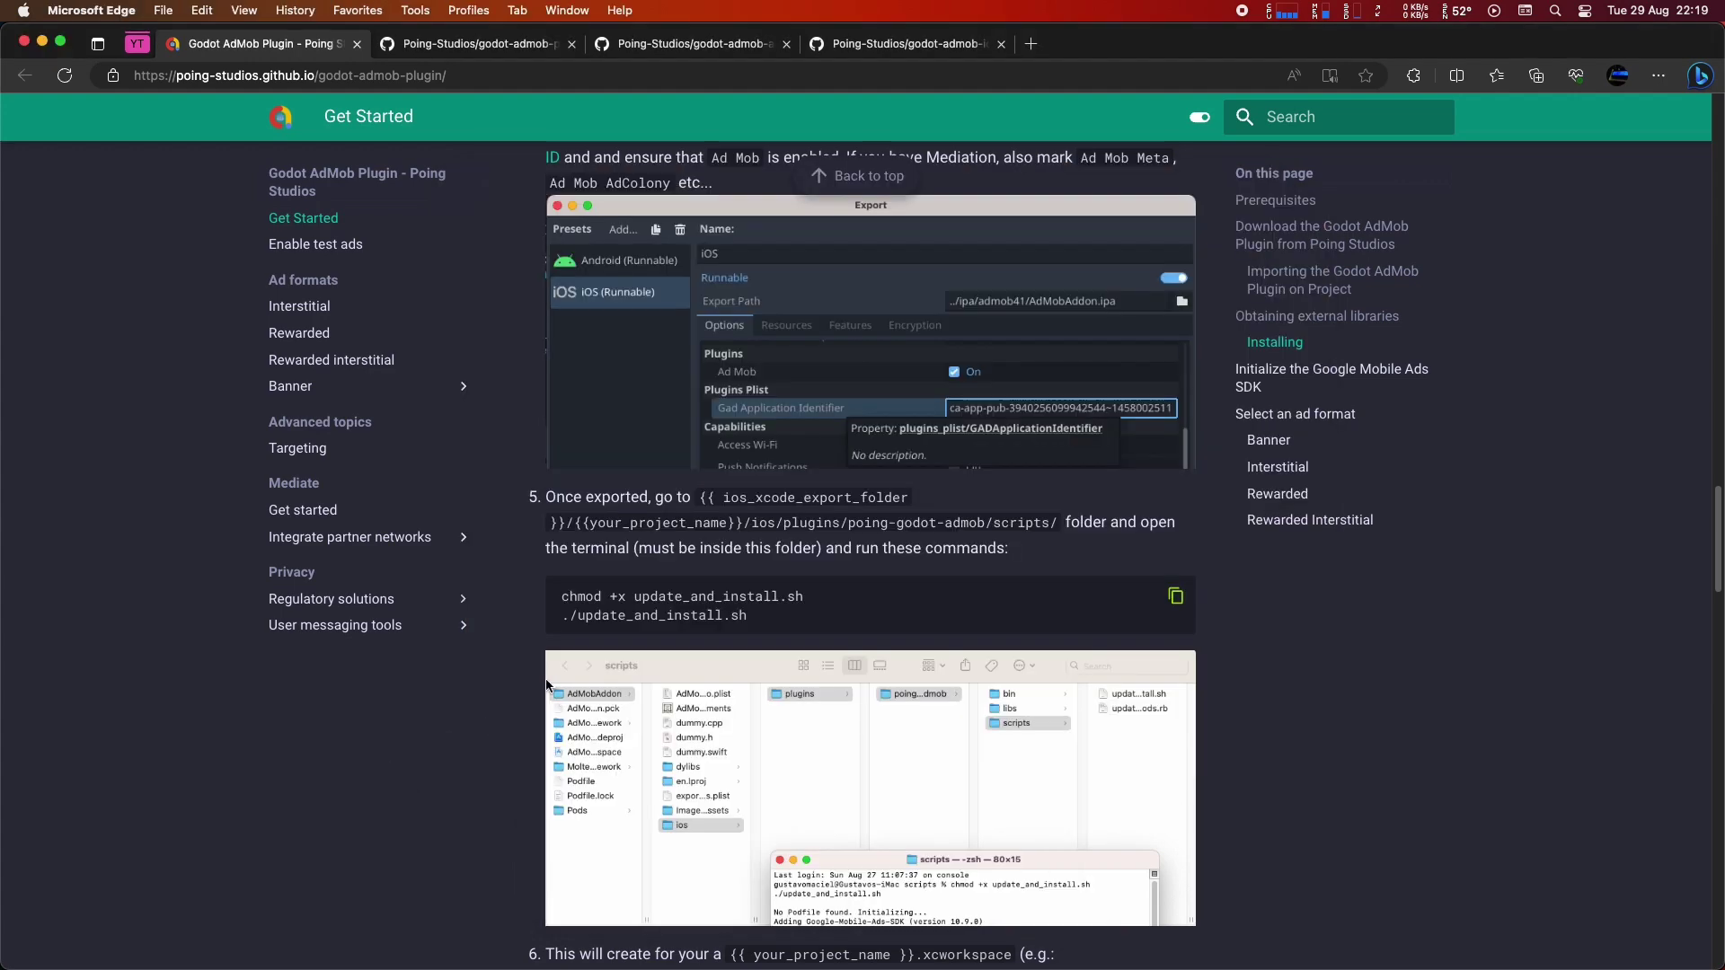
pyautogui.scroll(20, 595, 539)
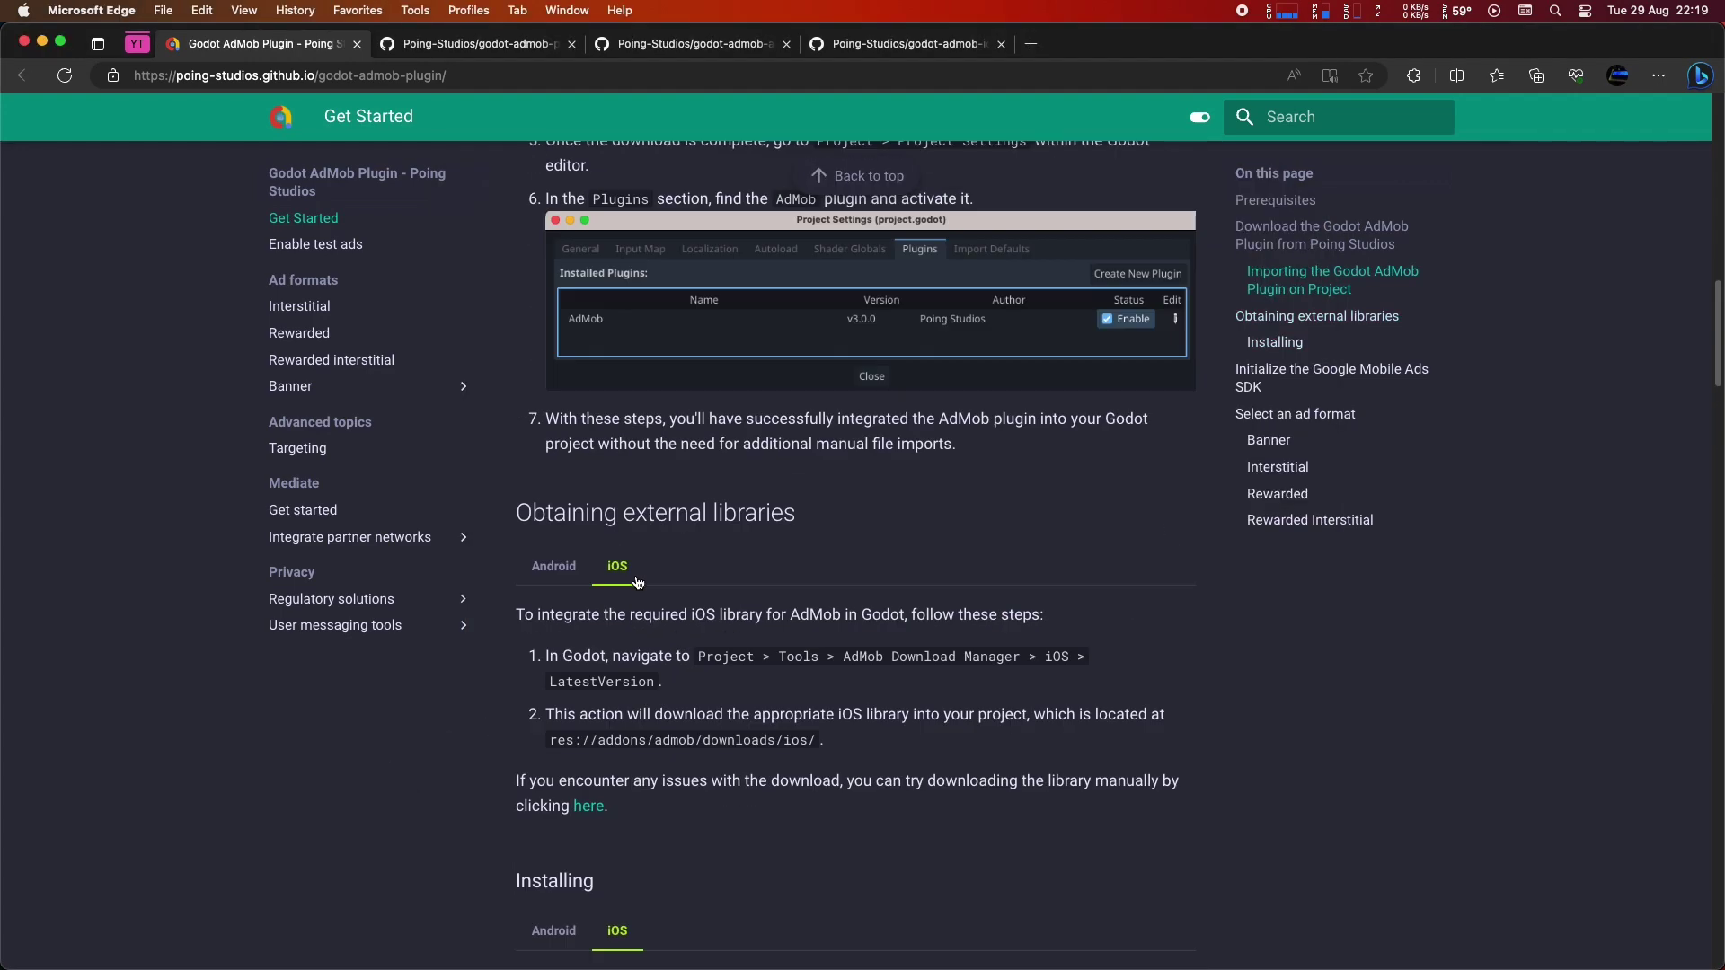
pyautogui.scroll(8, 629, 563)
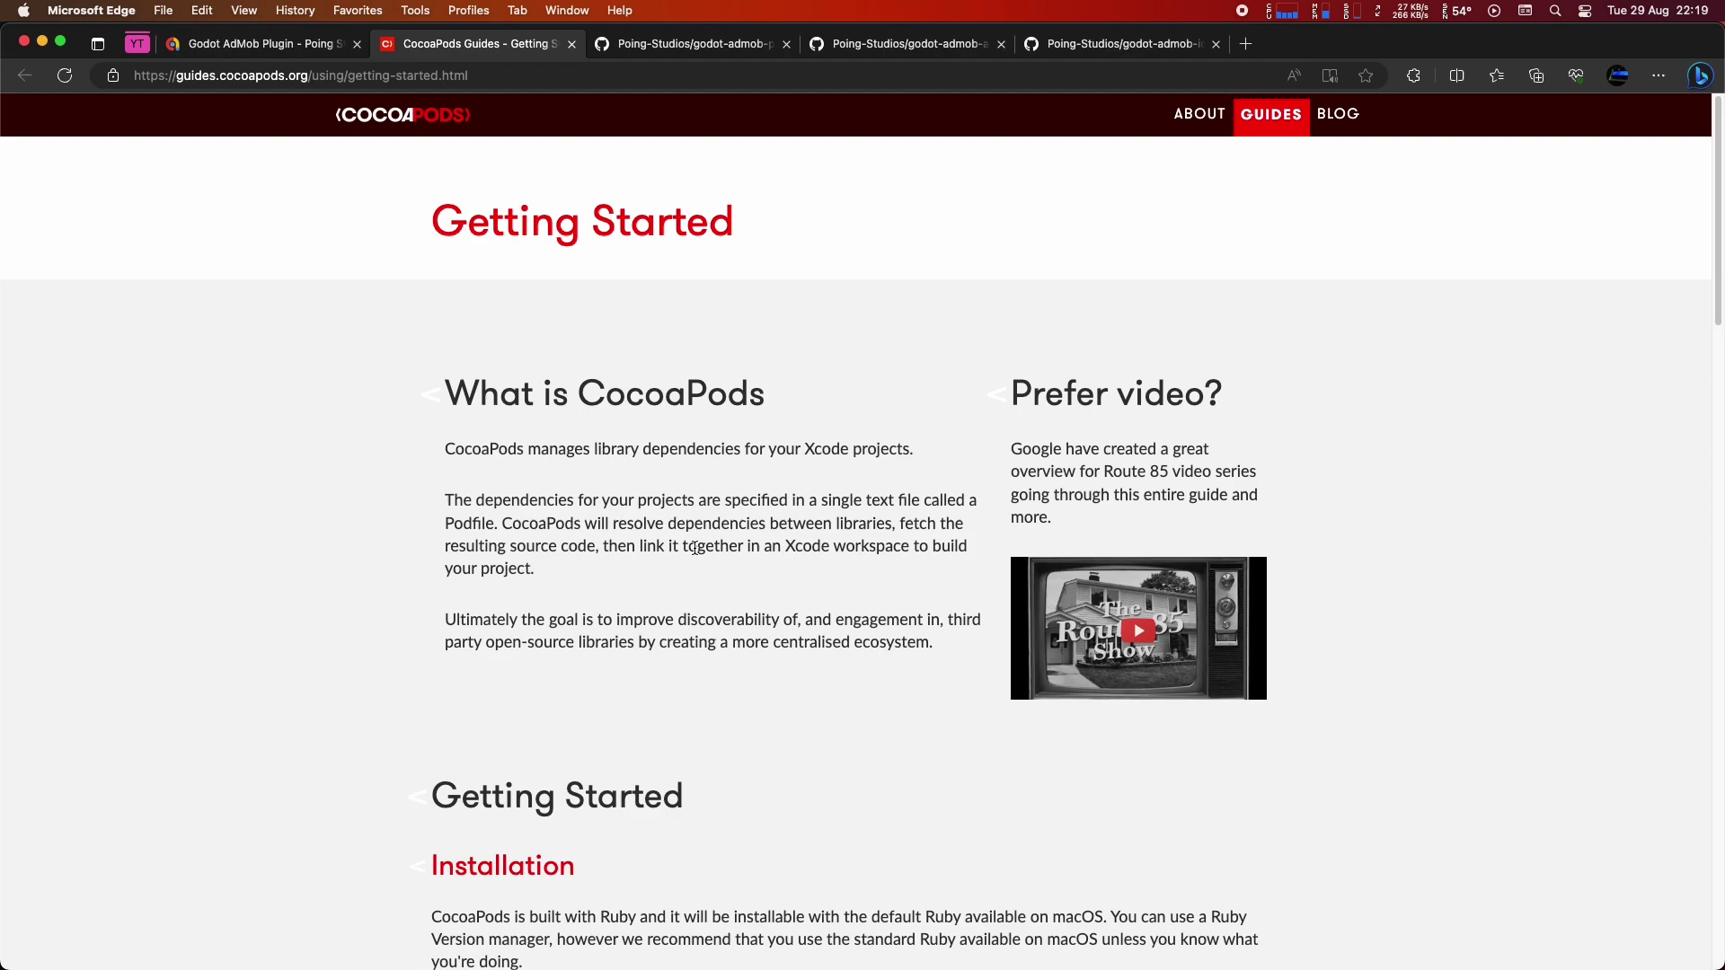
pyautogui.press('super+w')
# Scroll to step 6, highlight the xcworkspace file name, and return to Finder's scripts window.
pyautogui.scroll(-15, 581, 609)
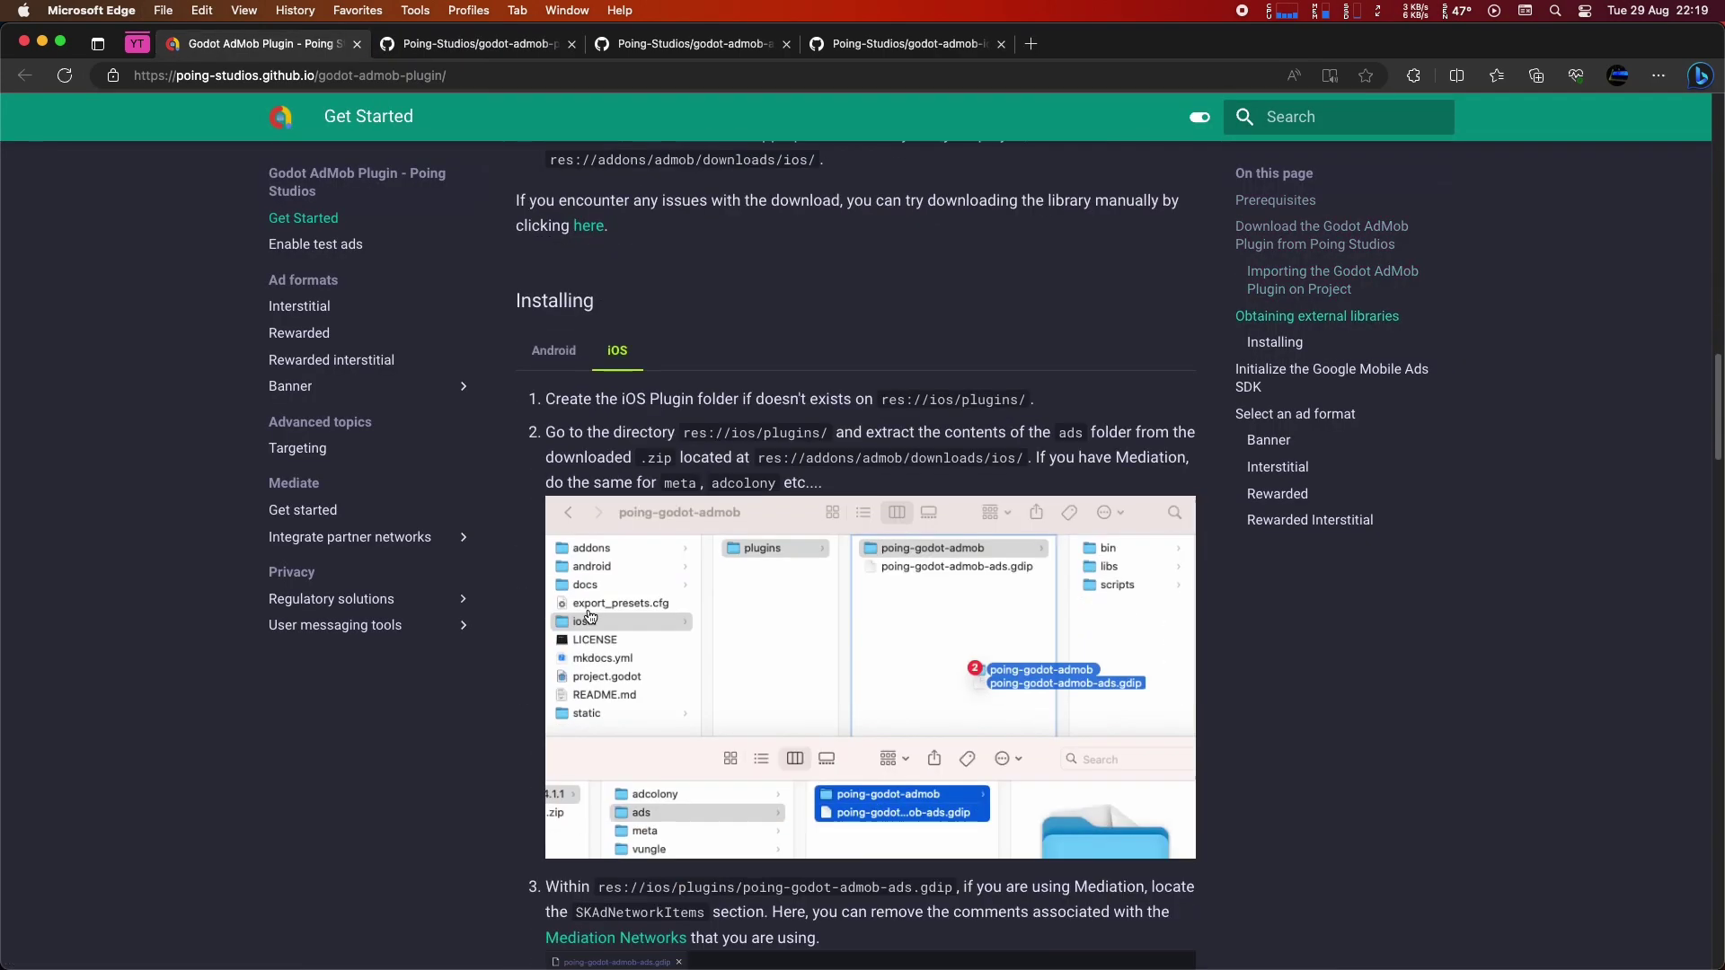
pyautogui.scroll(-20, 581, 609)
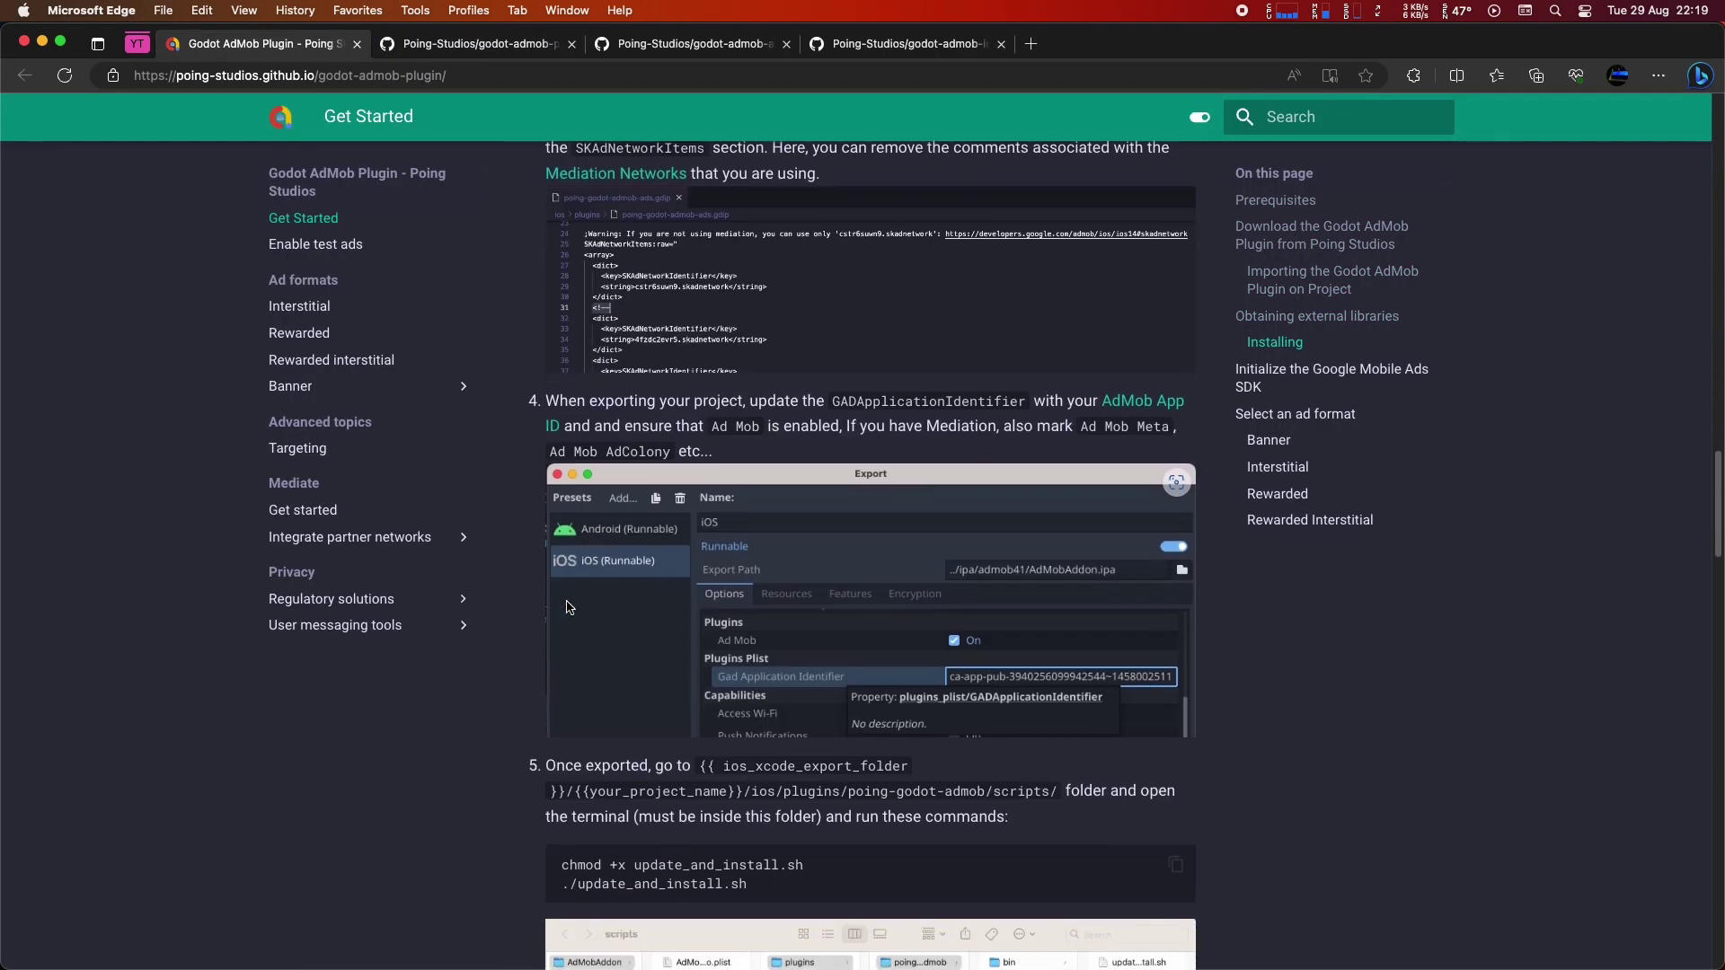
pyautogui.scroll(-5, 566, 606)
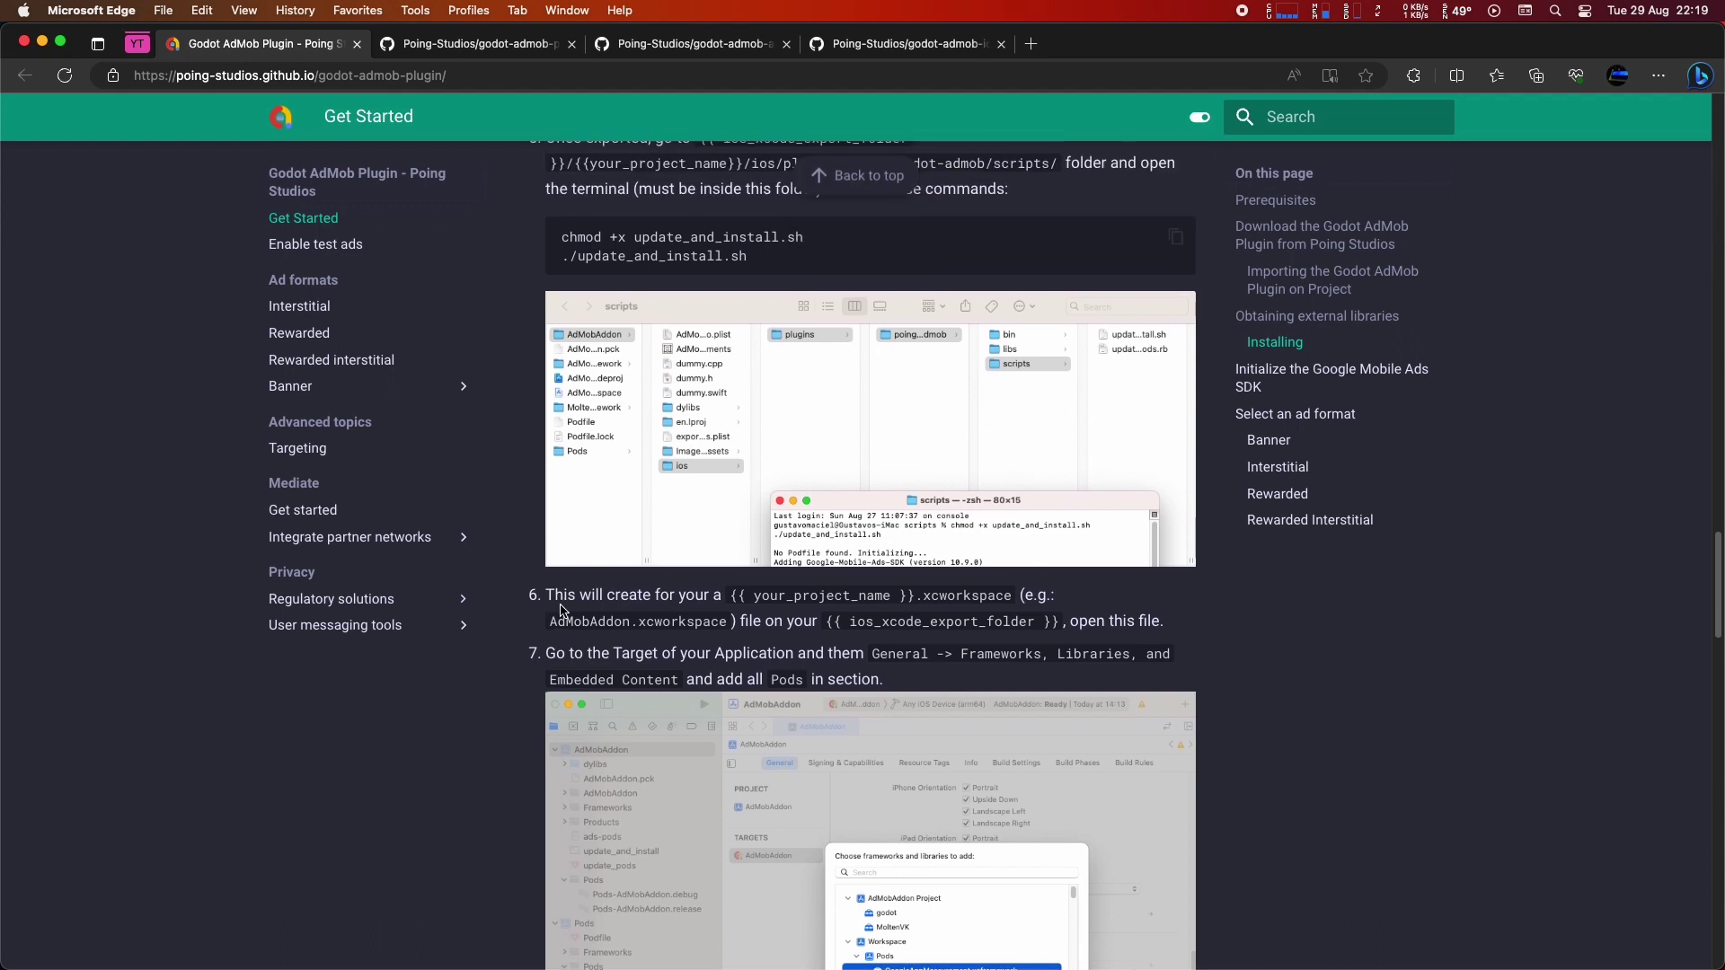
pyautogui.press('super+Tab')
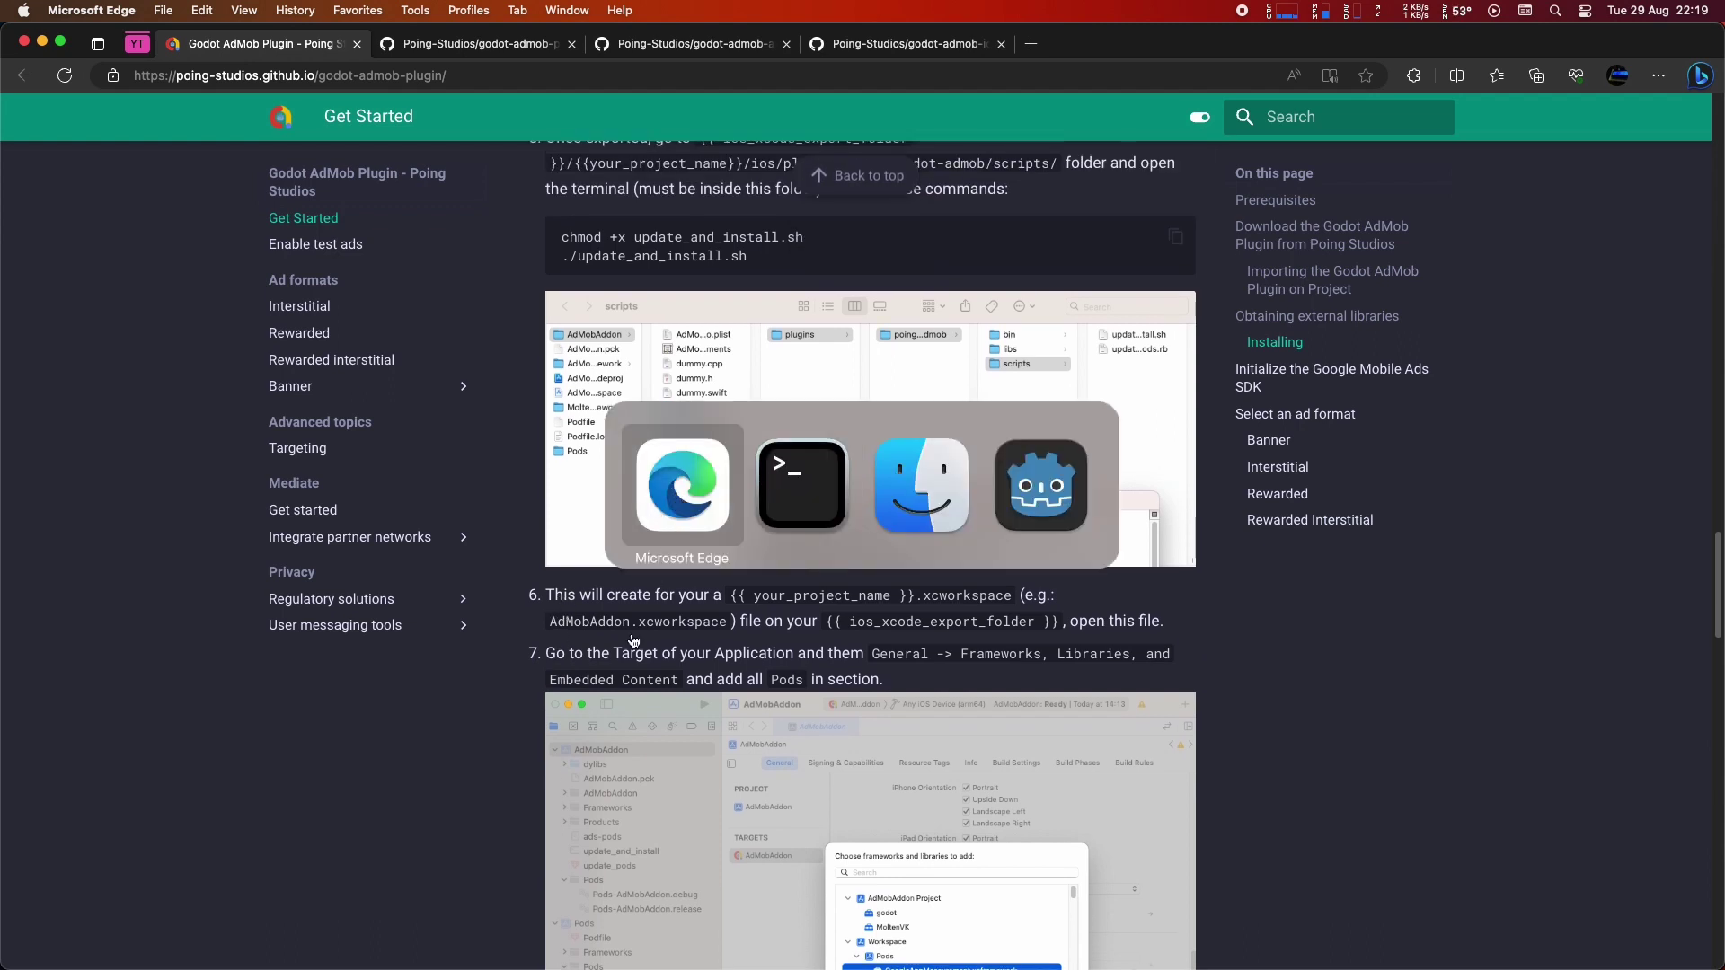
pyautogui.moveTo(737, 596); pyautogui.dragTo(997, 628)
pyautogui.click(992, 634)
pyautogui.press('super+Tab')
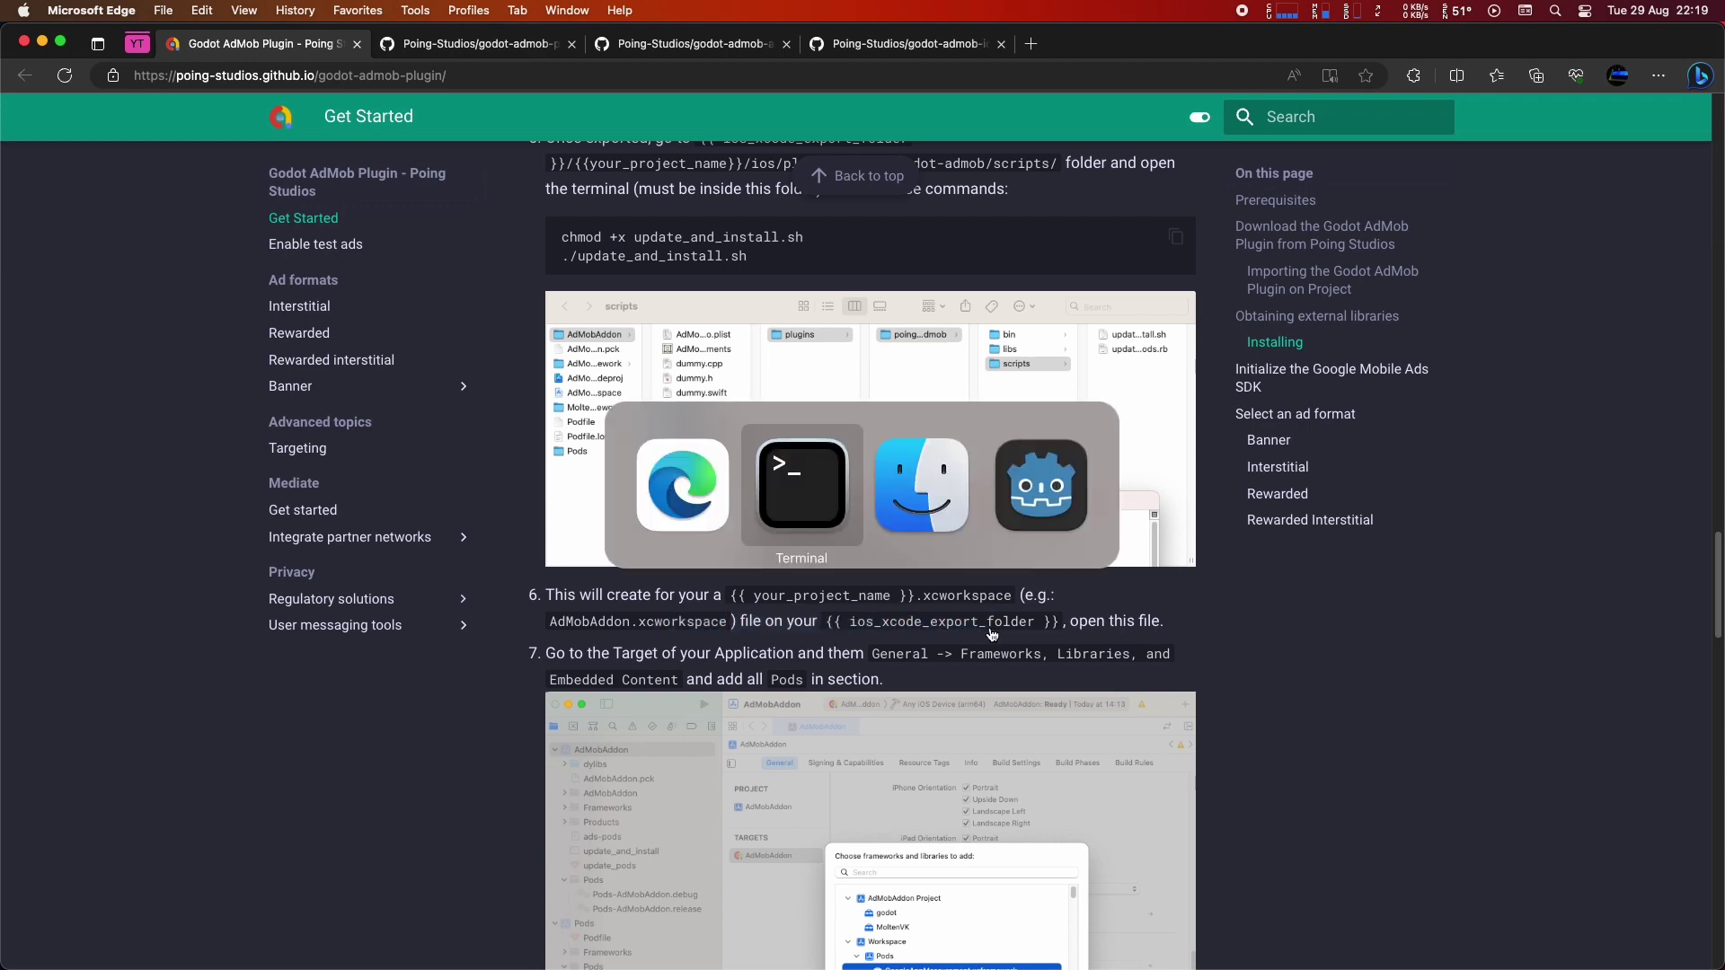
pyautogui.press('super+Tab')
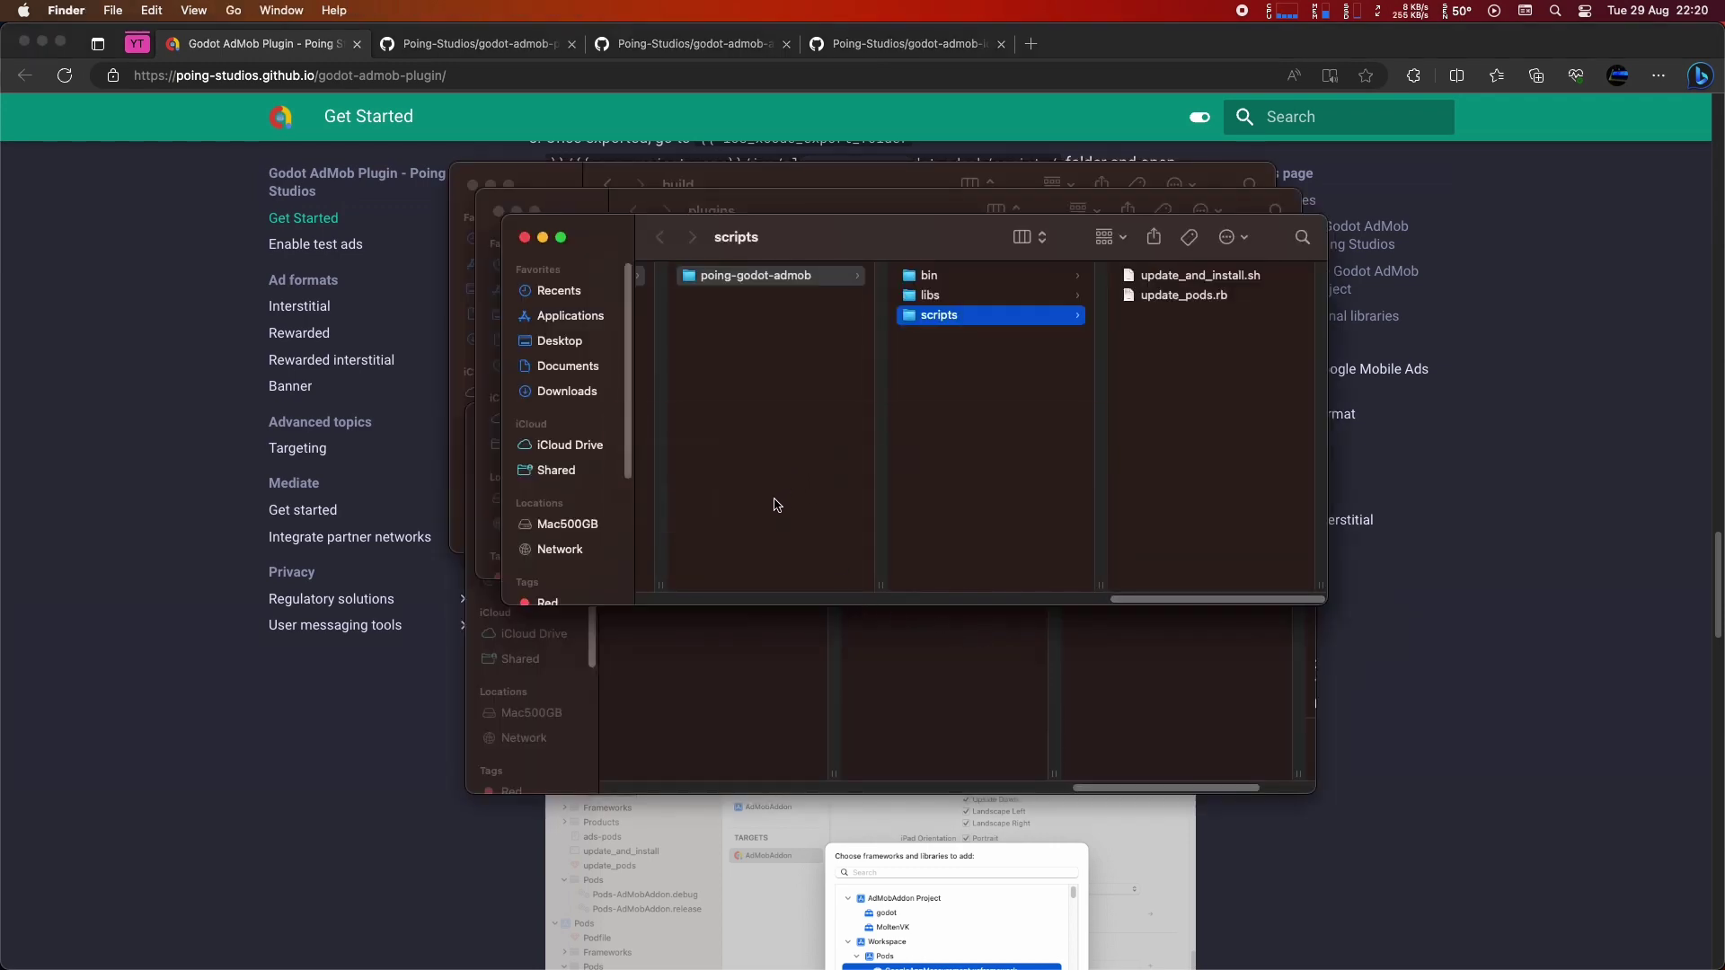
# Review the platform-assignment warning in the Terminal output.
pyautogui.press('super+Tab')
pyautogui.press('super+Tab')
pyautogui.moveTo(604, 833); pyautogui.dragTo(679, 865)
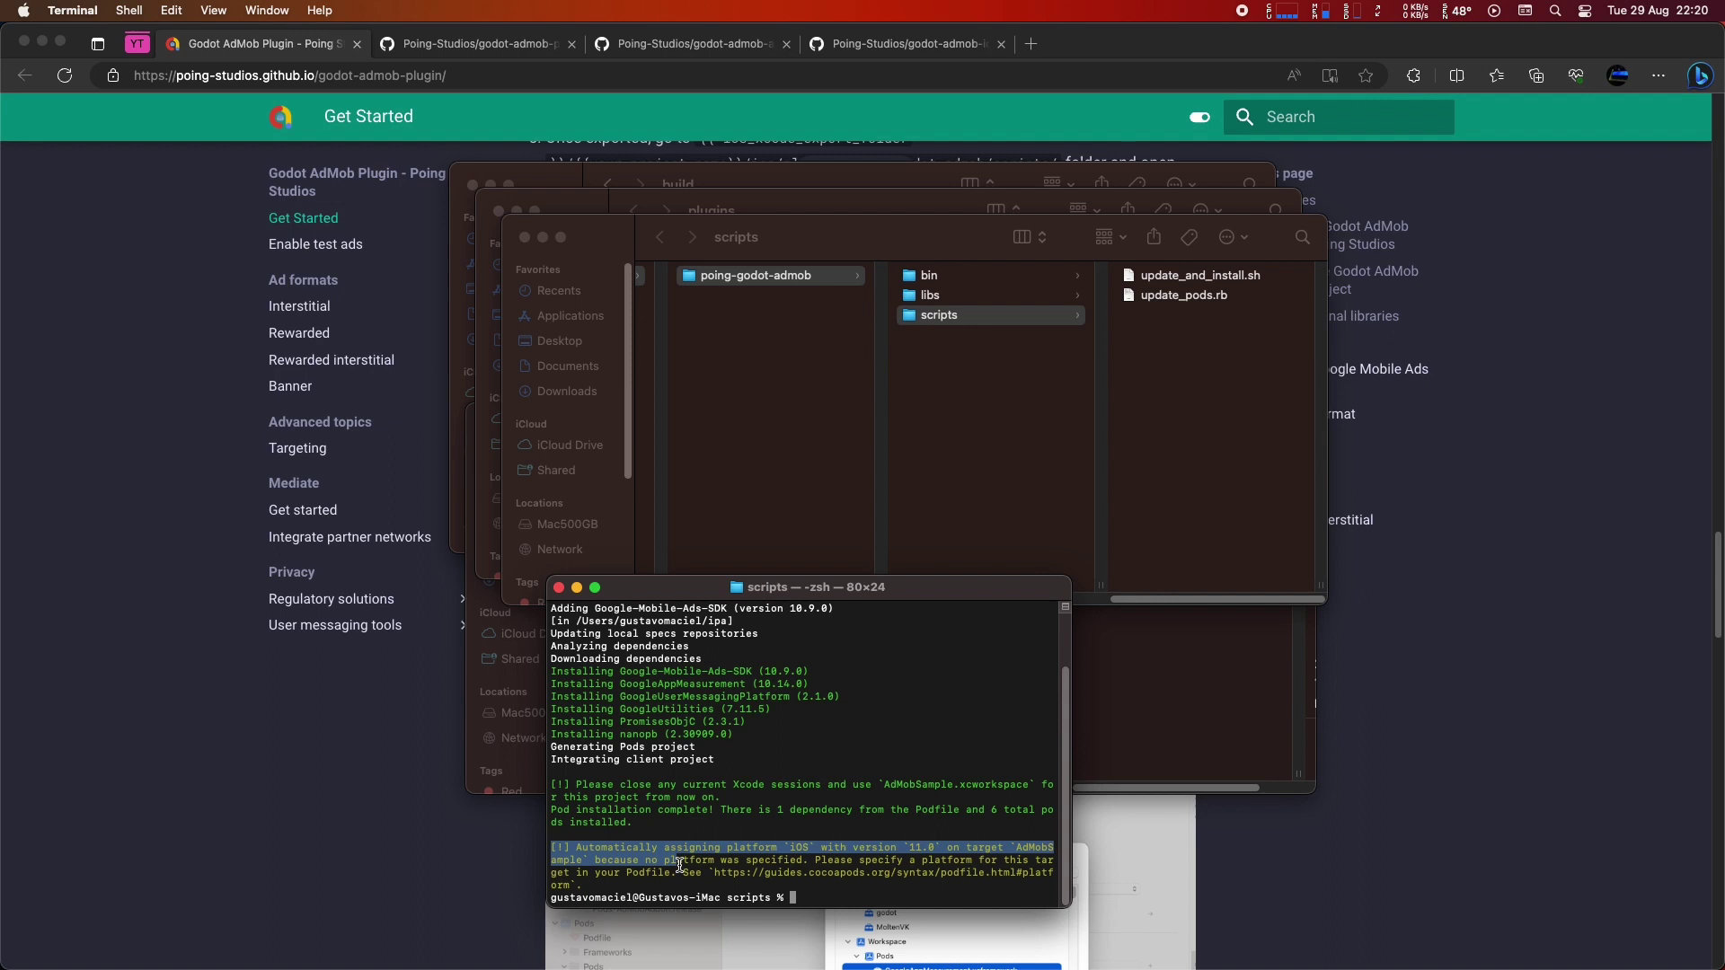
pyautogui.click(742, 759)
# Go back up to the AdMobSample folder and open AdMobSample.xcworkspace in Xcode.
pyautogui.click(781, 439)
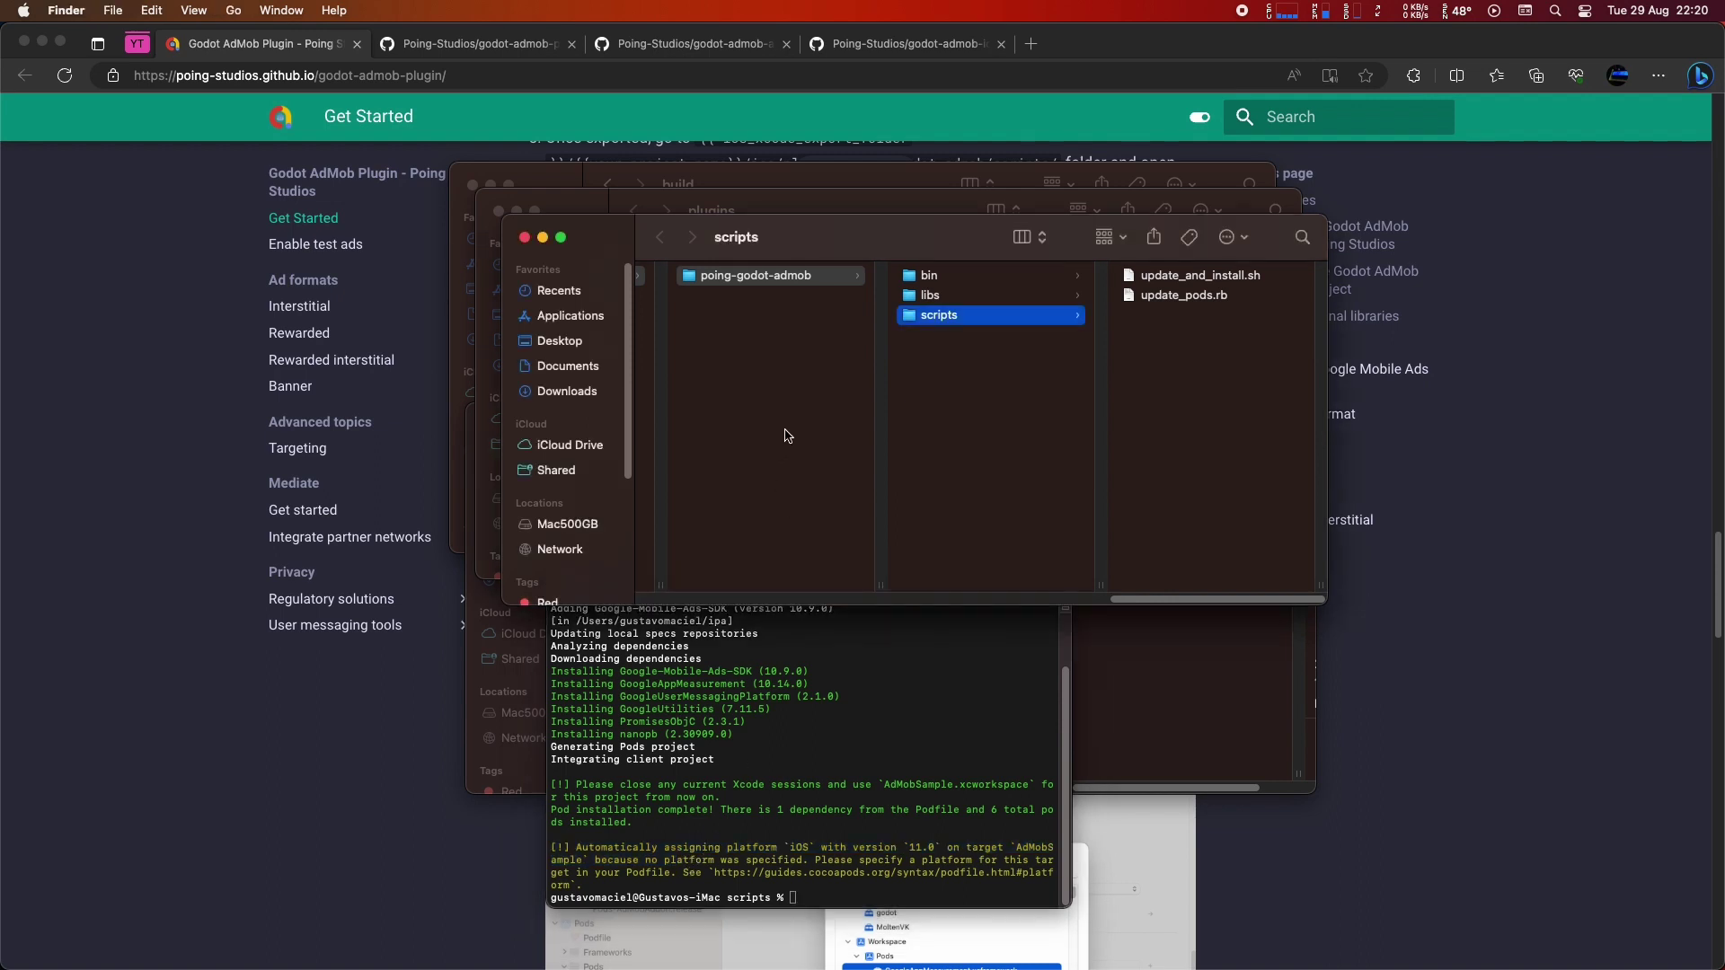
pyautogui.press('Left')
pyautogui.press('Left')
pyautogui.press('Left')
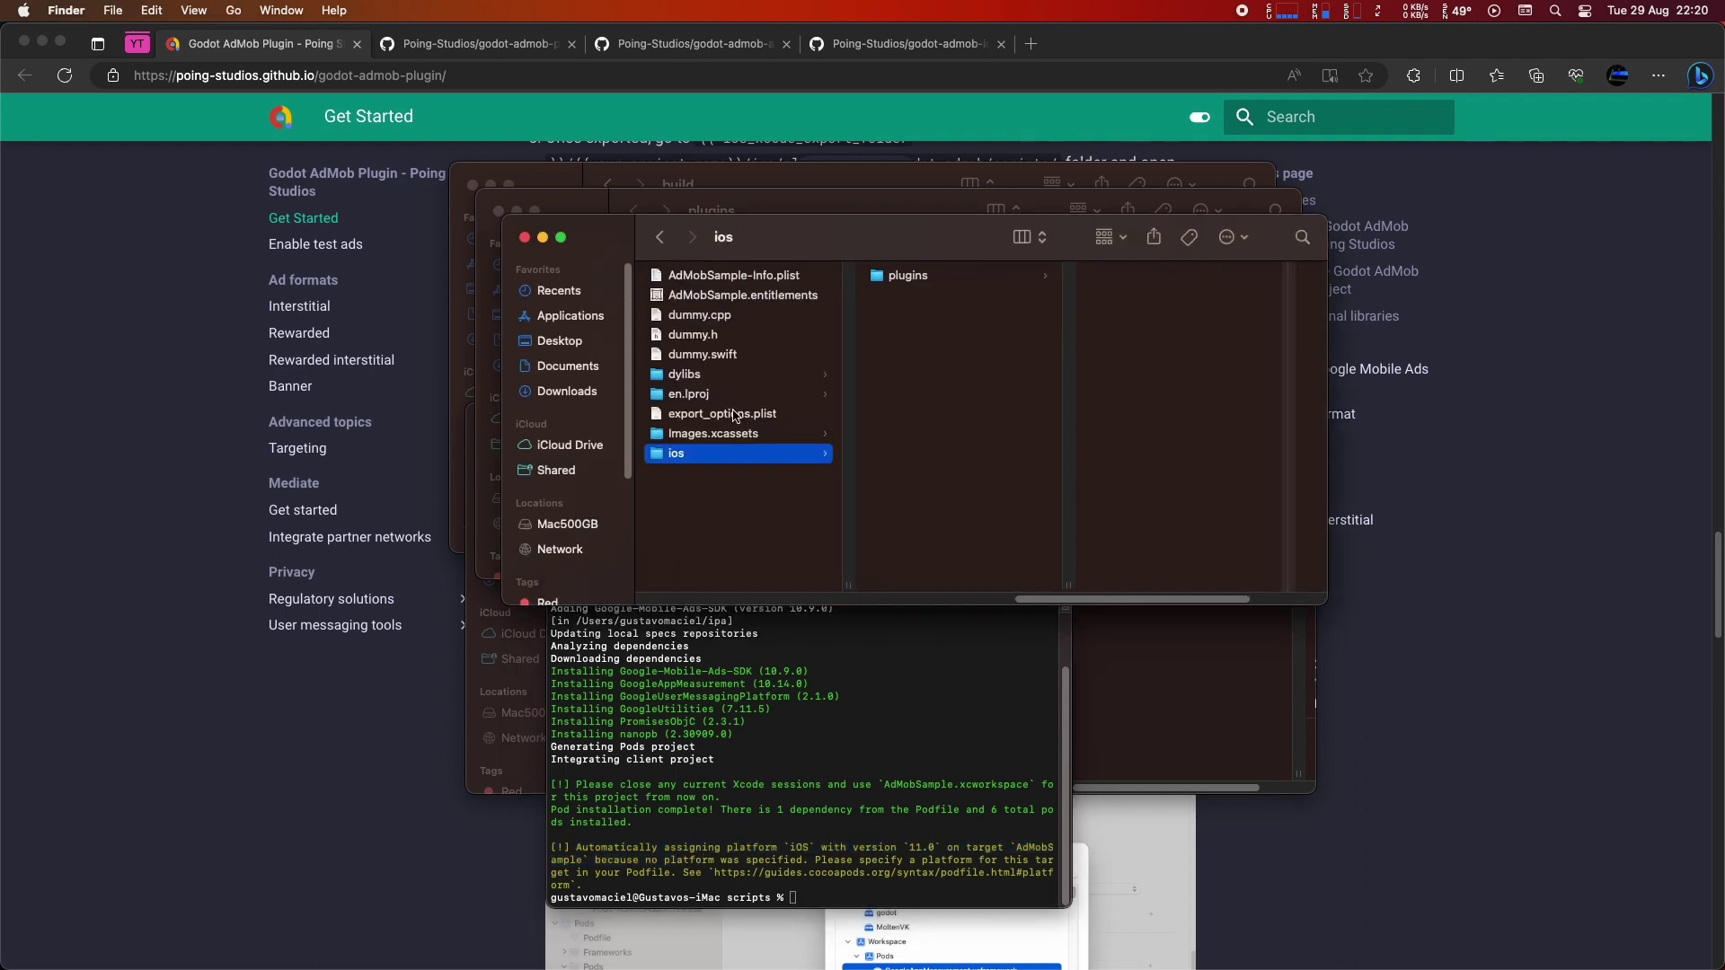
pyautogui.press('Left')
pyautogui.click(742, 356)
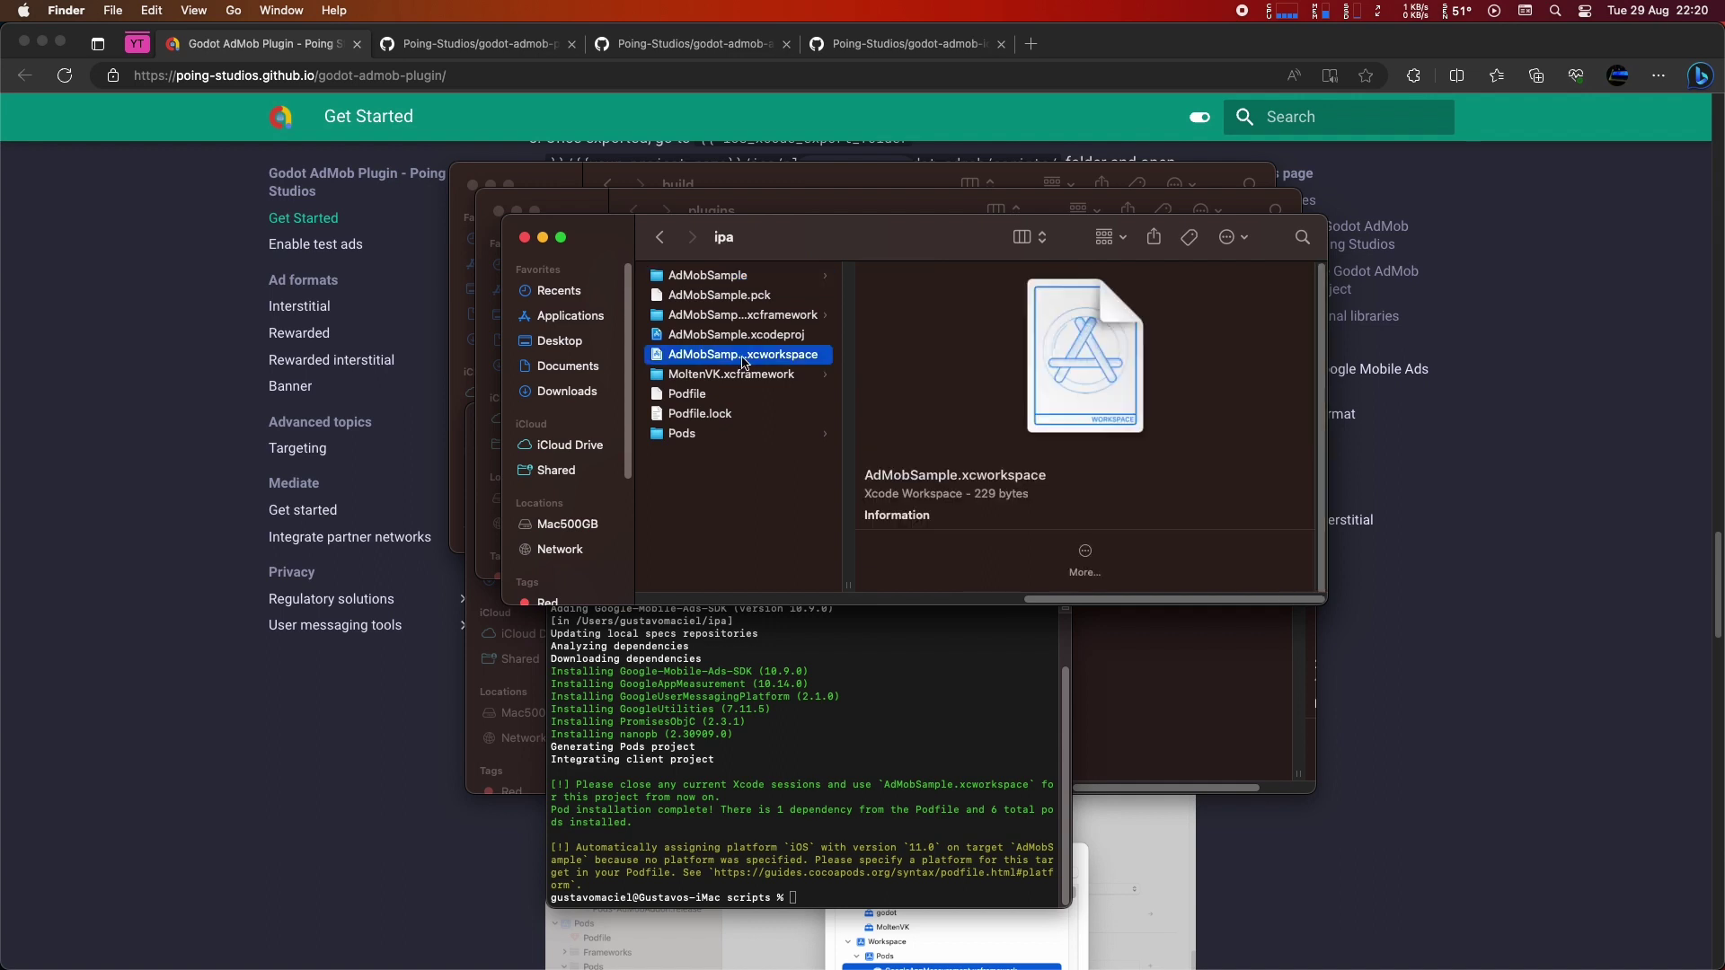
pyautogui.doubleClick(742, 355)
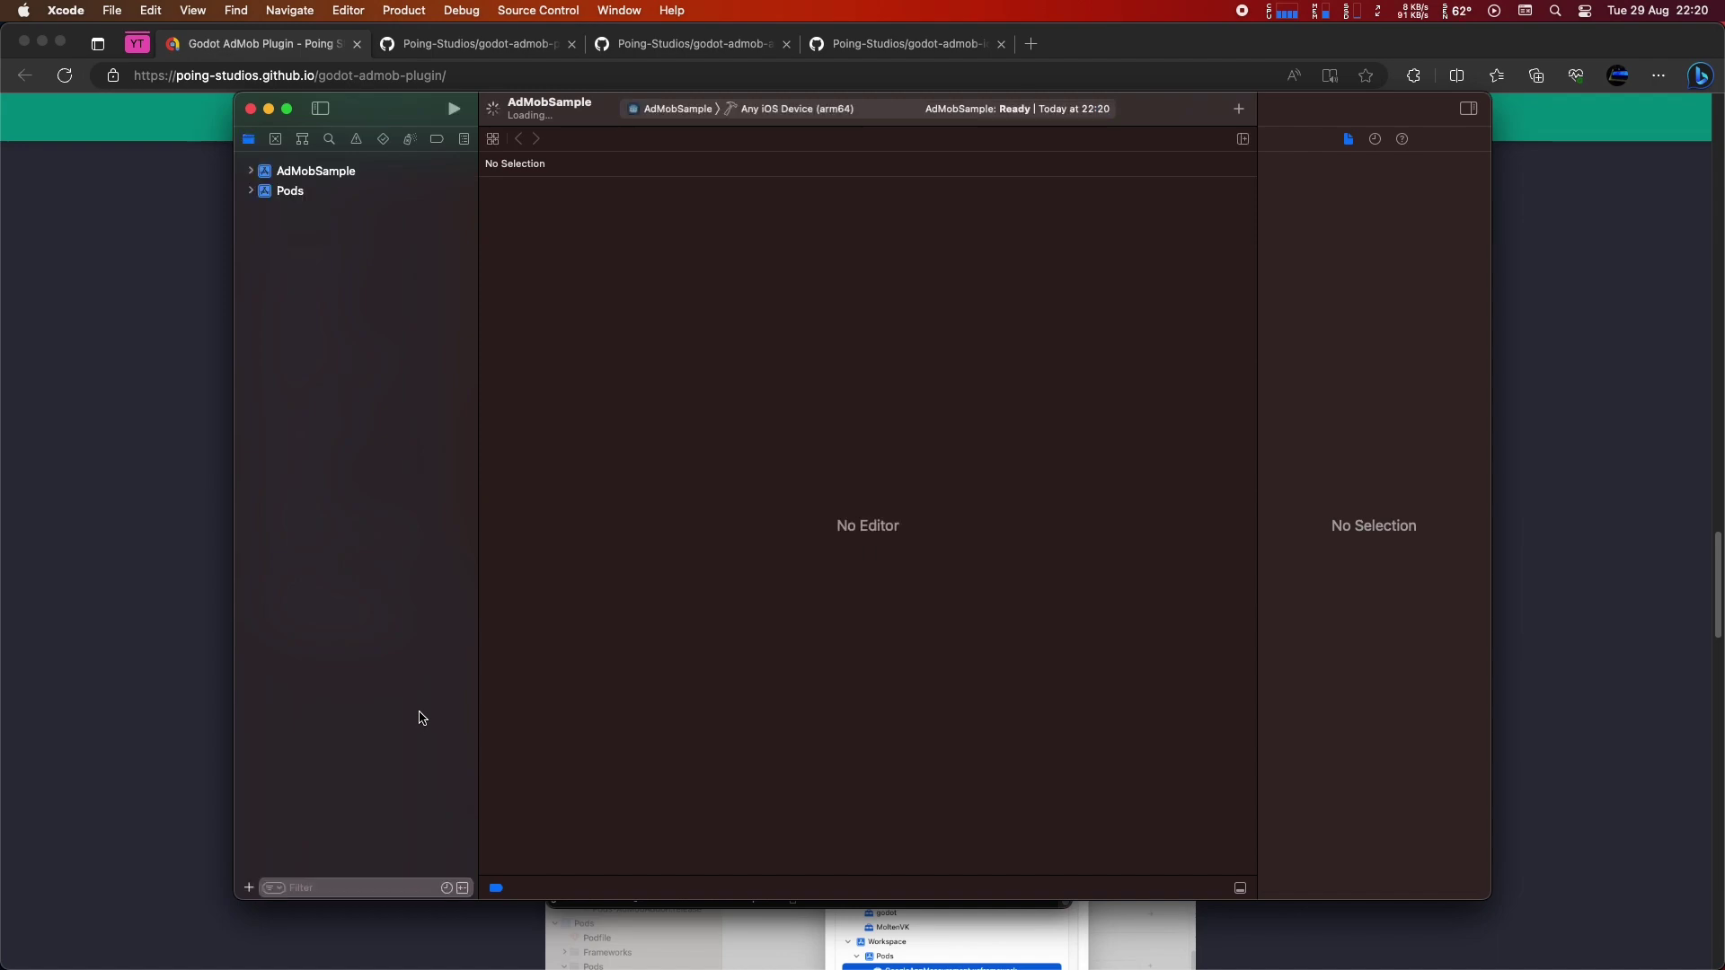
pyautogui.click(158, 660)
# Read docs step 7 on adding Pods and select the AdMobSample target in Xcode.
pyautogui.scroll(-5, 608, 466)
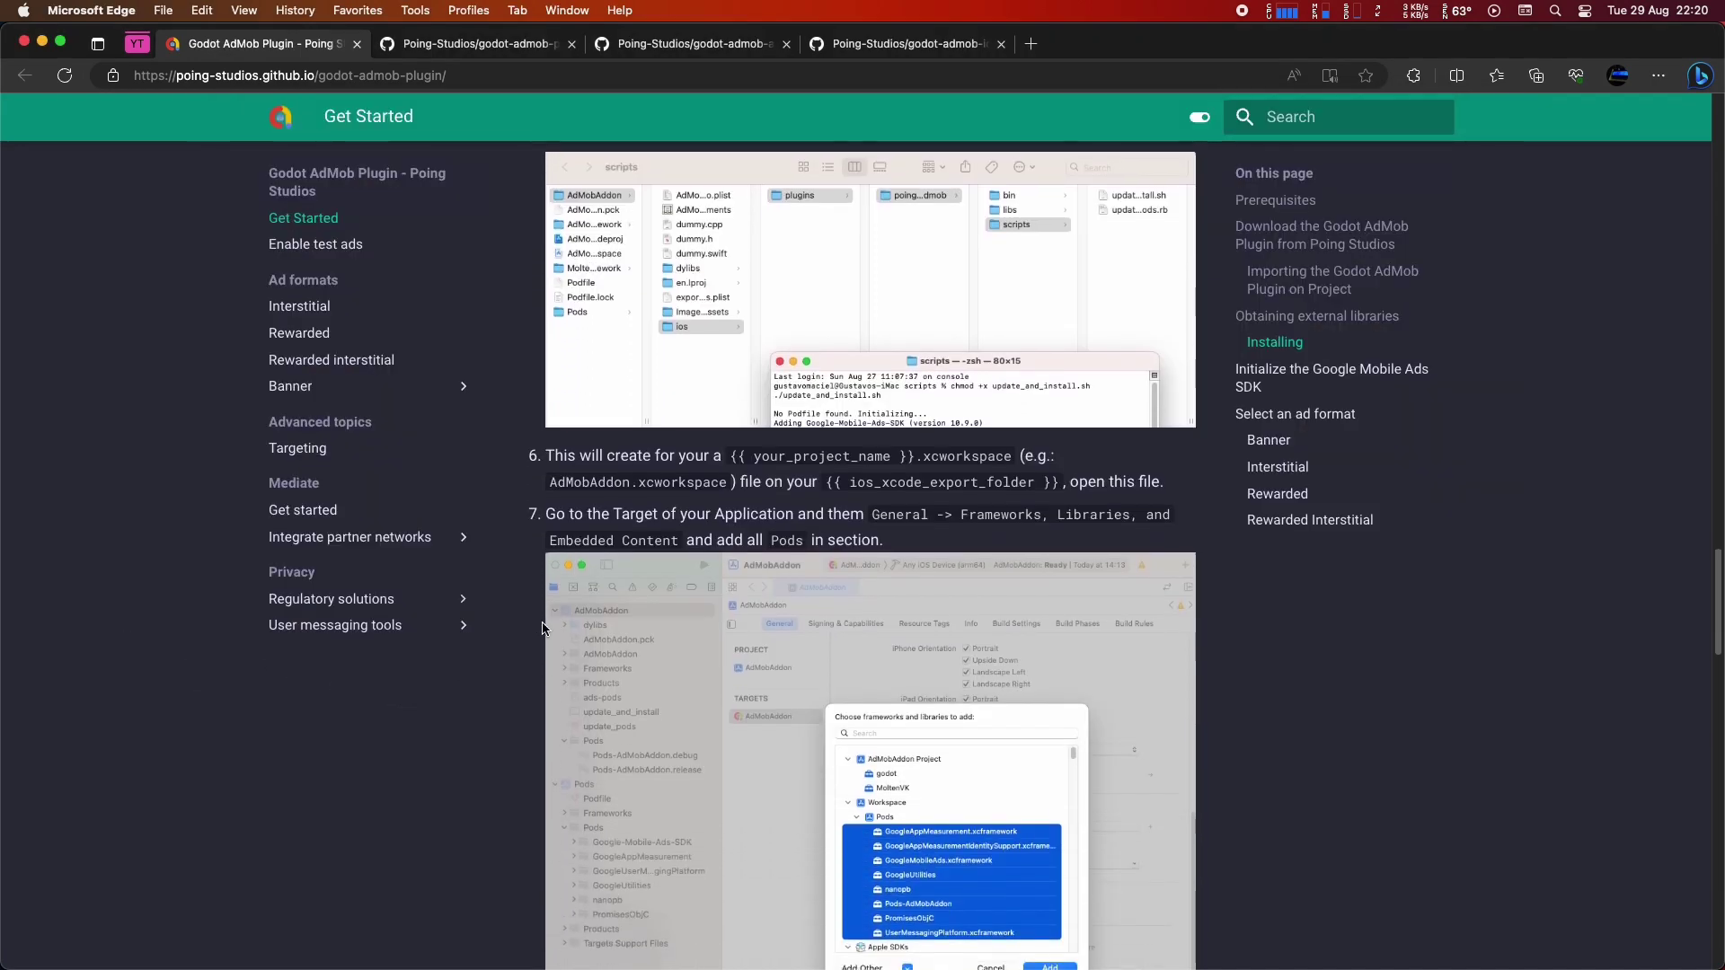
pyautogui.moveTo(643, 332); pyautogui.dragTo(890, 358)
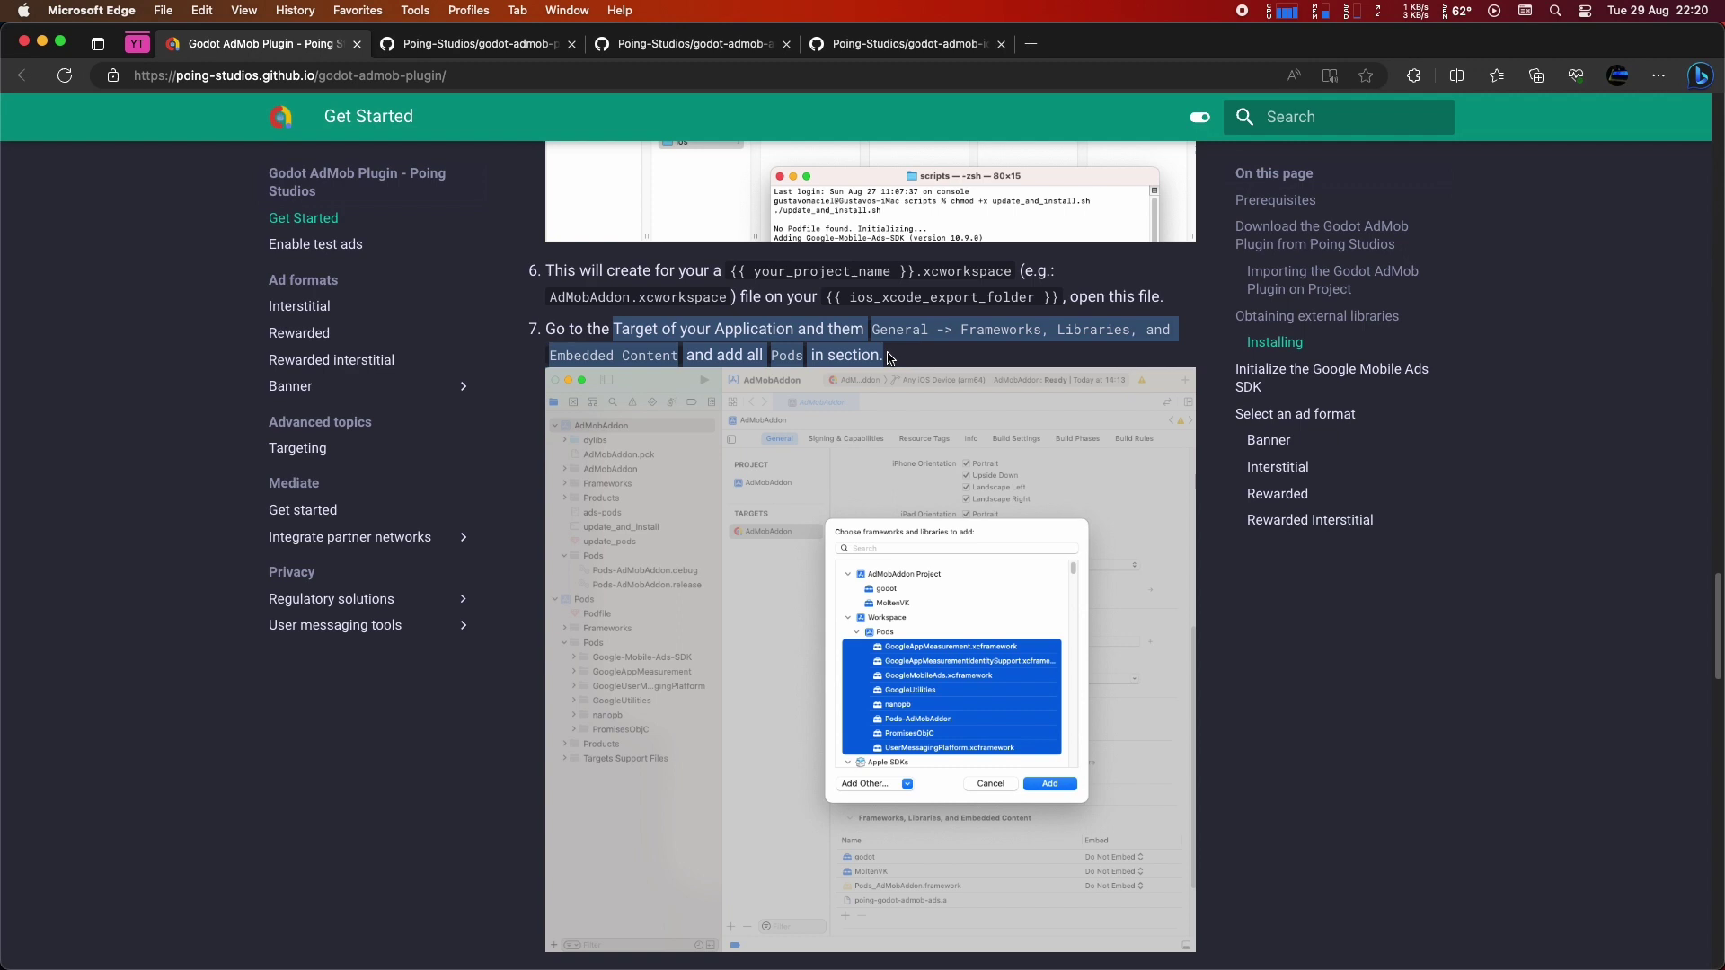
pyautogui.press('super+Tab')
pyautogui.click(271, 176)
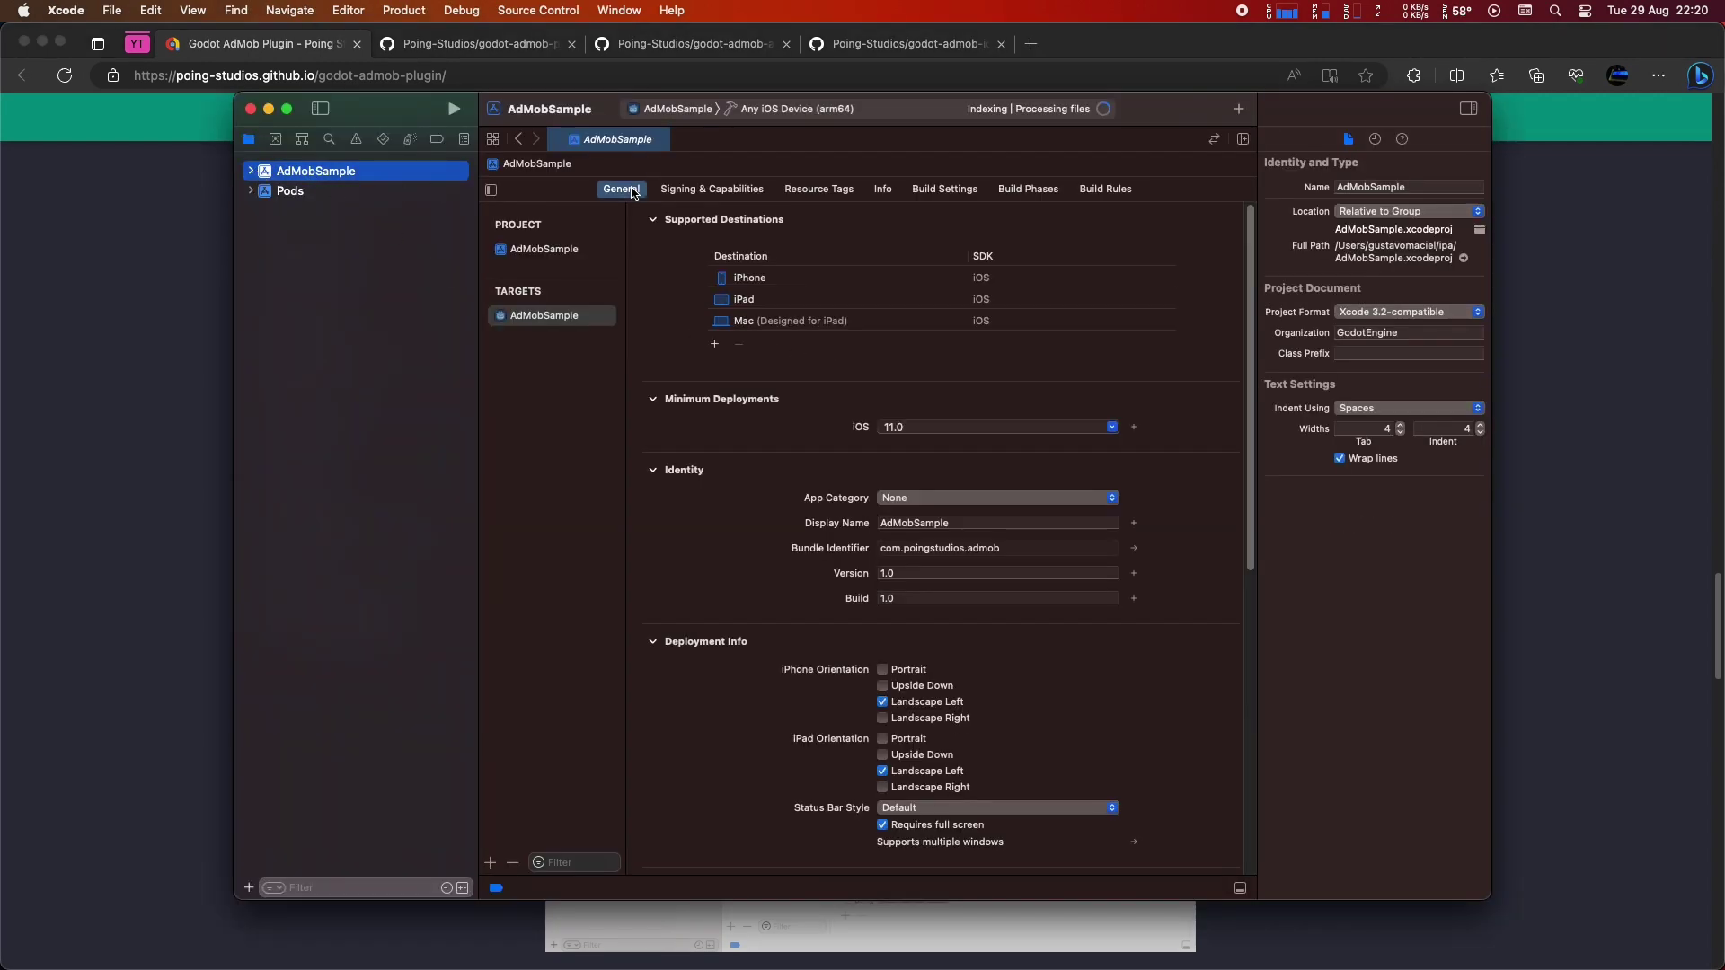
pyautogui.click(550, 316)
# Add all eight Pods frameworks to Frameworks, Libraries, and Embedded Content.
pyautogui.scroll(-10, 674, 351)
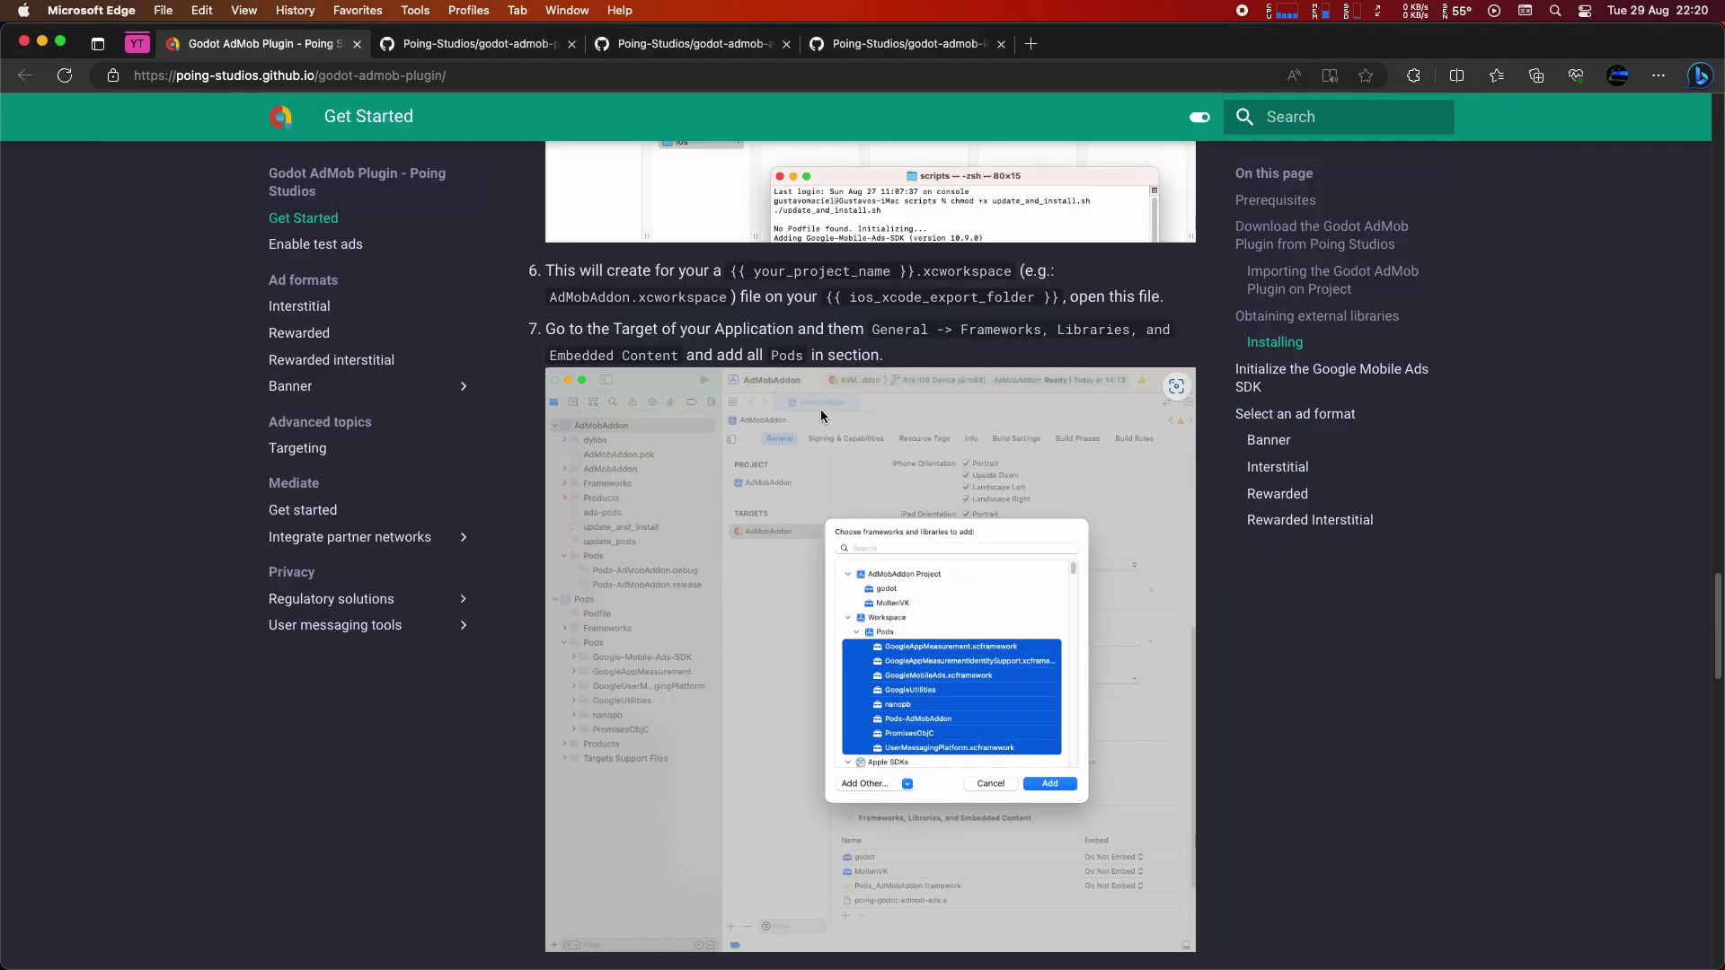
pyautogui.moveTo(651, 350); pyautogui.dragTo(867, 329)
pyautogui.click(918, 359)
pyautogui.scroll(-1, 918, 360)
pyautogui.press('super+Tab')
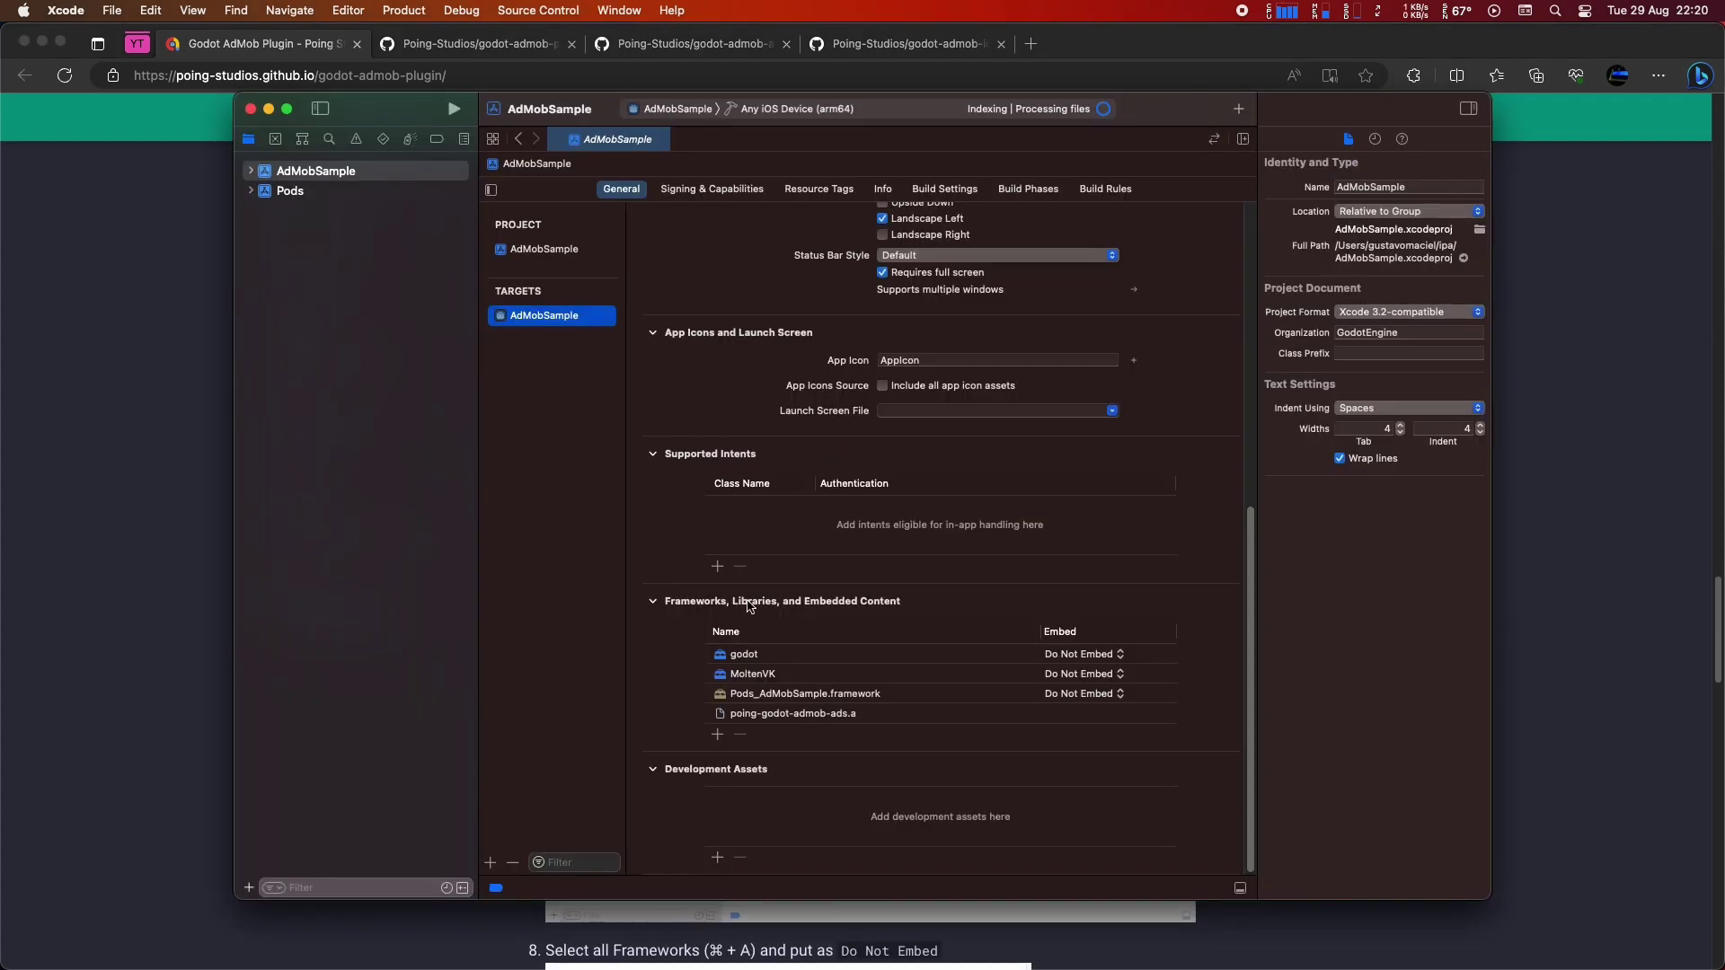
pyautogui.click(718, 736)
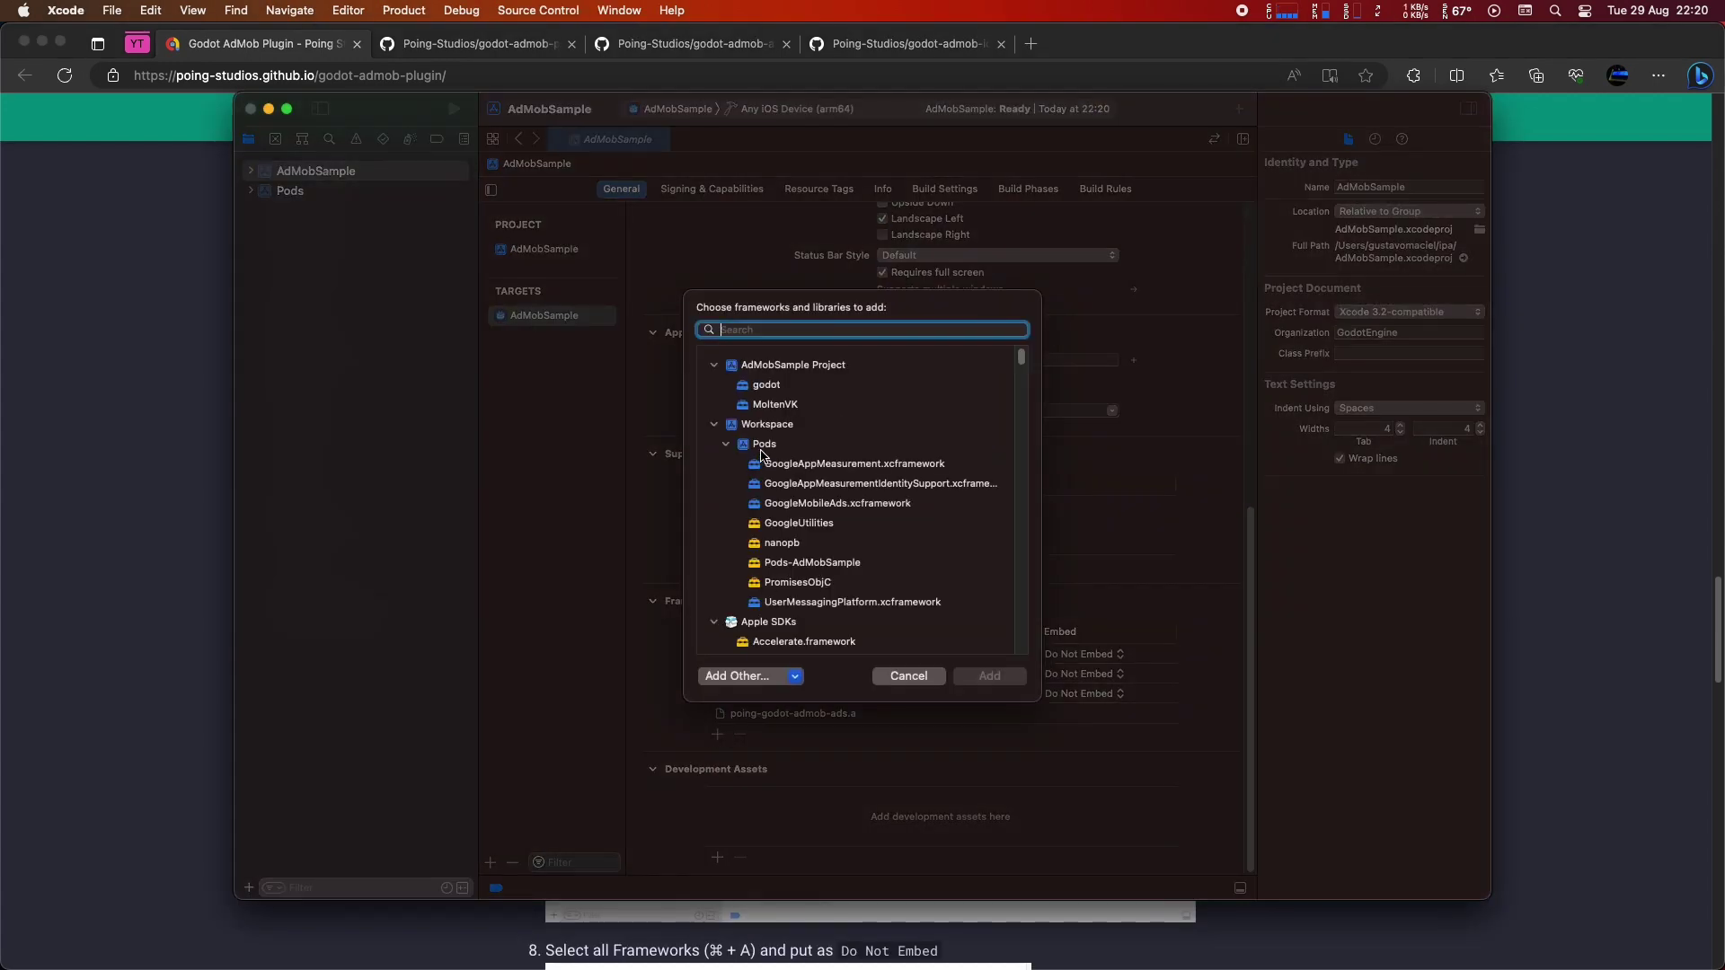
pyautogui.click(763, 463)
pyautogui.keyDown('shift'); pyautogui.click(800, 603); pyautogui.keyUp('shift')
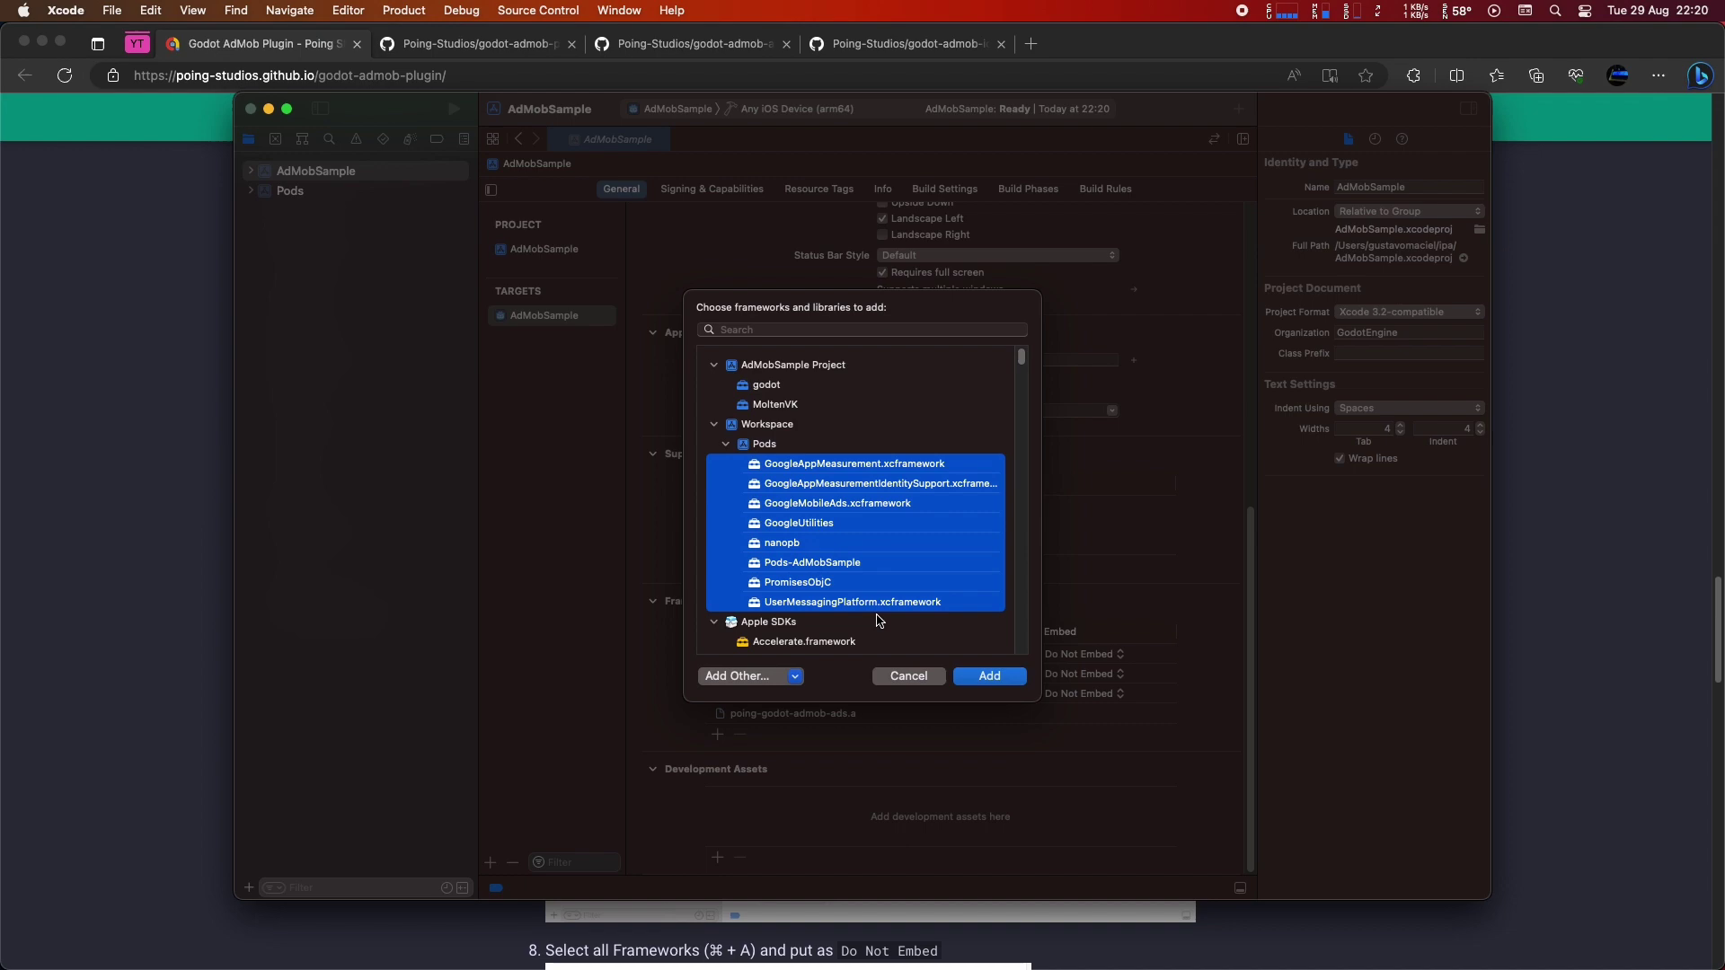
pyautogui.click(978, 682)
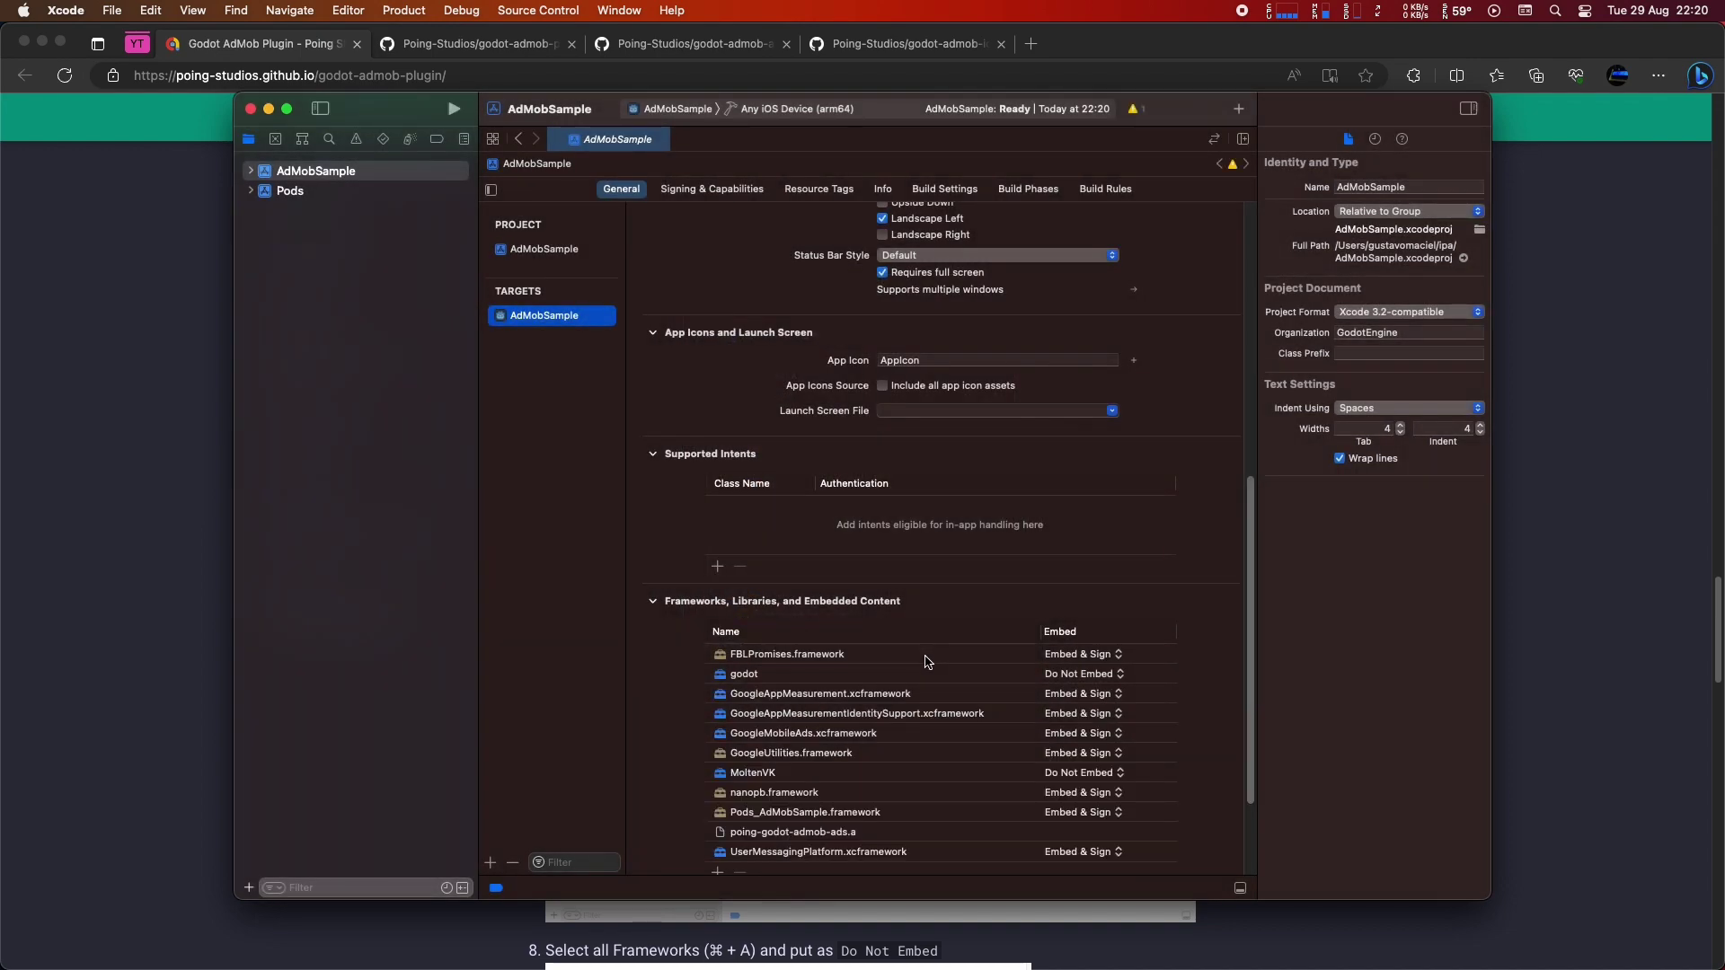
# Set every framework in the list, including godot, to Do Not Embed.
pyautogui.scroll(-1, 824, 639)
pyautogui.click(824, 639)
pyautogui.press('super+a')
pyautogui.click(1052, 624)
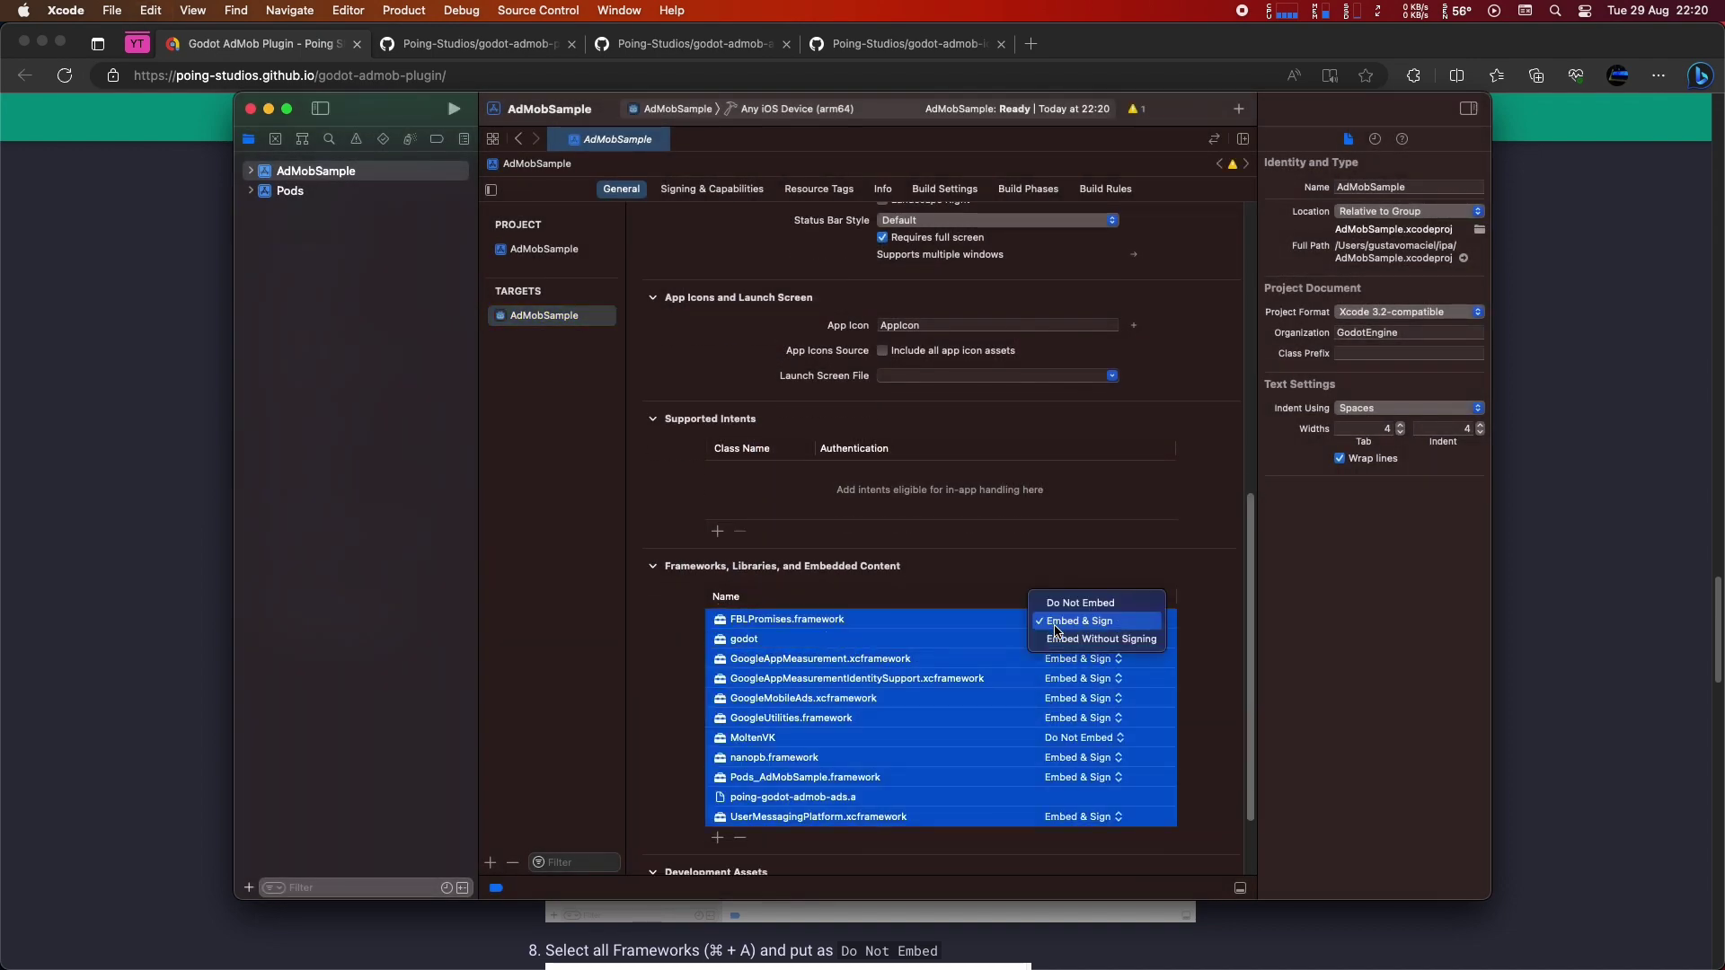
pyautogui.click(1074, 605)
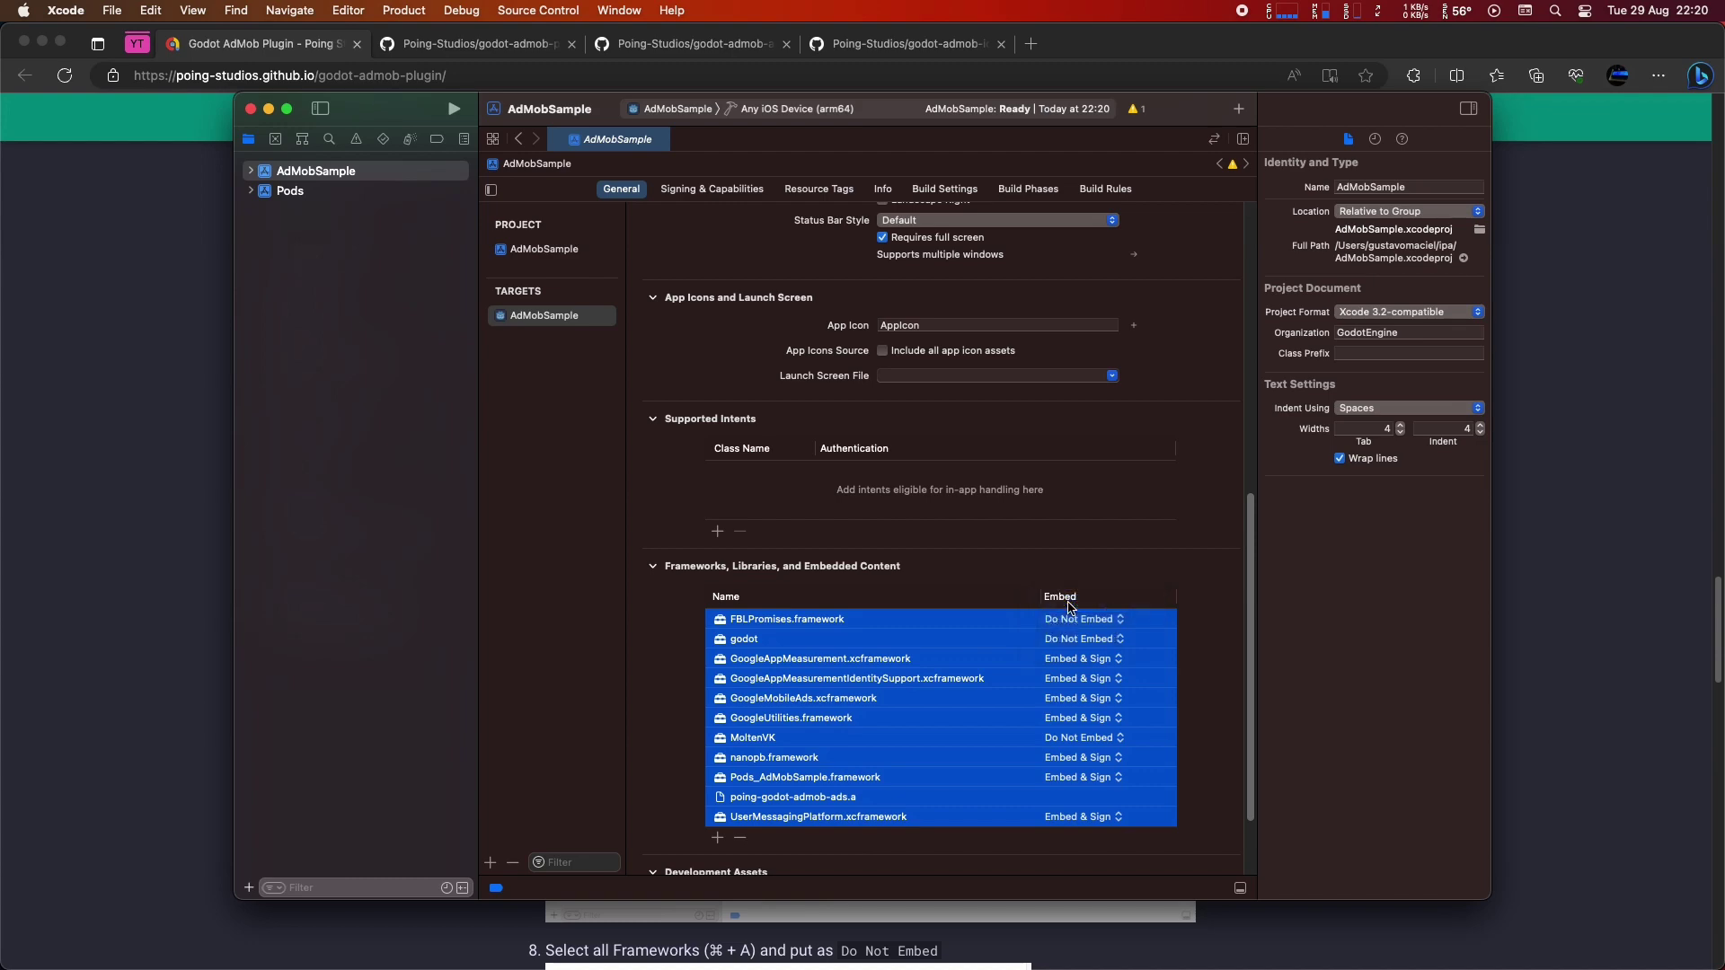
pyautogui.scroll(-3, 959, 656)
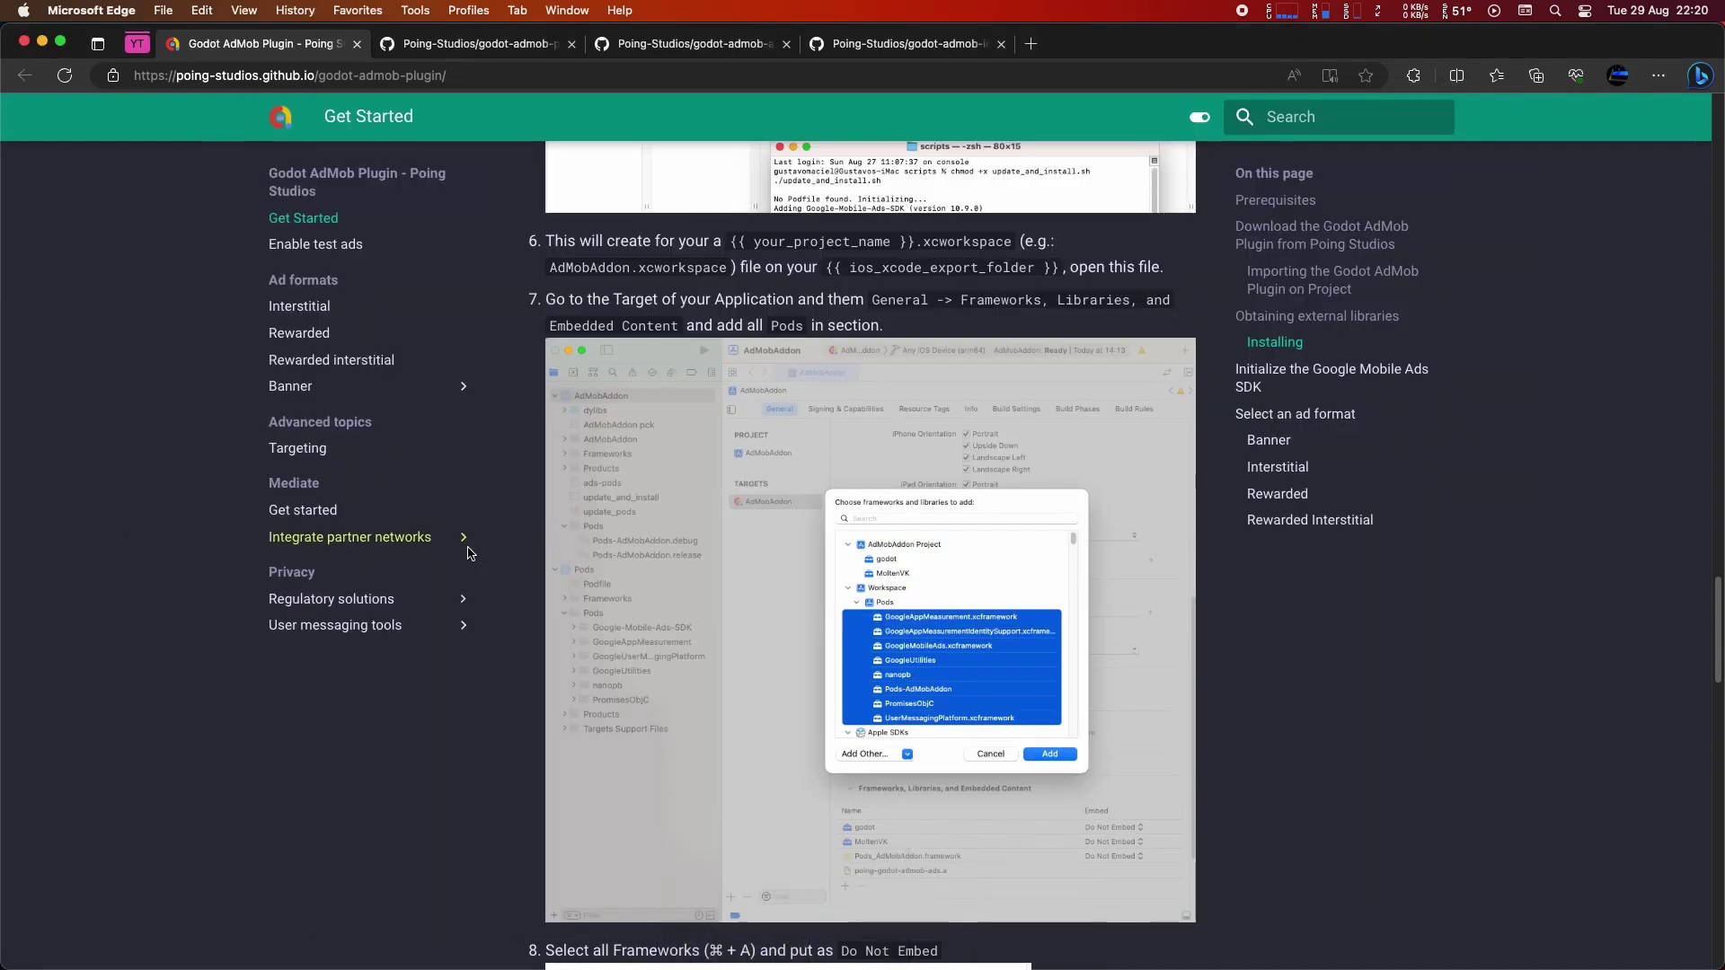
# Read the GitHub simulator troubleshooting issue linked from docs step 10, then close its tab.
pyautogui.scroll(-3, 486, 602)
pyautogui.scroll(-2, 628, 647)
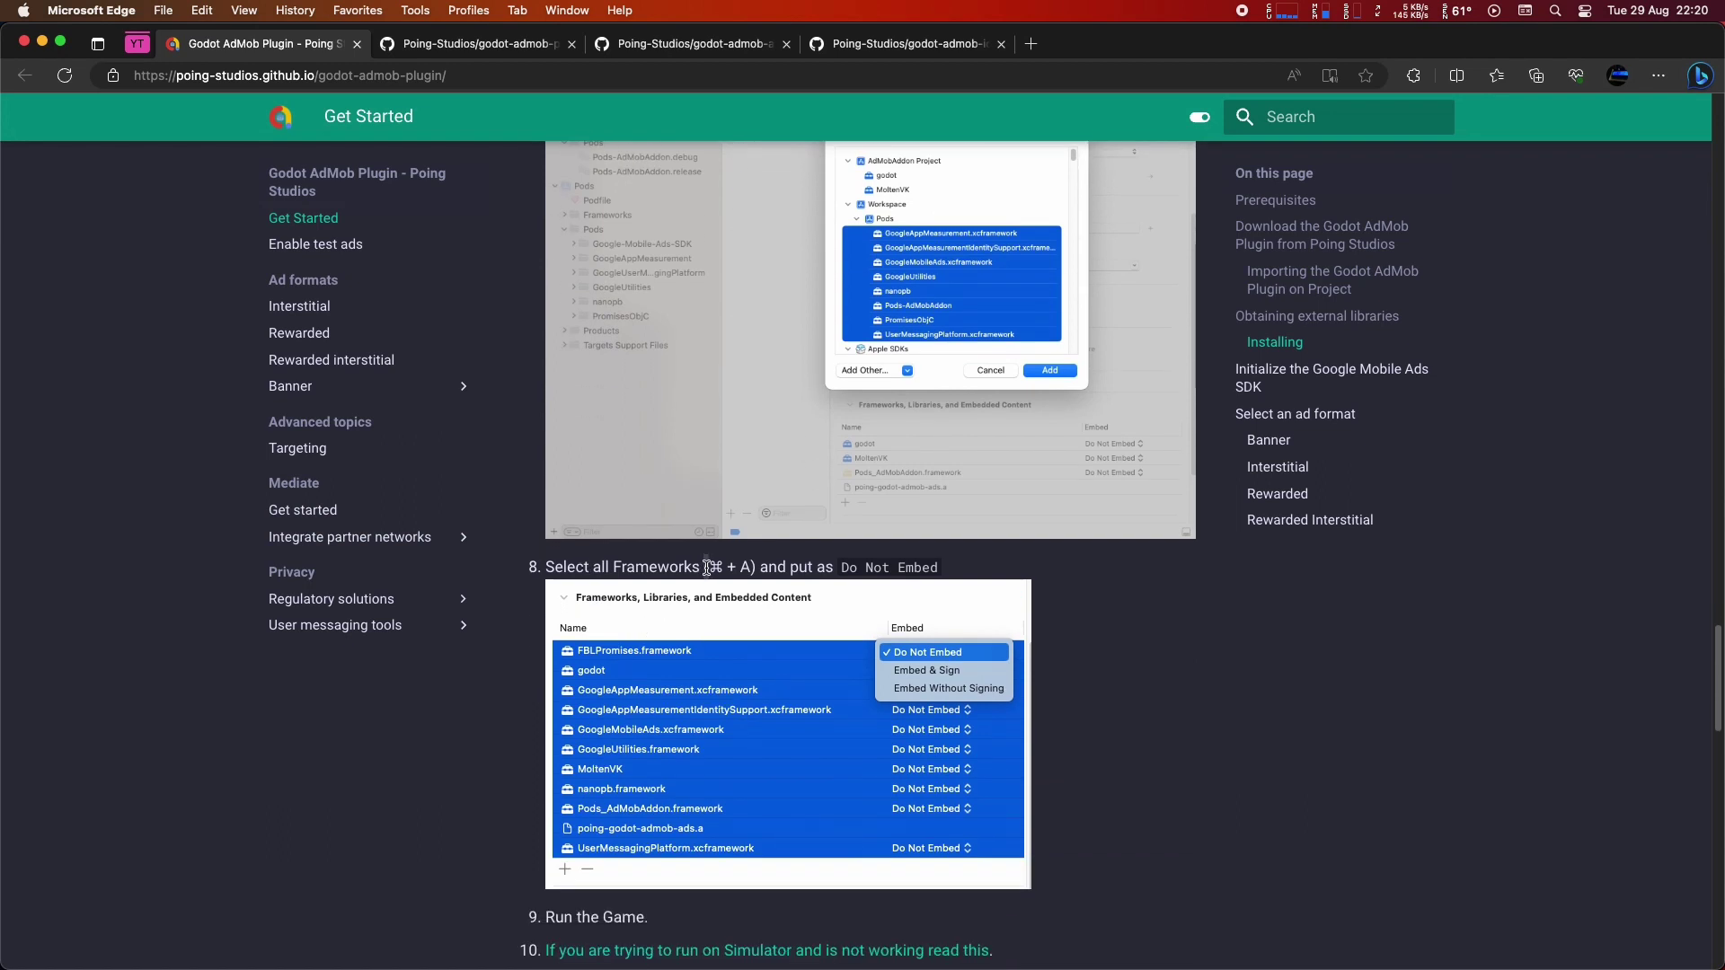
pyautogui.scroll(-3, 707, 566)
pyautogui.tripleClick(607, 753)
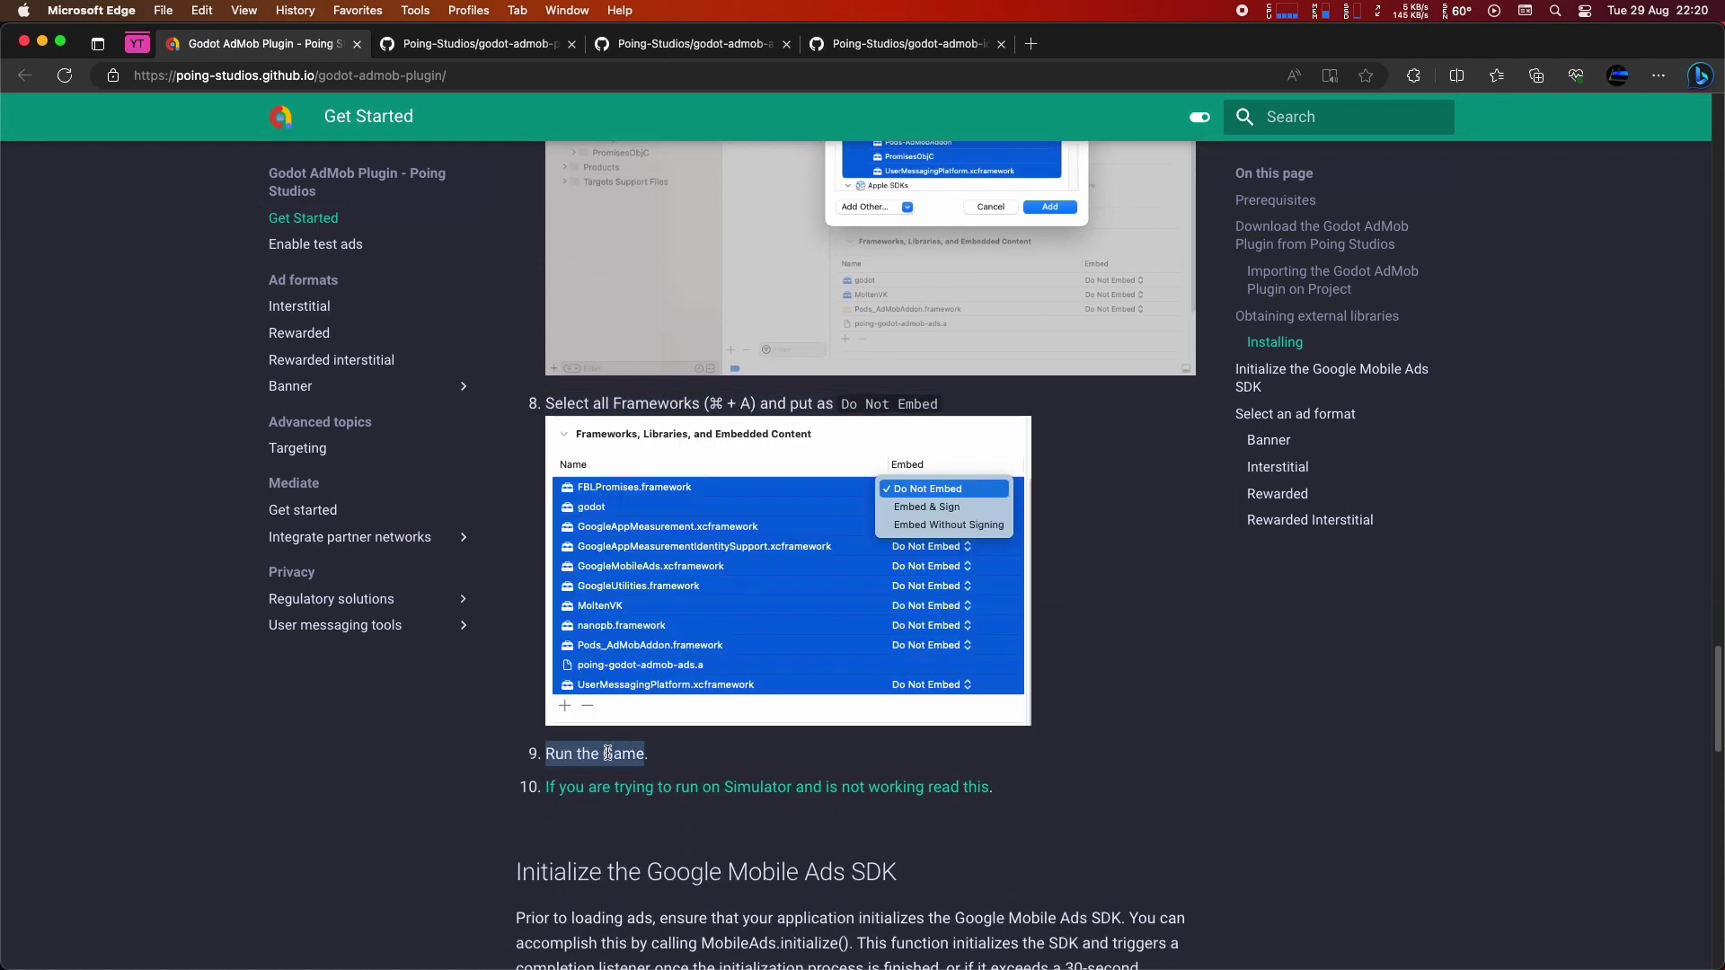
pyautogui.click(532, 789)
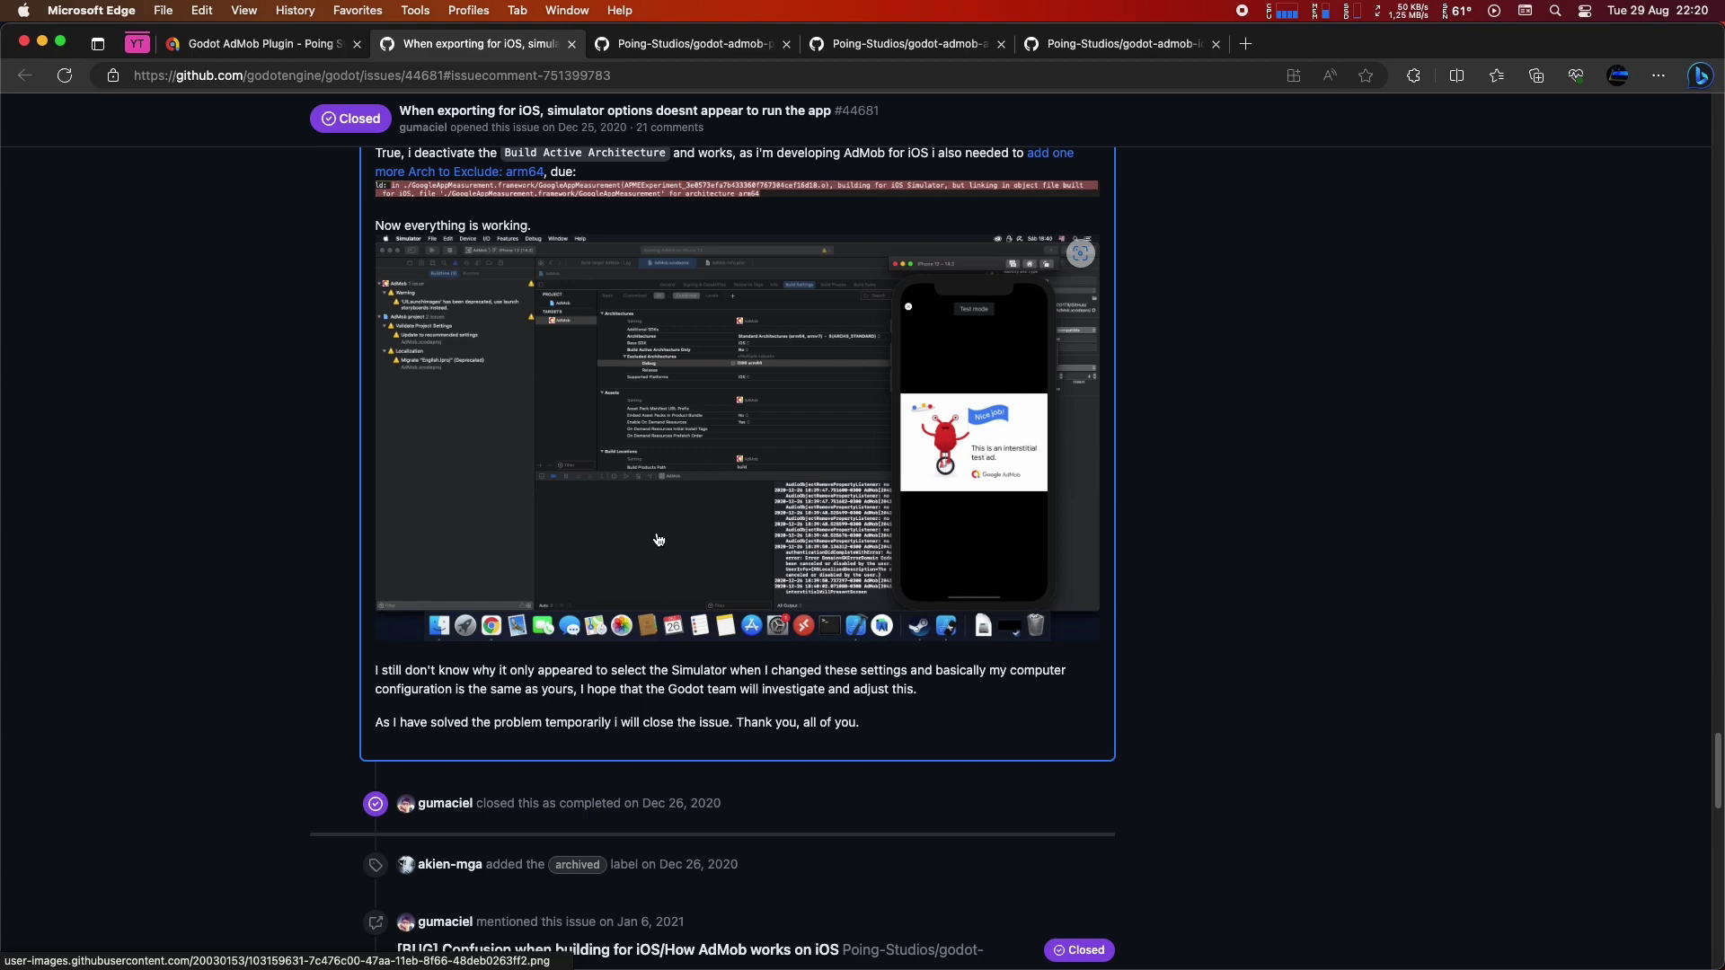
pyautogui.press('super+w')
# Add arm64 to the target's Excluded Architectures in Build Settings.
pyautogui.press('super+Tab')
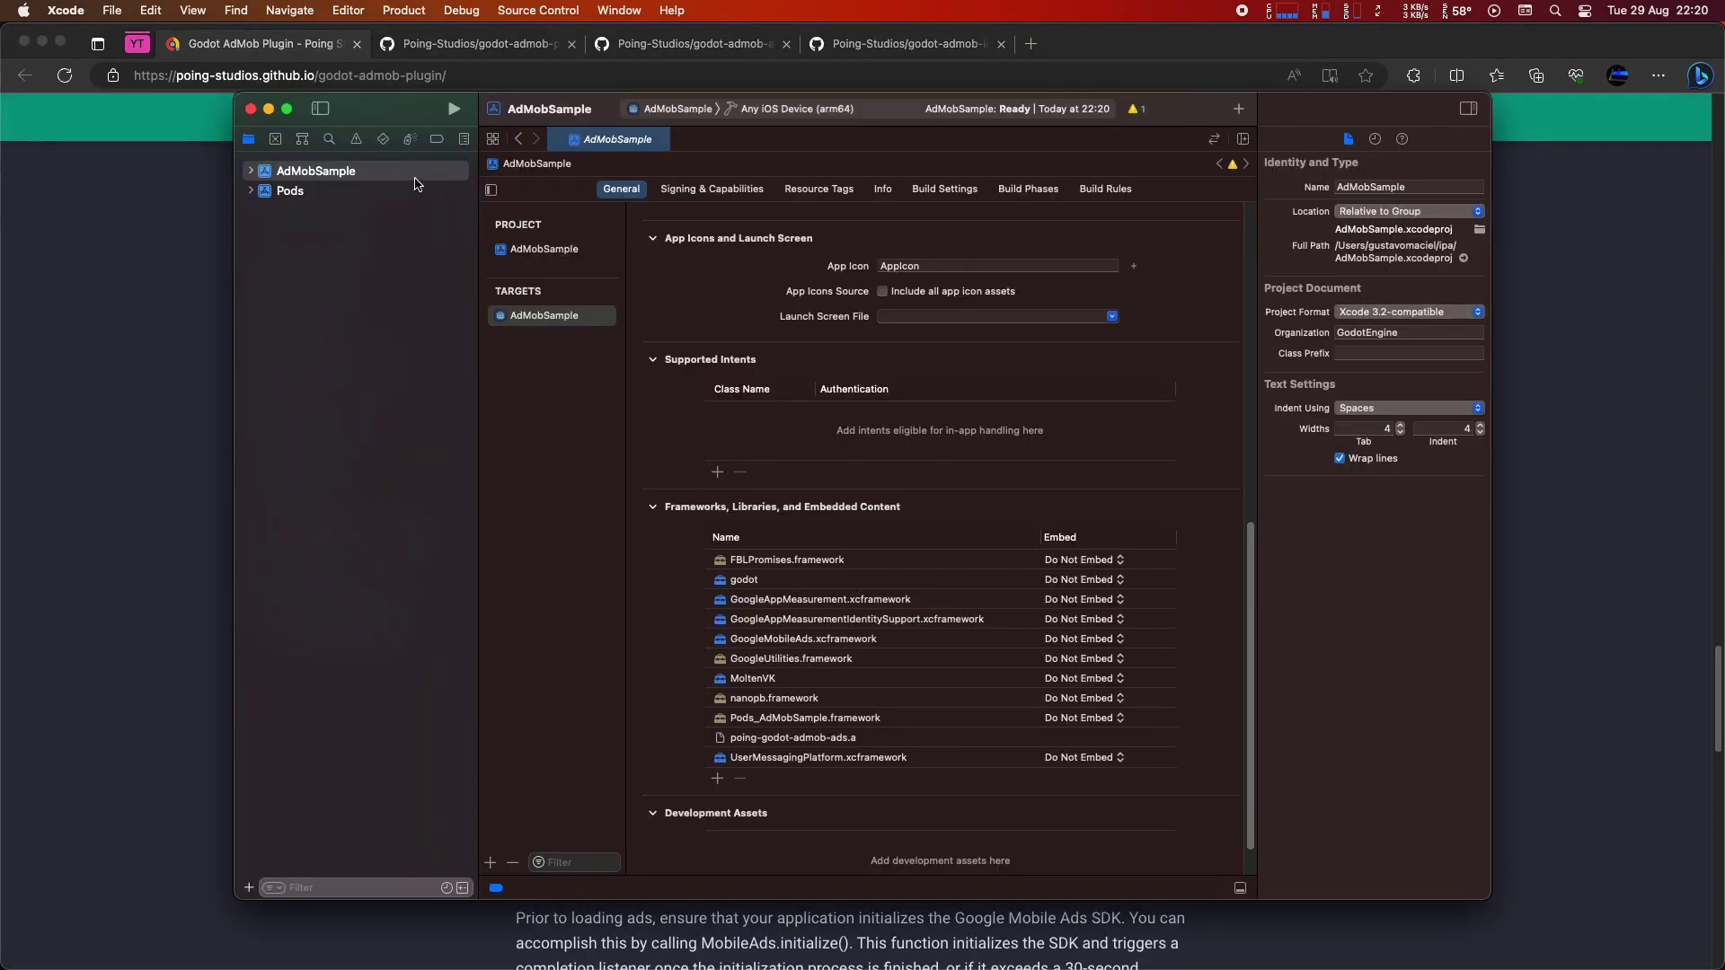
pyautogui.click(753, 109)
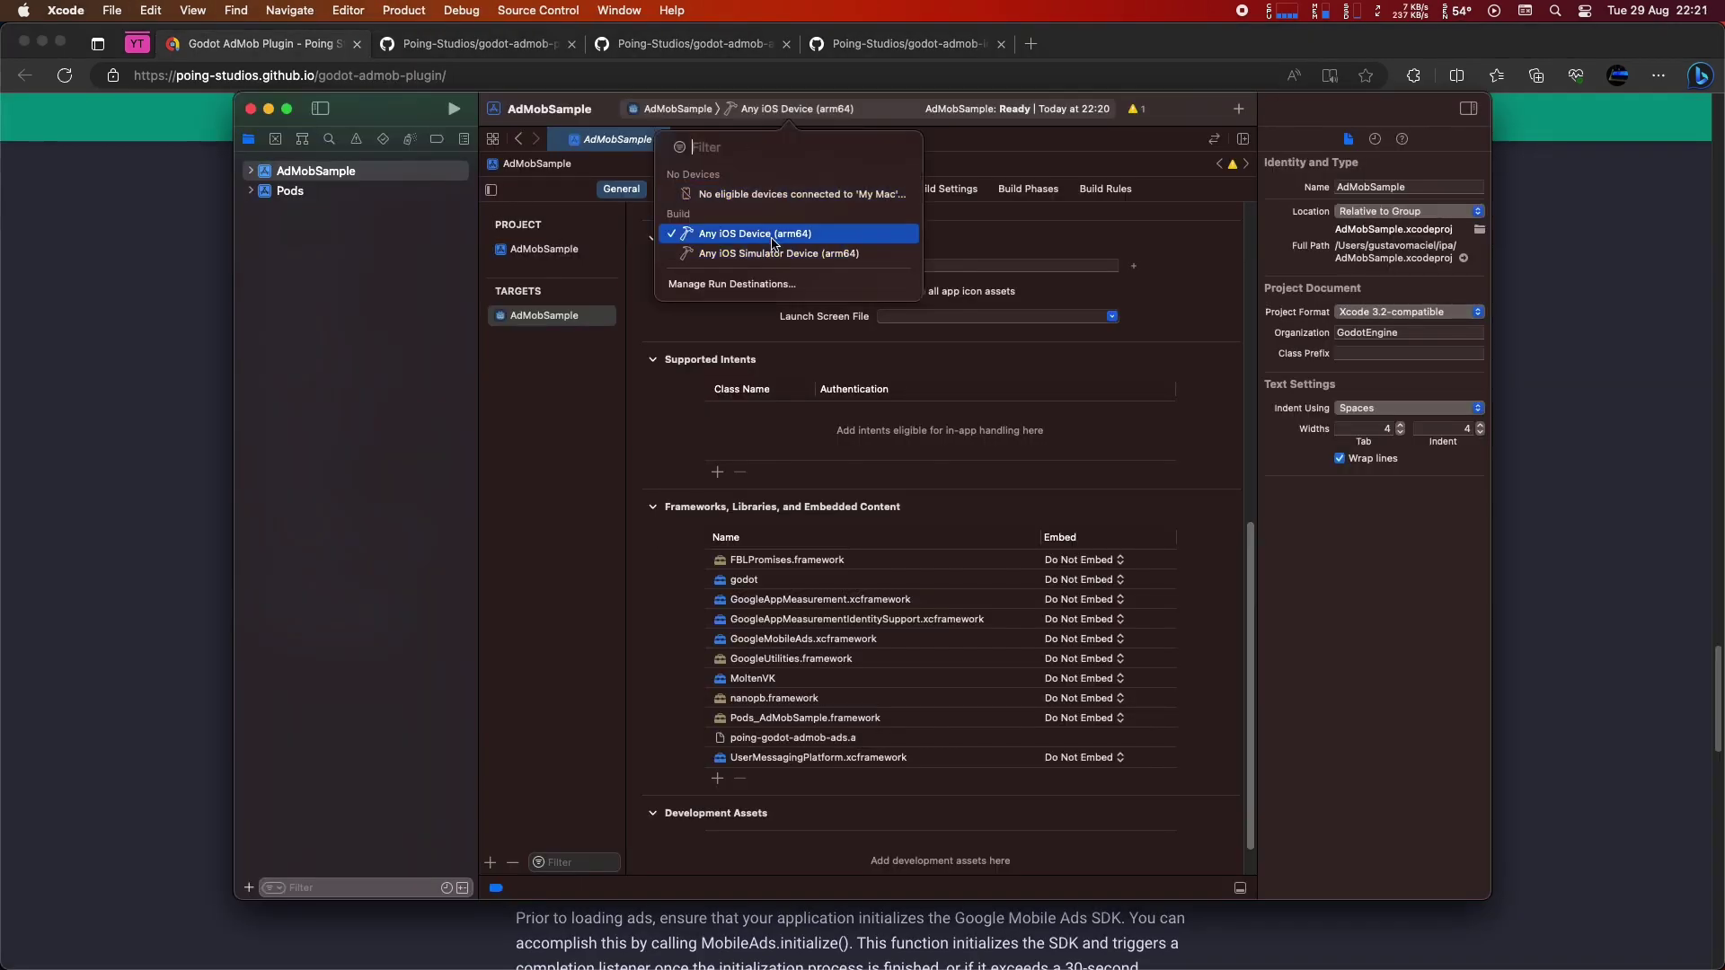
pyautogui.press('Escape')
pyautogui.click(944, 189)
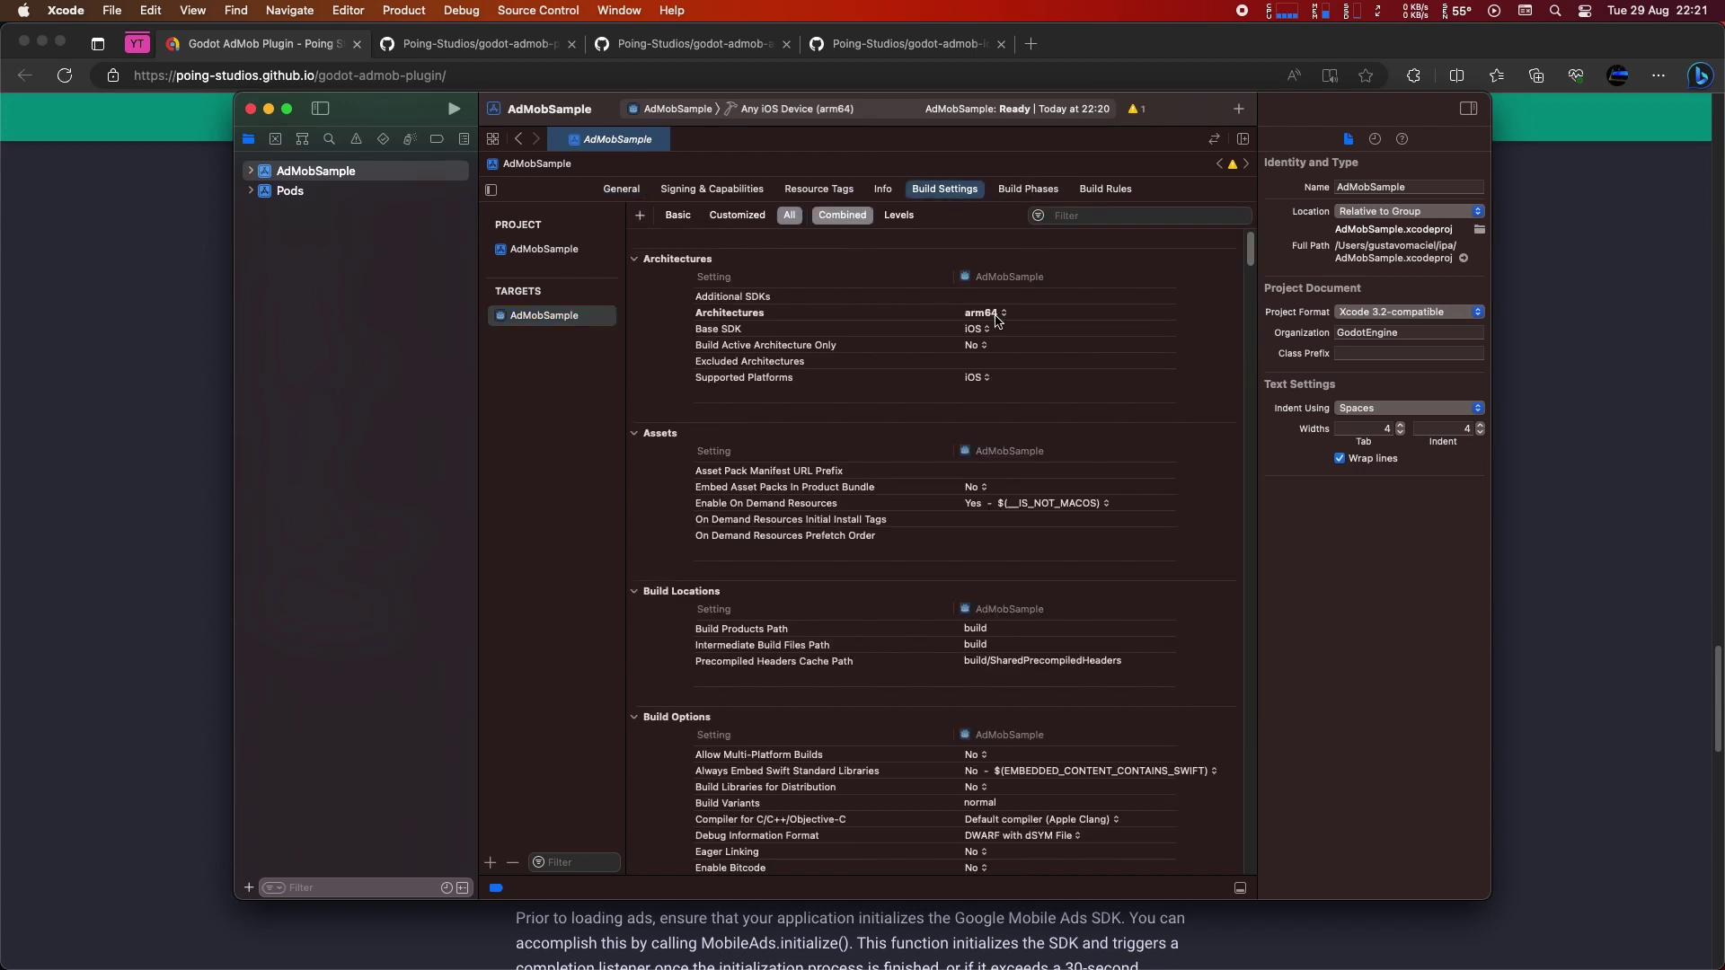
pyautogui.click(997, 314)
pyautogui.click(1011, 269)
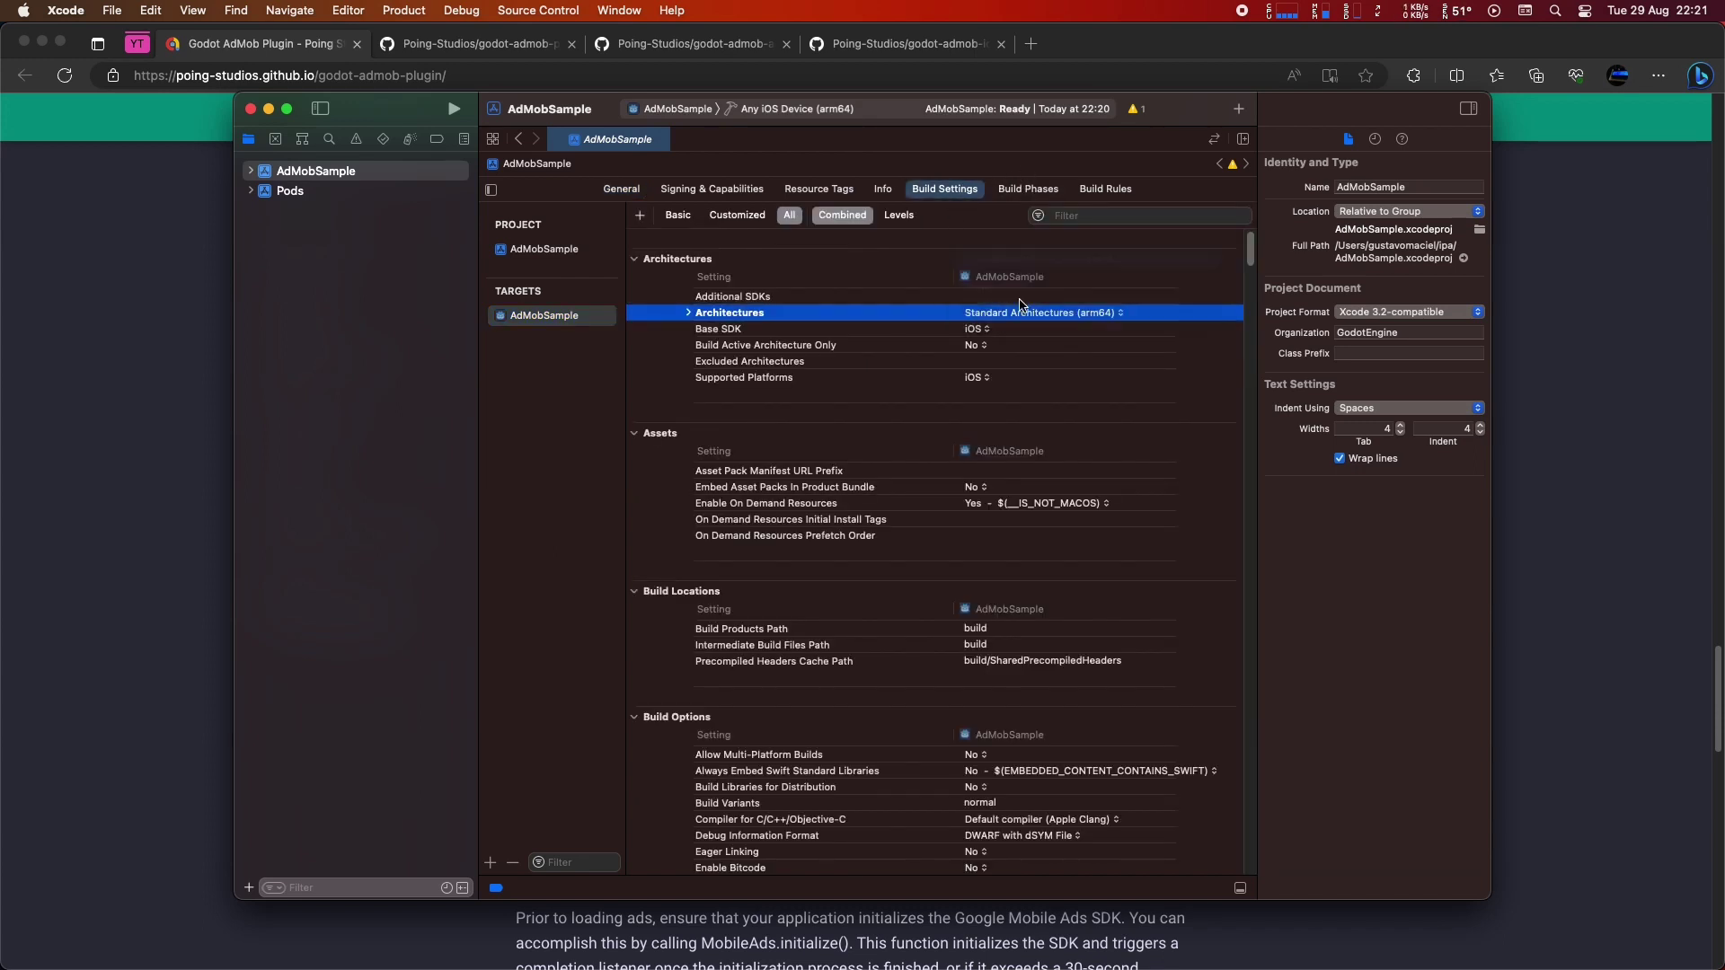
pyautogui.doubleClick(997, 362)
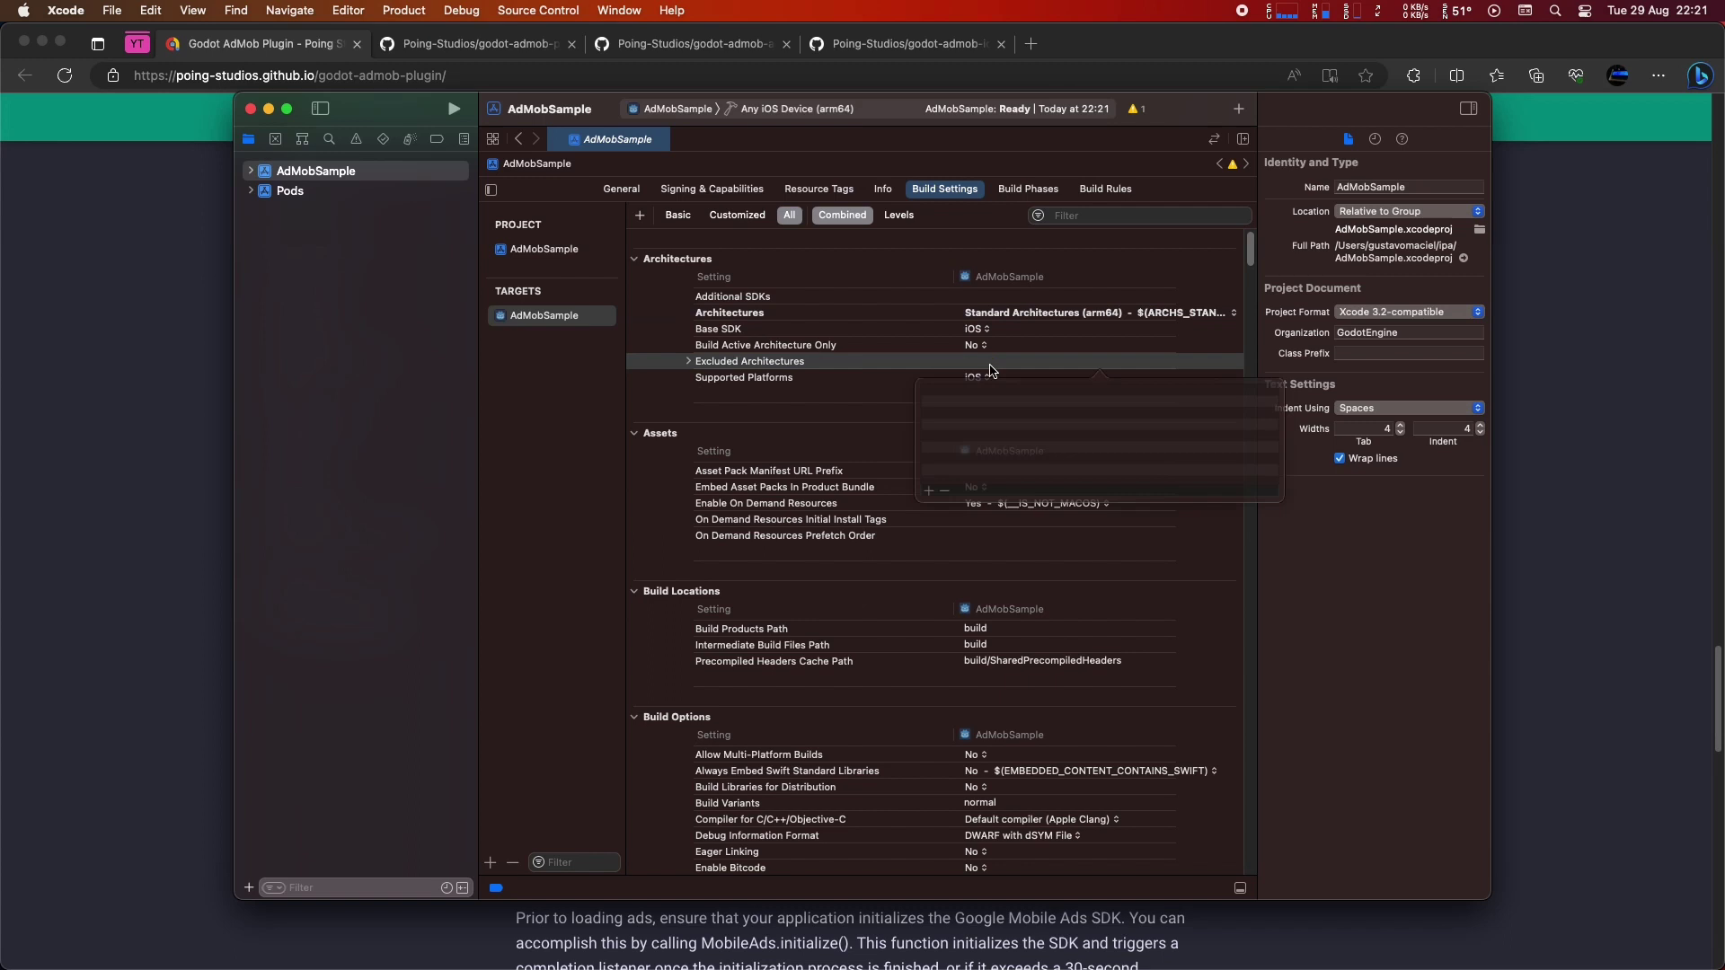
pyautogui.click(893, 521)
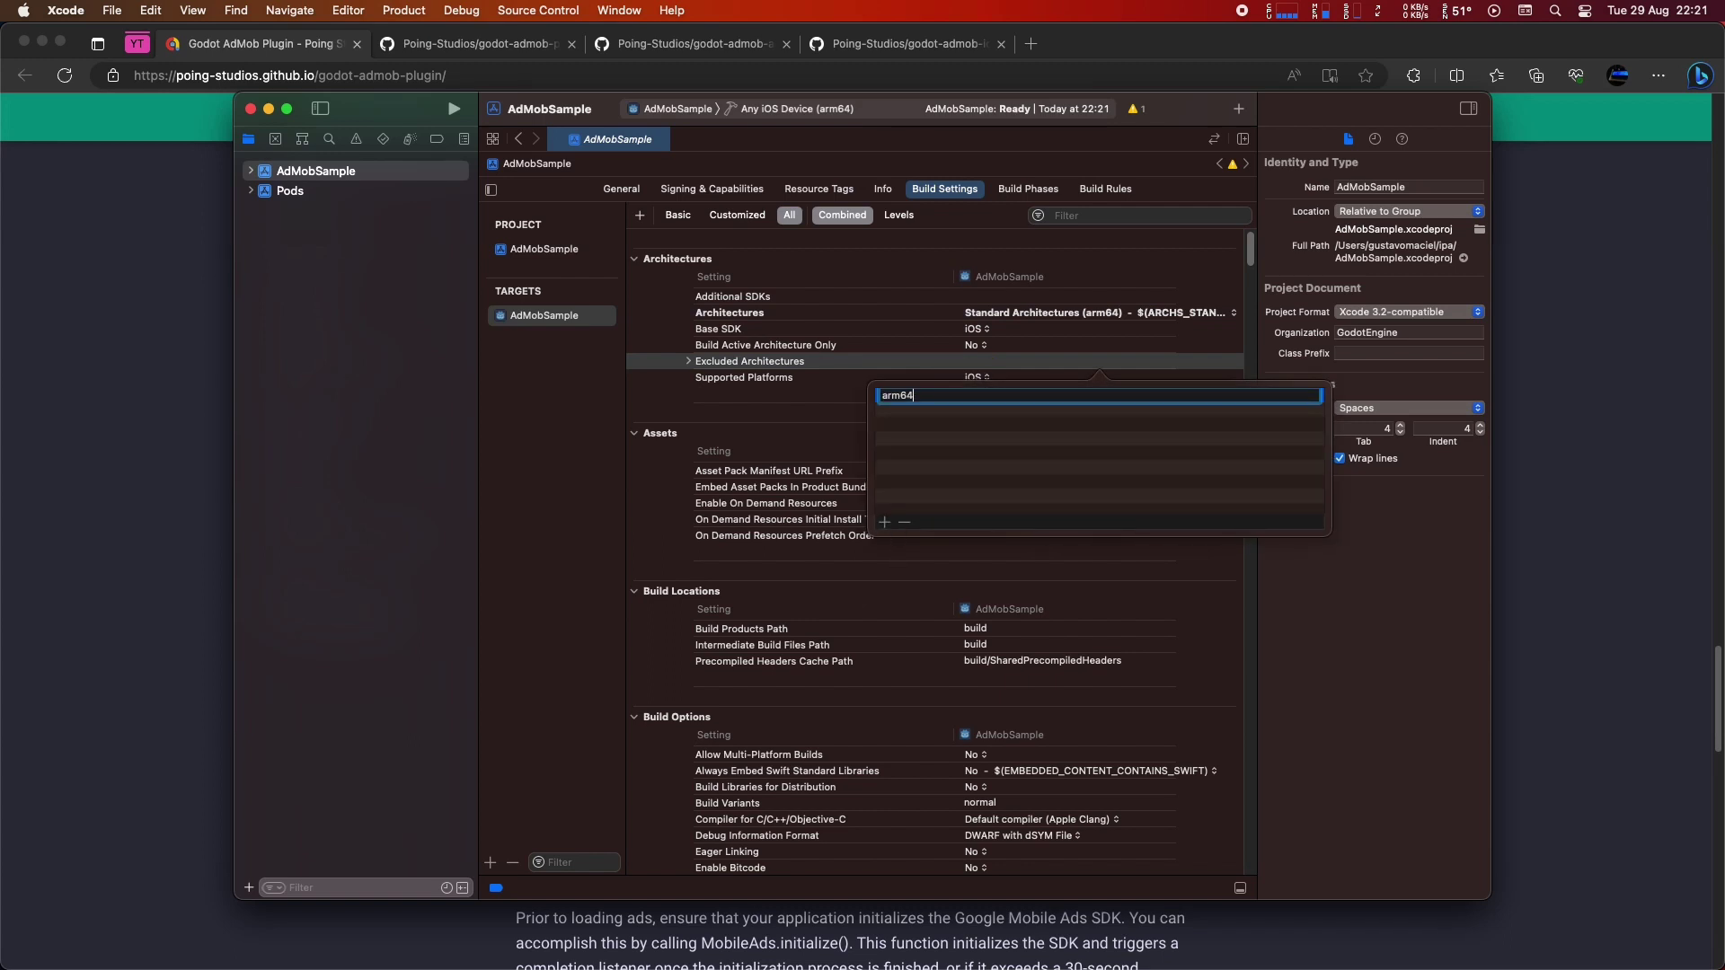
pyautogui.press('Return')
pyautogui.click(608, 350)
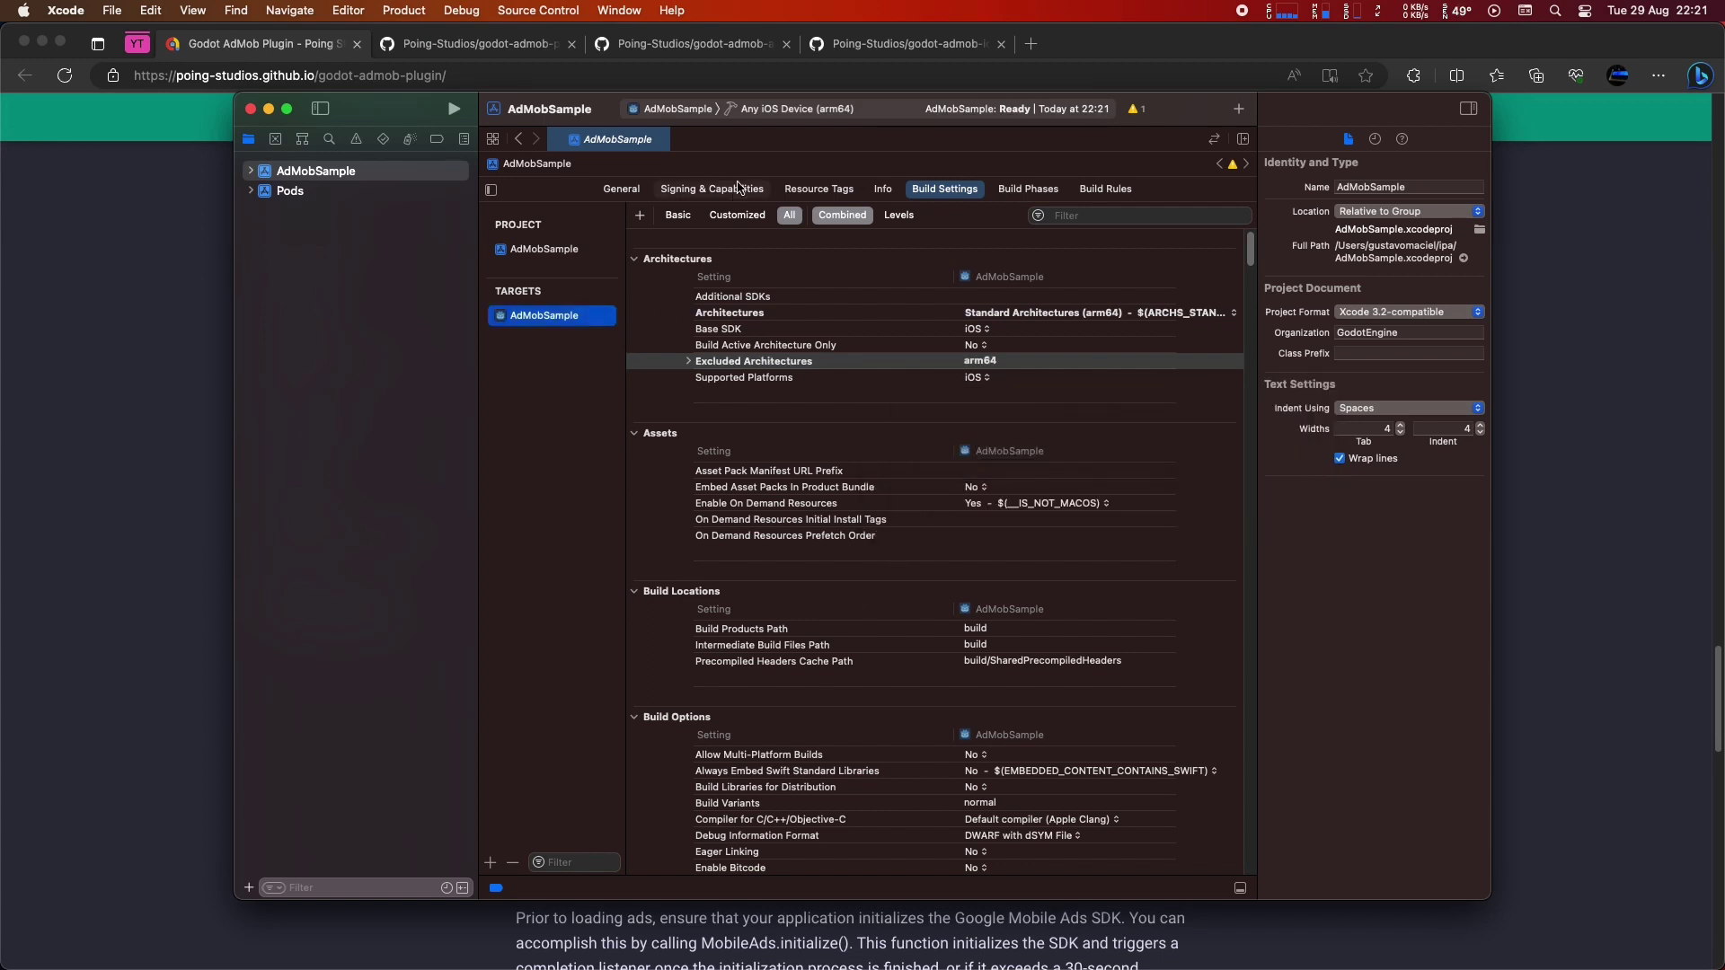
# Choose iPhone 14 Pro as run destination and build and run the app.
pyautogui.click(773, 110)
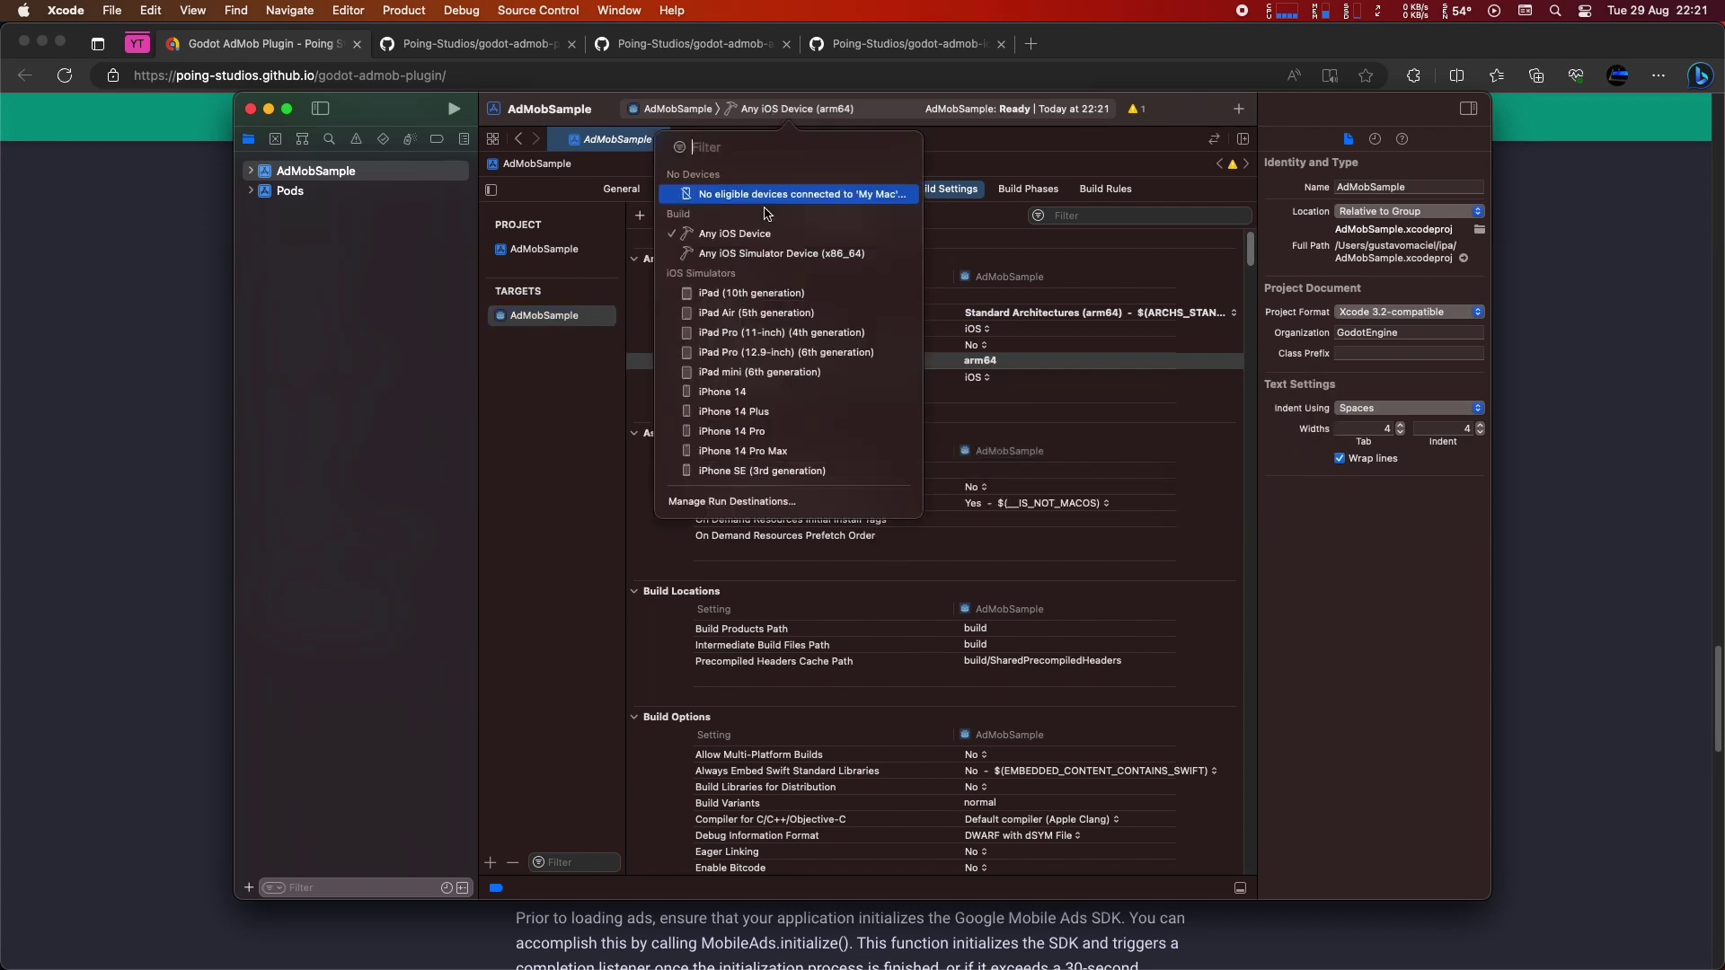
pyautogui.click(750, 432)
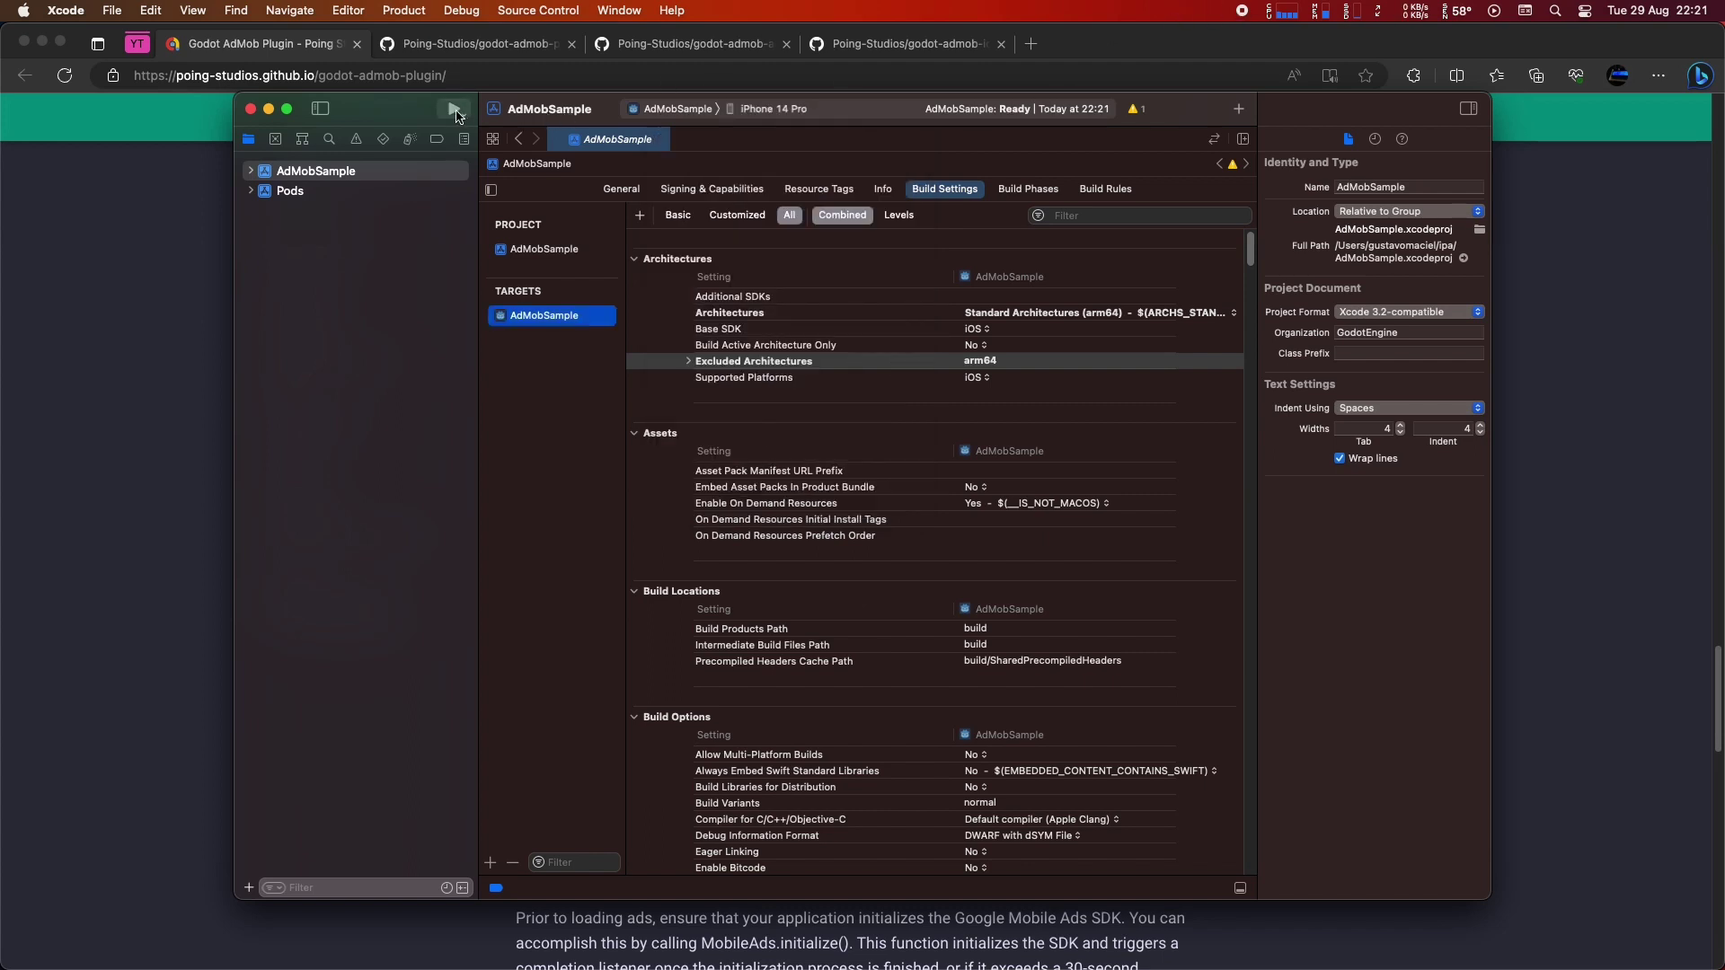
pyautogui.click(454, 109)
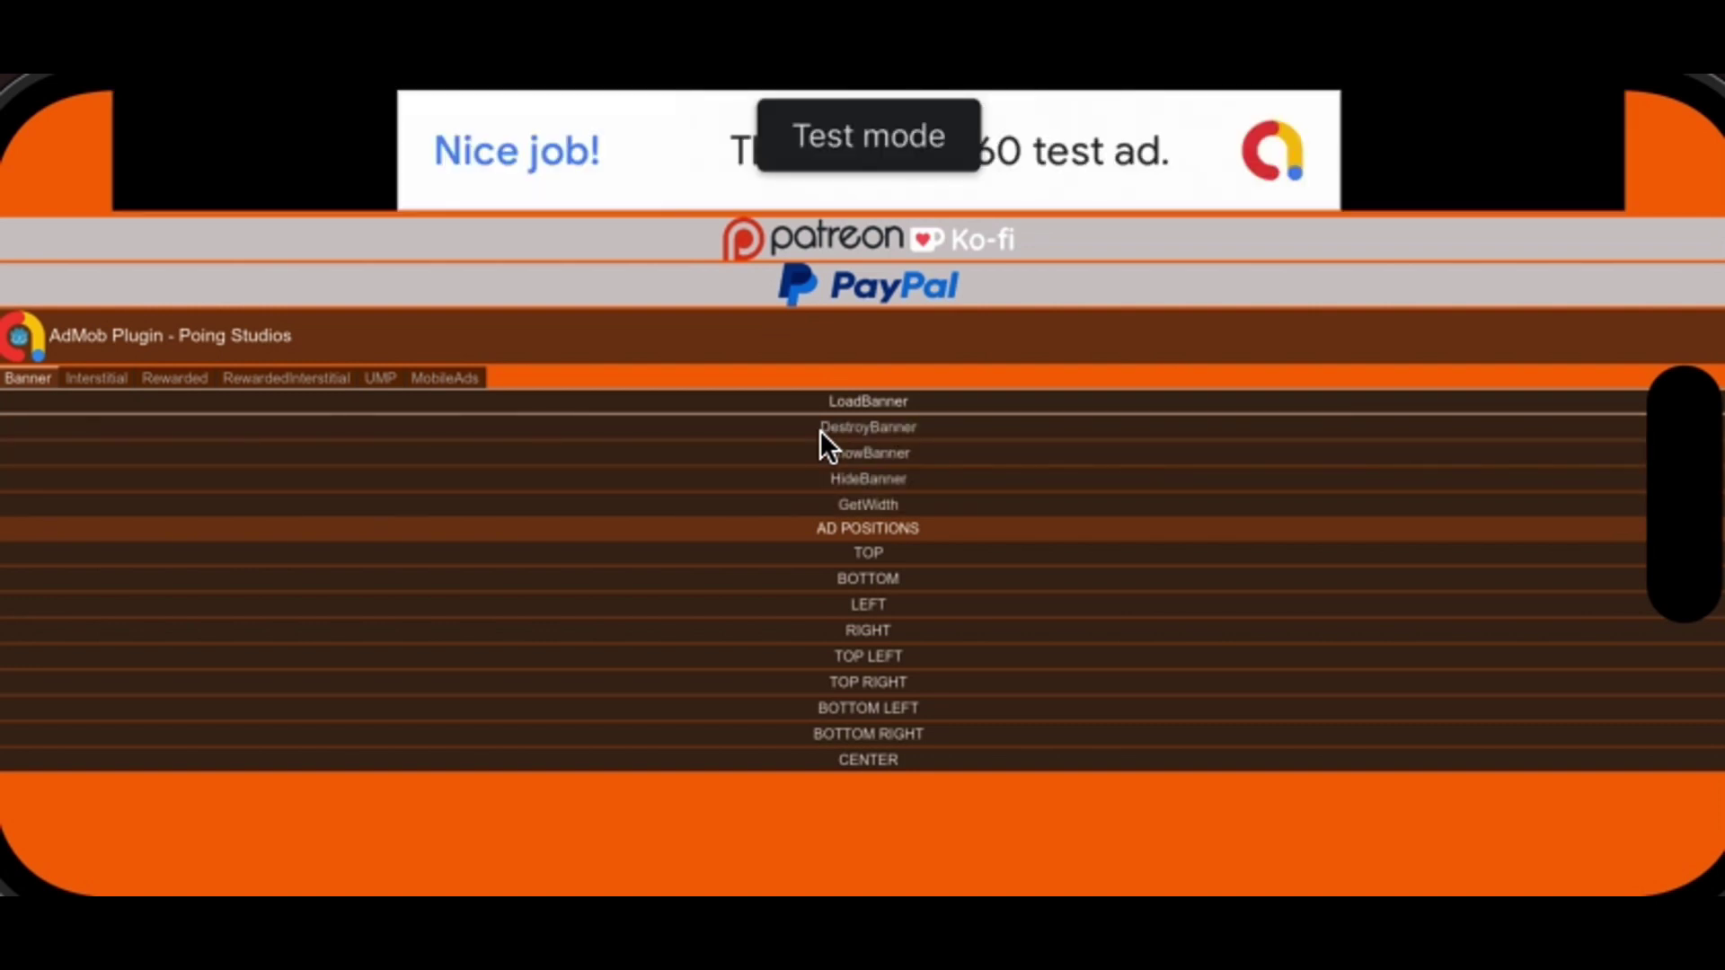
# Destroy the test banner, reload it at the bottom position, then destroy it again.
pyautogui.click(821, 429)
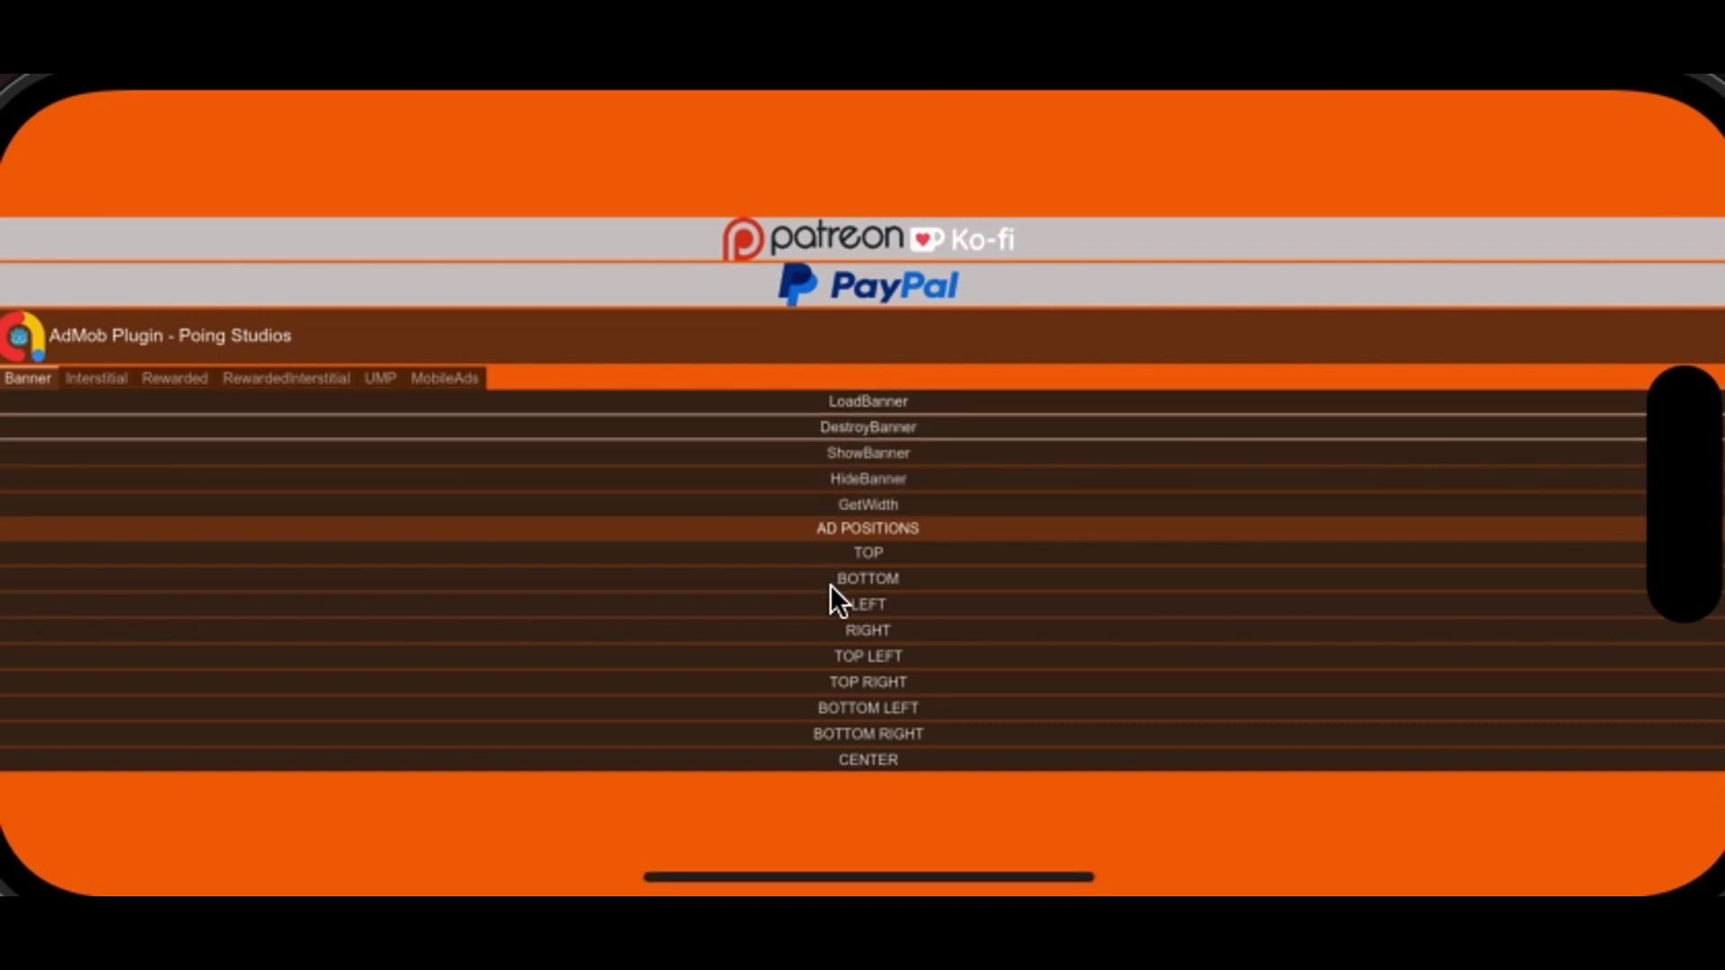
pyautogui.click(830, 581)
pyautogui.click(802, 409)
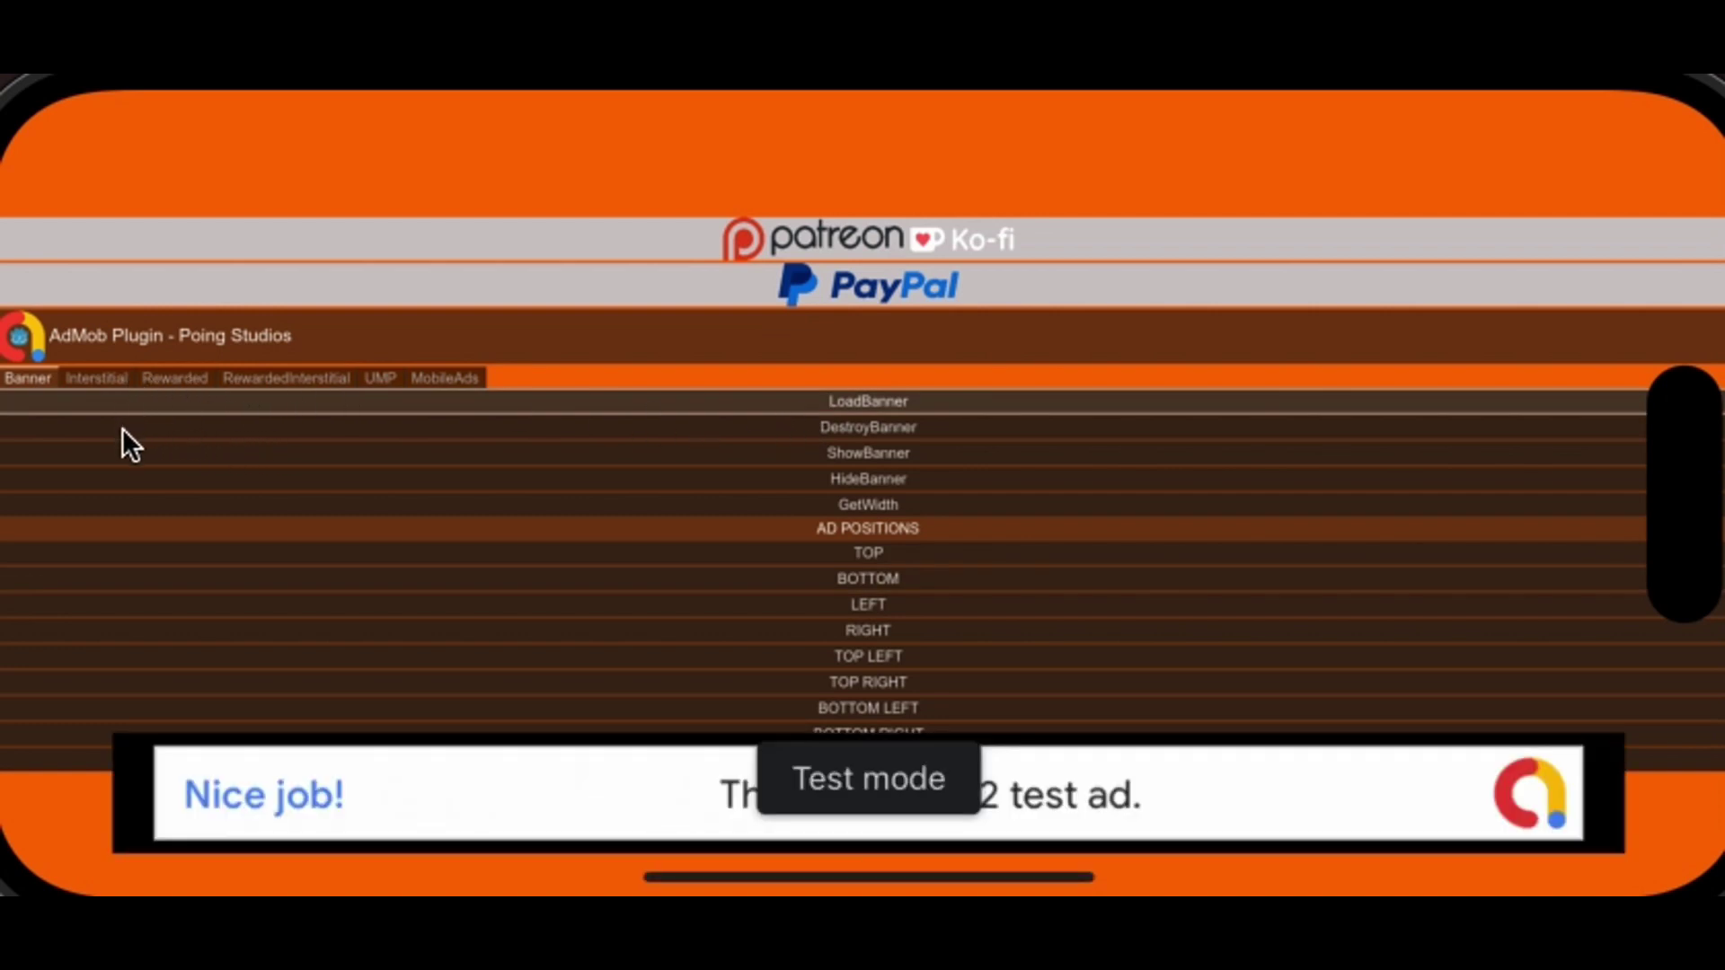
pyautogui.click(123, 427)
# Load and show an interstitial test ad, then close it.
pyautogui.click(97, 380)
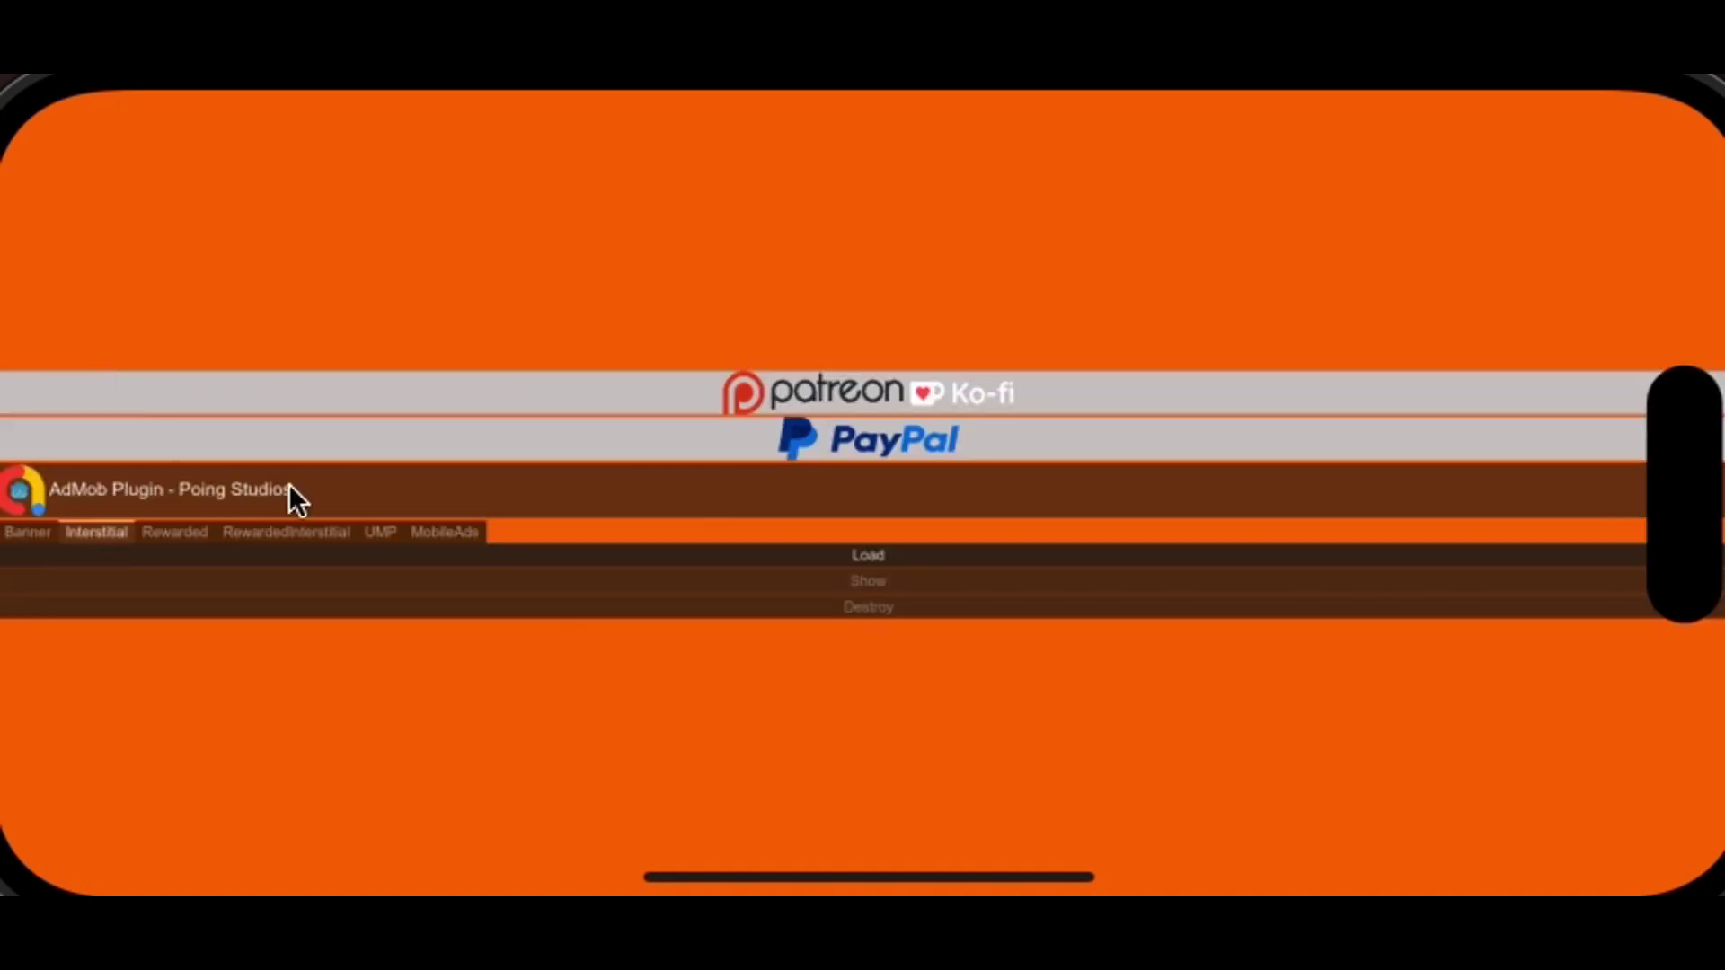
pyautogui.click(528, 557)
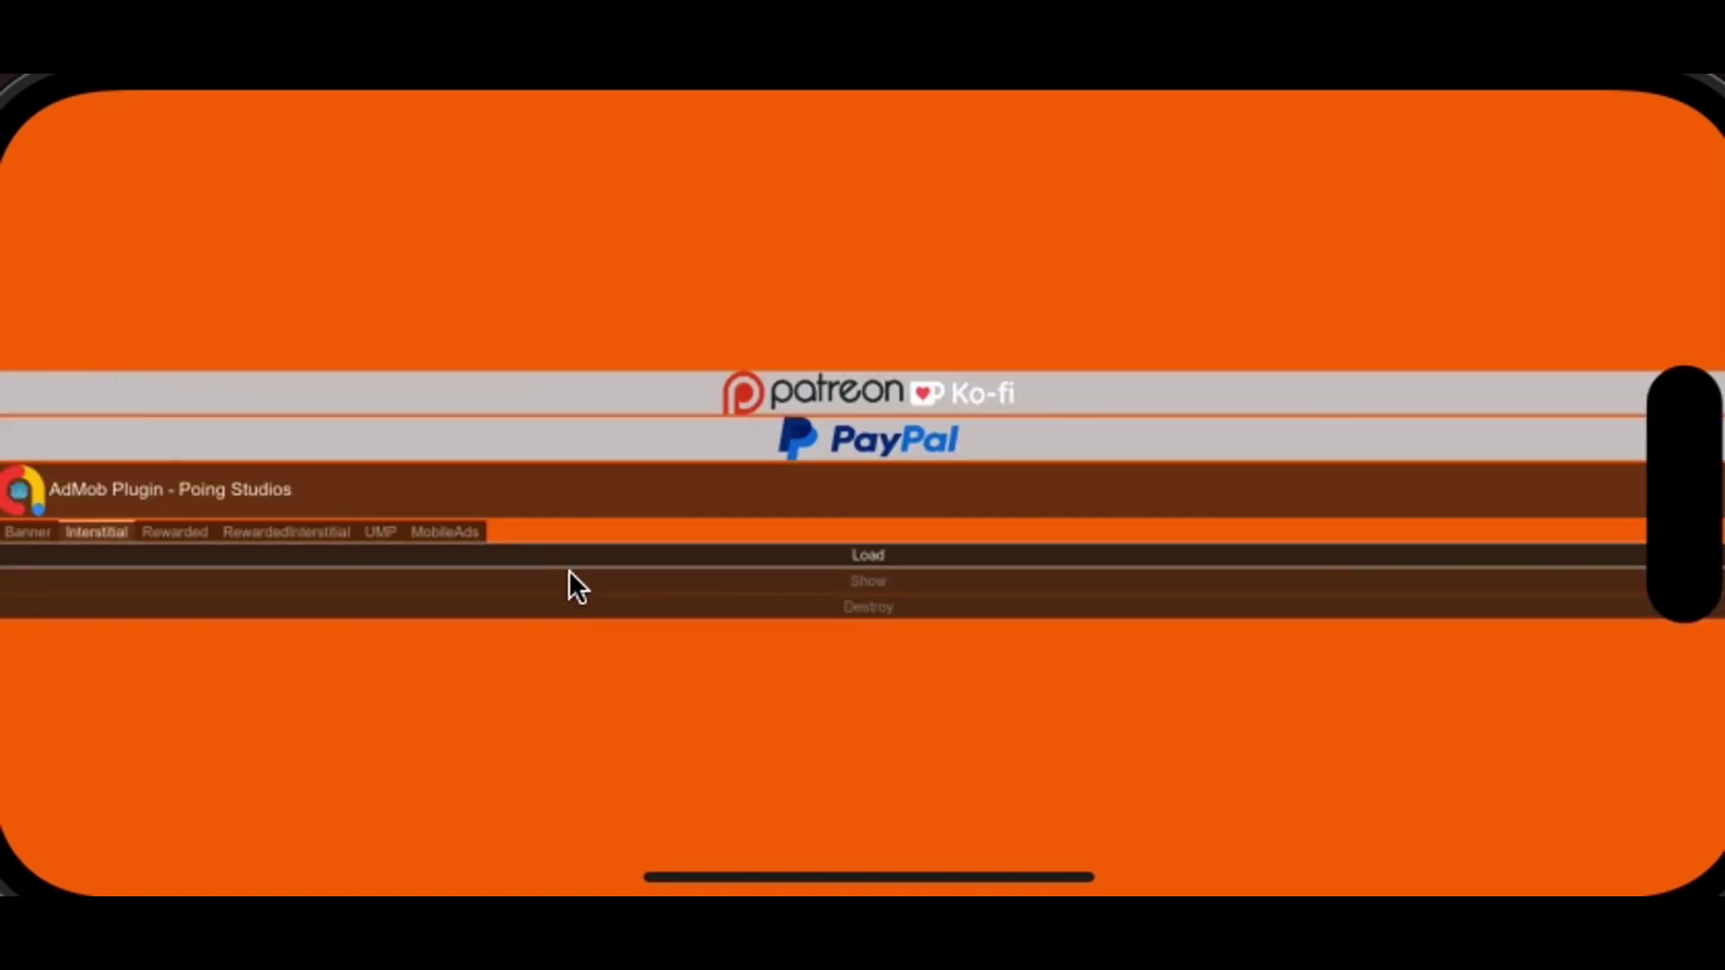
pyautogui.click(656, 588)
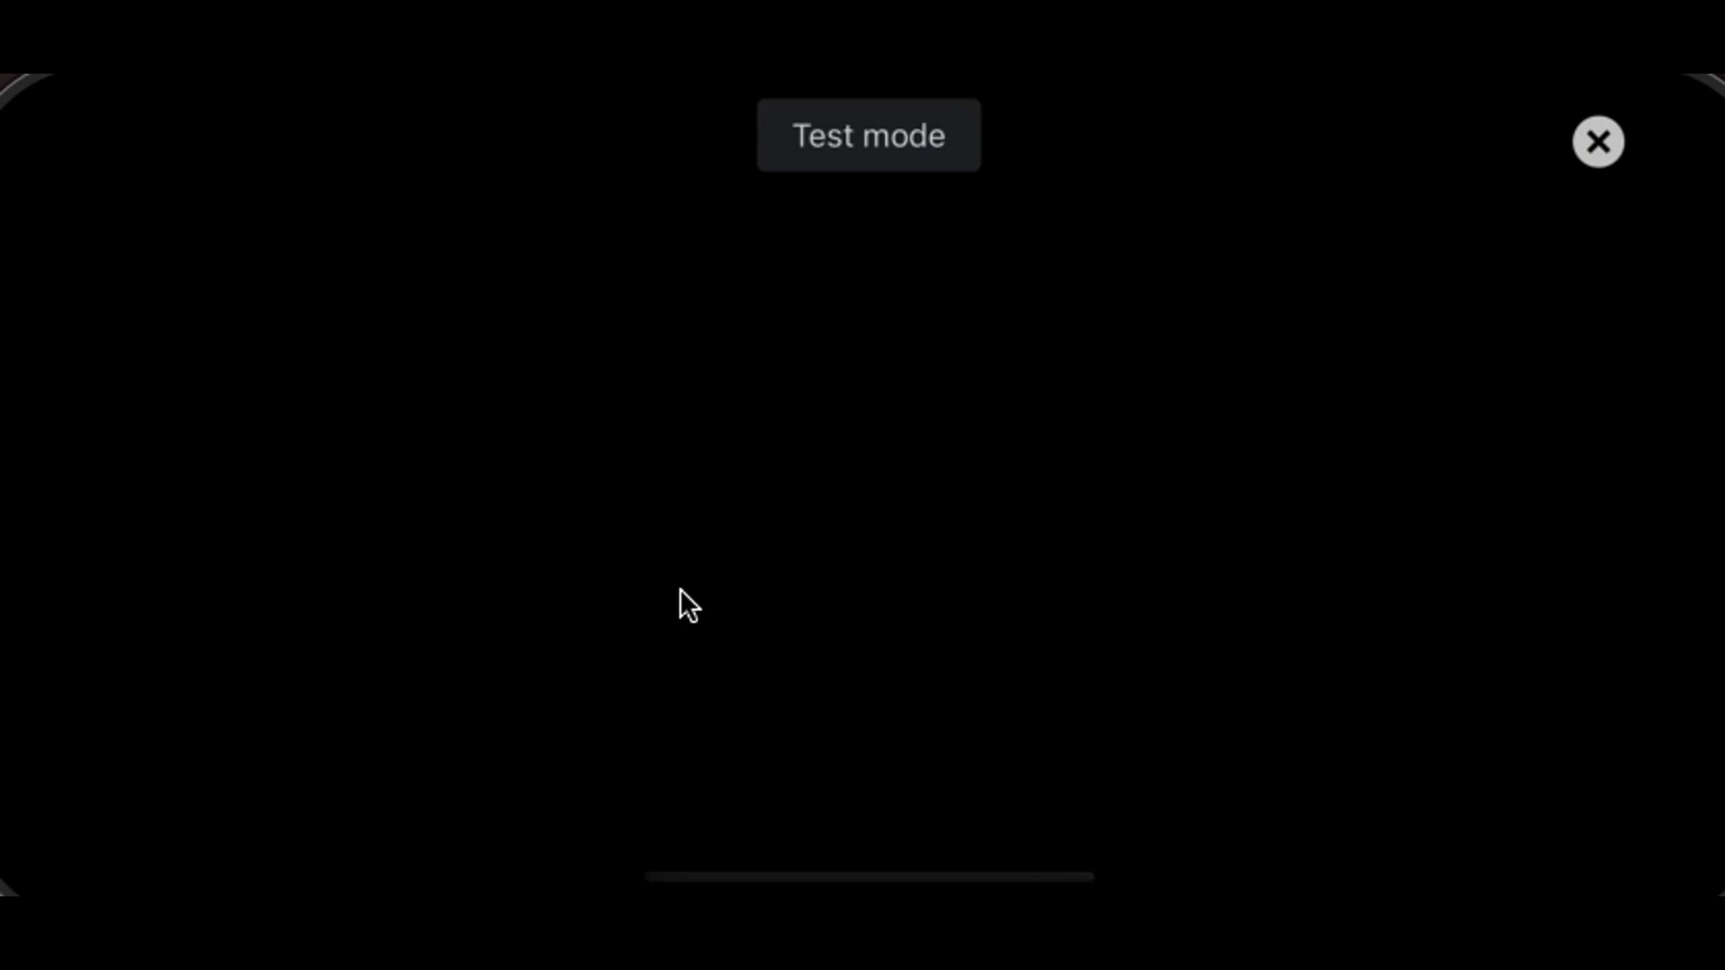
pyautogui.click(1597, 143)
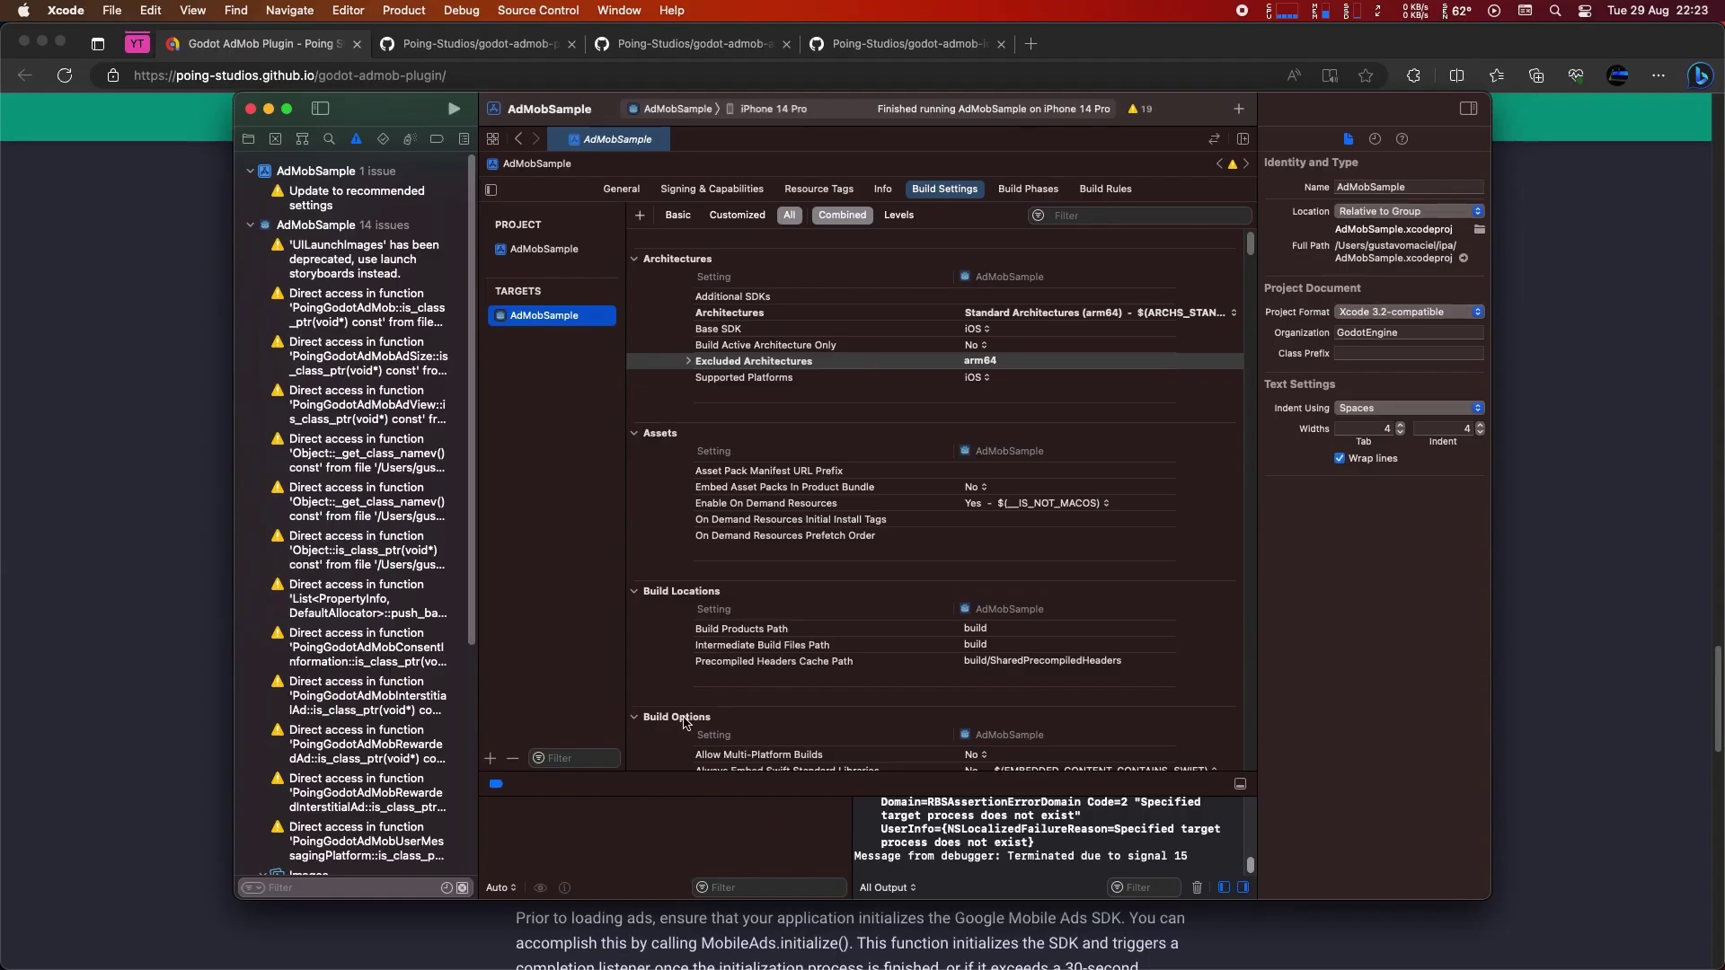
# Read through the Get Started page's SDK and mediation paragraphs in the plugin docs.
pyautogui.click(131, 498)
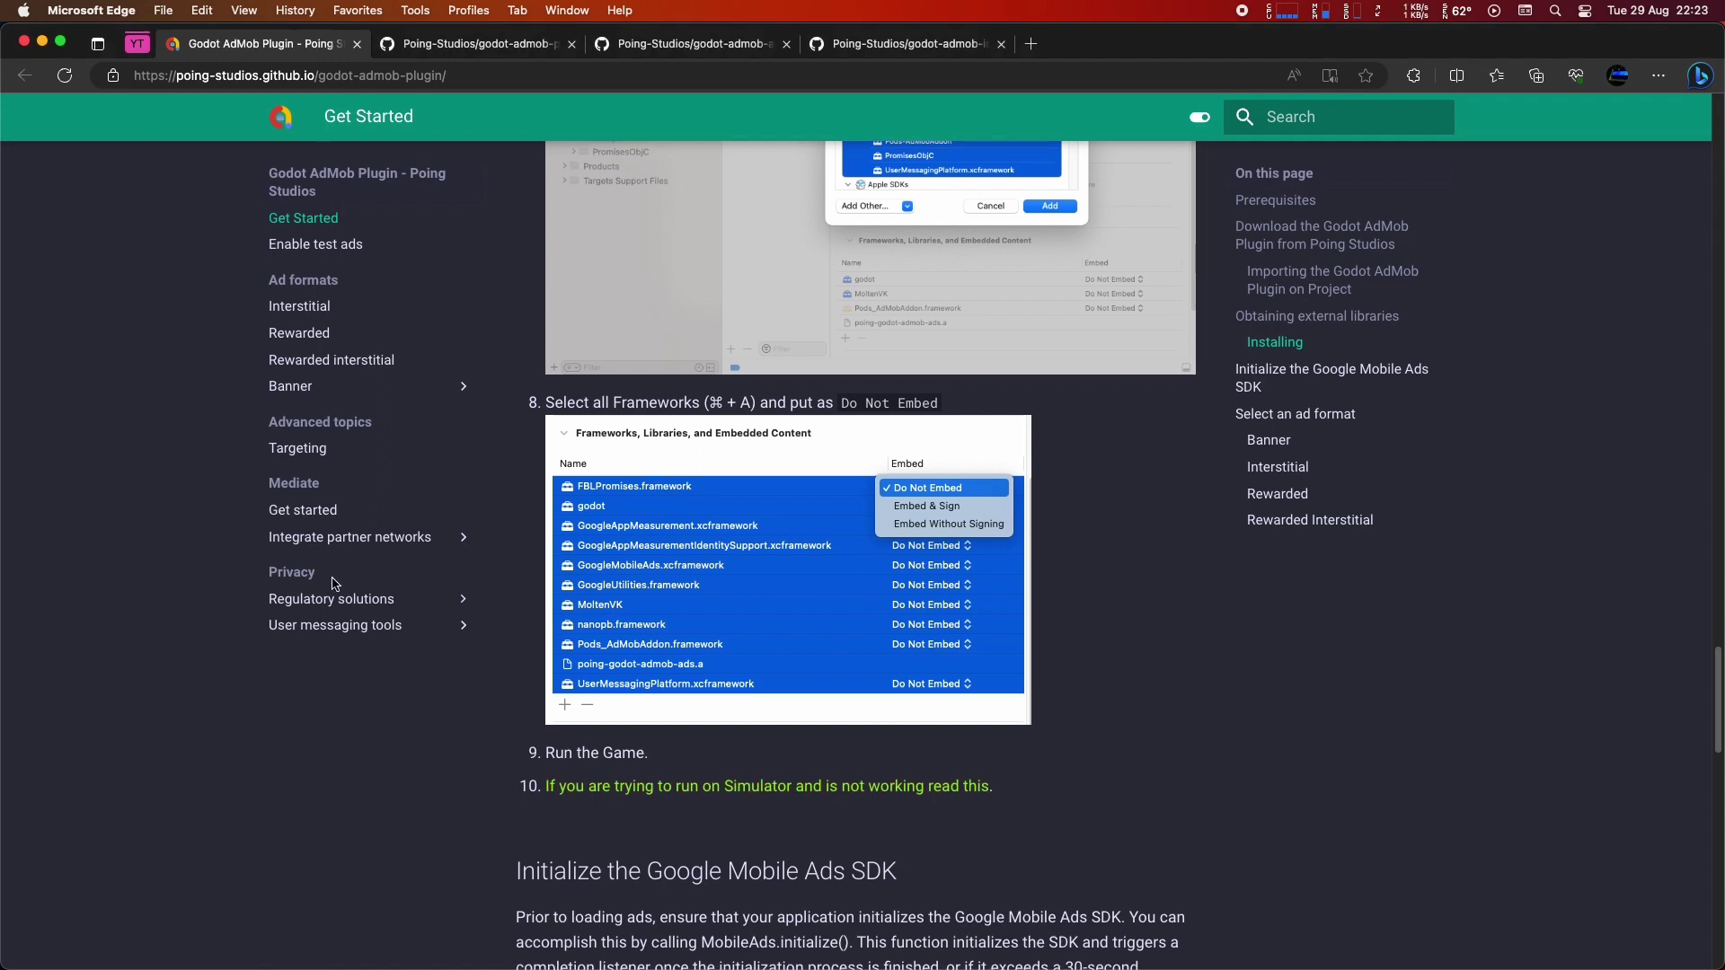
pyautogui.scroll(-3, 478, 599)
pyautogui.scroll(-5, 477, 599)
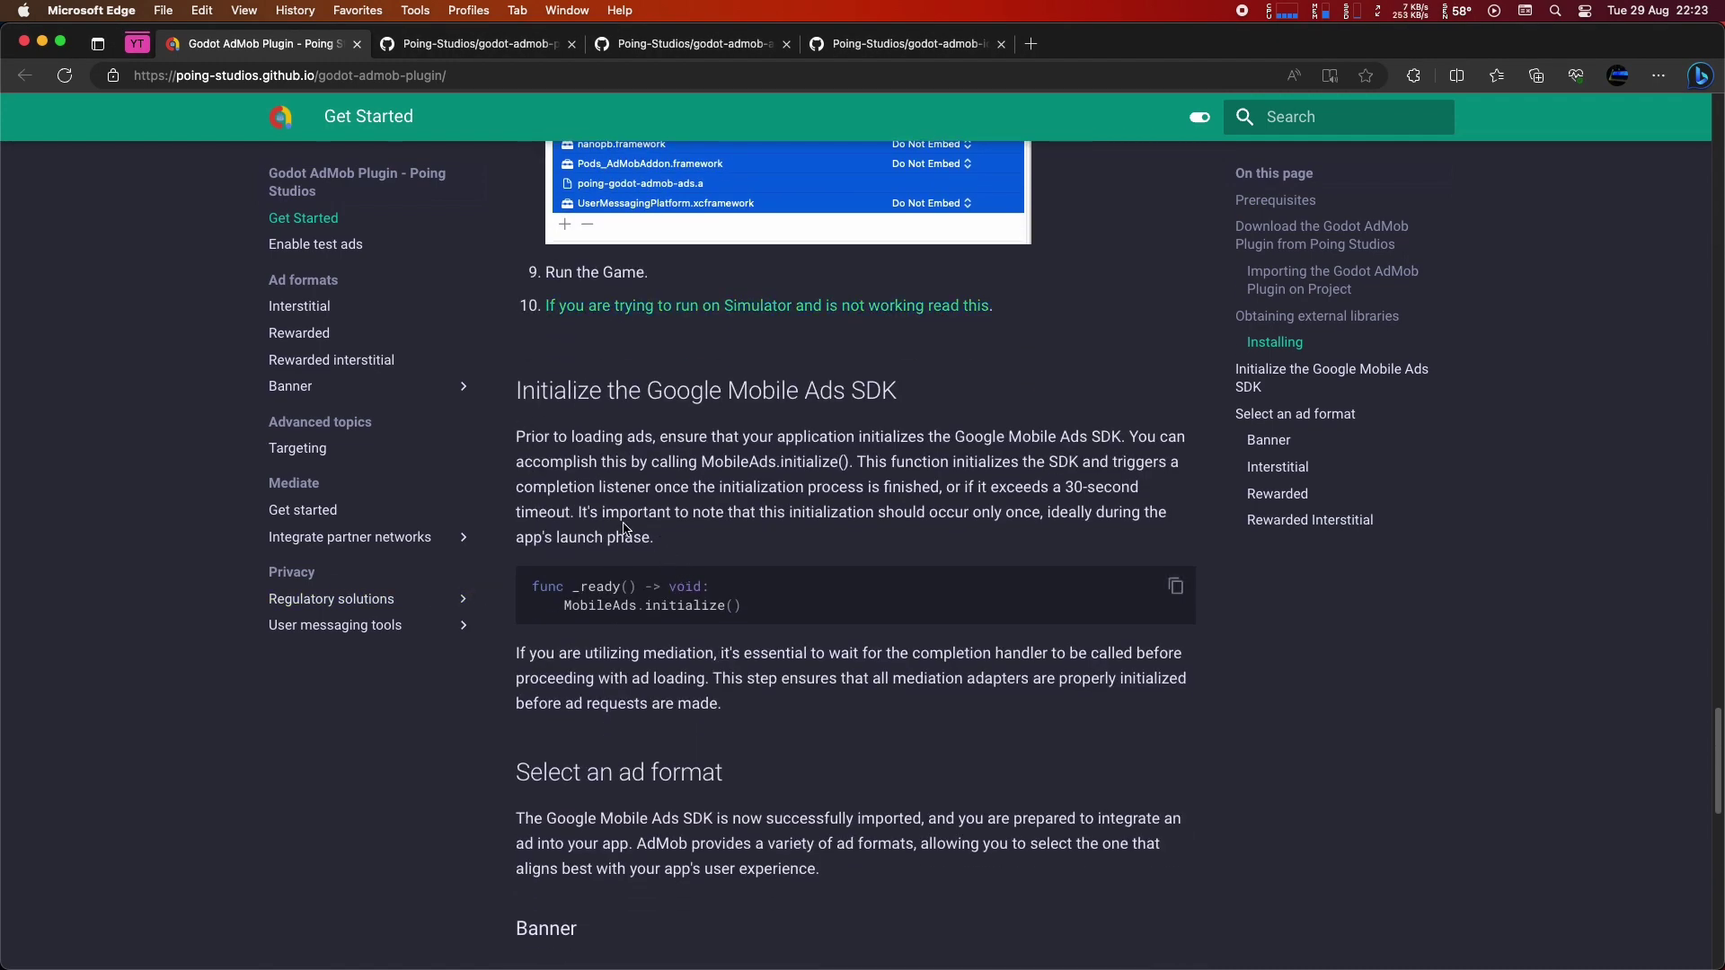
pyautogui.moveTo(517, 462); pyautogui.dragTo(667, 574)
pyautogui.click(666, 574)
pyautogui.scroll(-3, 614, 590)
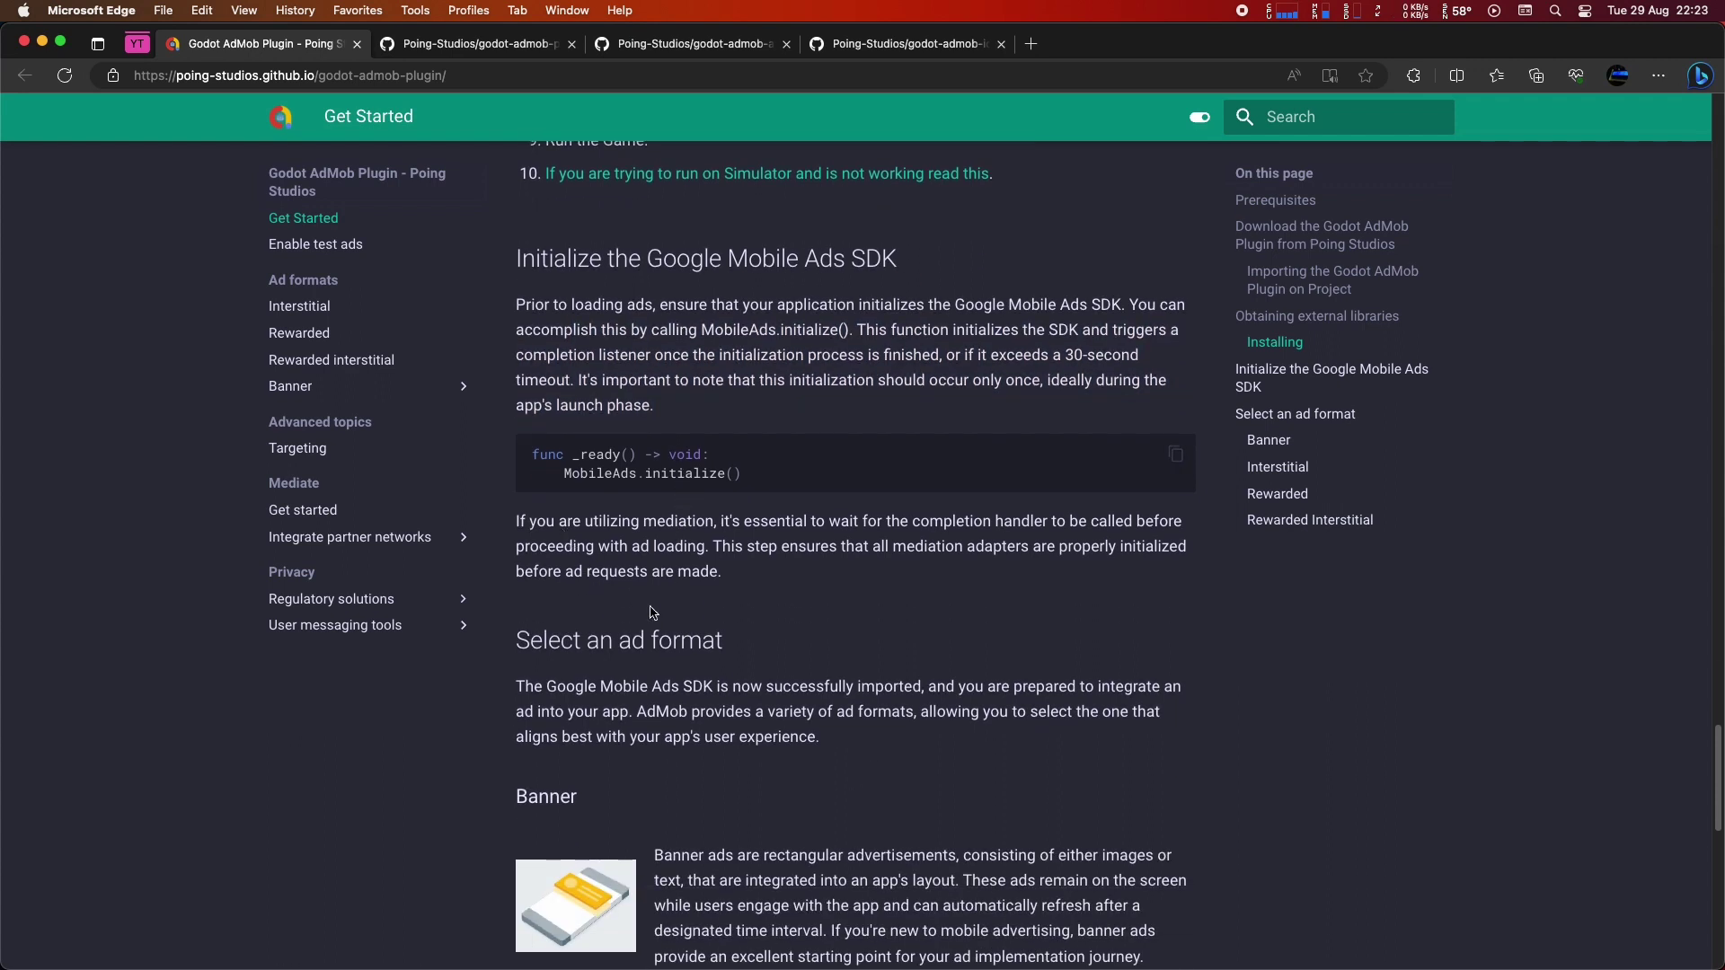
pyautogui.moveTo(516, 521); pyautogui.dragTo(644, 607)
pyautogui.click(645, 607)
pyautogui.scroll(-3, 629, 593)
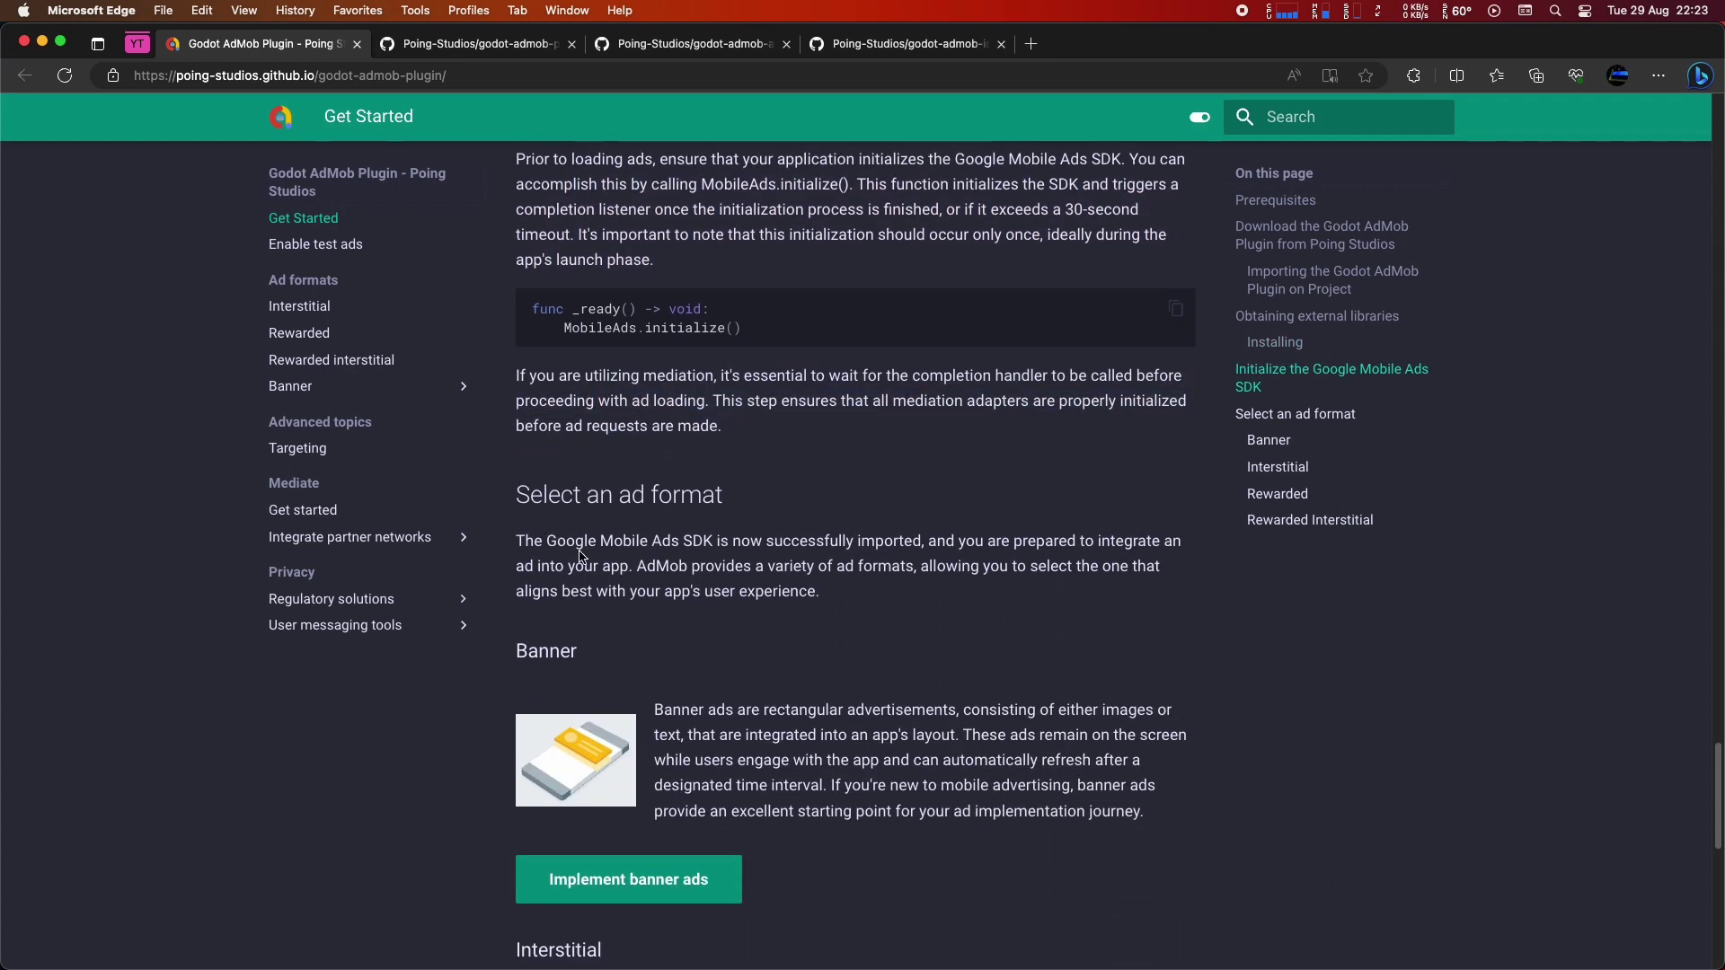
pyautogui.scroll(-3, 582, 557)
pyautogui.scroll(-1, 633, 692)
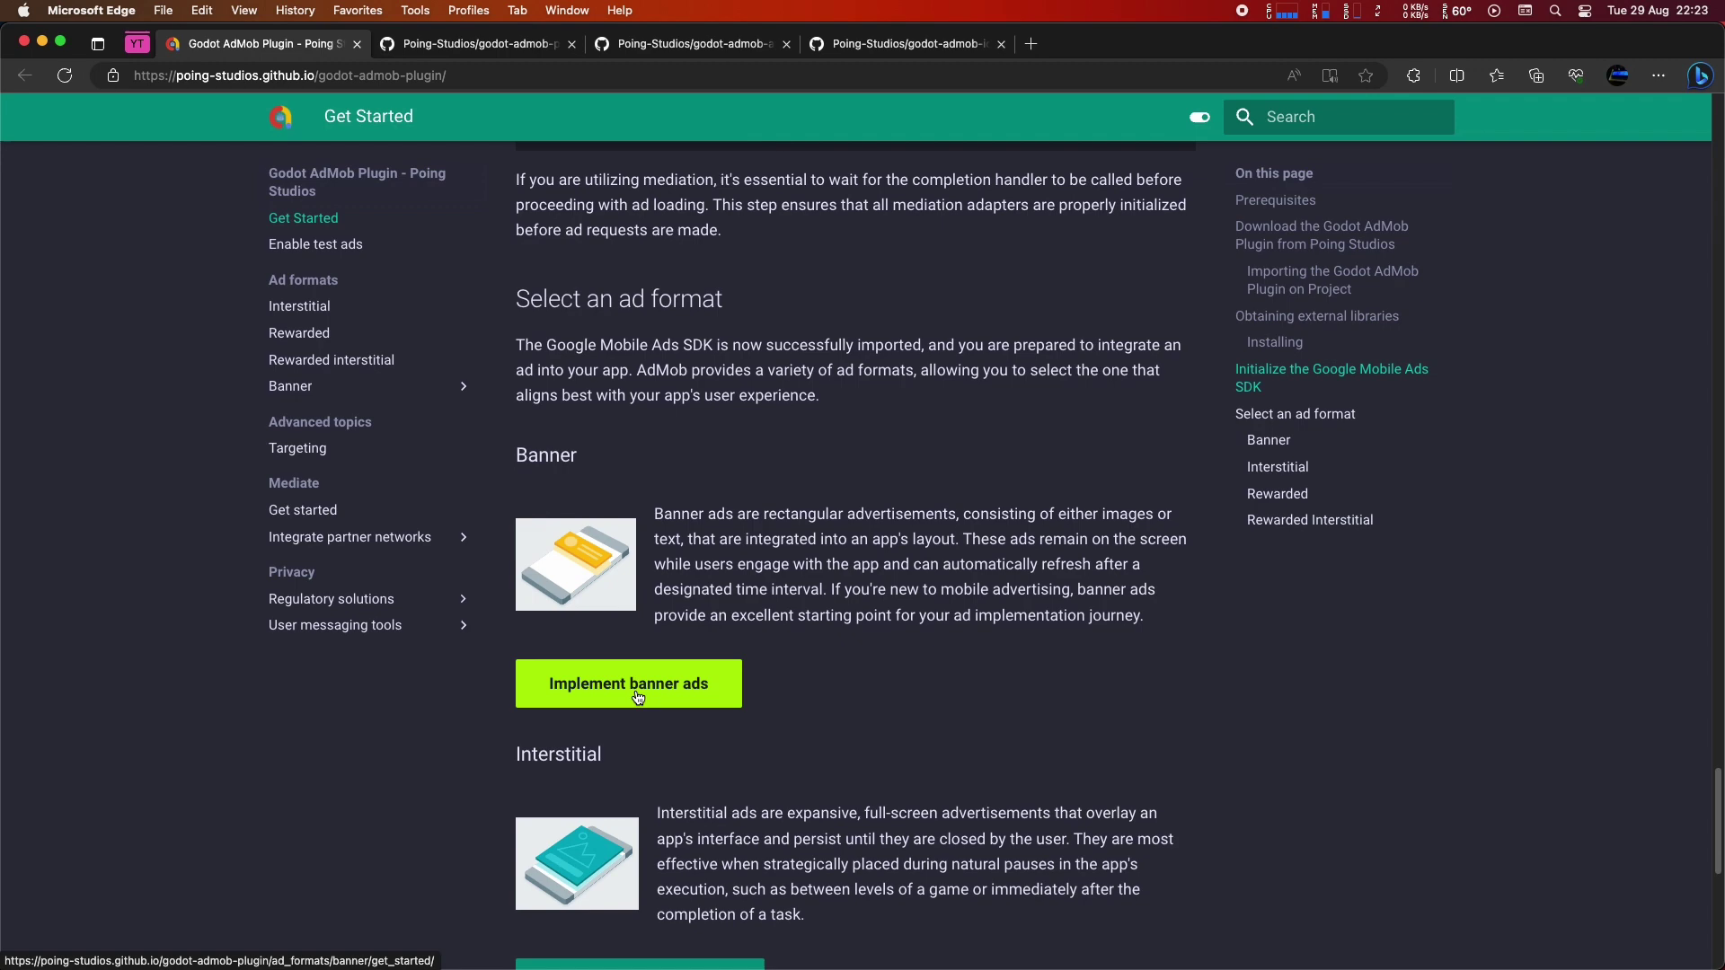
pyautogui.scroll(-2, 637, 697)
# Open 'Implement banner ads' and scroll to the 'Create a AdView (banner)' code sample.
pyautogui.click(628, 638)
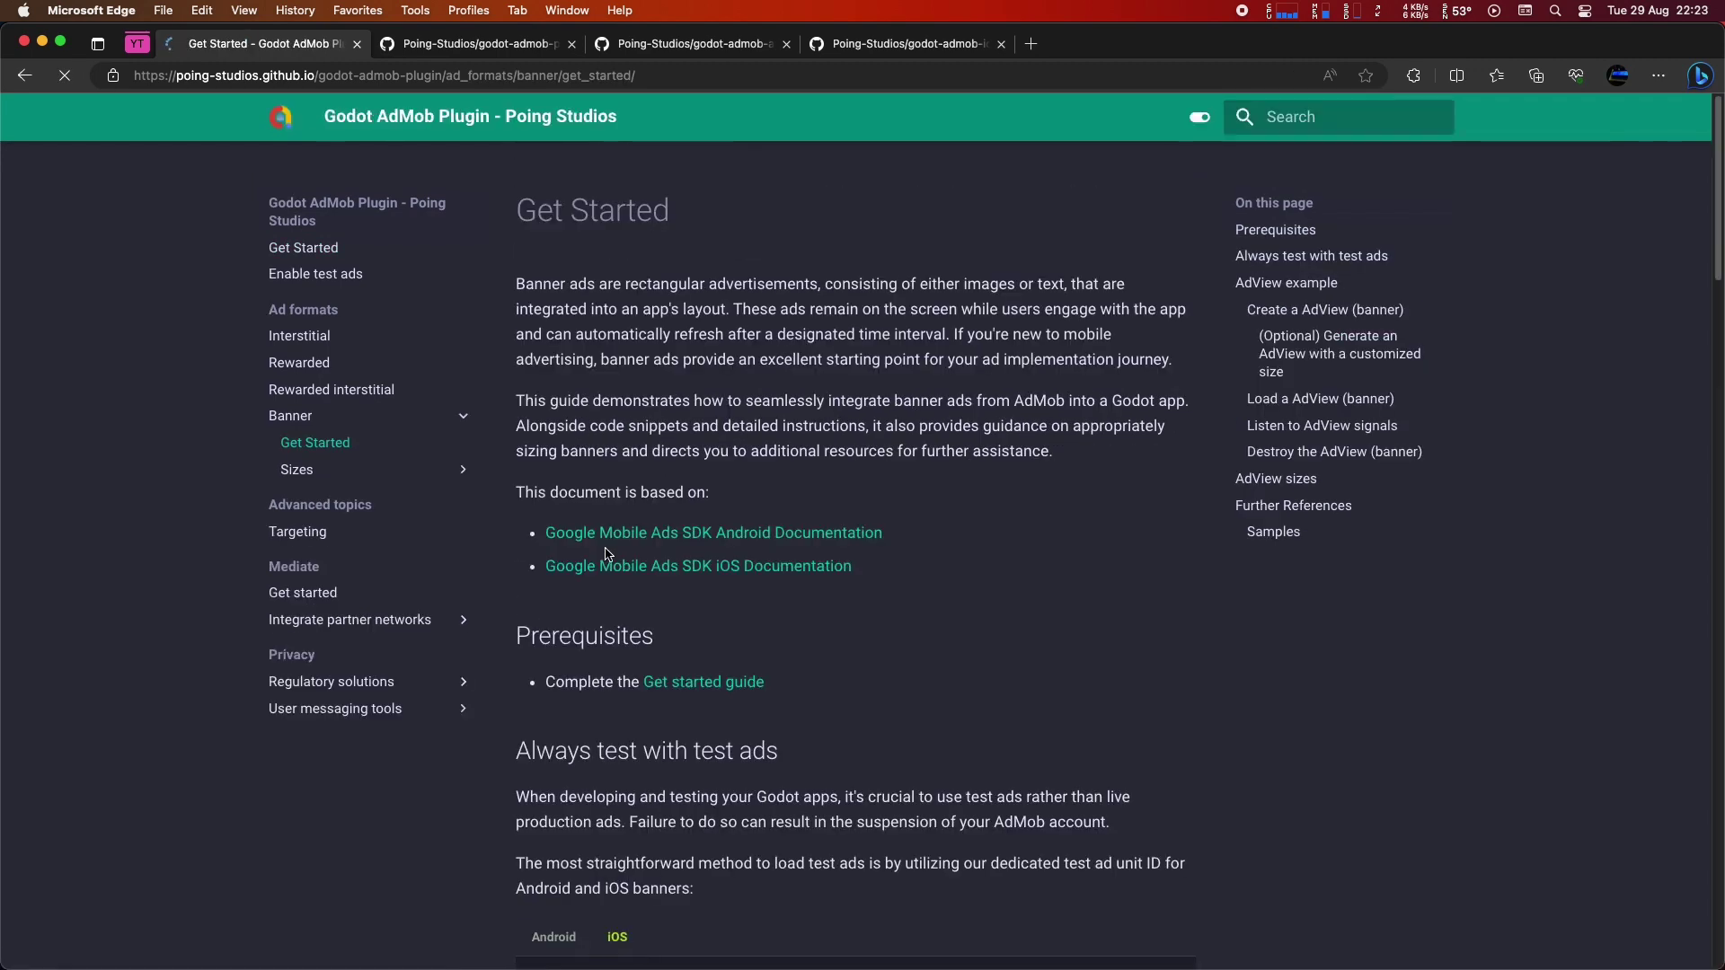
pyautogui.scroll(-10, 606, 555)
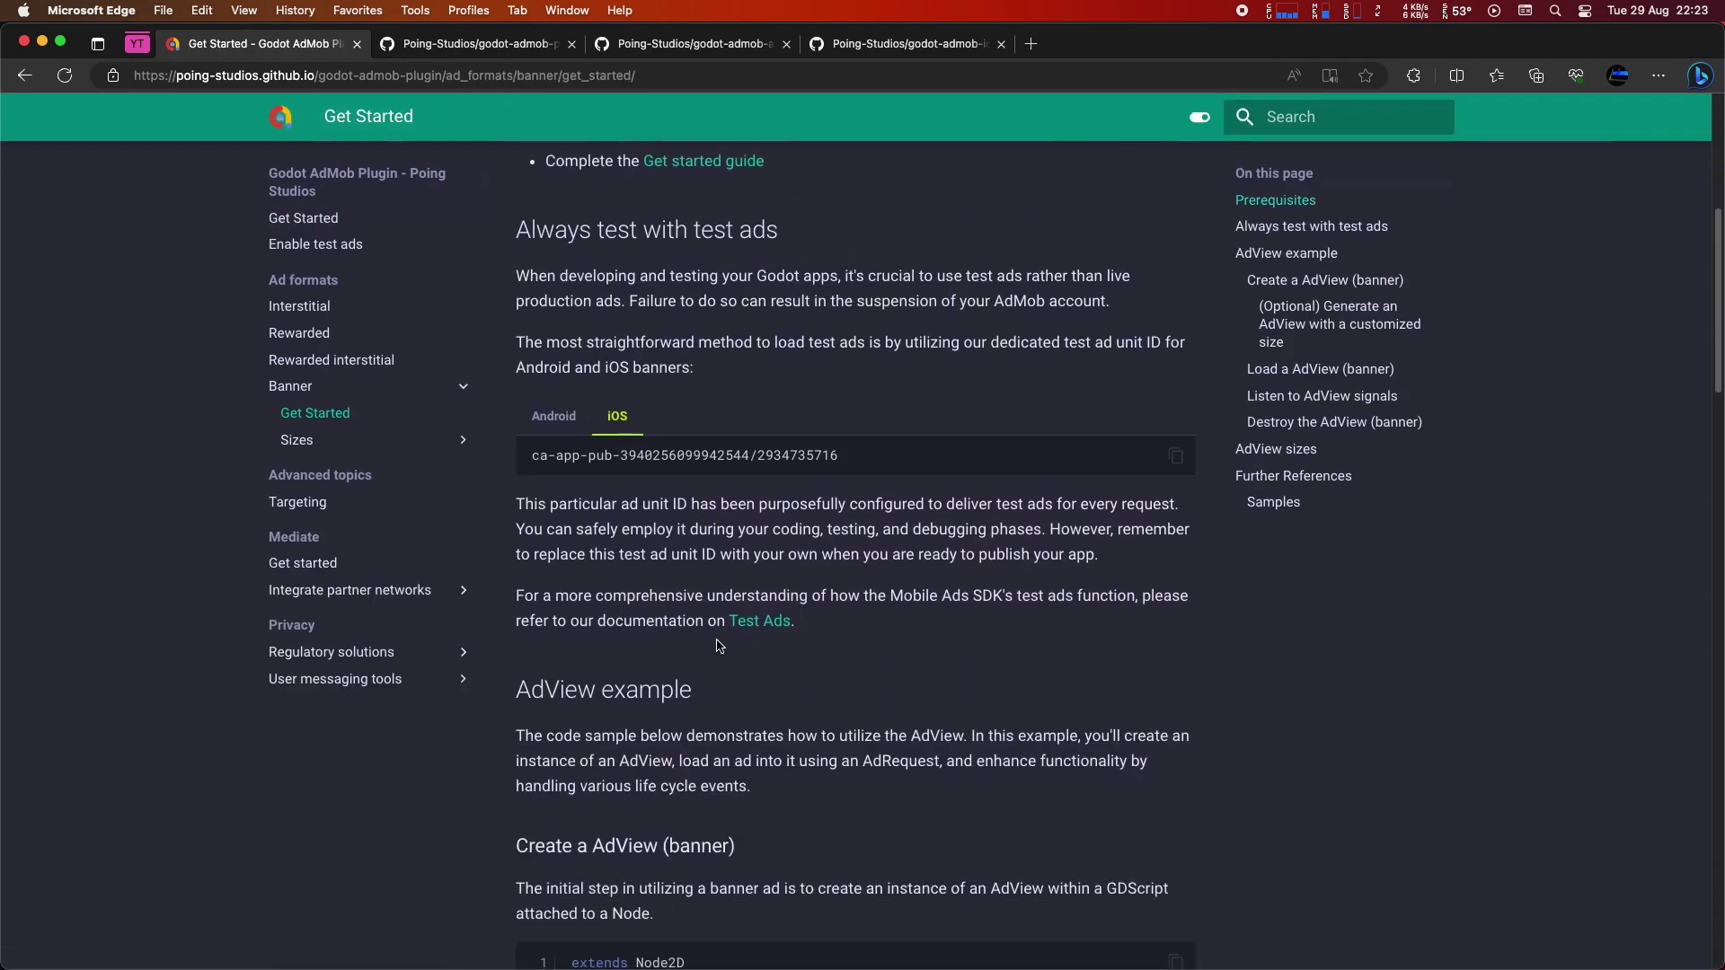
pyautogui.scroll(-11, 719, 645)
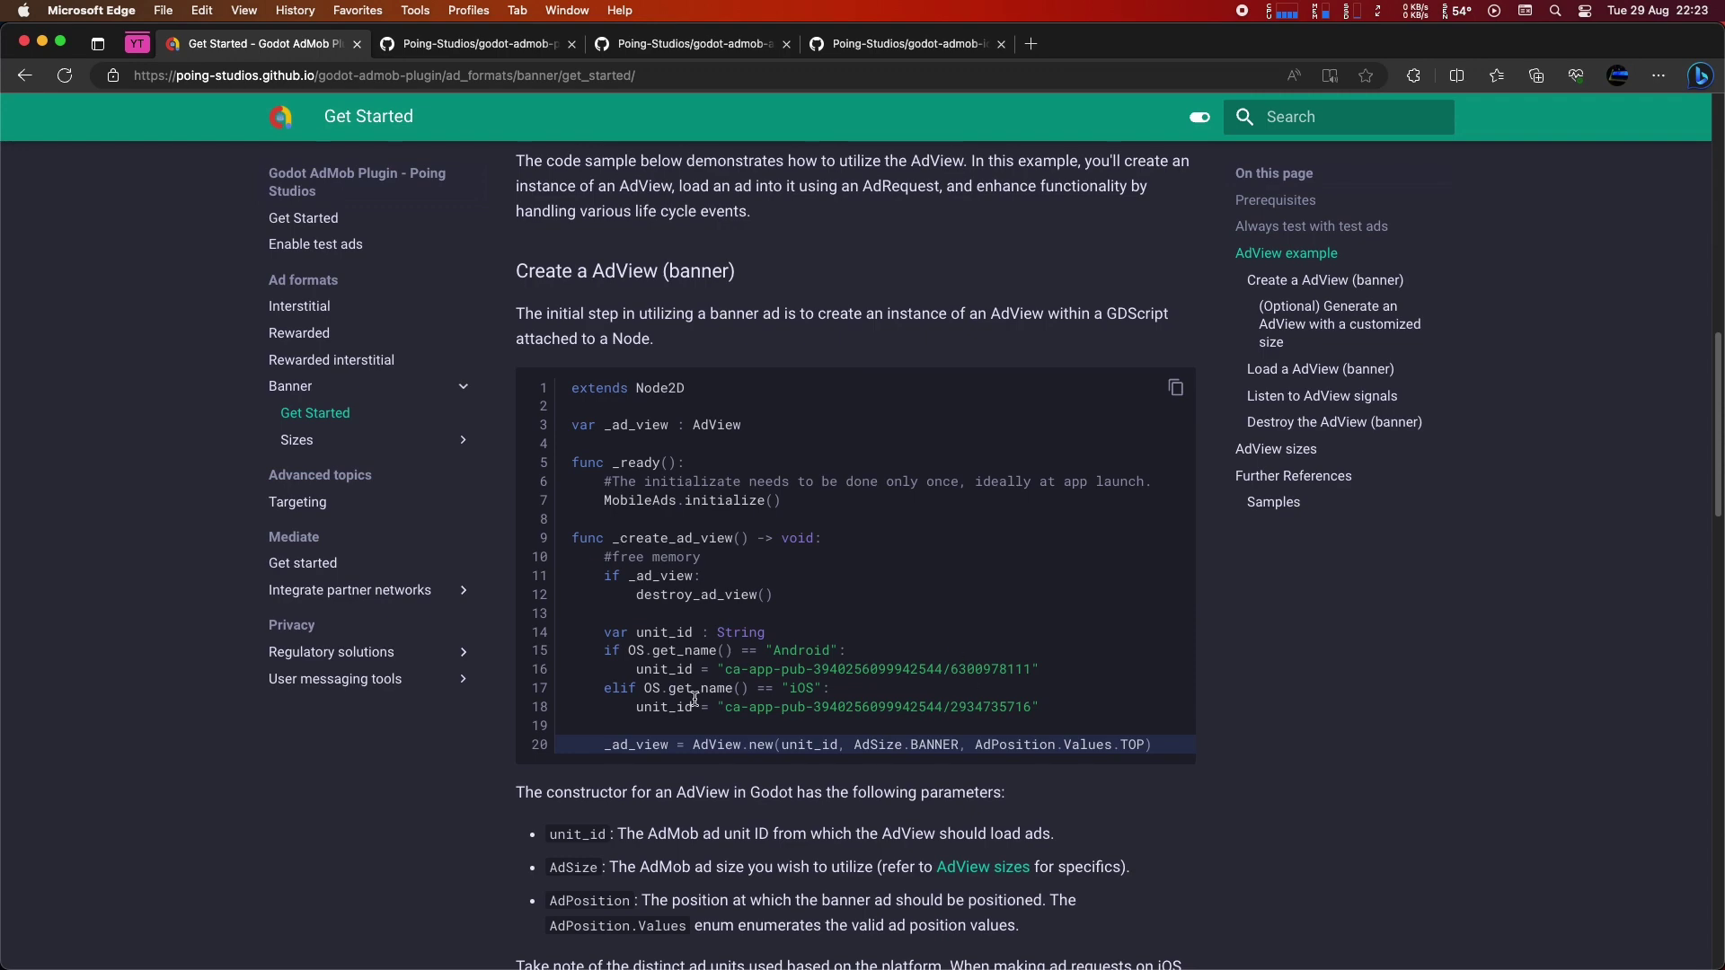
pyautogui.scroll(-7, 679, 706)
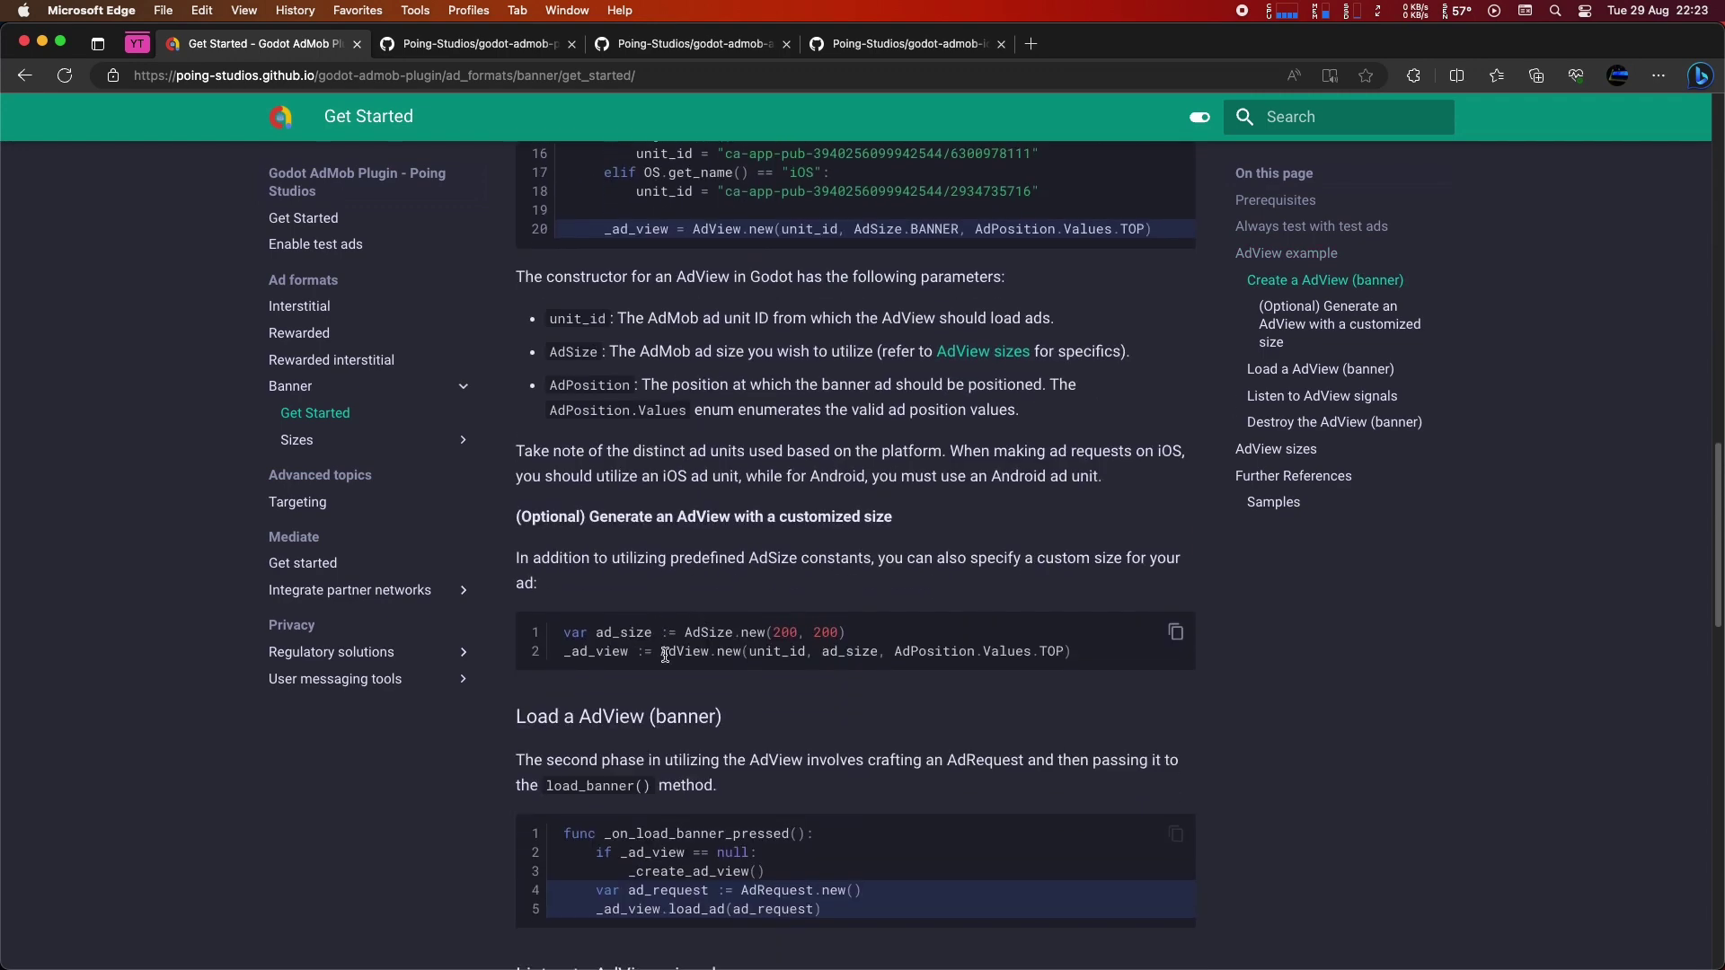
pyautogui.scroll(9, 658, 652)
pyautogui.press('super+Tab')
pyautogui.press('super+Tab')
pyautogui.press('super+Tab')
pyautogui.press('super+Tab')
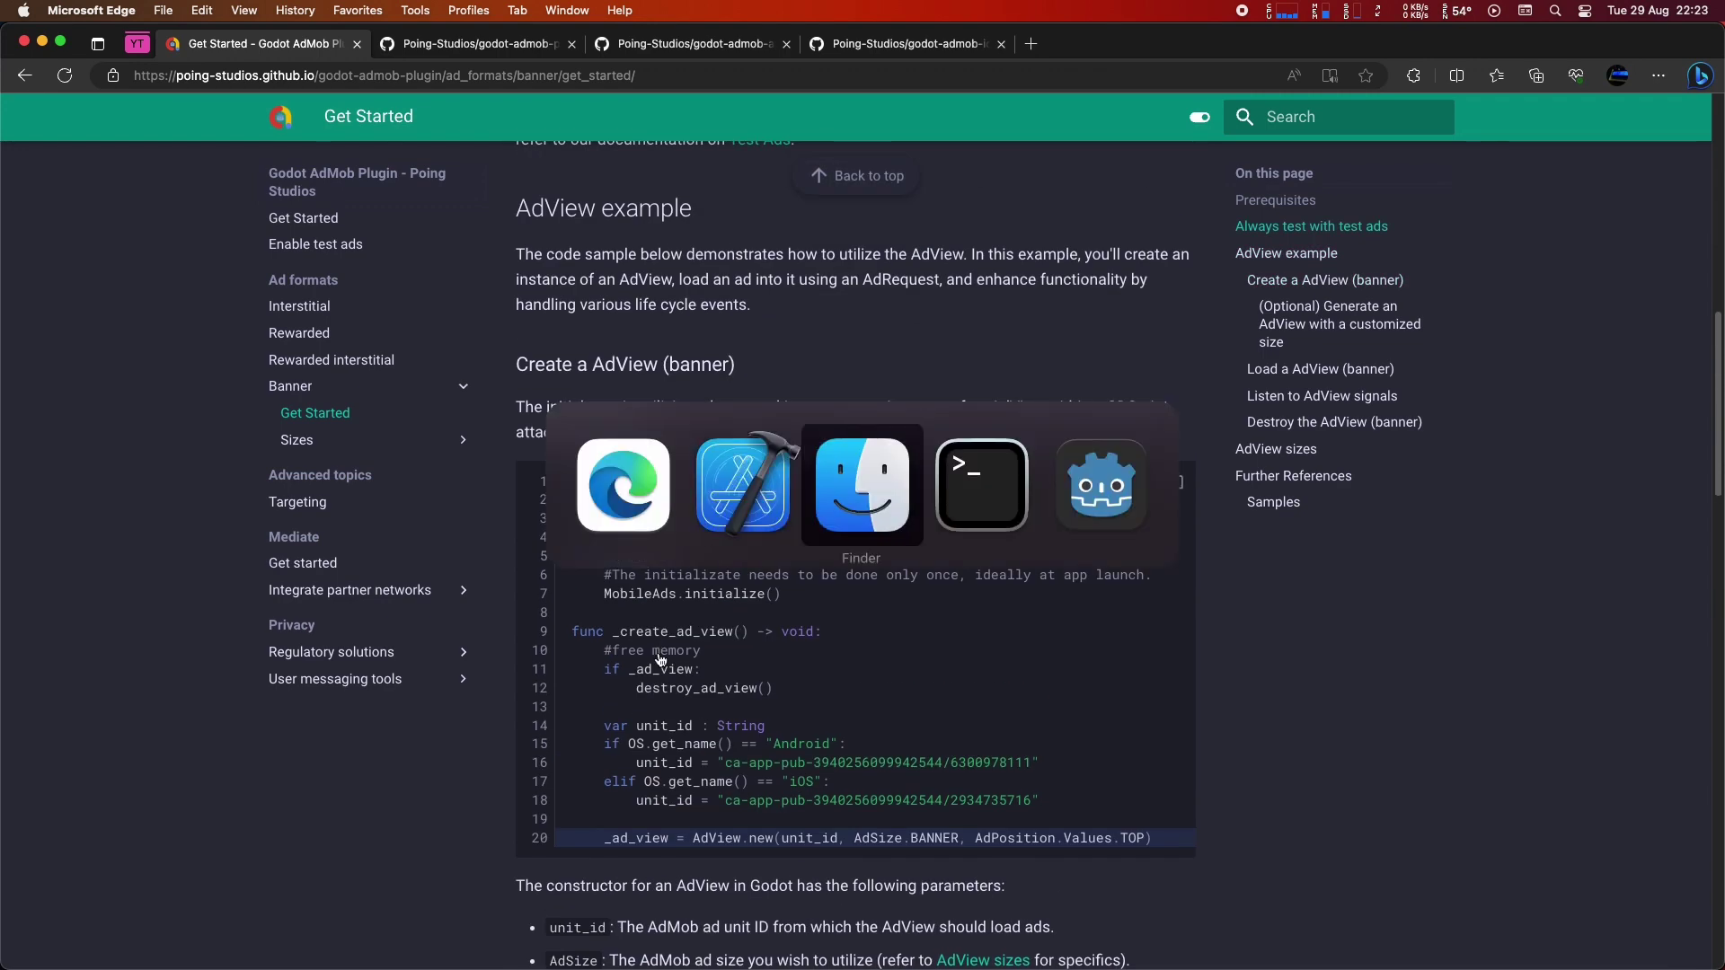
# Close the Export dialog and expand addons/admob/sample in the FileSystem dock.
pyautogui.press('Escape')
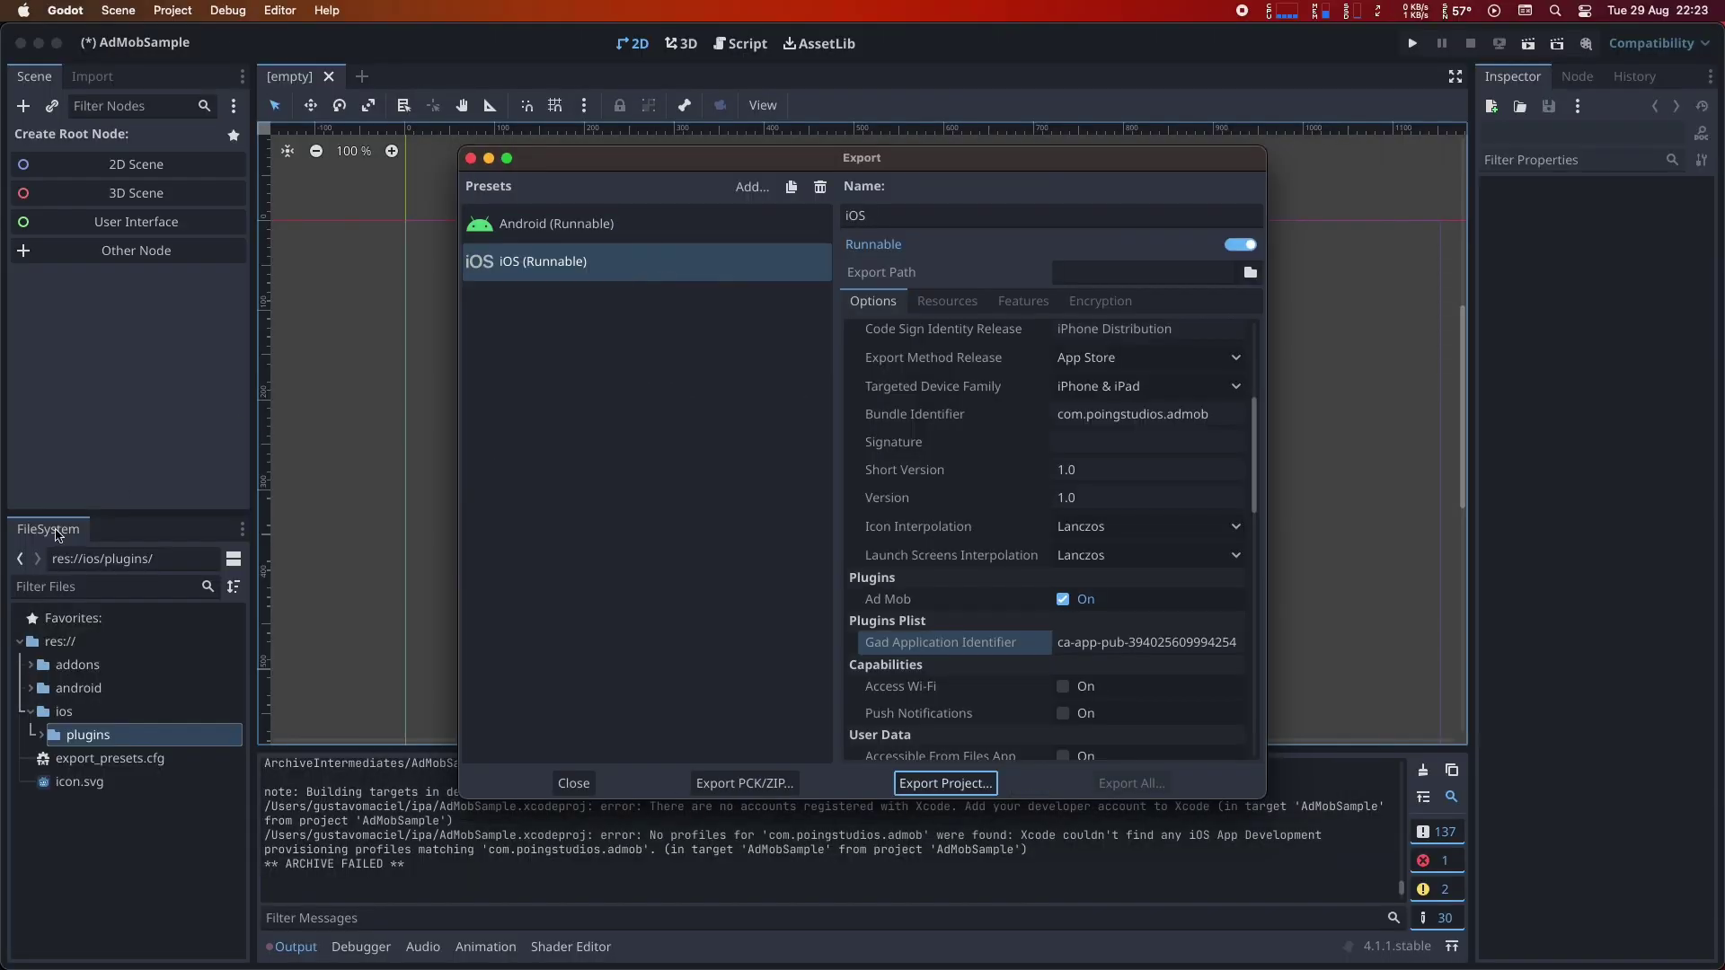
pyautogui.press('Escape')
pyautogui.click(186, 588)
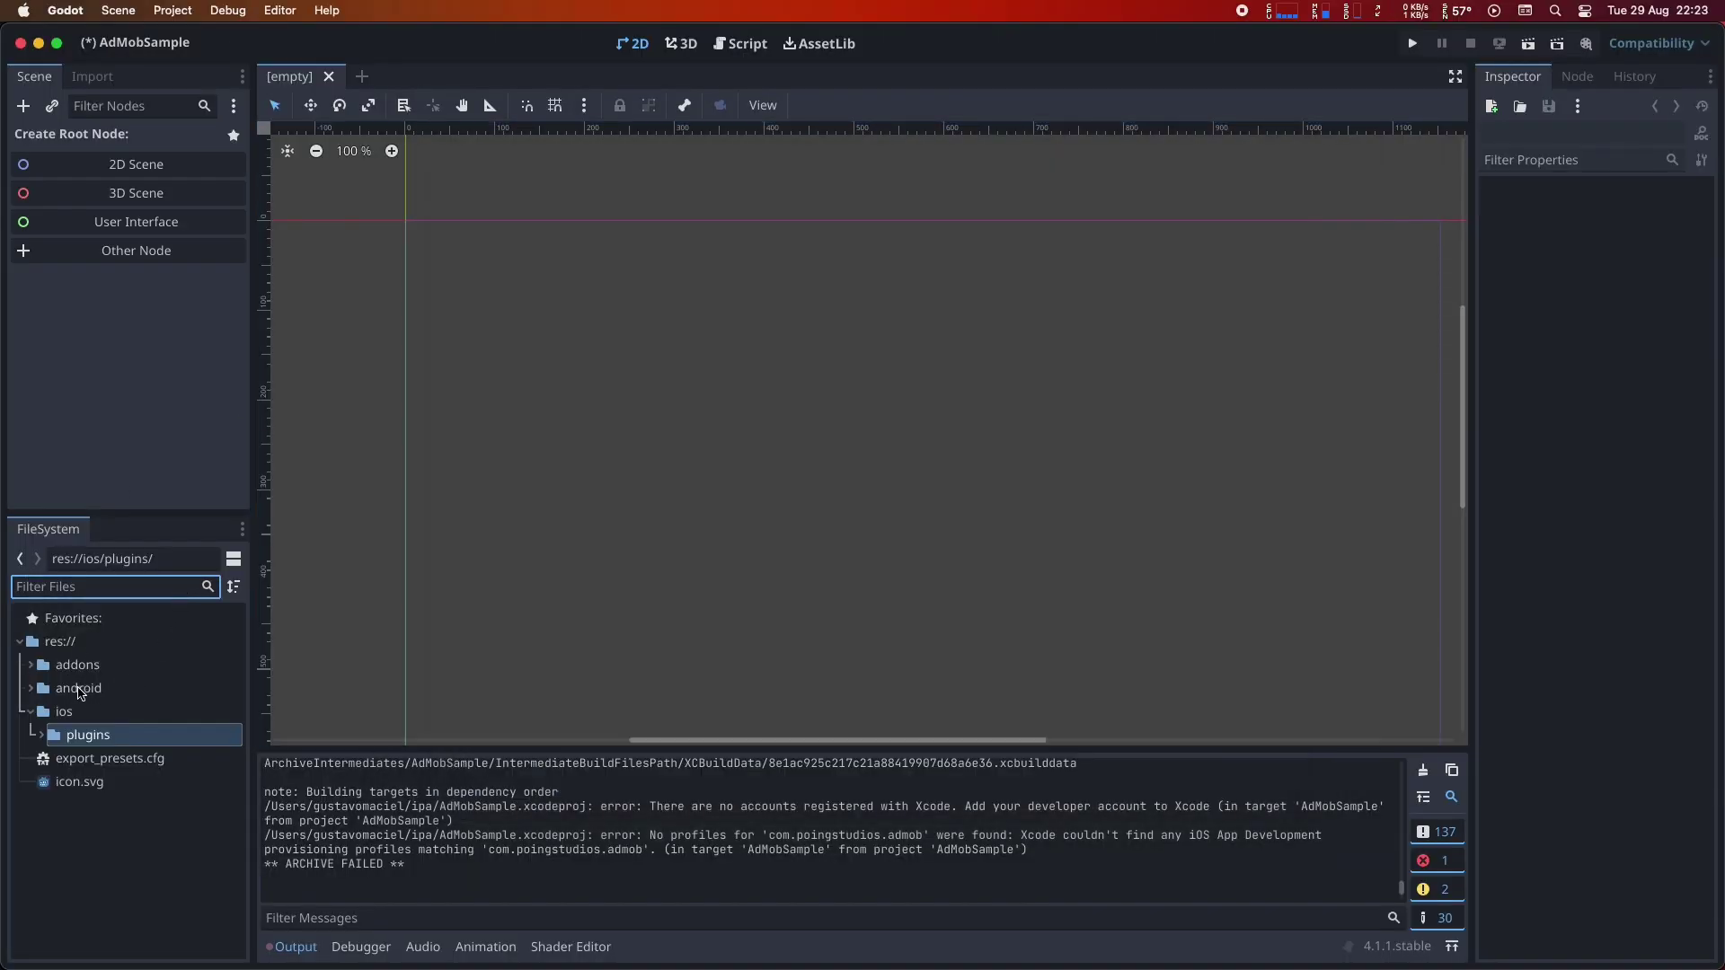
pyautogui.doubleClick(70, 670)
pyautogui.doubleClick(78, 693)
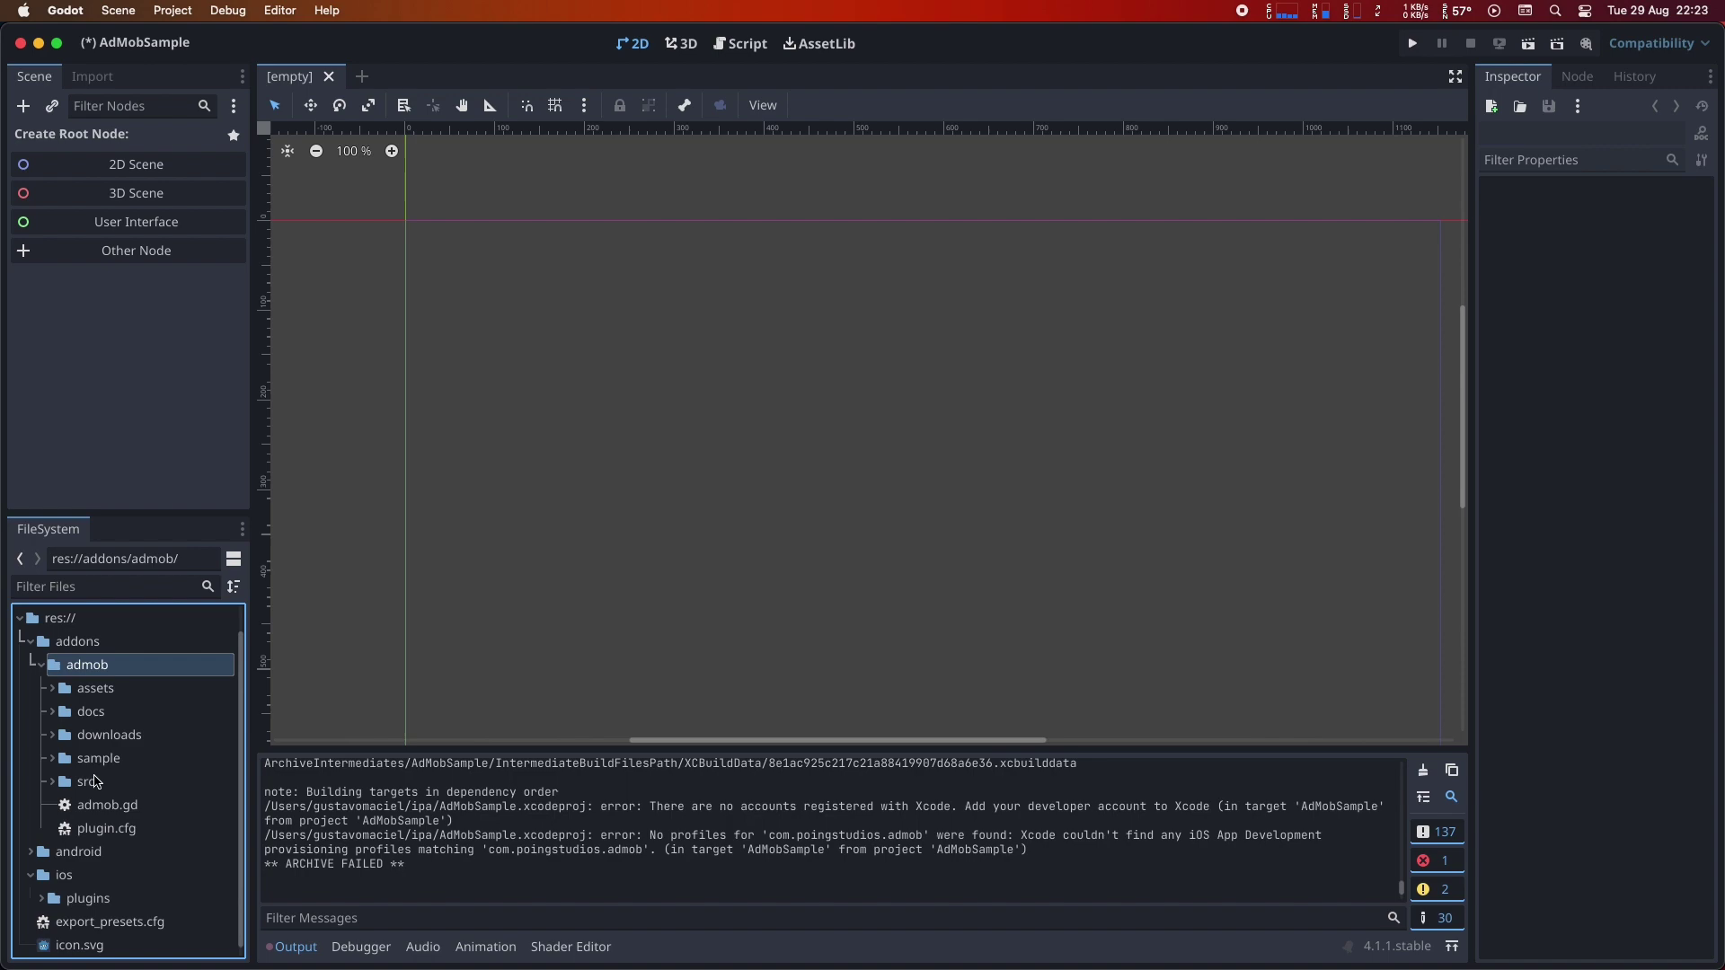
pyautogui.doubleClick(96, 763)
# Open Main.gd and Main.tscn, then open the Main node's script.
pyautogui.doubleClick(117, 872)
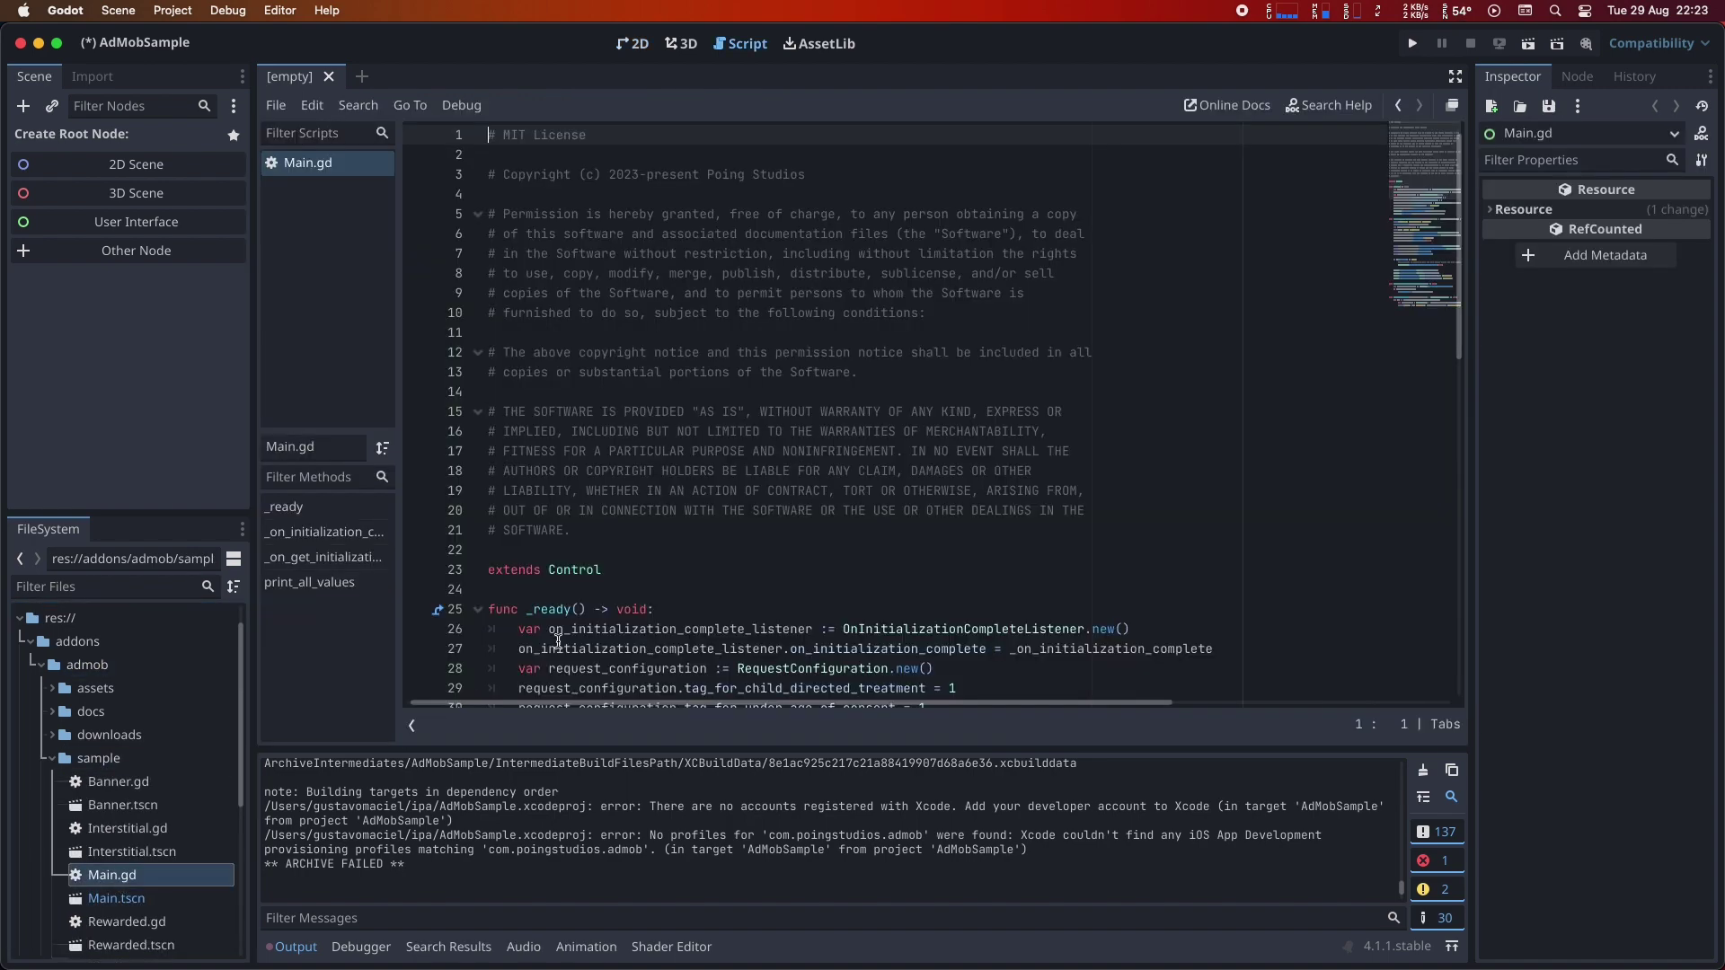
pyautogui.scroll(-1, 557, 633)
pyautogui.doubleClick(166, 899)
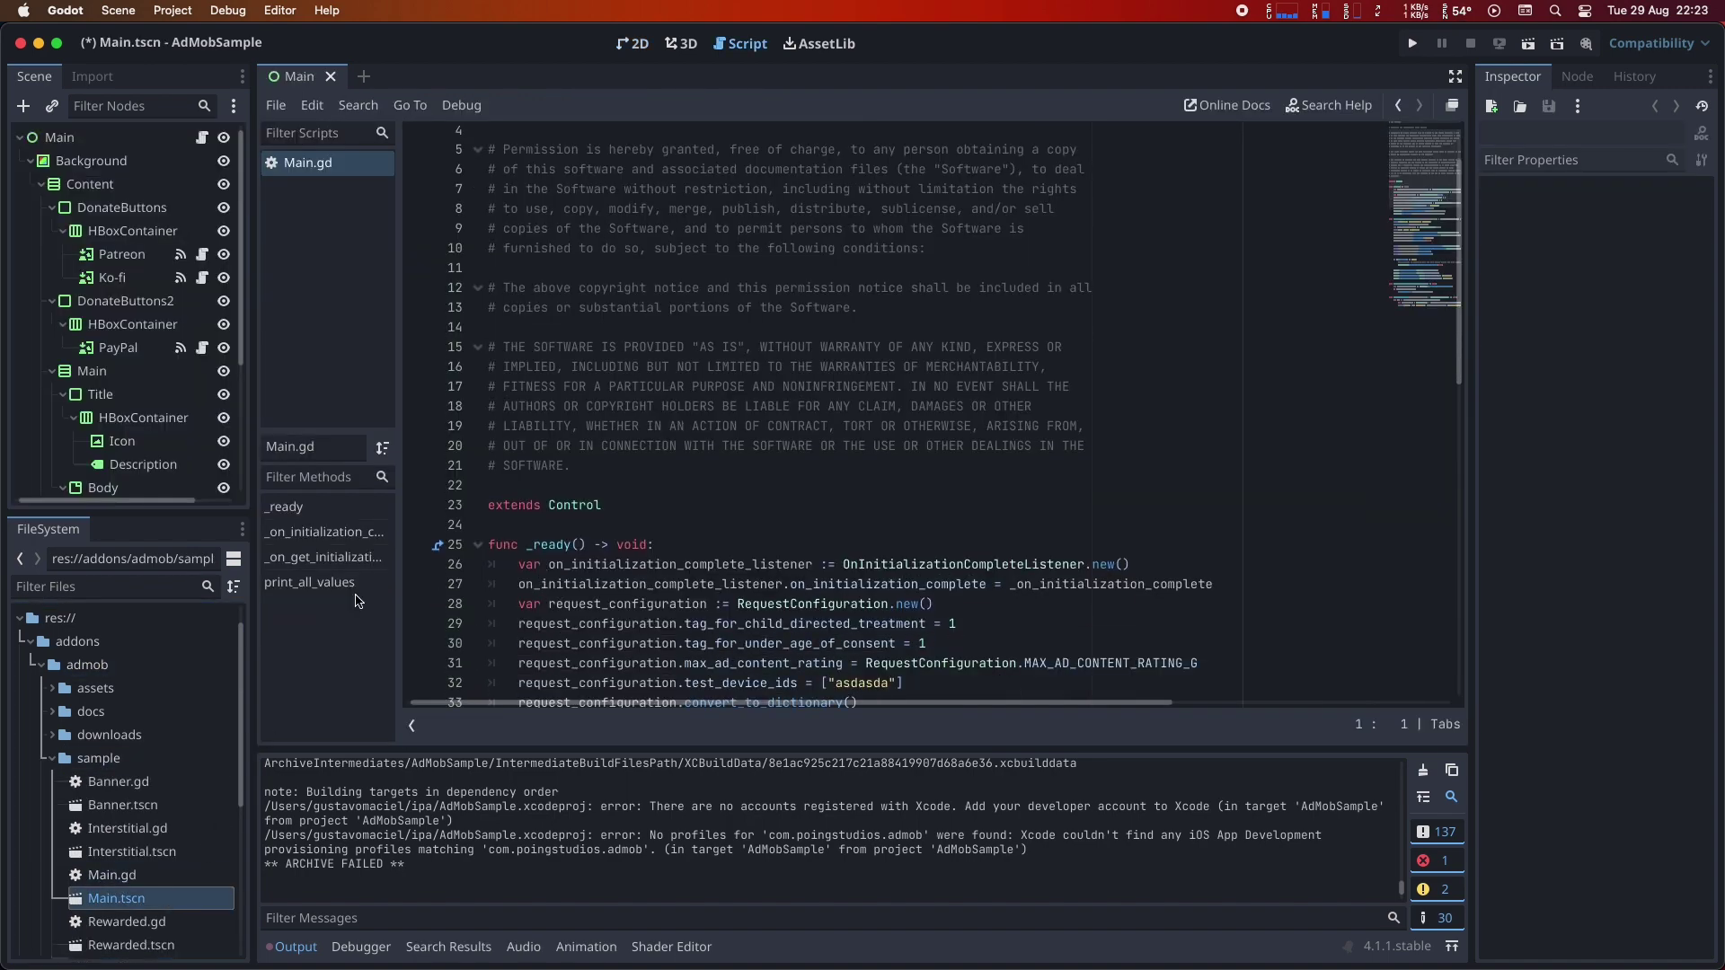
pyautogui.click(634, 45)
pyautogui.hscroll(3, 451, 270)
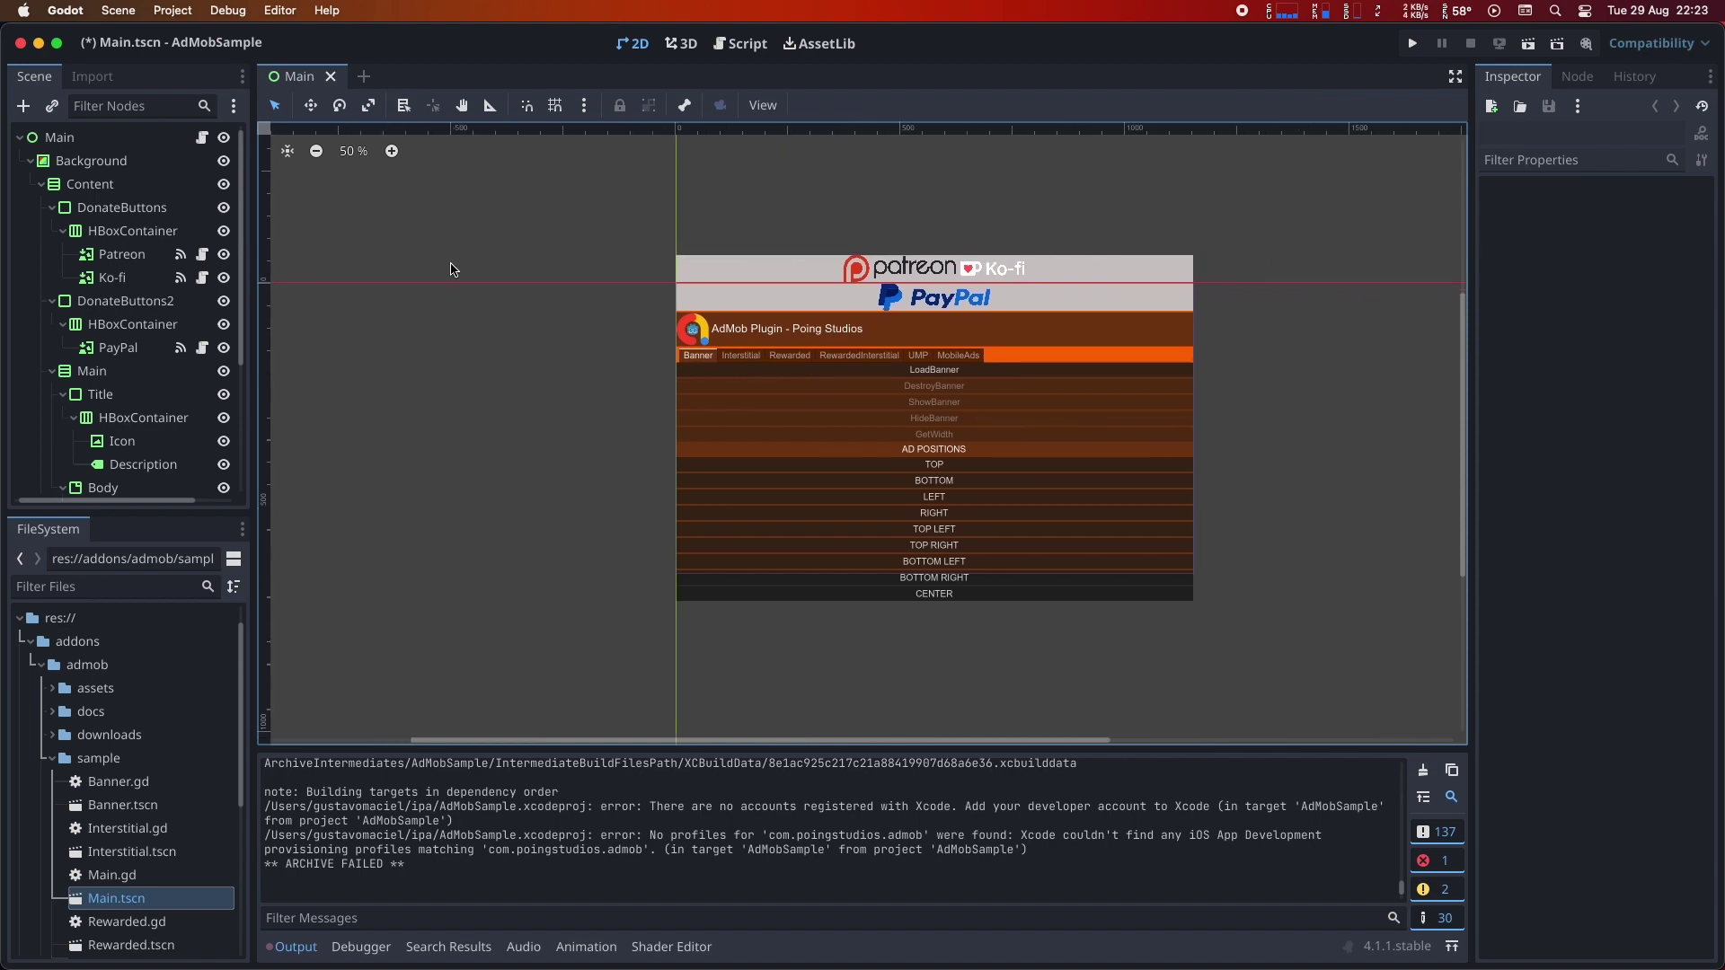
pyautogui.click(202, 137)
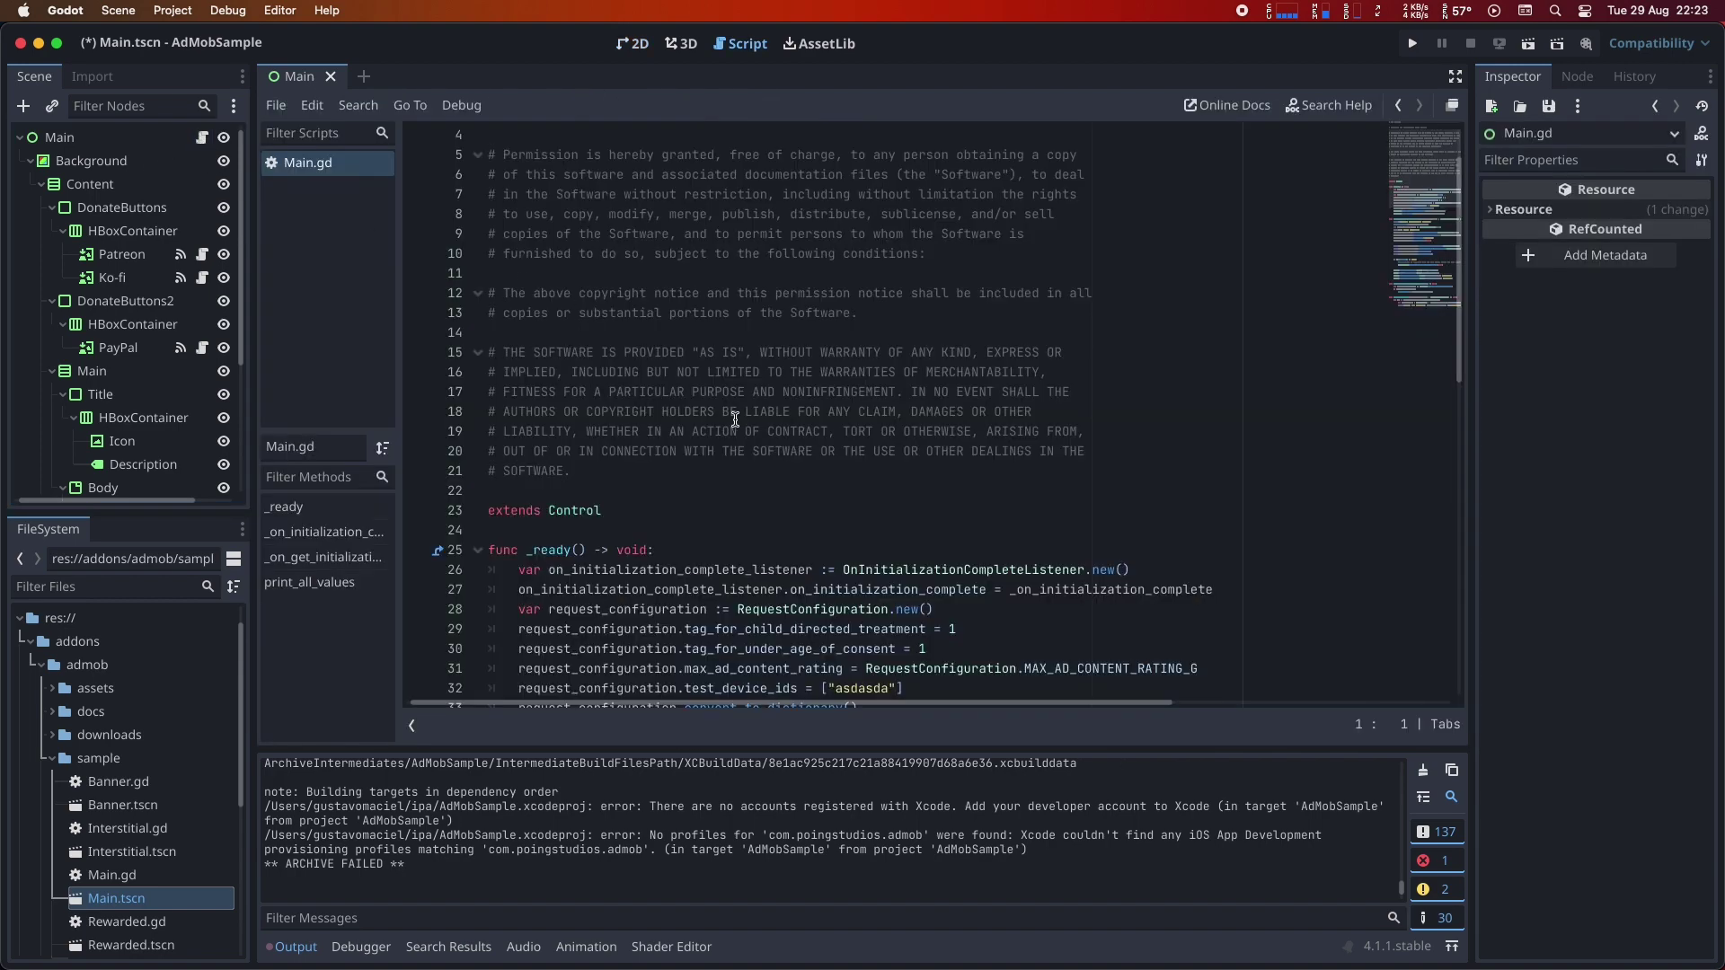
# Review Main.gd, highlighting the MobileAds.initialize line, then select the Banner node.
pyautogui.scroll(-2, 611, 491)
pyautogui.scroll(-3, 612, 492)
pyautogui.moveTo(521, 362); pyautogui.dragTo(593, 599)
pyautogui.click(569, 504)
pyautogui.doubleClick(643, 482)
pyautogui.tripleClick(644, 482)
pyautogui.scroll(-5, 492, 519)
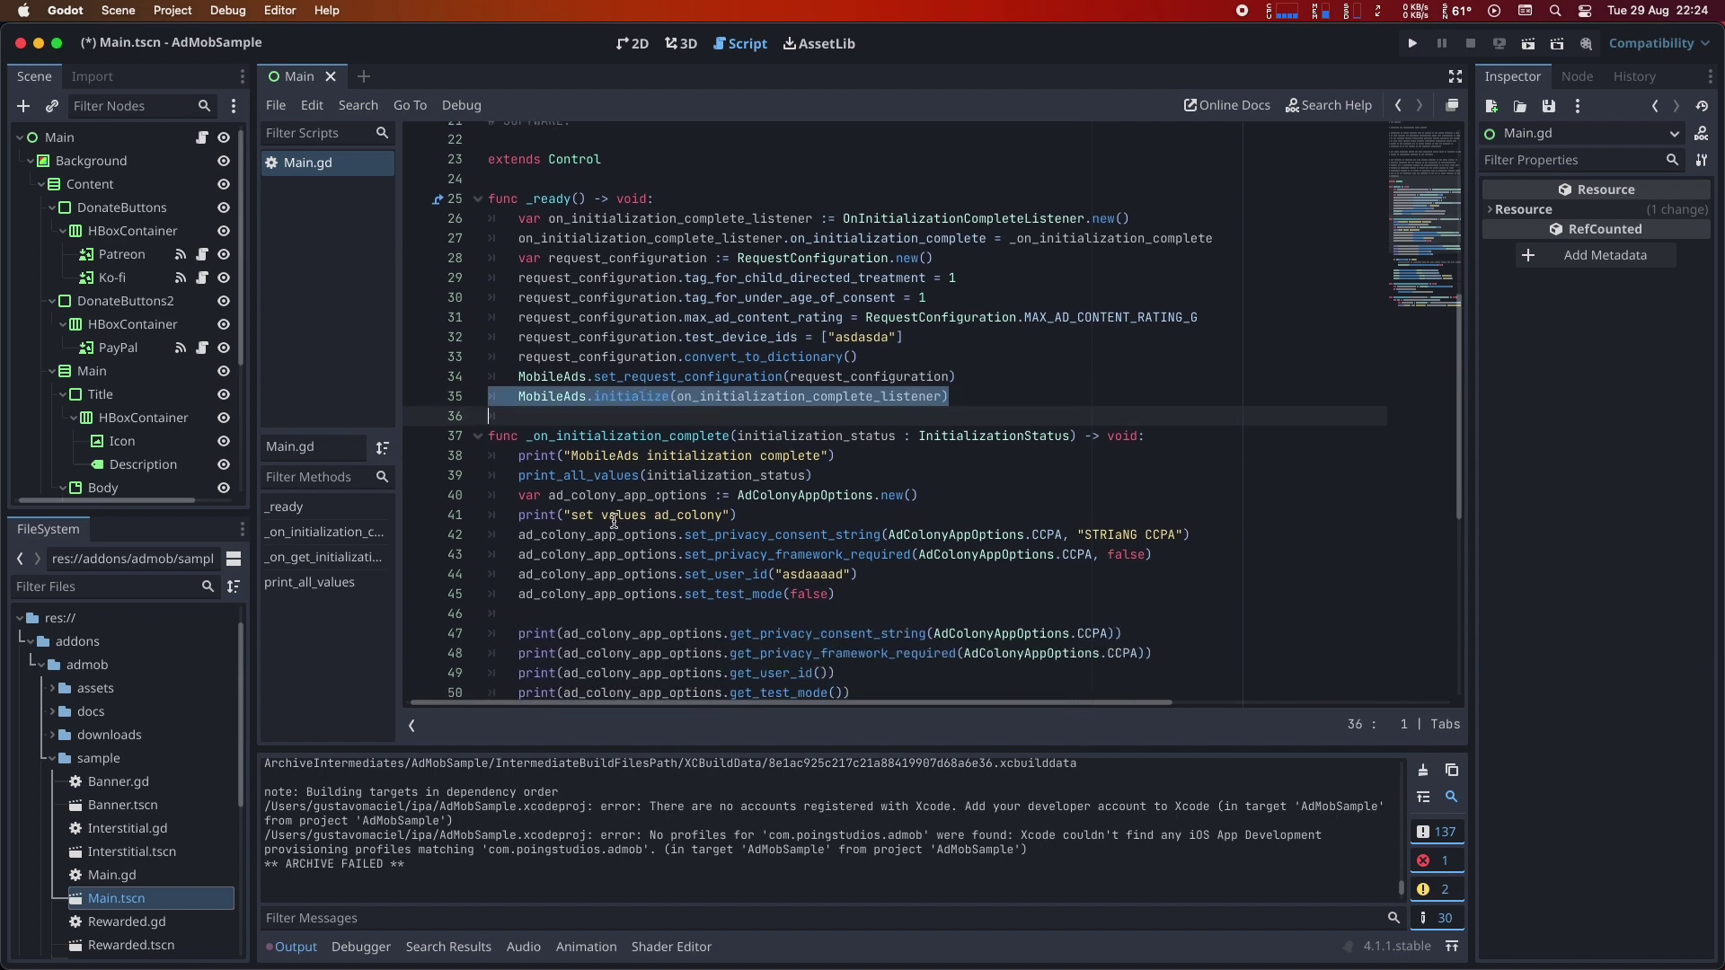
pyautogui.scroll(-5, 135, 360)
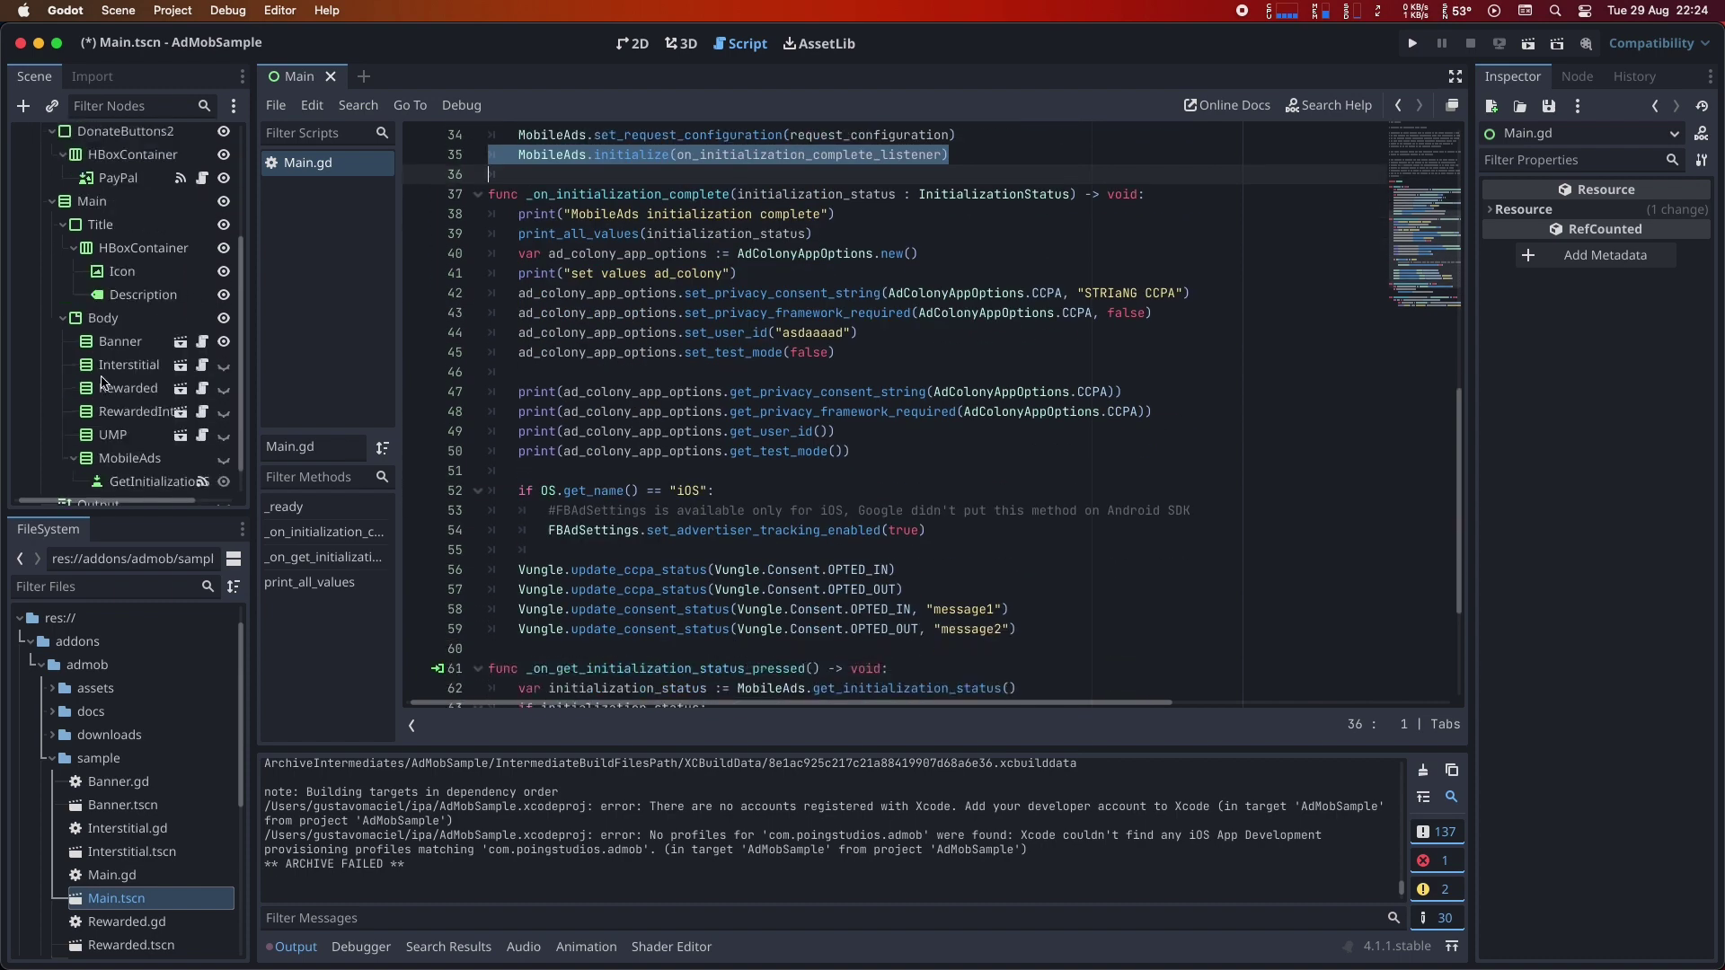
pyautogui.click(179, 344)
# Open Banner.tscn in its own tab and highlight the ad_view declaration on line 25.
pyautogui.click(181, 342)
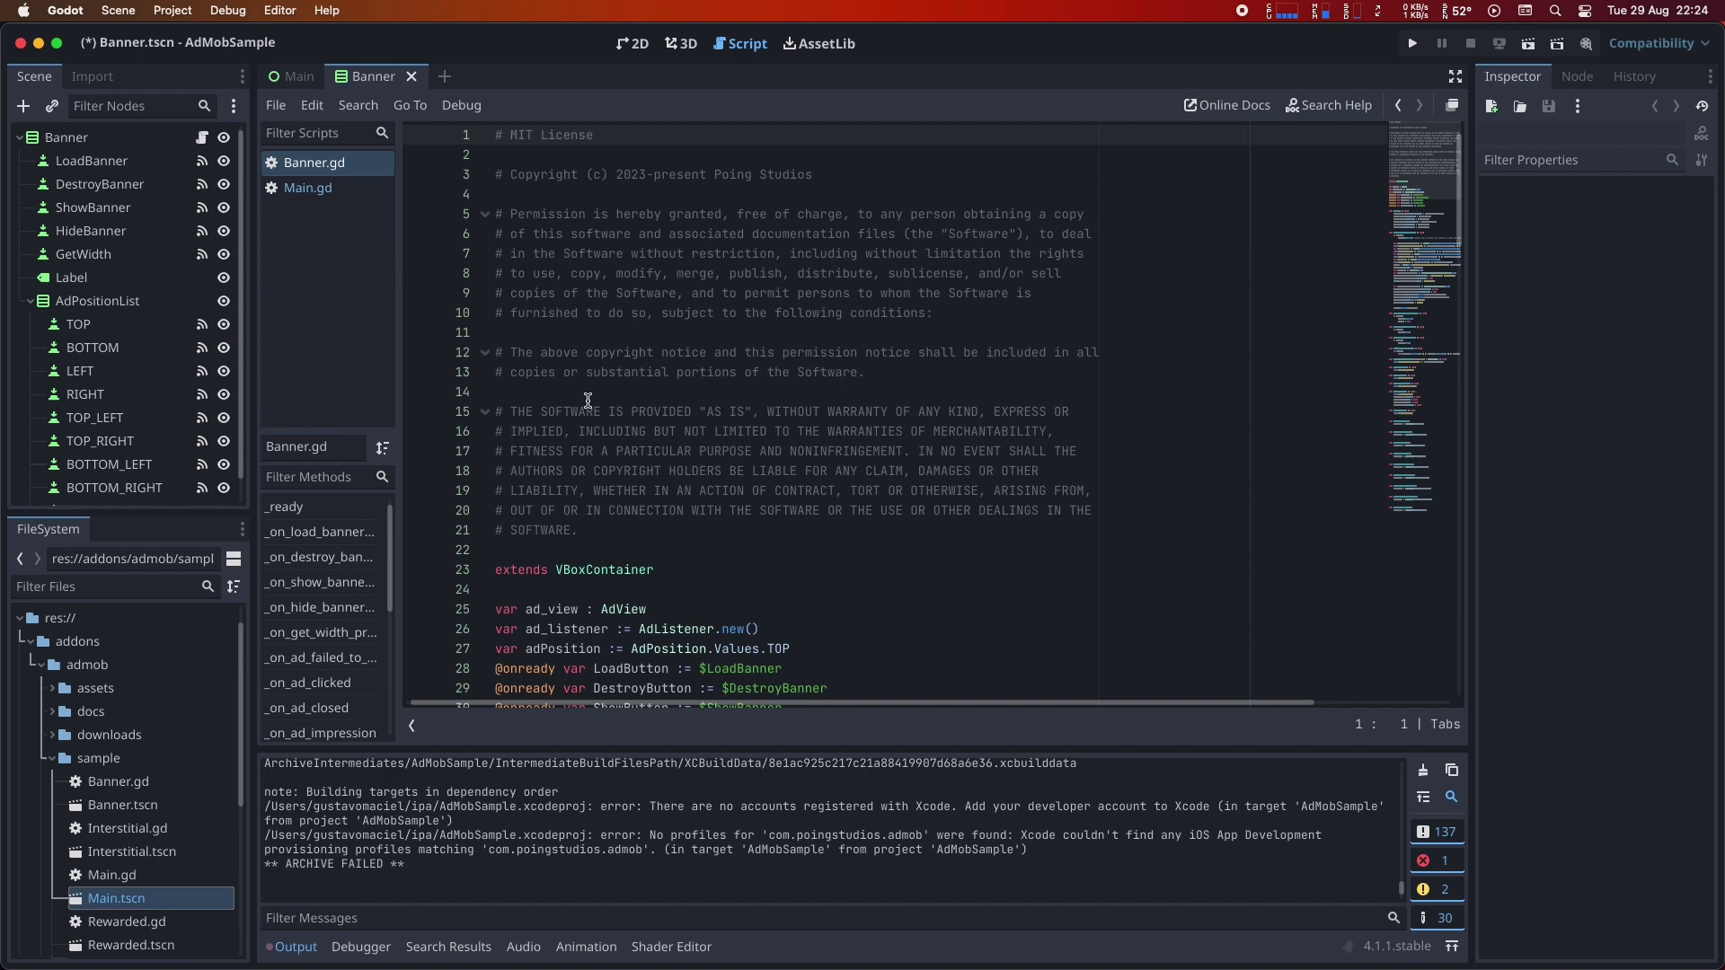
pyautogui.scroll(-6, 589, 399)
pyautogui.tripleClick(585, 235)
pyautogui.scroll(-1, 635, 404)
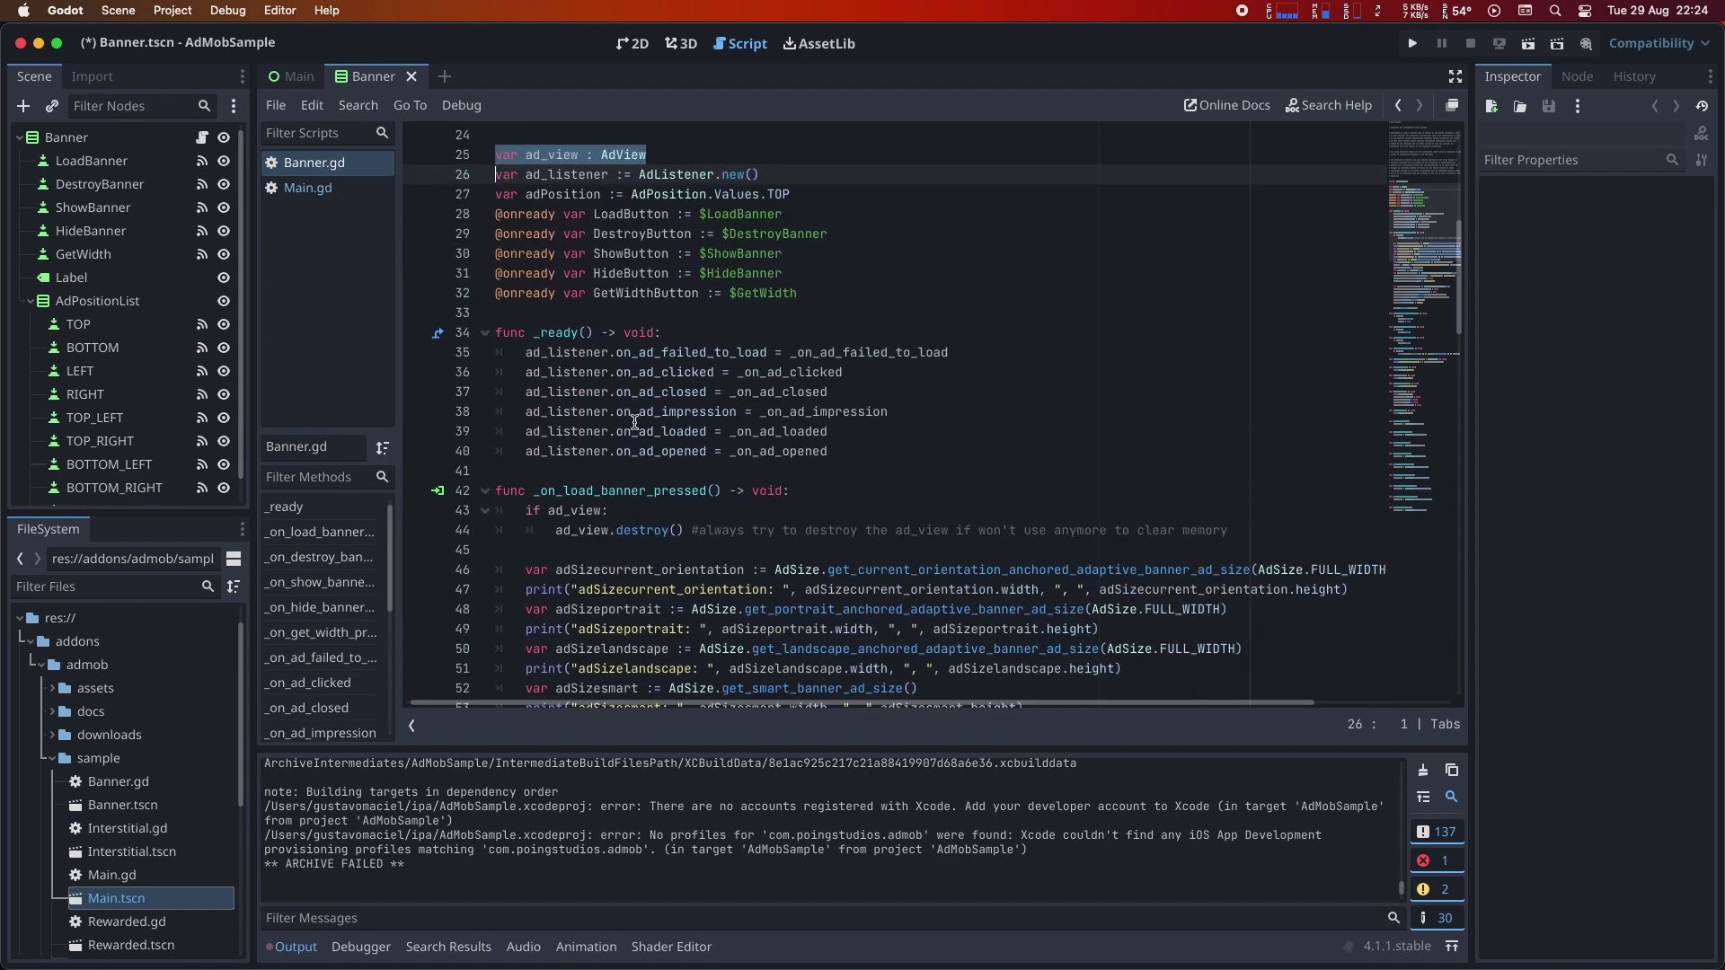
pyautogui.scroll(-1, 635, 422)
# Highlight the ad_listener, AdRequest creation and load_ad lines in Banner.gd.
pyautogui.moveTo(533, 431); pyautogui.dragTo(872, 525)
pyautogui.scroll(-2, 589, 545)
pyautogui.scroll(-1, 871, 526)
pyautogui.click(549, 510)
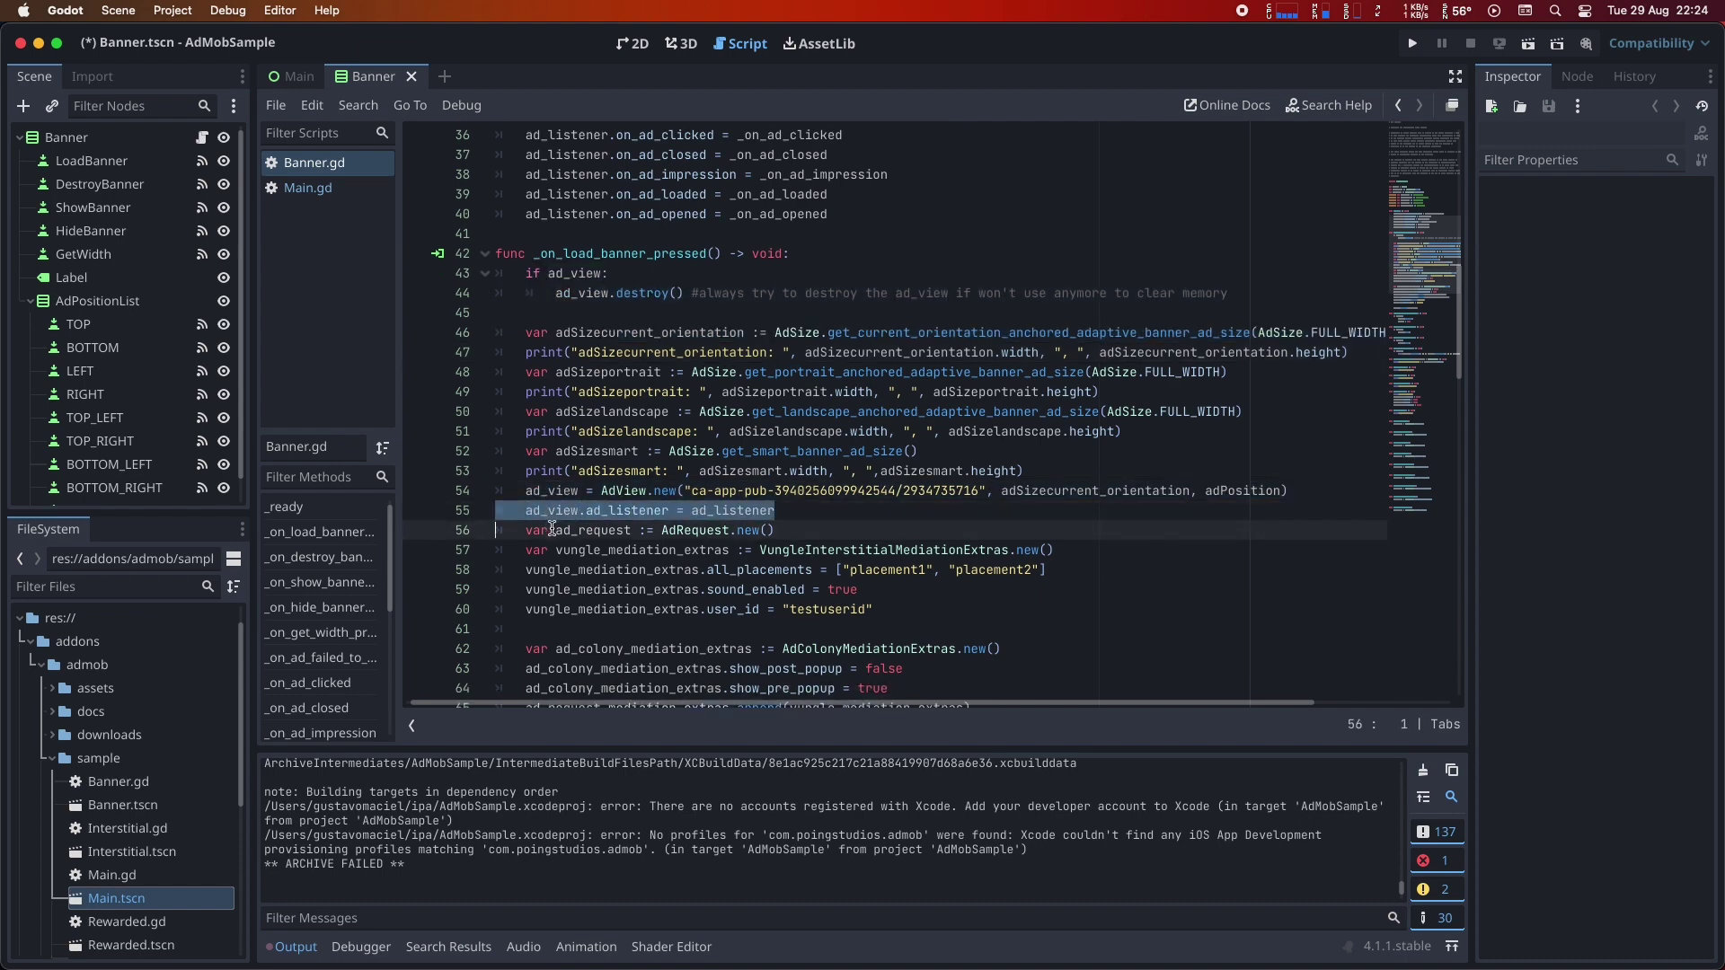
pyautogui.tripleClick(550, 530)
pyautogui.scroll(-3, 552, 531)
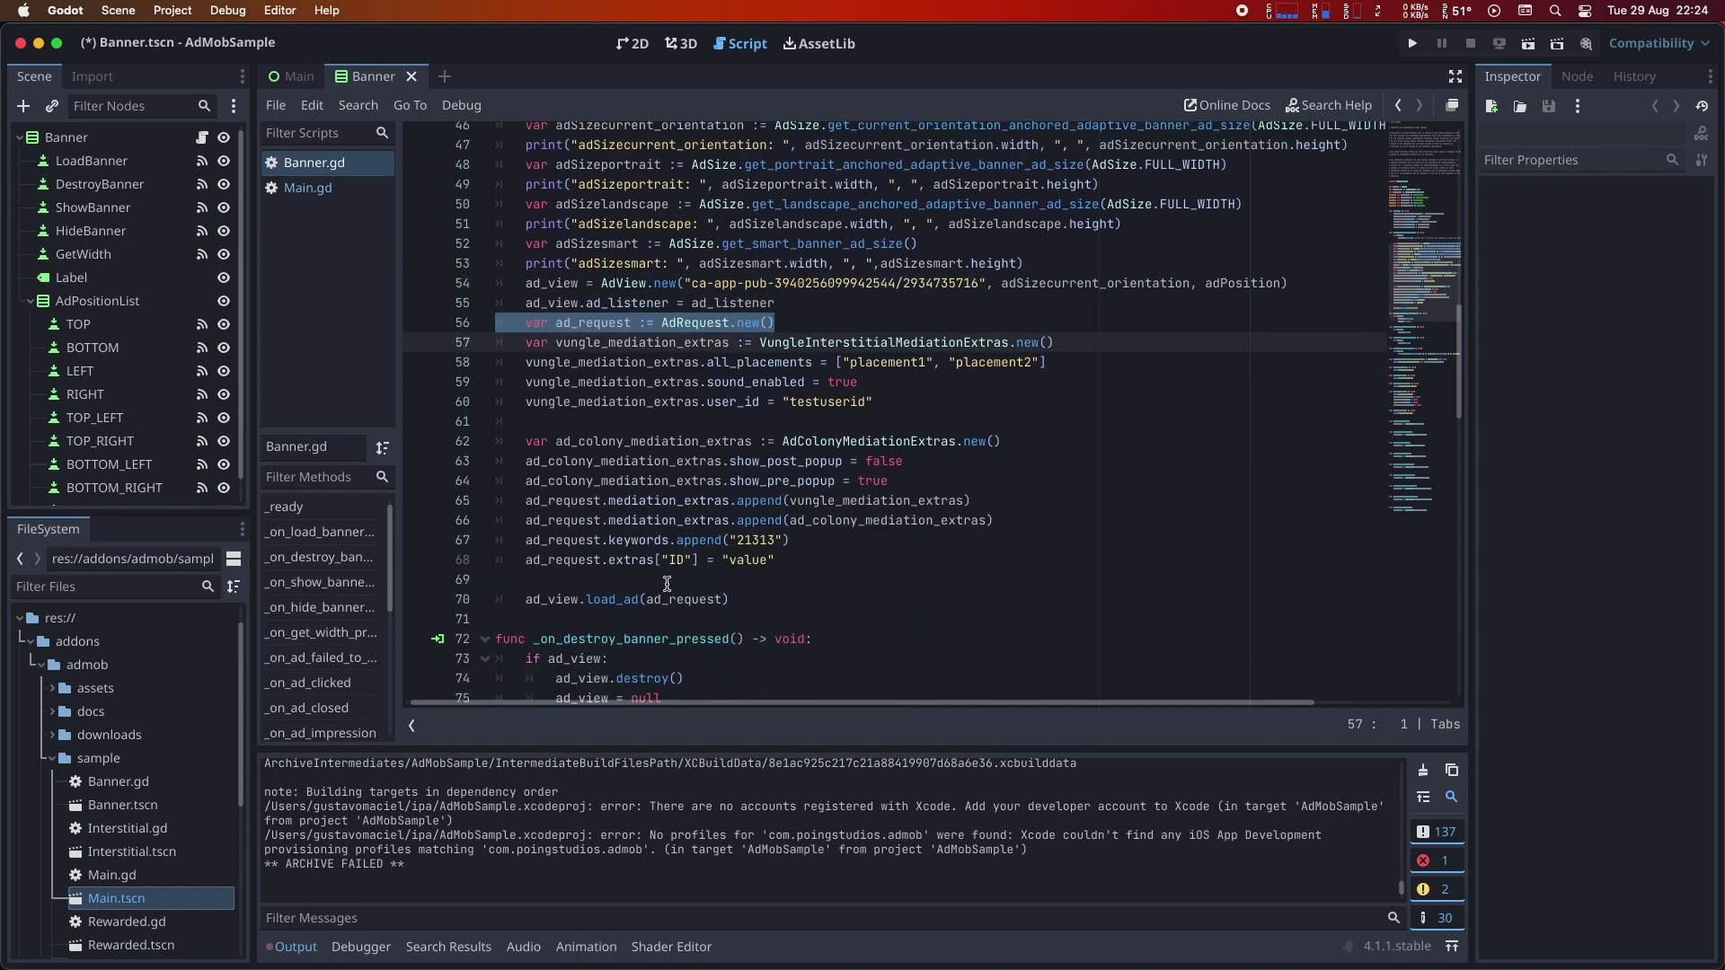
pyautogui.moveTo(735, 611); pyautogui.dragTo(449, 604)
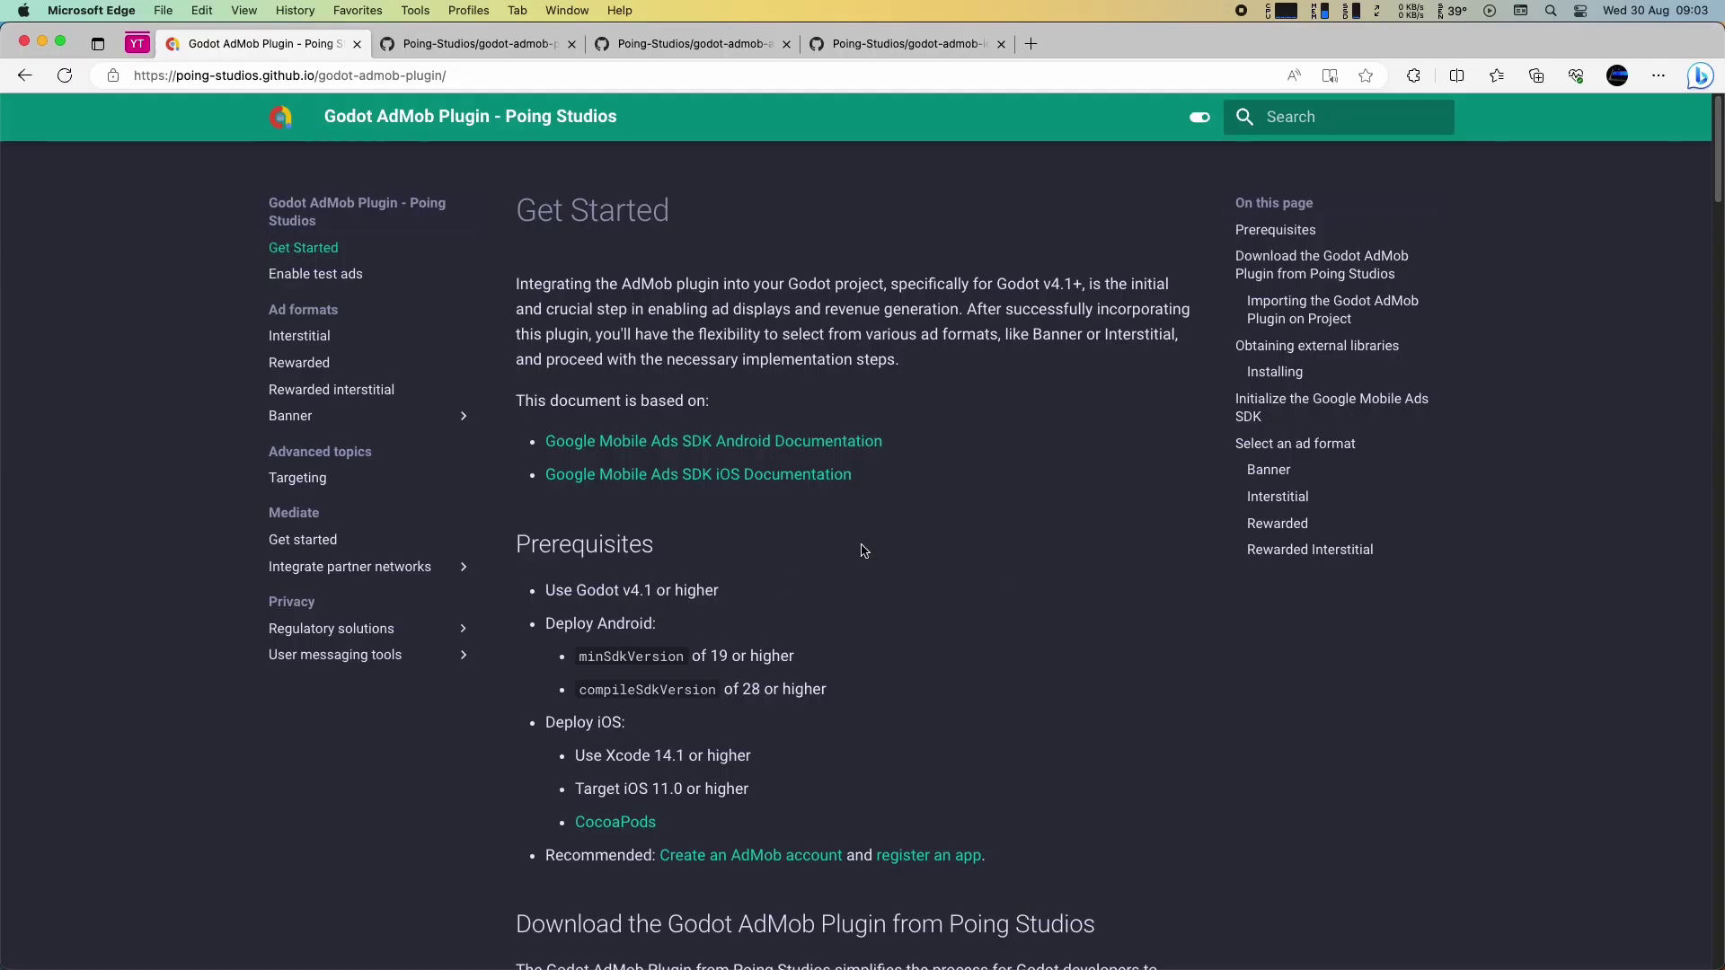
# Open the Enable test ads guide and show the Android device-ID log example.
pyautogui.click(350, 277)
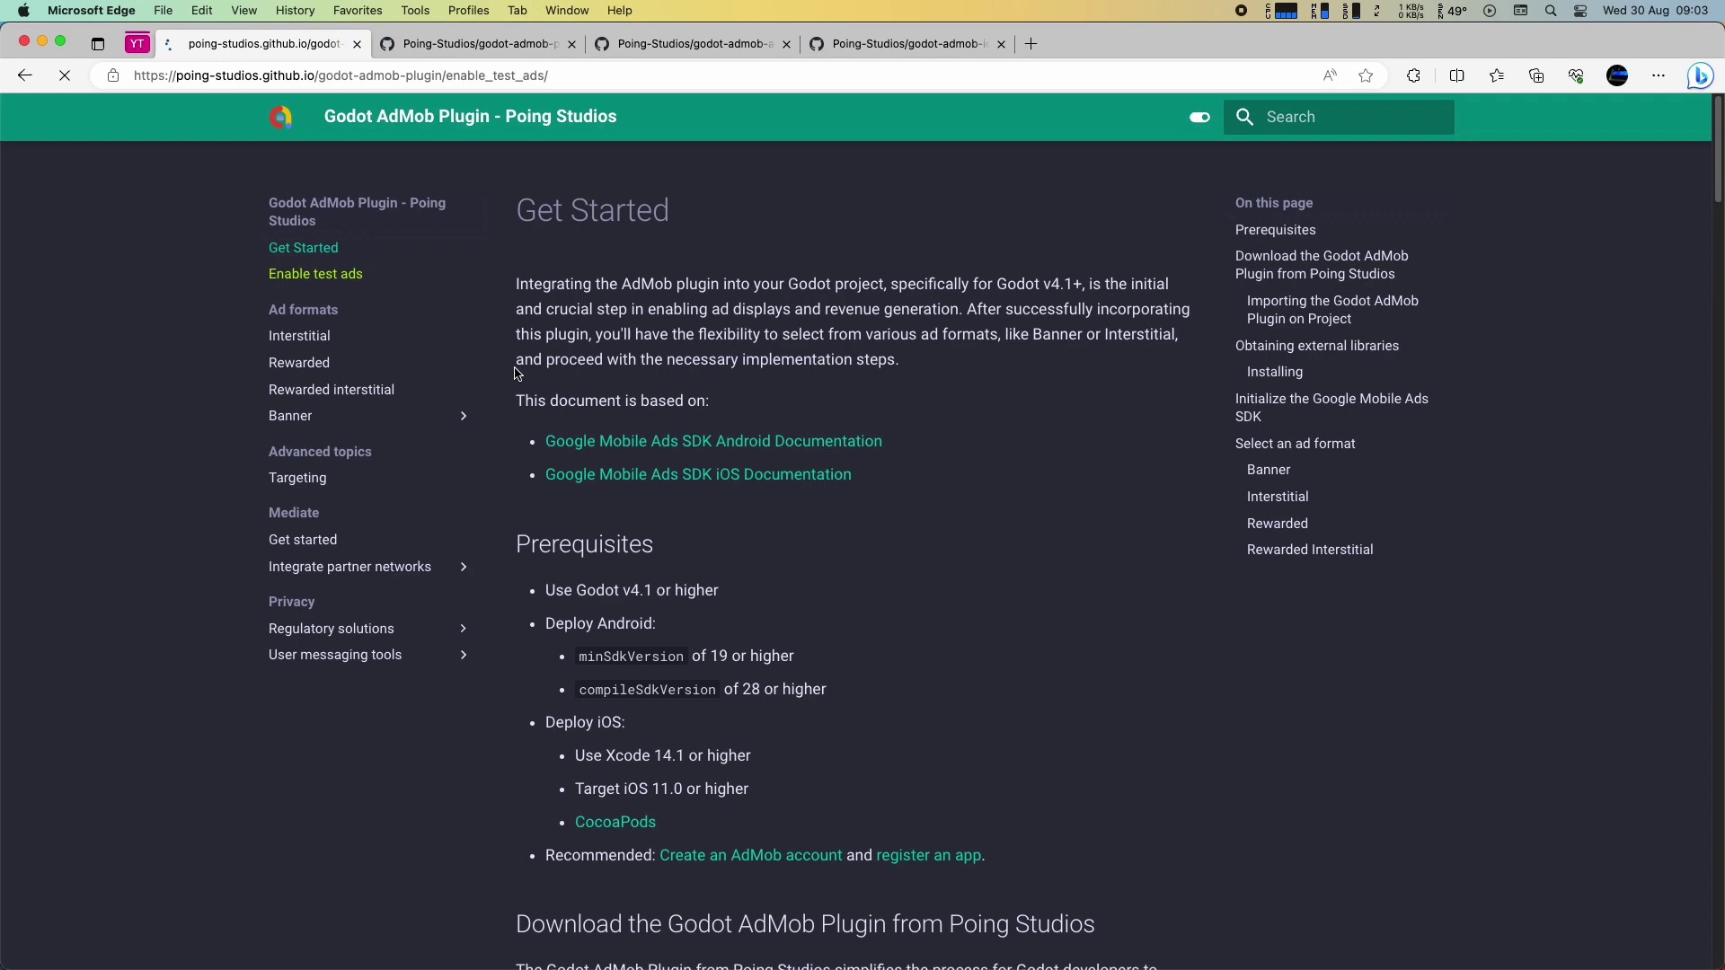
pyautogui.scroll(-3, 643, 530)
pyautogui.scroll(-20, 643, 530)
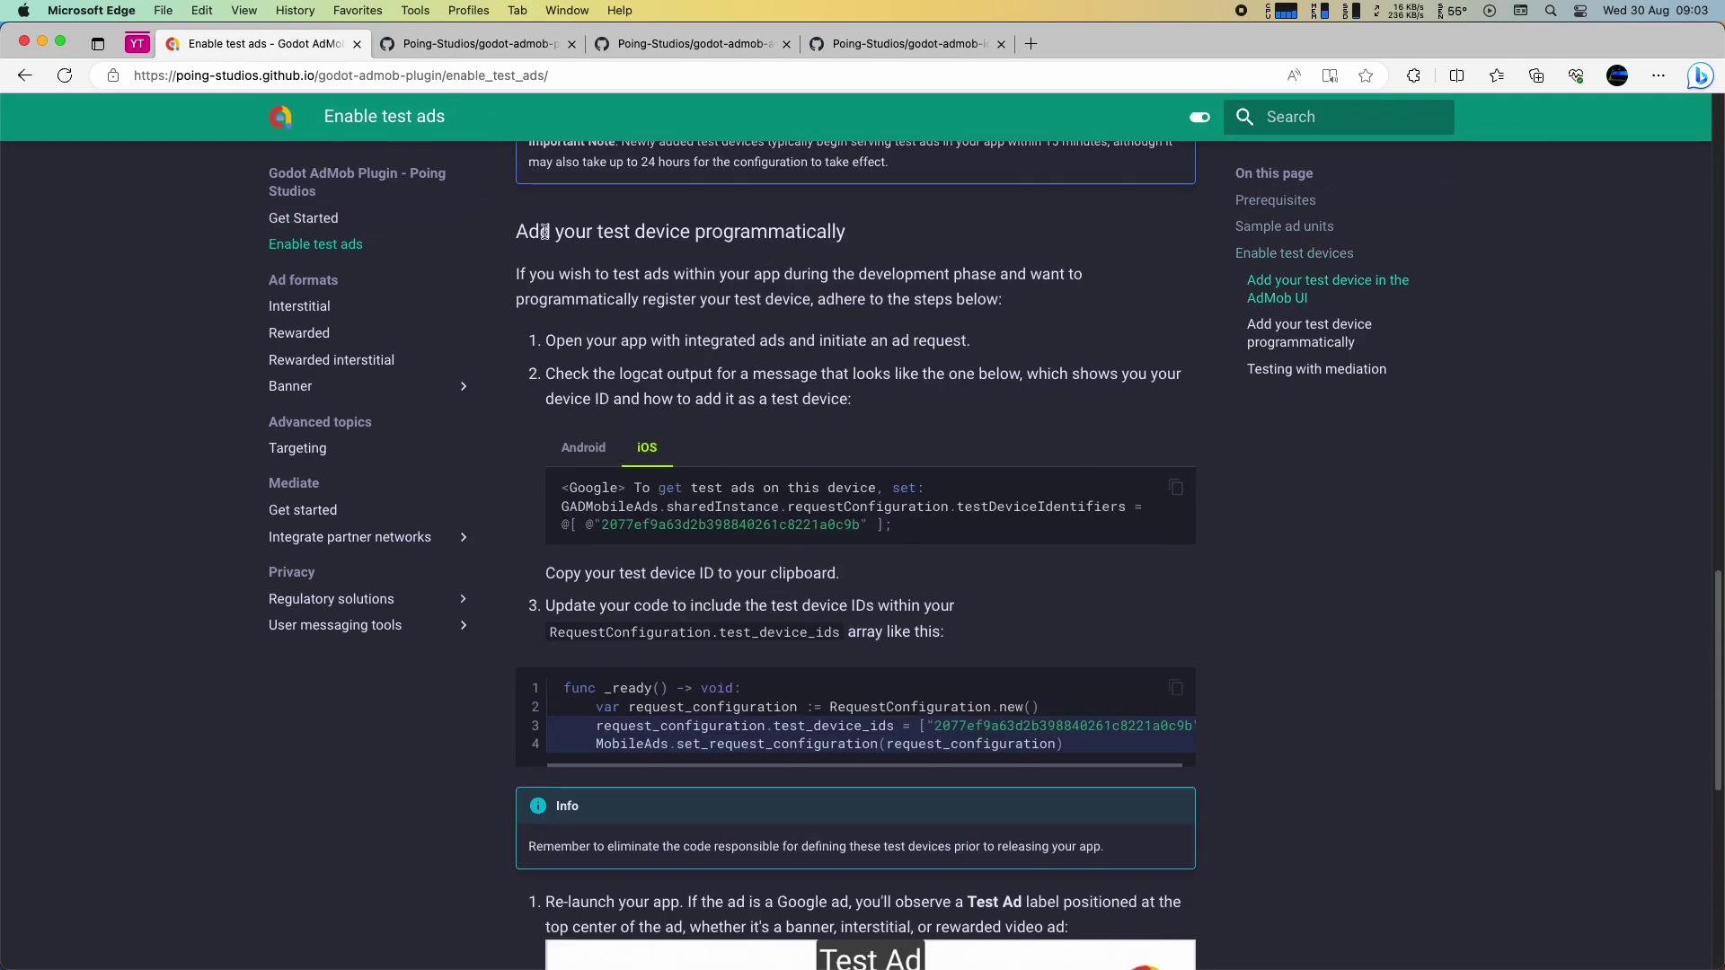
pyautogui.moveTo(544, 232); pyautogui.dragTo(852, 399)
pyautogui.click(583, 447)
pyautogui.scroll(-1, 592, 503)
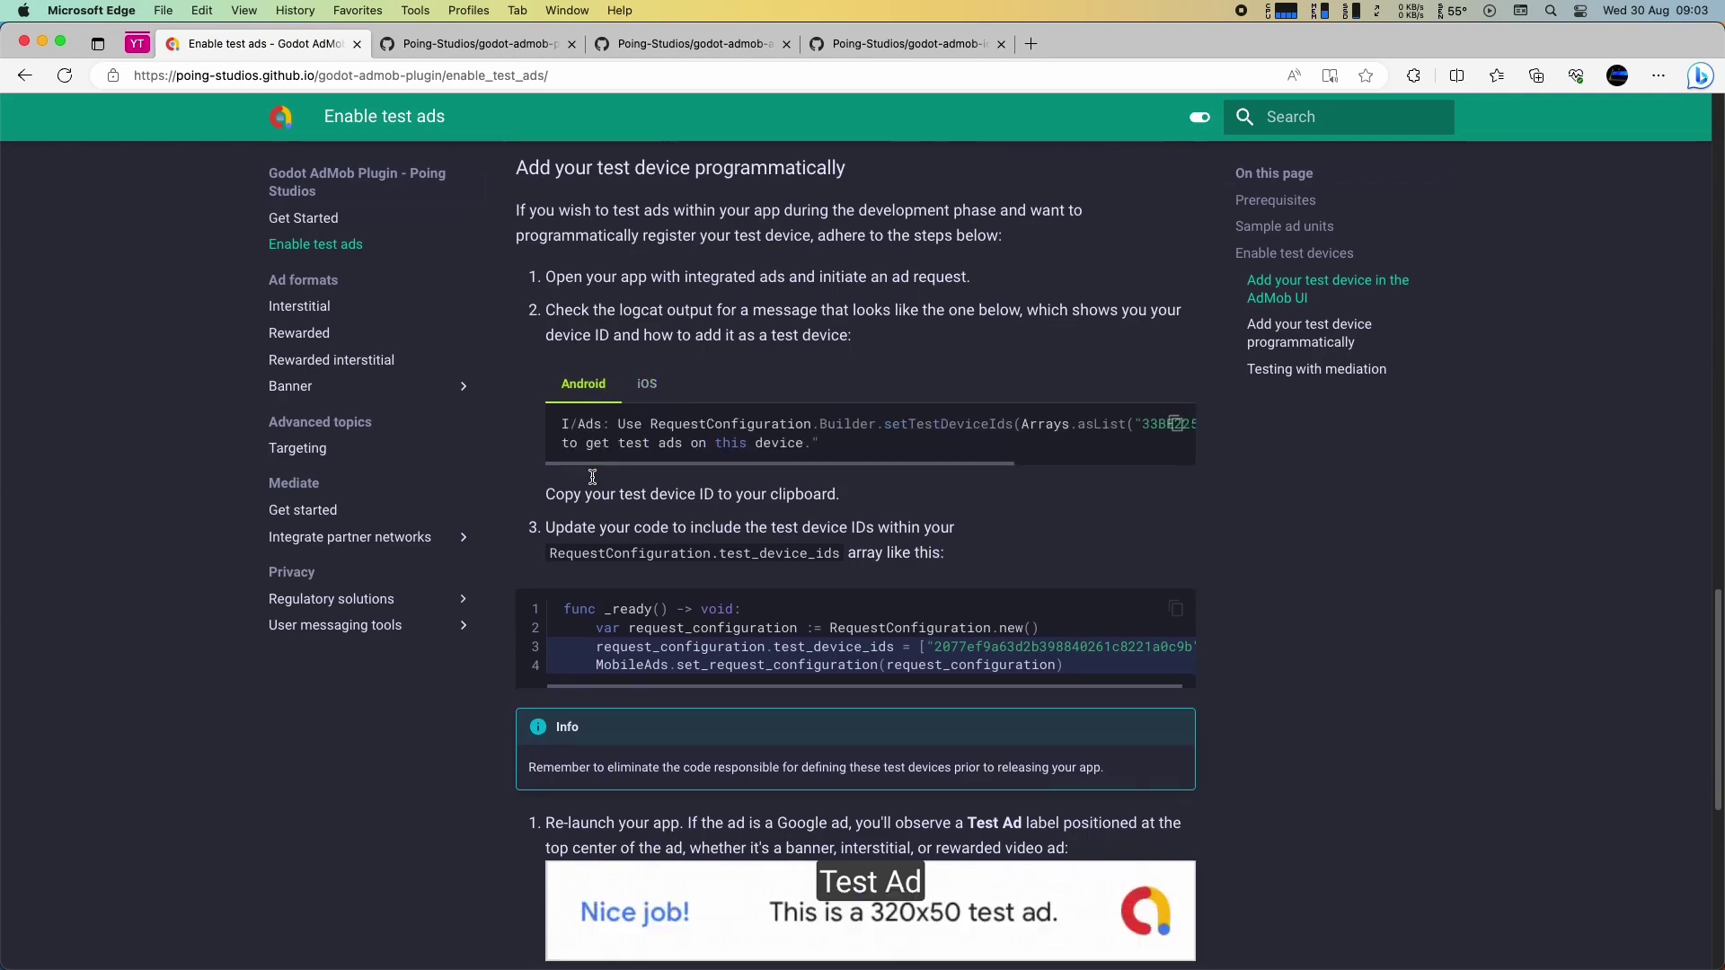
pyautogui.scroll(-3, 629, 431)
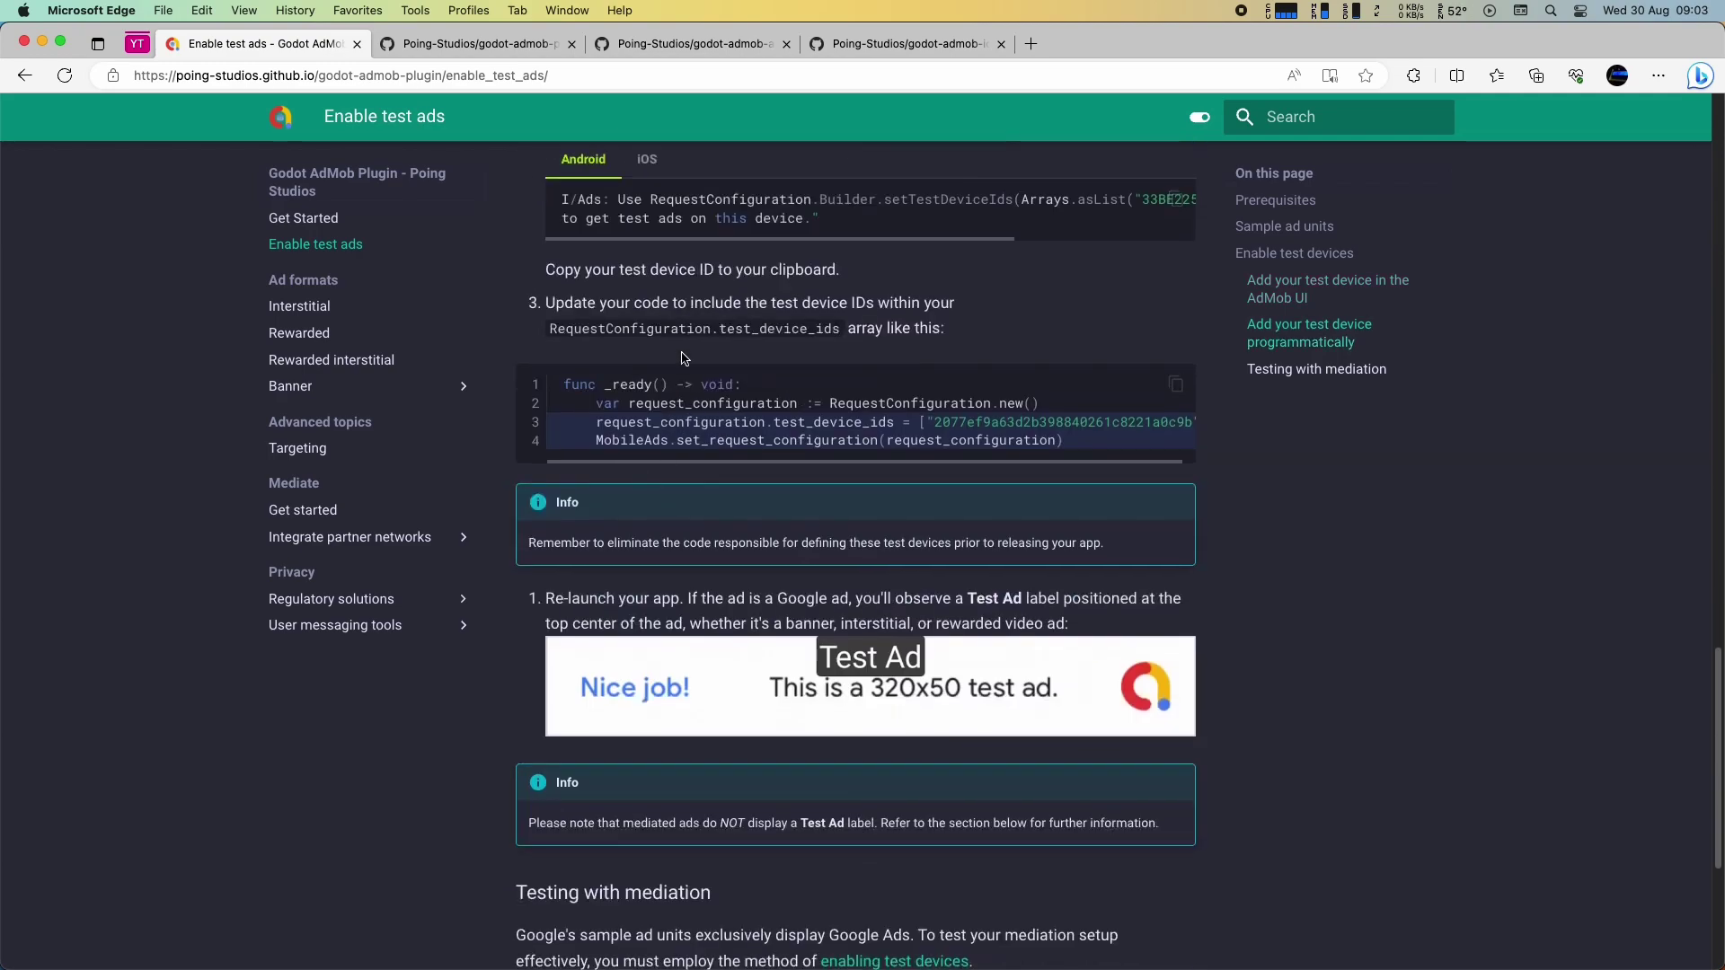
# Open the Targeting page and scroll to its ad content rating options.
pyautogui.click(332, 448)
pyautogui.scroll(-15, 635, 426)
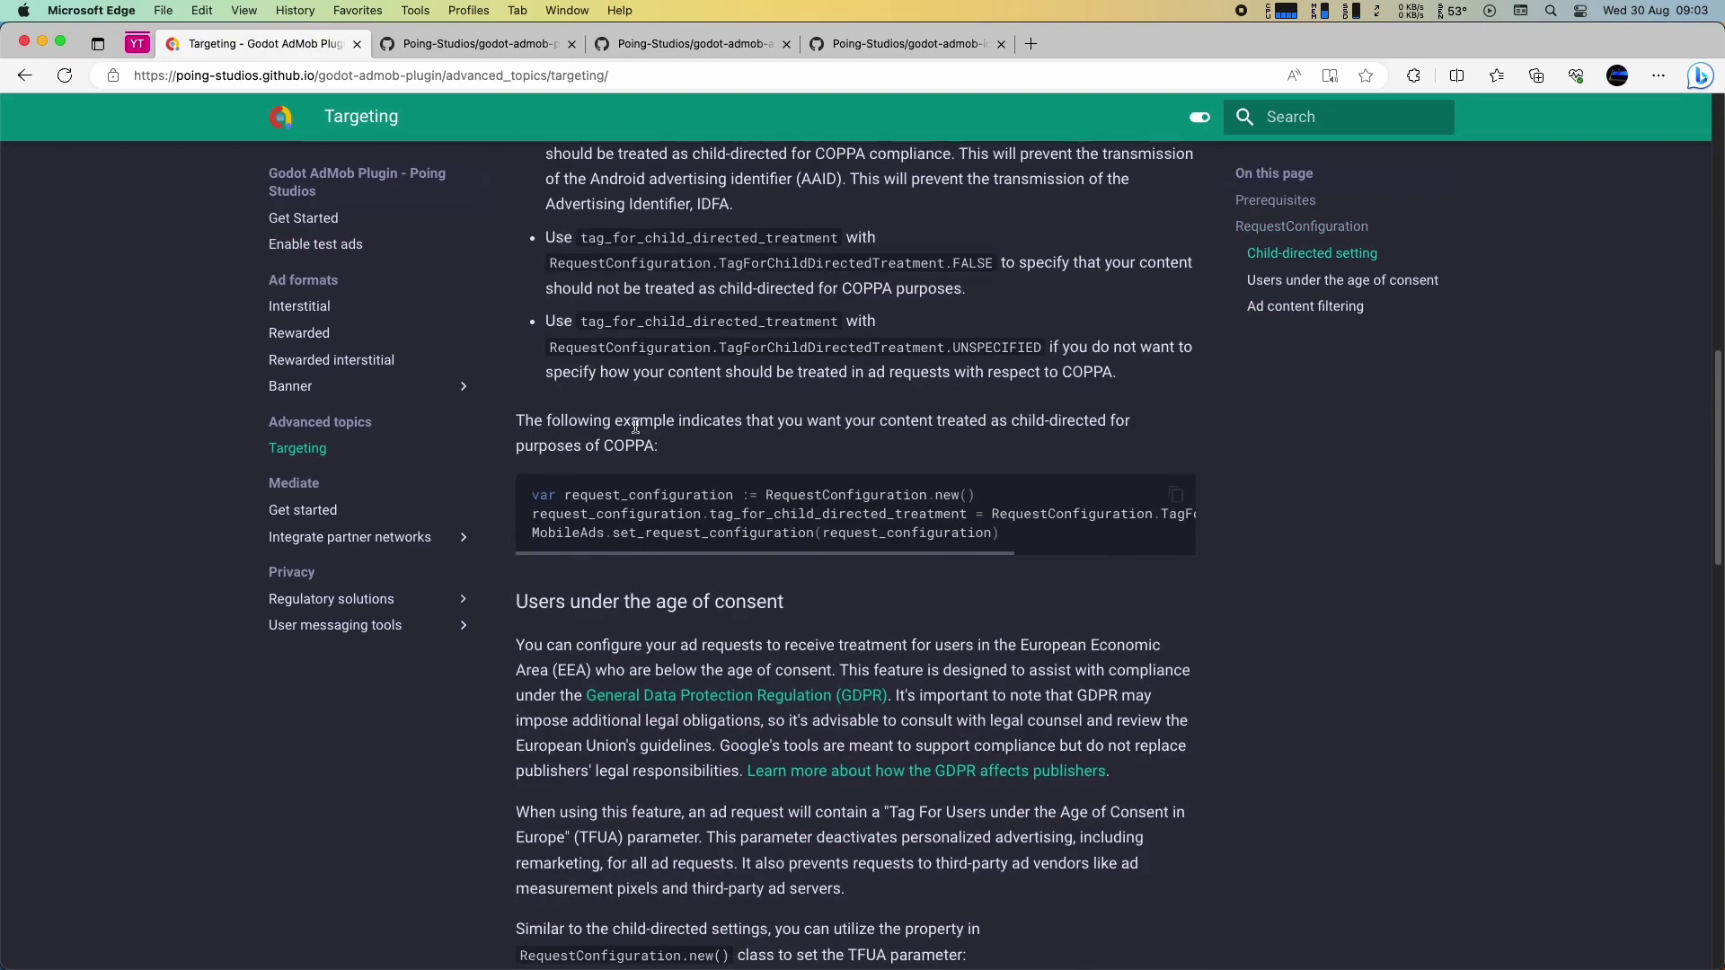
pyautogui.scroll(-20, 635, 427)
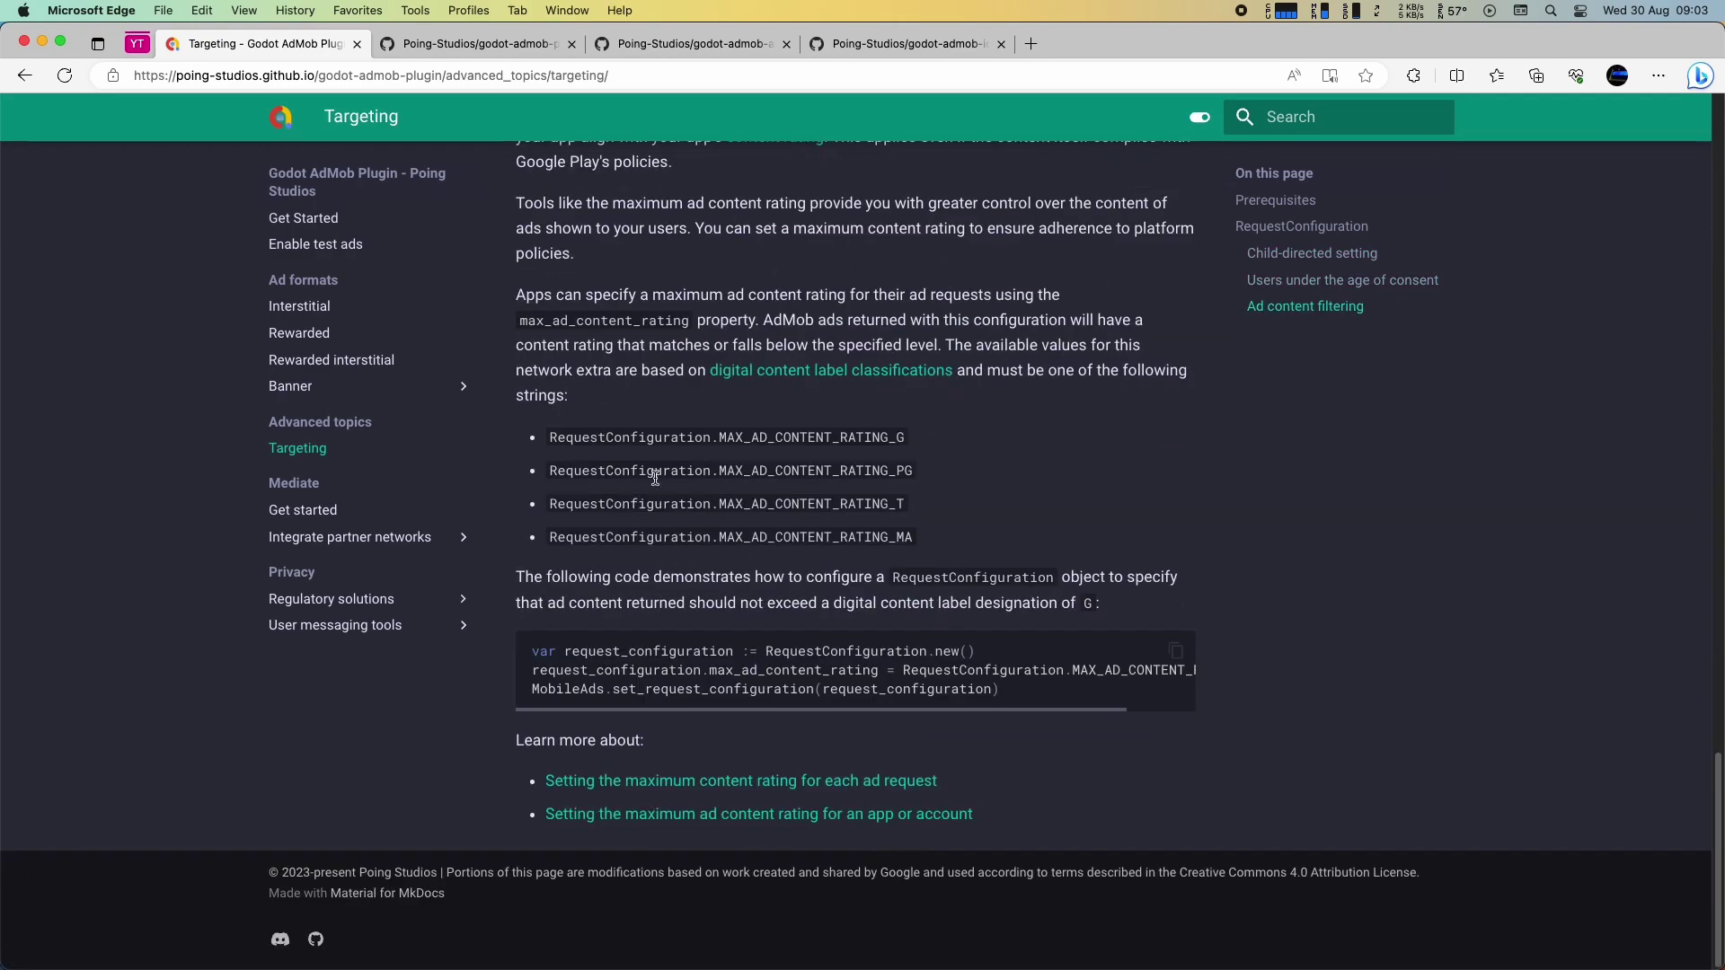
# Open and read through the mediation Get started page.
pyautogui.click(303, 510)
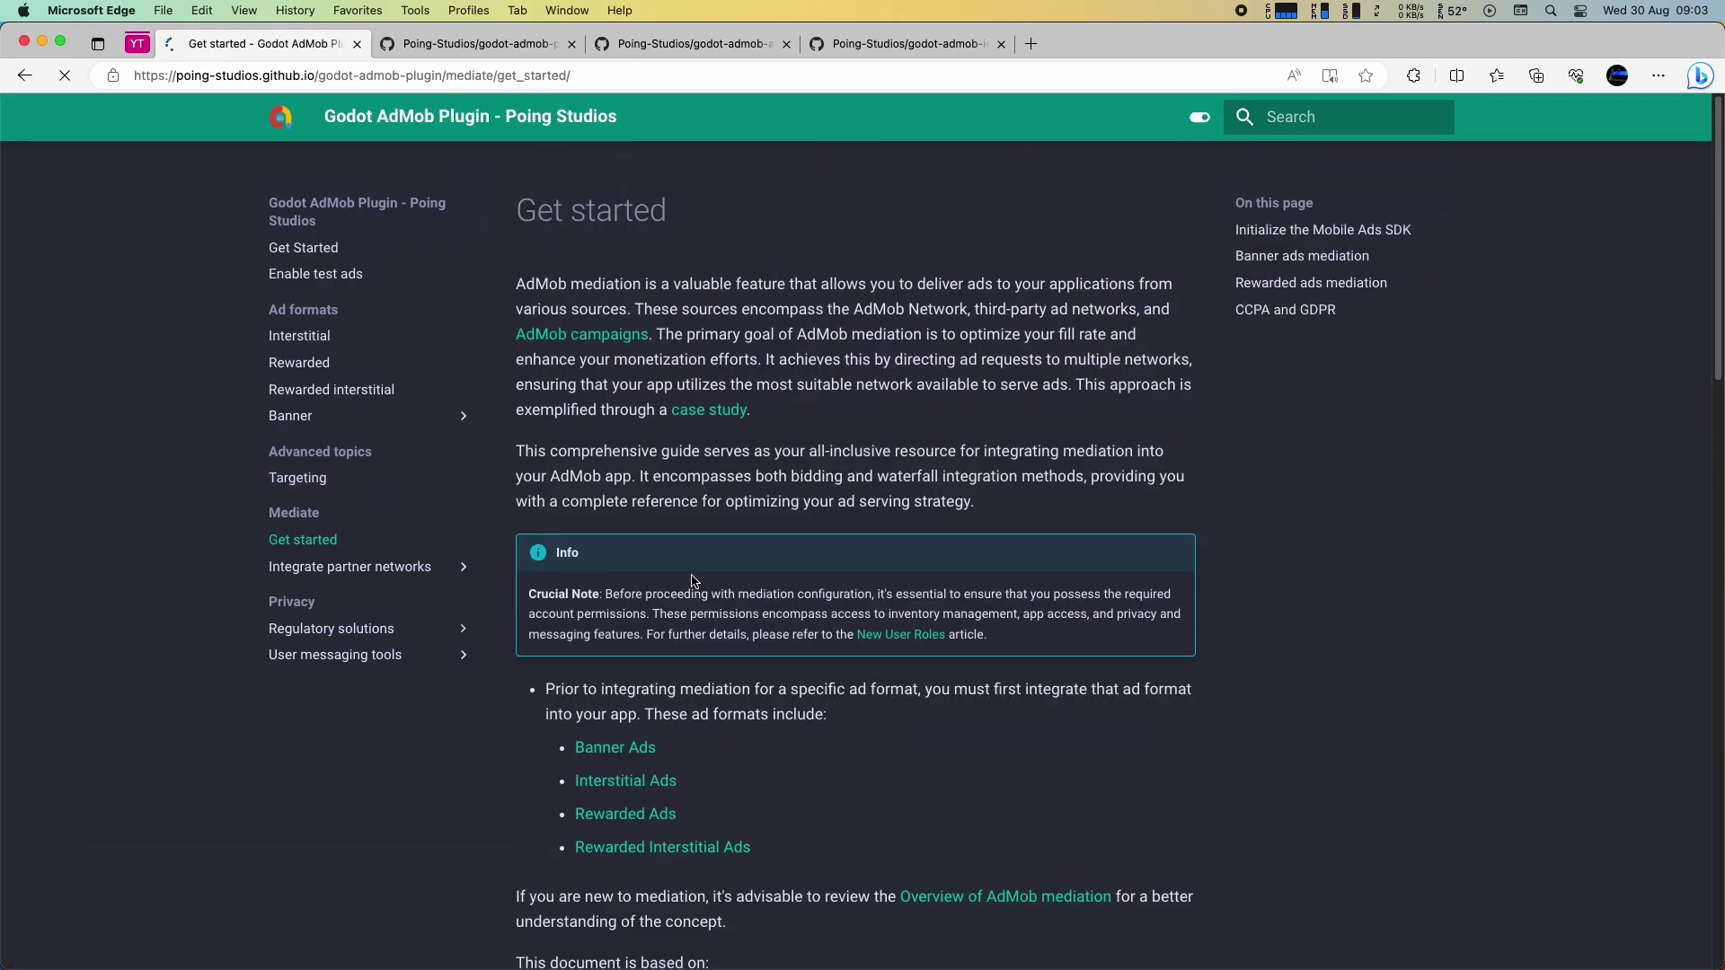
pyautogui.scroll(-10, 626, 465)
pyautogui.scroll(-14, 629, 449)
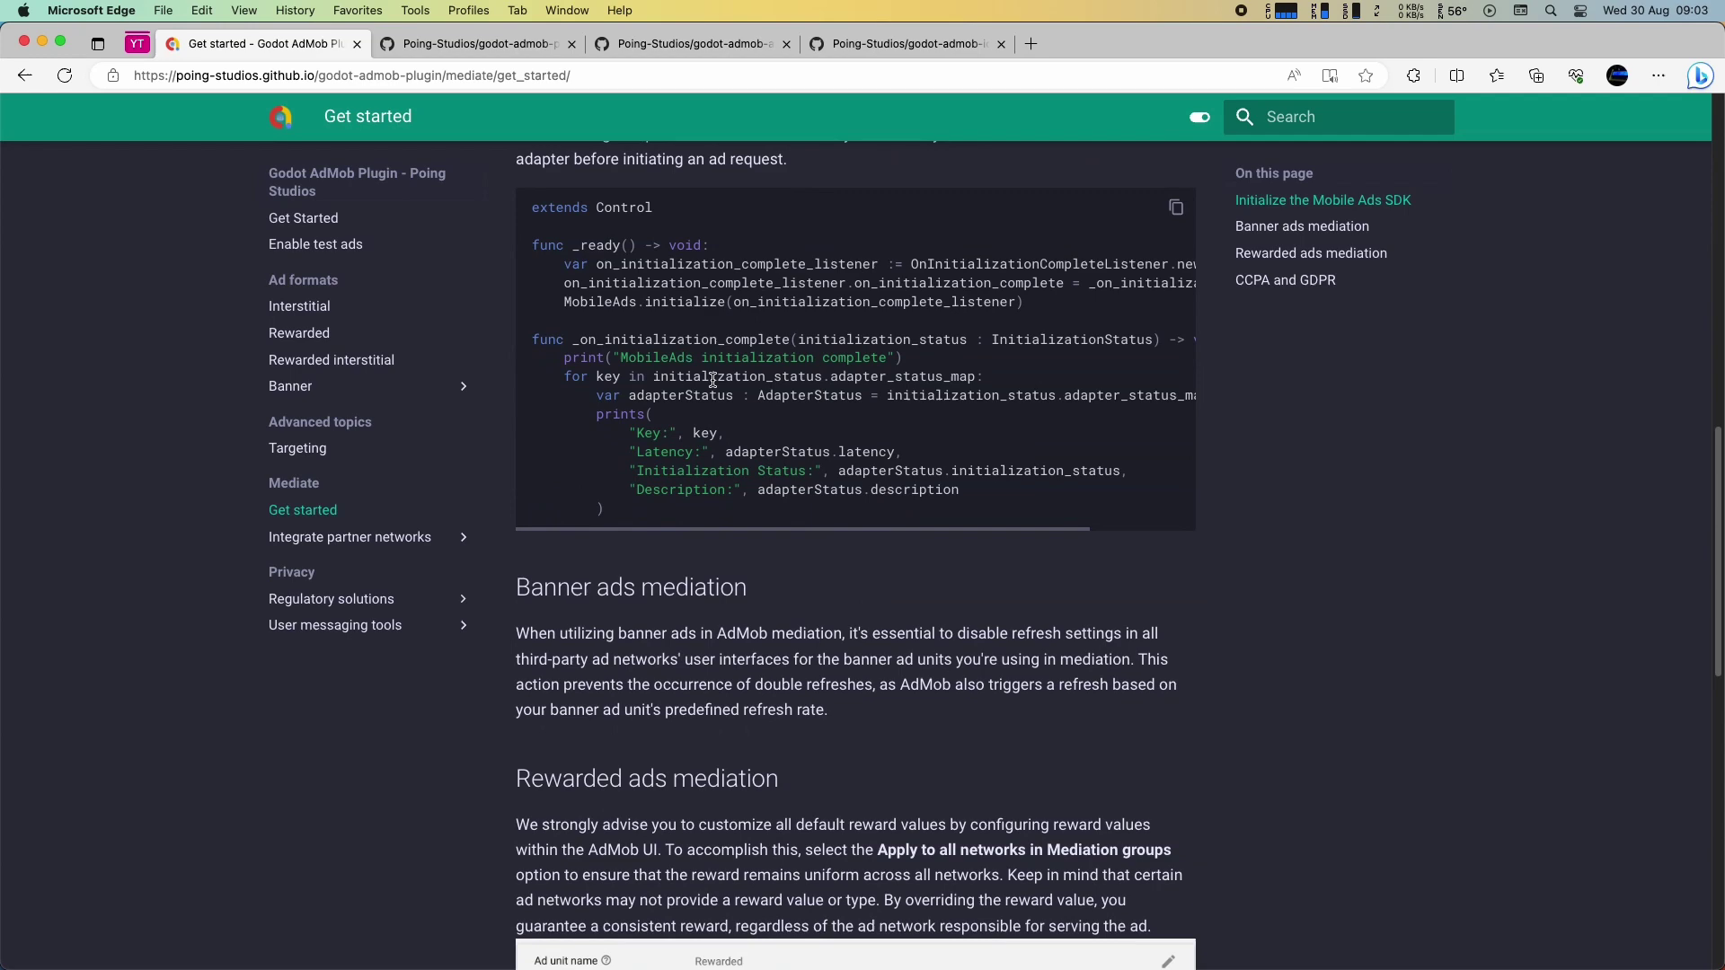
pyautogui.scroll(-6, 646, 389)
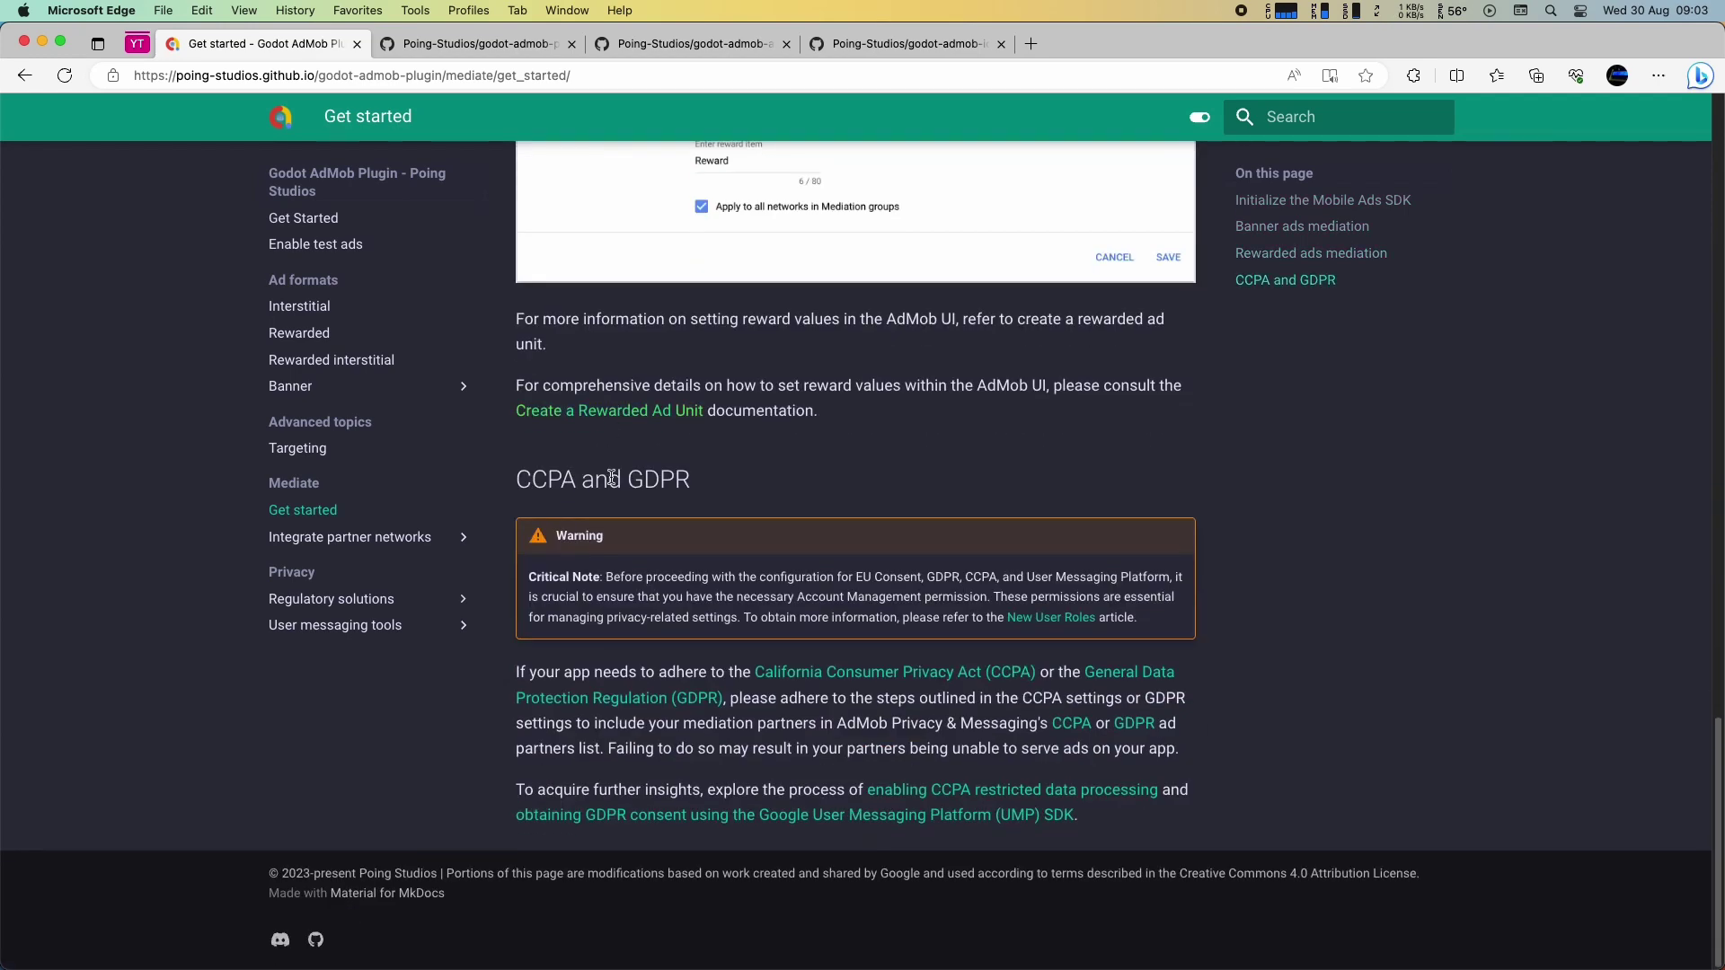
# Expand the partner network list and read the AdColony mediation guide.
pyautogui.click(346, 536)
pyautogui.click(334, 568)
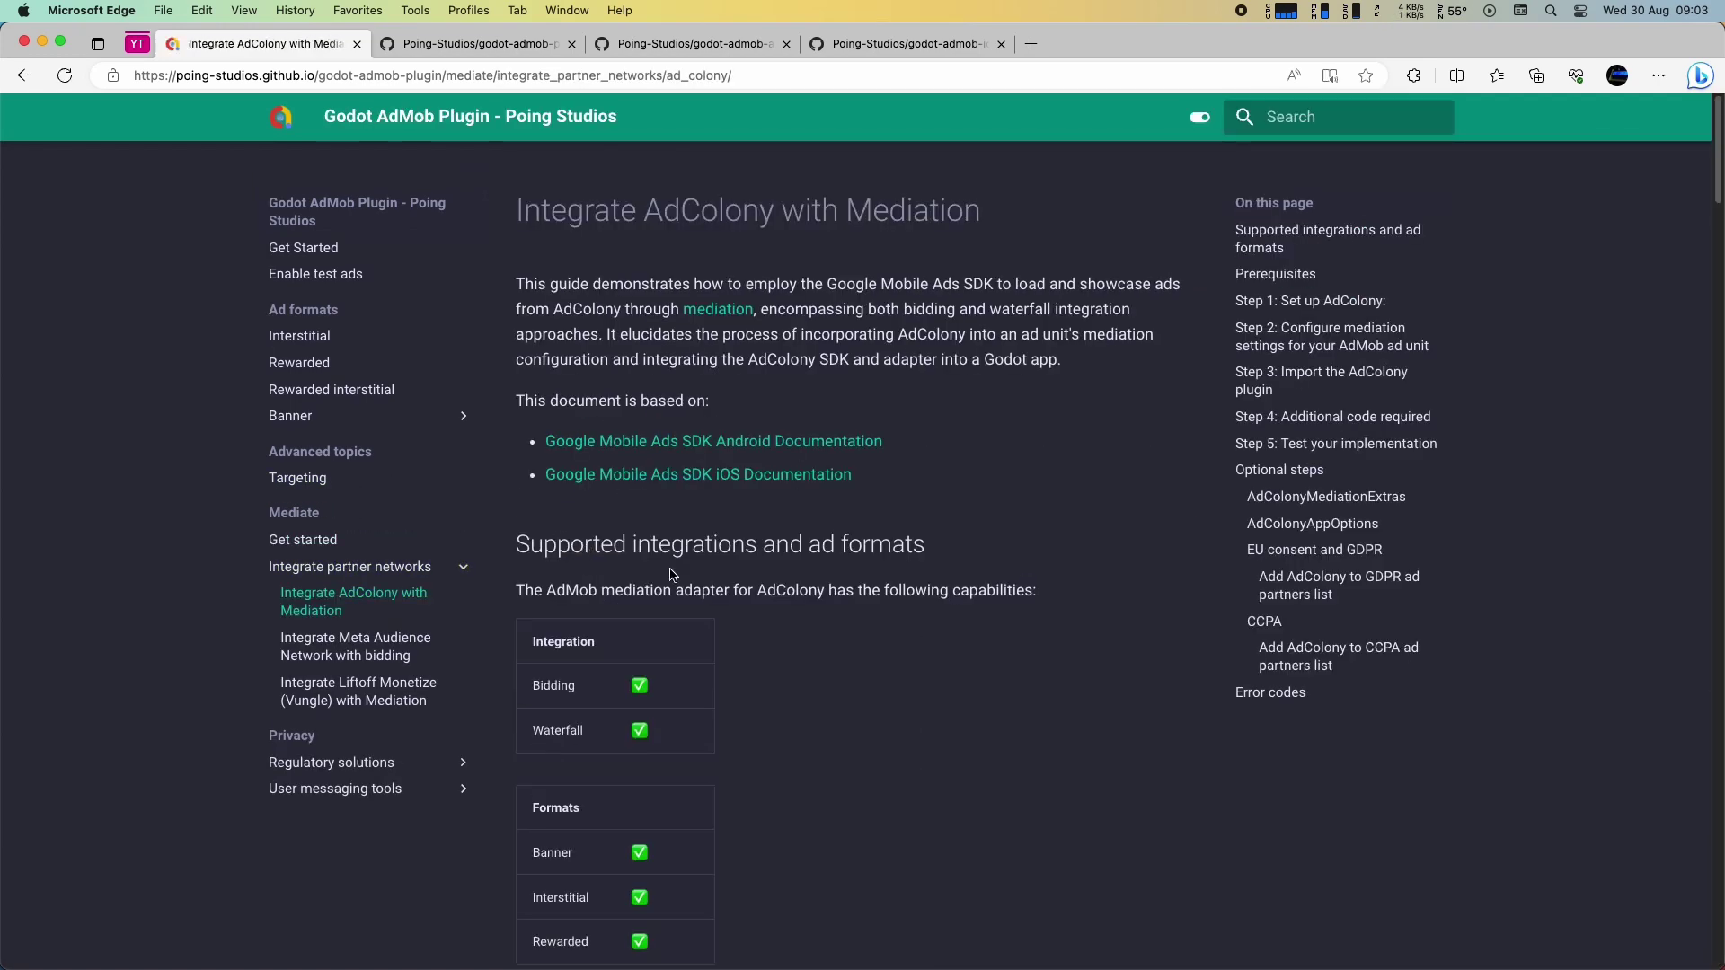
pyautogui.scroll(-2, 705, 502)
pyautogui.scroll(-15, 705, 501)
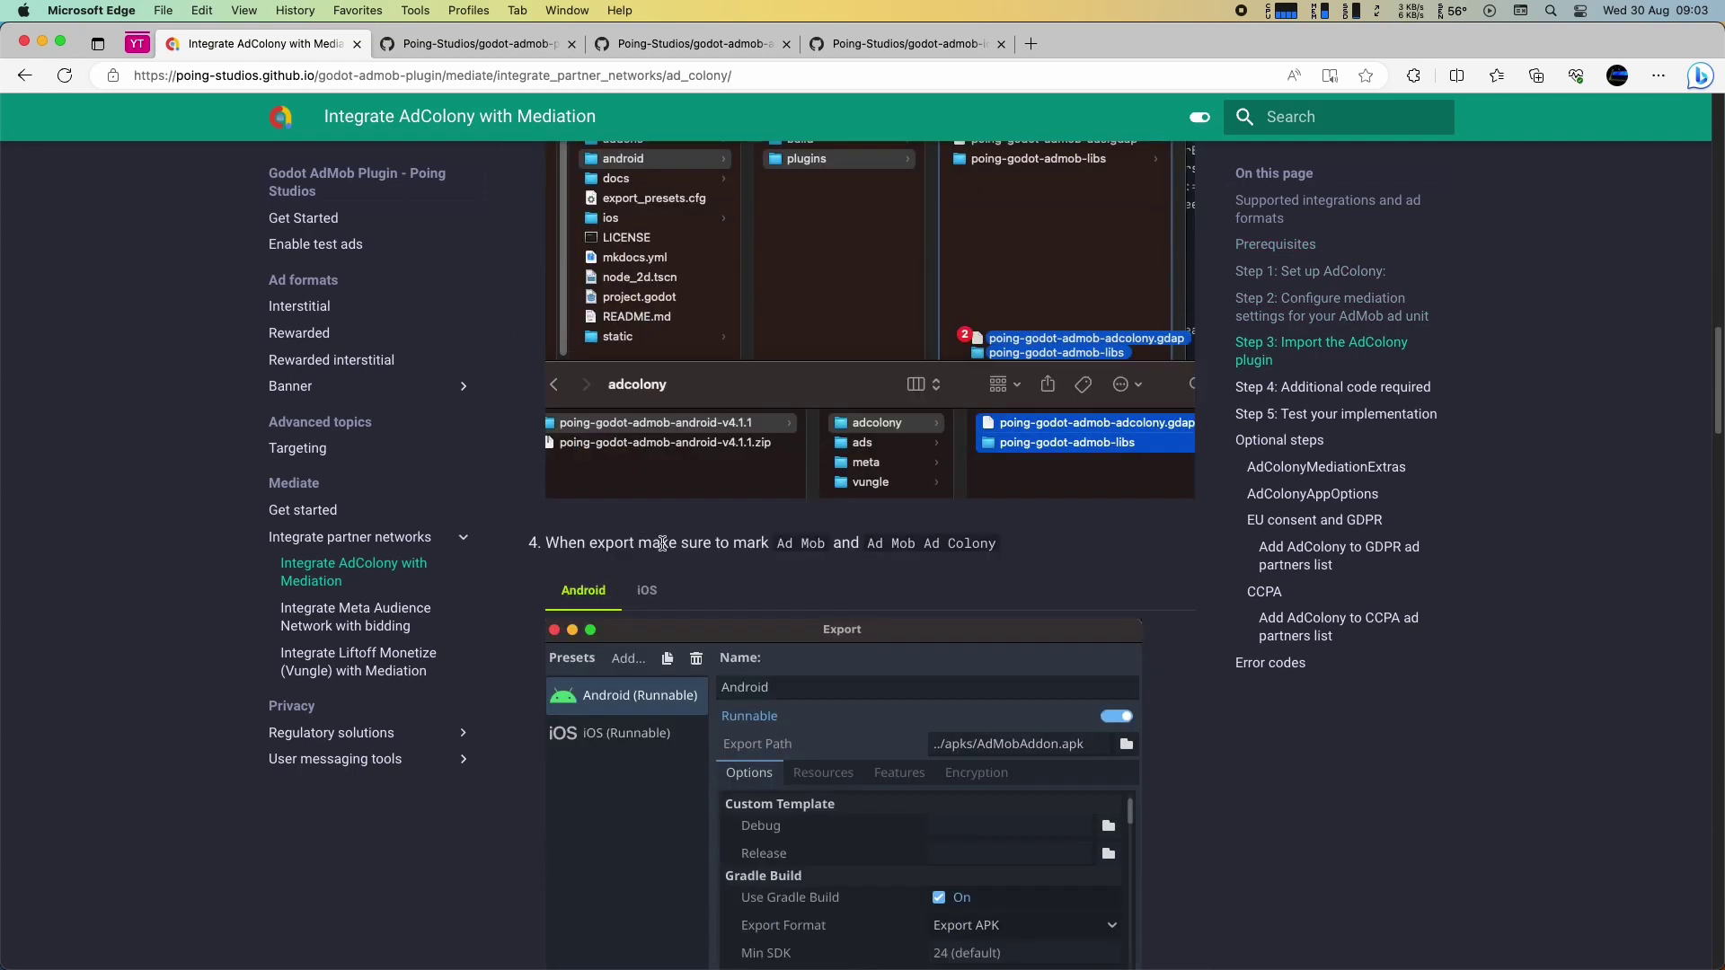
pyautogui.scroll(-10, 714, 501)
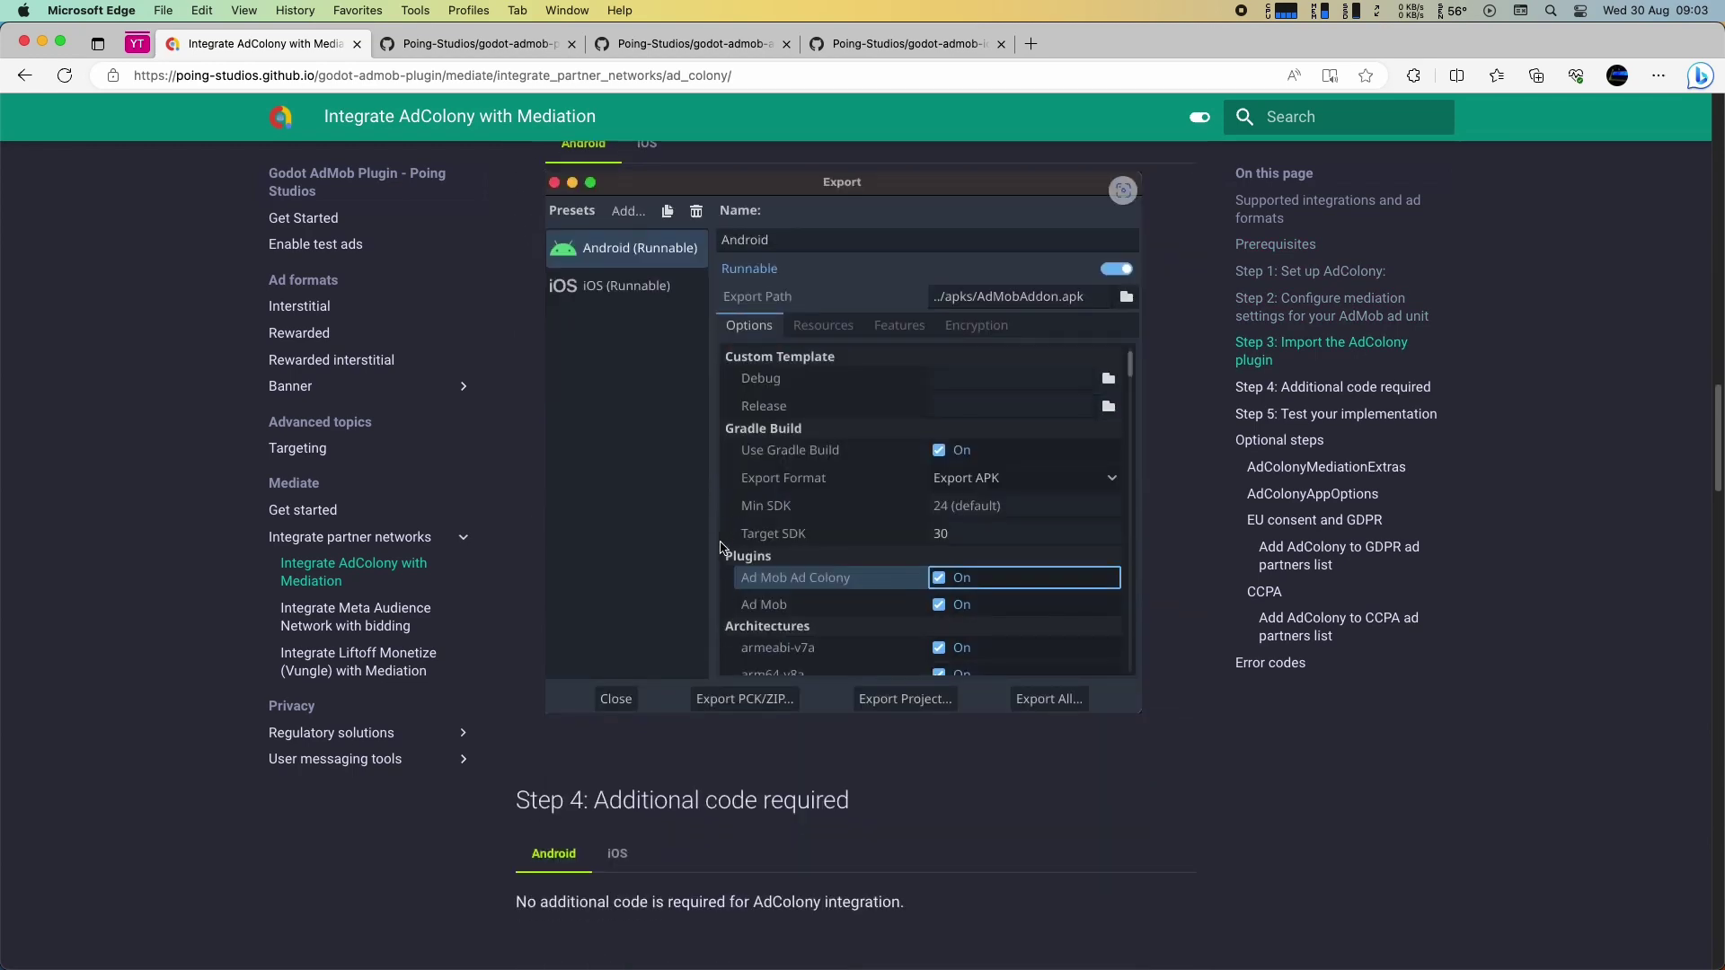
pyautogui.scroll(2, 629, 539)
# Read the Meta Audience Network and Liftoff Monetize (Vungle) guides, then return to the plugin's Get Started page.
pyautogui.click(351, 617)
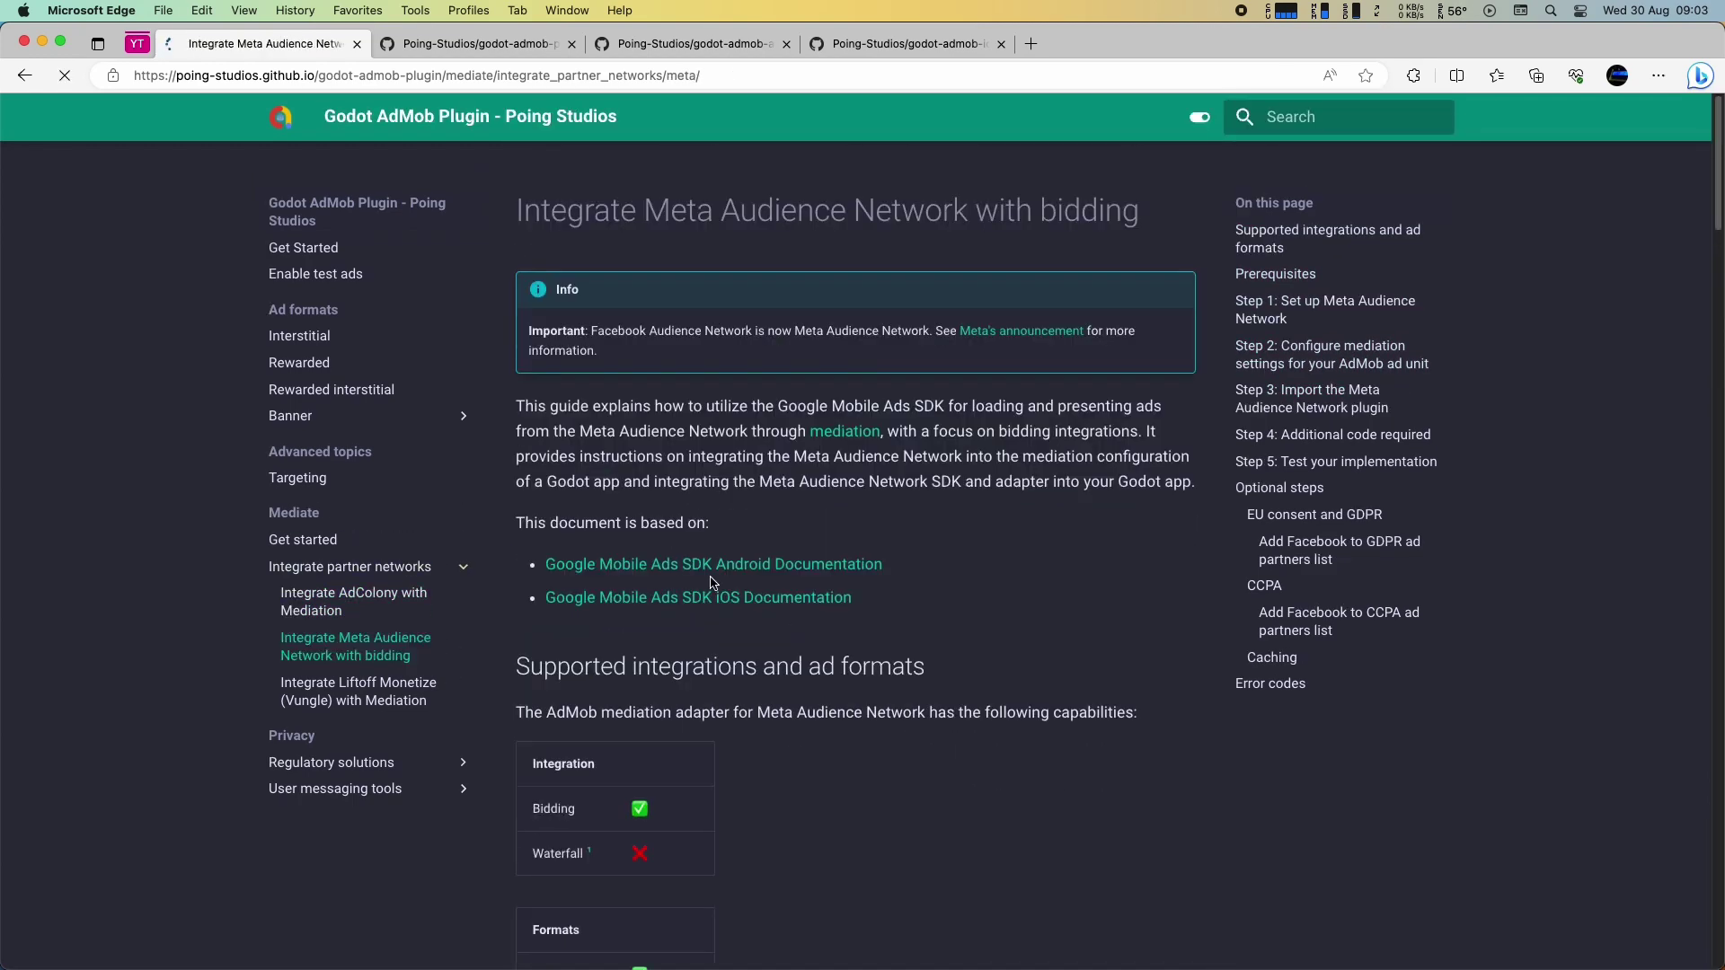
pyautogui.scroll(-15, 785, 546)
pyautogui.scroll(-3, 668, 632)
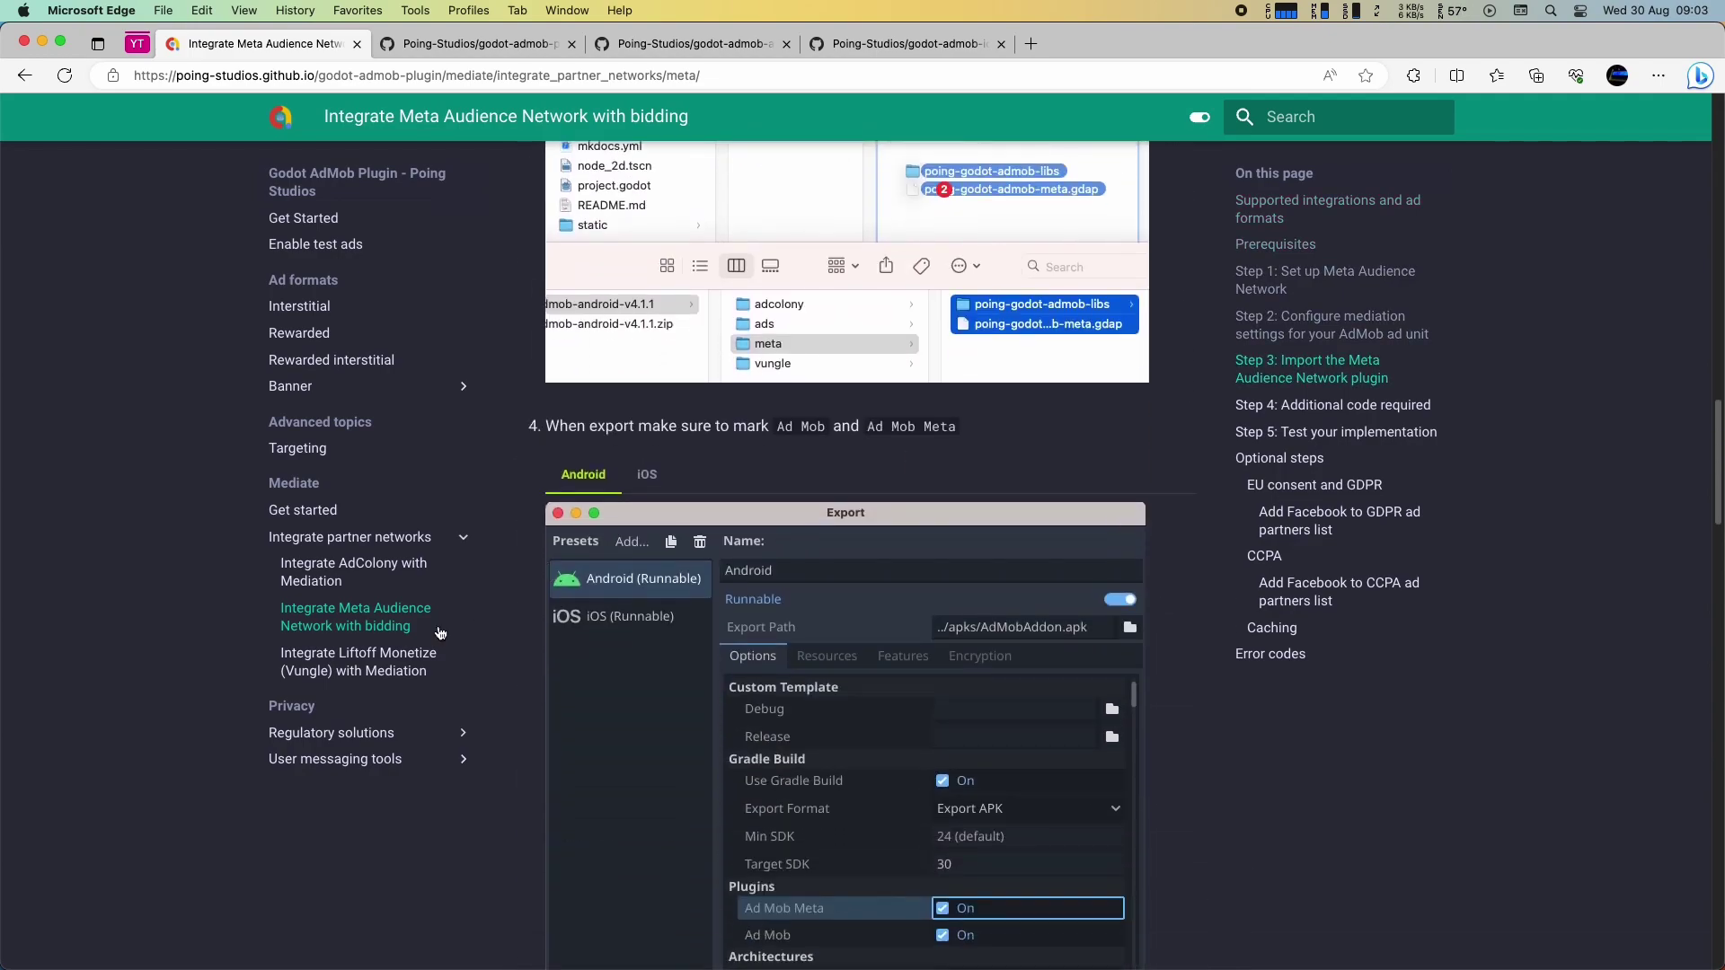
pyautogui.click(401, 673)
pyautogui.scroll(-15, 785, 568)
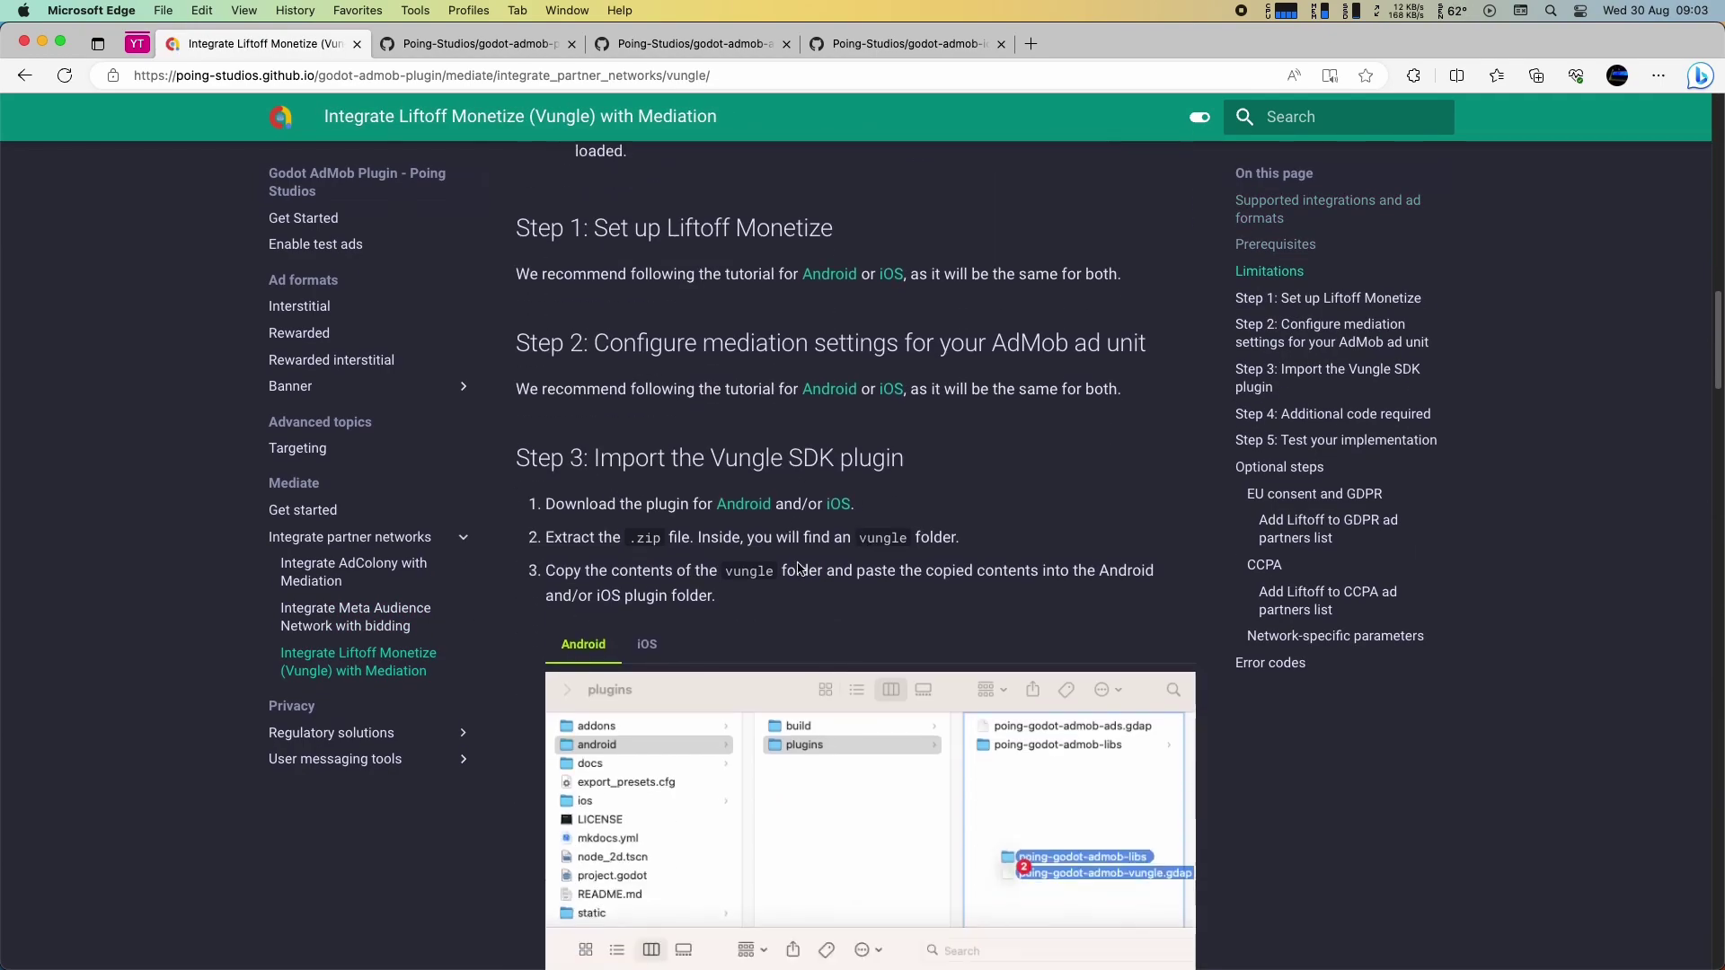
pyautogui.scroll(-3, 785, 567)
pyautogui.scroll(20, 831, 495)
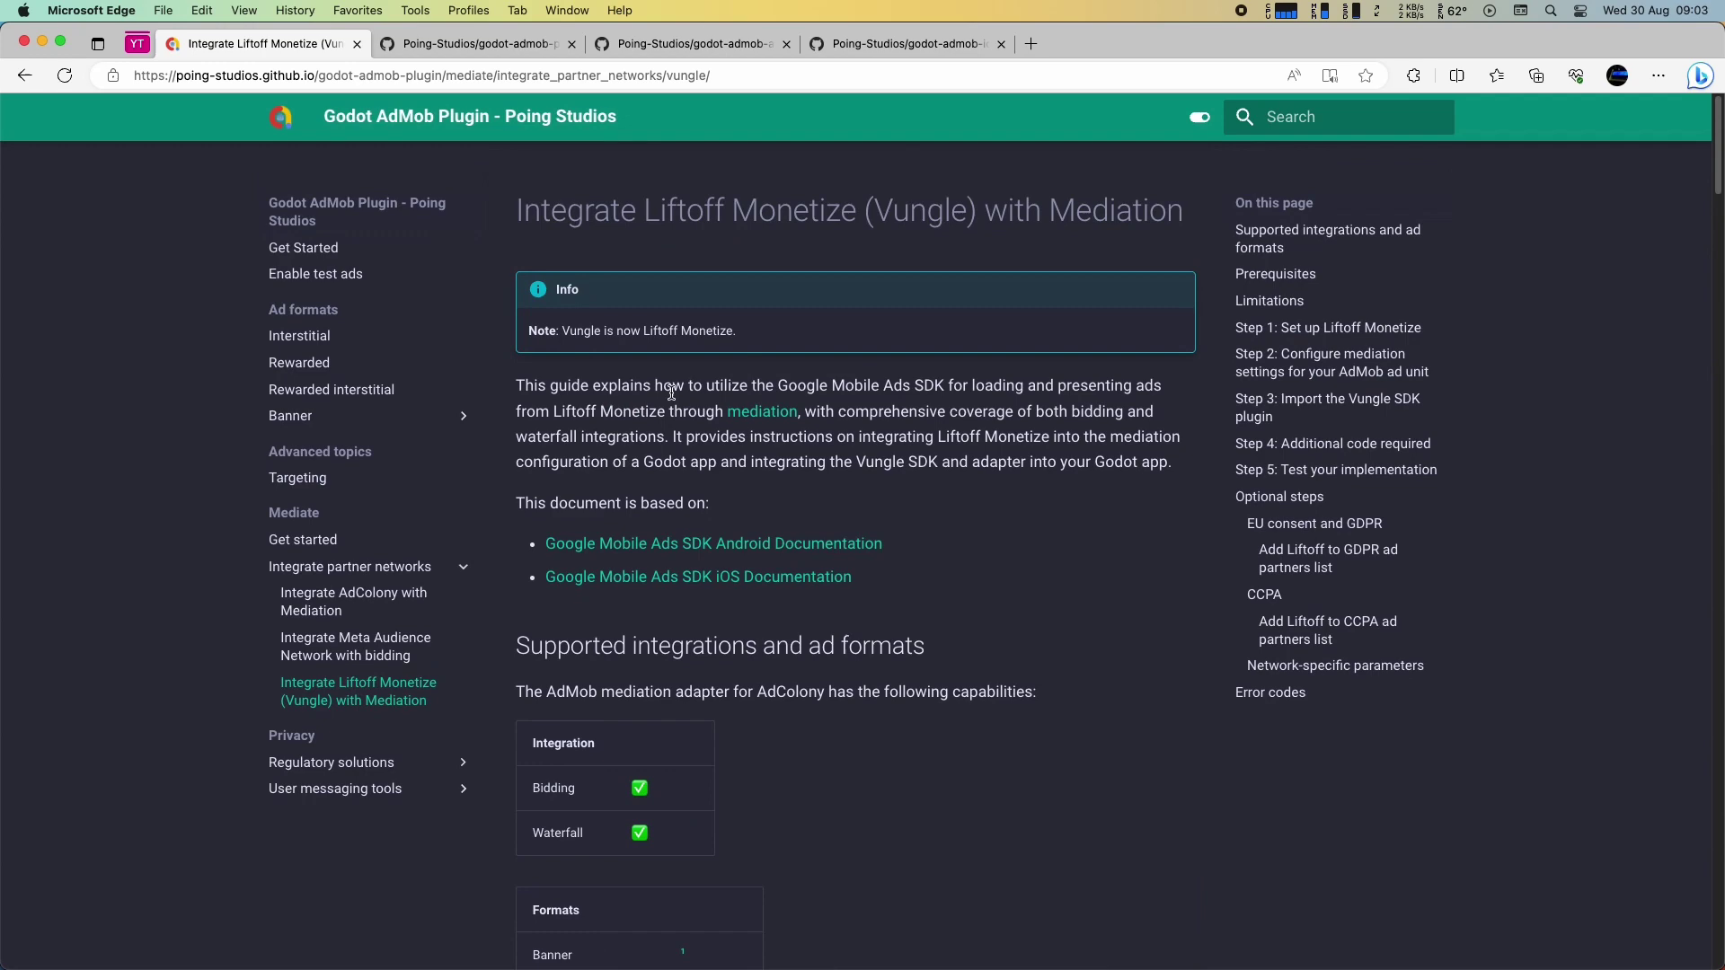
pyautogui.click(306, 248)
# Open the Android and iOS Mobile Ads SDK docs in new tabs, then read and close the Android quick-start.
pyautogui.keyDown('super'); pyautogui.click(633, 441); pyautogui.keyUp('super')
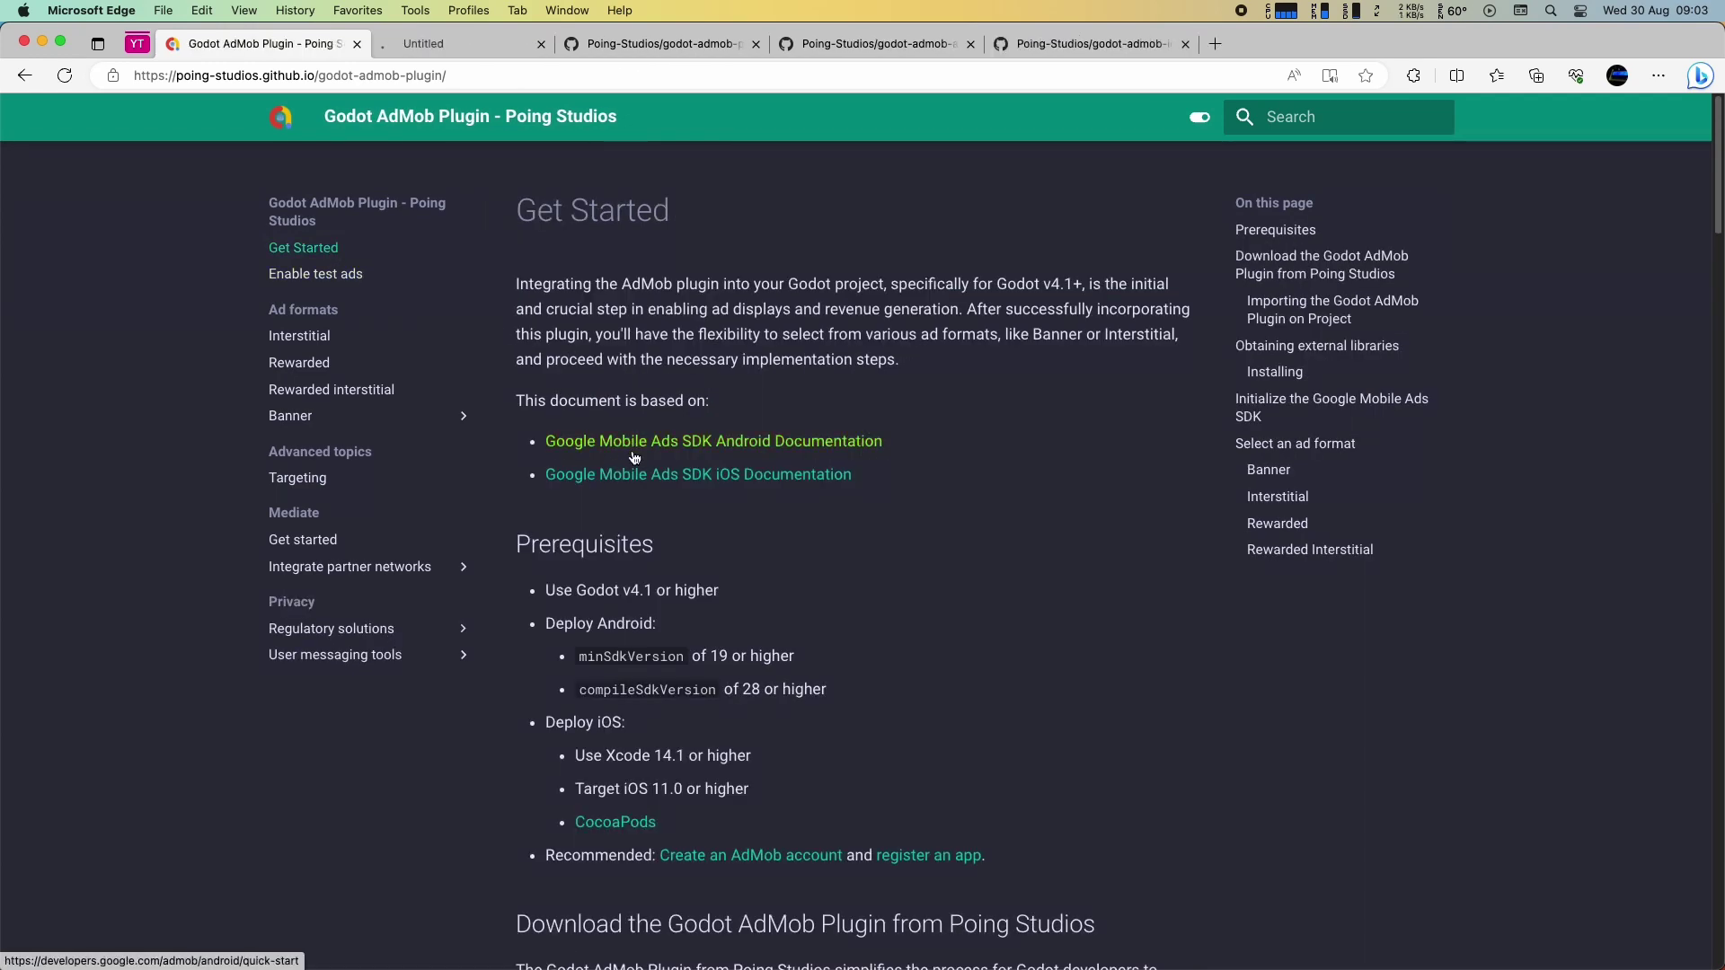
pyautogui.keyDown('super'); pyautogui.click(634, 474); pyautogui.keyUp('super')
pyautogui.click(510, 44)
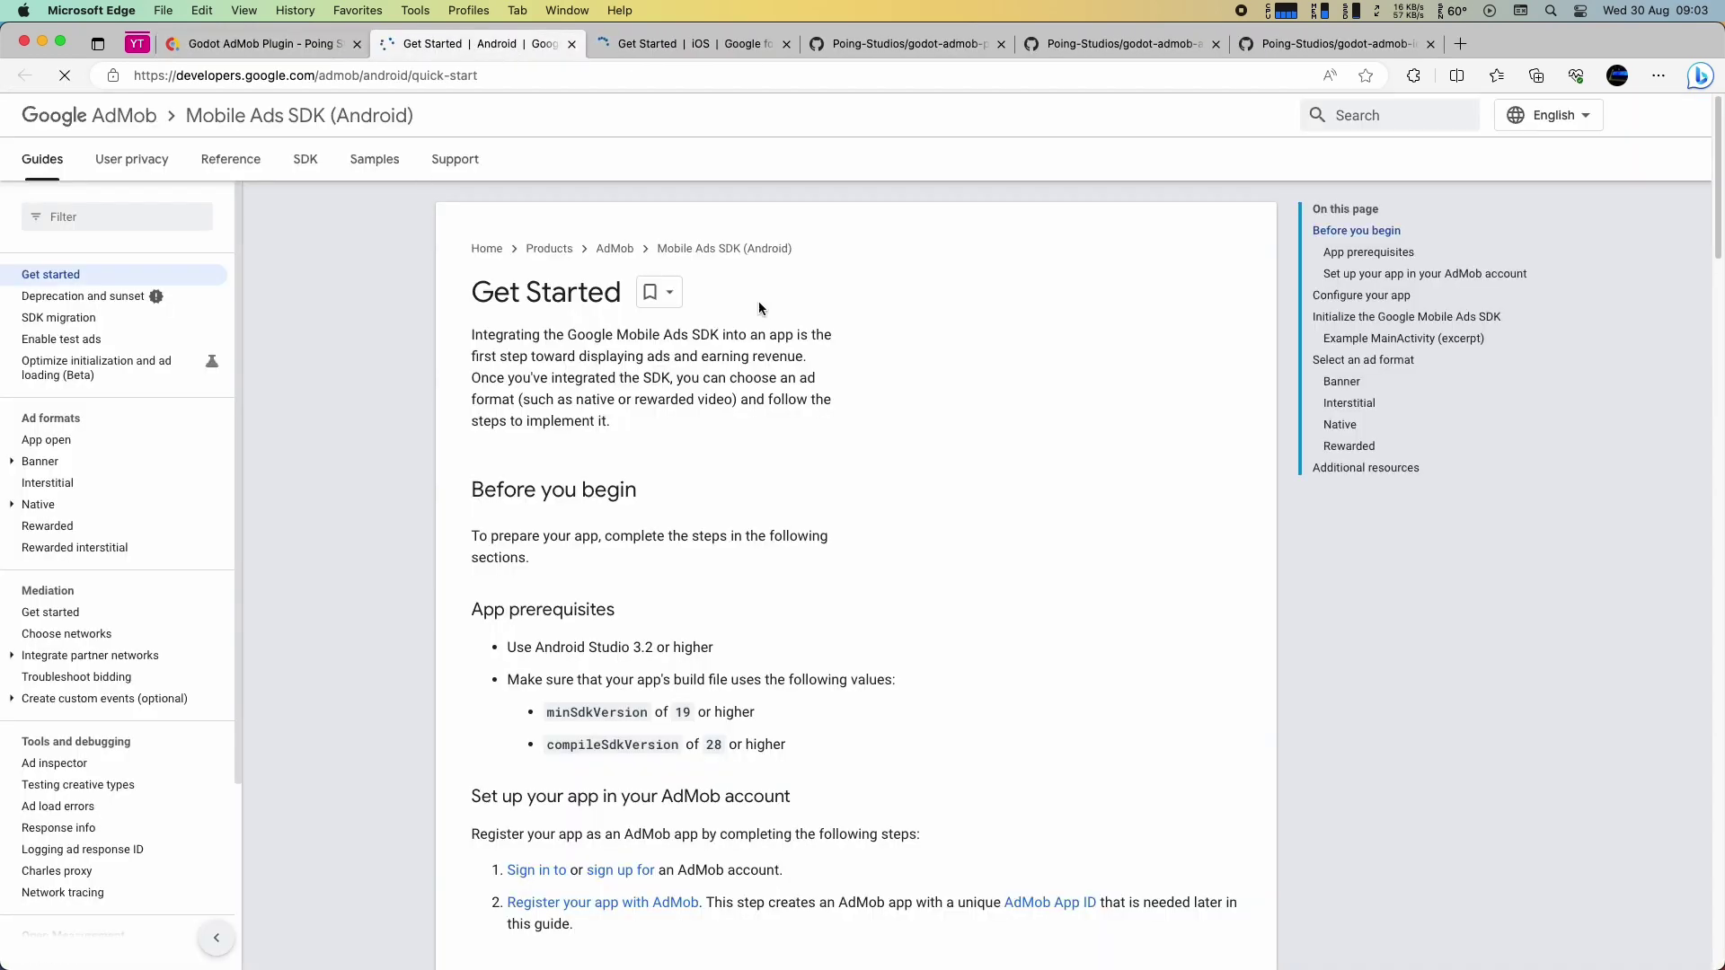
pyautogui.scroll(-15, 811, 443)
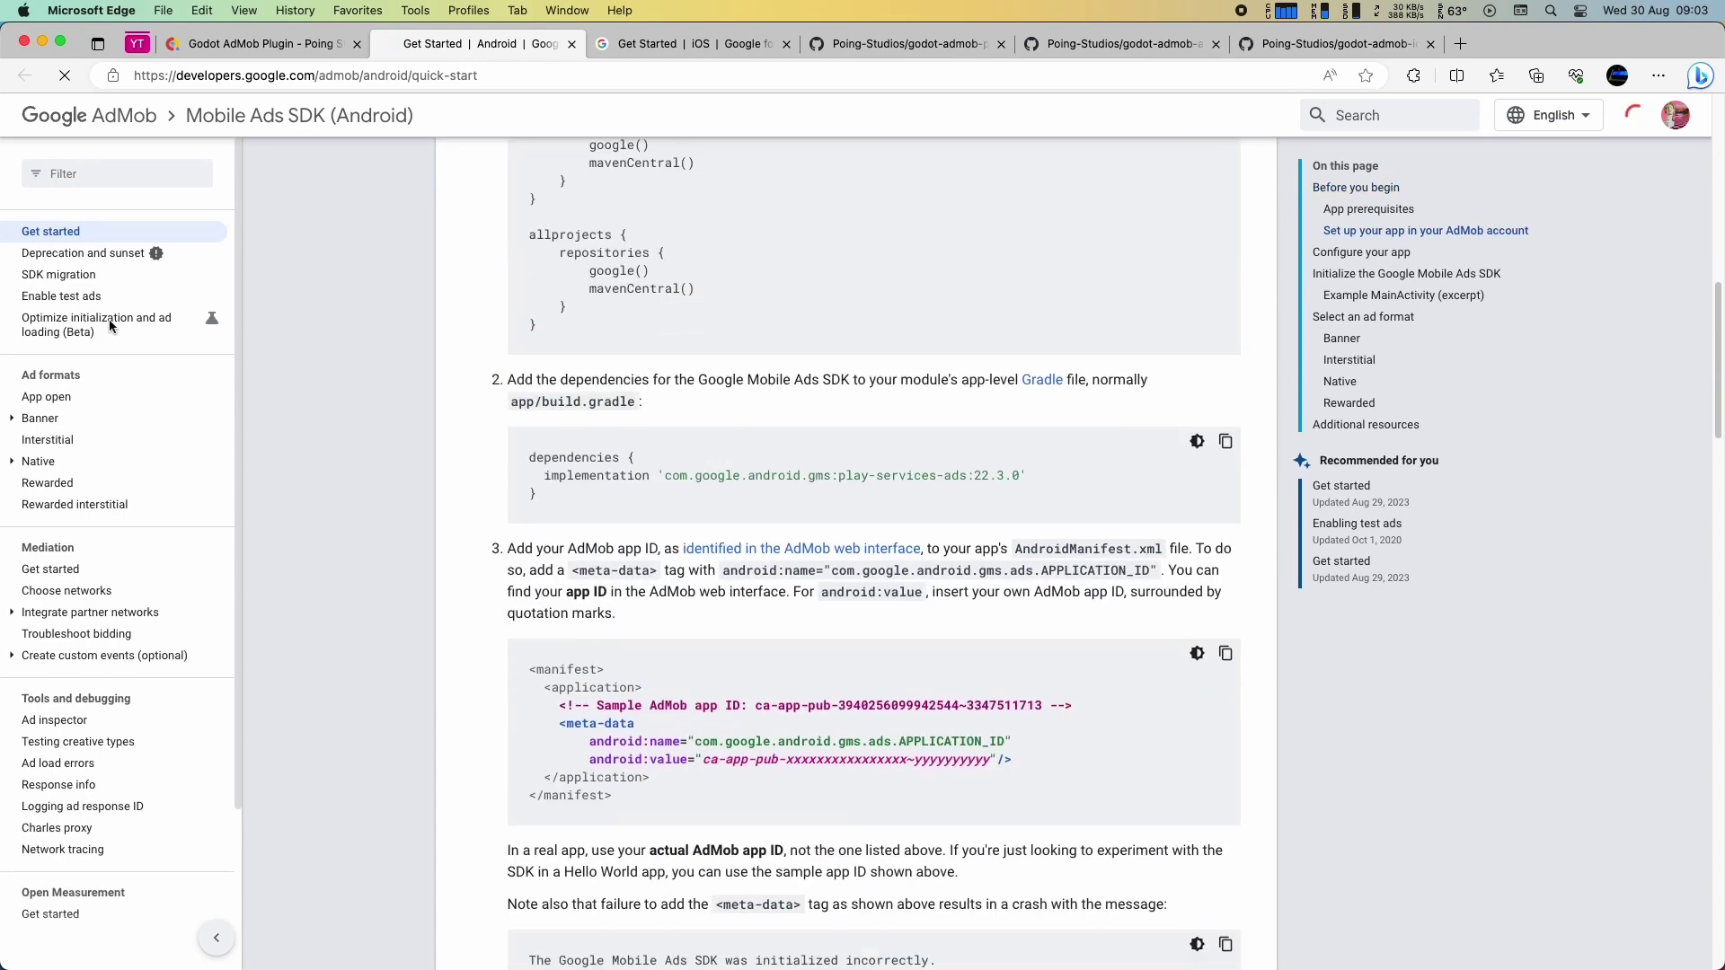
pyautogui.press('super+w')
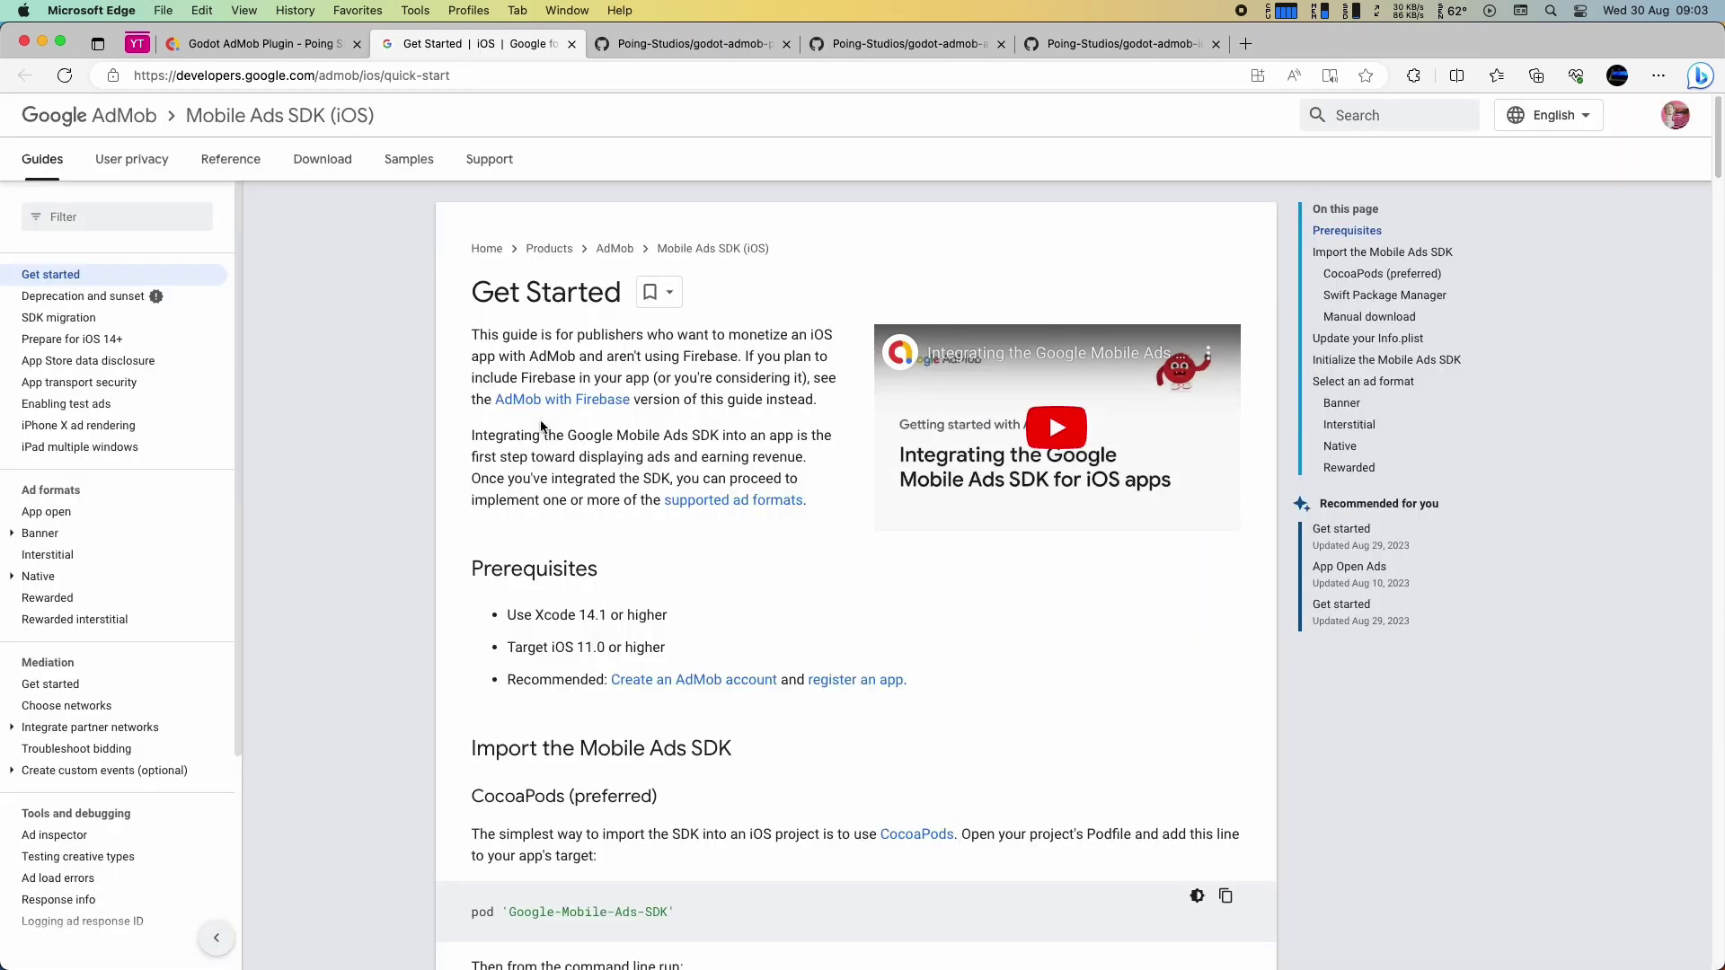
# Read and close the iOS quick-start guide, leaving the godot-admob-plugin repository showing.
pyautogui.scroll(-10, 574, 655)
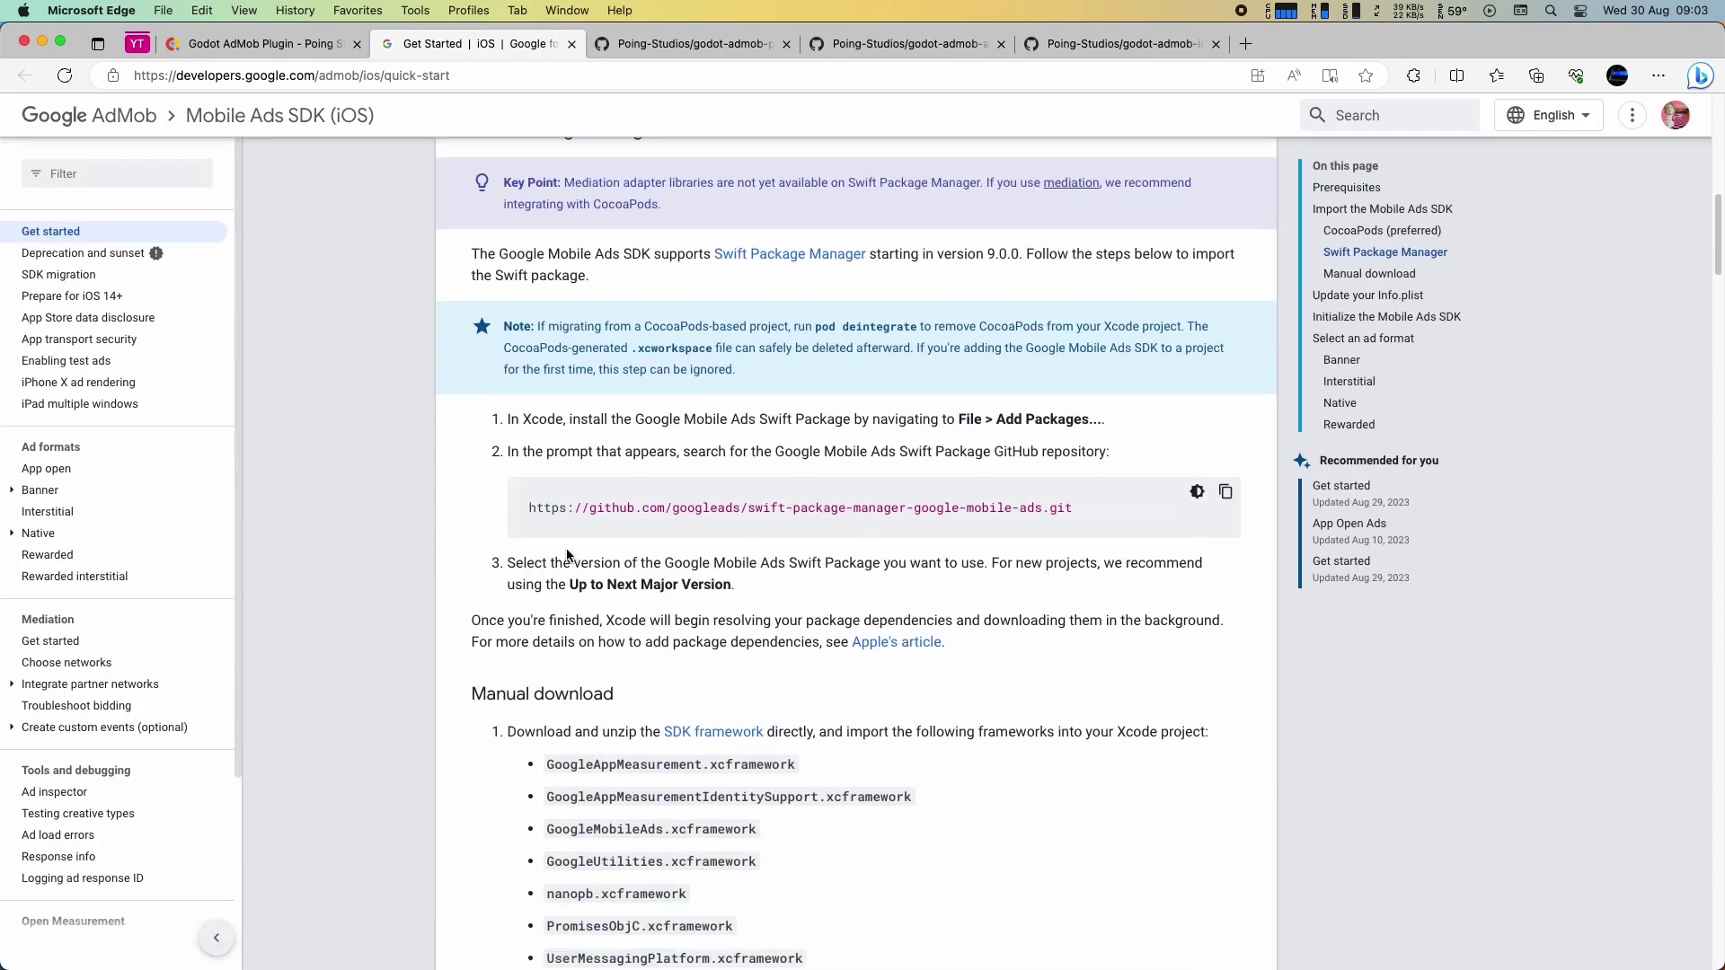
pyautogui.press('super+w')
pyautogui.click(502, 46)
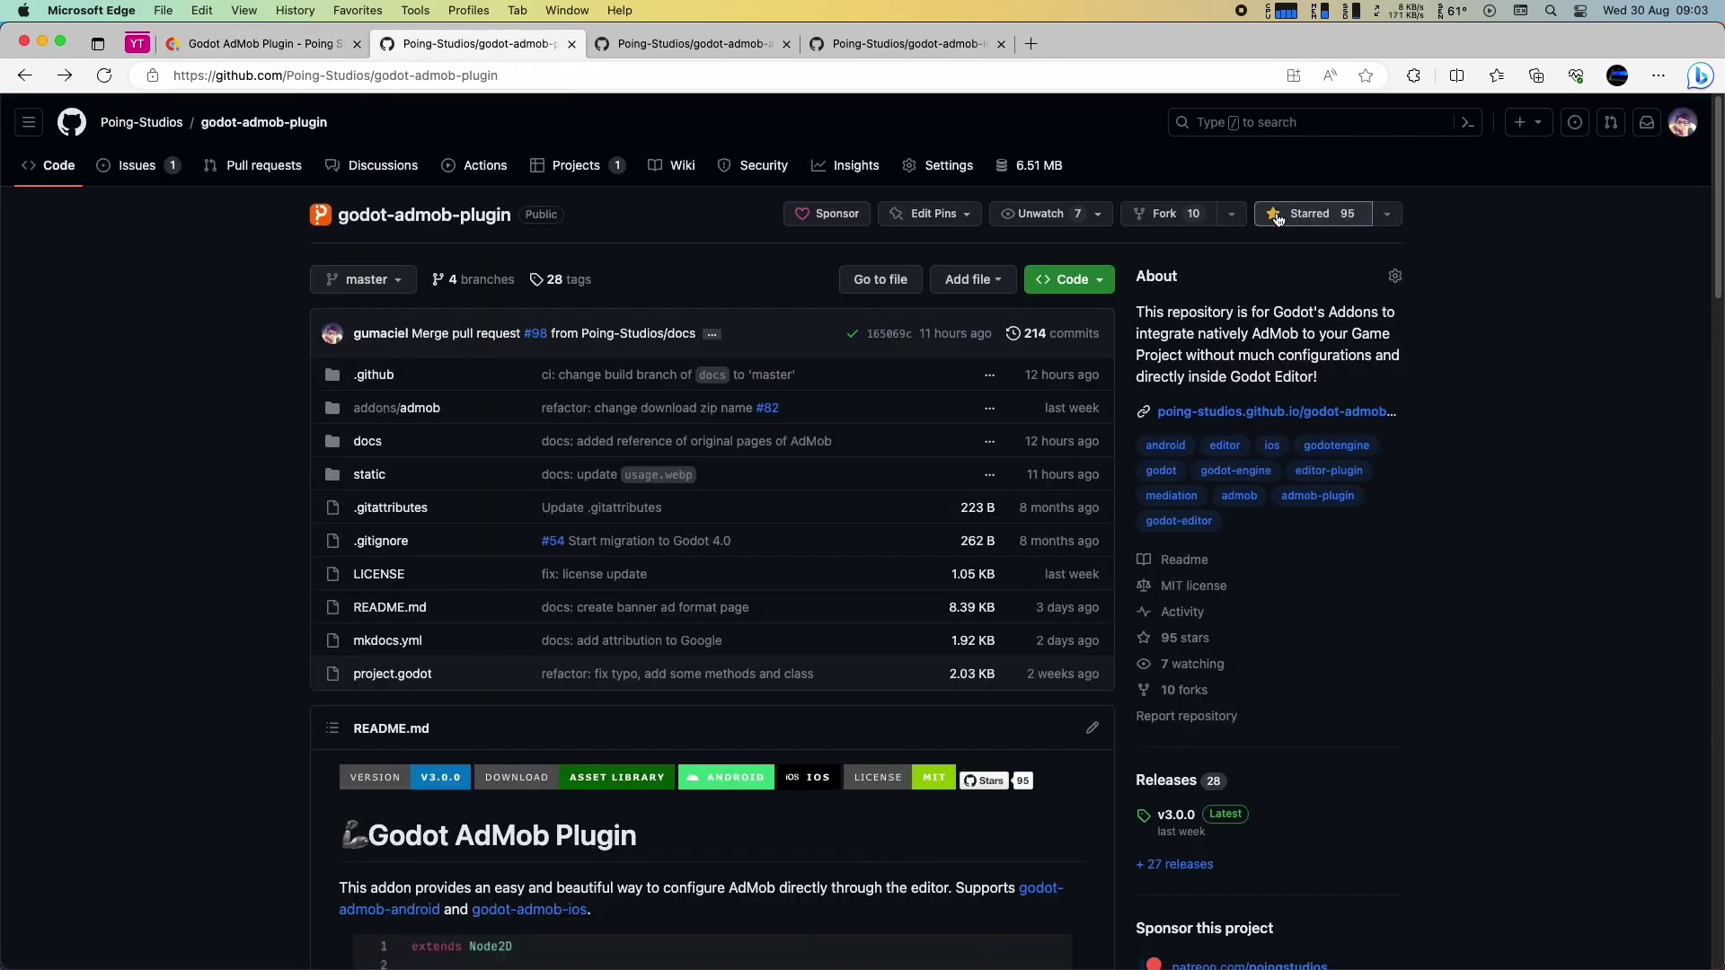
# View the godot-admob-android and godot-admob-ios repos, then scroll the godot-admob-plugin README down to Star History.
pyautogui.click(779, 53)
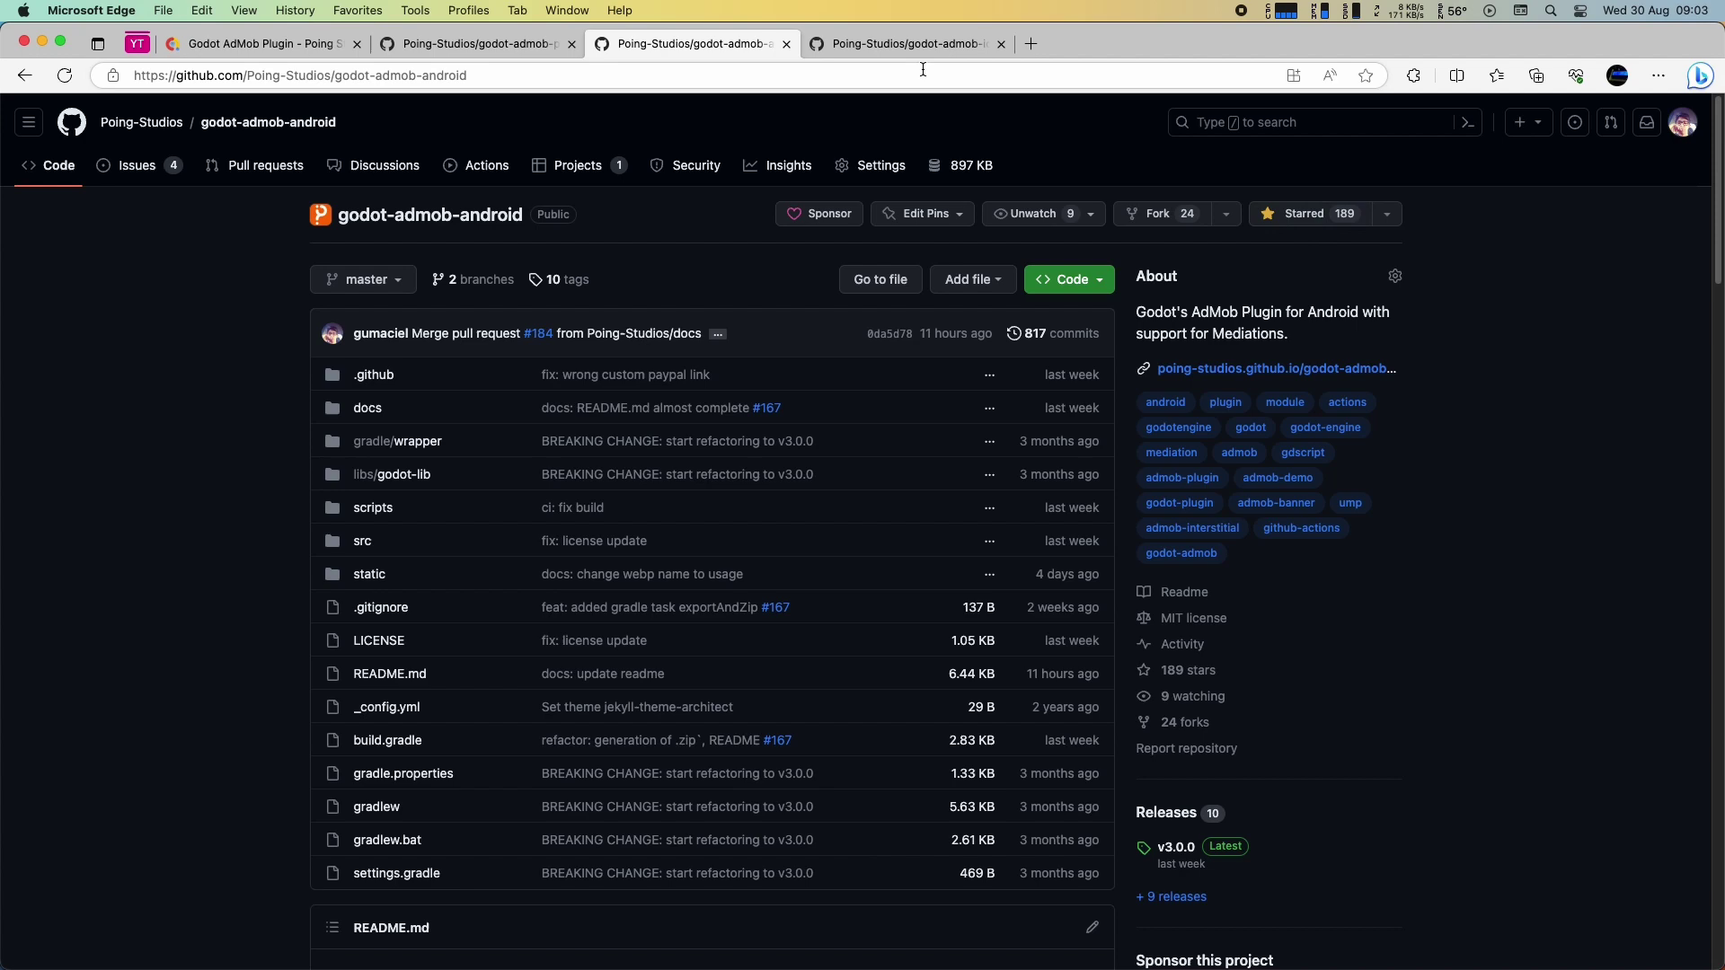
pyautogui.click(888, 44)
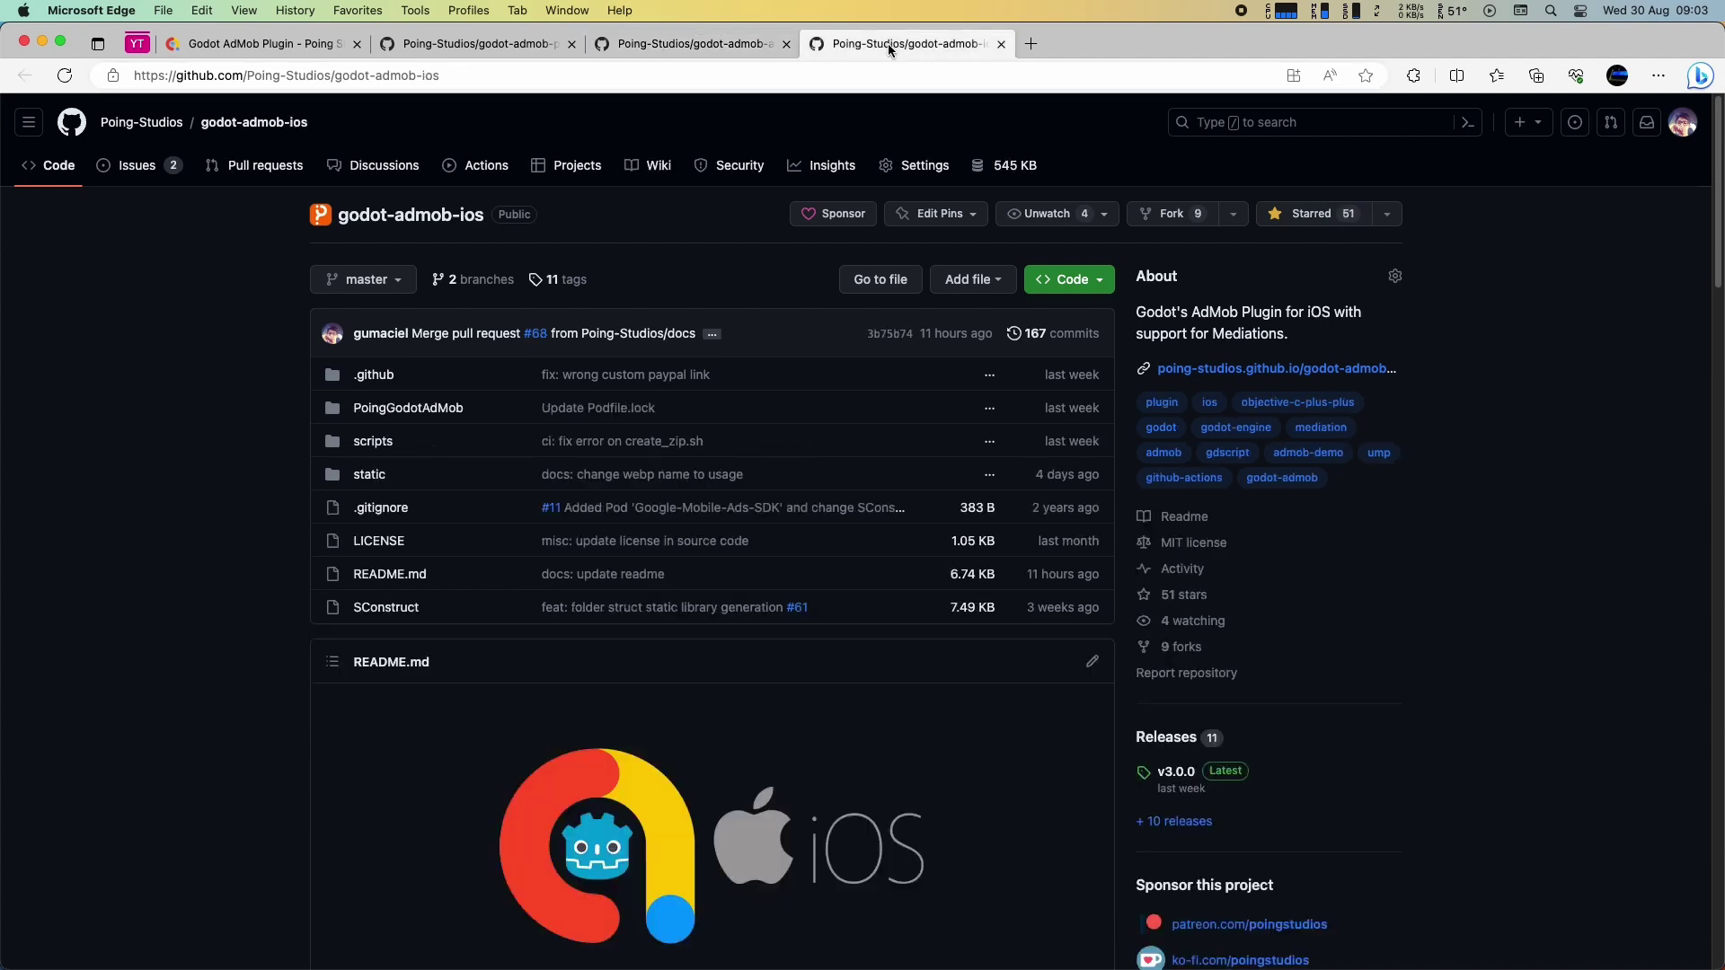
pyautogui.click(508, 43)
pyautogui.scroll(-10, 389, 408)
pyautogui.scroll(-20, 389, 409)
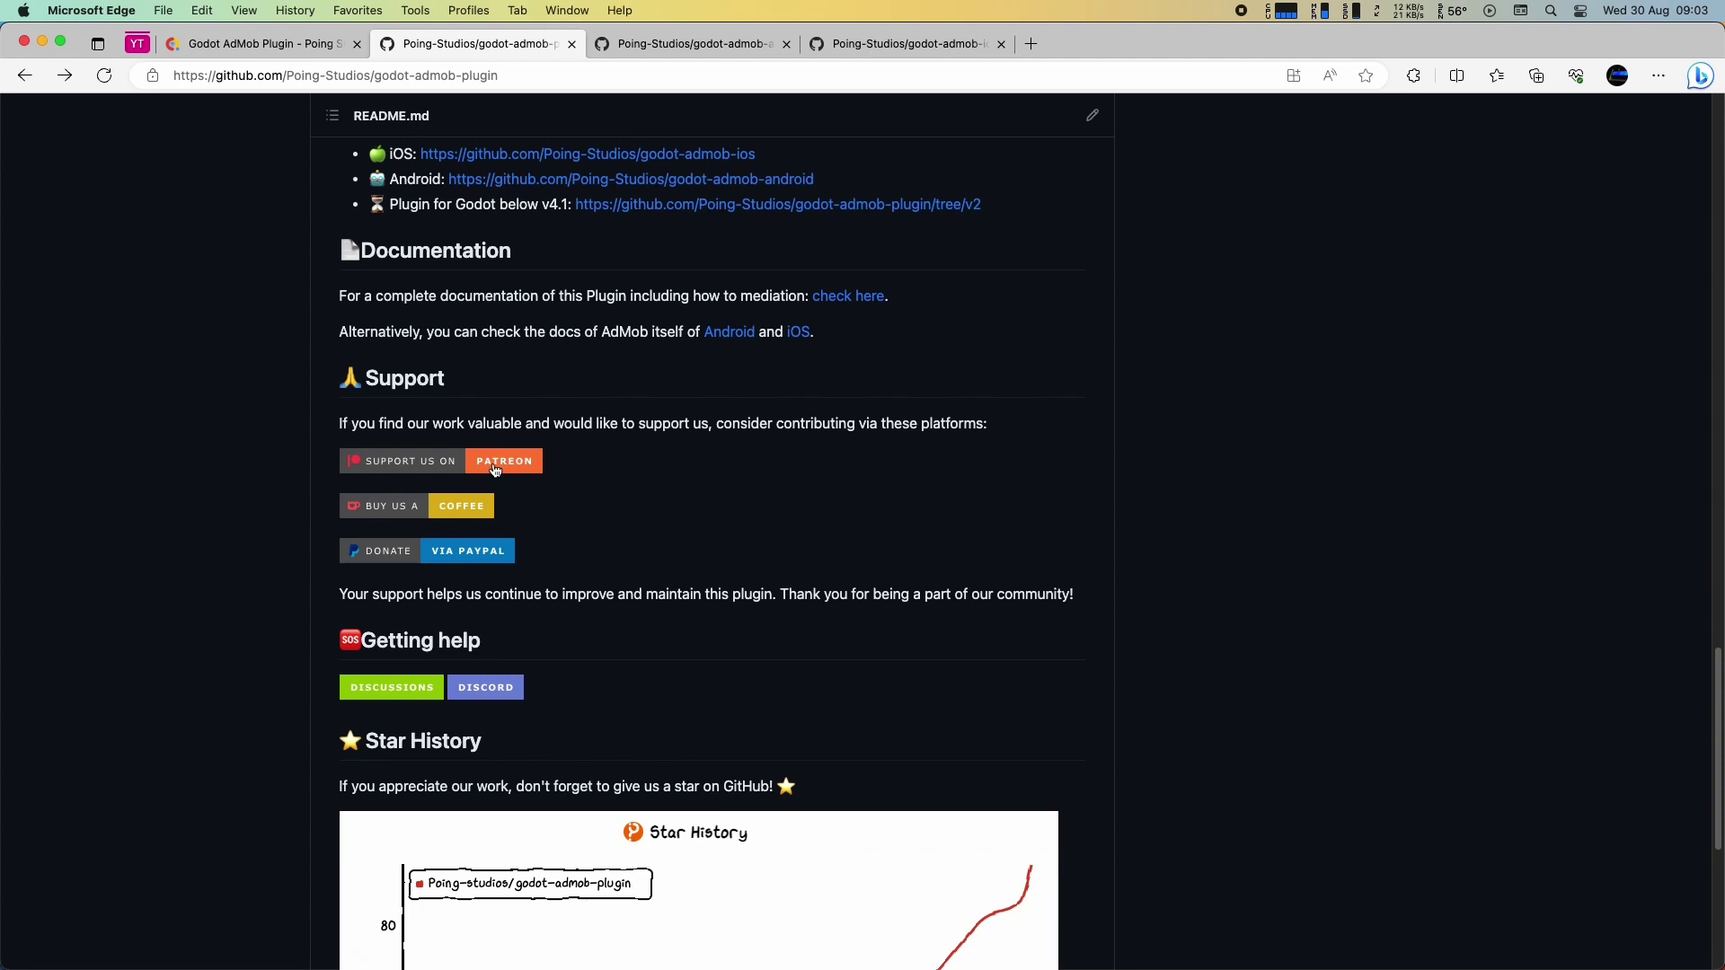
pyautogui.scroll(-2, 368, 513)
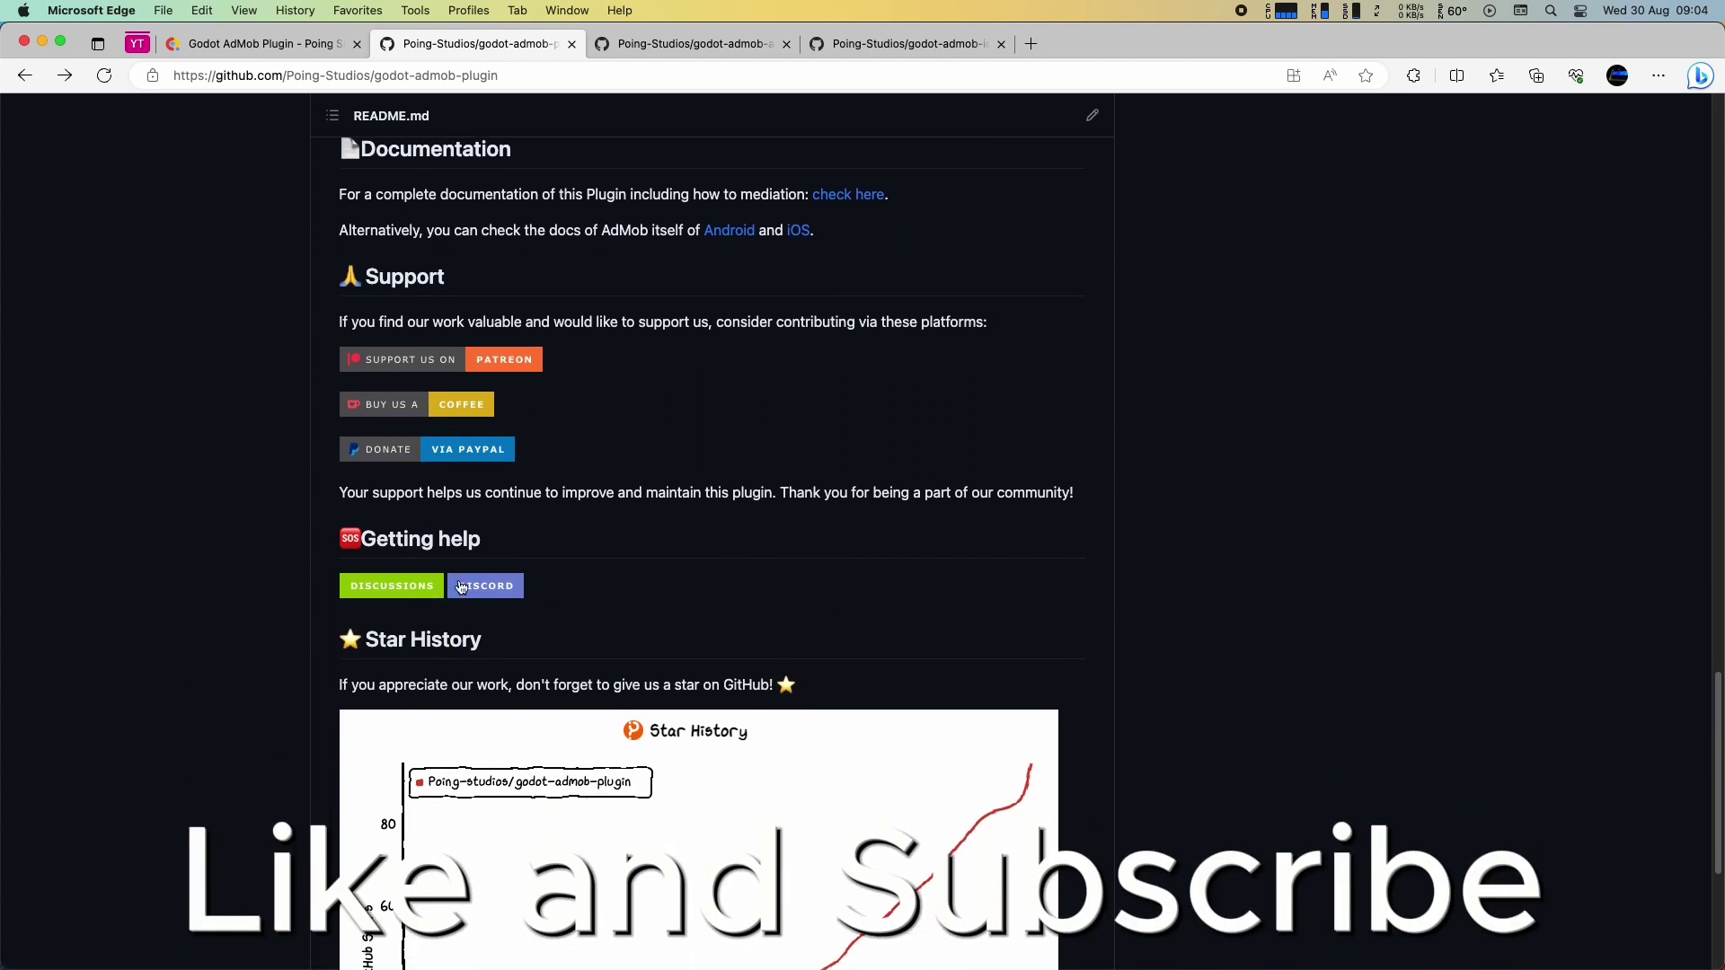
pyautogui.scroll(-7, 472, 589)
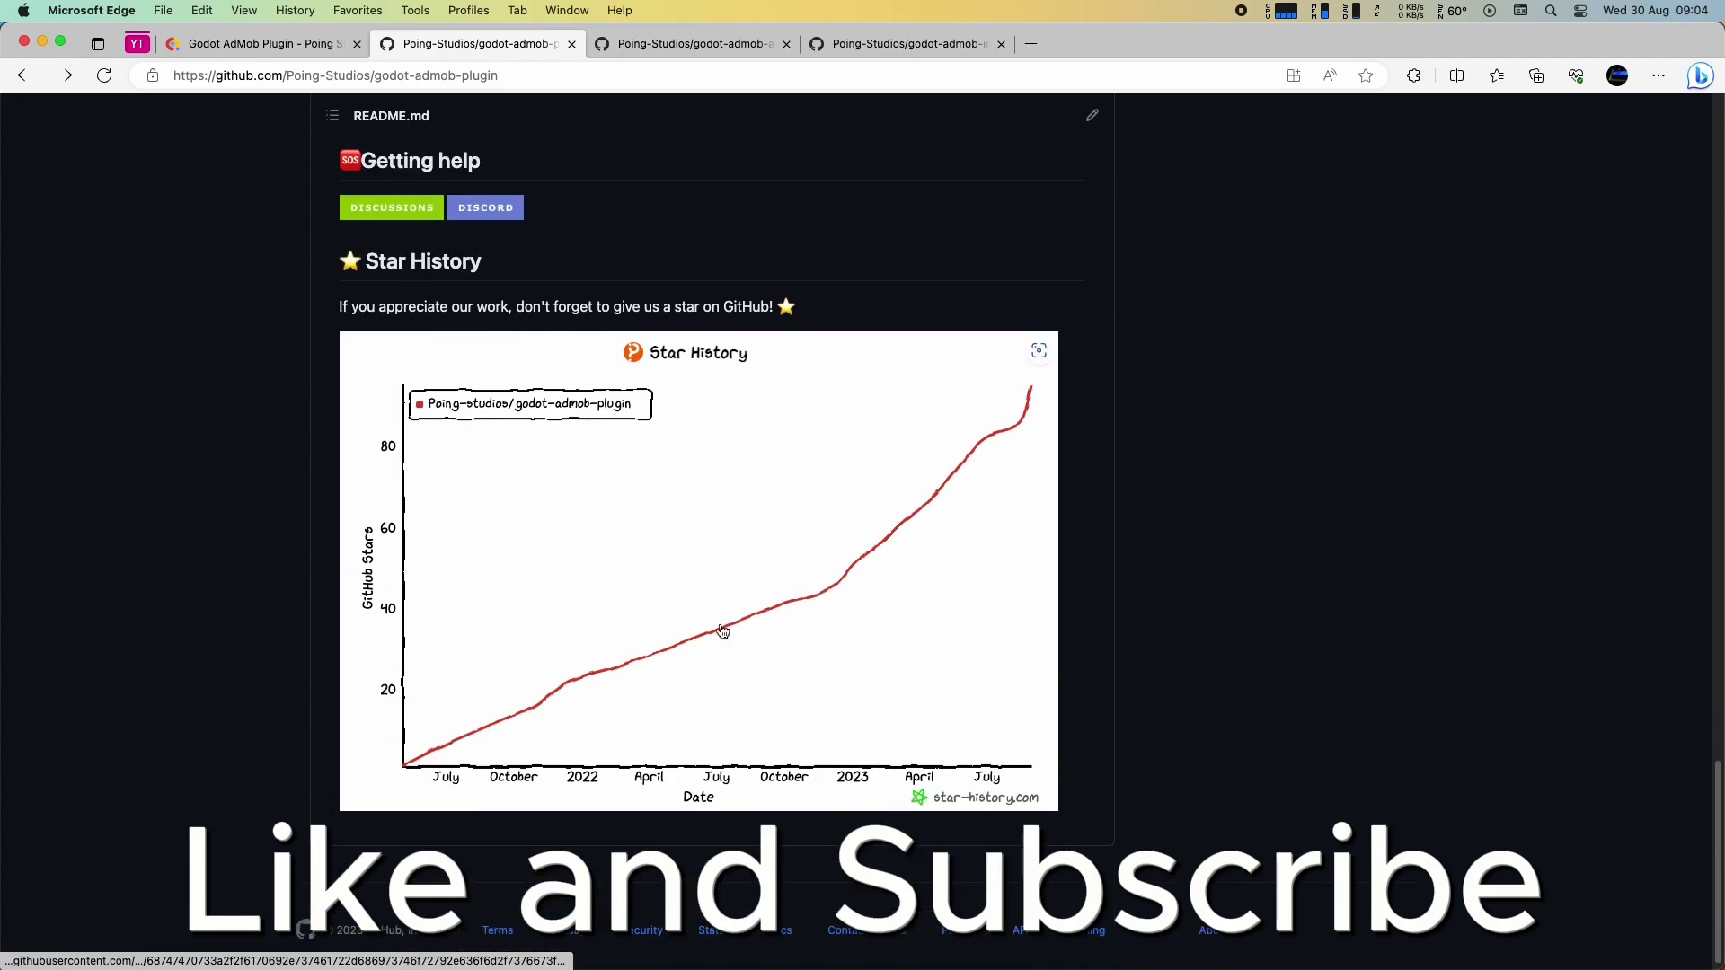